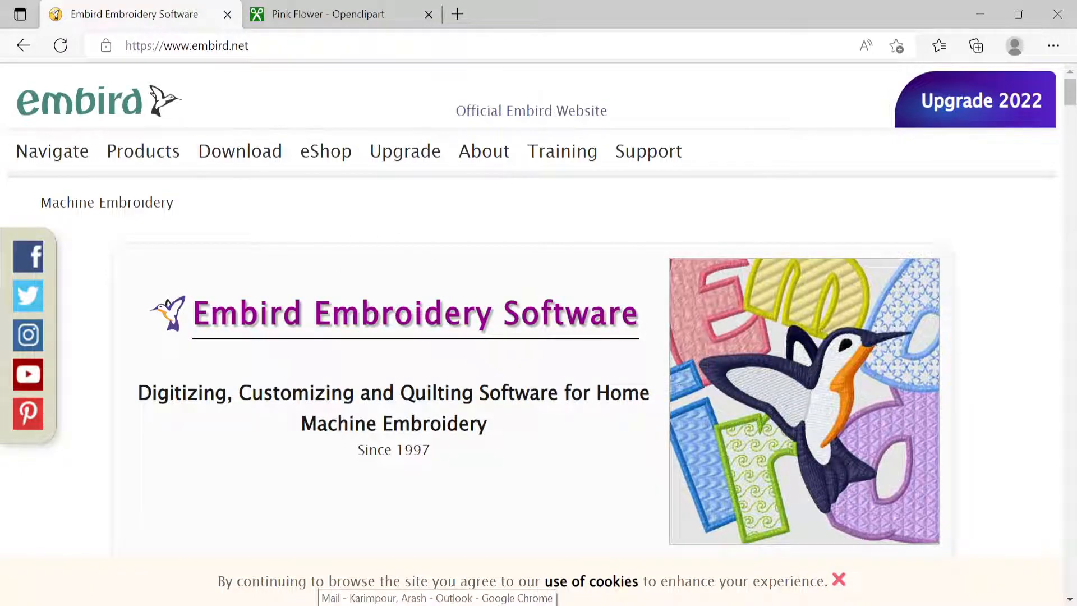
Step: Look over the software modules on the Embird website and the Pink Flower clip art page on Openclipart
{"action": "scroll", "coordinate": [257, 353], "scroll_direction": "down", "scroll_amount": 15}
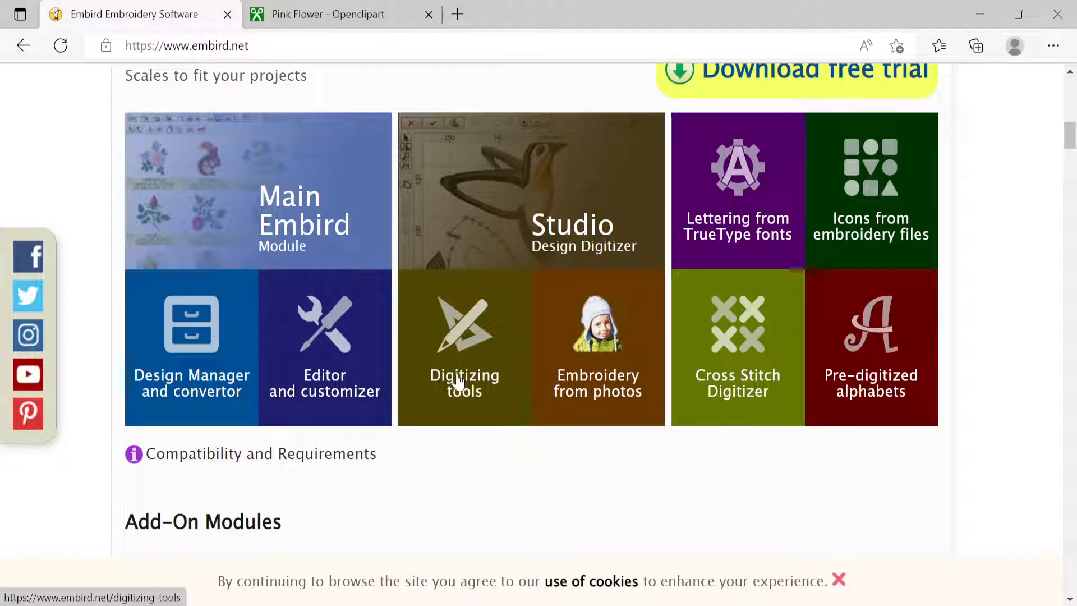
{"action": "left_click", "coordinate": [321, 16]}
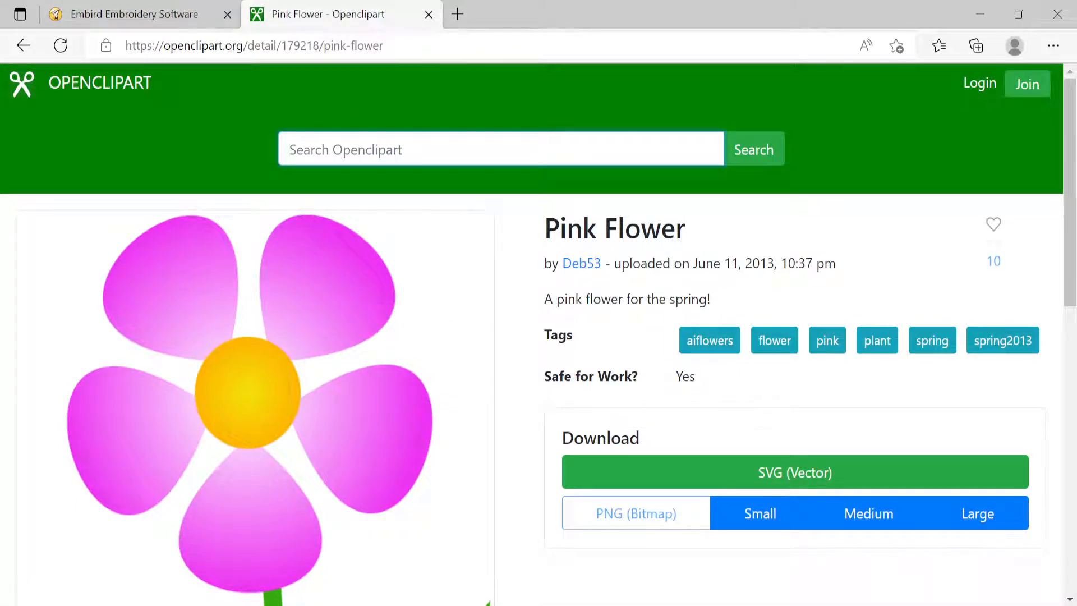
{"action": "scroll", "coordinate": [438, 405], "scroll_direction": "down", "scroll_amount": 5}
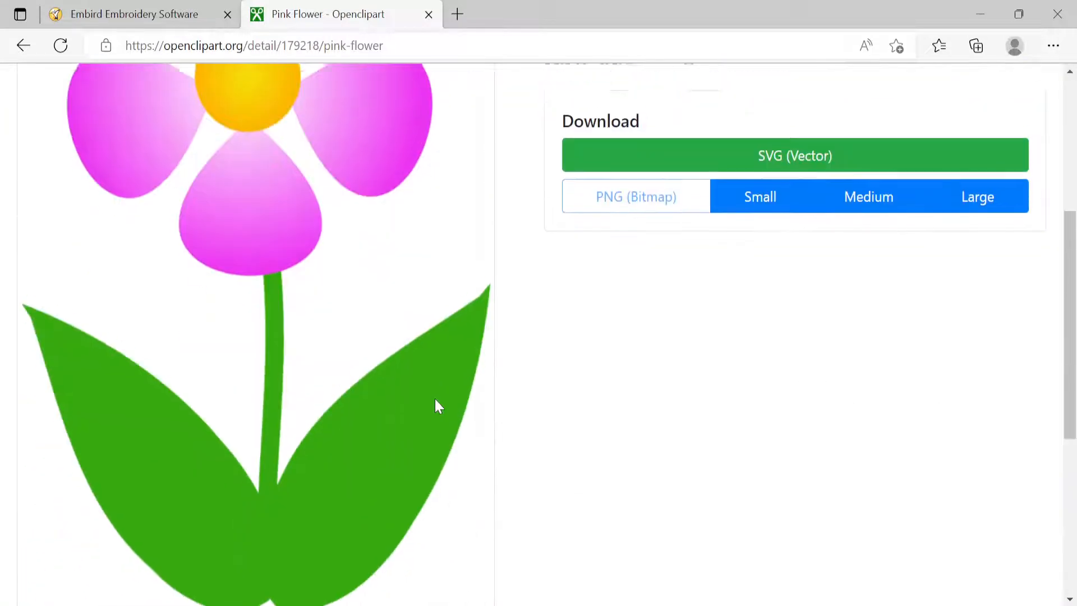
{"action": "scroll", "coordinate": [436, 405], "scroll_direction": "down", "scroll_amount": 3}
{"action": "scroll", "coordinate": [435, 405], "scroll_direction": "up", "scroll_amount": 9}
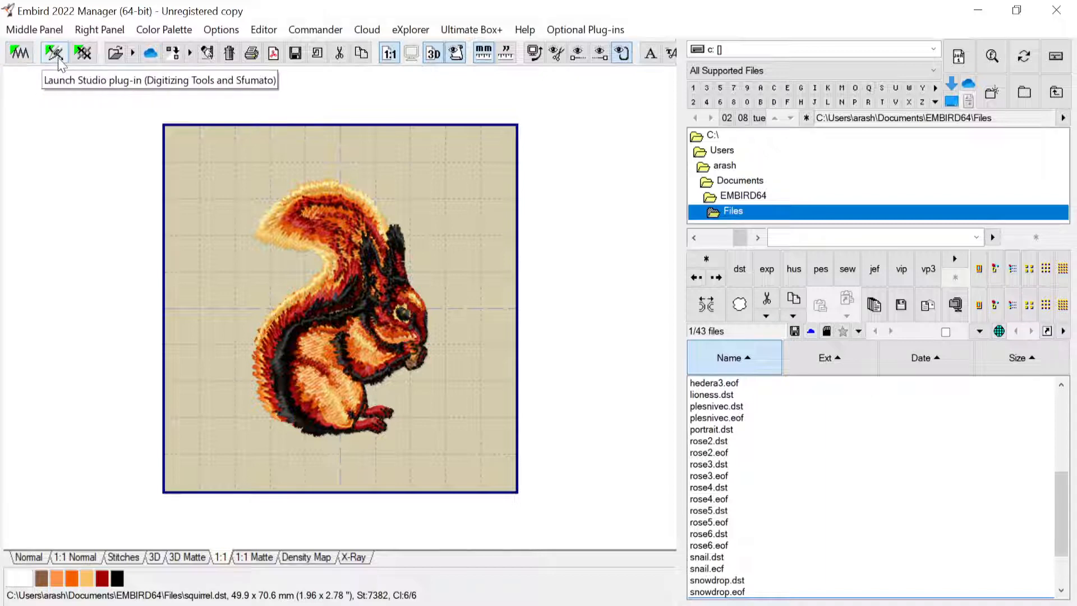
Step: Switch from Embird Manager to the Editor with the squirrel design, and launch the Studio digitizing plug-in
{"action": "left_click", "coordinate": [17, 58]}
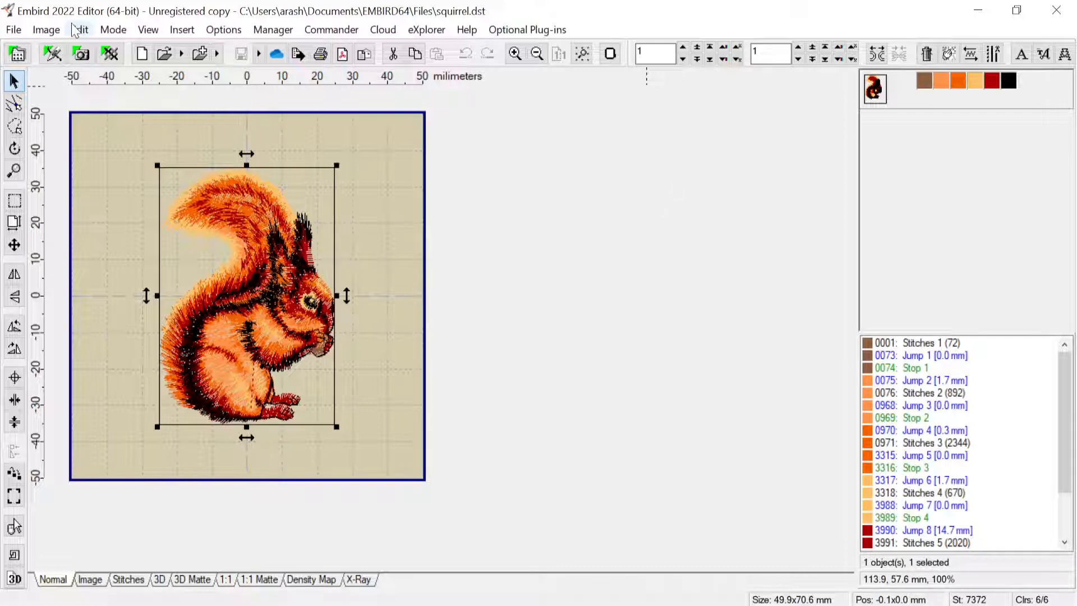
{"action": "left_click", "coordinate": [52, 57]}
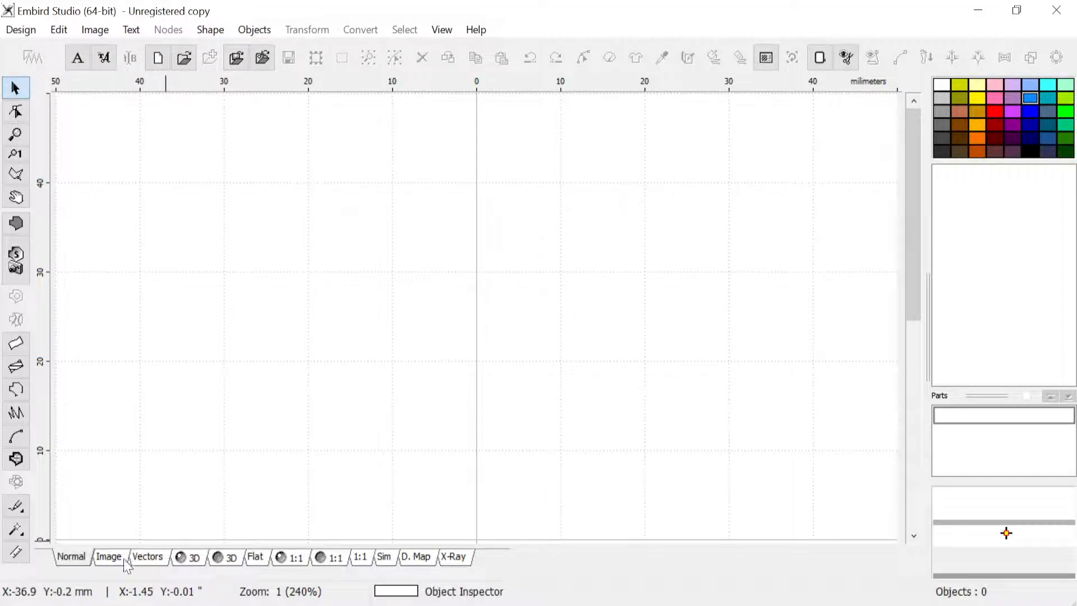
Step: Look through the Image, Vectors and both 3D display modes of the empty design and return to Normal view
{"action": "left_click", "coordinate": [105, 558]}
{"action": "left_click", "coordinate": [143, 556]}
{"action": "left_click", "coordinate": [193, 555]}
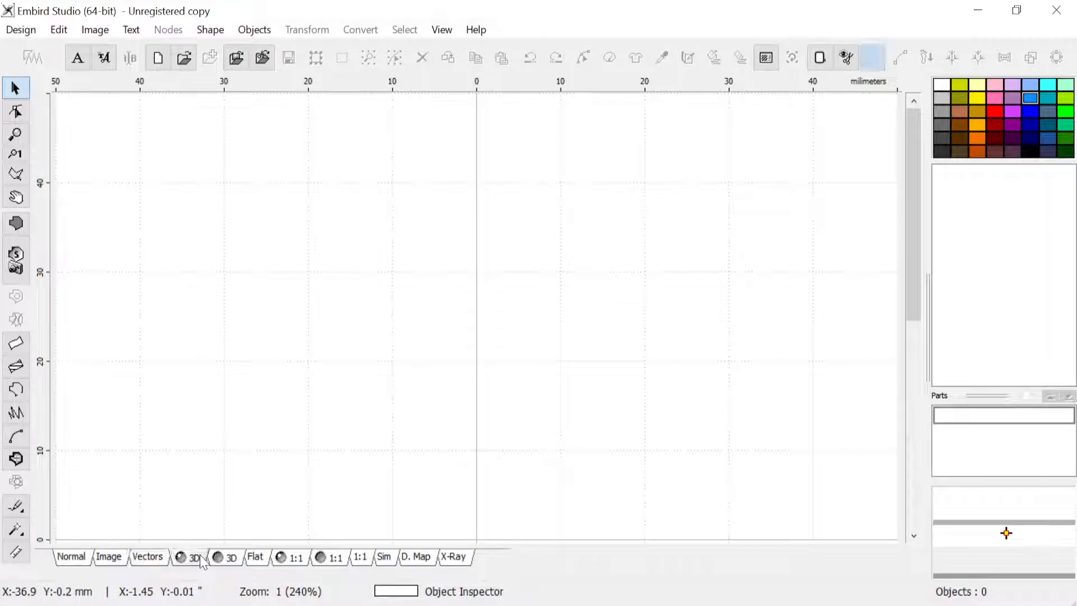
{"action": "left_click", "coordinate": [227, 558]}
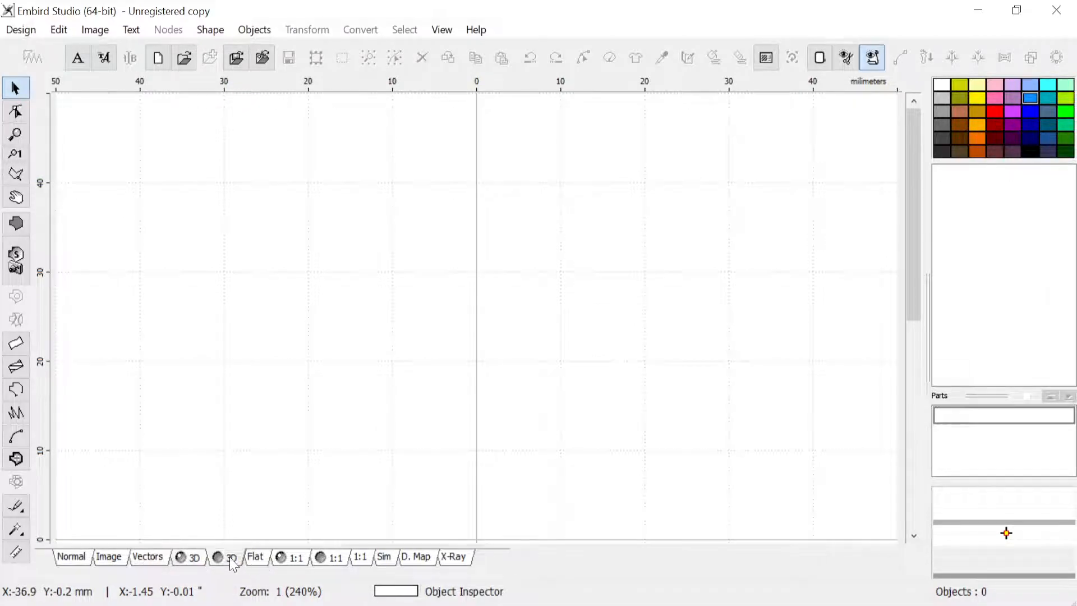
{"action": "left_click", "coordinate": [84, 558]}
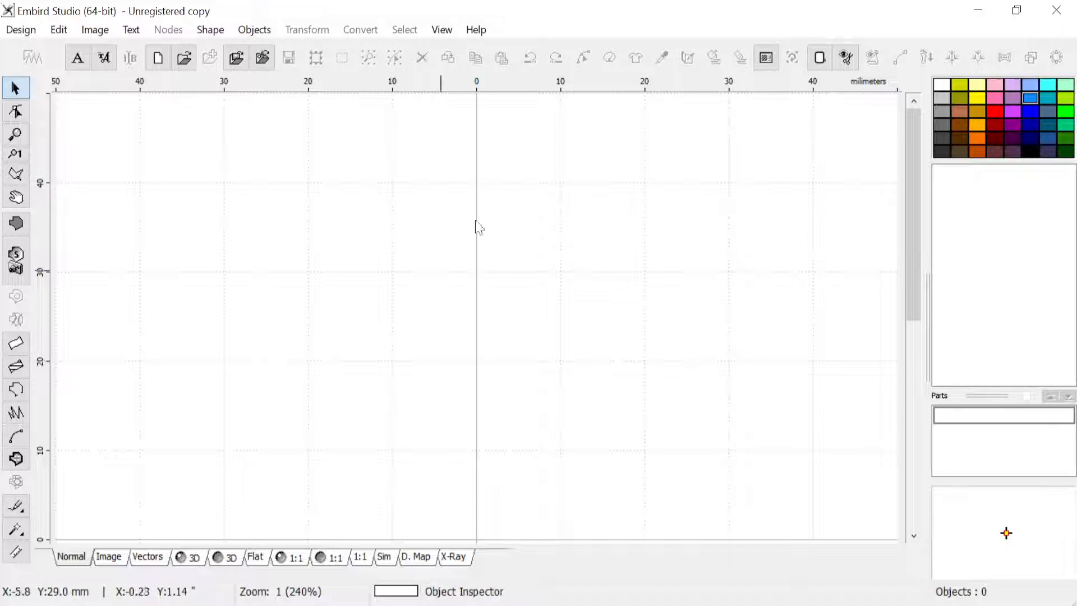
Step: Apply the Babylock, Bernina, Brother, Viking 100 x 100 mm hoop in the hoop preferences
{"action": "left_click", "coordinate": [820, 58]}
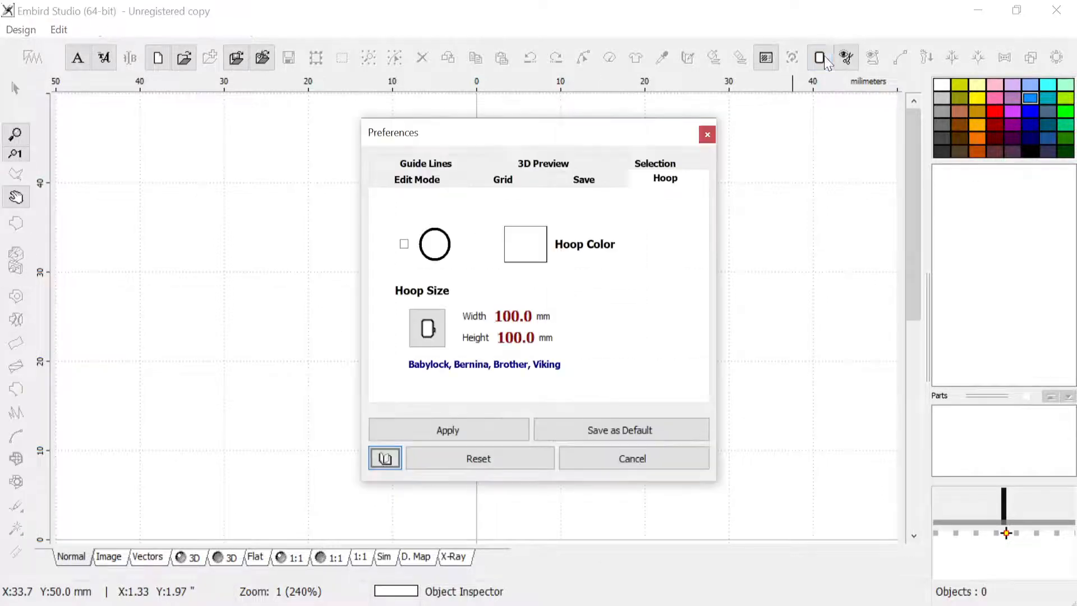
{"action": "left_click", "coordinate": [427, 342]}
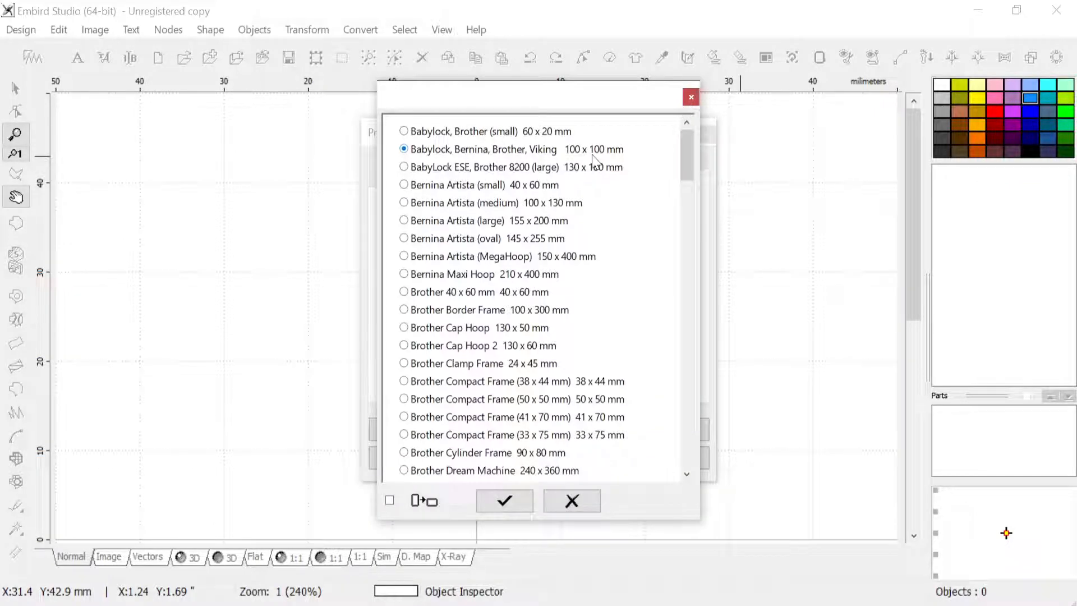
{"action": "left_click", "coordinate": [526, 503]}
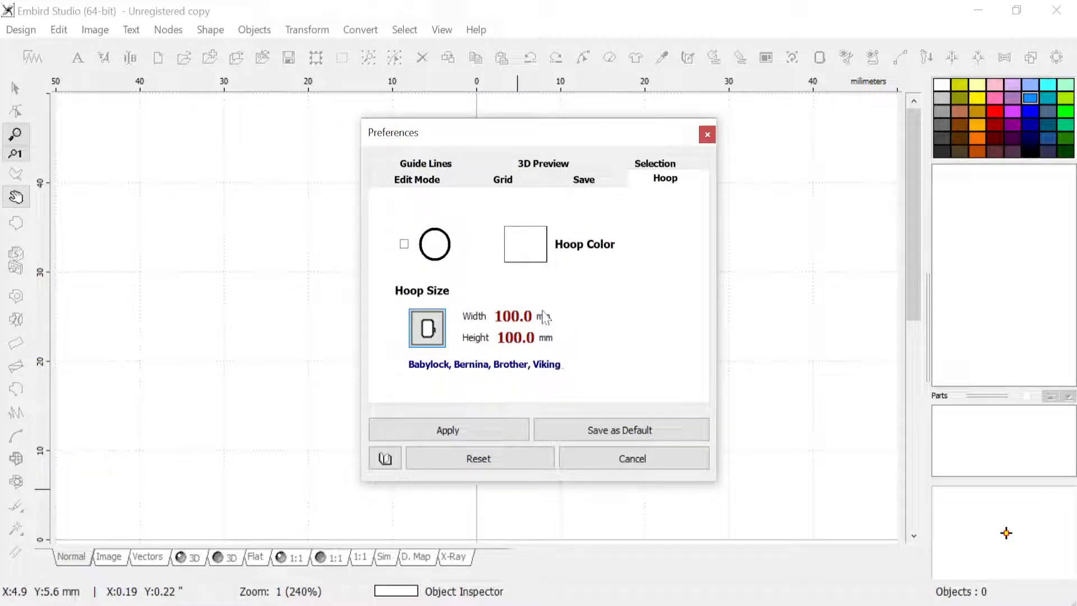
{"action": "left_click", "coordinate": [494, 431]}
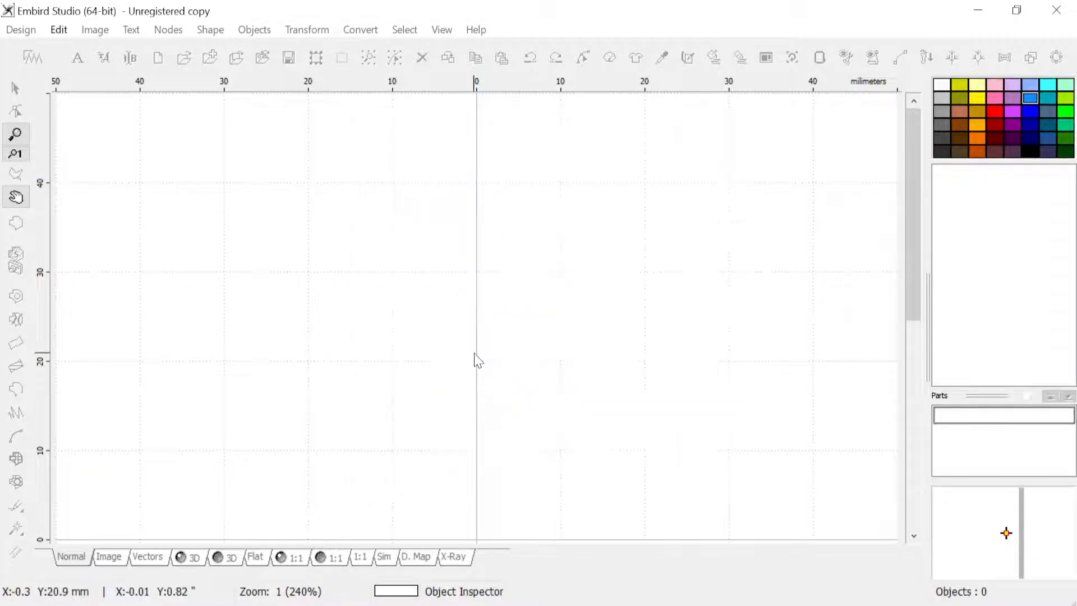
{"action": "scroll", "coordinate": [474, 354], "scroll_direction": "down", "scroll_amount": 2}
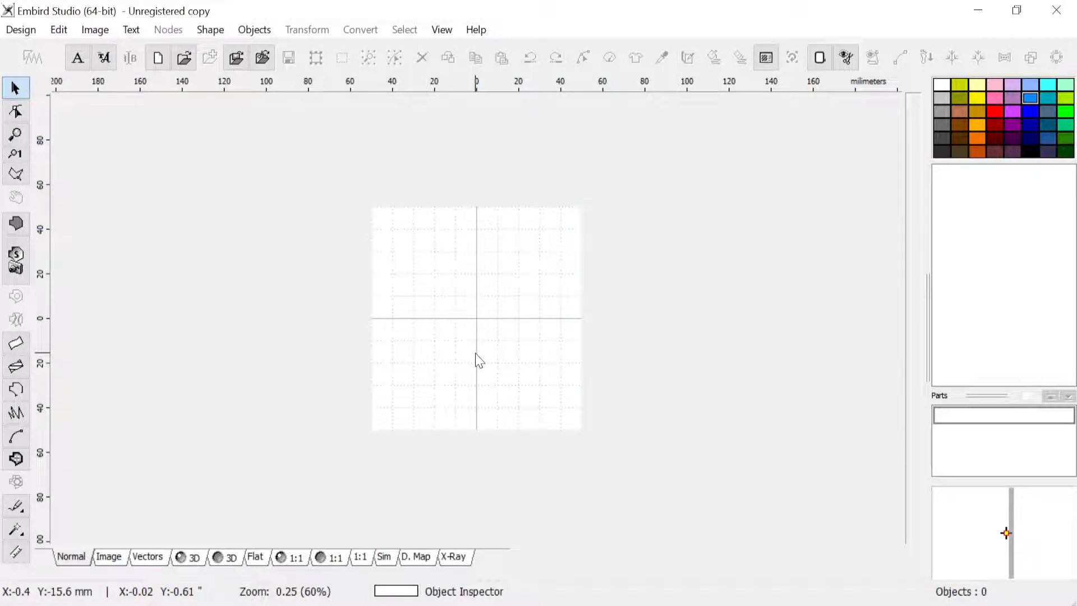
{"action": "scroll", "coordinate": [476, 353], "scroll_direction": "up", "scroll_amount": 1}
{"action": "scroll", "coordinate": [478, 358], "scroll_direction": "down", "scroll_amount": 1}
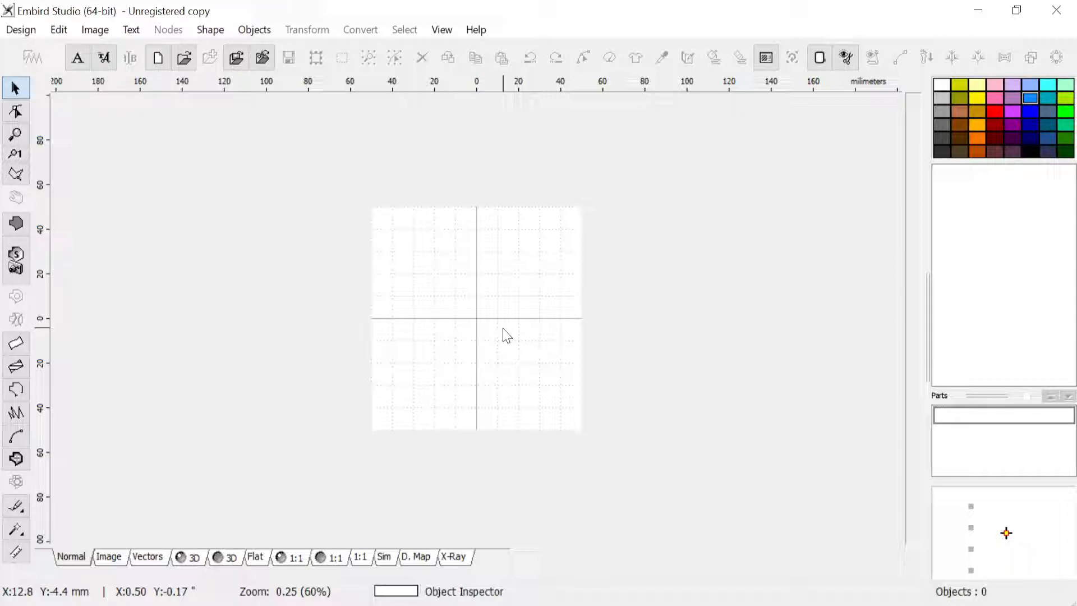
{"action": "scroll", "coordinate": [503, 328], "scroll_direction": "up", "scroll_amount": 1}
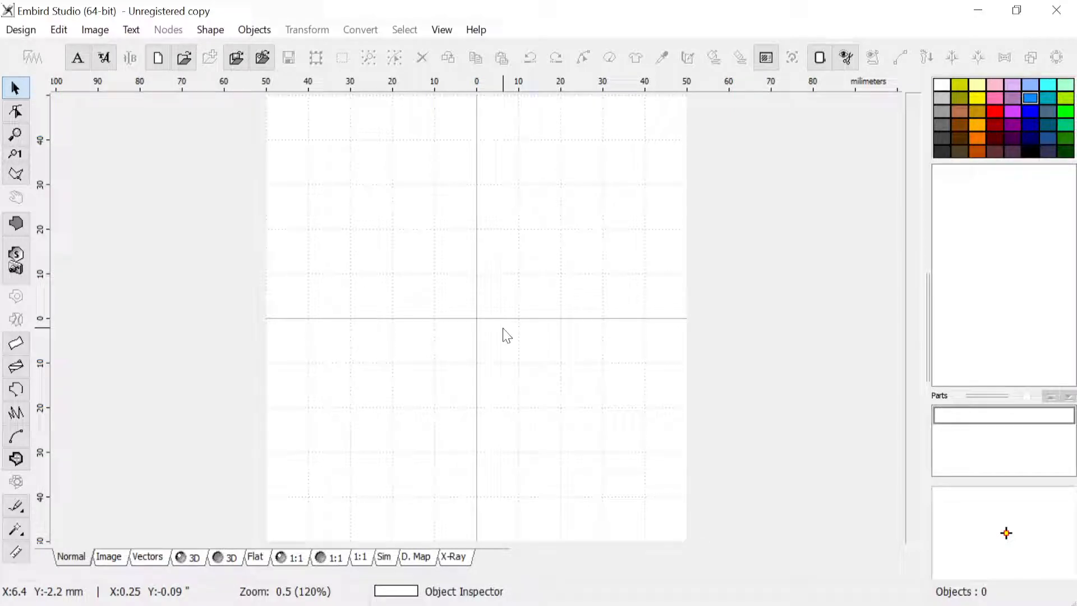
Step: Open the object styles table, examine the stitch settings for each fabric type, and close it
{"action": "left_click", "coordinate": [254, 31]}
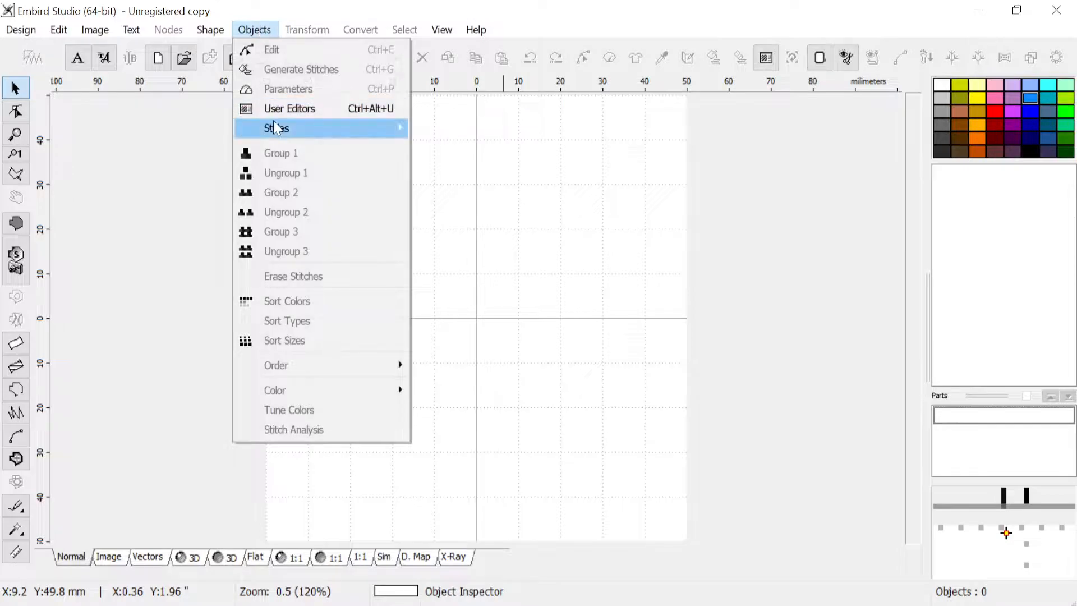
{"action": "mouse_move", "coordinate": [275, 127]}
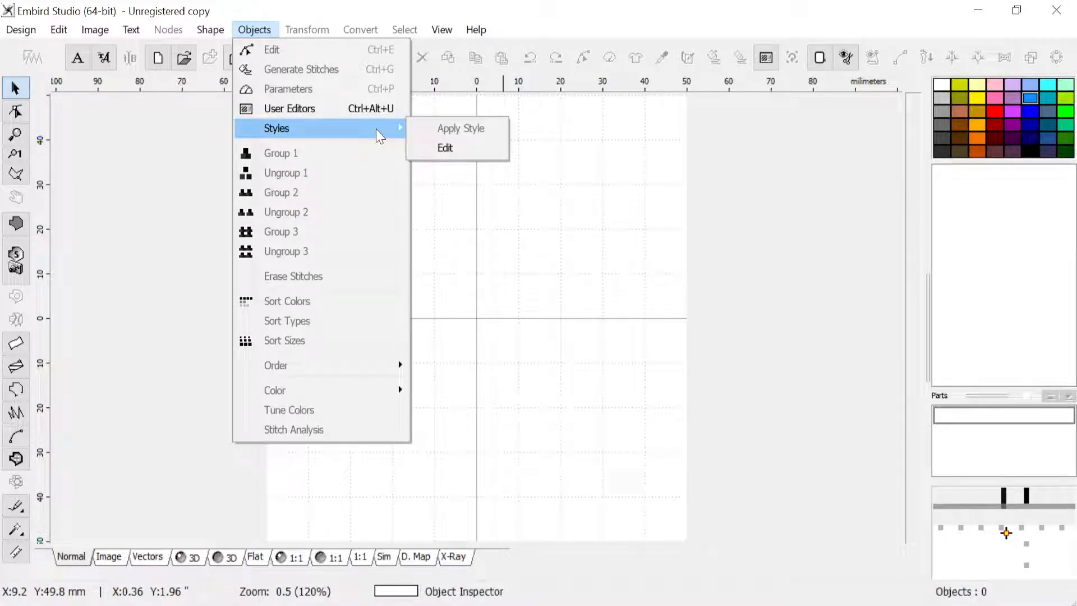
{"action": "left_click", "coordinate": [520, 226]}
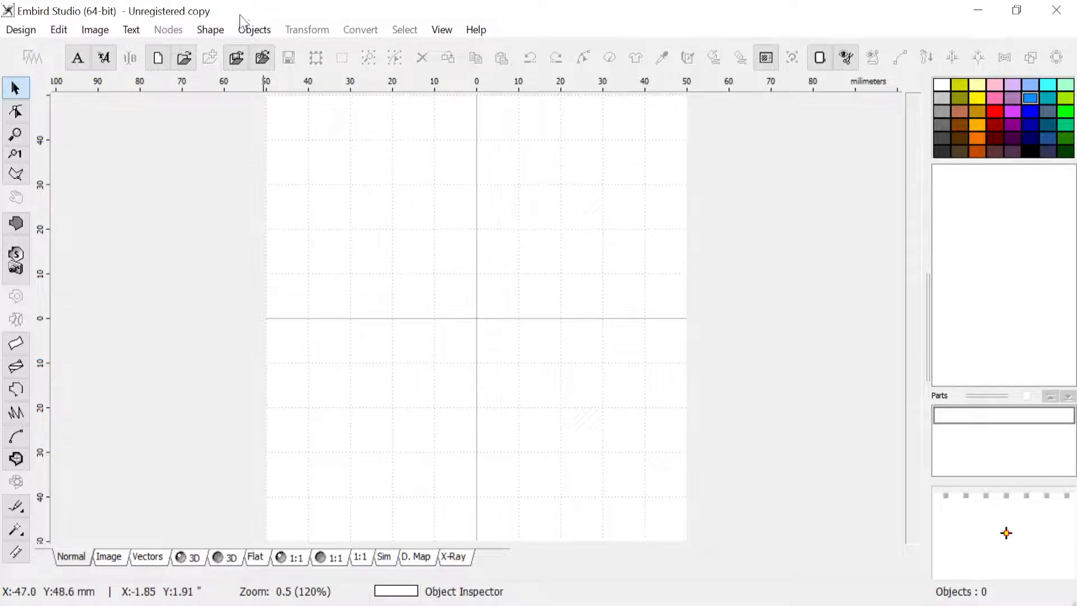
{"action": "left_click", "coordinate": [248, 31]}
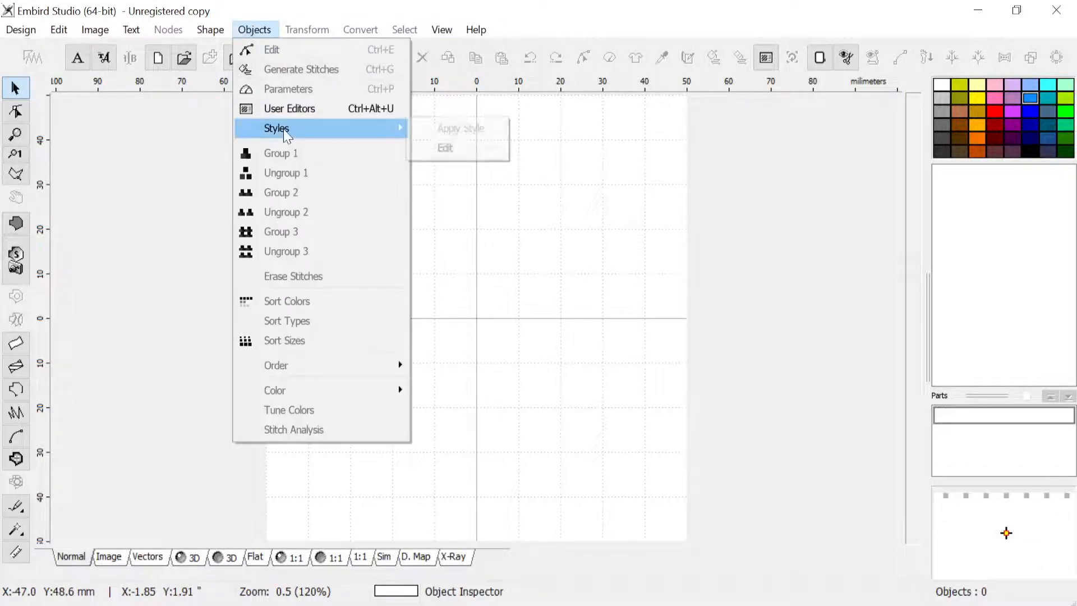
{"action": "left_click", "coordinate": [463, 148]}
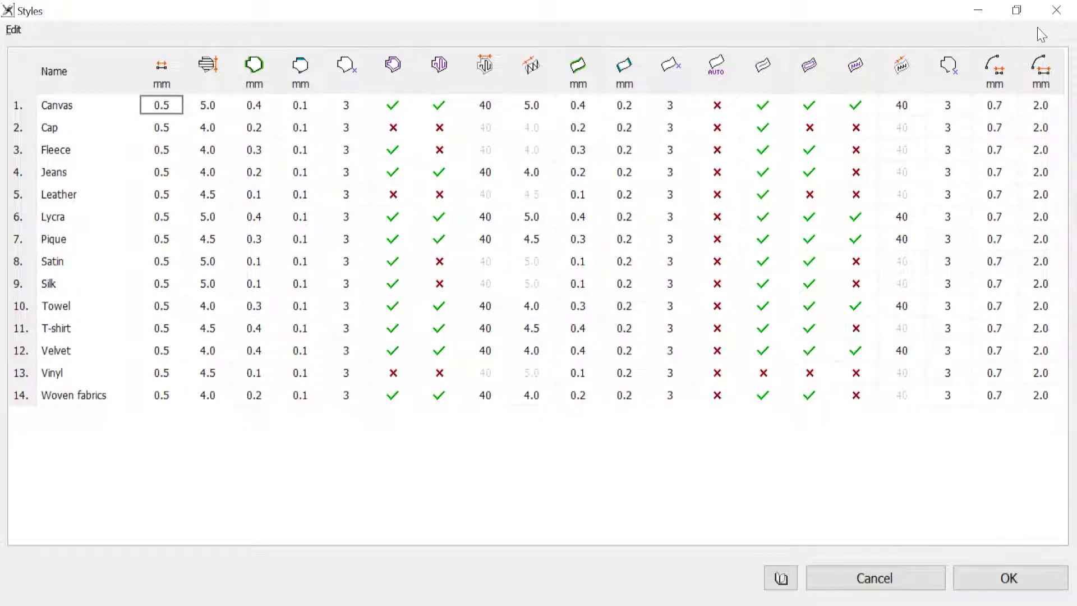
{"action": "left_click", "coordinate": [1021, 584]}
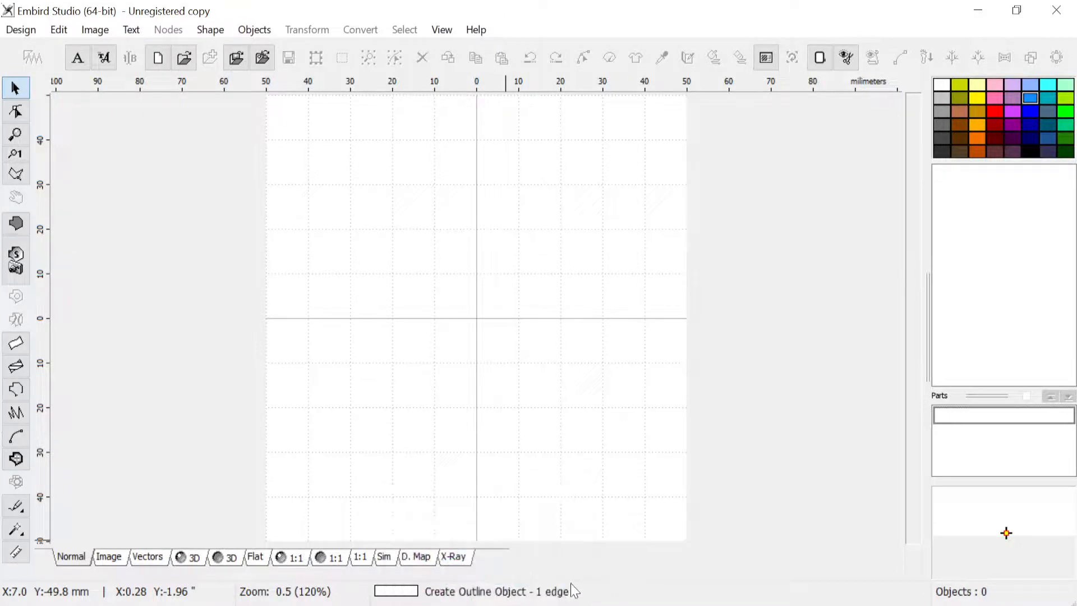
Step: Create a five-node open zigzag outline object about 70 mm wide and 20 mm high in the upper half of the hoop
{"action": "left_click", "coordinate": [15, 395]}
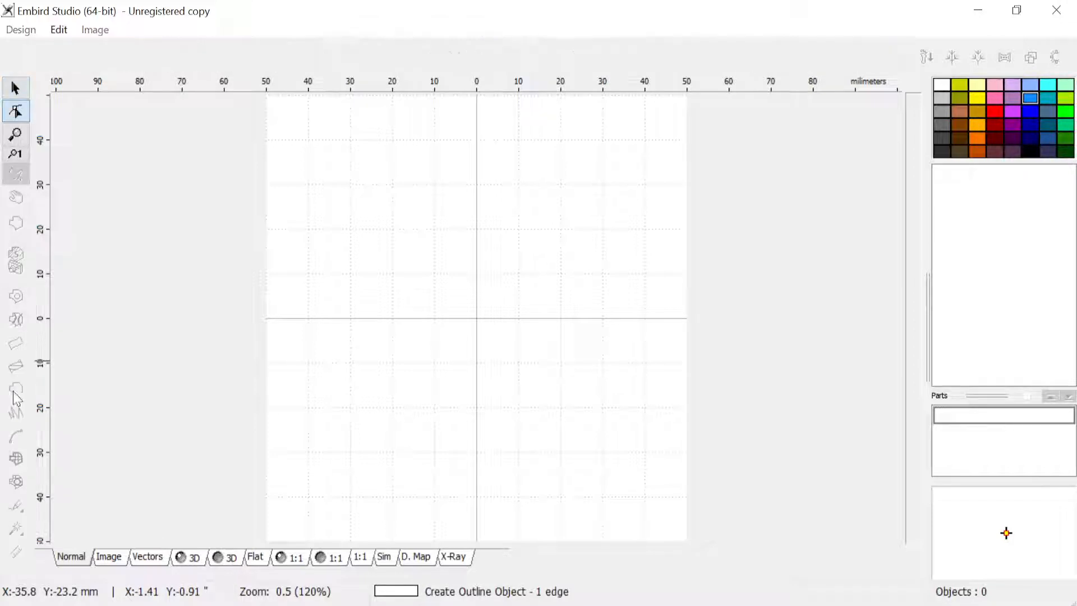
{"action": "left_click", "coordinate": [311, 241]}
{"action": "left_click", "coordinate": [378, 170]}
{"action": "left_click", "coordinate": [456, 242]}
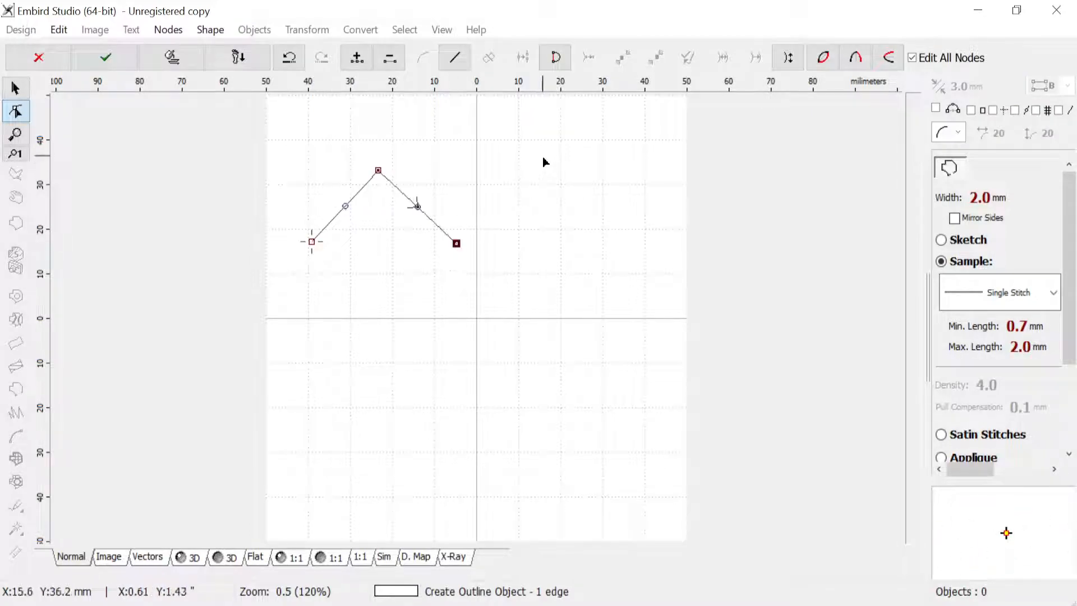
{"action": "left_click", "coordinate": [543, 157]}
{"action": "left_click", "coordinate": [606, 233]}
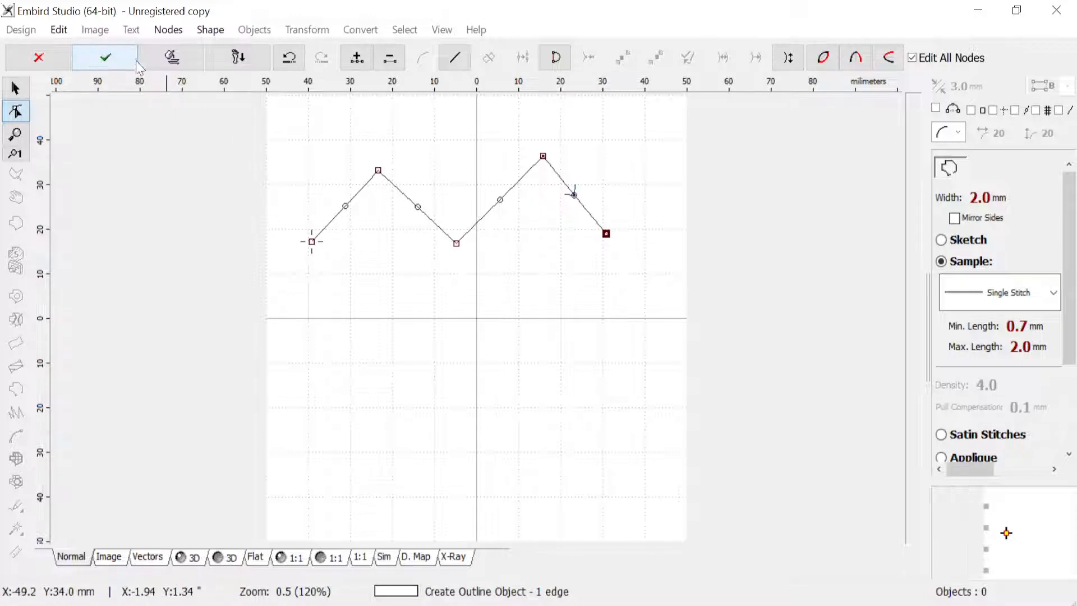
{"action": "left_click", "coordinate": [105, 56]}
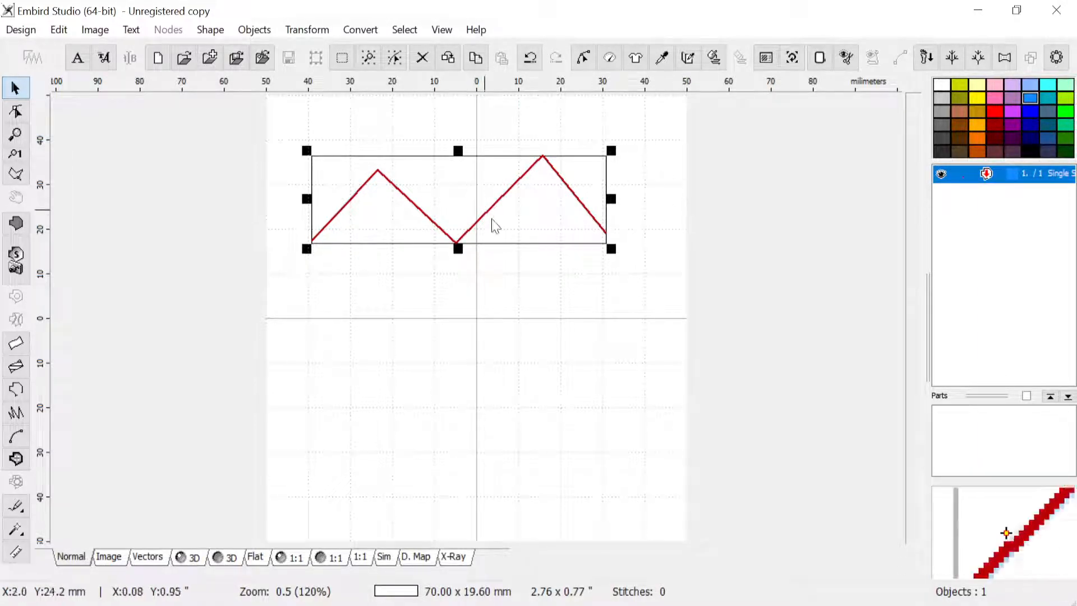
Step: Set the zigzag outline's stitch type to Sketch and generate its stitches
{"action": "left_click", "coordinate": [610, 57]}
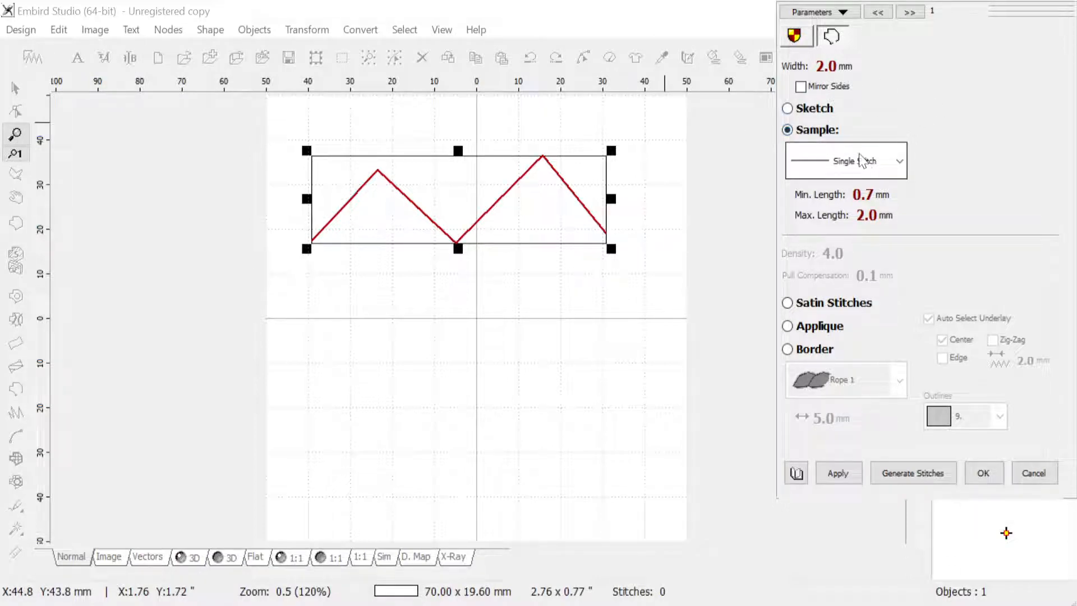
{"action": "left_click", "coordinate": [787, 109]}
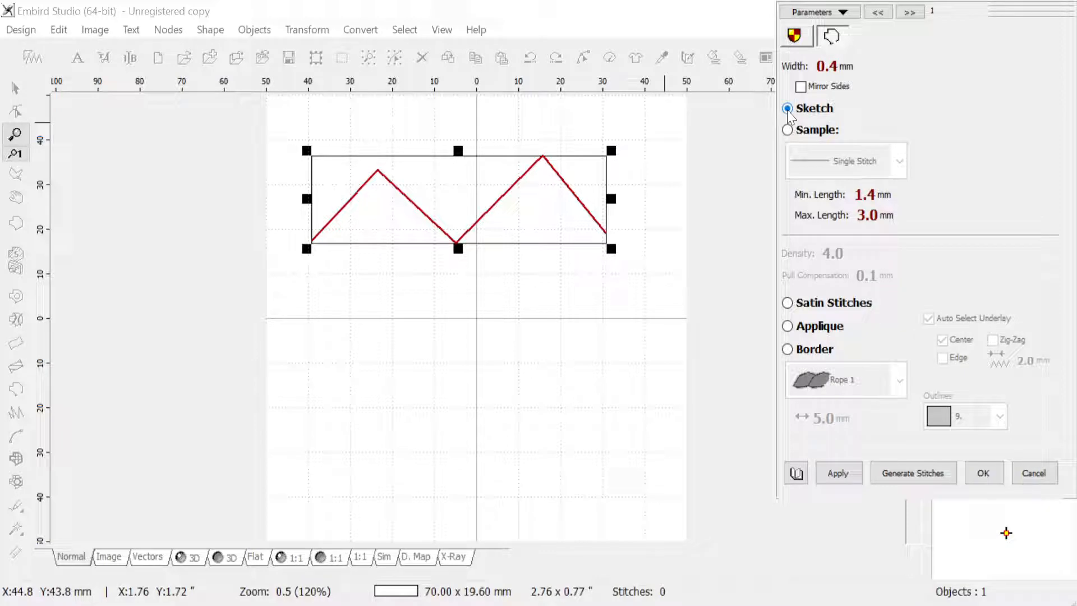
{"action": "left_click", "coordinate": [913, 474]}
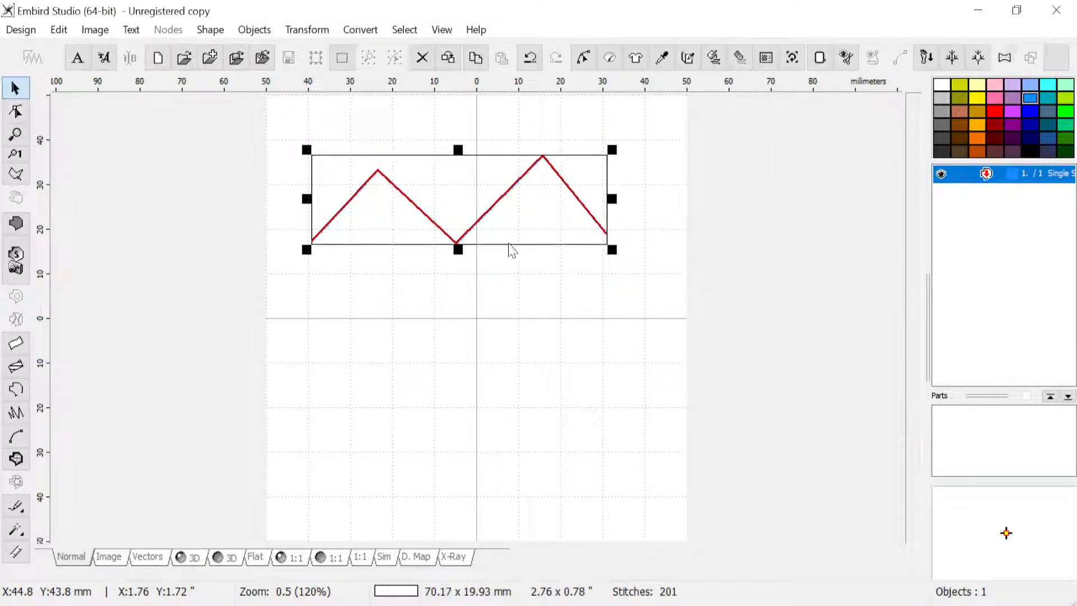
Step: Display the zigzag outline in the 3D preview and examine its sketch stitches up close
{"action": "left_click", "coordinate": [227, 562]}
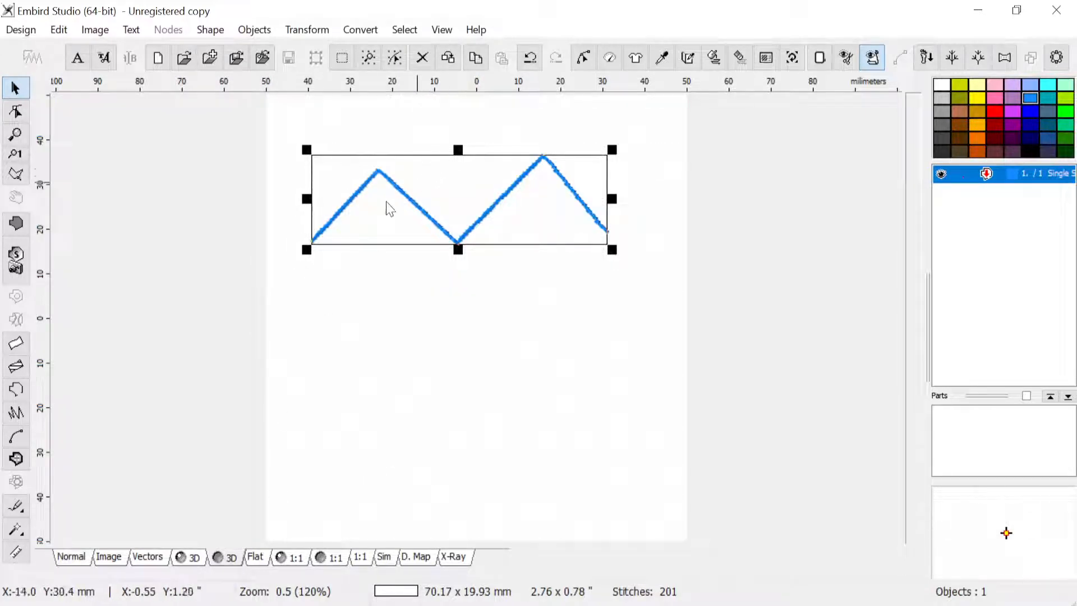
{"action": "scroll", "coordinate": [447, 210], "scroll_direction": "up", "scroll_amount": 3}
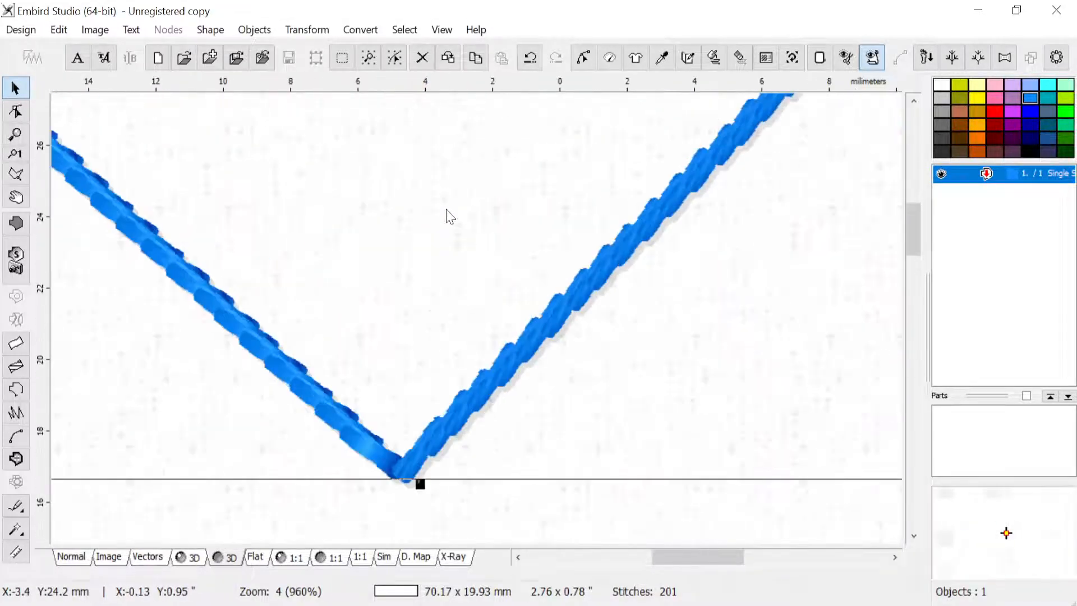
{"action": "scroll", "coordinate": [447, 216], "scroll_direction": "down", "scroll_amount": 1}
{"action": "scroll", "coordinate": [452, 221], "scroll_direction": "down", "scroll_amount": 2}
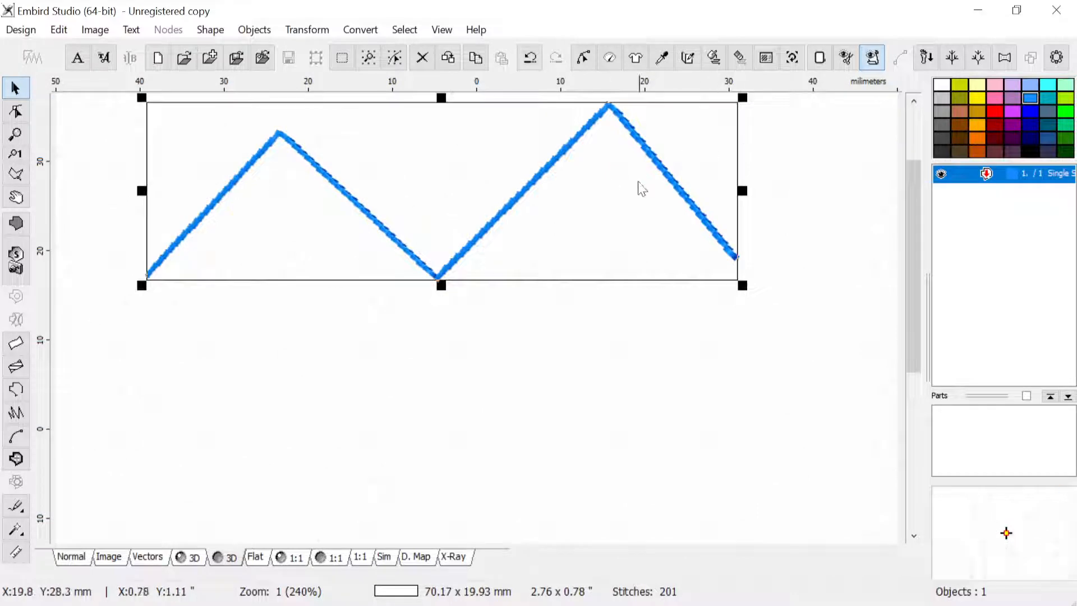
Step: Change the zigzag outline's stitch type to Sample with Single Stitch and regenerate its stitches
{"action": "left_click", "coordinate": [609, 57]}
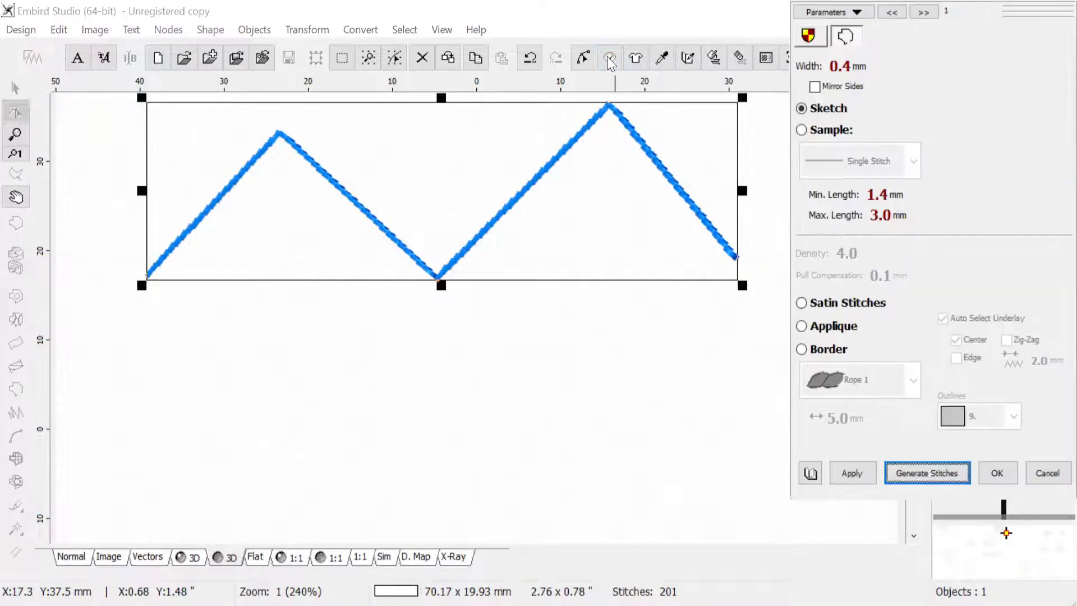
{"action": "left_click", "coordinate": [801, 130]}
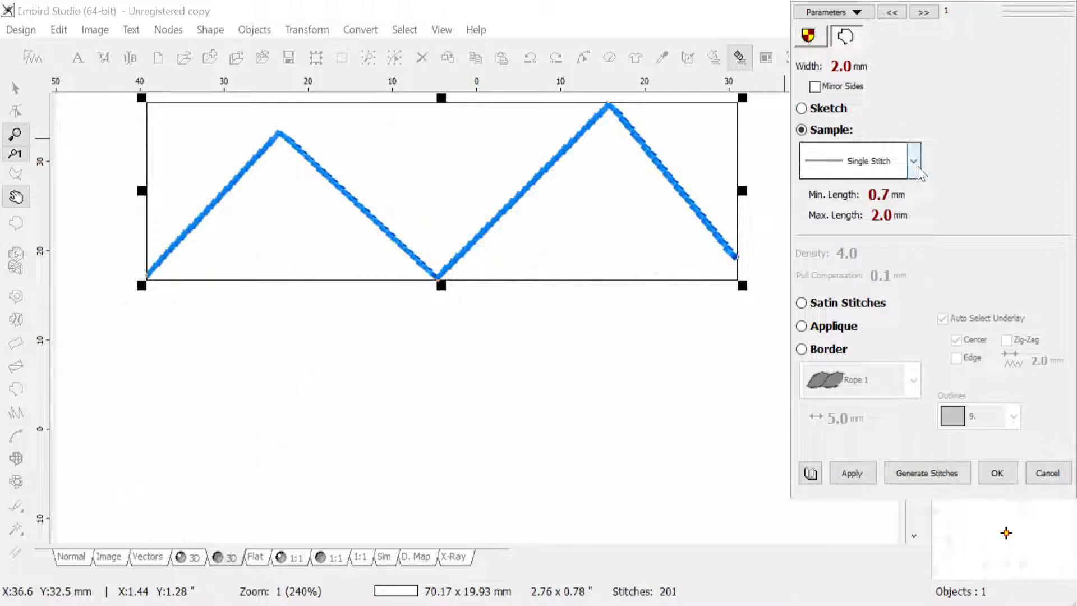
{"action": "left_click", "coordinate": [947, 479]}
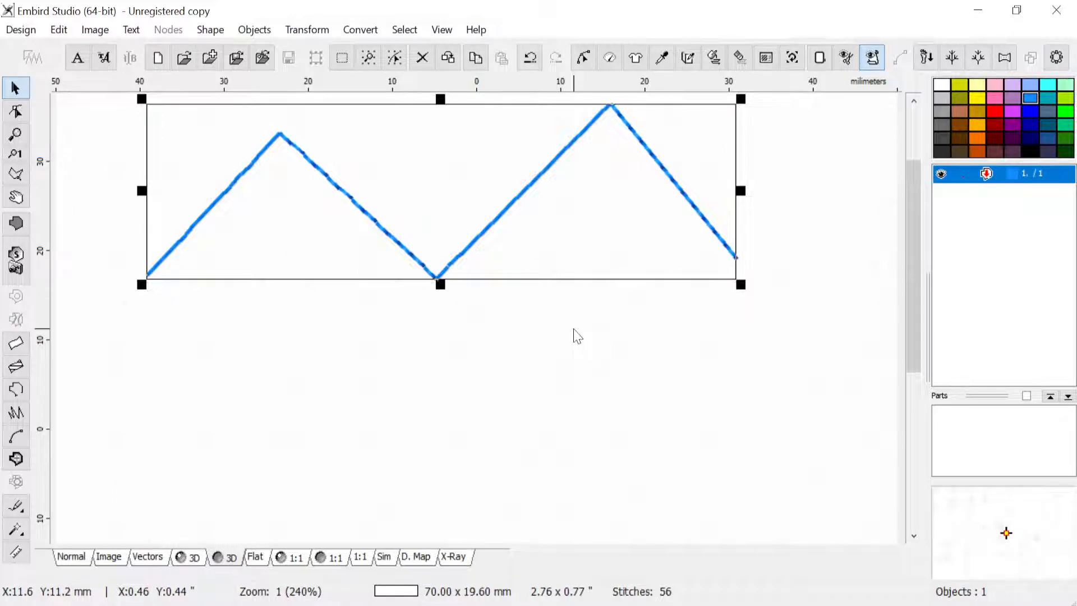
Step: Delete the zigzag outline and create a four-node fill object about 43 mm wide and 25 mm high in the hoop's upper half
{"action": "scroll", "coordinate": [447, 361], "scroll_direction": "down", "scroll_amount": 1}
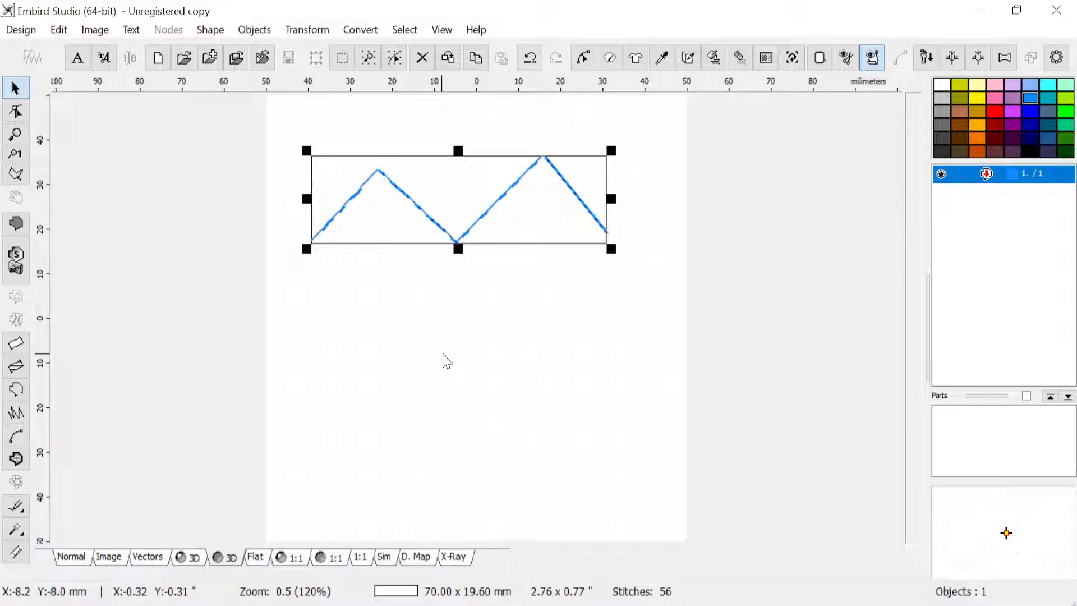
{"action": "key", "text": "Delete"}
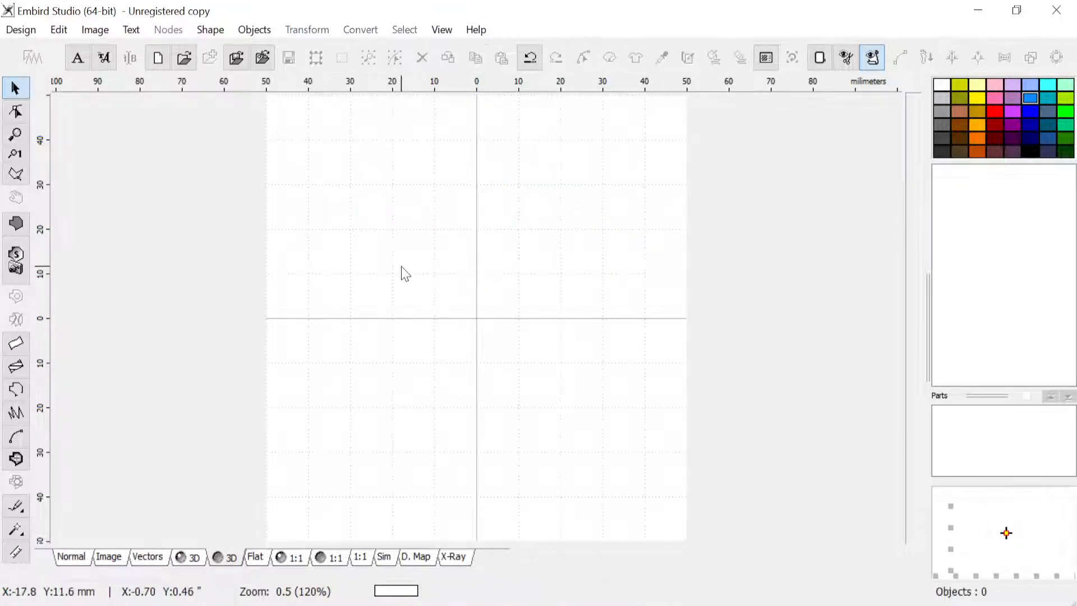
{"action": "left_click", "coordinate": [15, 223]}
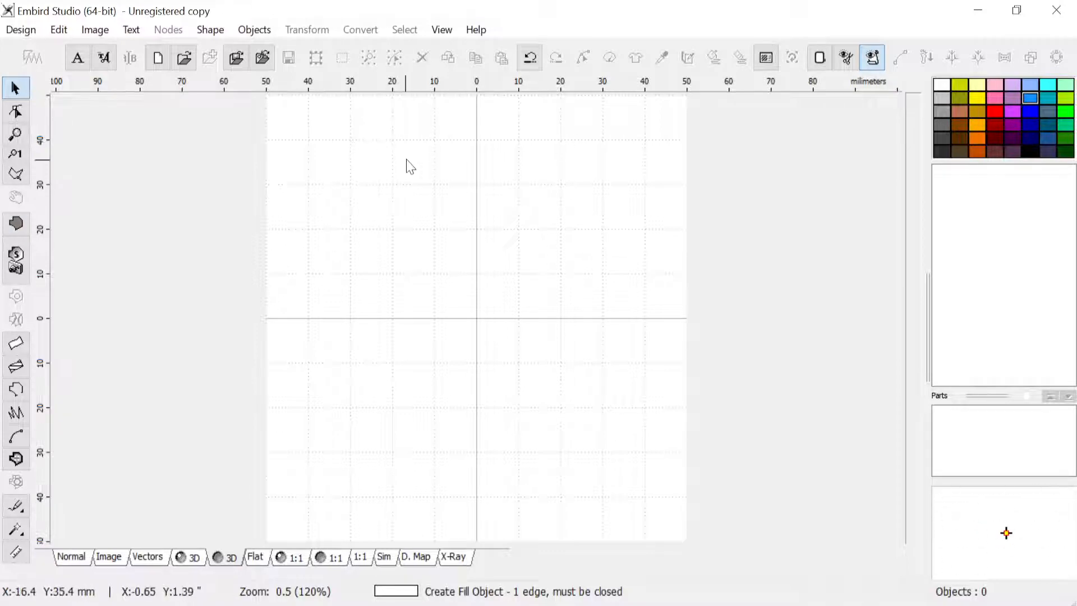
{"action": "left_click", "coordinate": [17, 223]}
{"action": "left_click", "coordinate": [333, 162]}
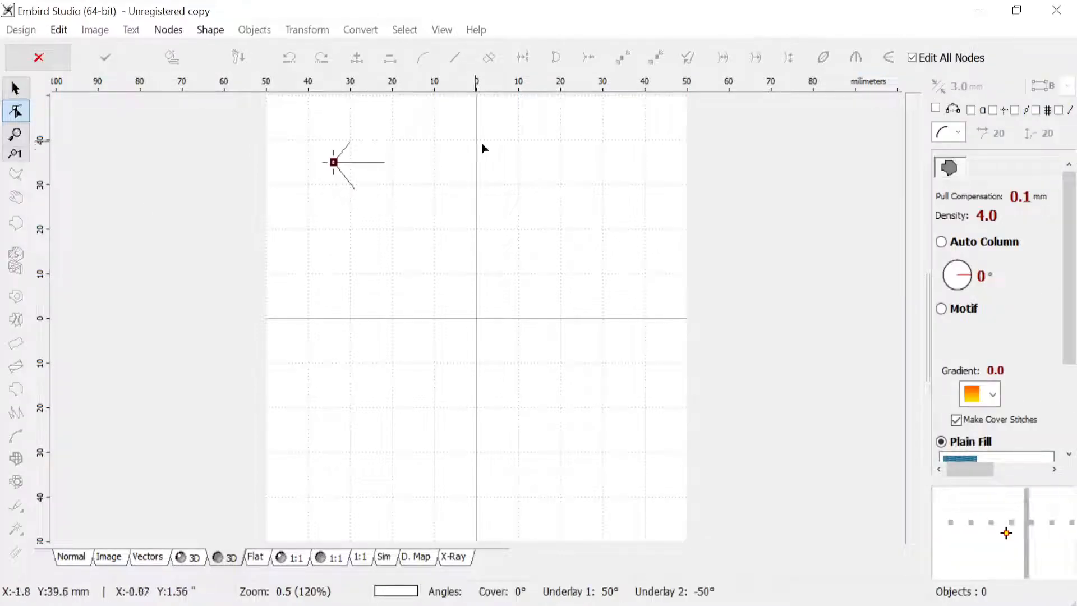
{"action": "left_click", "coordinate": [507, 160]}
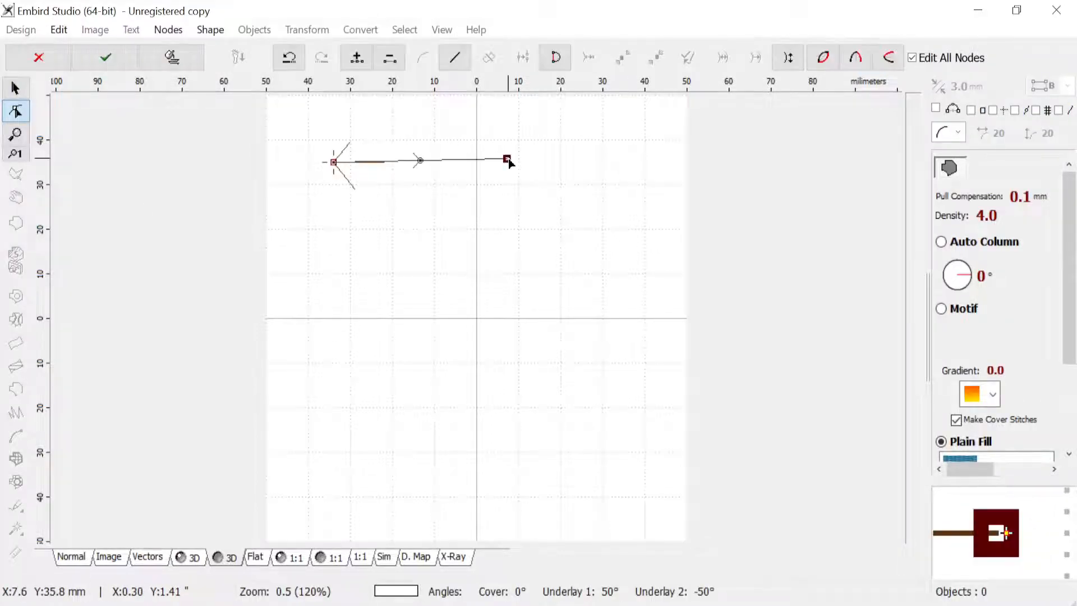
{"action": "left_click", "coordinate": [509, 271]}
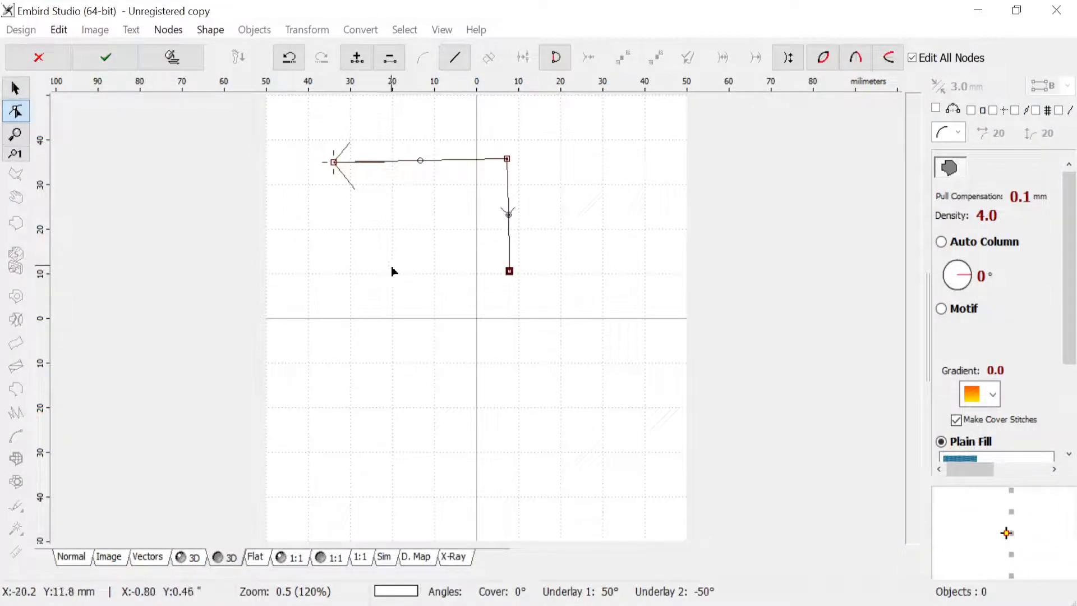
{"action": "left_click", "coordinate": [329, 264]}
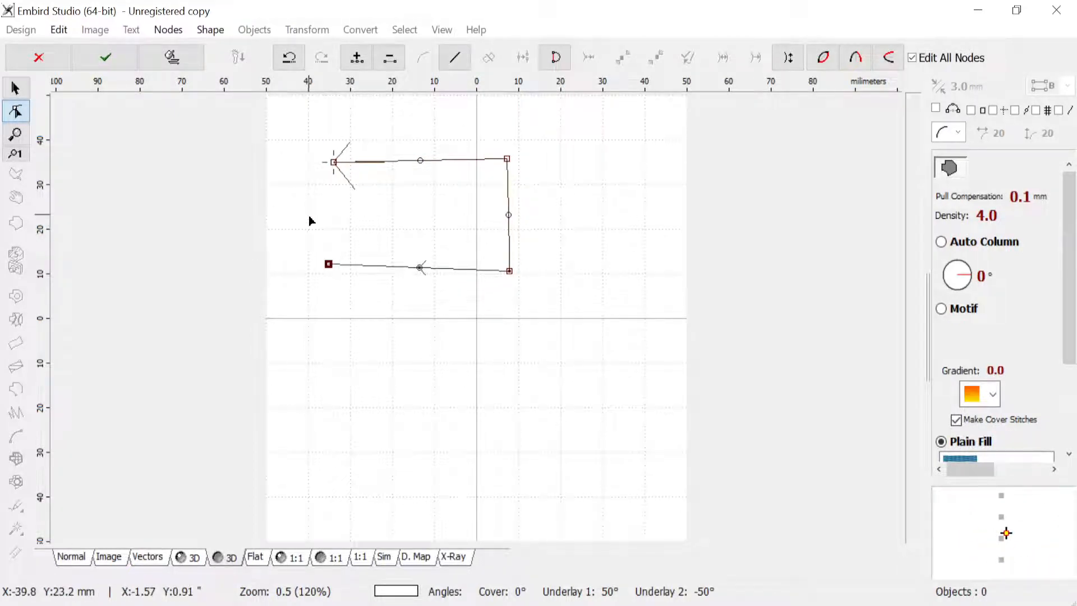
{"action": "key", "text": "Return"}
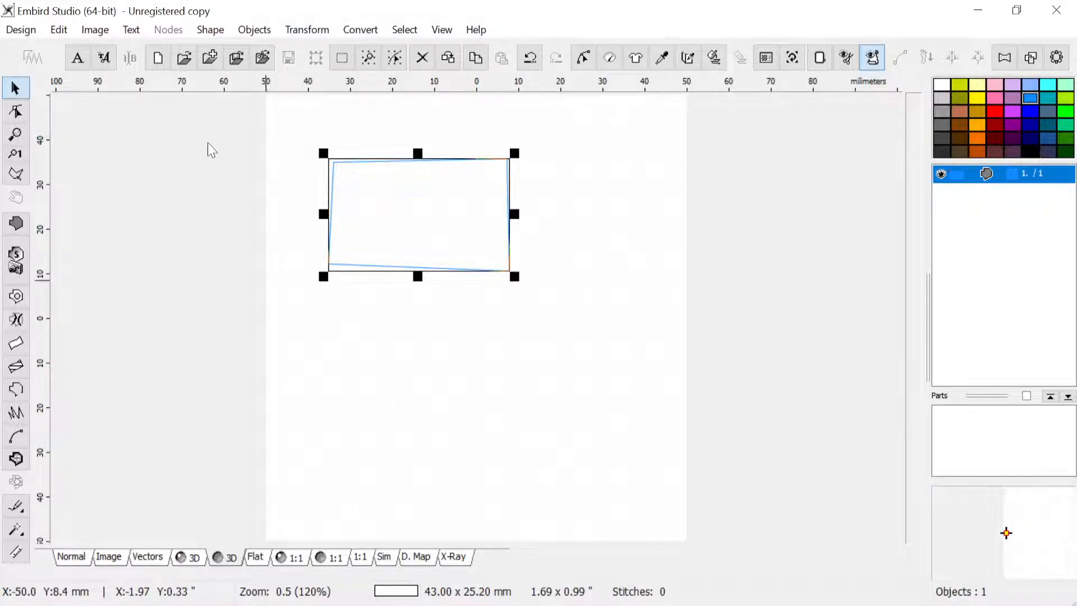
Step: Set the large rectangle's Plain Fill pattern to Fill 1 and generate its stitches
{"action": "left_click", "coordinate": [609, 57]}
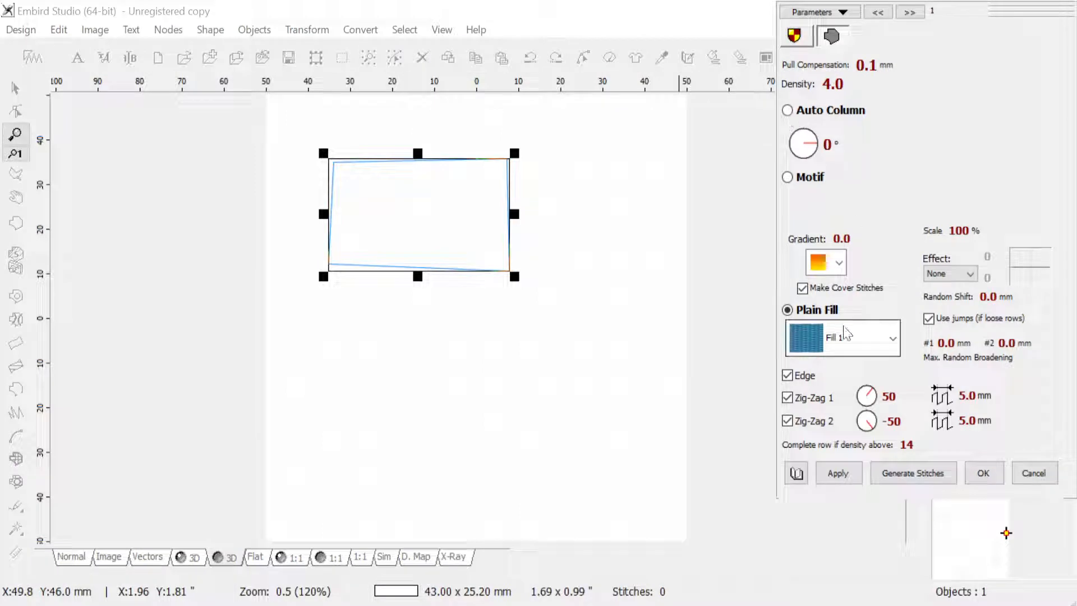
{"action": "left_click", "coordinate": [858, 344]}
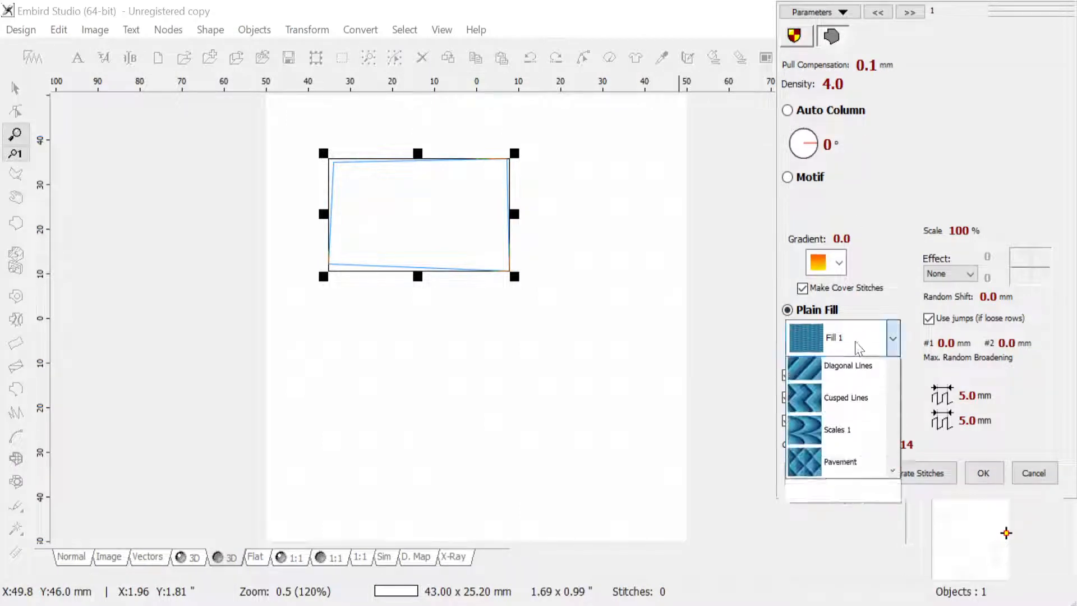
{"action": "left_click", "coordinate": [835, 373]}
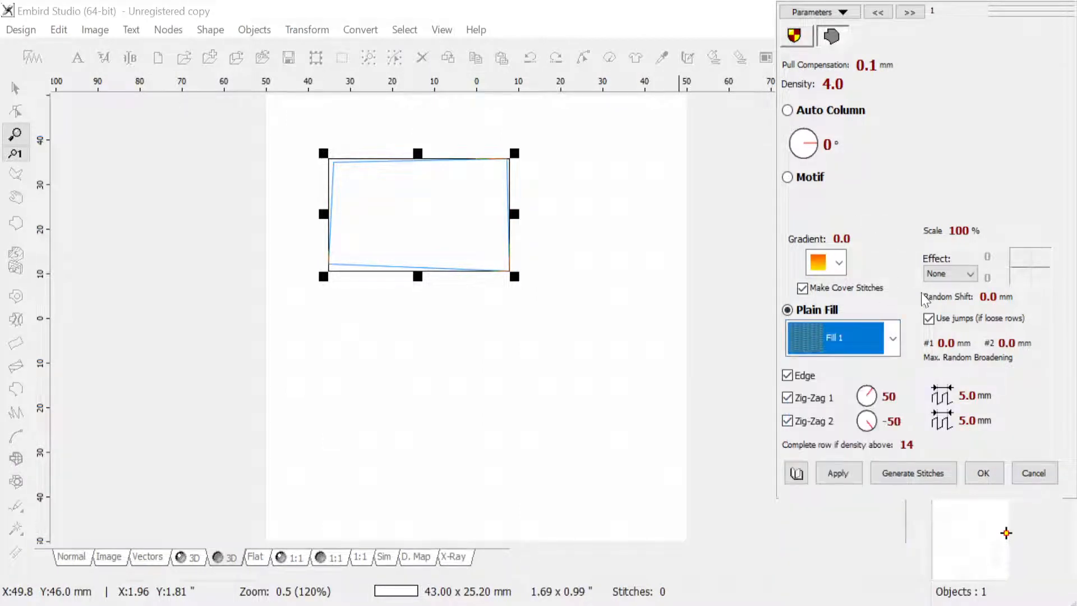
{"action": "left_click", "coordinate": [912, 473]}
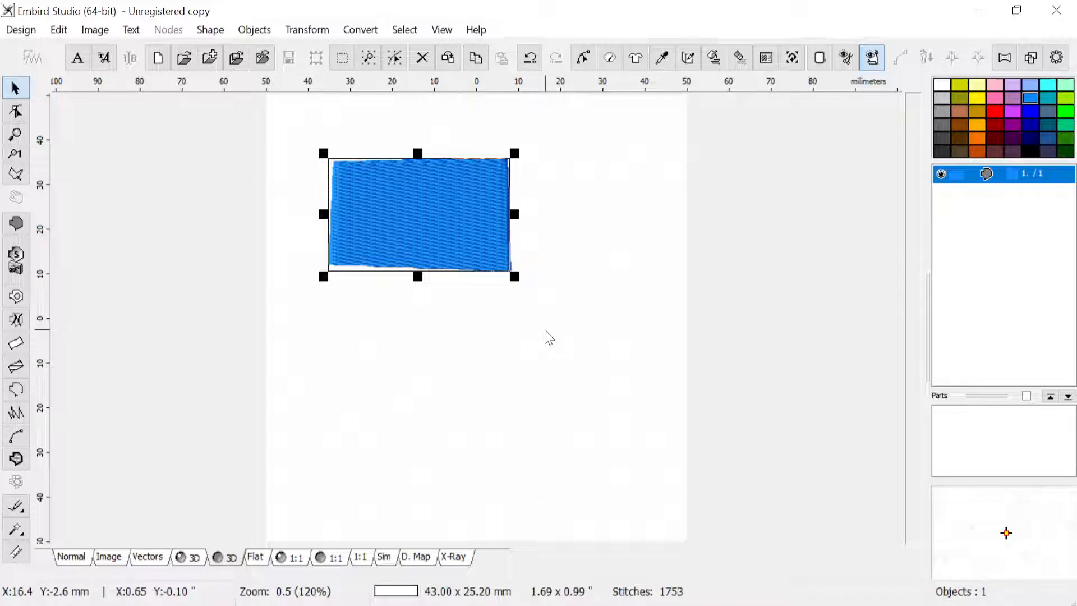
Step: Create a narrow upright four-node fill object about 9 mm wide and 32 mm high beneath the left end of the large rectangle
{"action": "left_click", "coordinate": [16, 224]}
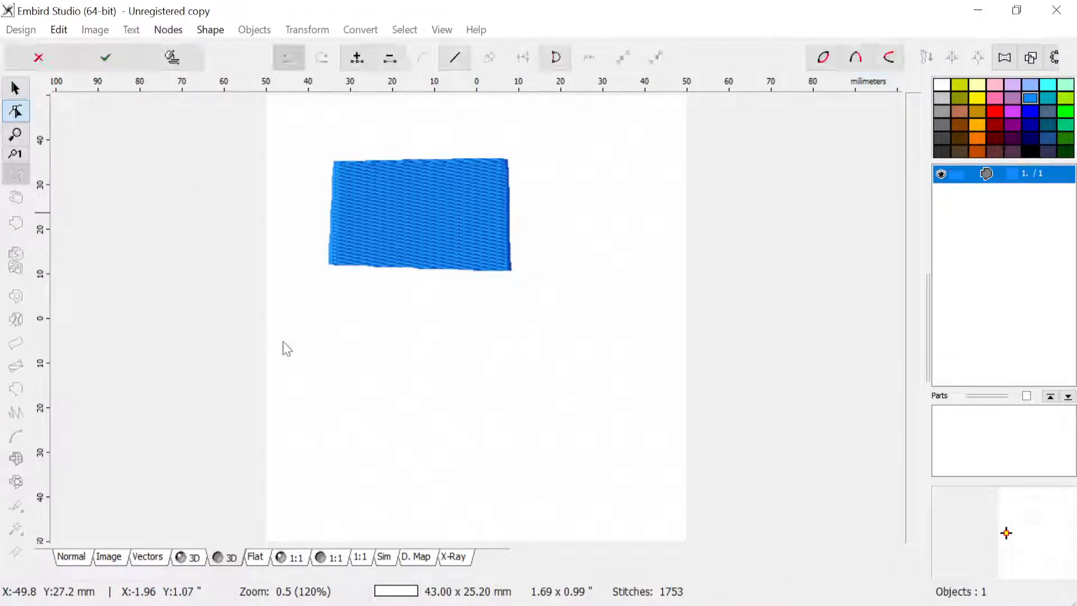
{"action": "left_click", "coordinate": [329, 314]}
{"action": "left_click", "coordinate": [360, 313]}
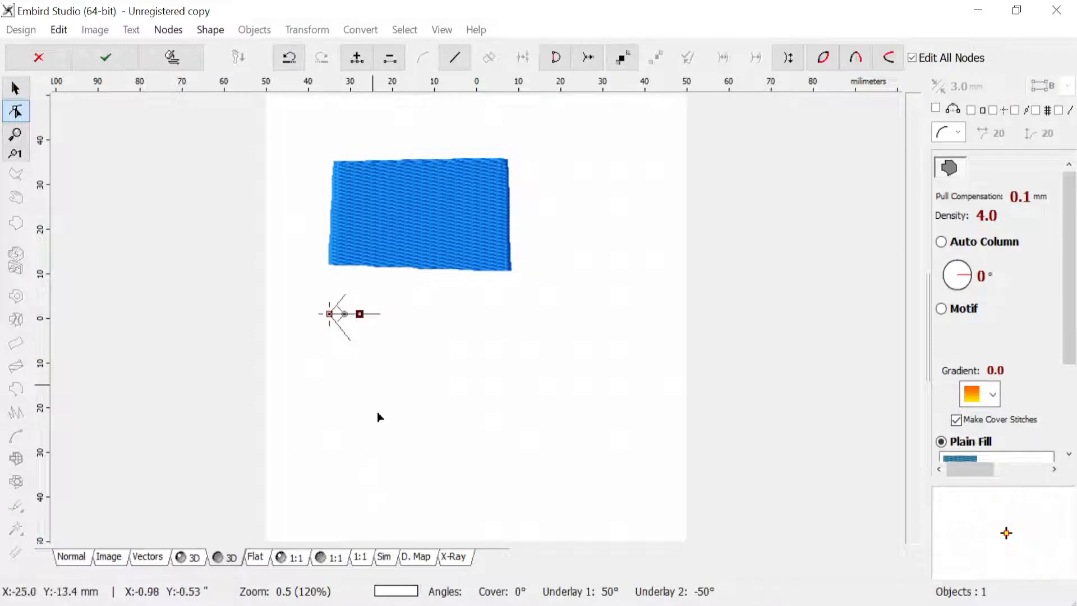
{"action": "left_click", "coordinate": [363, 457]}
{"action": "left_click", "coordinate": [324, 451]}
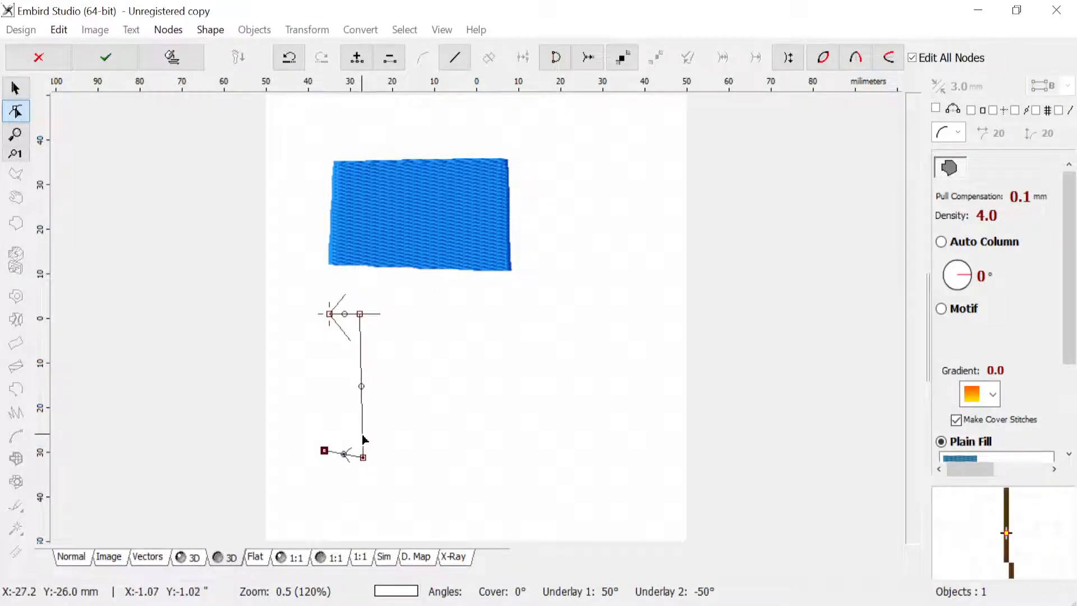
{"action": "key", "text": "Return"}
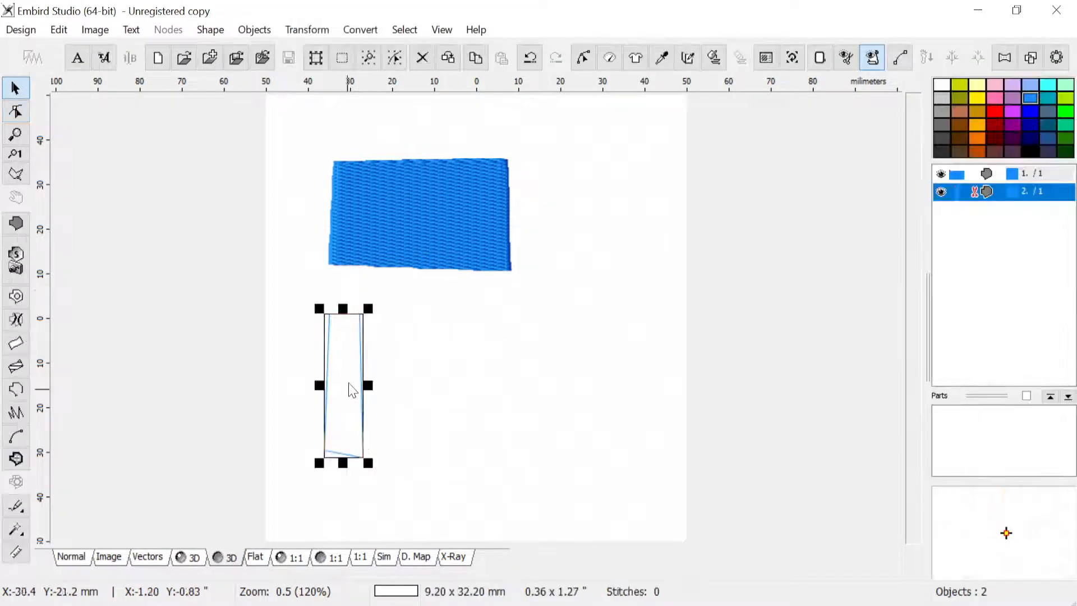
Step: Change the narrow fill object's fill type to Auto Column, generate its stitches and deselect it
{"action": "left_click", "coordinate": [609, 57]}
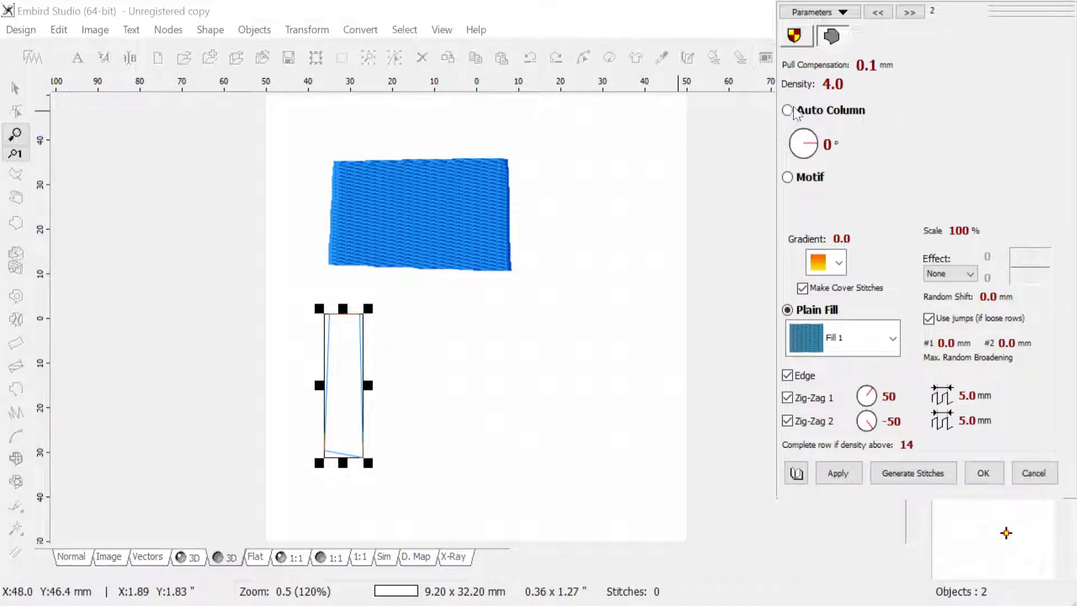
{"action": "left_click", "coordinate": [788, 111]}
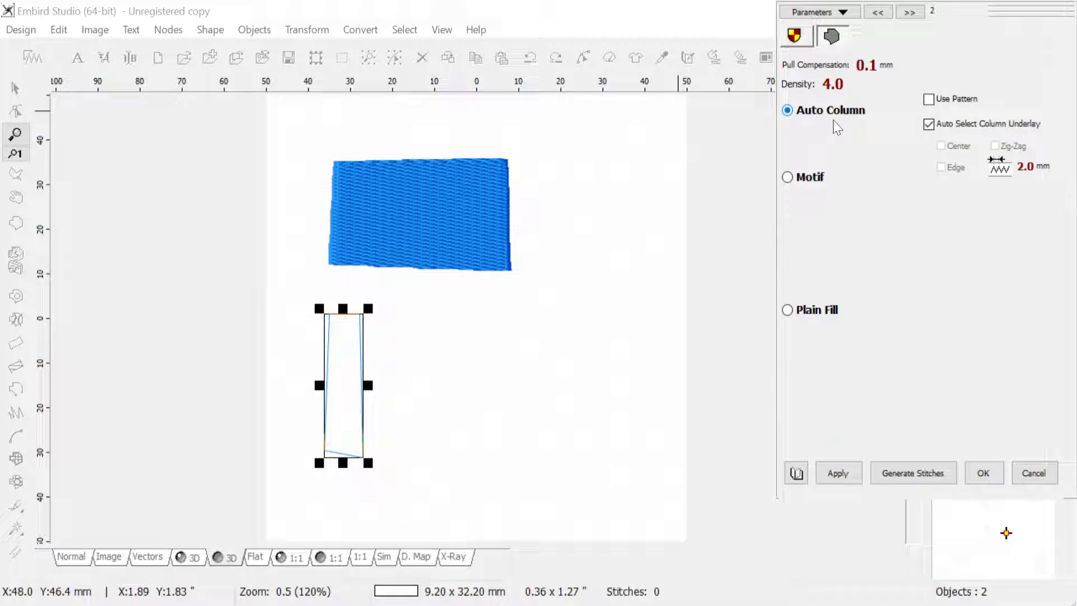
{"action": "left_click", "coordinate": [909, 474]}
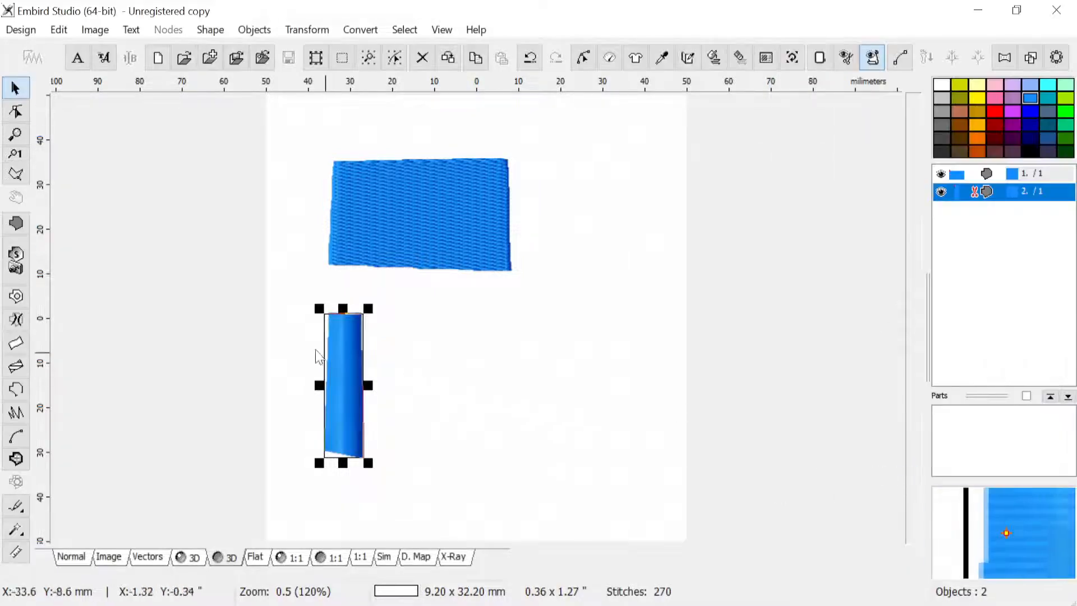
{"action": "scroll", "coordinate": [346, 367], "scroll_direction": "up", "scroll_amount": 2}
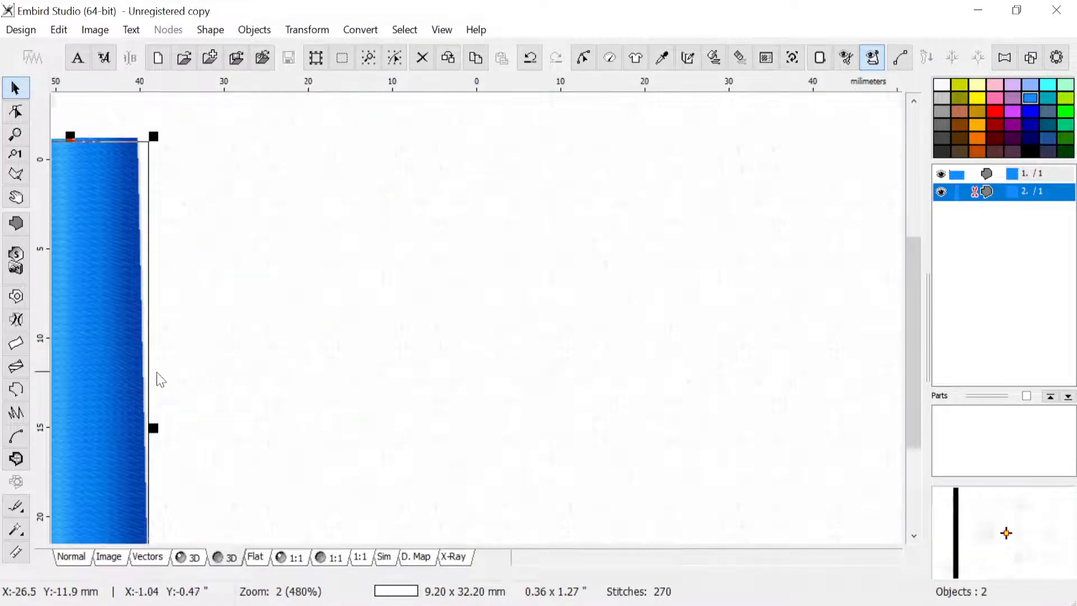
{"action": "scroll", "coordinate": [158, 377], "scroll_direction": "down", "scroll_amount": 1}
{"action": "scroll", "coordinate": [200, 386], "scroll_direction": "down", "scroll_amount": 1}
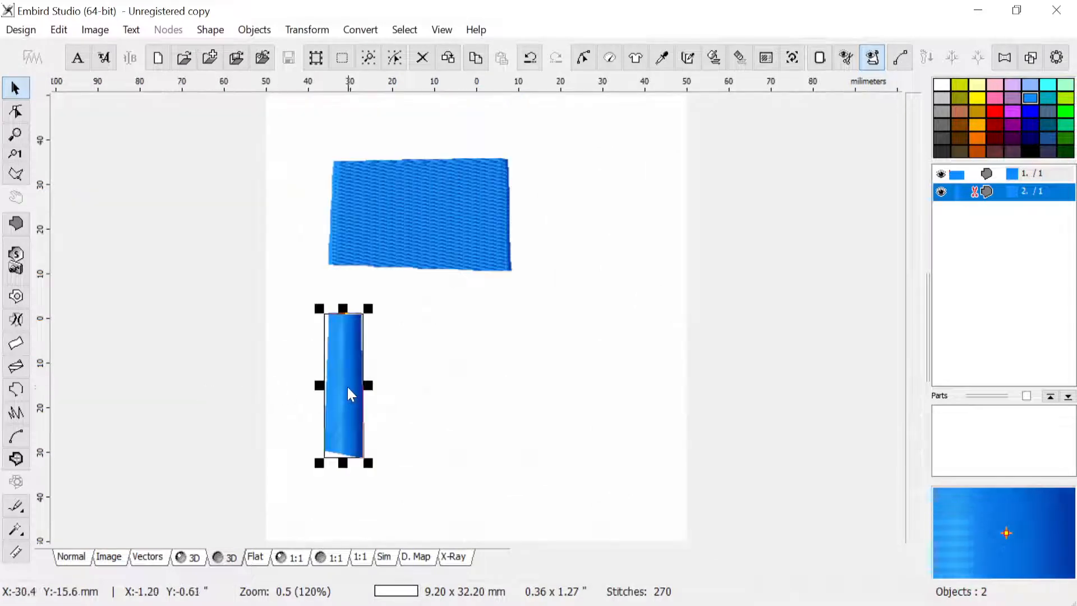
{"action": "left_click", "coordinate": [296, 362]}
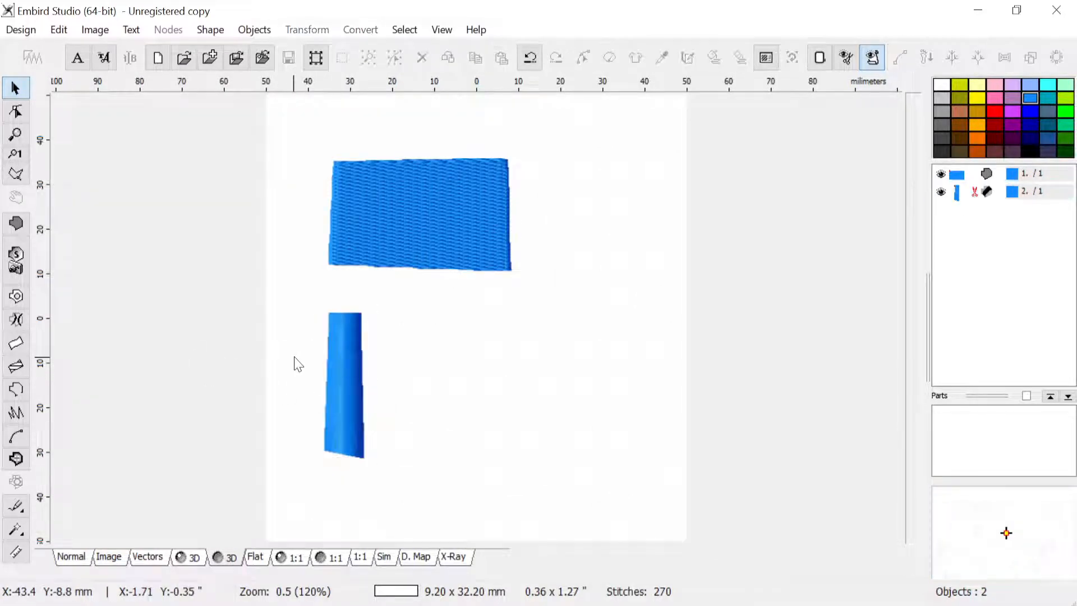
Step: Create a six-node column object with input method B, about 10 mm wide and 30 mm high, just right of the narrow fill object
{"action": "left_click", "coordinate": [17, 342]}
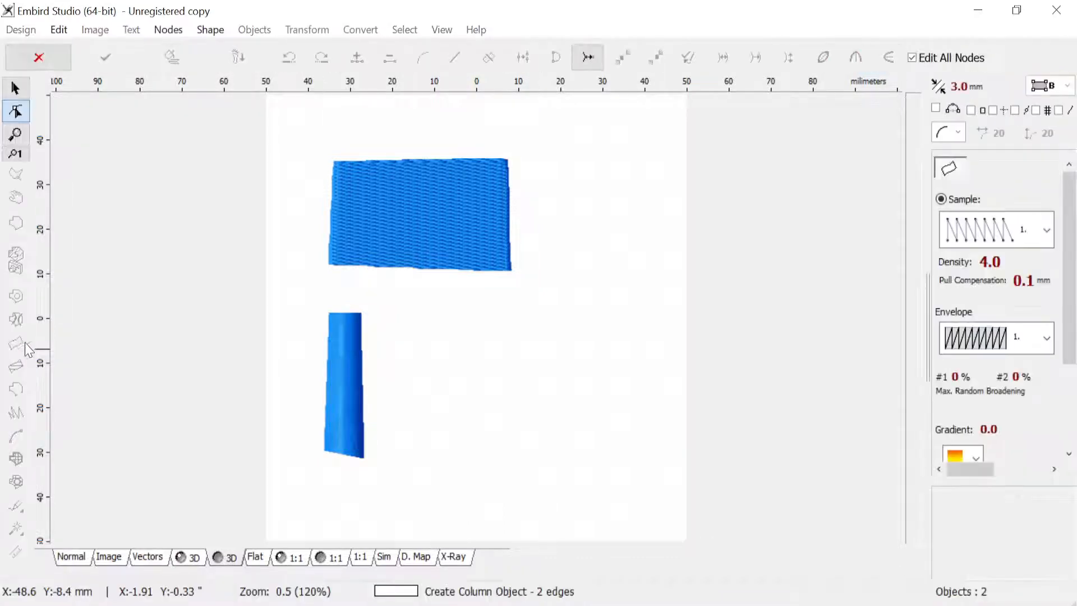
{"action": "left_click", "coordinate": [1067, 86]}
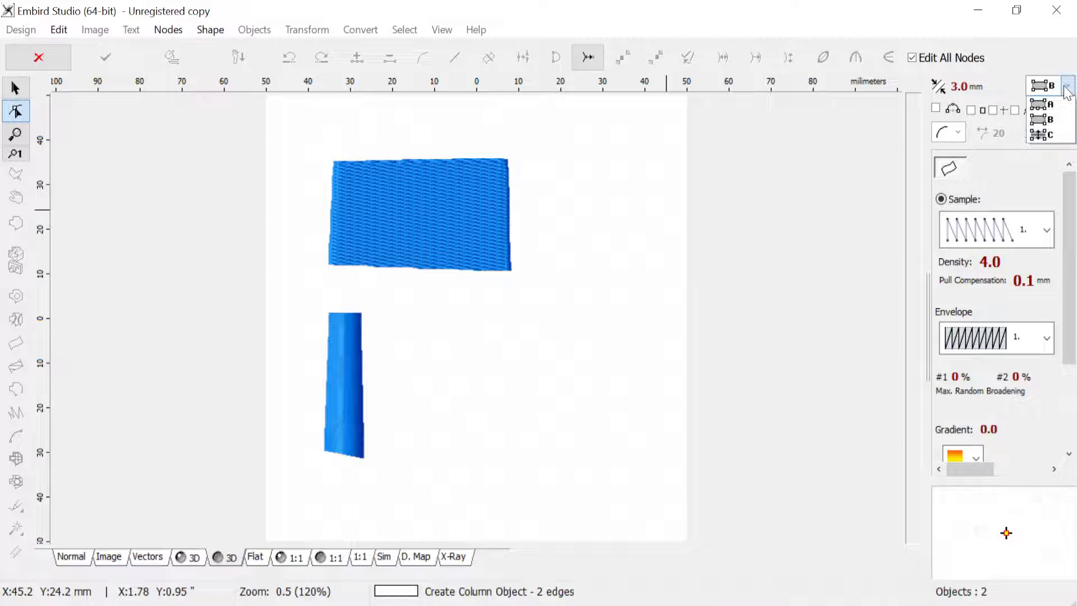
{"action": "left_click", "coordinate": [1051, 121]}
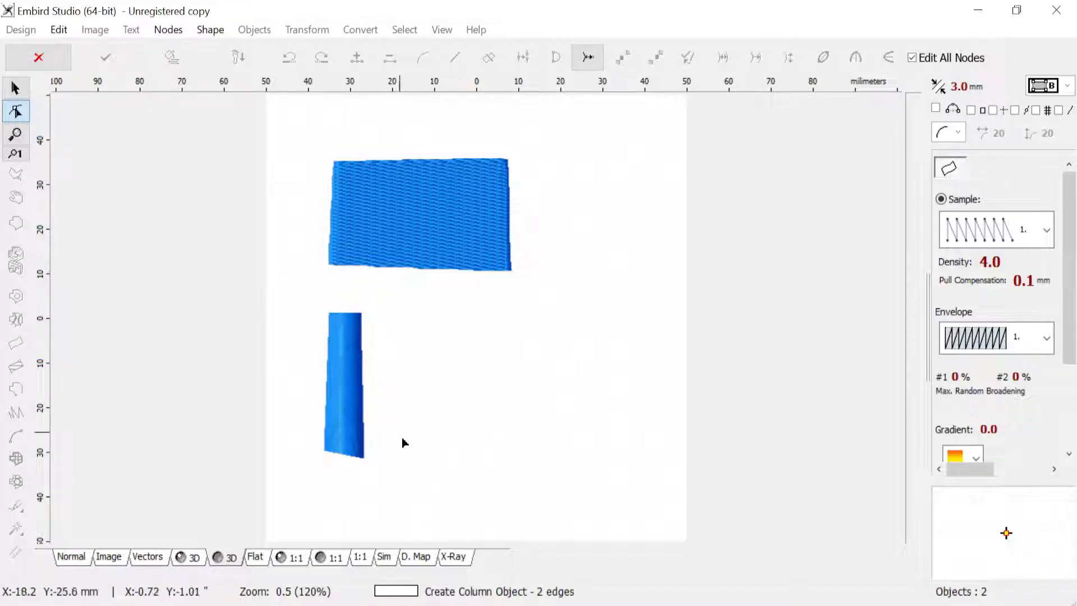
{"action": "left_click", "coordinate": [391, 453]}
{"action": "left_click", "coordinate": [433, 451]}
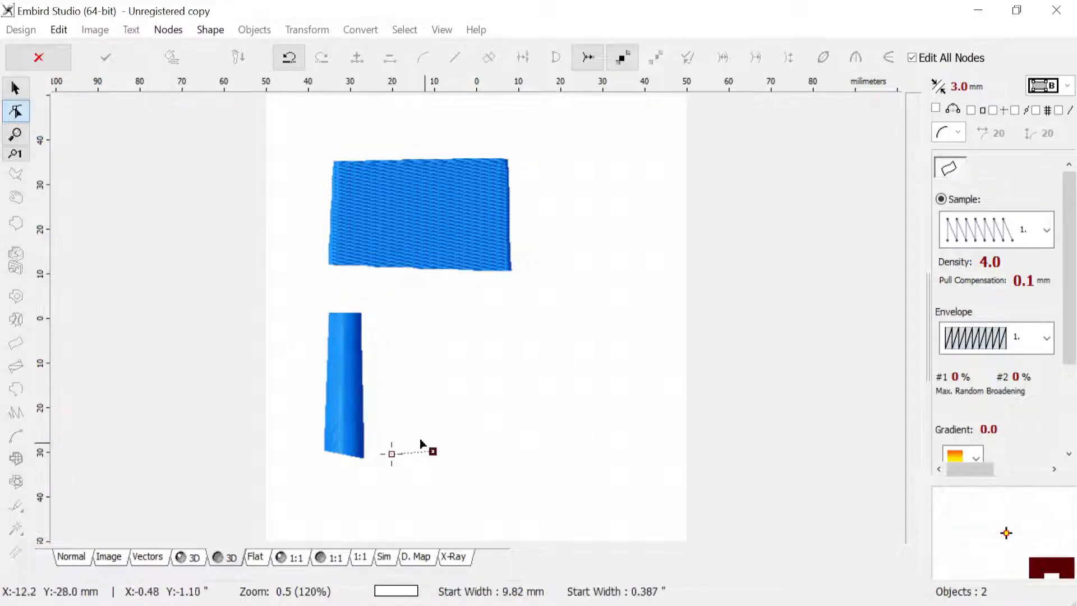
{"action": "left_click", "coordinate": [391, 391]}
{"action": "left_click", "coordinate": [427, 386]}
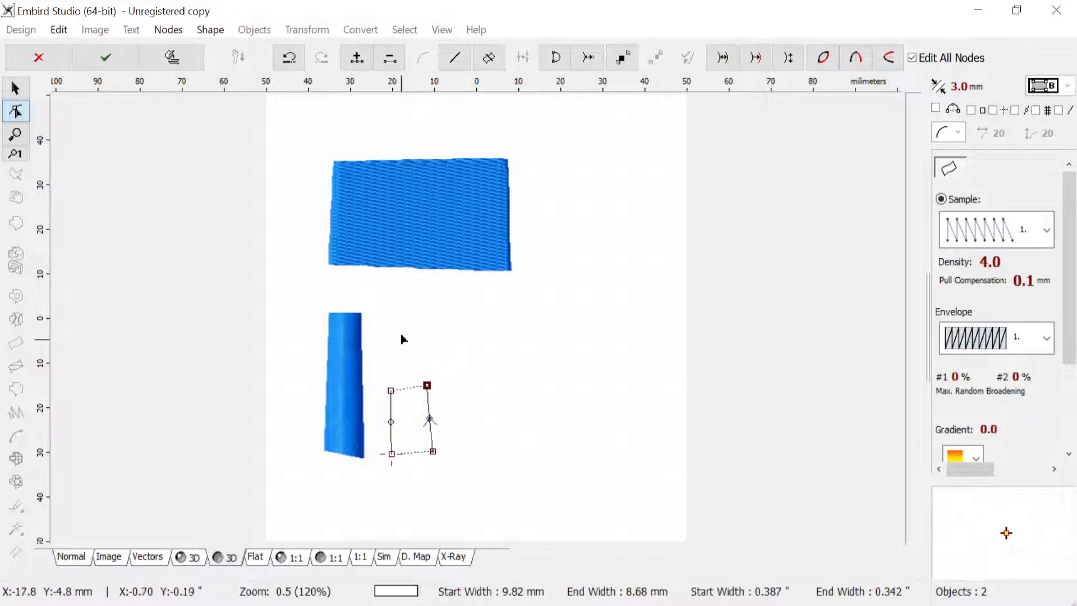
{"action": "left_click", "coordinate": [394, 319]}
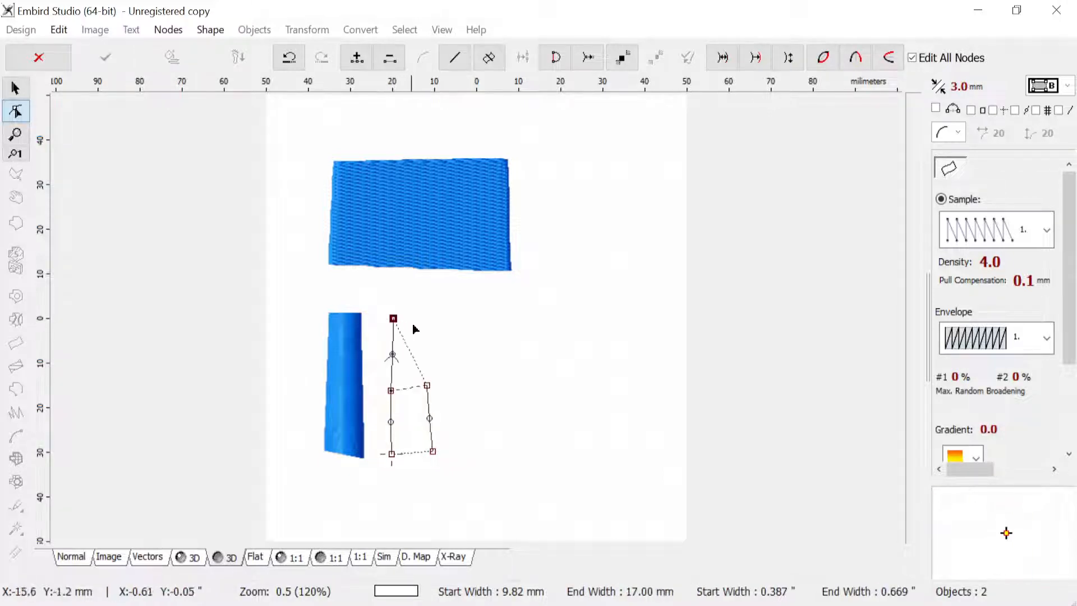
{"action": "left_click", "coordinate": [433, 323]}
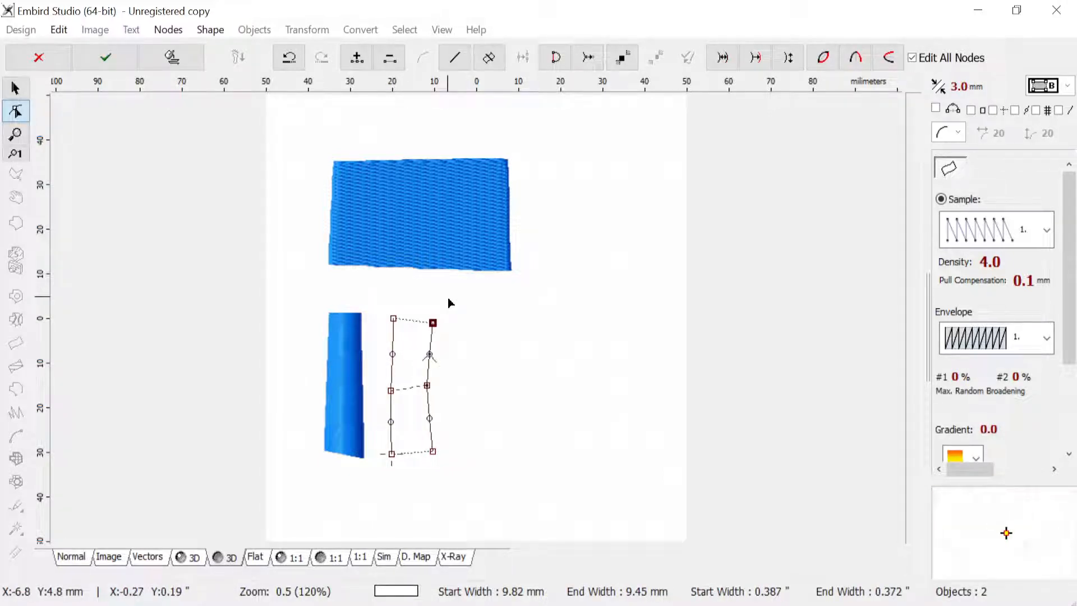
{"action": "key", "text": "Return"}
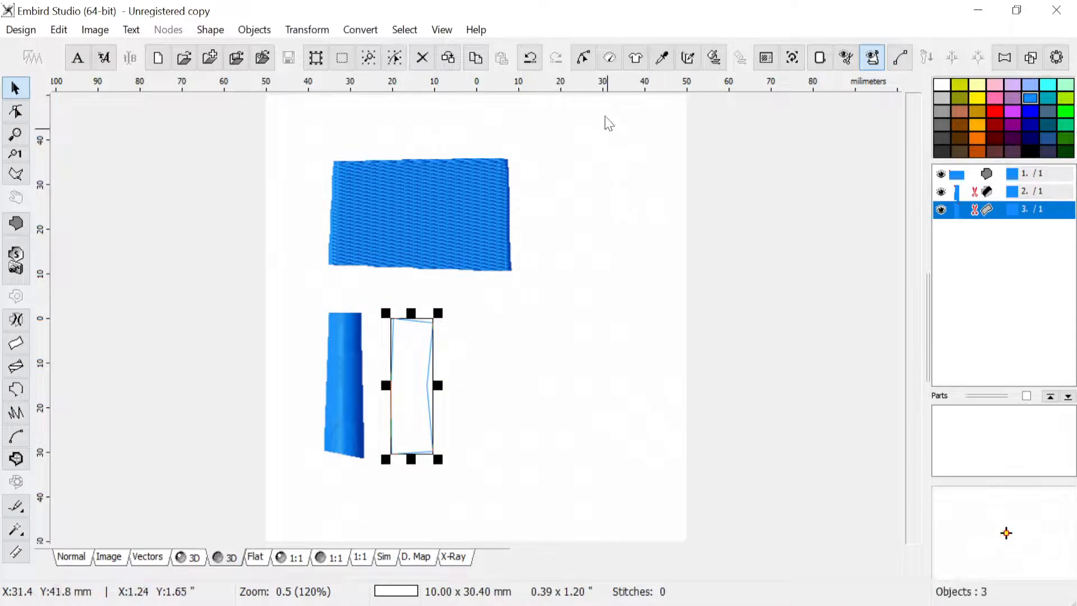
Step: Generate the new column object's stitches with Sample 1, inspect them up close and deselect the object
{"action": "left_click", "coordinate": [610, 57]}
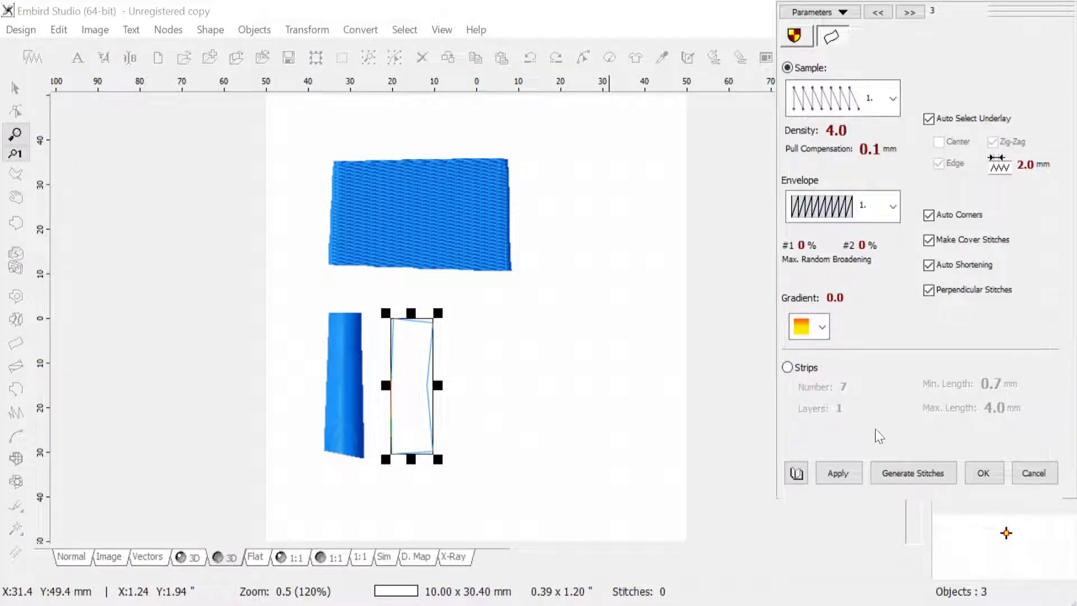
{"action": "left_click", "coordinate": [912, 473]}
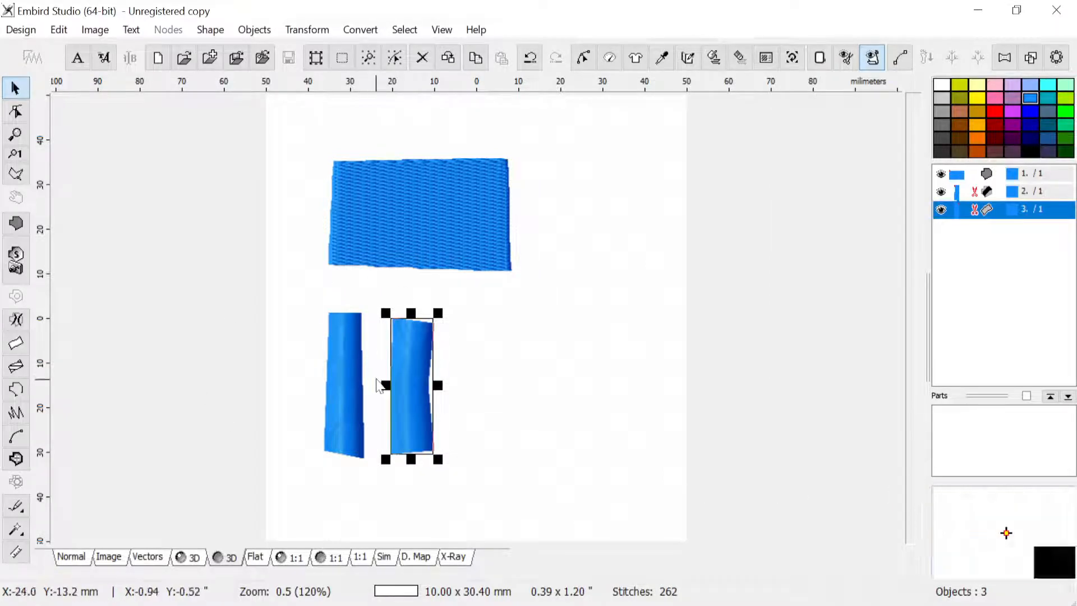
{"action": "scroll", "coordinate": [378, 386], "scroll_direction": "up", "scroll_amount": 1}
{"action": "scroll", "coordinate": [281, 377], "scroll_direction": "up", "scroll_amount": 2}
{"action": "scroll", "coordinate": [265, 368], "scroll_direction": "down", "scroll_amount": 2}
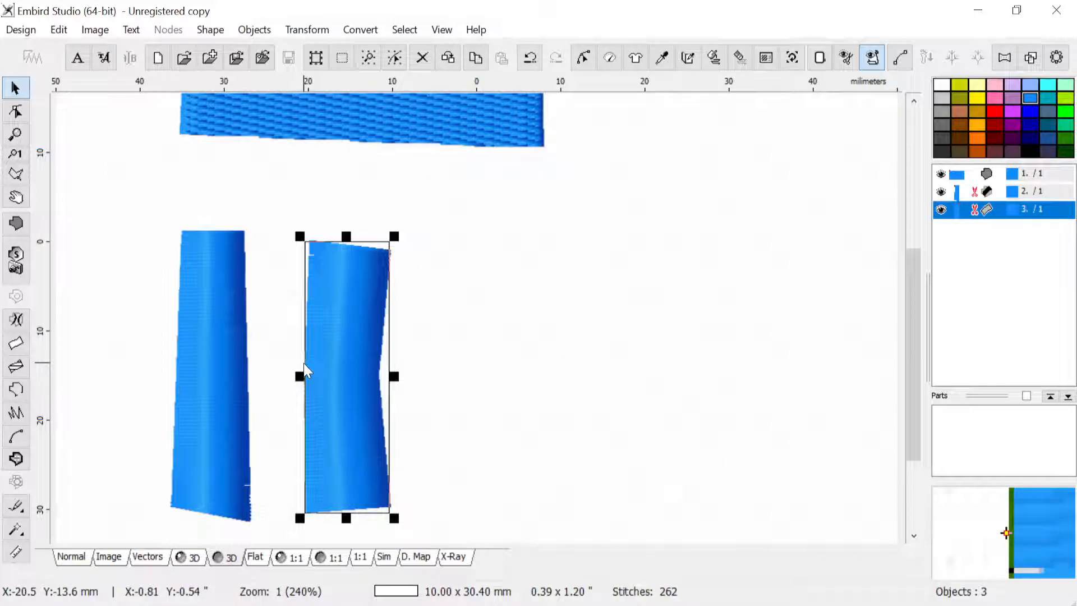
{"action": "scroll", "coordinate": [317, 375], "scroll_direction": "down", "scroll_amount": 1}
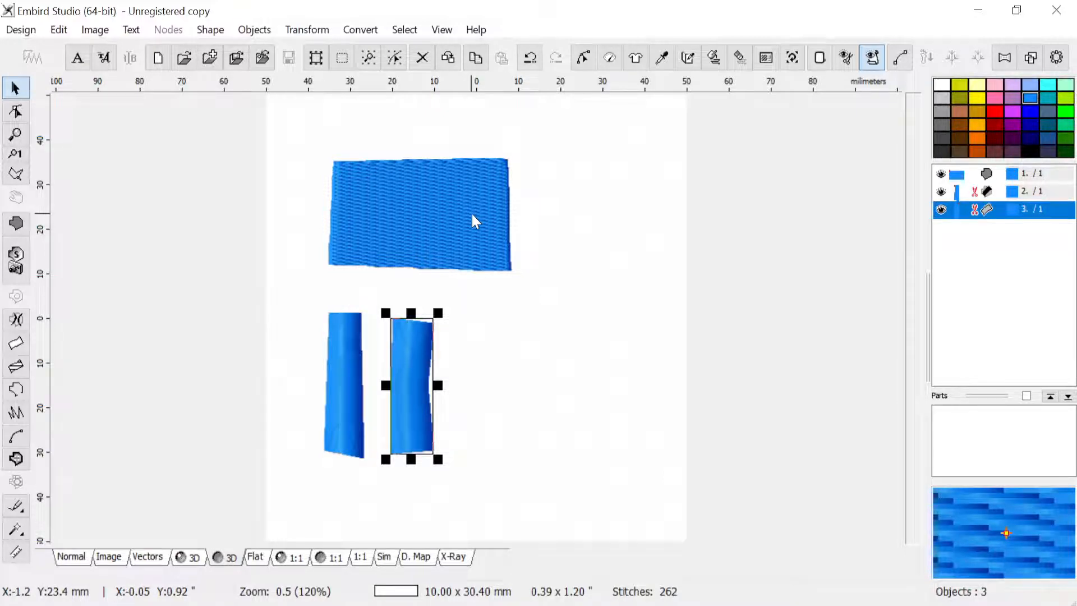
{"action": "left_click", "coordinate": [502, 326]}
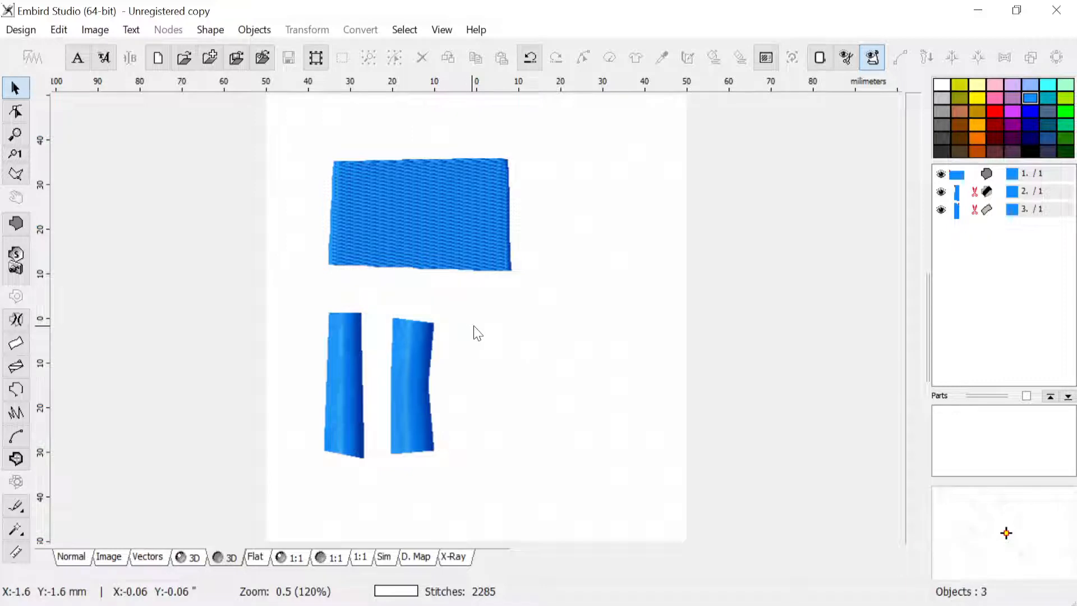
Step: Create a four-node fill object about 39 mm wide and 27 mm high to the right of the two upright columns
{"action": "left_click", "coordinate": [20, 226]}
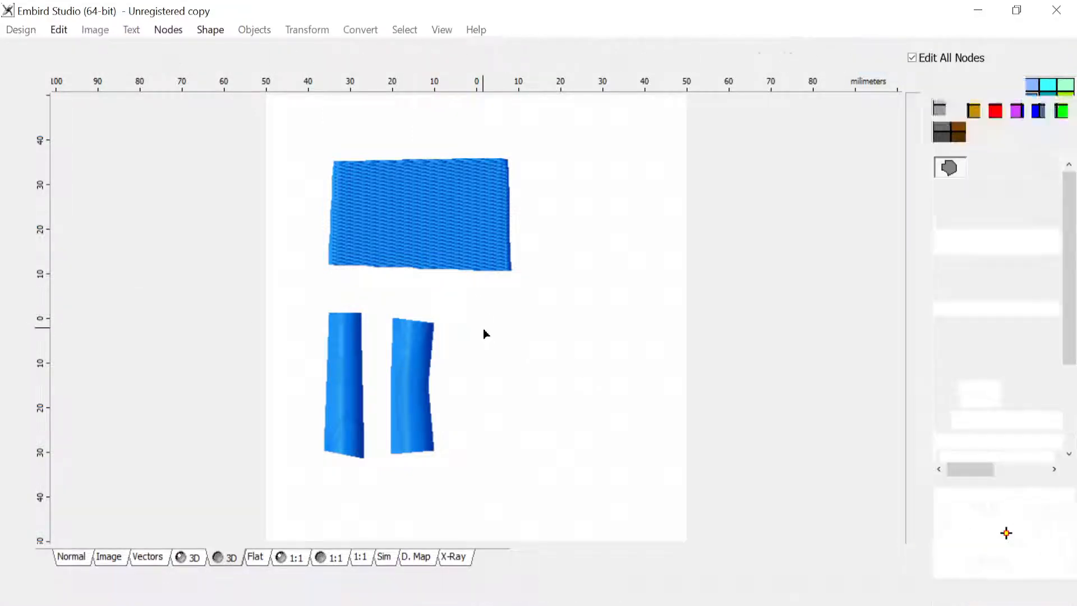
{"action": "left_click", "coordinate": [483, 329]}
{"action": "left_click", "coordinate": [647, 329]}
{"action": "left_click", "coordinate": [641, 447]}
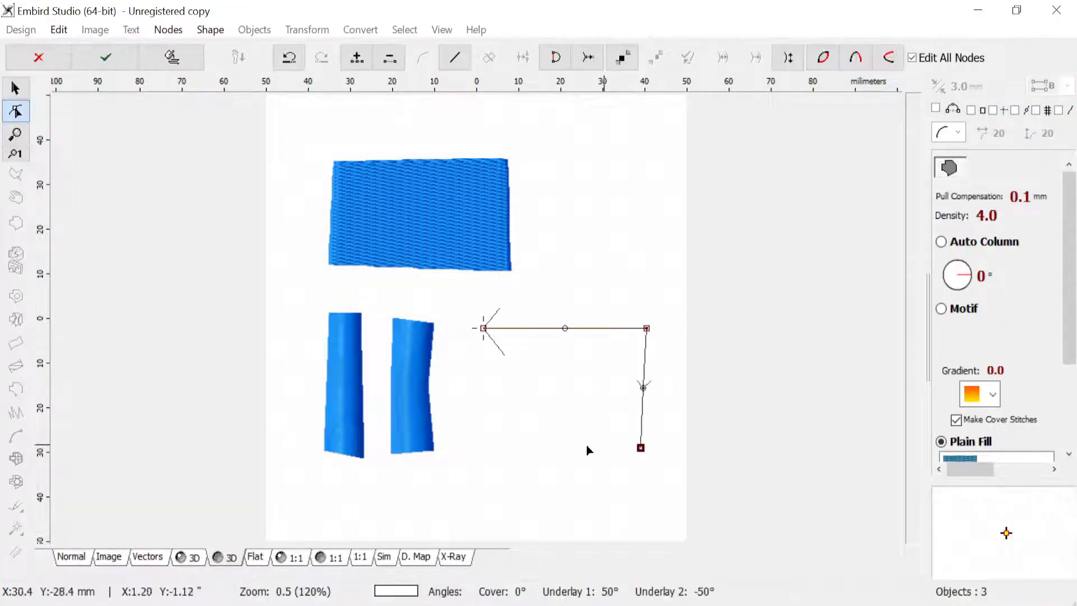
{"action": "left_click", "coordinate": [487, 437]}
{"action": "key", "text": "Return"}
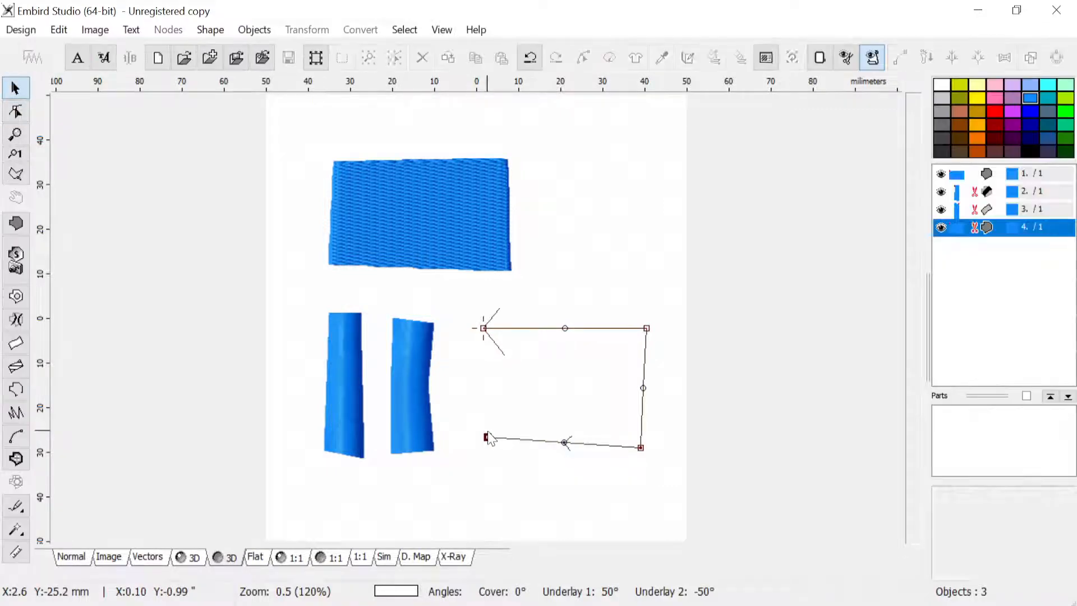
Step: Change the new fill object's fill type to Motif with the Meanders 1/2*2 pattern and generate its stitches
{"action": "left_click", "coordinate": [611, 59]}
{"action": "left_click", "coordinate": [787, 177]}
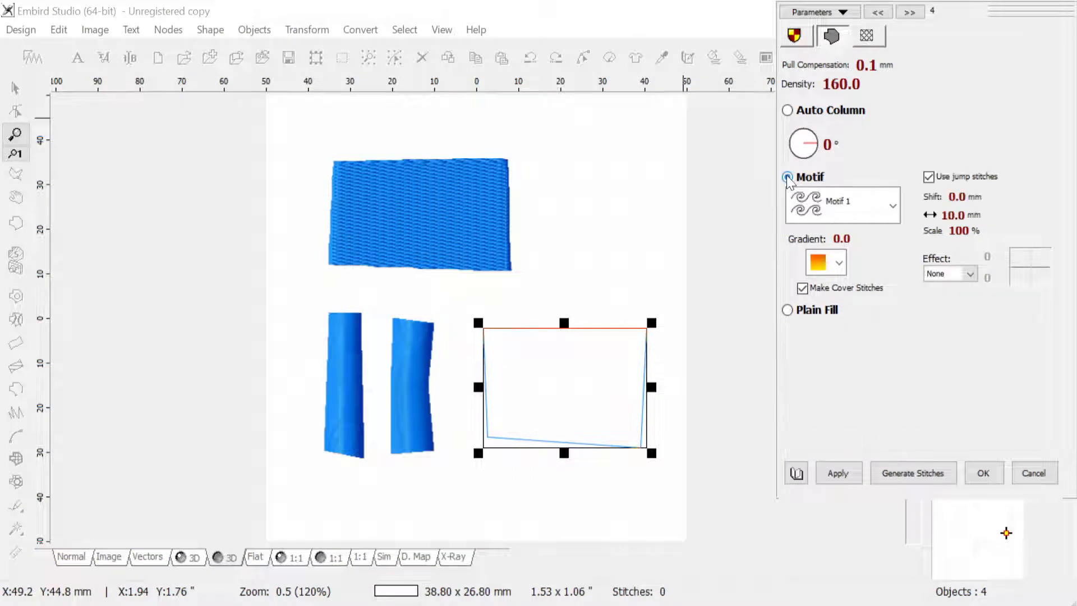
{"action": "left_click", "coordinate": [892, 206]}
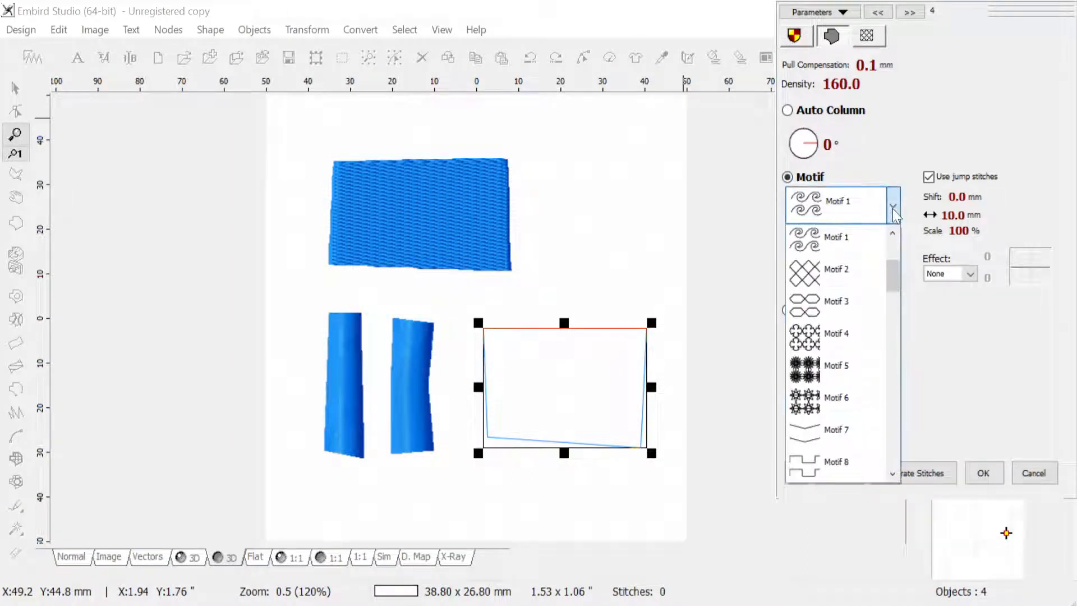
{"action": "left_click_drag", "start_coordinate": [892, 274], "coordinate": [894, 359]}
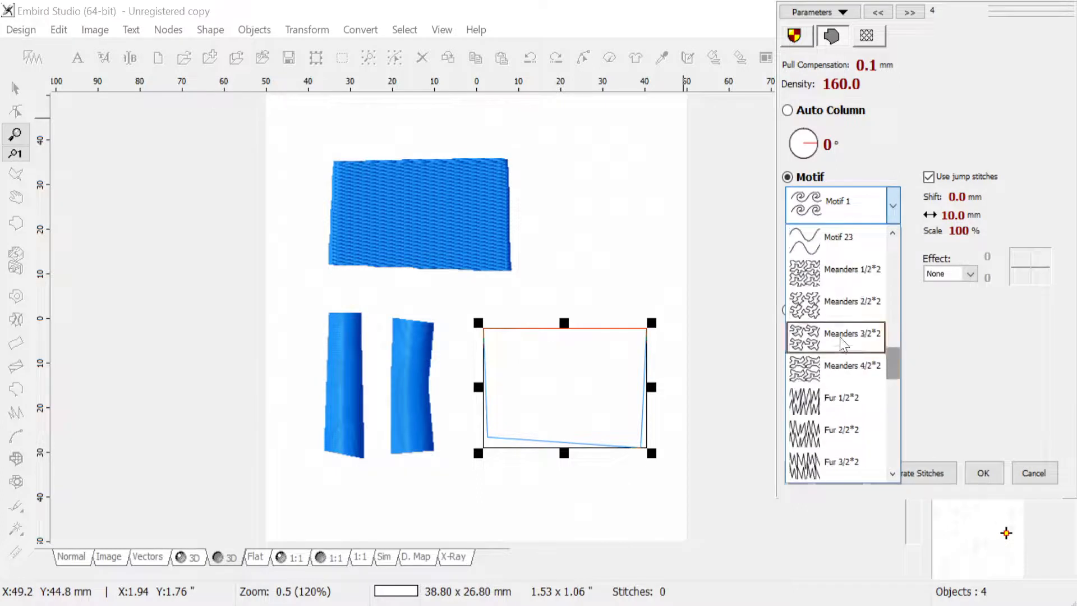
{"action": "left_click", "coordinate": [814, 280]}
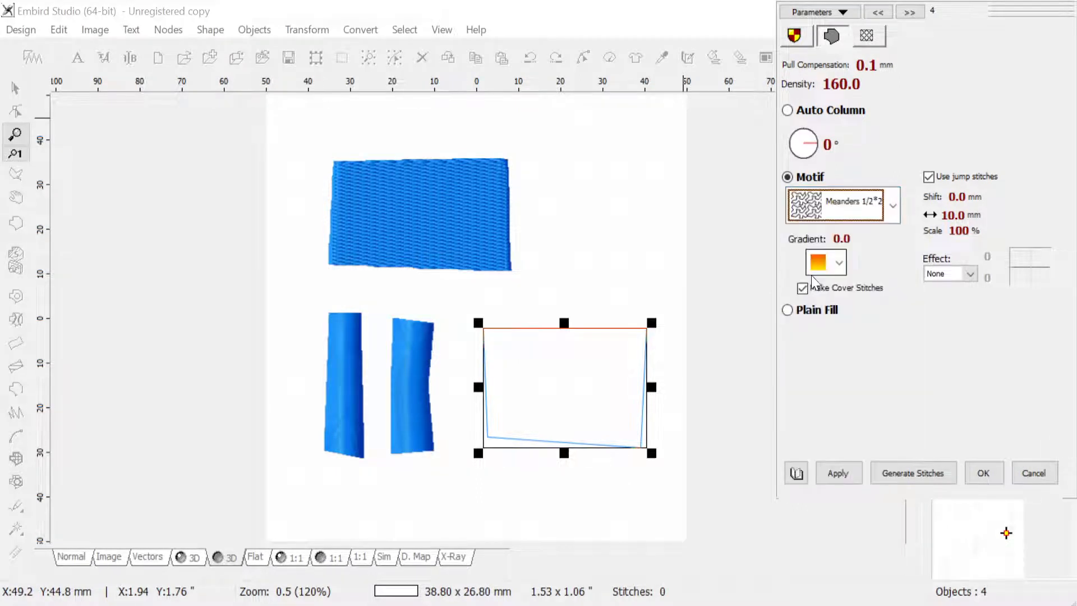
{"action": "left_click", "coordinate": [919, 473]}
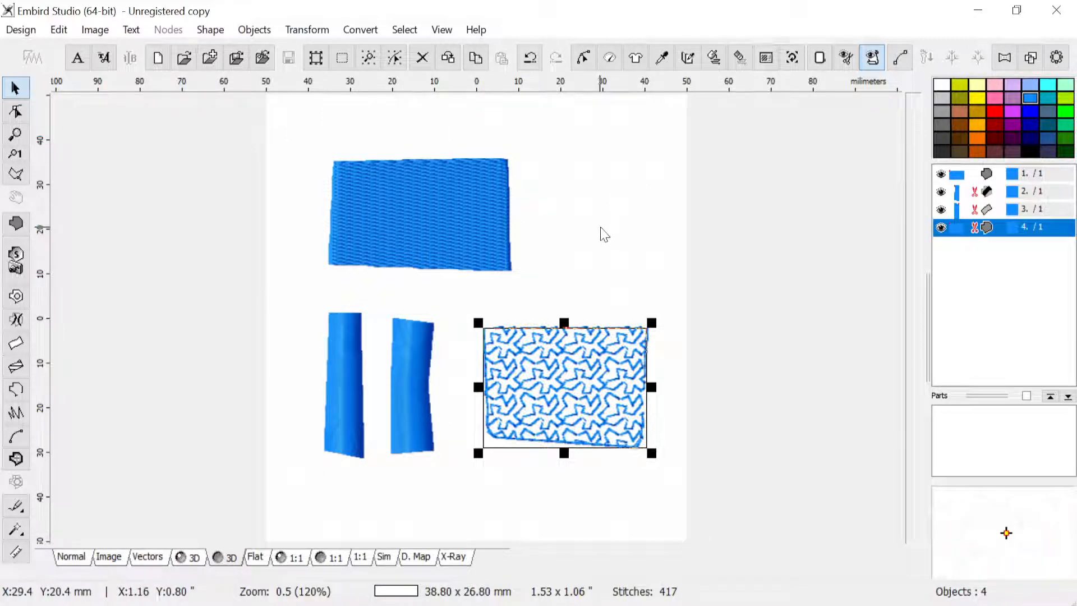
Step: Create an outline object from the large rectangular fill and select that outline in the object list
{"action": "left_click", "coordinate": [492, 201]}
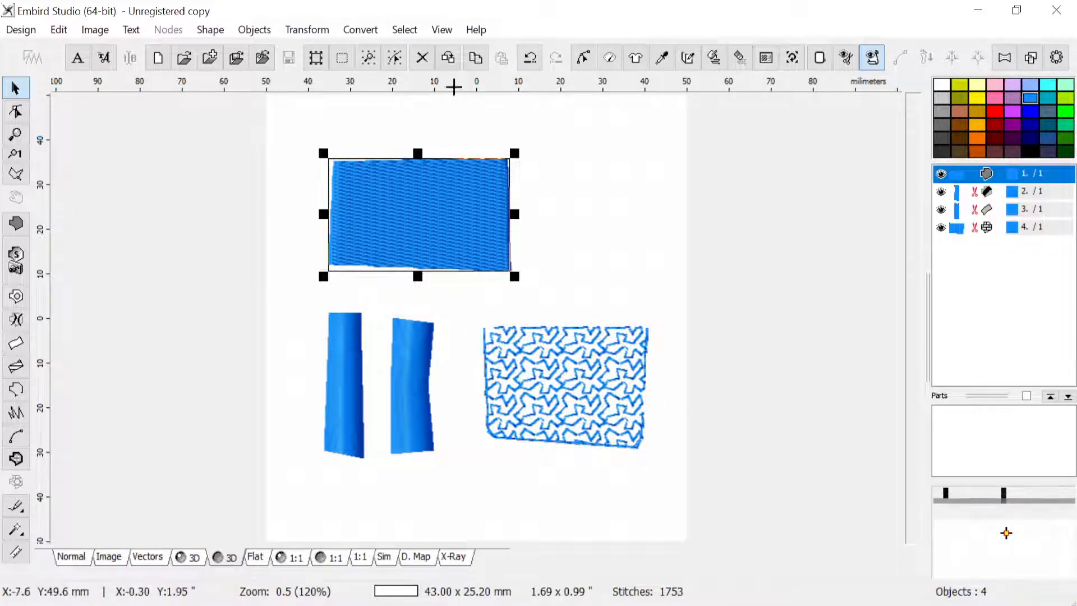
{"action": "left_click", "coordinate": [376, 32]}
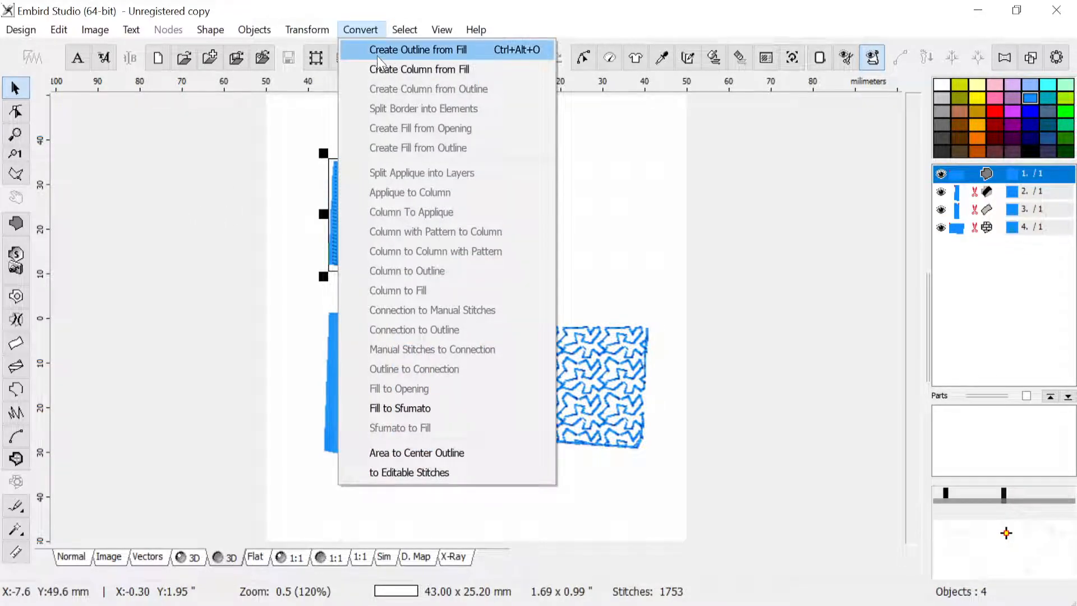
{"action": "left_click", "coordinate": [446, 53]}
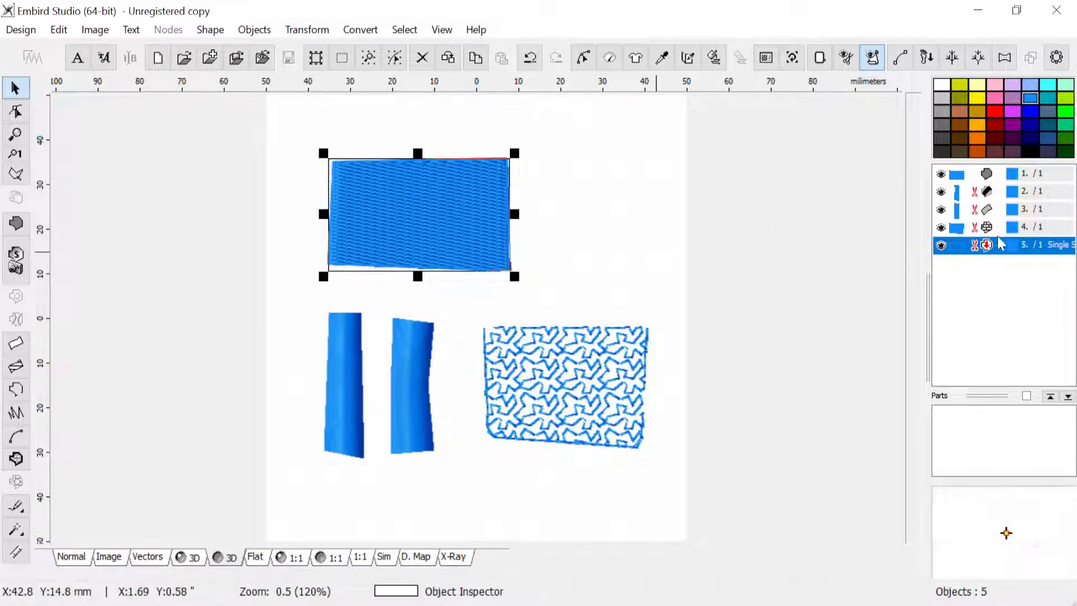
{"action": "left_click", "coordinate": [966, 228]}
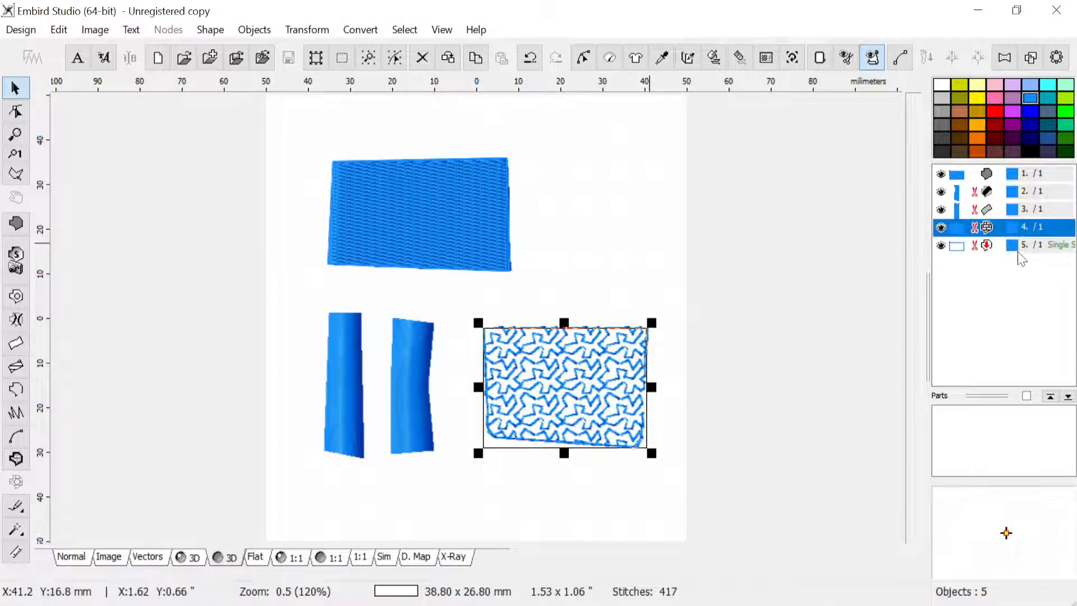
{"action": "left_click", "coordinate": [971, 245]}
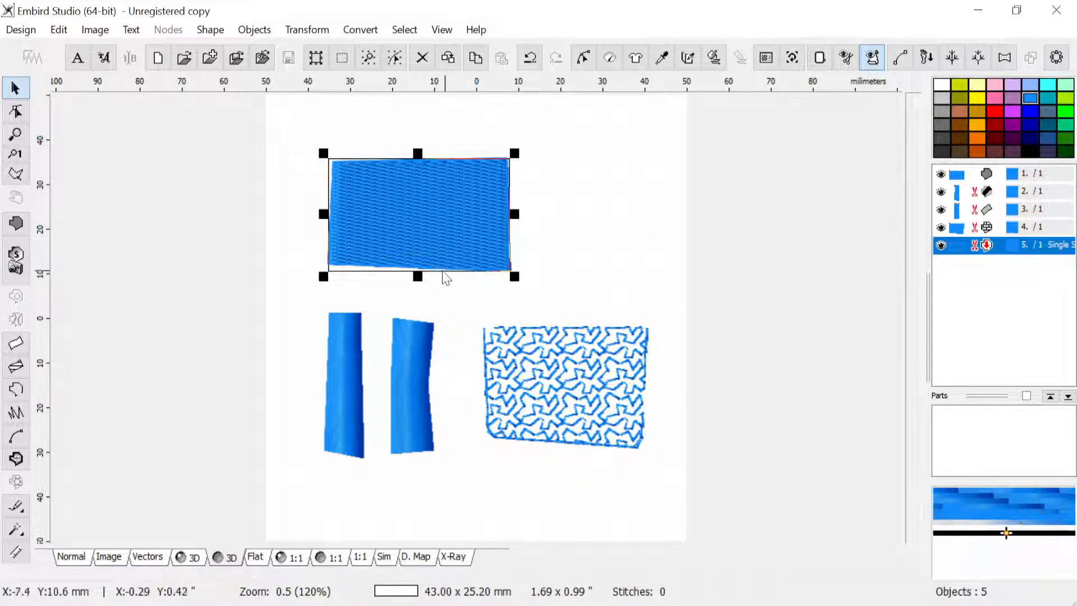
Step: Enlarge the outline beyond all four sides of the large rectangle to about 58 mm wide and 35 mm high
{"action": "left_click_drag", "start_coordinate": [417, 276], "coordinate": [463, 287]}
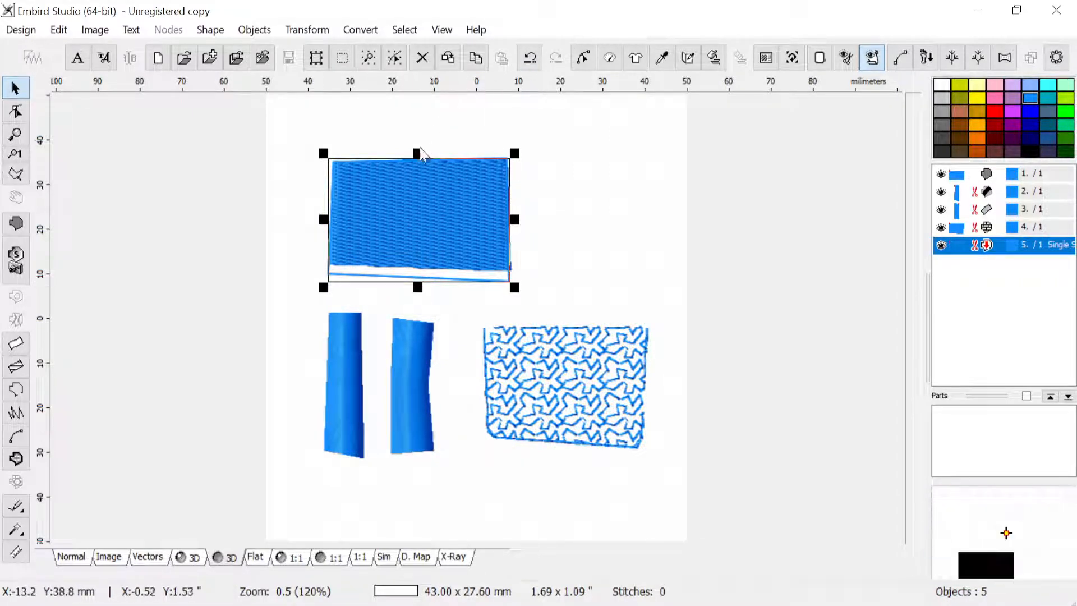
{"action": "left_click_drag", "start_coordinate": [418, 153], "coordinate": [426, 122]}
{"action": "left_click_drag", "start_coordinate": [515, 203], "coordinate": [552, 204]}
{"action": "left_click_drag", "start_coordinate": [326, 205], "coordinate": [297, 205]}
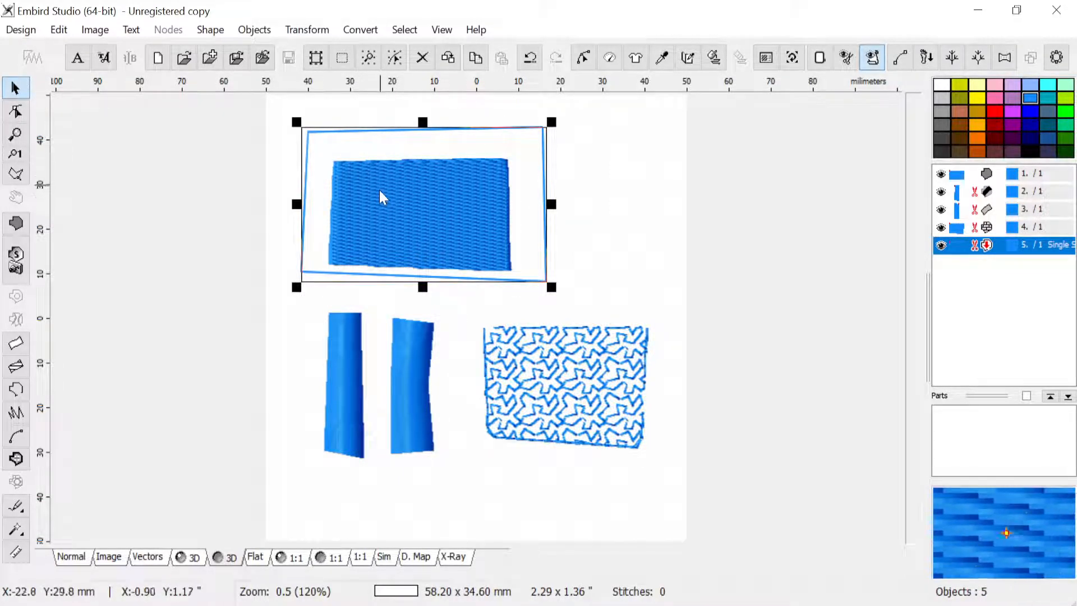
Step: Switch the enlarged outline to Sketch, generate its stitches and delete the outline
{"action": "left_click", "coordinate": [609, 58]}
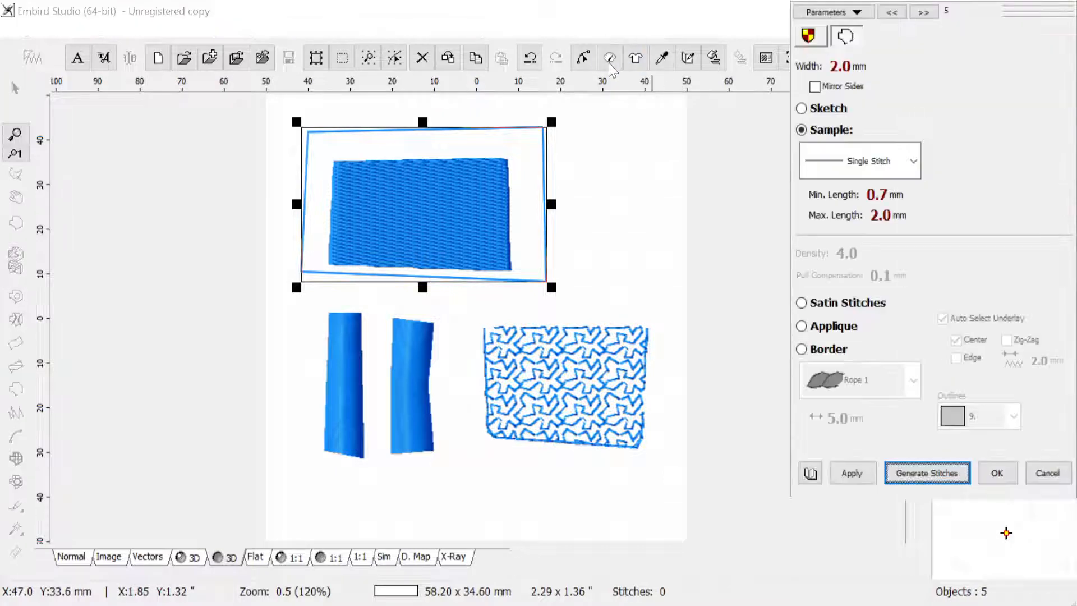
{"action": "left_click", "coordinate": [801, 109]}
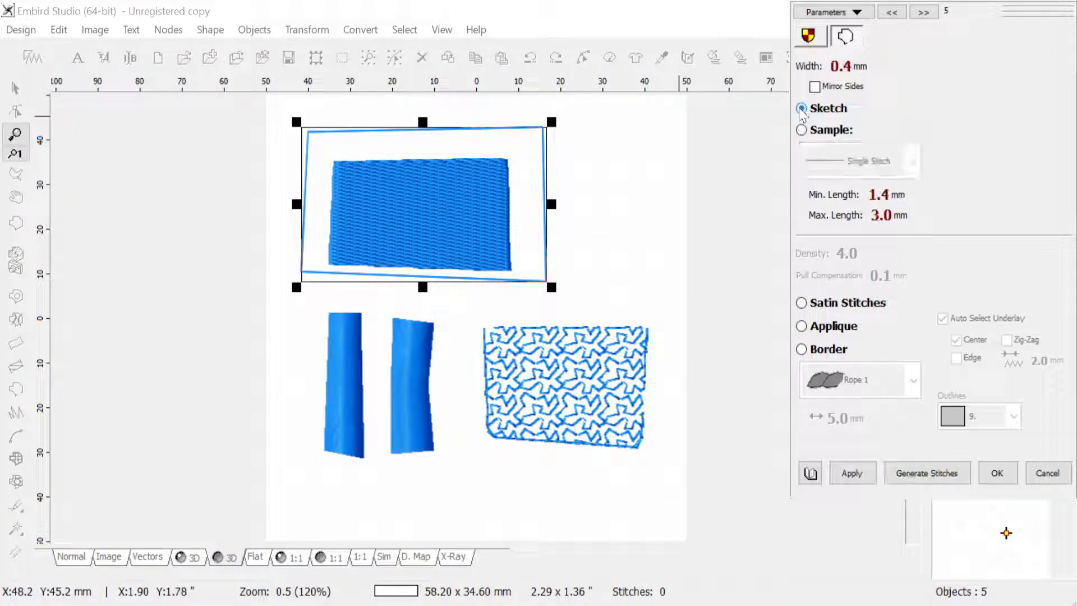
{"action": "left_click", "coordinate": [926, 473]}
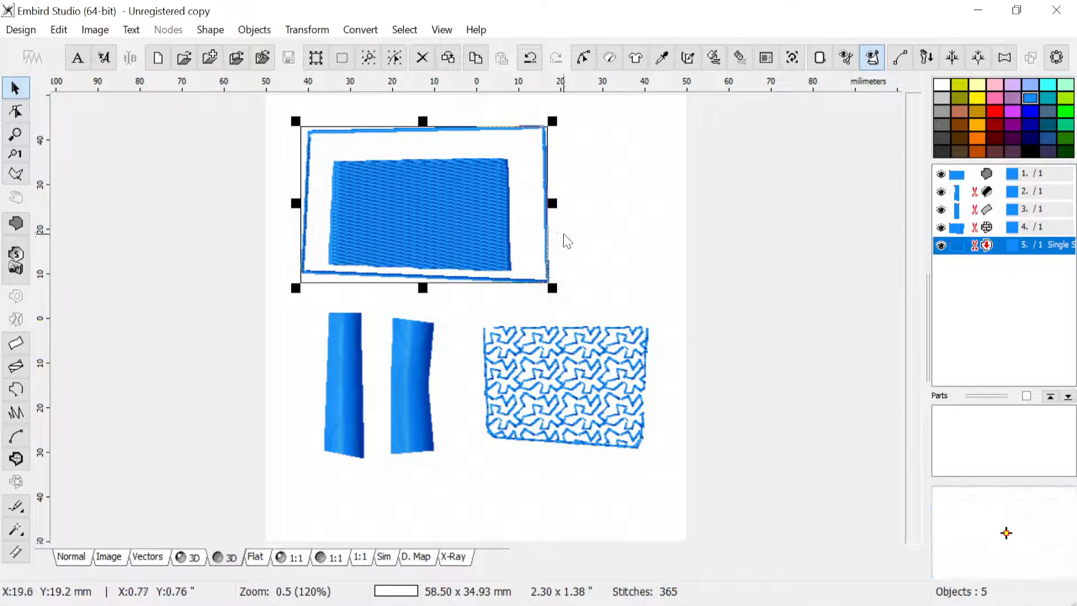
{"action": "key", "text": "Delete"}
Step: Create a column object from the large rectangular fill and enlarge it to about 64 mm wide and 39 mm high
{"action": "left_click", "coordinate": [463, 224]}
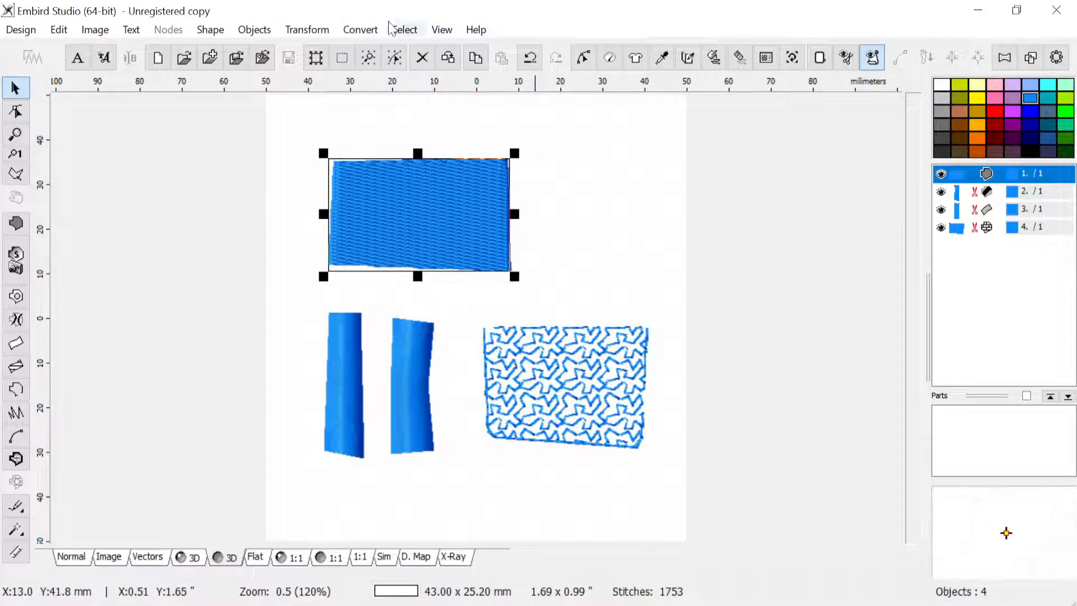
{"action": "left_click", "coordinate": [359, 29]}
{"action": "left_click", "coordinate": [378, 68]}
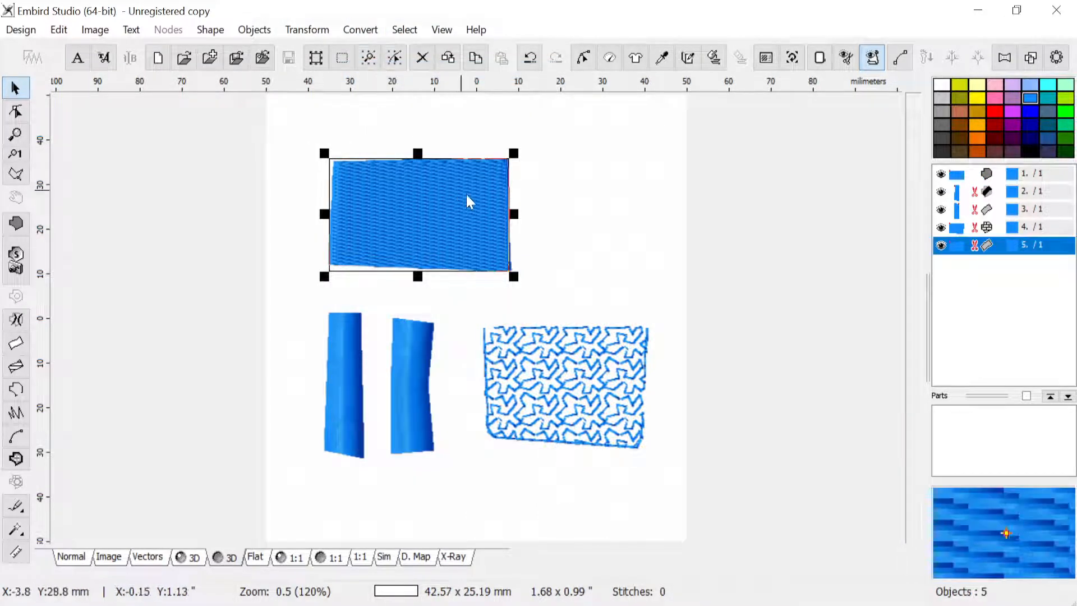
{"action": "left_click_drag", "start_coordinate": [513, 214], "coordinate": [583, 214]}
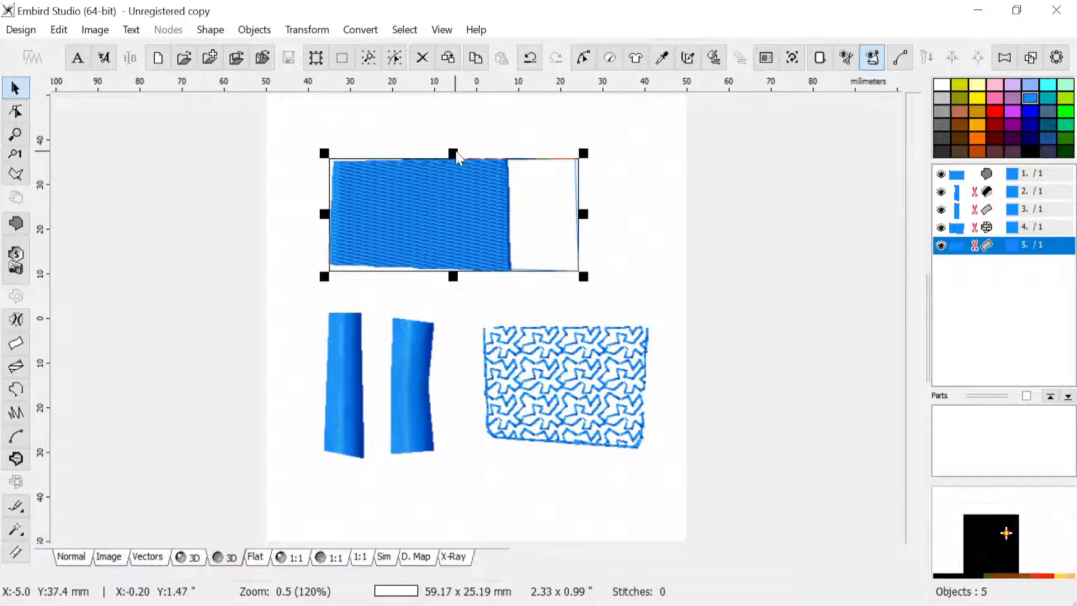
{"action": "left_click_drag", "start_coordinate": [453, 153], "coordinate": [453, 117]}
{"action": "left_click_drag", "start_coordinate": [446, 290], "coordinate": [446, 314]}
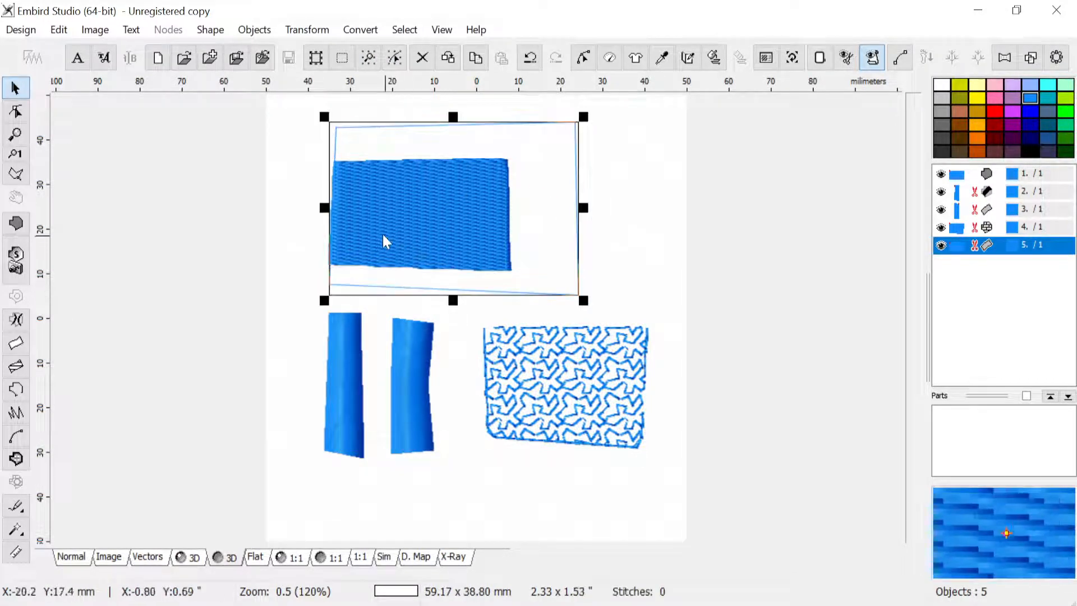
{"action": "left_click_drag", "start_coordinate": [323, 207], "coordinate": [304, 208]}
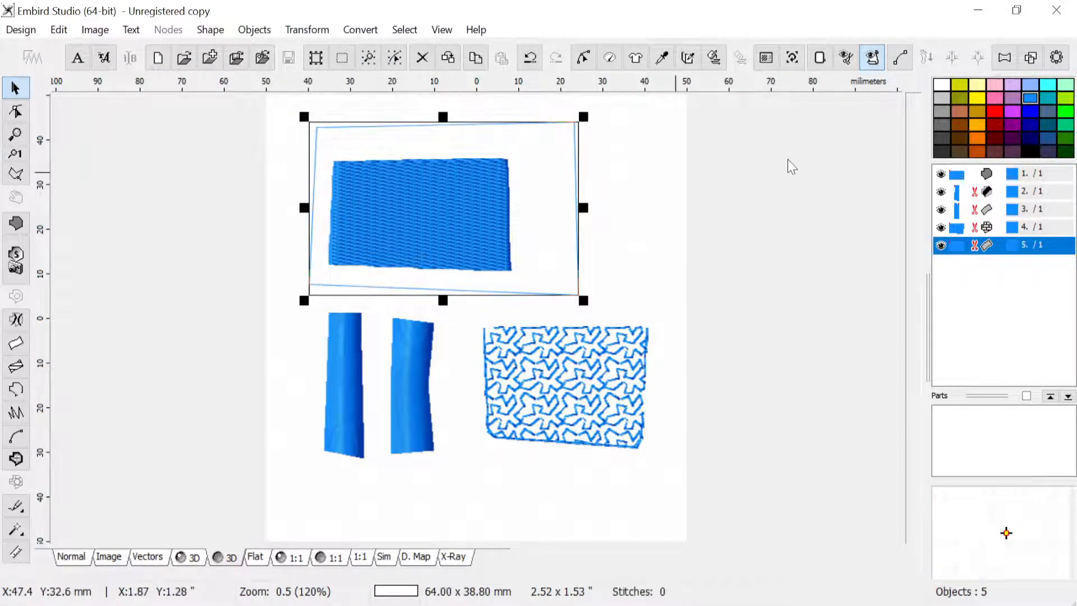
Step: Generate the enlarged column's stitches with Sample 1, review its parameters and delete the column
{"action": "left_click", "coordinate": [610, 58]}
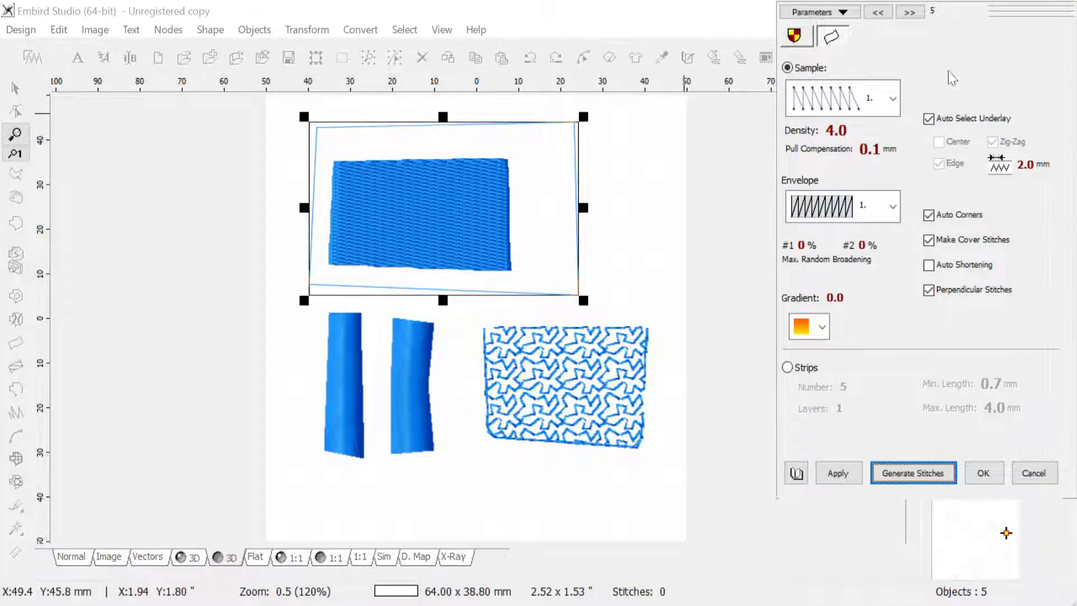
{"action": "left_click", "coordinate": [905, 477]}
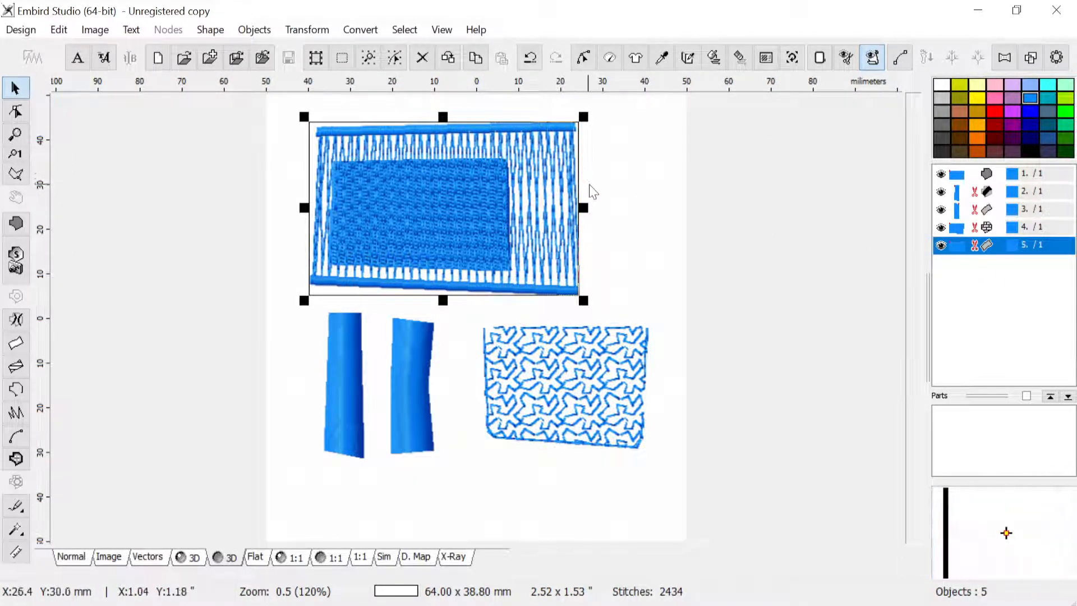
{"action": "left_click", "coordinate": [609, 57]}
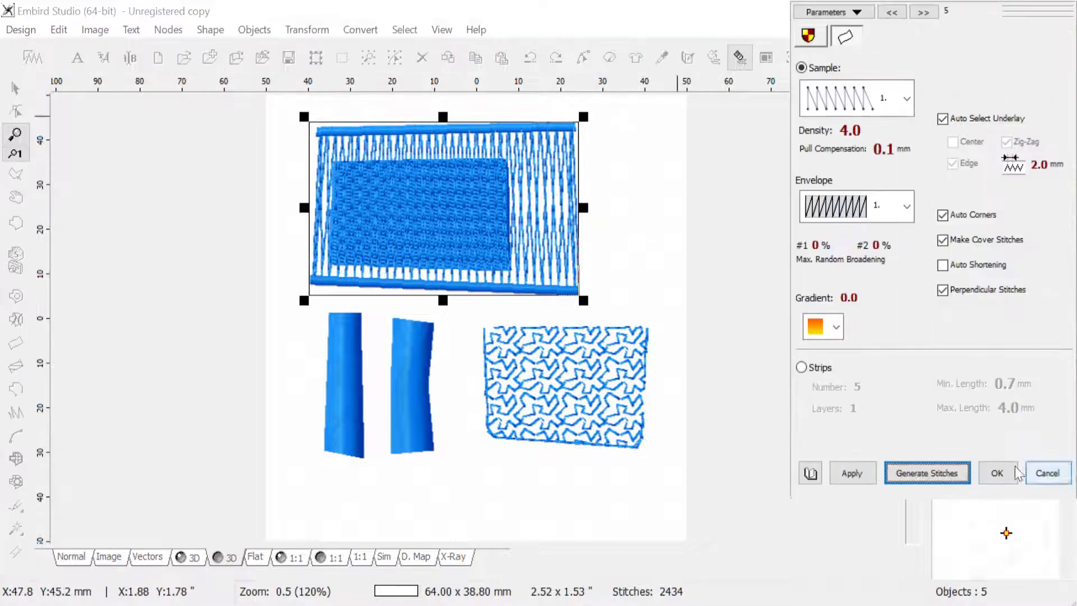
{"action": "left_click", "coordinate": [1049, 473]}
{"action": "key", "text": "Delete"}
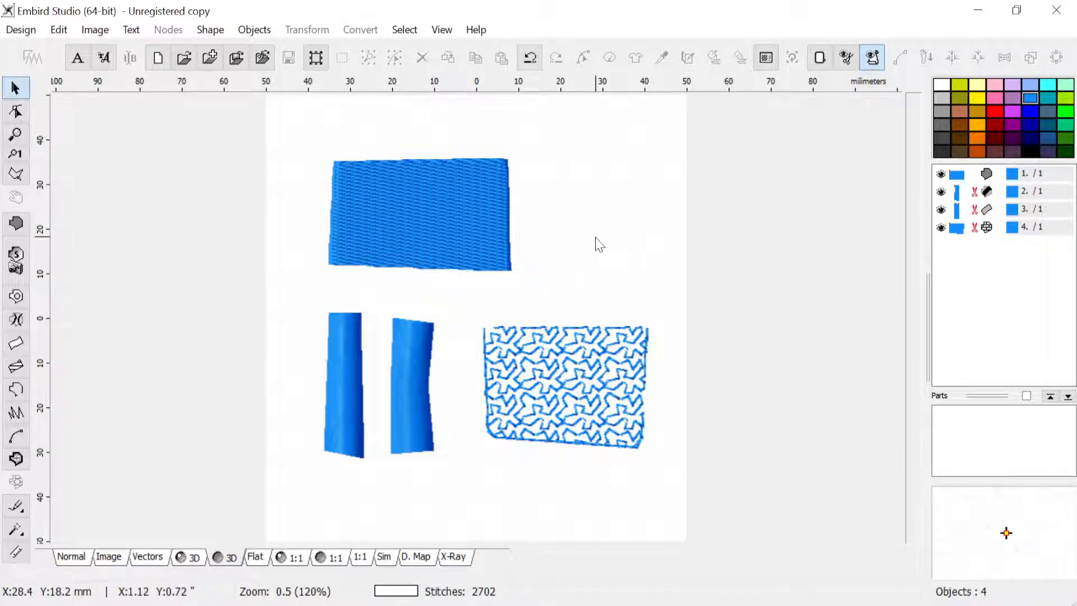
Step: Delete all objects from the hoop
{"action": "left_click", "coordinate": [16, 394]}
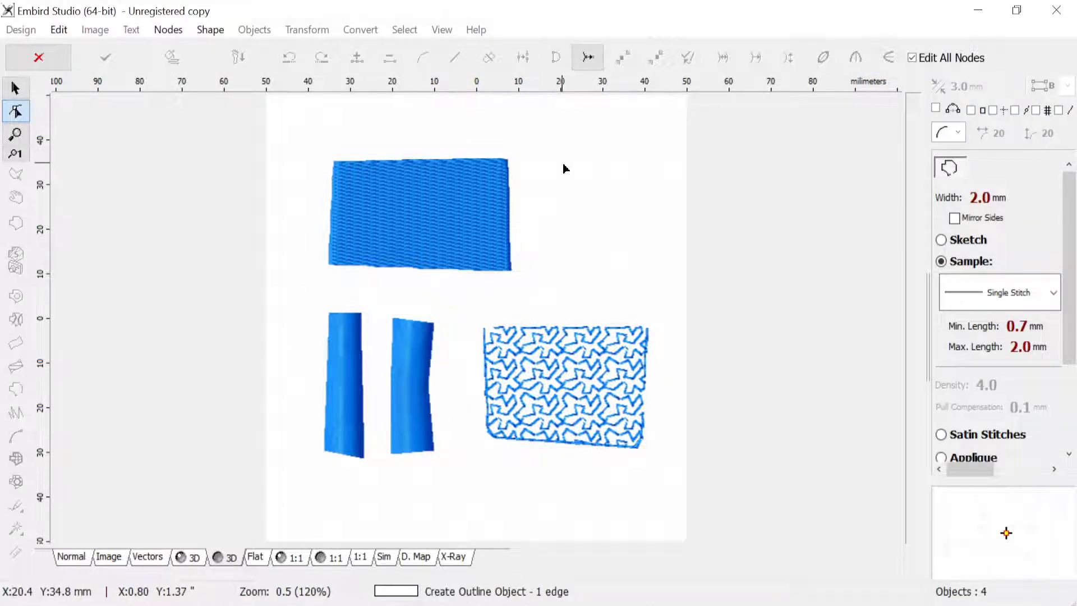
{"action": "left_click", "coordinate": [52, 56]}
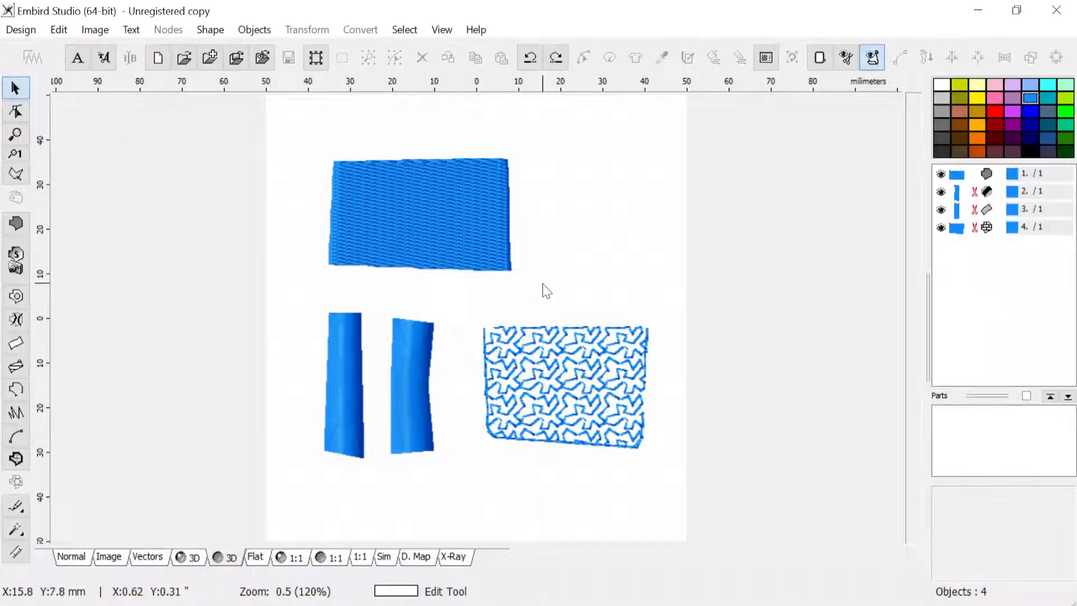
{"action": "key", "text": "ctrl+a"}
{"action": "key", "text": "Delete"}
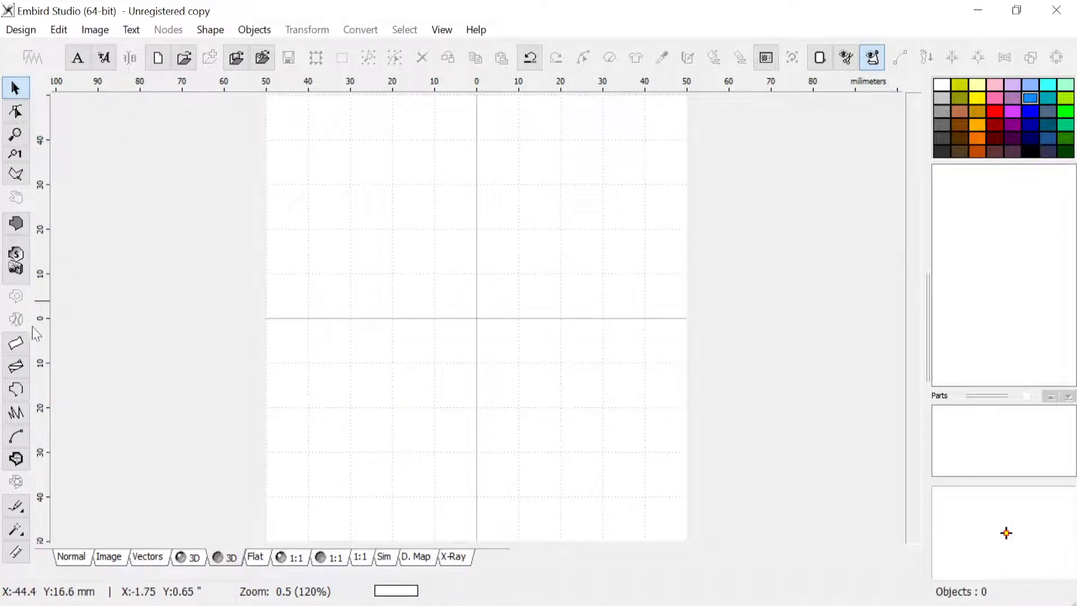
Step: Create a zigzag manual stitches object with five nodes, about 68 mm wide and 25 mm high, in the upper half of the hoop
{"action": "left_click", "coordinate": [15, 412]}
{"action": "left_click", "coordinate": [302, 286]}
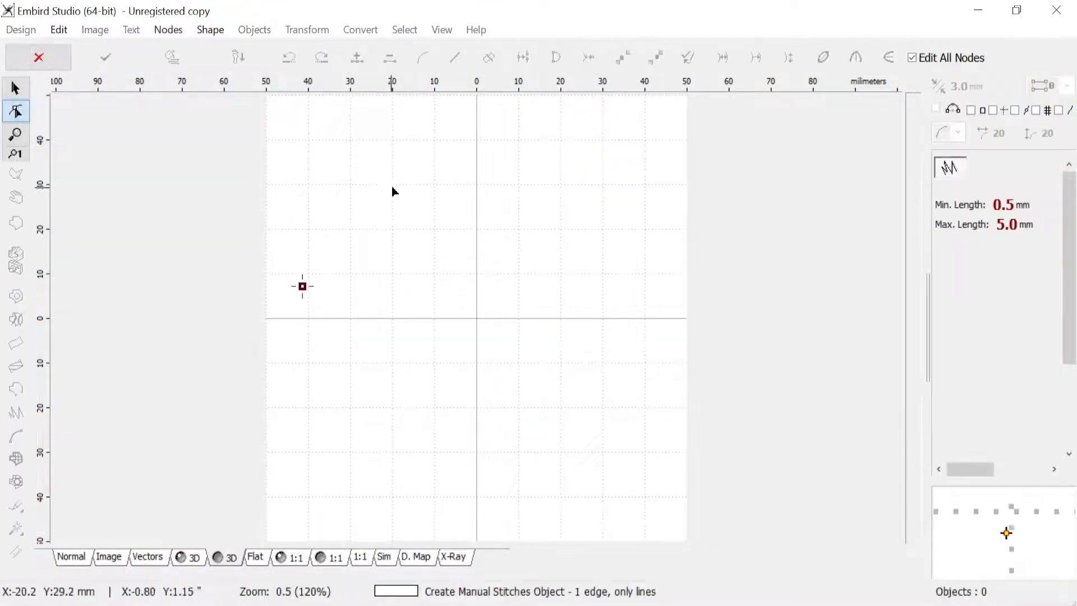
{"action": "left_click", "coordinate": [392, 186]}
{"action": "left_click", "coordinate": [451, 286]}
{"action": "left_click", "coordinate": [548, 174]}
{"action": "left_click", "coordinate": [587, 260]}
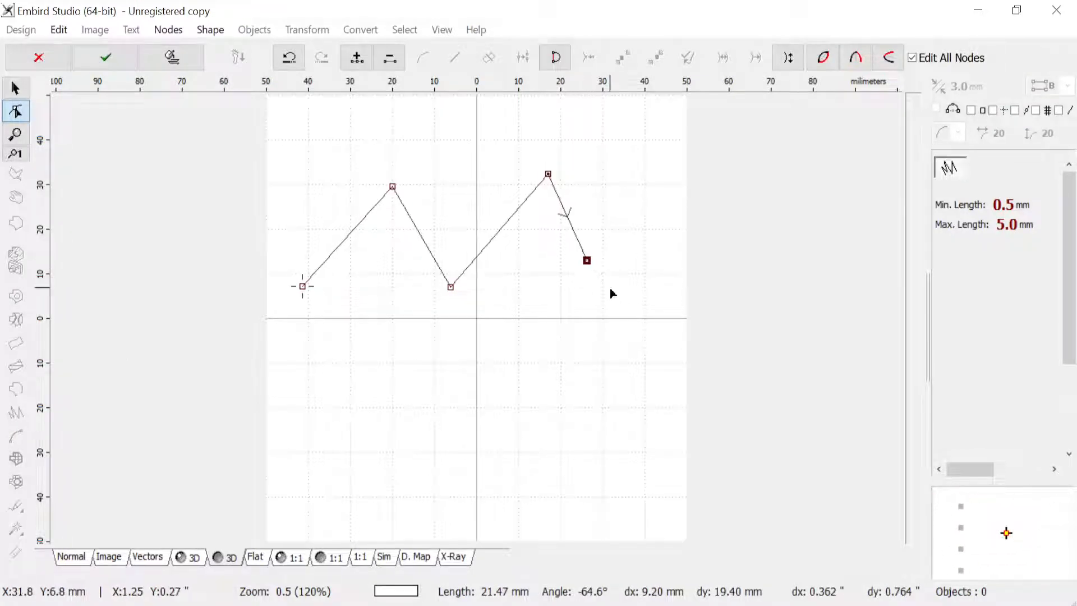
{"action": "key", "text": "Return"}
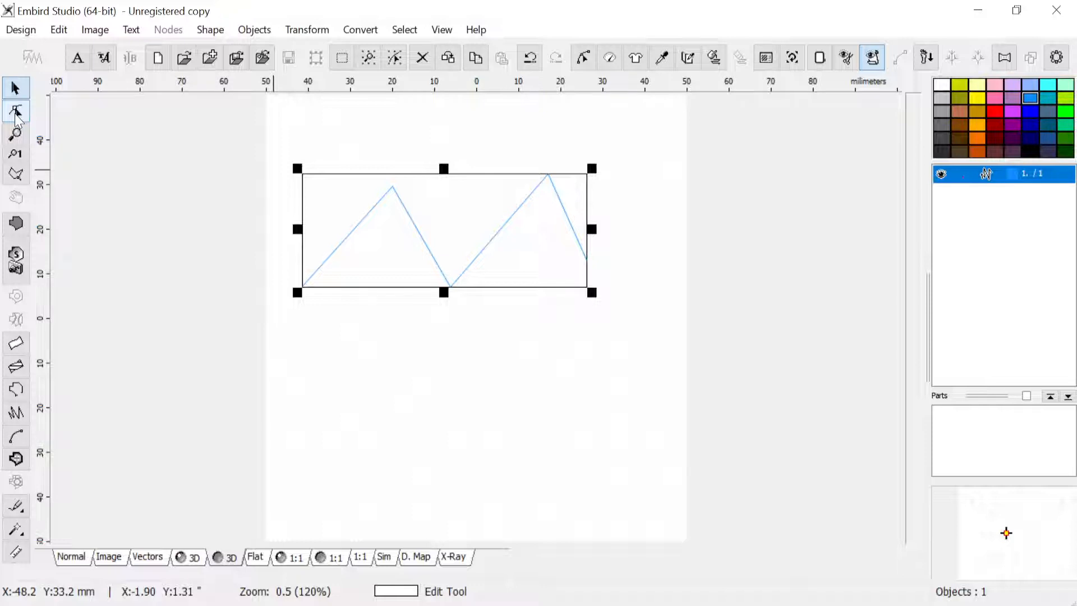
Step: Raise the manual stitches object's inner nodes: the left peak about 6 mm, the middle valley 16 mm and the right peak 7 mm
{"action": "left_click", "coordinate": [17, 112]}
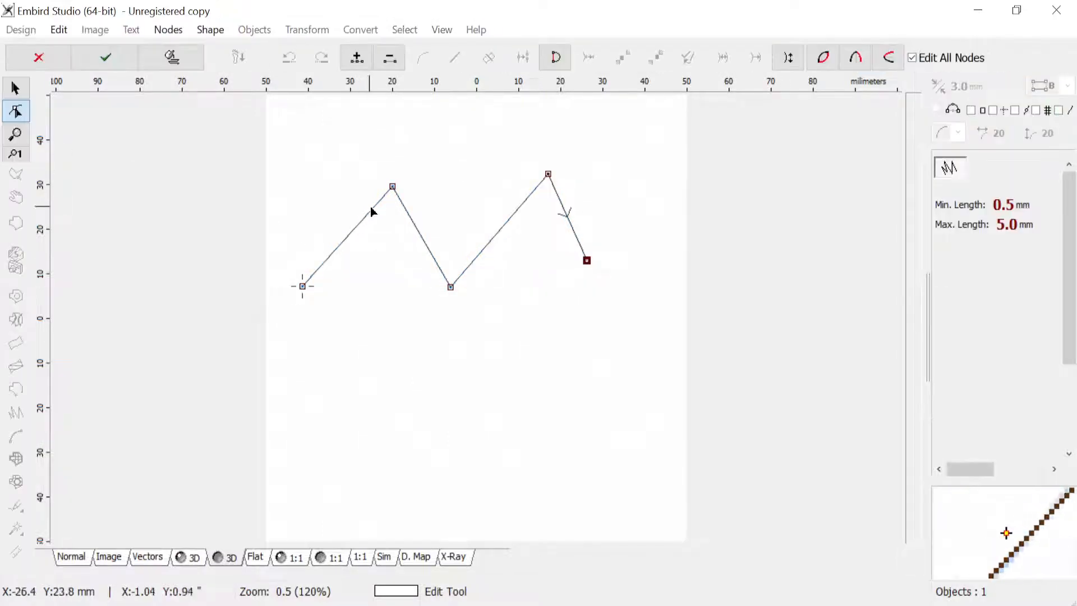
{"action": "left_click_drag", "start_coordinate": [393, 186], "coordinate": [380, 159]}
{"action": "left_click_drag", "start_coordinate": [450, 287], "coordinate": [462, 214]}
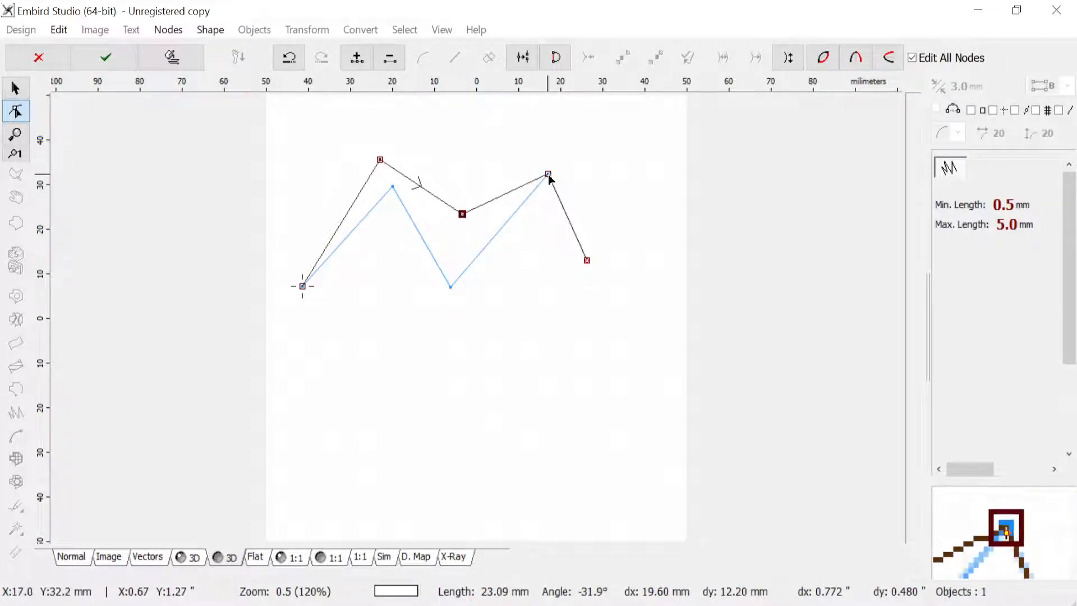
{"action": "left_click_drag", "start_coordinate": [548, 174], "coordinate": [539, 144]}
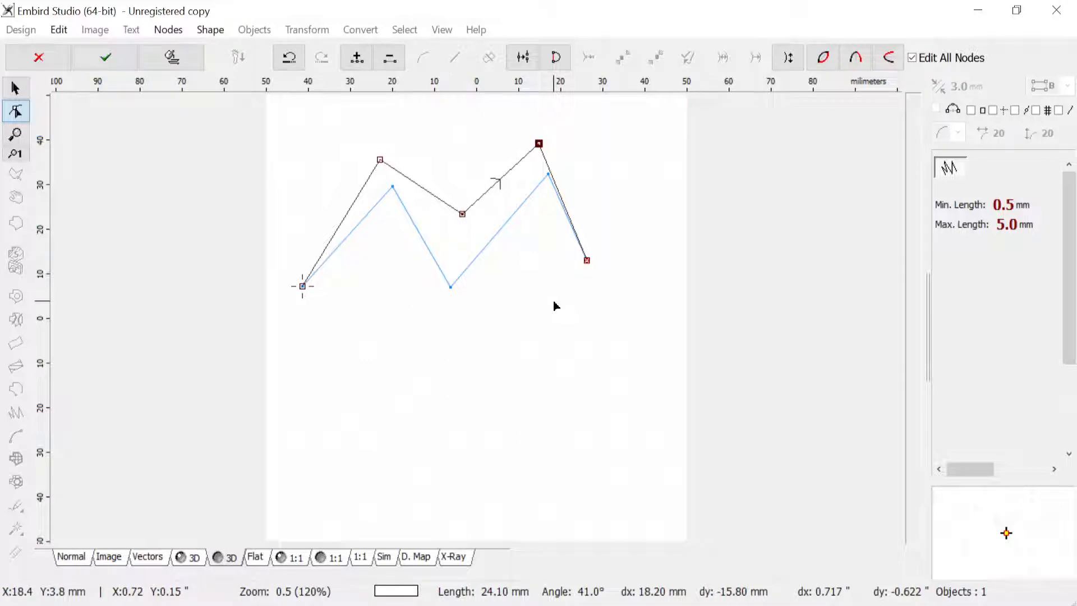
{"action": "key", "text": "Return"}
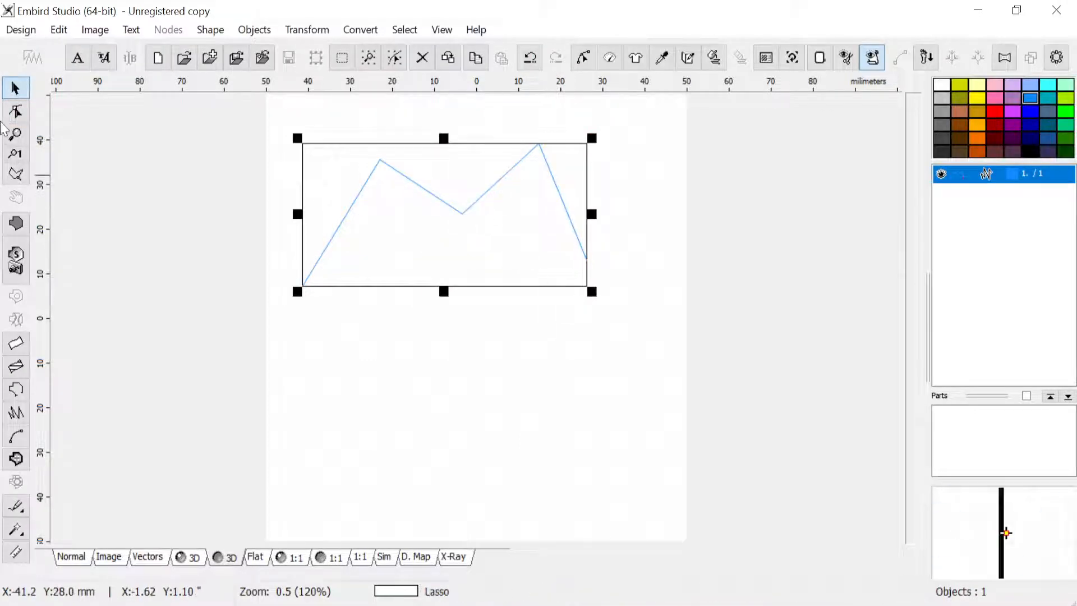
Step: Insert a node midway along the zigzag's first segment and move it about 7 mm left and 8 mm up
{"action": "left_click", "coordinate": [16, 112]}
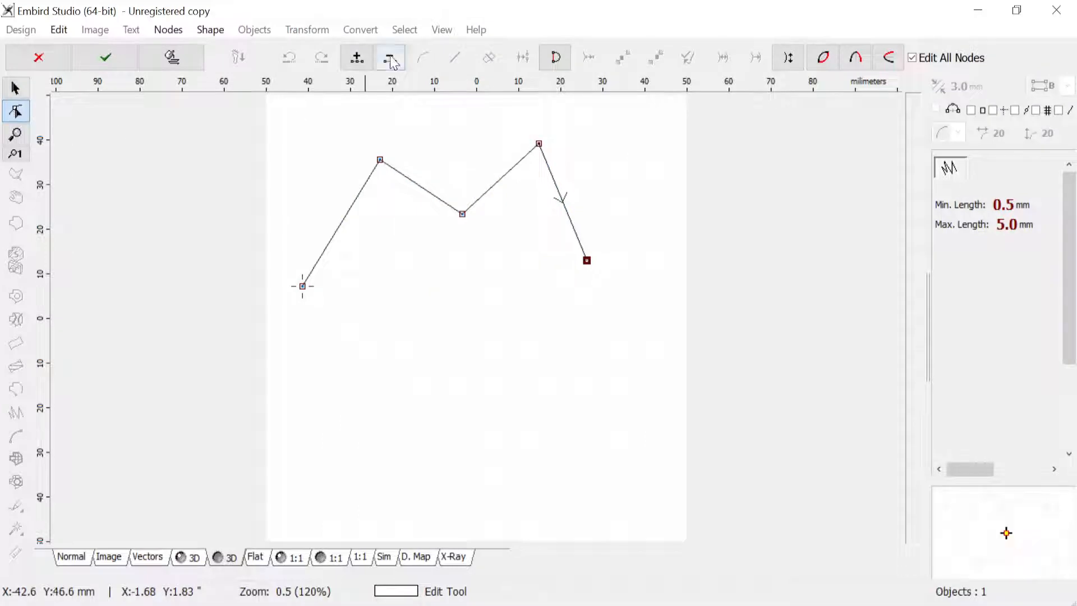
{"action": "left_click", "coordinate": [377, 161]}
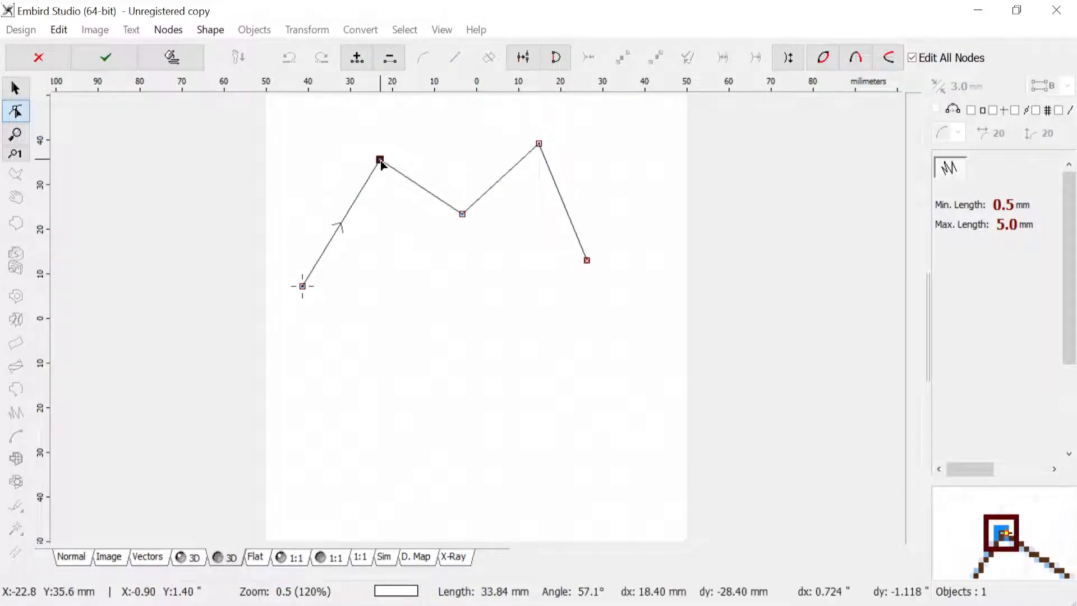
{"action": "left_click", "coordinate": [361, 65]}
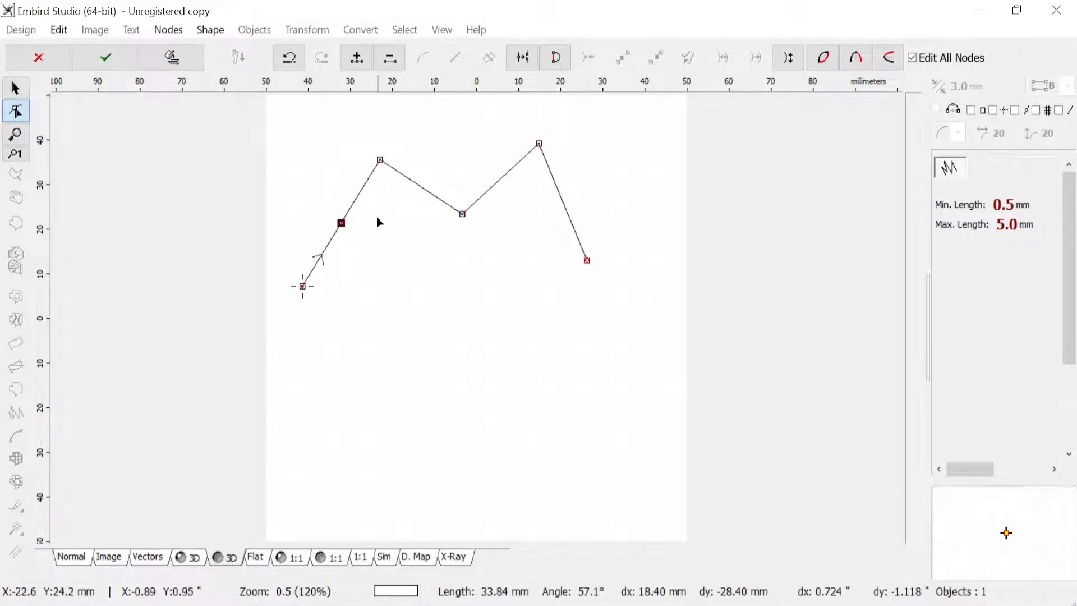
{"action": "left_click_drag", "start_coordinate": [340, 223], "coordinate": [312, 189]}
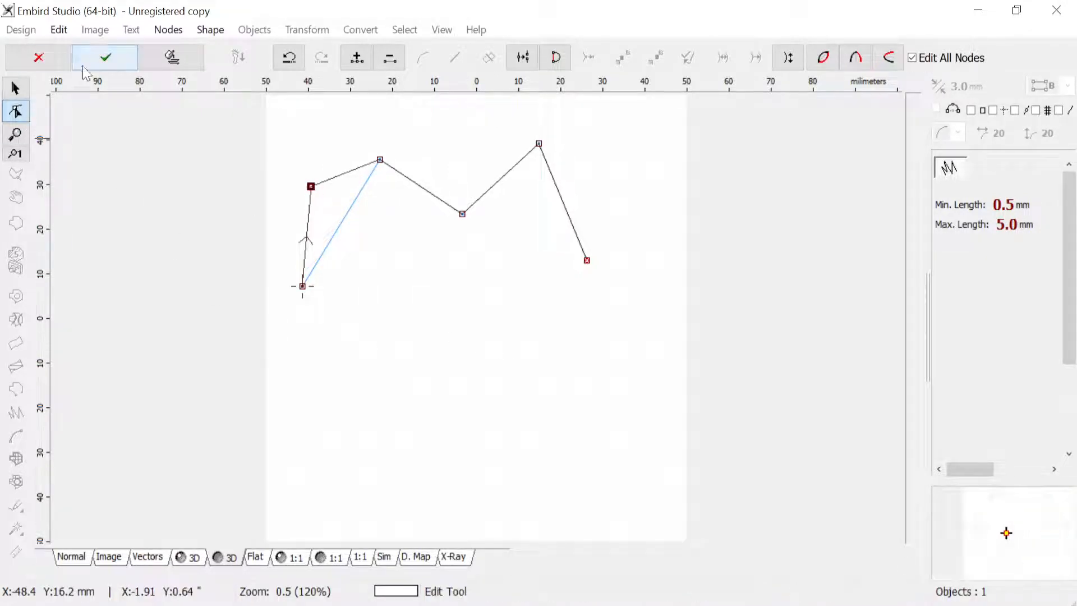
{"action": "left_click", "coordinate": [106, 56]}
Step: Create a four-cornered fill object about 43 mm wide and 17 mm high below the zigzag
{"action": "left_click", "coordinate": [20, 230]}
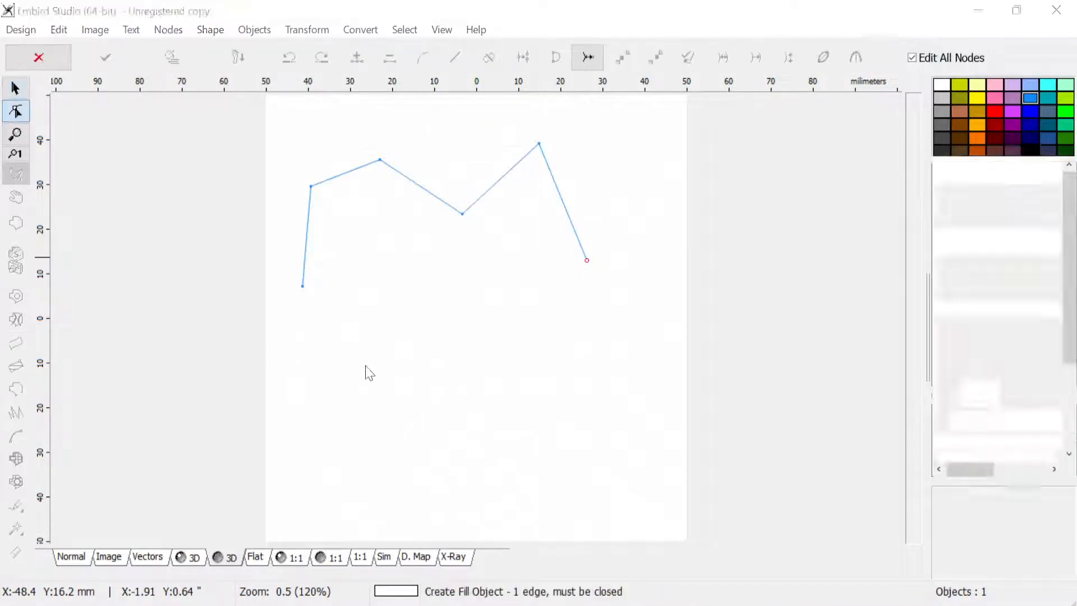
{"action": "left_click", "coordinate": [359, 359]}
{"action": "left_click", "coordinate": [539, 368]}
{"action": "left_click", "coordinate": [540, 433]}
{"action": "left_click", "coordinate": [377, 432]}
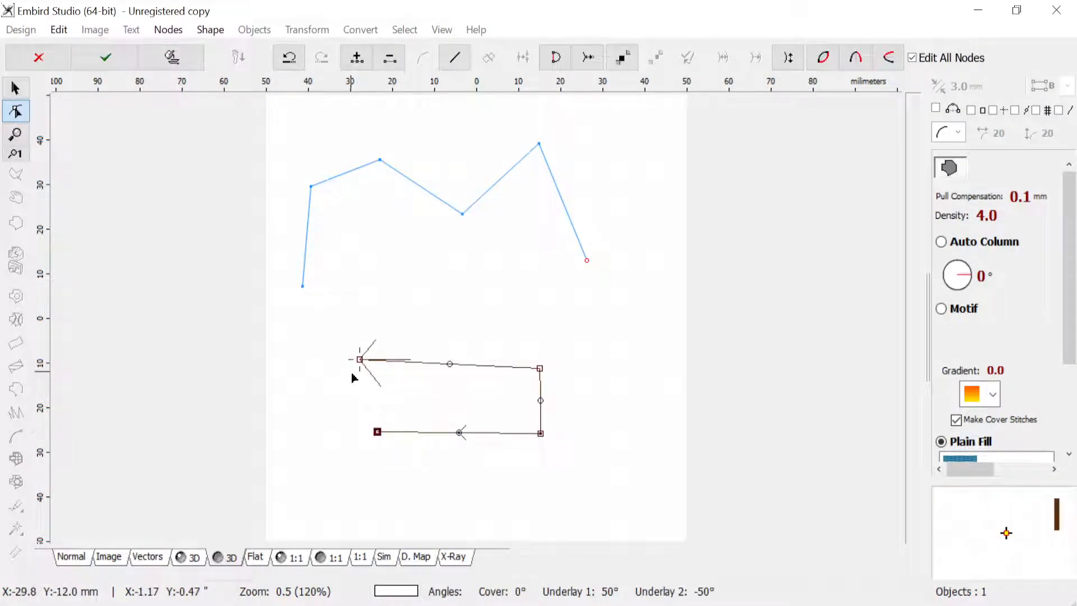
{"action": "key", "text": "Return"}
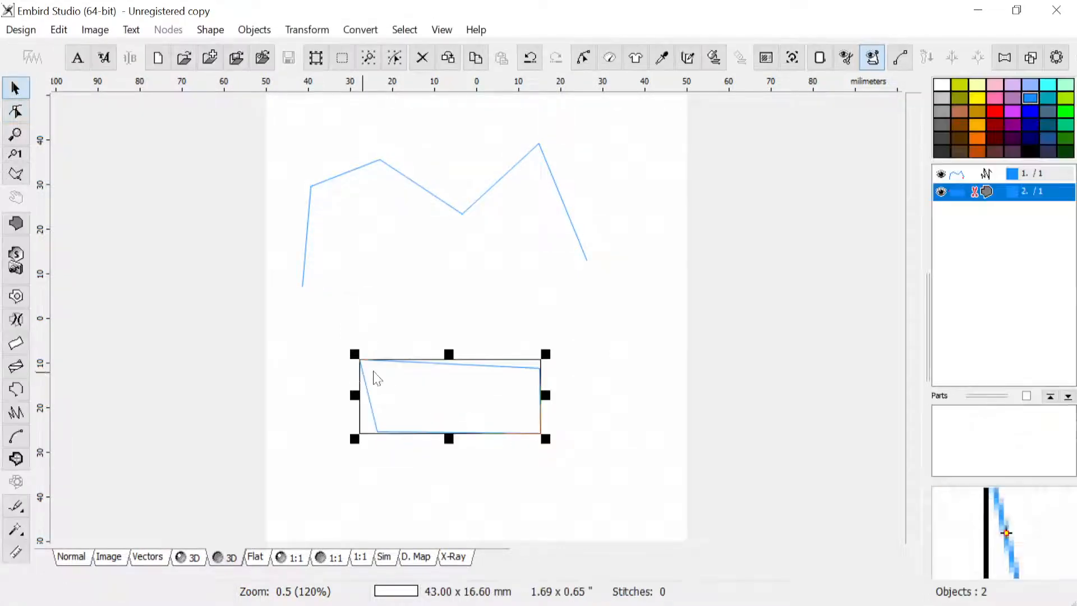
Step: Move the fill's upper-right corner up and outward, and bow its upper and right edges outward into curves
{"action": "left_click", "coordinate": [15, 111]}
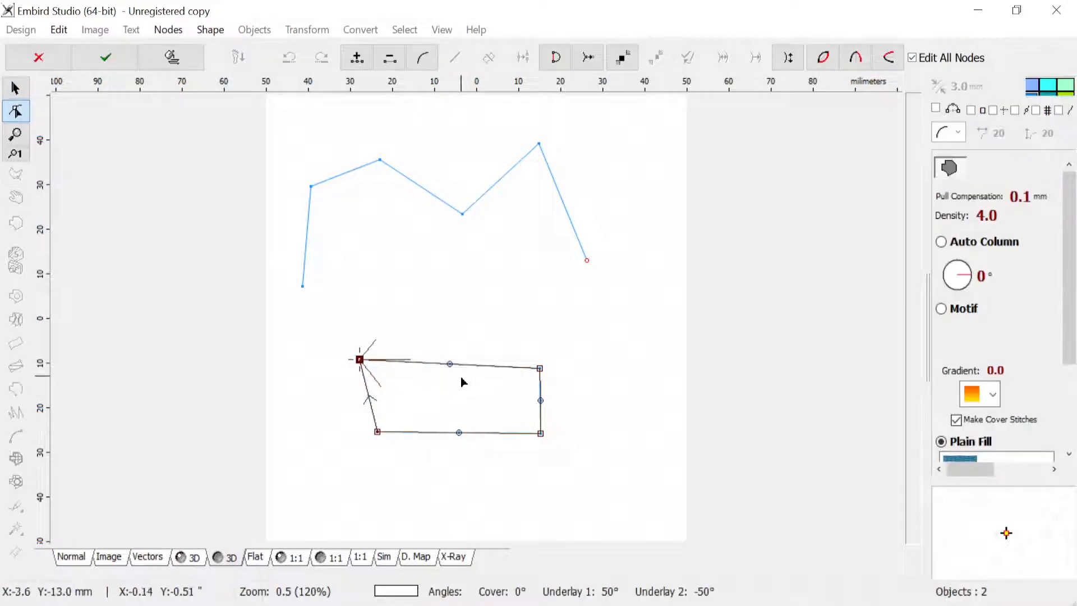
{"action": "left_click_drag", "start_coordinate": [540, 368], "coordinate": [565, 332]}
{"action": "left_click_drag", "start_coordinate": [450, 364], "coordinate": [449, 320]}
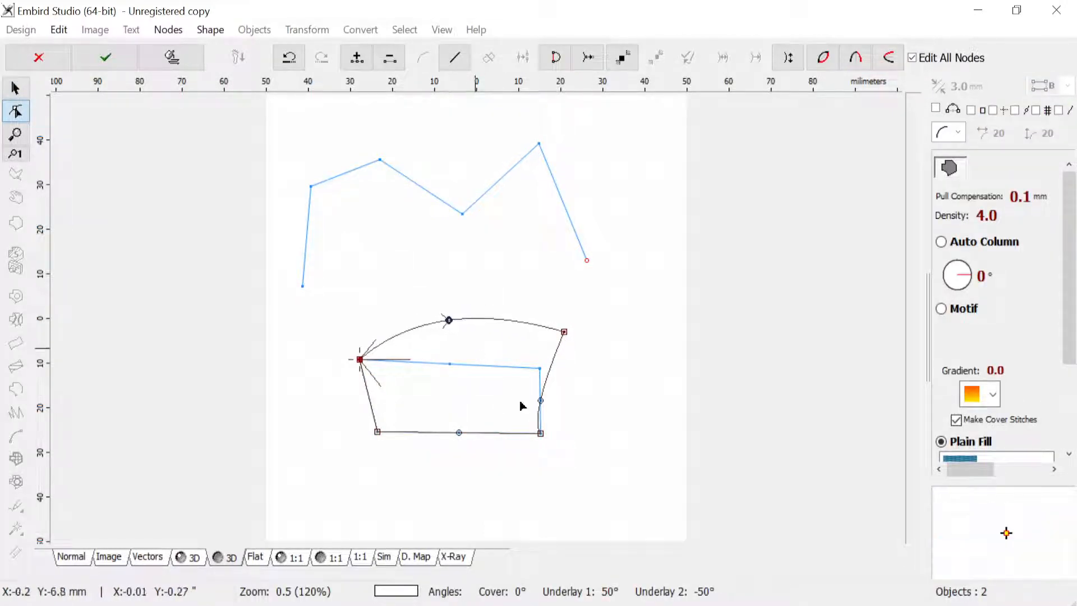
{"action": "left_click_drag", "start_coordinate": [541, 401], "coordinate": [592, 430]}
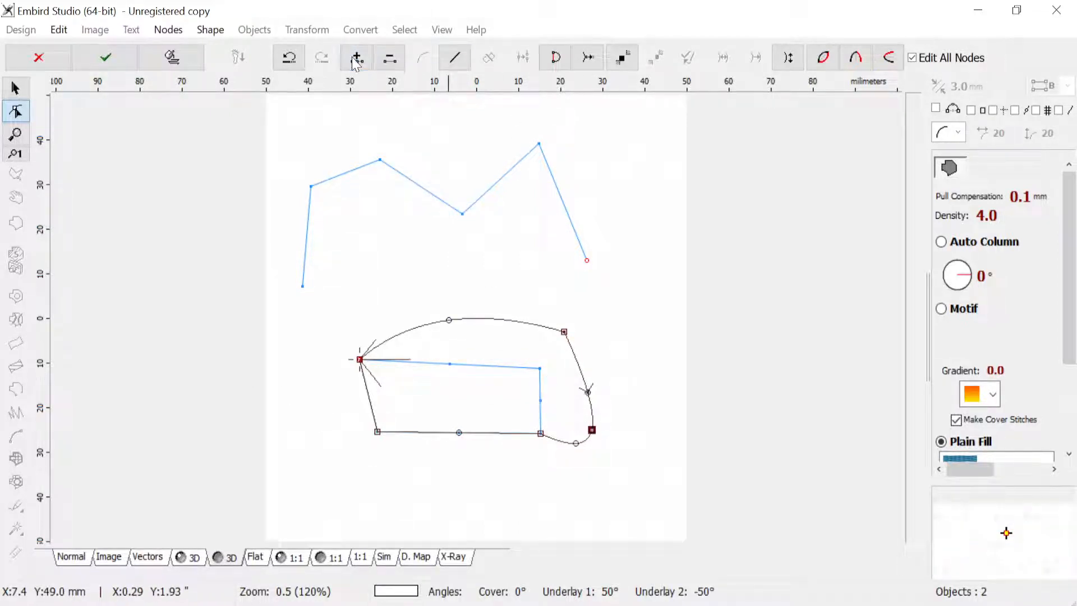
Step: Adjust the added node on the fill's right edge, straighten the segment above it and bow that segment outward, making the fill about 58 mm wide
{"action": "left_click_drag", "start_coordinate": [591, 430], "coordinate": [593, 415]}
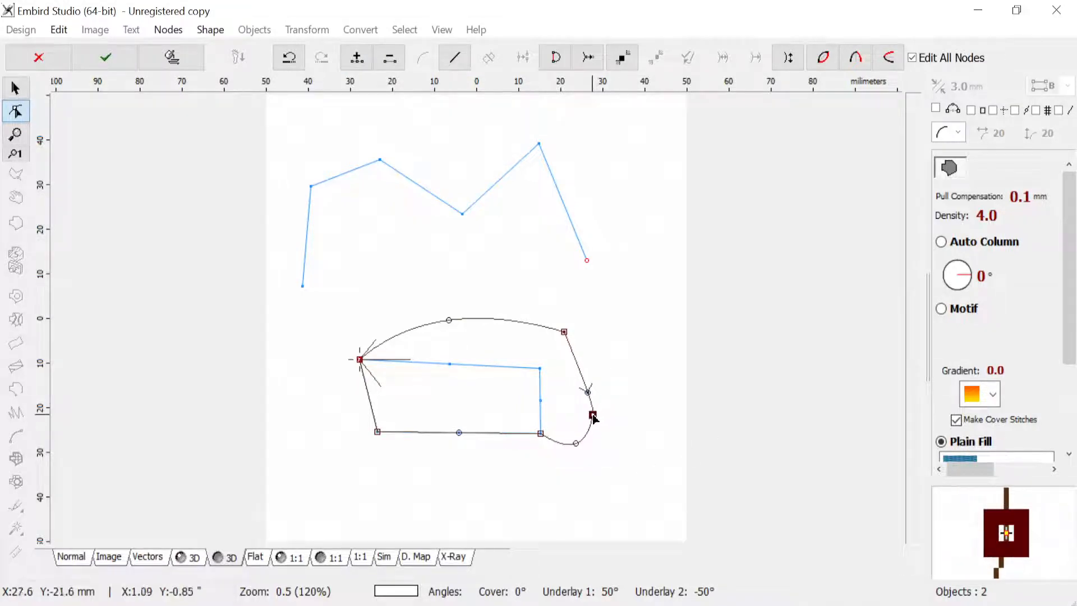
{"action": "left_click", "coordinate": [457, 63]}
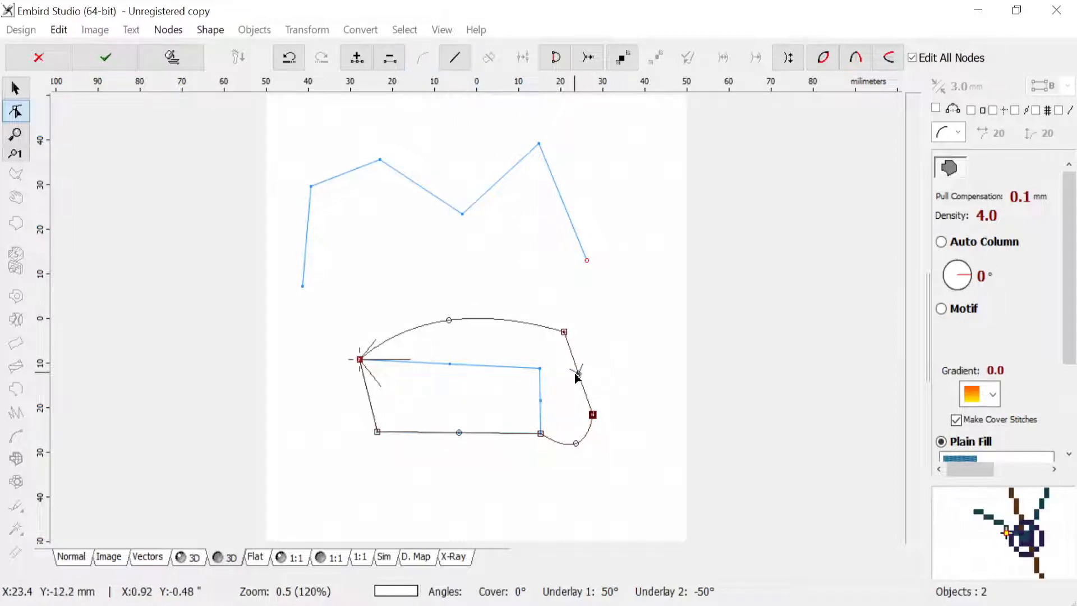
{"action": "left_click_drag", "start_coordinate": [576, 374], "coordinate": [597, 368]}
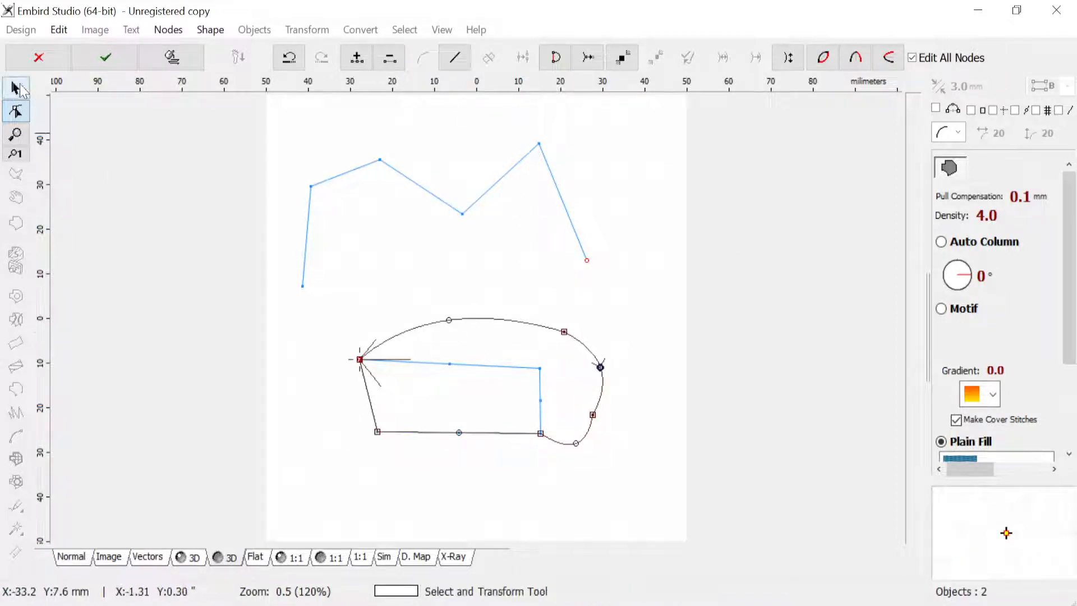
{"action": "left_click", "coordinate": [105, 56]}
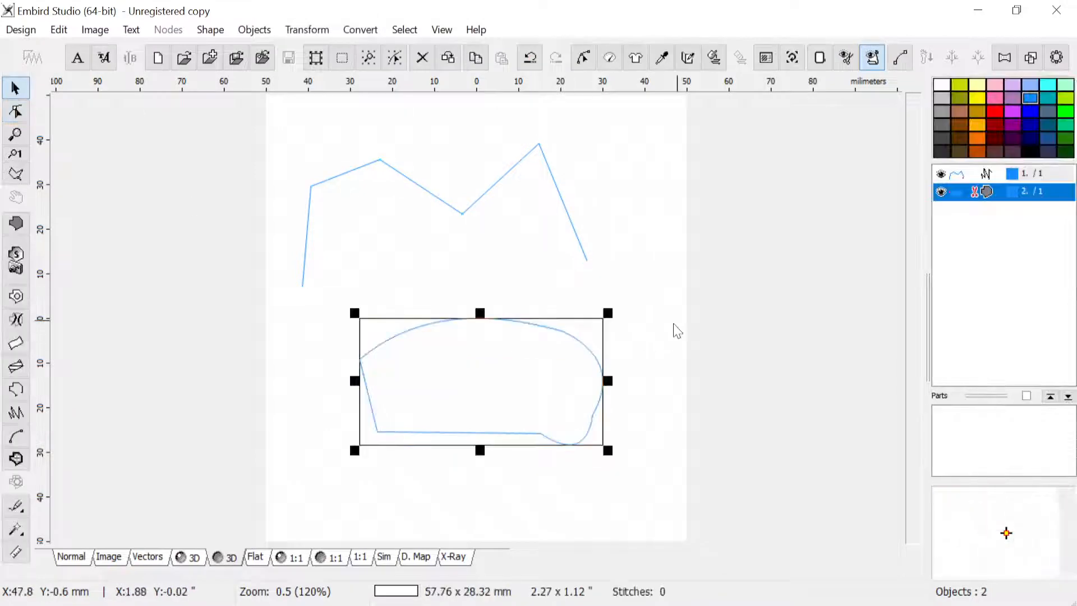
Step: Delete both the manual stitches object and the fill object from the hoop
{"action": "key", "text": "ctrl+a"}
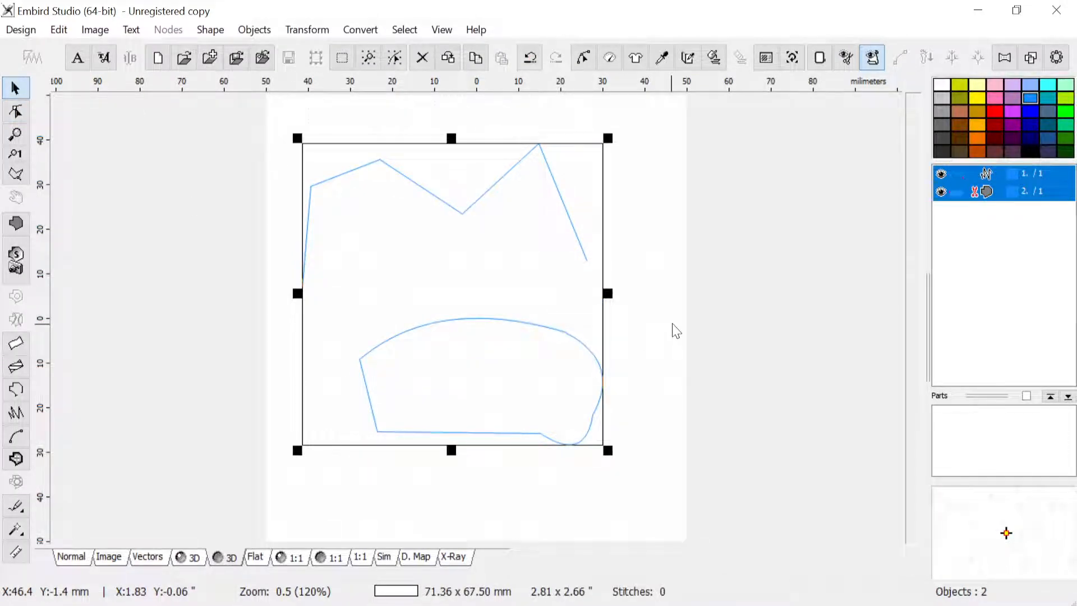
{"action": "key", "text": "Delete"}
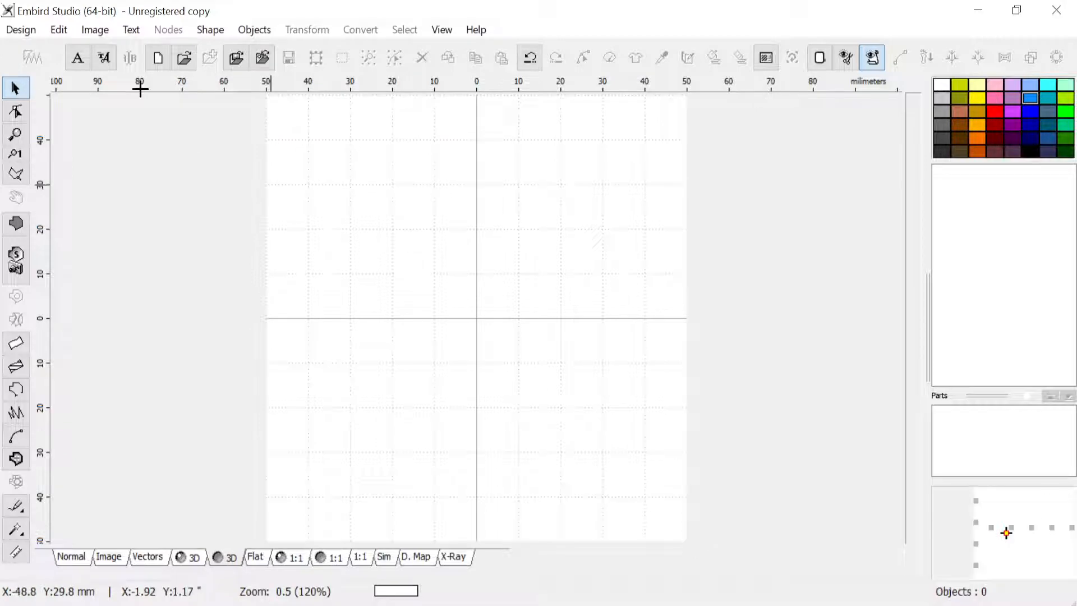
{"action": "left_click", "coordinate": [101, 32]}
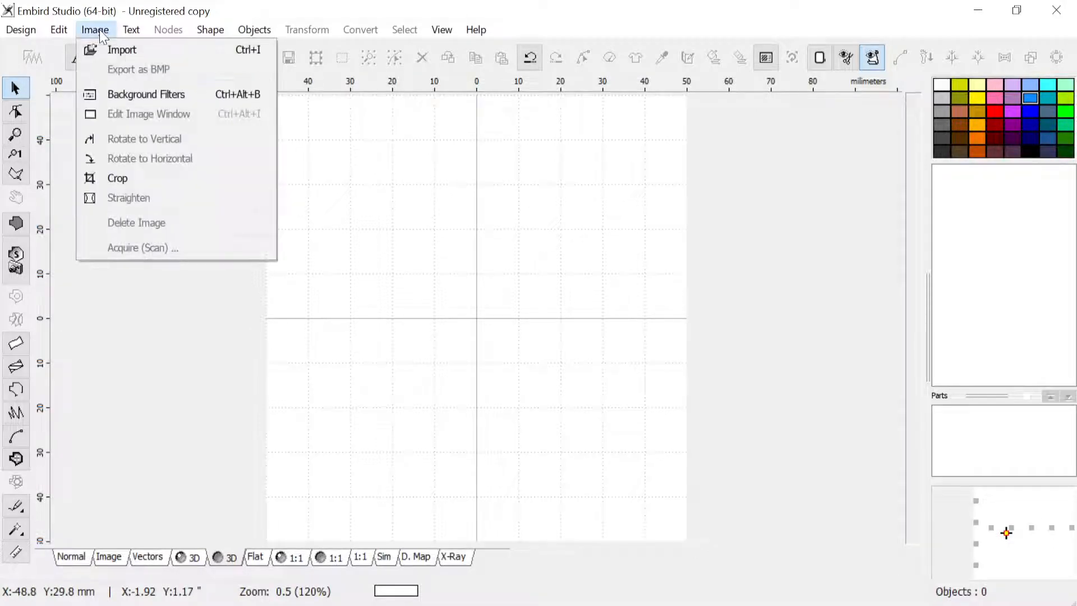
{"action": "mouse_move", "coordinate": [20, 29]}
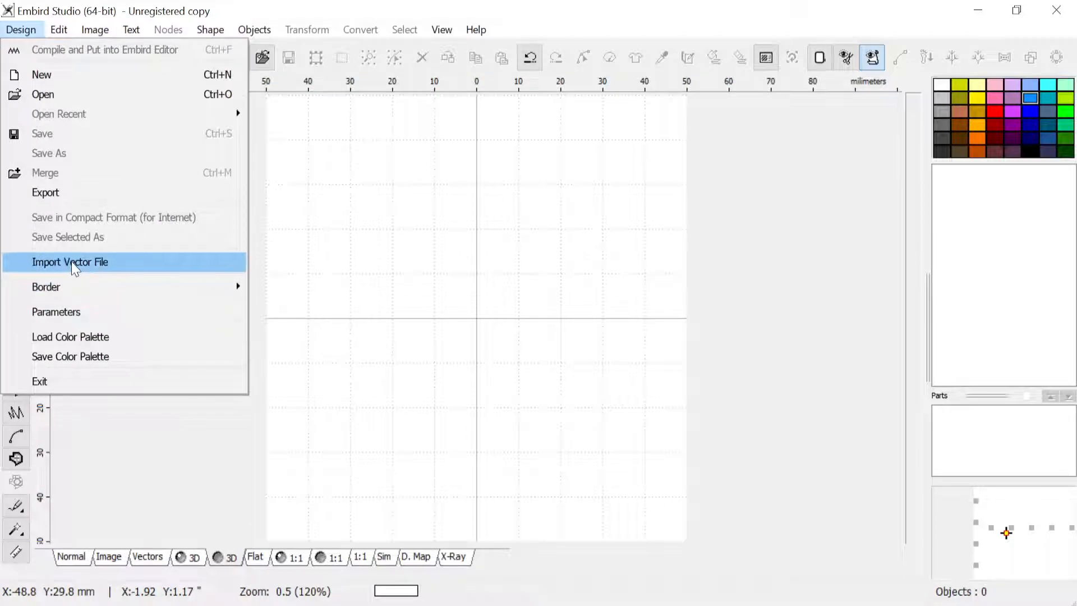
{"action": "mouse_move", "coordinate": [95, 29]}
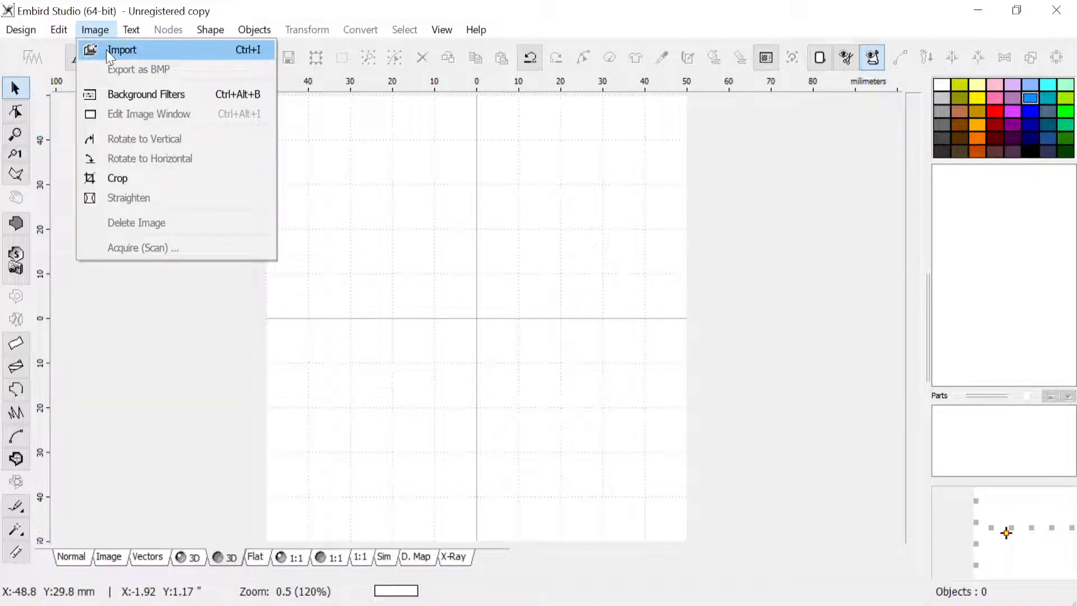
{"action": "left_click", "coordinate": [326, 9]}
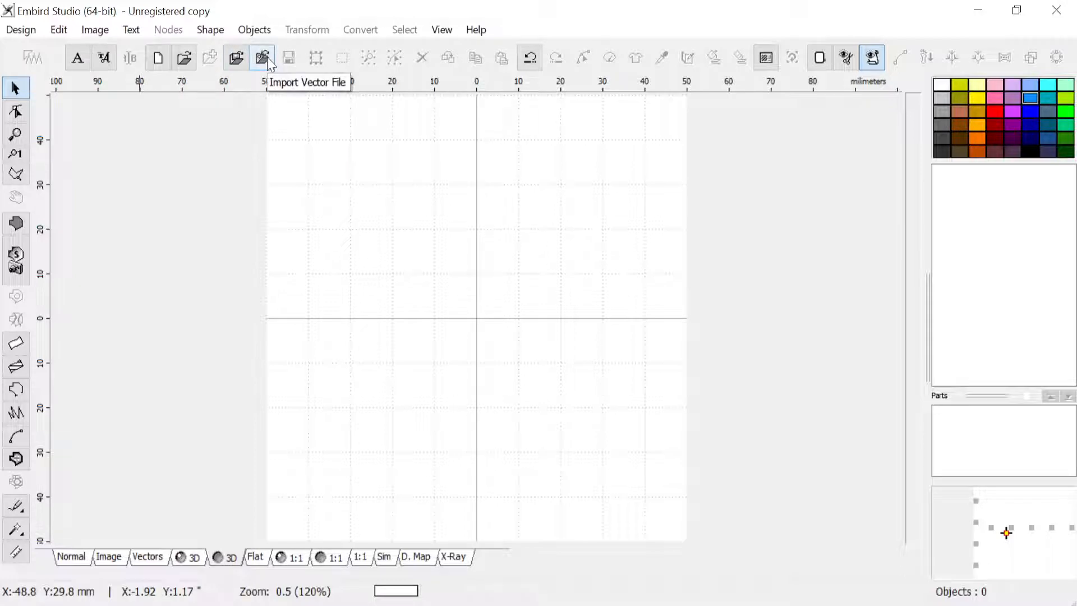
Step: Import the flower image 179218.png as the background and scale it to fit the current hoop
{"action": "left_click", "coordinate": [103, 31]}
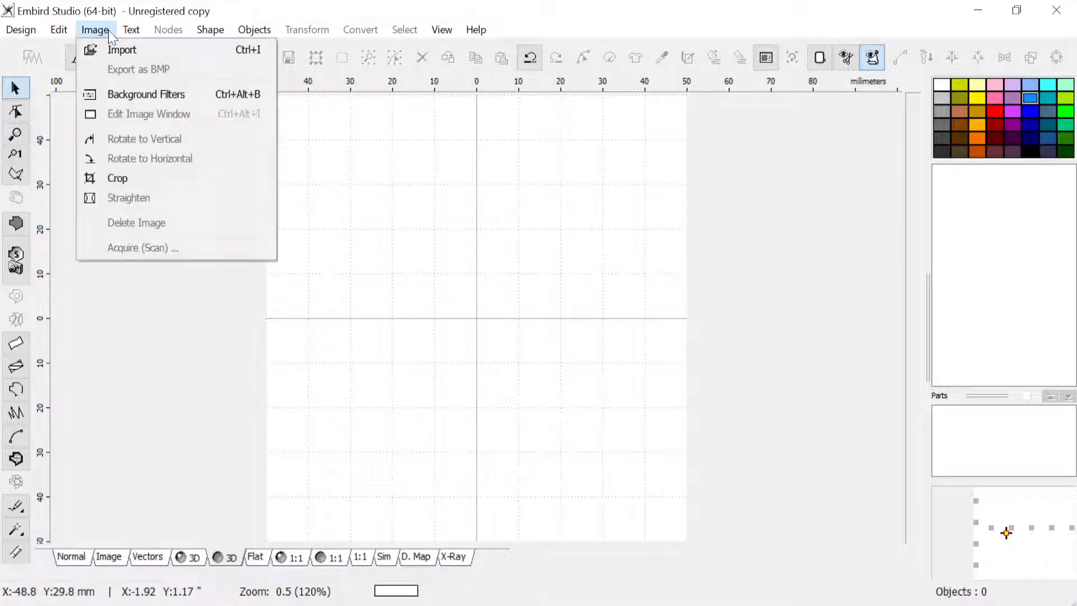
{"action": "left_click", "coordinate": [114, 50]}
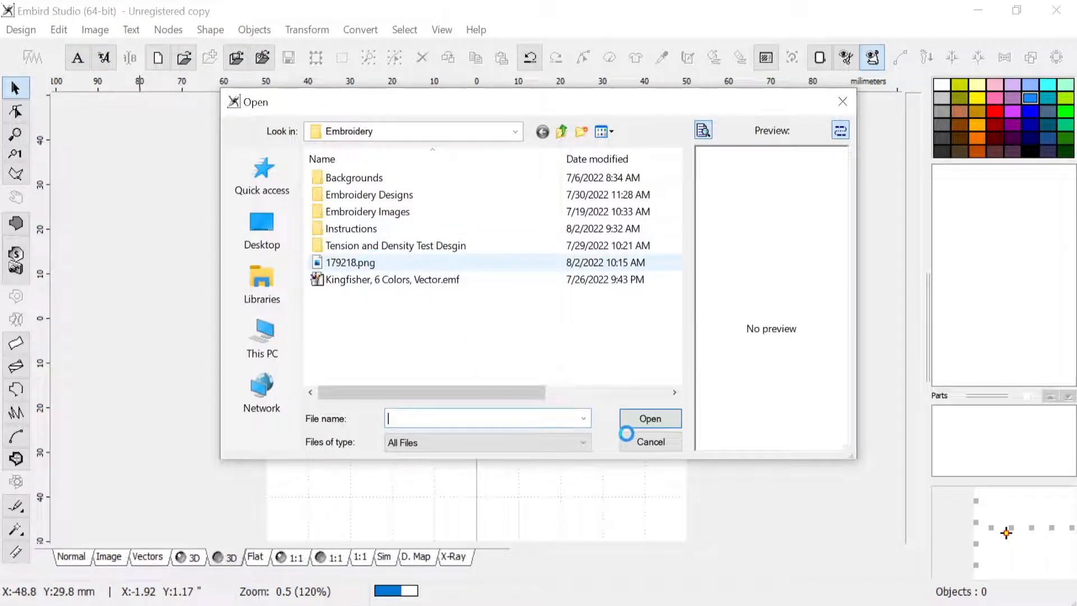
{"action": "left_click", "coordinate": [657, 420]}
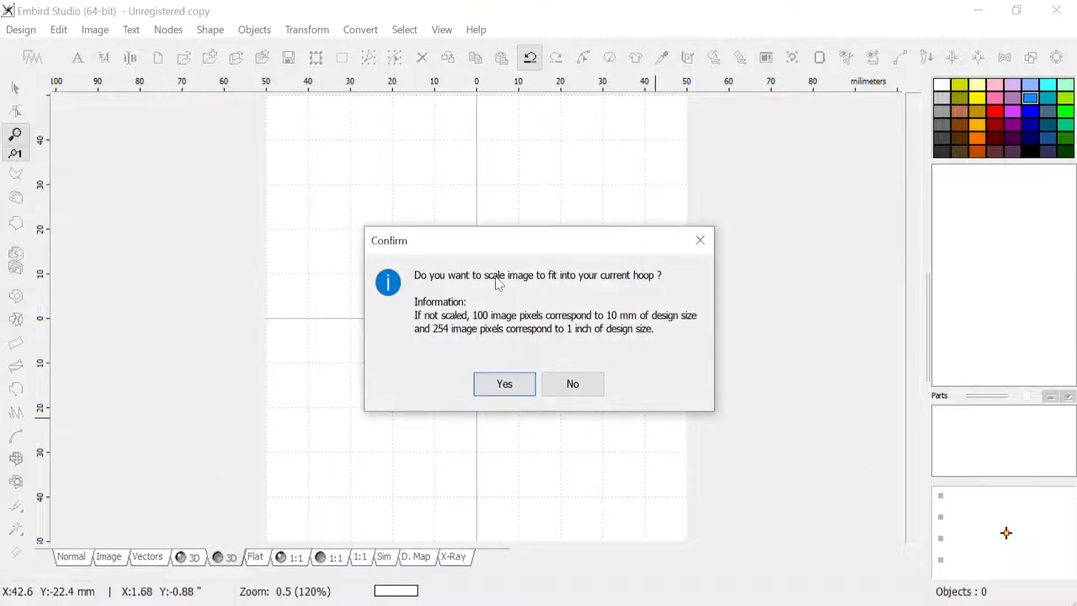
{"action": "left_click", "coordinate": [506, 386]}
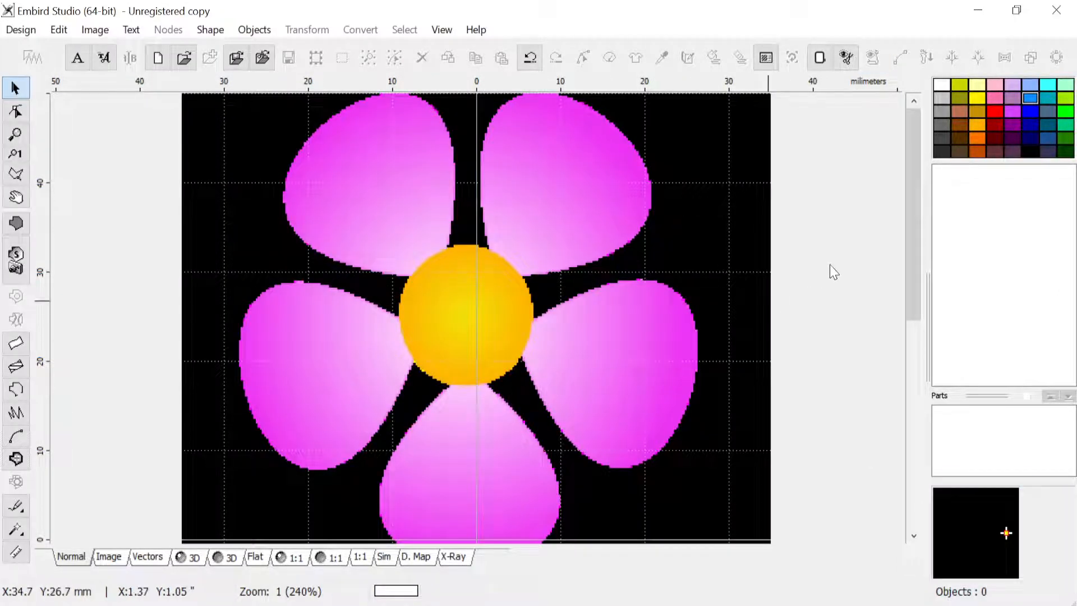
Step: Start a column object on the flower stem, placing paired edge nodes about 3 to 4 mm apart from its base up to the leaf junction
{"action": "scroll", "coordinate": [711, 306], "scroll_direction": "down", "scroll_amount": 1}
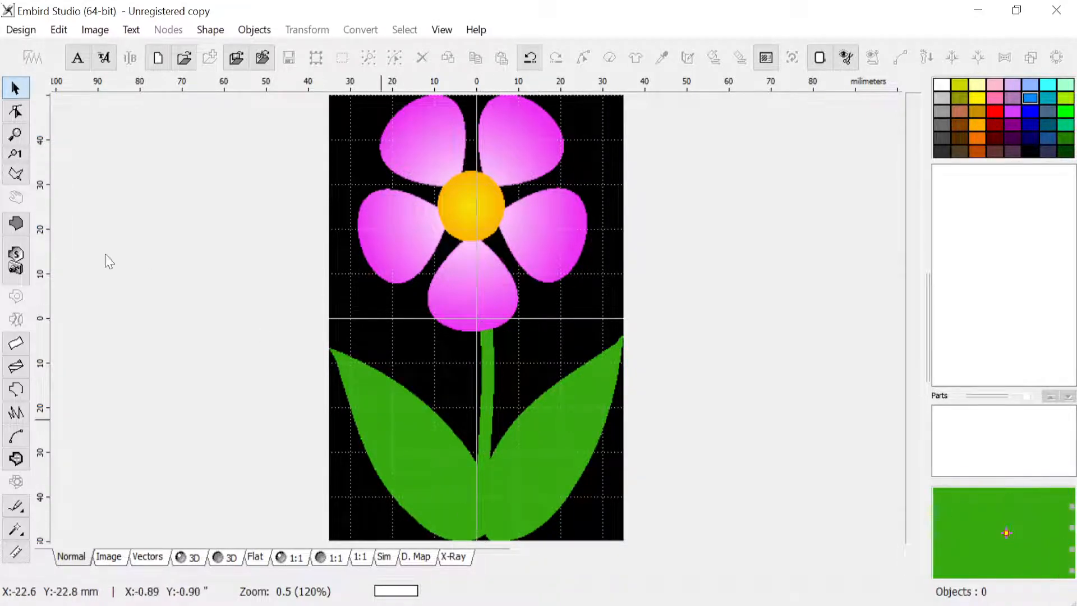
{"action": "left_click", "coordinate": [14, 344]}
{"action": "scroll", "coordinate": [479, 542], "scroll_direction": "up", "scroll_amount": 1}
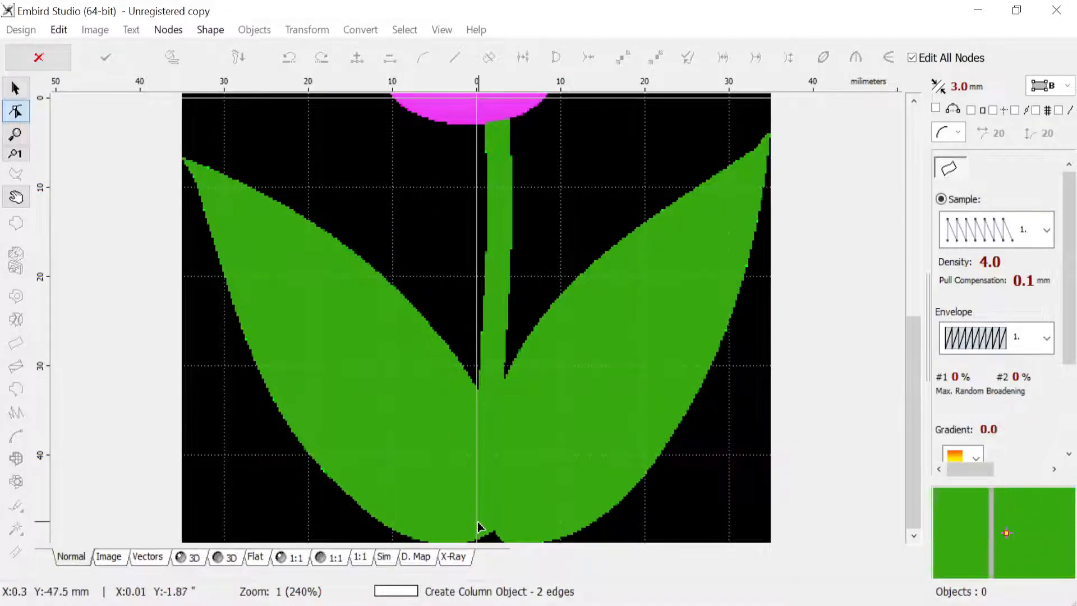
{"action": "left_click", "coordinate": [474, 539]}
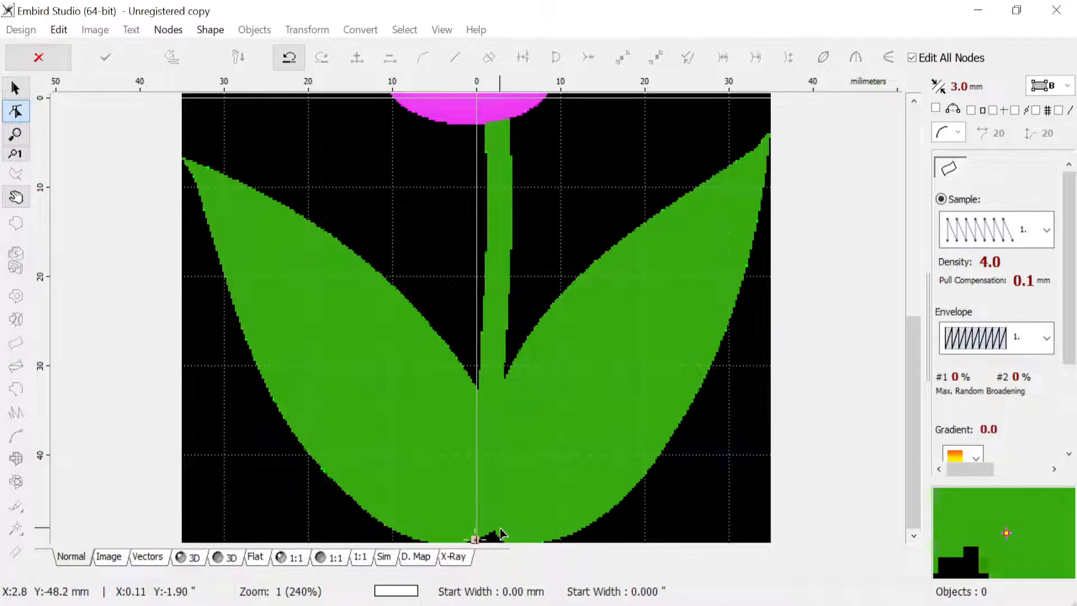
{"action": "left_click", "coordinate": [500, 528]}
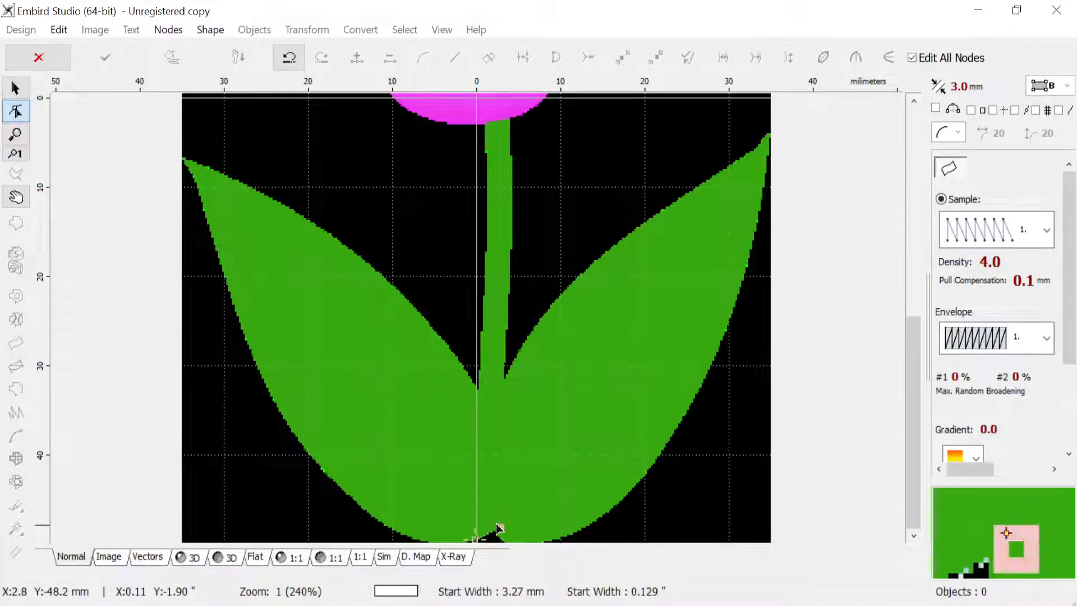
{"action": "left_click", "coordinate": [475, 494]}
{"action": "left_click", "coordinate": [502, 484]}
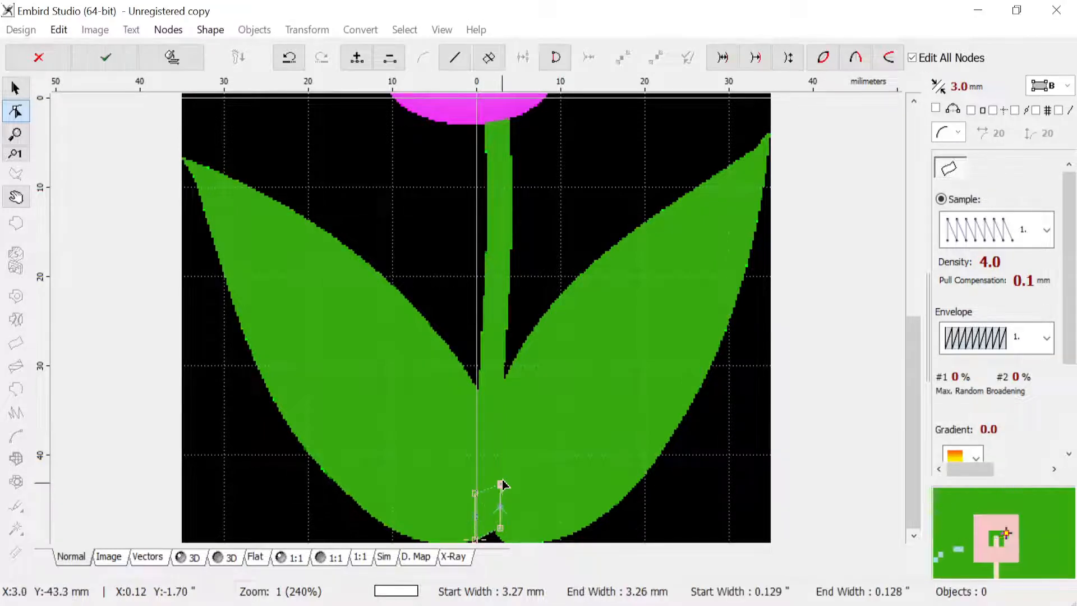
{"action": "left_click", "coordinate": [477, 422]}
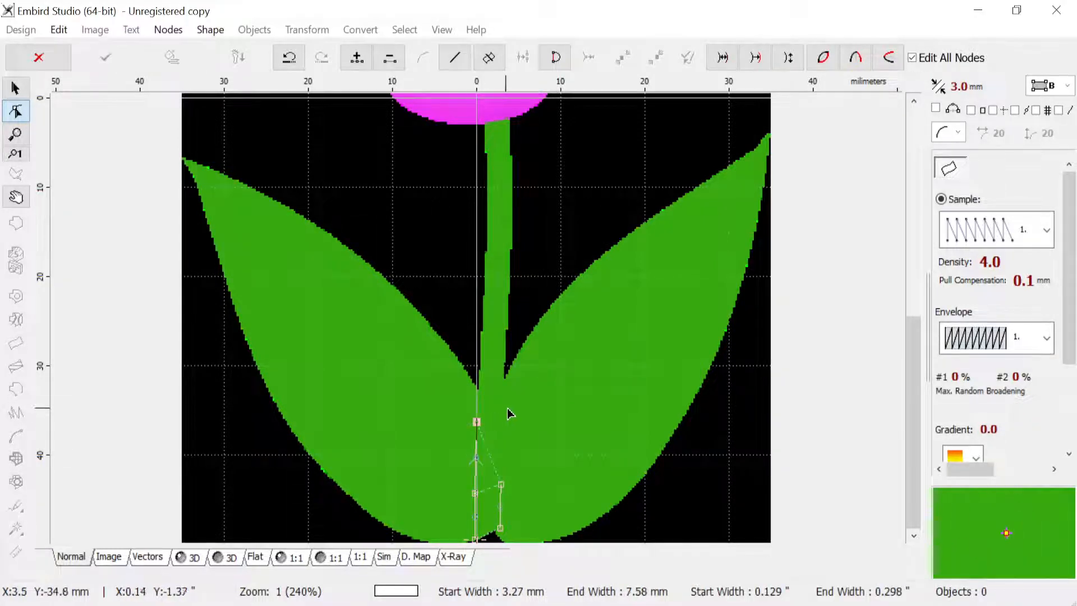
{"action": "left_click", "coordinate": [508, 408]}
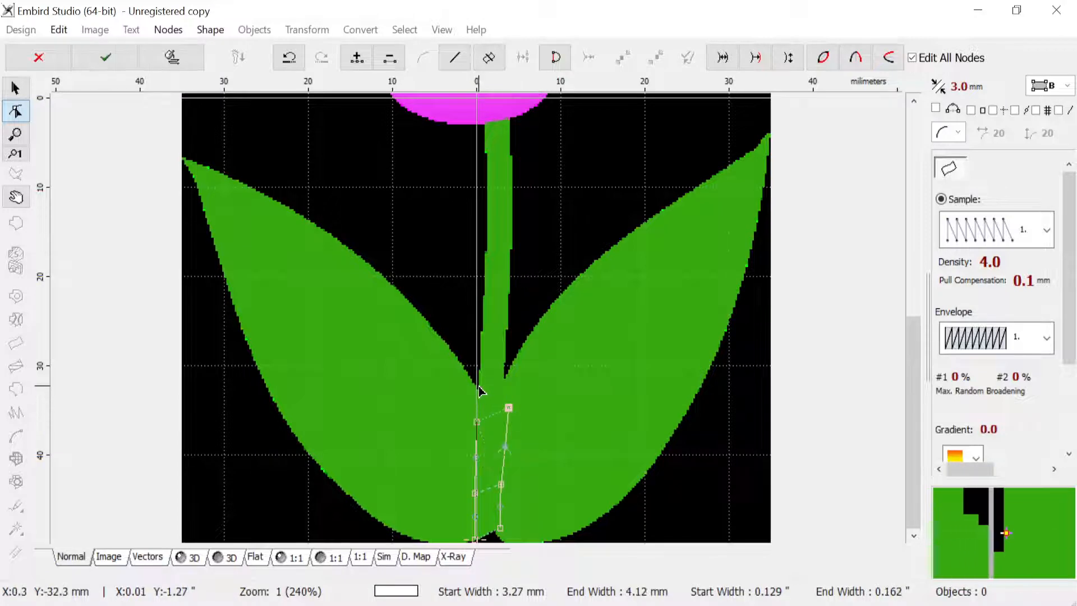
{"action": "left_click", "coordinate": [479, 386]}
{"action": "left_click", "coordinate": [507, 375]}
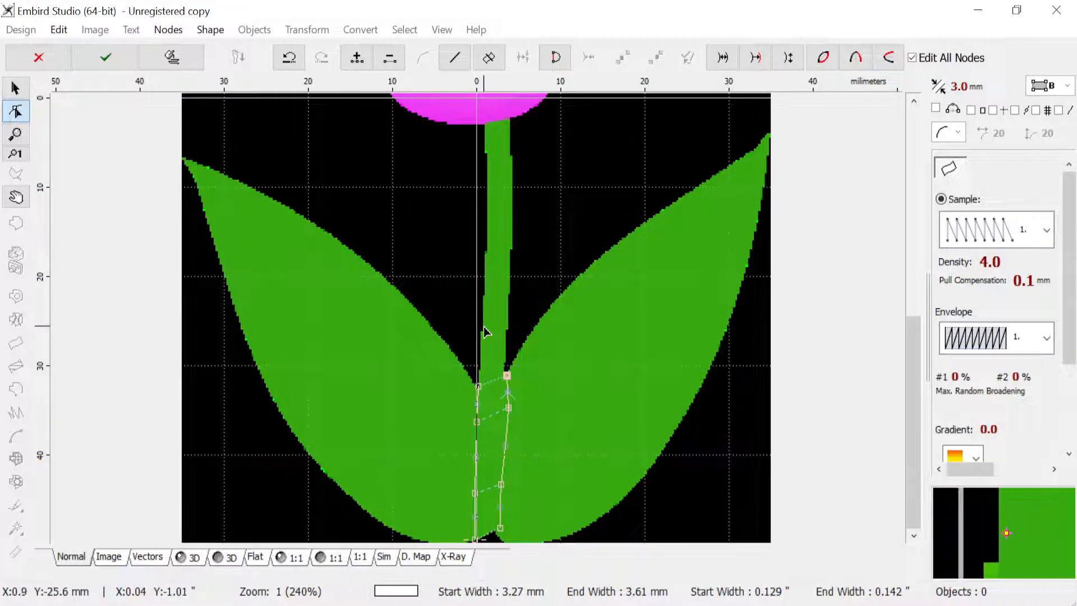
Step: Continue the column's paired nodes up the stem to just inside the lowest petal and finish the object, about 4.6 by 48 mm
{"action": "left_click", "coordinate": [483, 327]}
{"action": "left_click", "coordinate": [509, 318]}
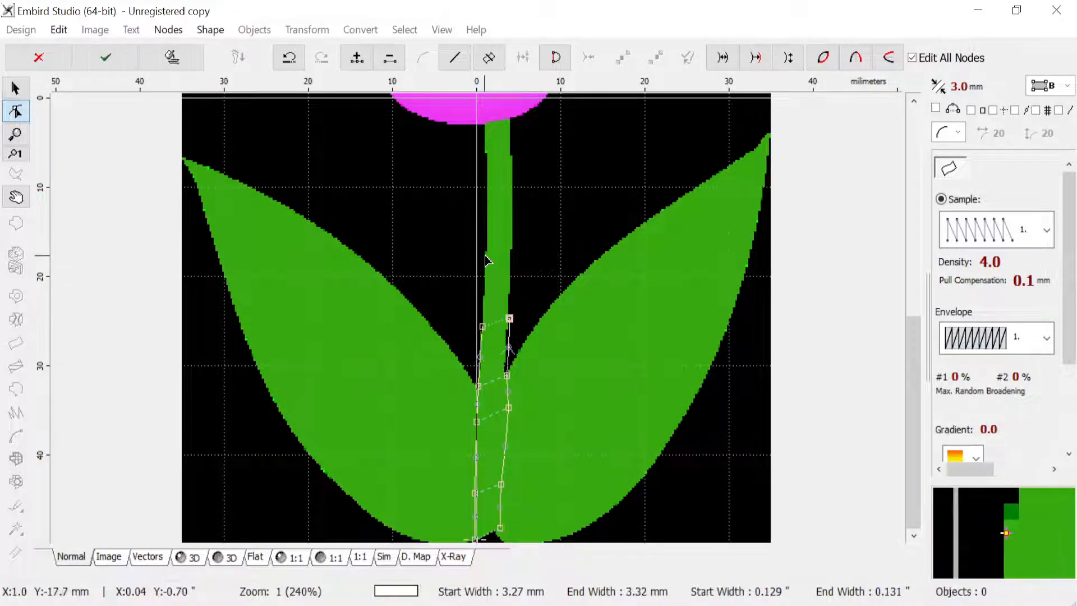
{"action": "left_click", "coordinate": [485, 256]}
{"action": "left_click", "coordinate": [512, 249]}
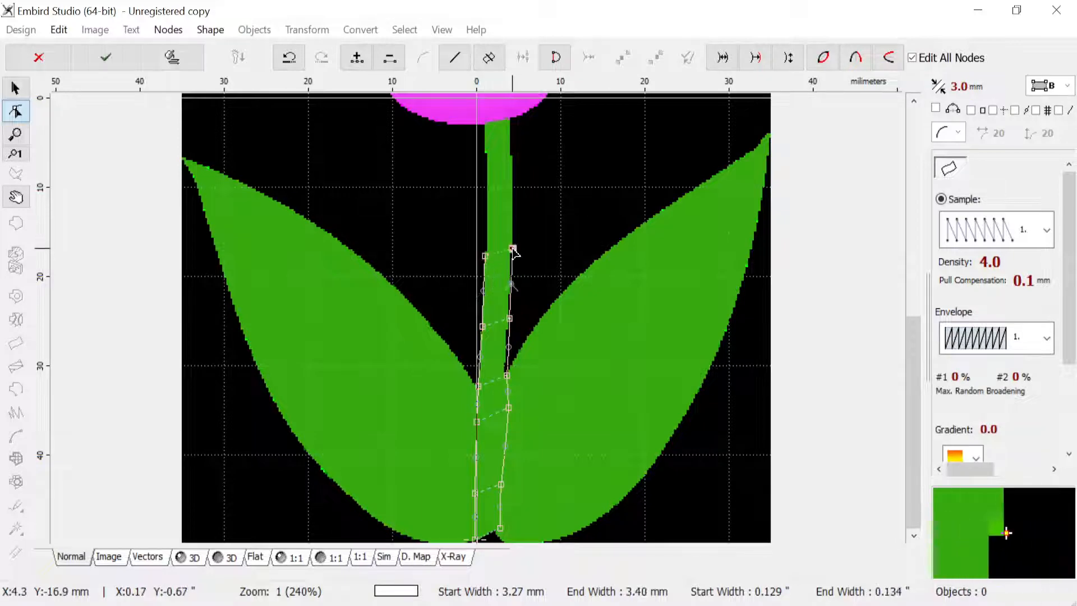
{"action": "left_click", "coordinate": [486, 157]}
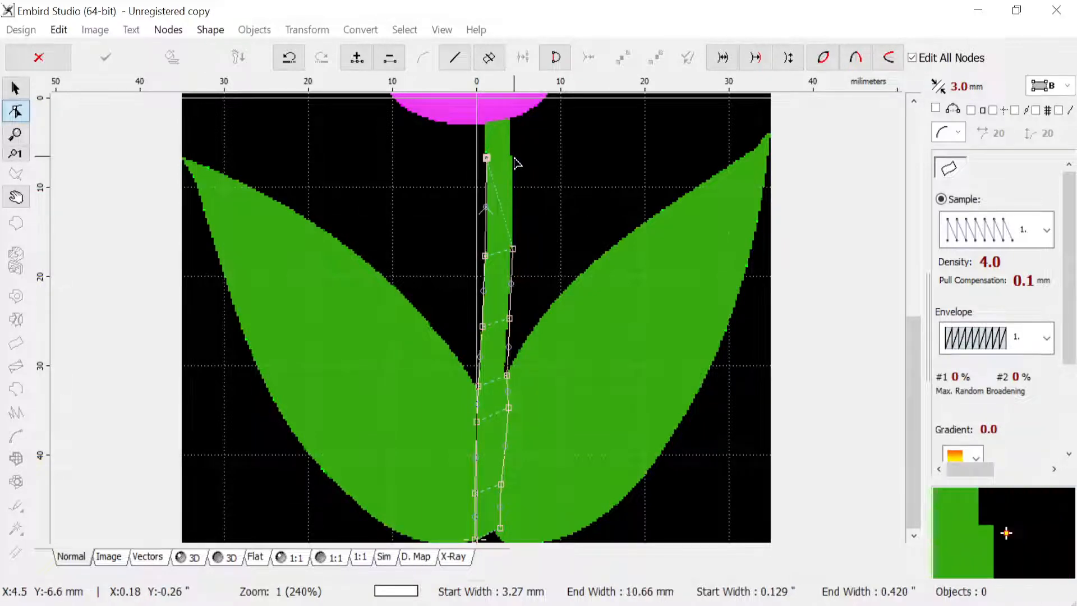
{"action": "left_click", "coordinate": [513, 157]}
{"action": "scroll", "coordinate": [492, 125], "scroll_direction": "up", "scroll_amount": 1}
{"action": "scroll", "coordinate": [409, 140], "scroll_direction": "up", "scroll_amount": 1}
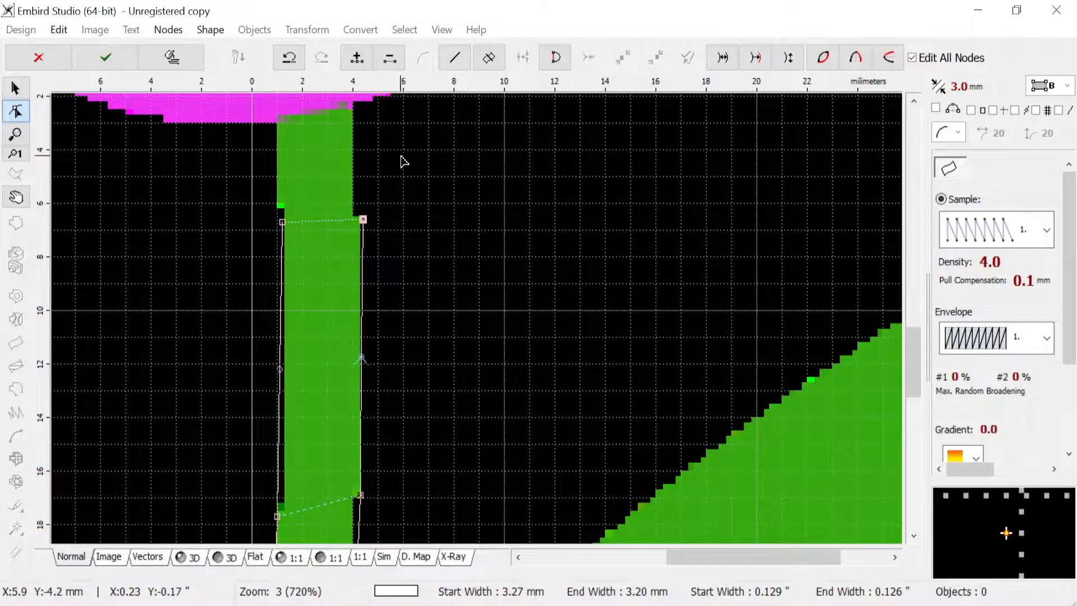
{"action": "scroll", "coordinate": [413, 154], "scroll_direction": "down", "scroll_amount": 2}
{"action": "scroll", "coordinate": [471, 126], "scroll_direction": "up", "scroll_amount": 2}
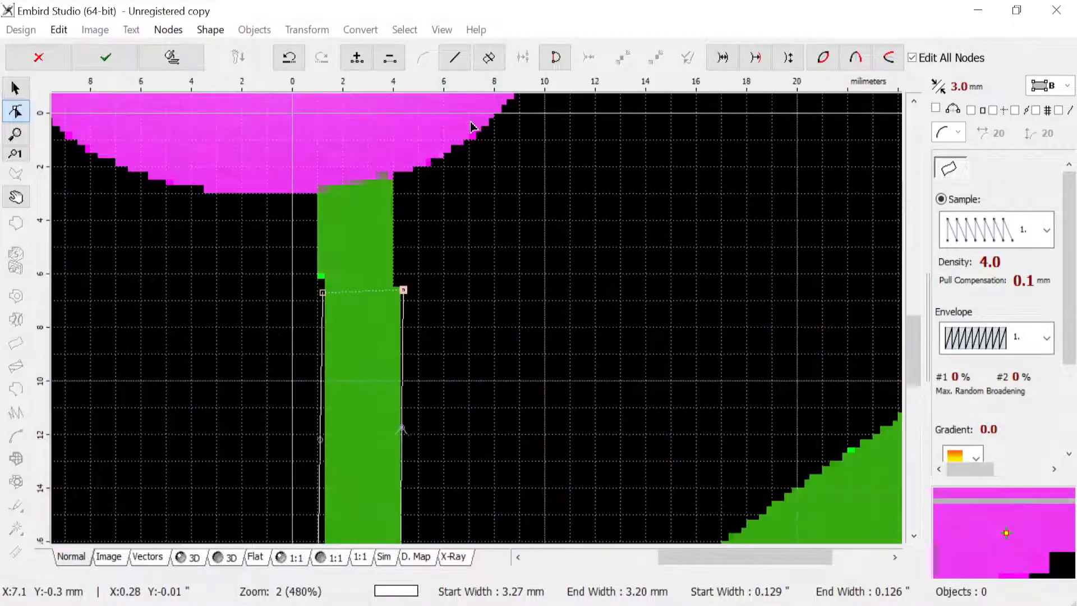
{"action": "left_click", "coordinate": [318, 169]}
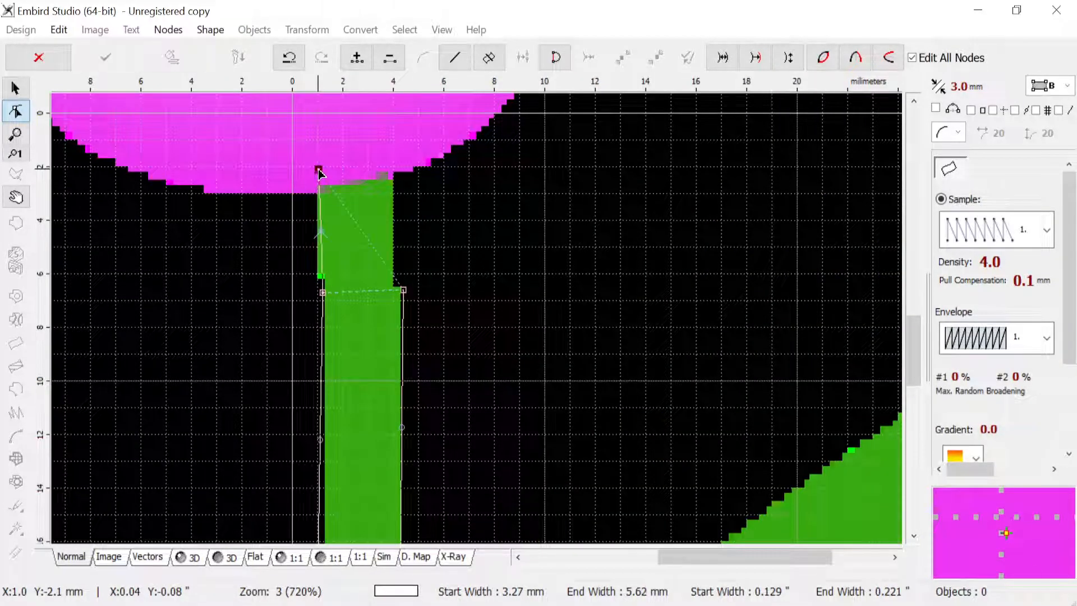
{"action": "left_click", "coordinate": [391, 161]}
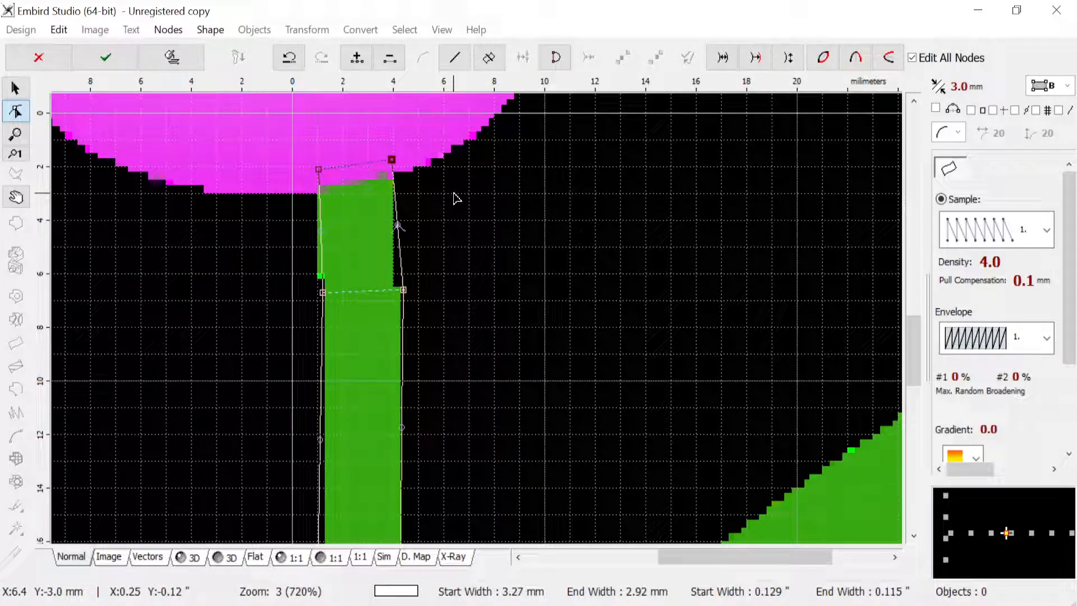
{"action": "key", "text": "Return"}
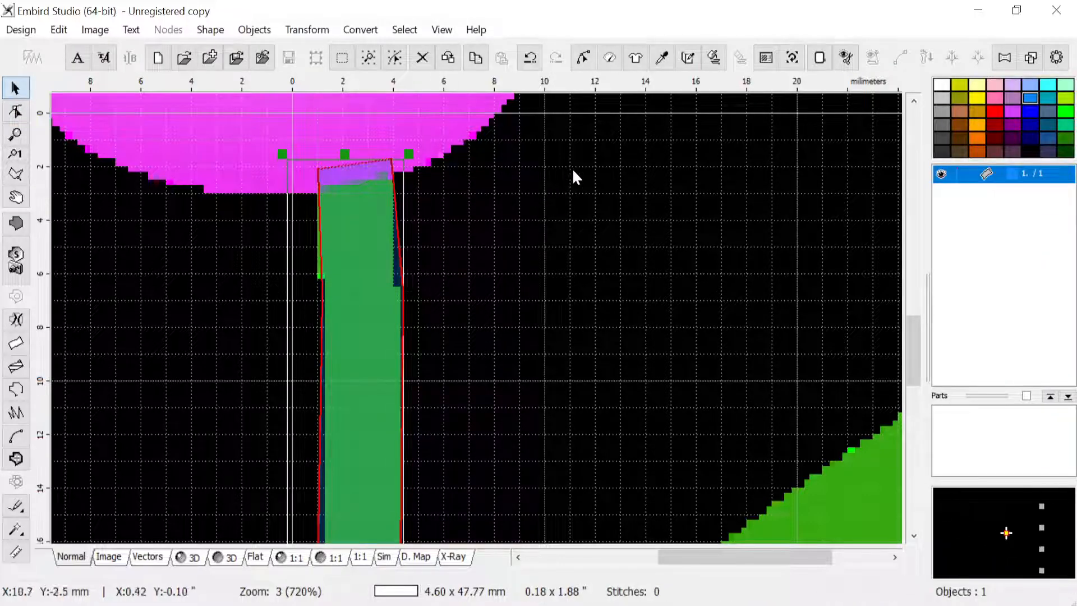
Step: Open the stem column's parameters and generate its stitches without changing any settings
{"action": "scroll", "coordinate": [499, 245], "scroll_direction": "down", "scroll_amount": 3}
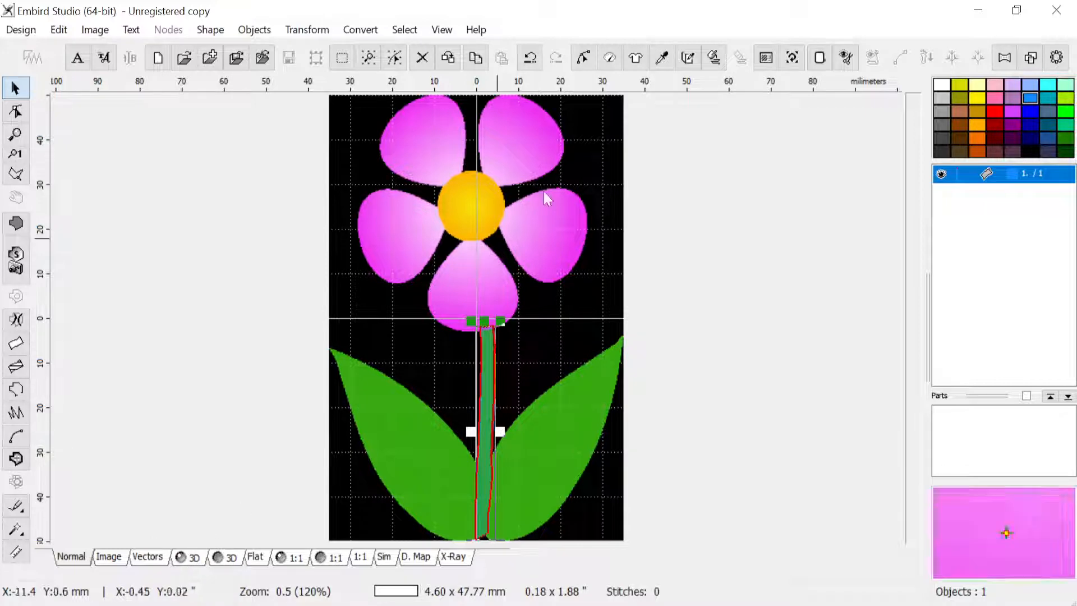
{"action": "left_click", "coordinate": [610, 61]}
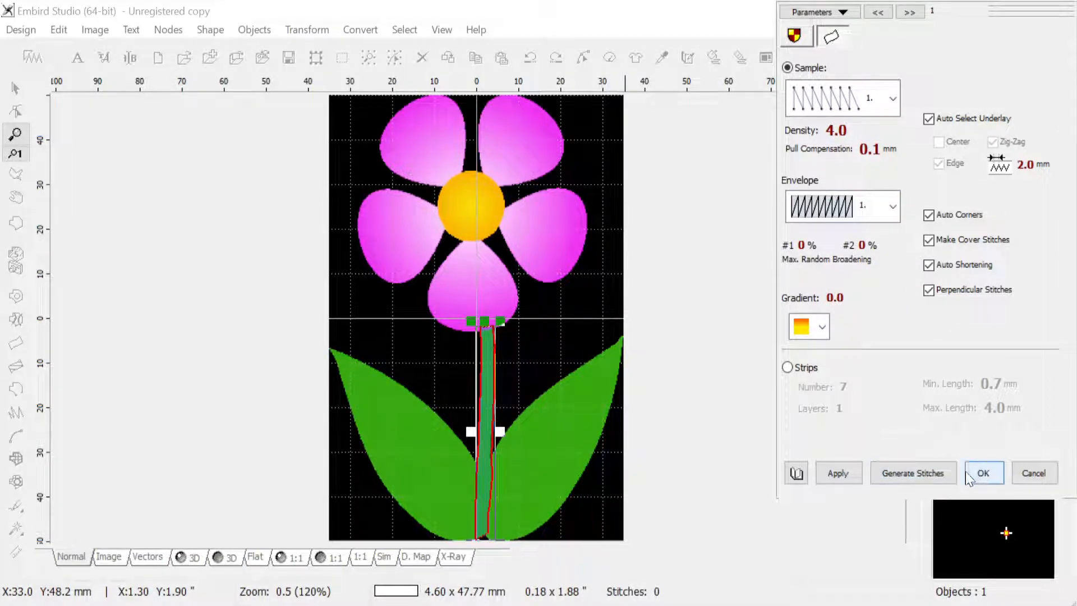
{"action": "left_click", "coordinate": [913, 473]}
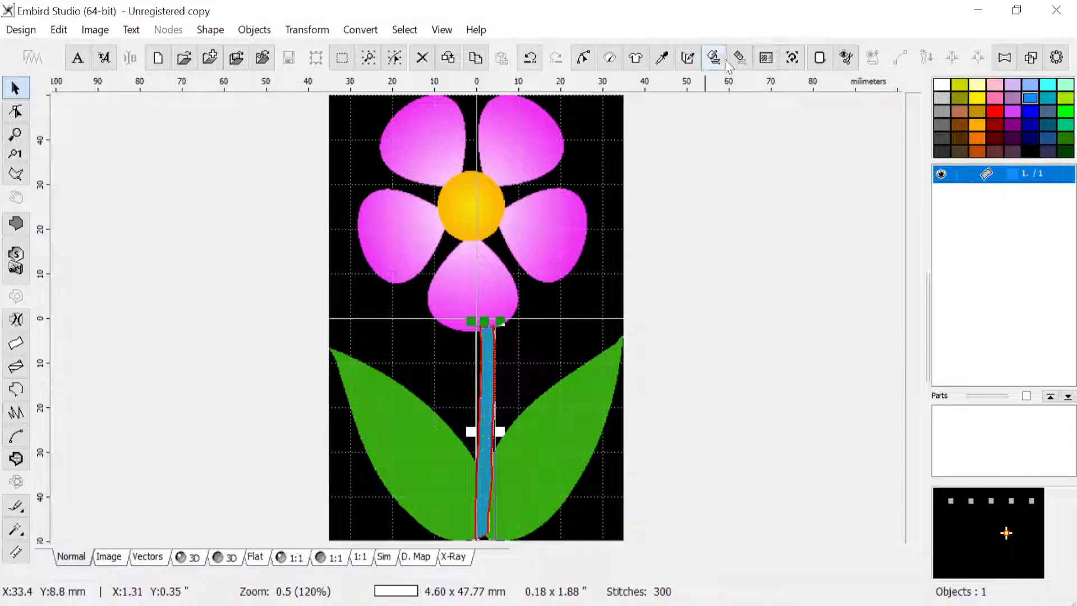
Step: Recolor the stem with 515 Moss Green from the Brother Embroidery catalog, preview it in 3D and return to the normal view
{"action": "left_click", "coordinate": [688, 58]}
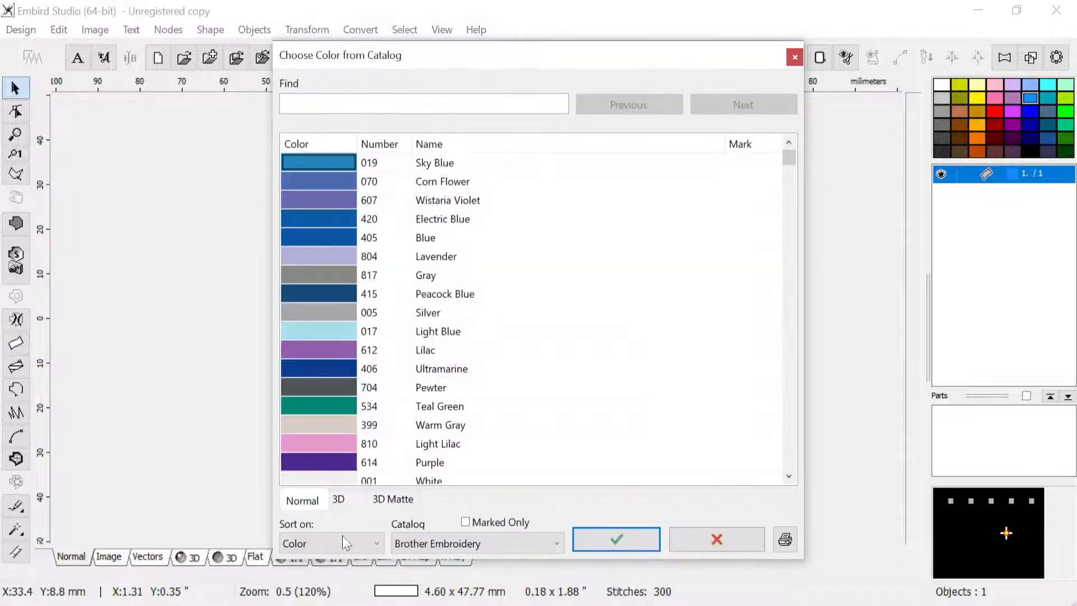
{"action": "left_click", "coordinate": [432, 544]}
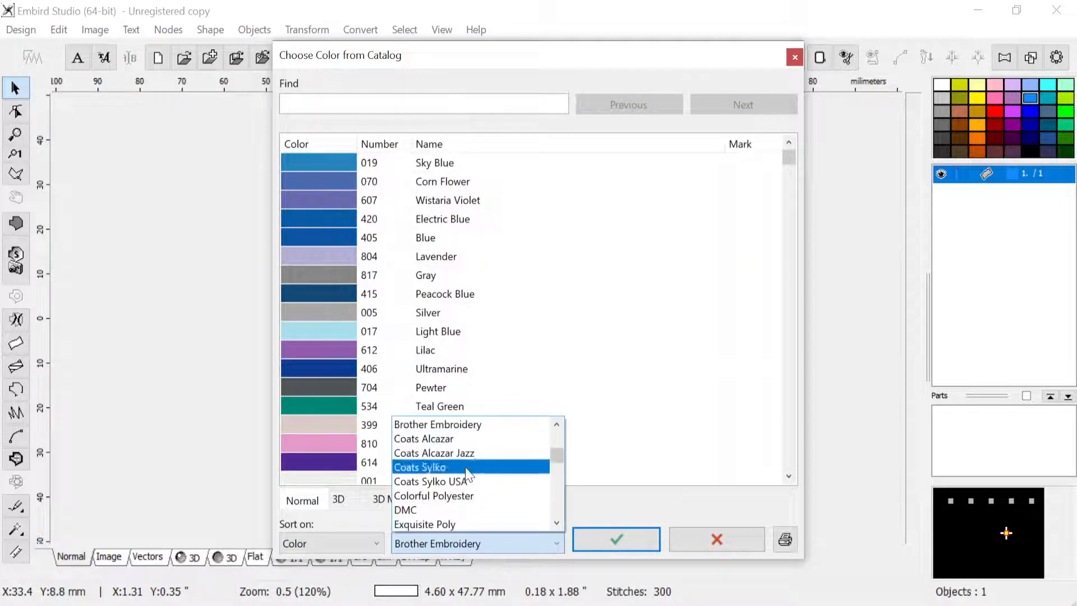
{"action": "left_click", "coordinate": [474, 424]}
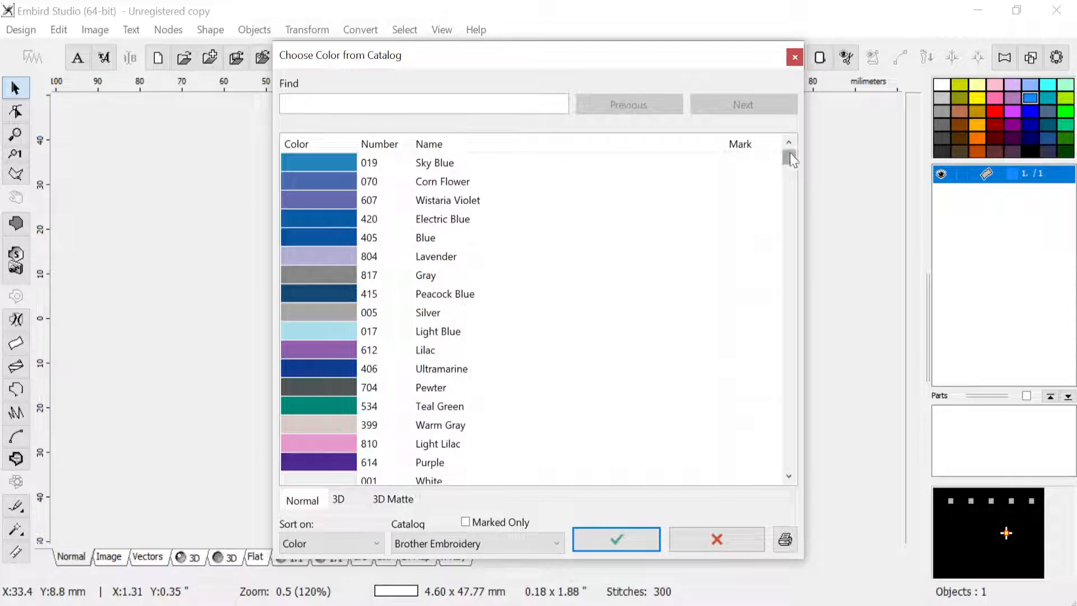
{"action": "left_click_drag", "start_coordinate": [789, 152], "coordinate": [771, 379]}
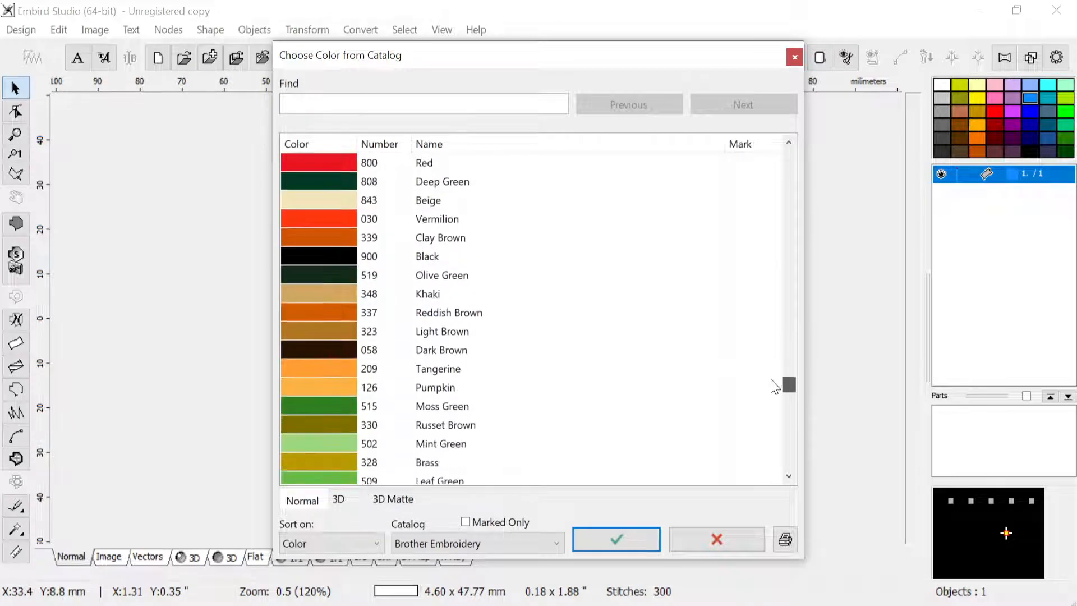
{"action": "left_click", "coordinate": [446, 413]}
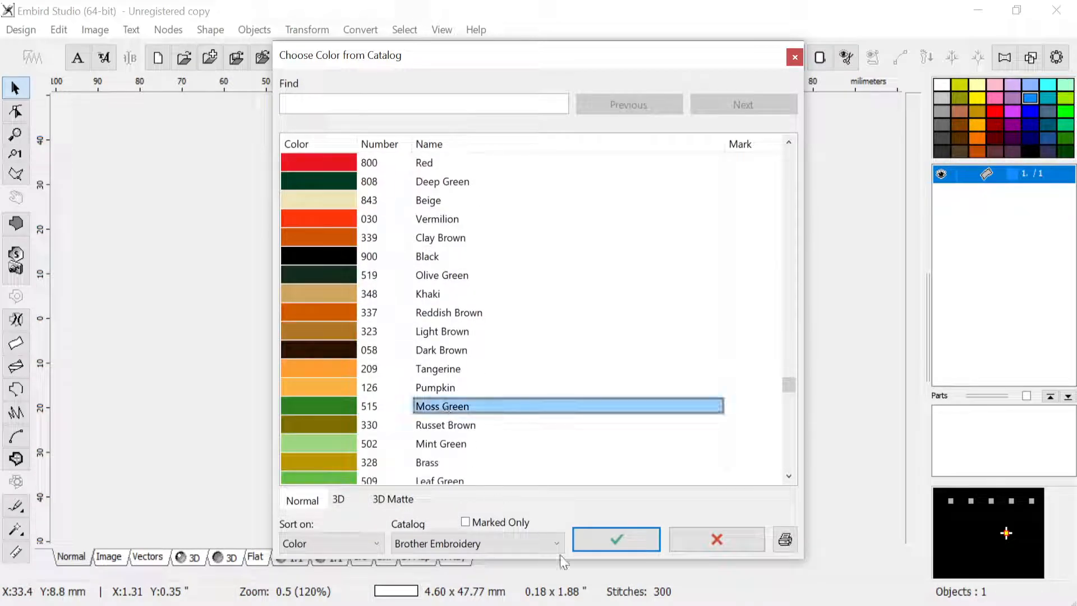
{"action": "left_click", "coordinate": [615, 539]}
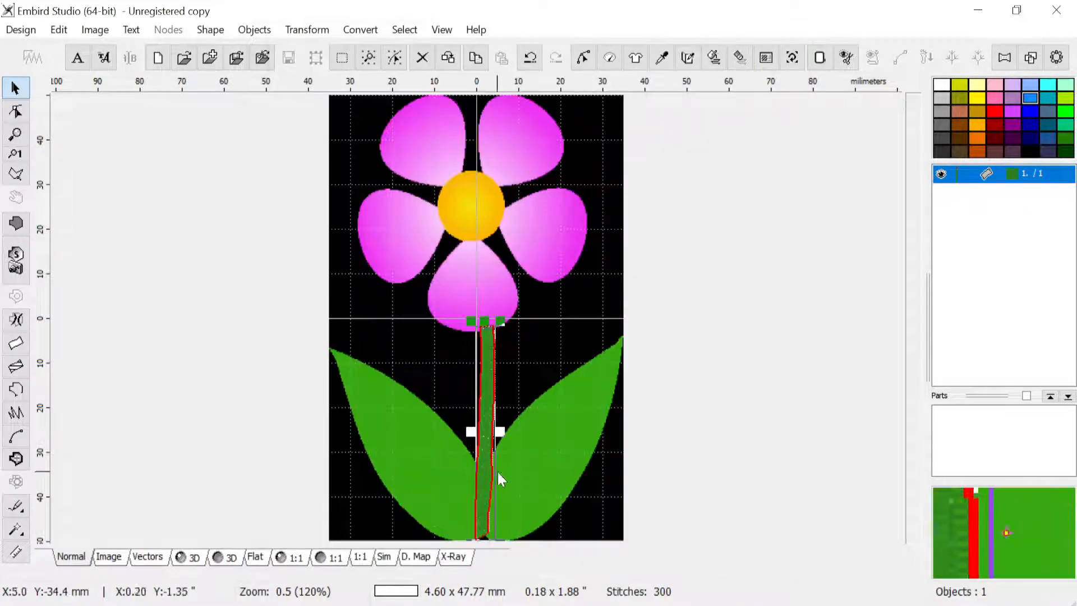
{"action": "left_click", "coordinate": [191, 558]}
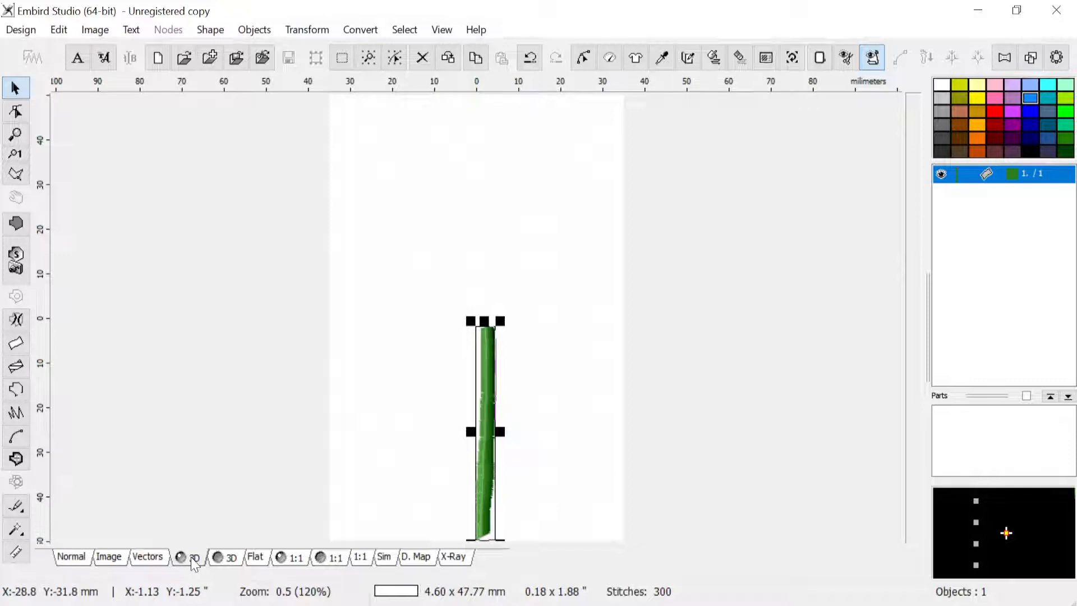
{"action": "left_click", "coordinate": [69, 559]}
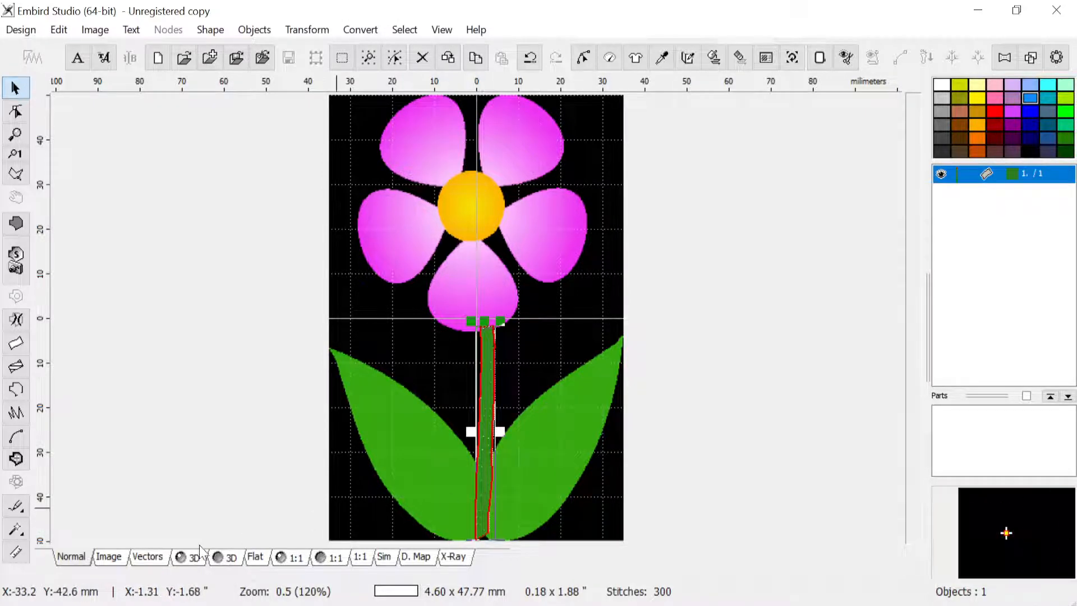
Step: Start a fill object for the right leaf, tracing its upper edge with nodes from the stem junction out to the leaf tip
{"action": "scroll", "coordinate": [487, 512], "scroll_direction": "up", "scroll_amount": 1}
{"action": "scroll", "coordinate": [490, 504], "scroll_direction": "up", "scroll_amount": 2}
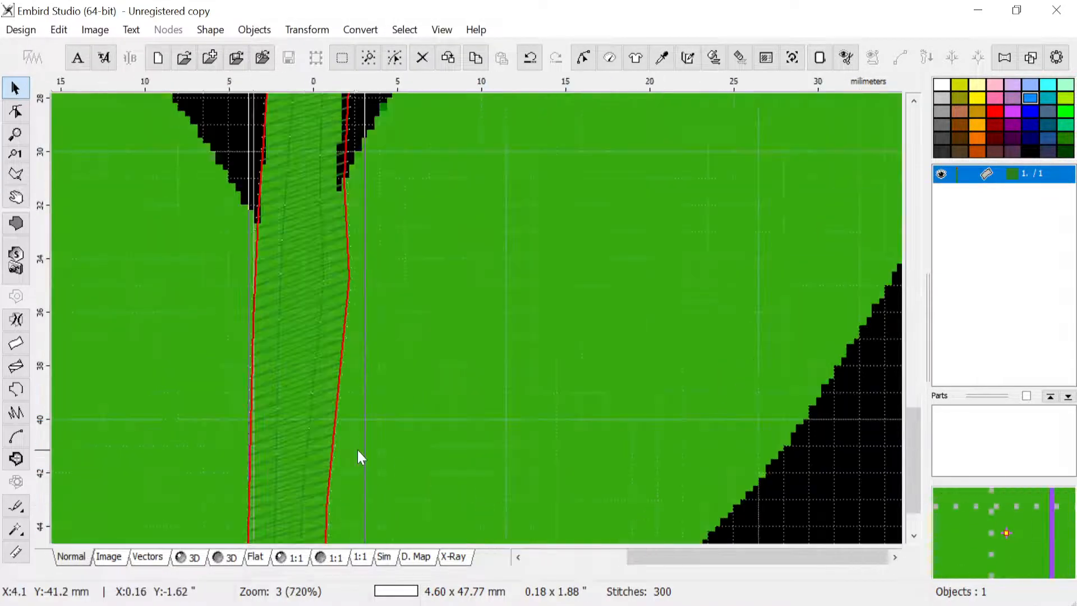
{"action": "scroll", "coordinate": [358, 450], "scroll_direction": "down", "scroll_amount": 1}
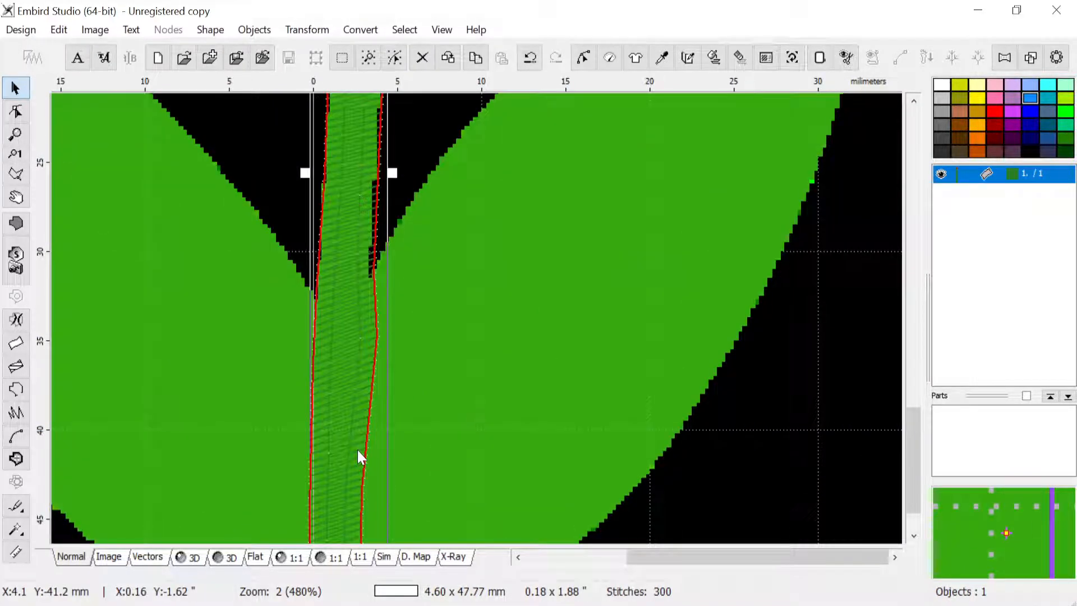
{"action": "left_click", "coordinate": [16, 224]}
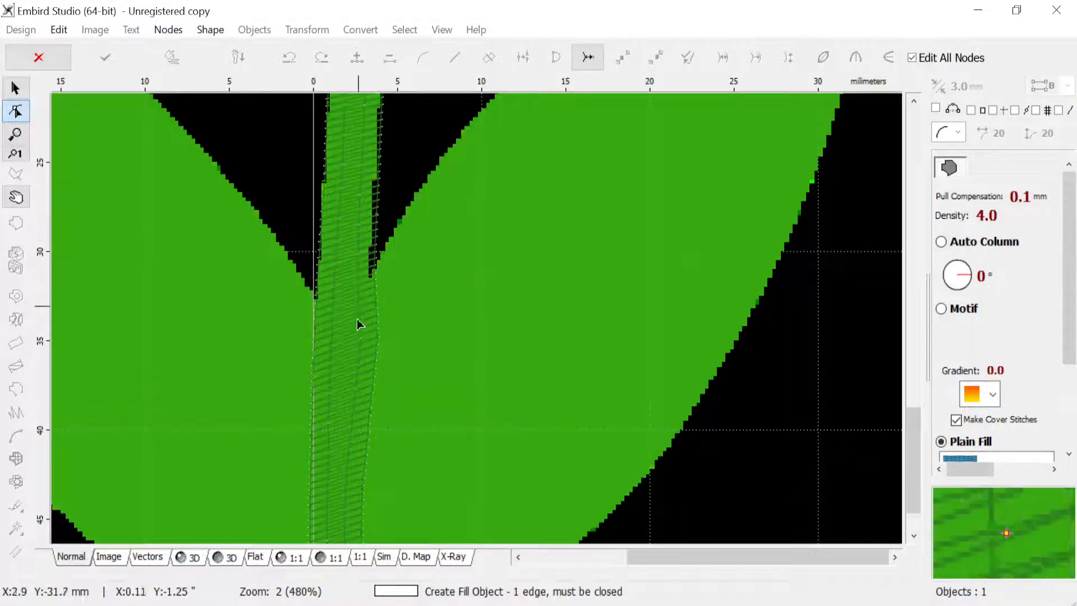
{"action": "left_click", "coordinate": [365, 280]}
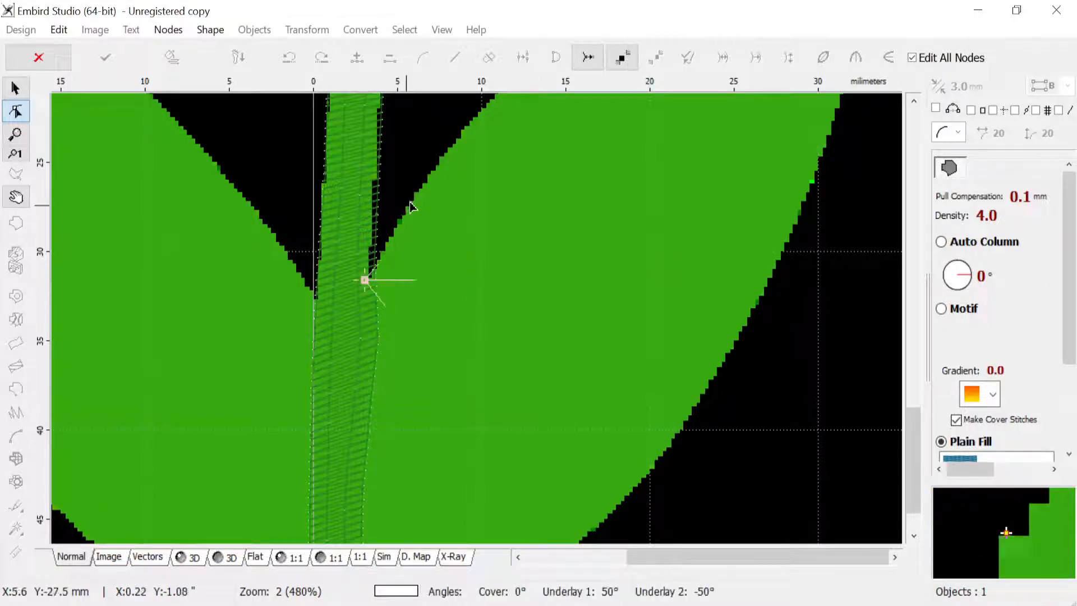
{"action": "left_click", "coordinate": [424, 187]}
{"action": "scroll", "coordinate": [439, 181], "scroll_direction": "down", "scroll_amount": 2}
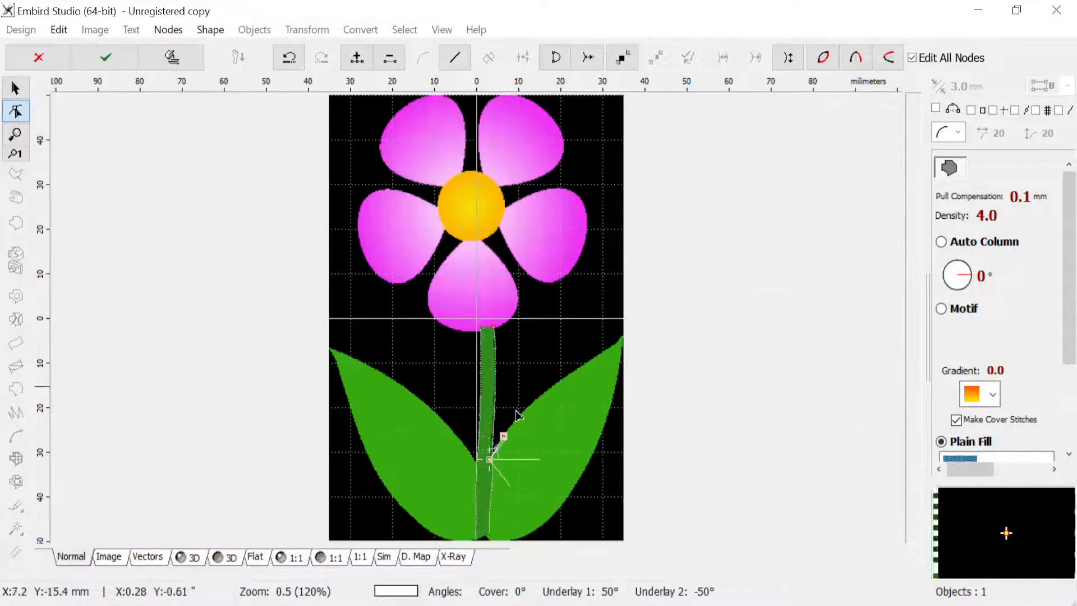
{"action": "scroll", "coordinate": [523, 411], "scroll_direction": "up", "scroll_amount": 1}
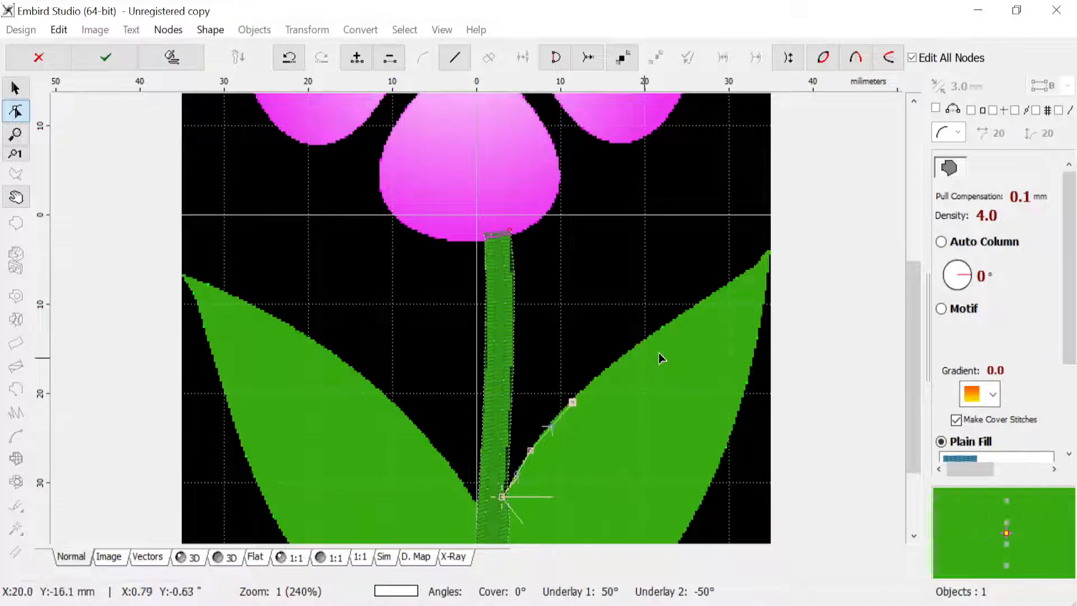
{"action": "left_click", "coordinate": [637, 346]}
{"action": "left_click", "coordinate": [698, 303]}
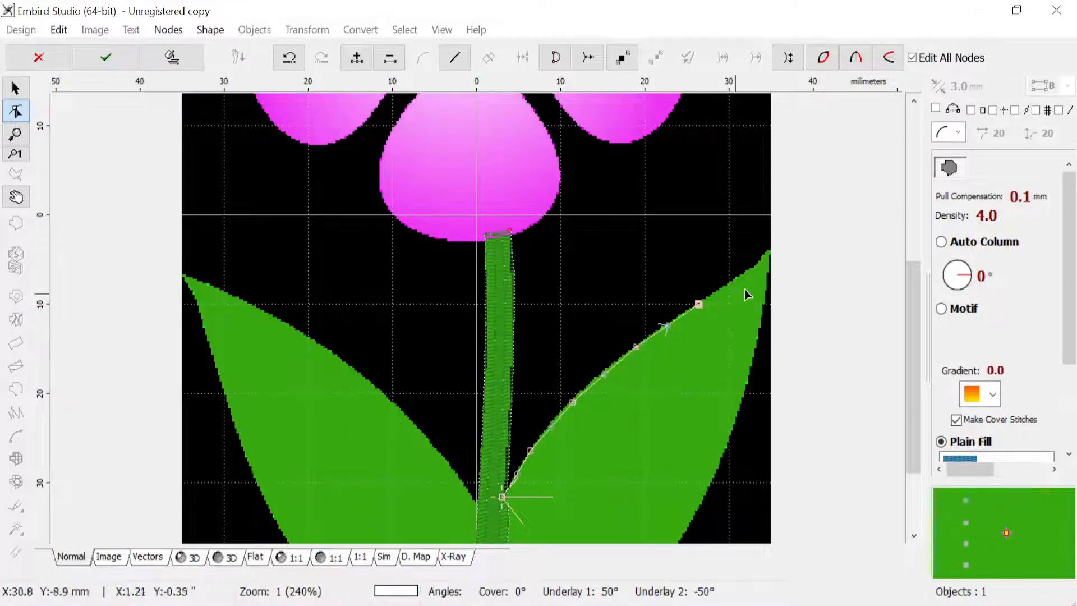
{"action": "left_click", "coordinate": [754, 268]}
{"action": "left_click", "coordinate": [768, 250]}
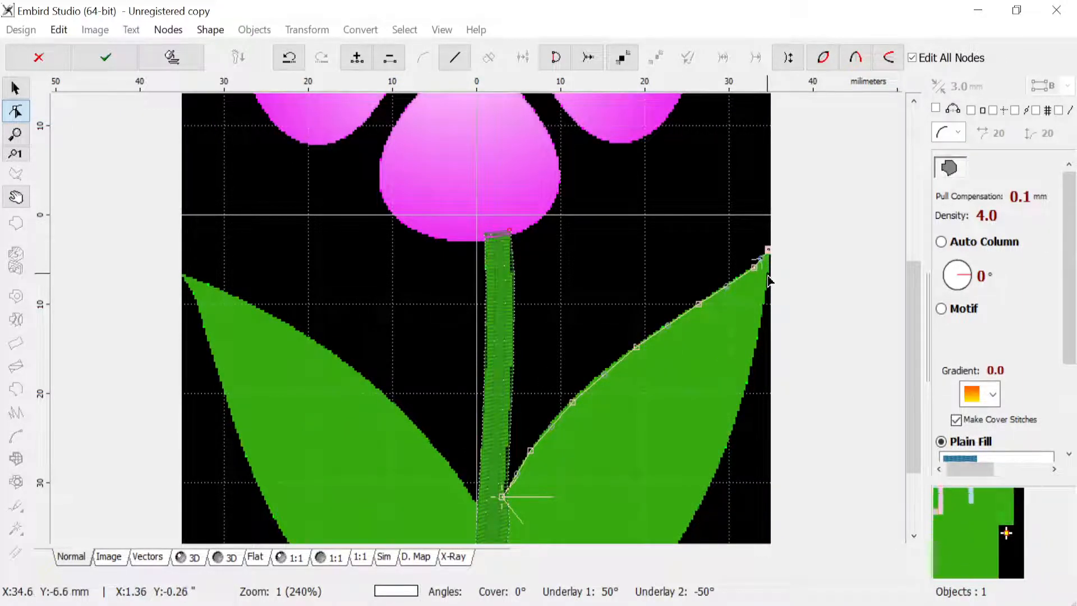
Step: Trace the right leaf's outer edge with nodes from the tip down to the lower curve near the image's bottom edge
{"action": "left_click", "coordinate": [767, 277]}
{"action": "left_click", "coordinate": [748, 376]}
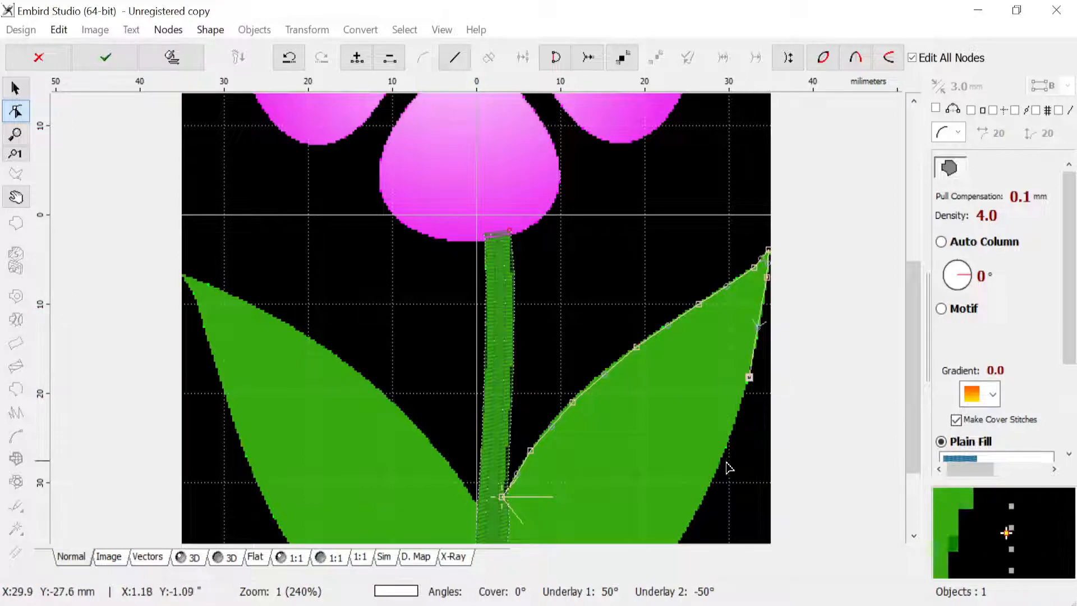
{"action": "left_click", "coordinate": [717, 470]}
{"action": "scroll", "coordinate": [617, 387], "scroll_direction": "down", "scroll_amount": 2}
{"action": "scroll", "coordinate": [531, 421], "scroll_direction": "up", "scroll_amount": 3}
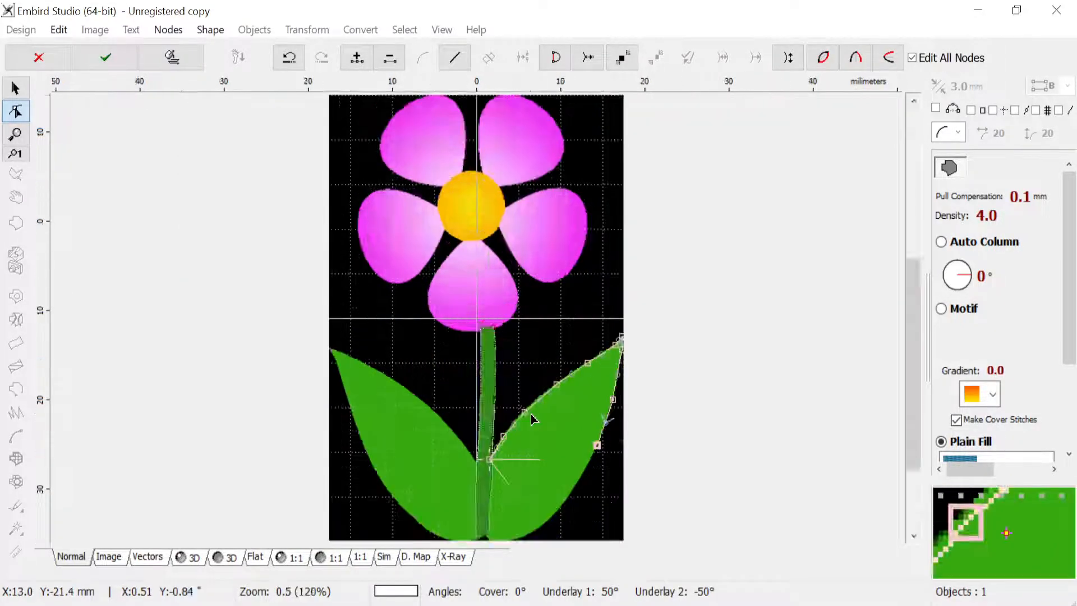
{"action": "scroll", "coordinate": [533, 432], "scroll_direction": "down", "scroll_amount": 3}
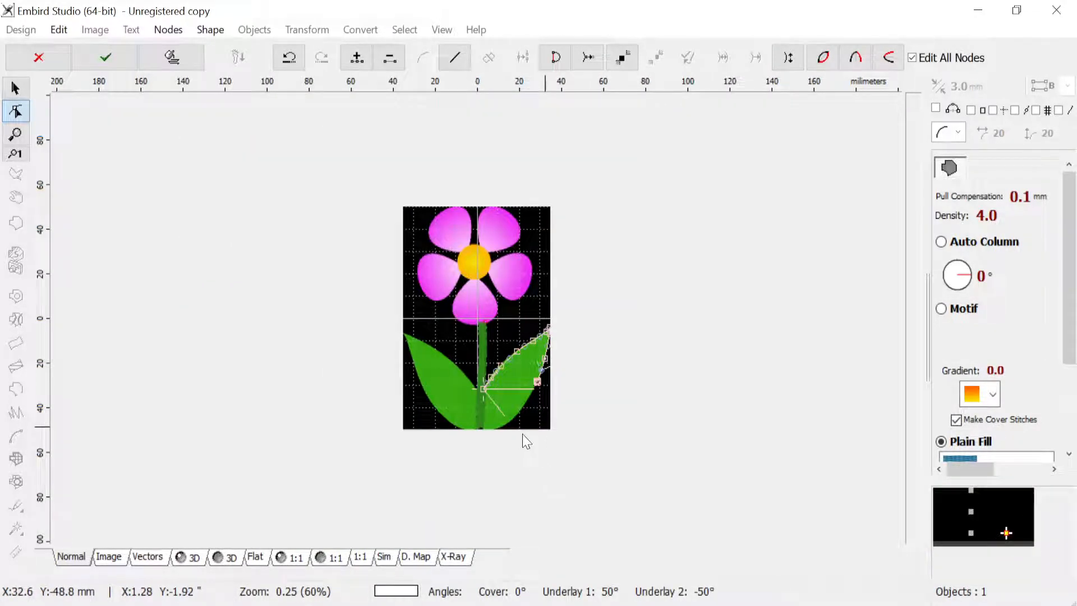
{"action": "scroll", "coordinate": [524, 421], "scroll_direction": "up", "scroll_amount": 1}
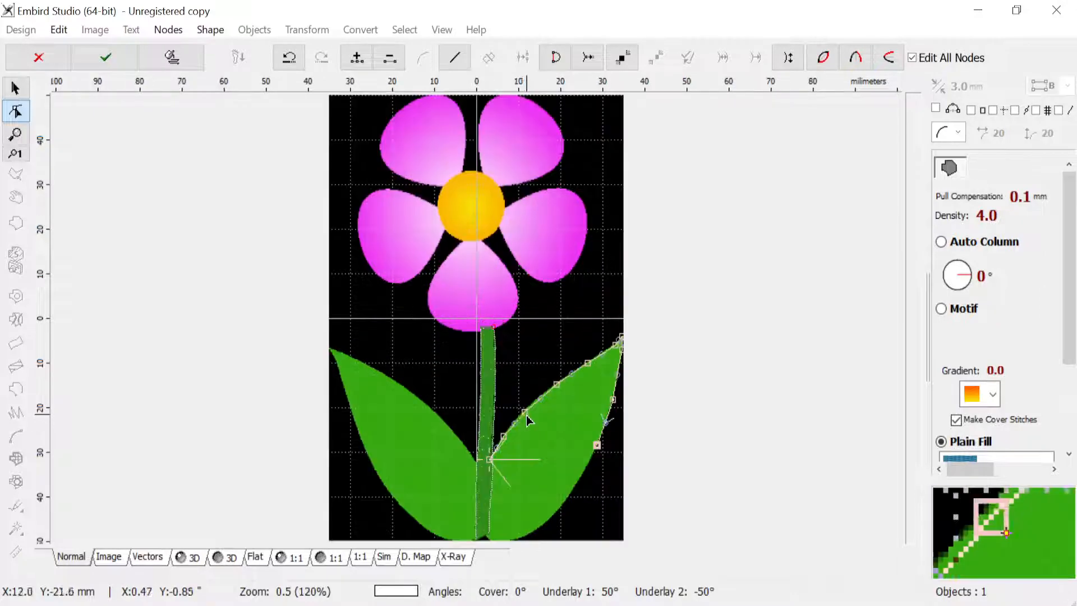
{"action": "left_click", "coordinate": [563, 503]}
{"action": "left_click", "coordinate": [521, 537]}
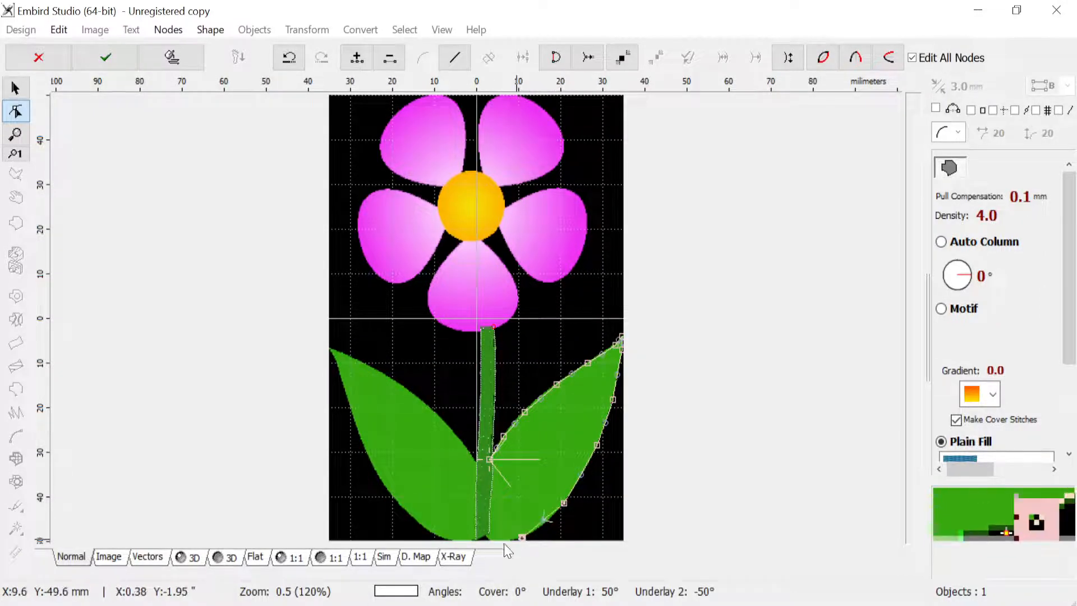
Step: Continue the outline along the leaf's base to just inside the stem and finish the fill object, about 32.4 by 45.9 mm
{"action": "scroll", "coordinate": [558, 516], "scroll_direction": "up", "scroll_amount": 2}
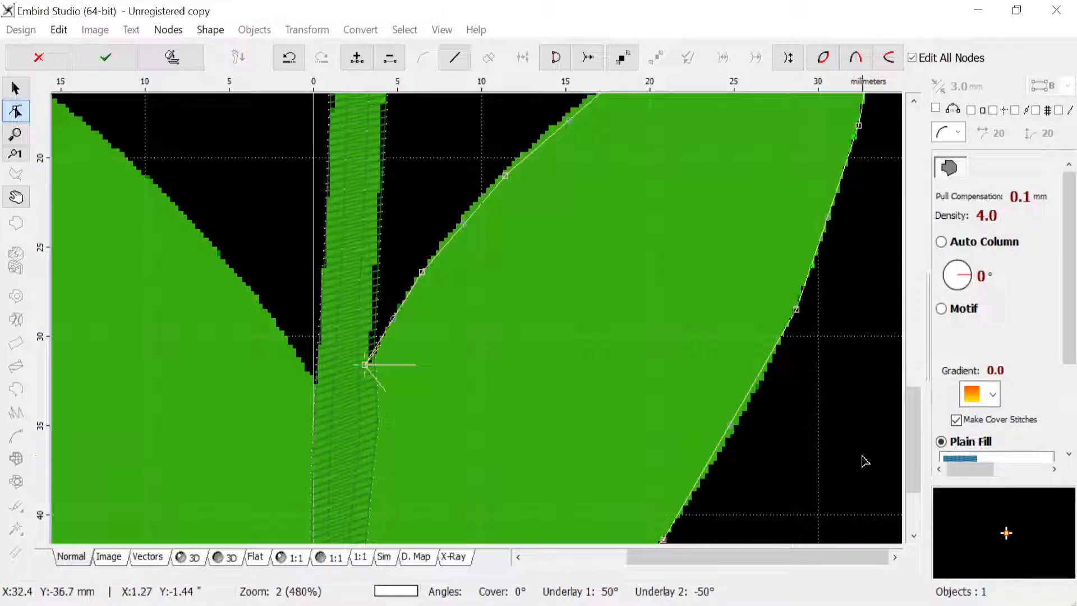
{"action": "left_click_drag", "start_coordinate": [910, 460], "coordinate": [914, 537]}
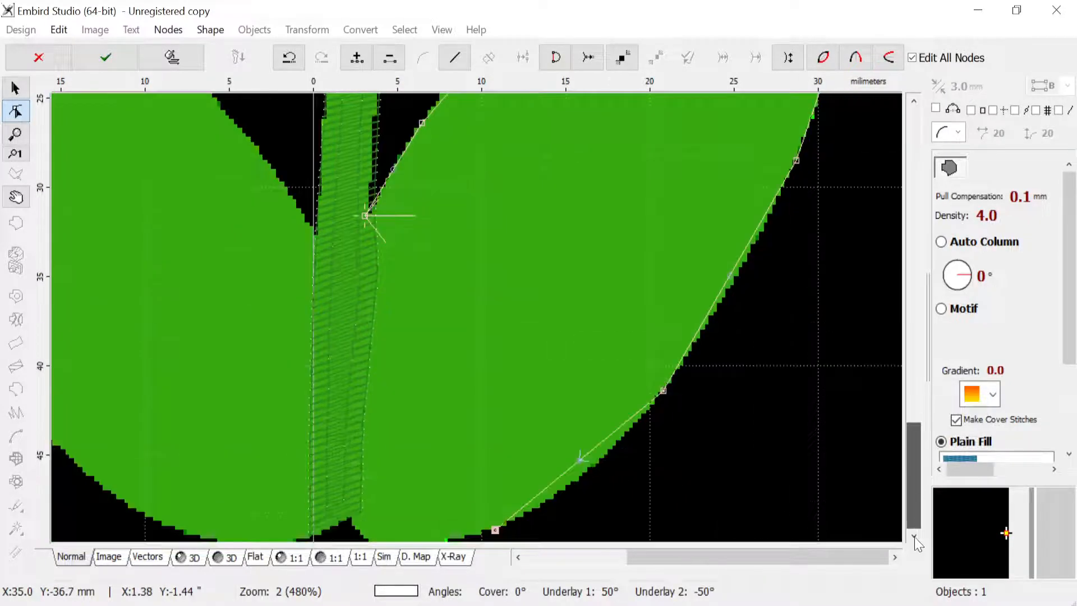
{"action": "left_click", "coordinate": [409, 540]}
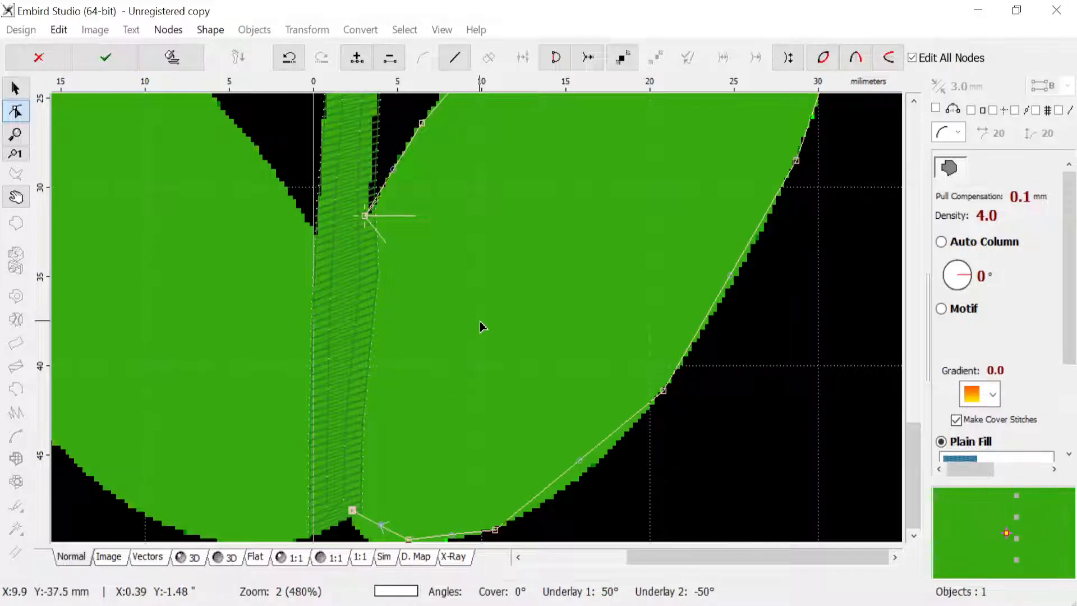
{"action": "key", "text": "Return"}
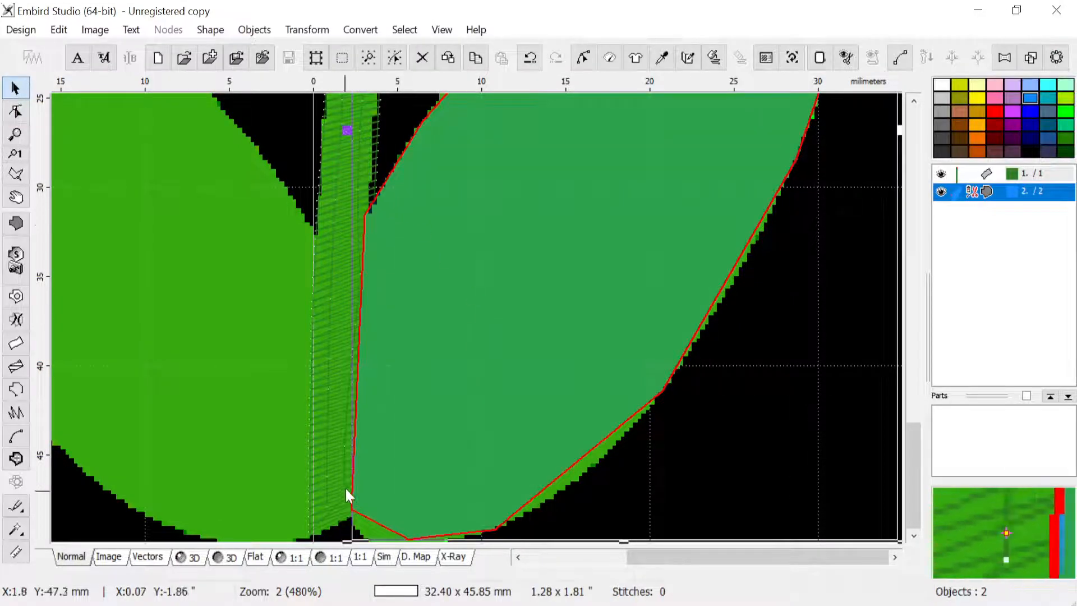
Step: Edit the right leaf's nodes, shift the lowest node inside the stem slightly, and accept the change
{"action": "left_click", "coordinate": [16, 112]}
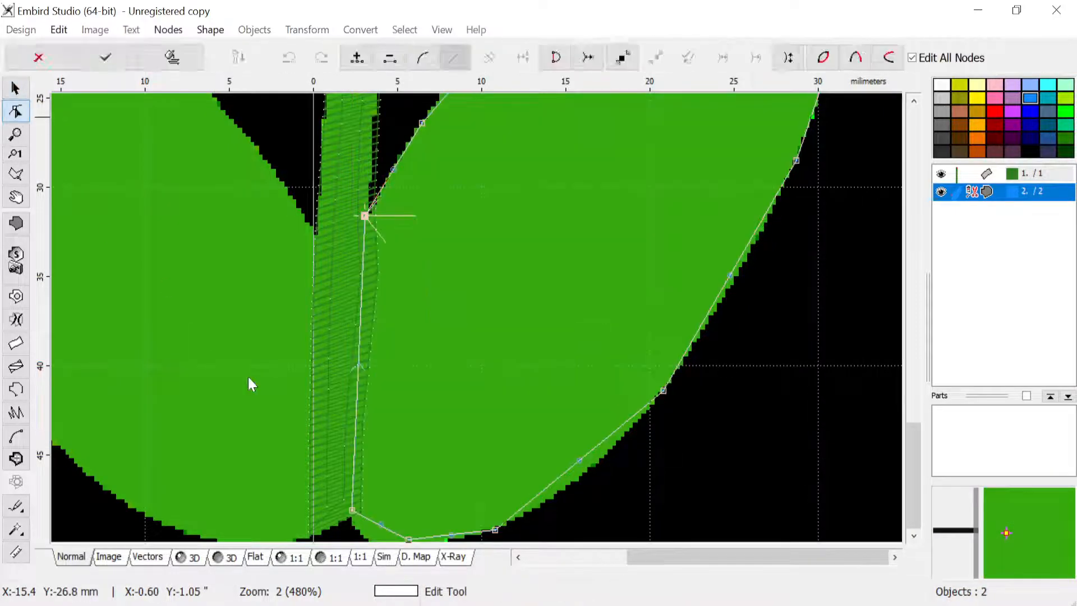
{"action": "left_click", "coordinate": [353, 512]}
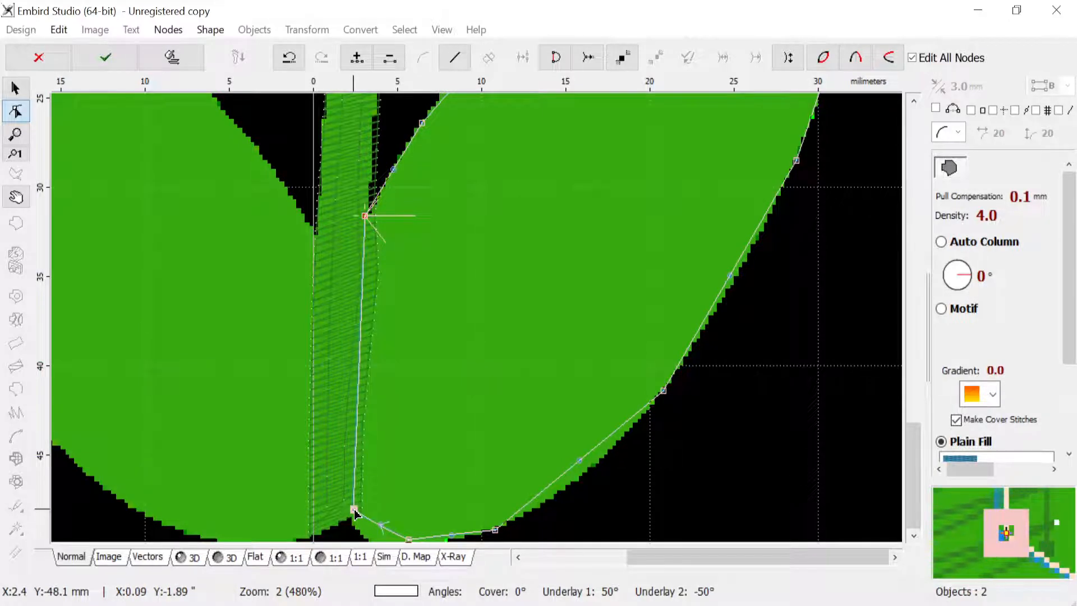
{"action": "left_click", "coordinate": [105, 56]}
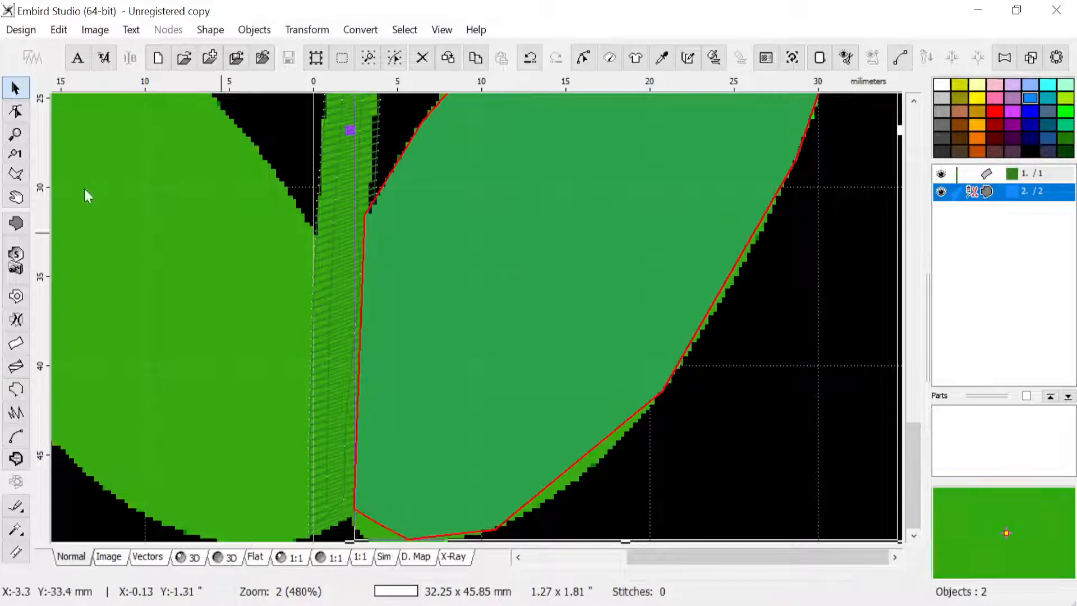
Step: Bend the right leaf's straight outline segments on the outer and upper edges to follow the image's curves, and accept the edit
{"action": "left_click", "coordinate": [15, 111]}
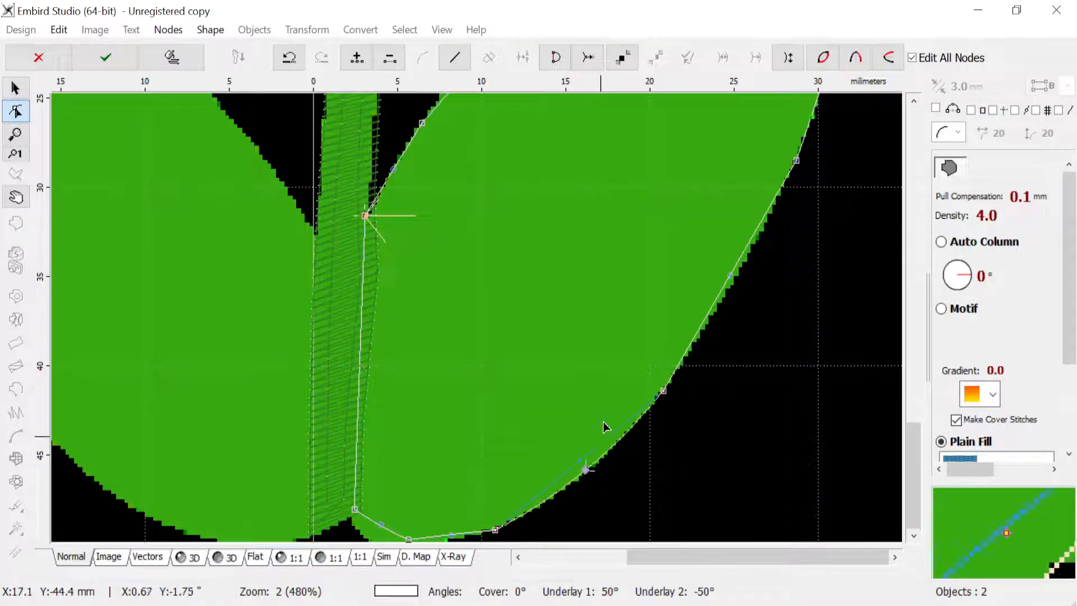
{"action": "scroll", "coordinate": [613, 397], "scroll_direction": "down", "scroll_amount": 1}
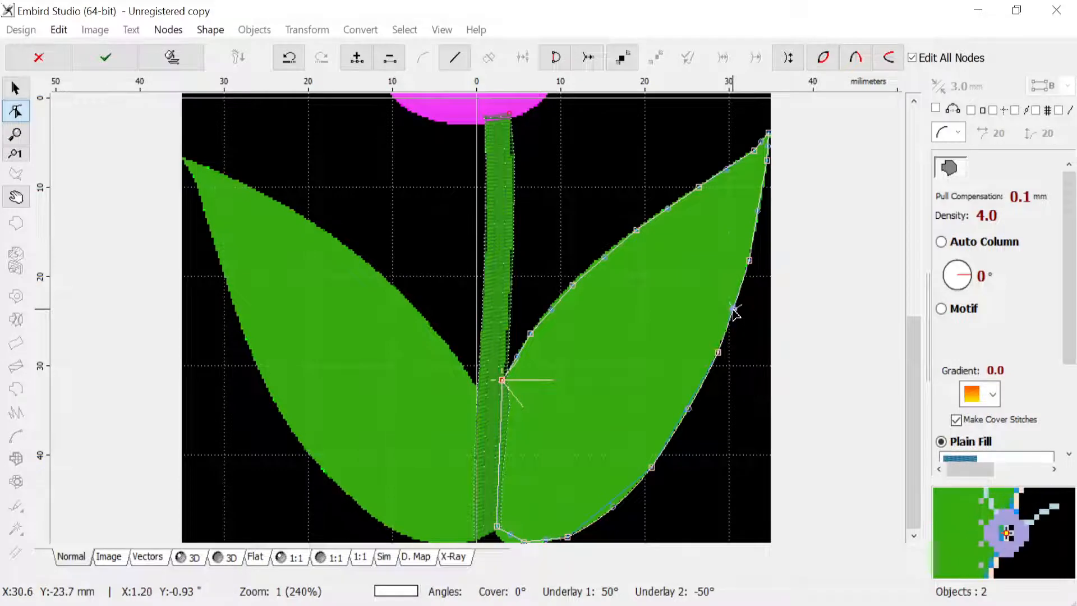
{"action": "scroll", "coordinate": [644, 257], "scroll_direction": "up", "scroll_amount": 1}
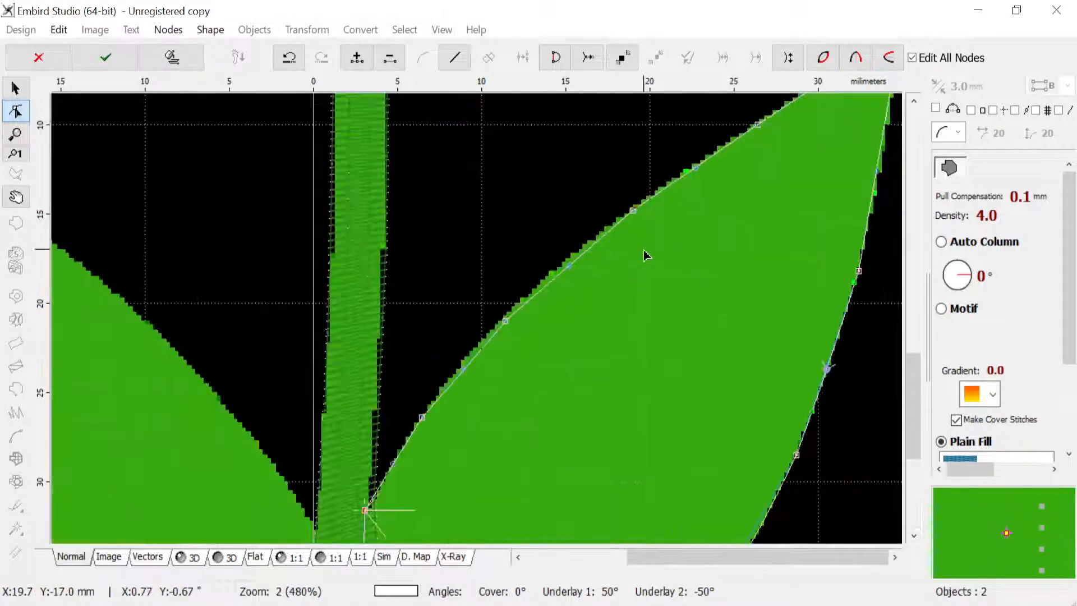
{"action": "left_click", "coordinate": [568, 263]}
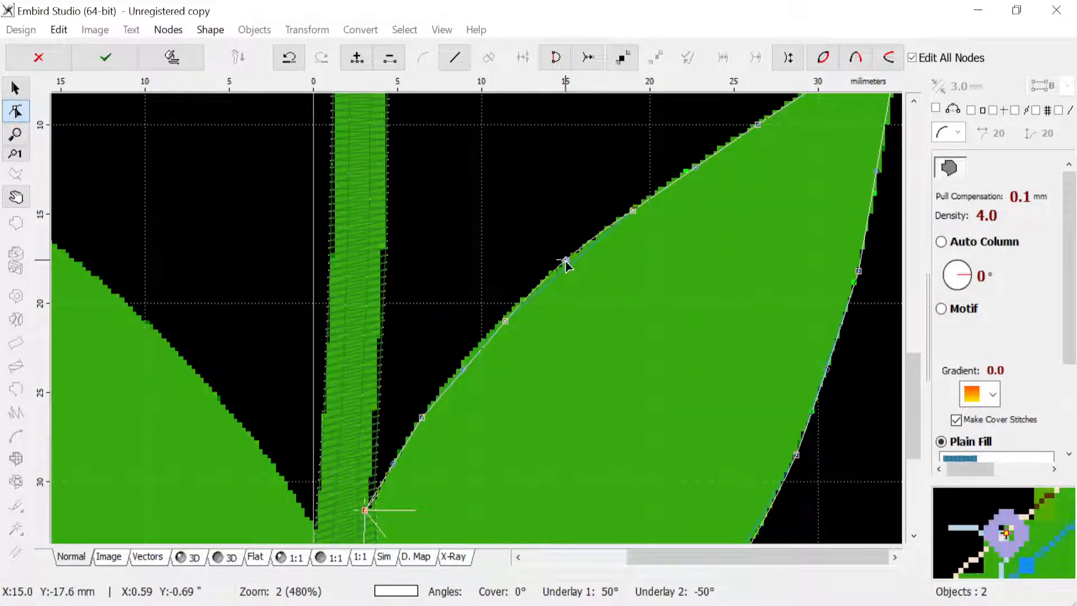
{"action": "left_click_drag", "start_coordinate": [465, 370], "coordinate": [464, 364]}
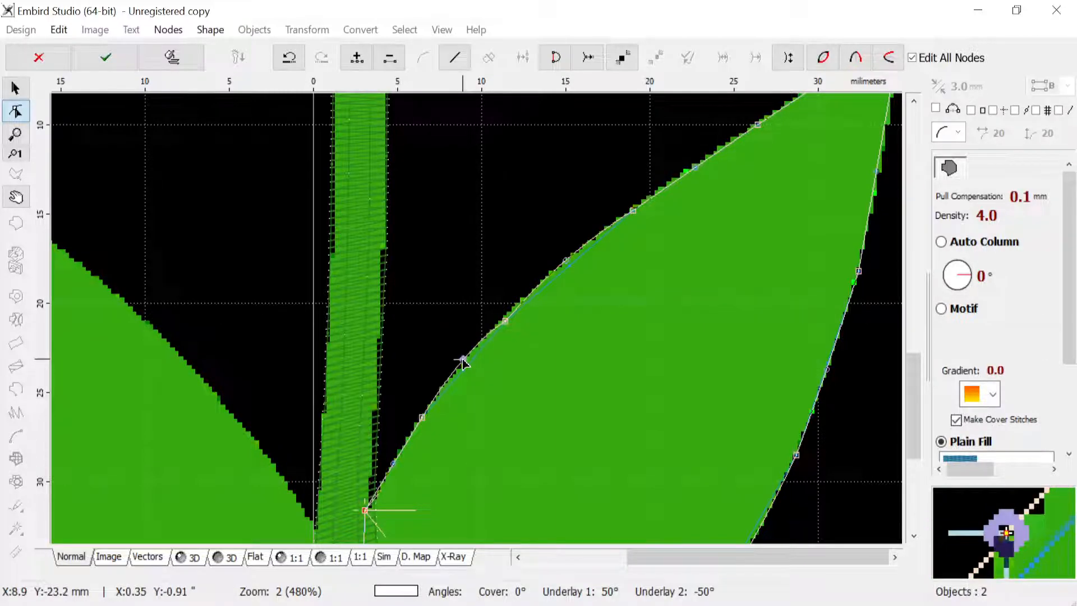
{"action": "left_click", "coordinate": [504, 320]}
{"action": "scroll", "coordinate": [601, 351], "scroll_direction": "down", "scroll_amount": 2}
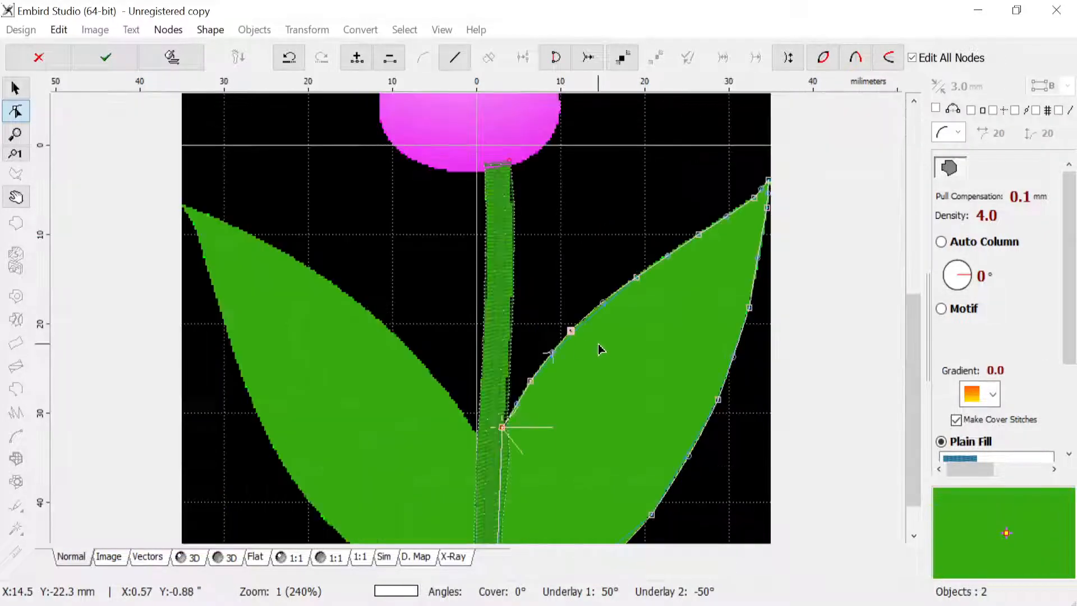
{"action": "left_click", "coordinate": [106, 57]}
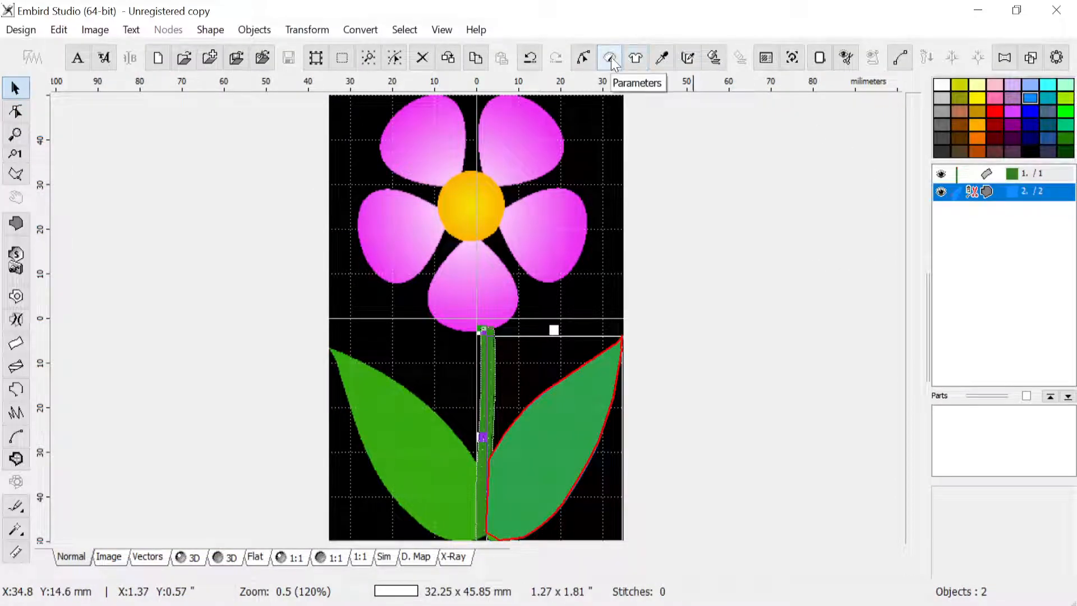
Step: Open the right leaf's parameters, keep Plain Fill with the Fill 1 pattern, and generate its stitches
{"action": "left_click", "coordinate": [610, 58]}
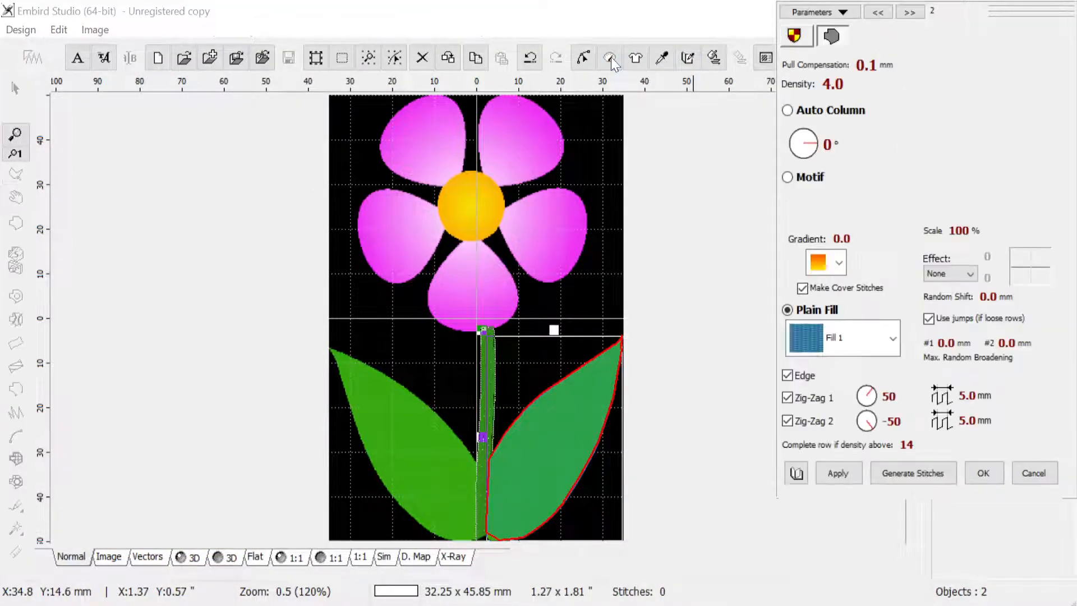
{"action": "left_click", "coordinate": [886, 350]}
{"action": "left_click", "coordinate": [886, 351]}
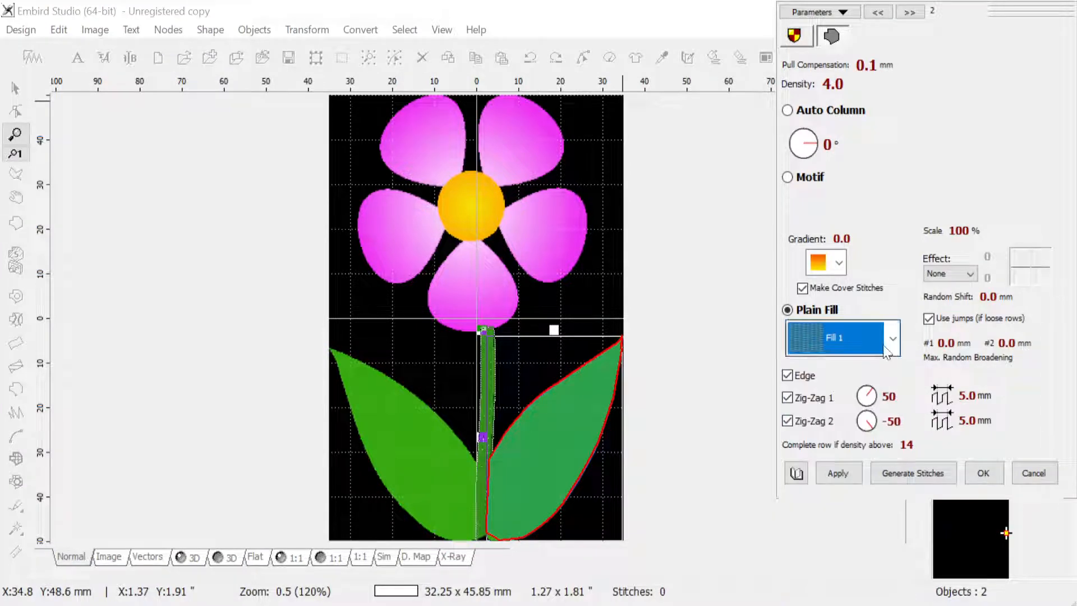
{"action": "left_click", "coordinate": [914, 473]}
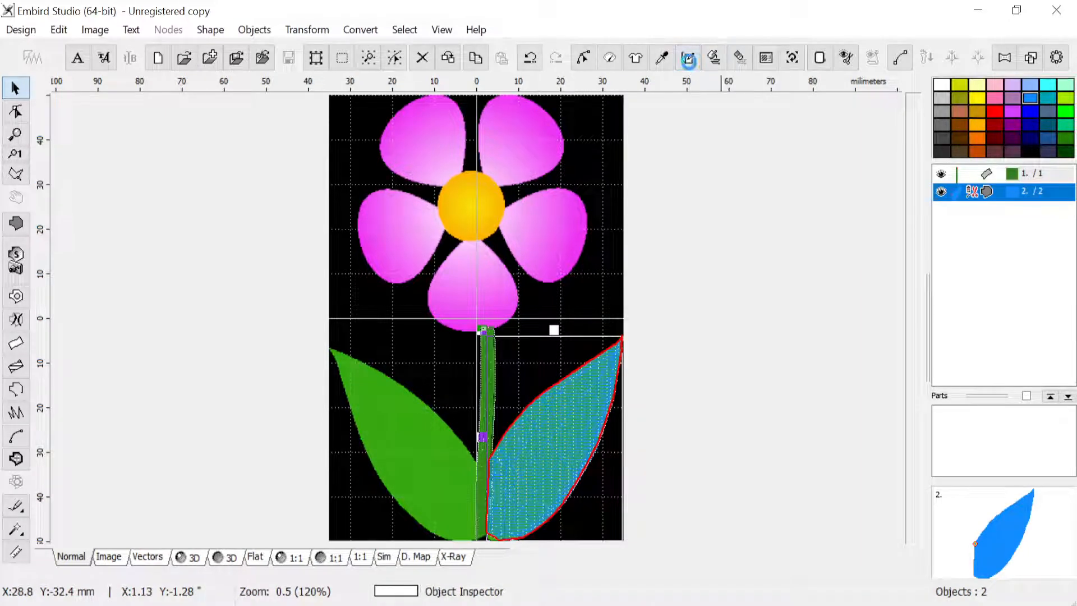
Step: Recolor the right leaf with 515 Moss Green from the Brother Embroidery catalog
{"action": "left_click", "coordinate": [688, 58]}
{"action": "key", "text": "Down"}
{"action": "key", "text": "Down"}
{"action": "key", "text": "Down"}
{"action": "key", "text": "Down"}
{"action": "key", "text": "Down"}
{"action": "key", "text": "Down"}
{"action": "key", "text": "Down"}
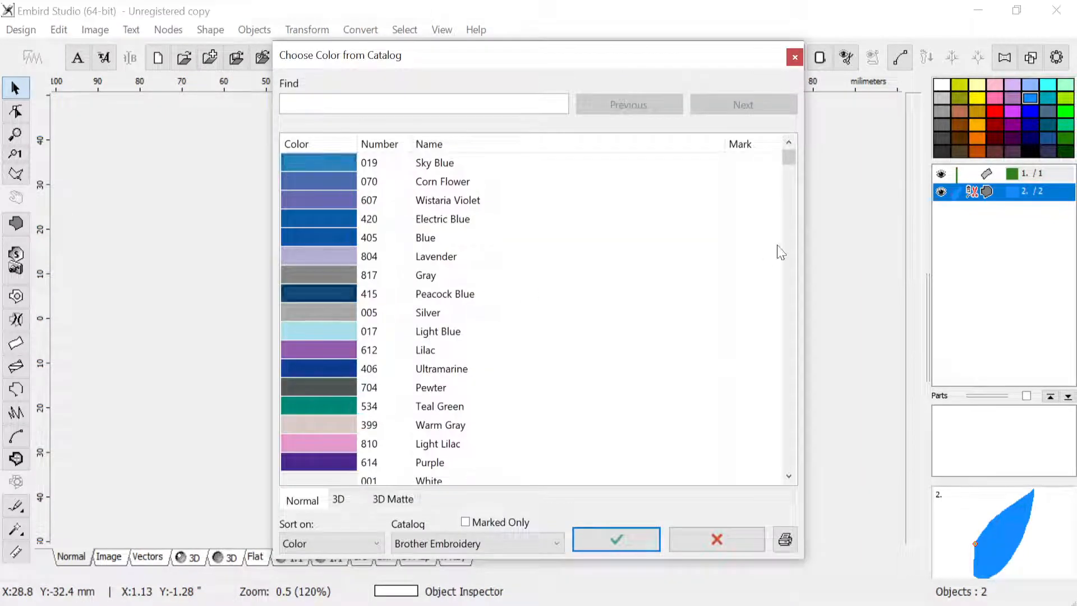
{"action": "left_click_drag", "start_coordinate": [789, 157], "coordinate": [803, 435]}
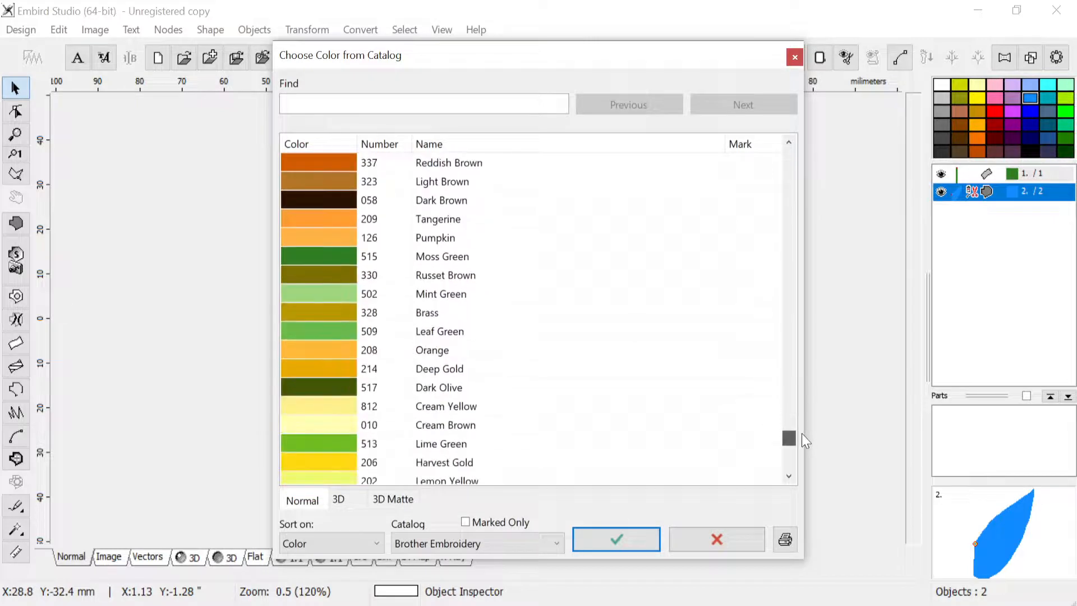
{"action": "left_click", "coordinate": [624, 530]}
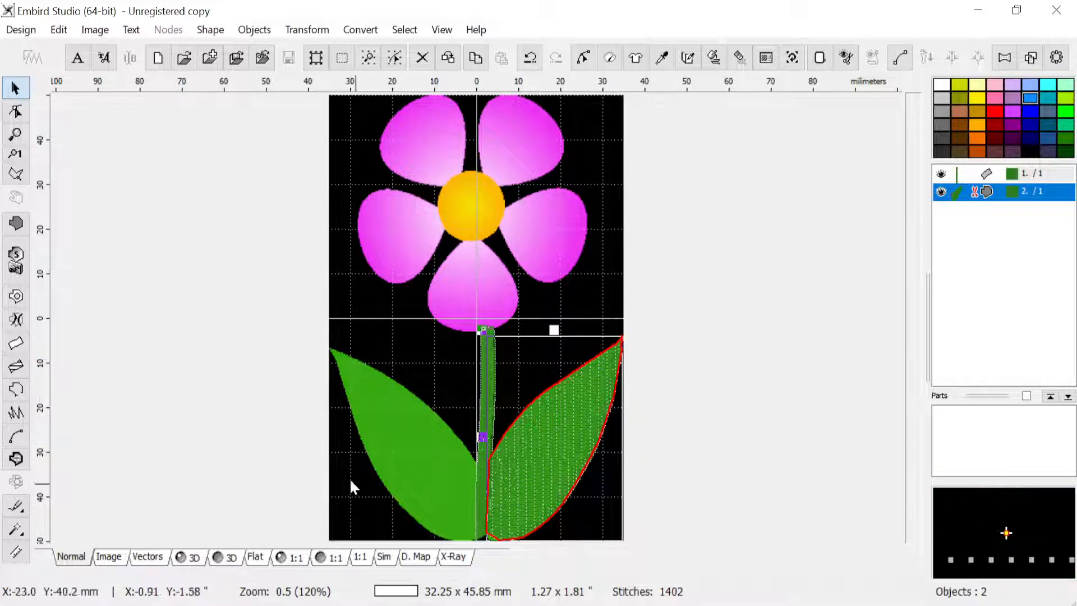
Step: Start a fill object for the left leaf, tracing its upper edge with nodes from just inside the stem out to the leaf tip
{"action": "left_click", "coordinate": [28, 231]}
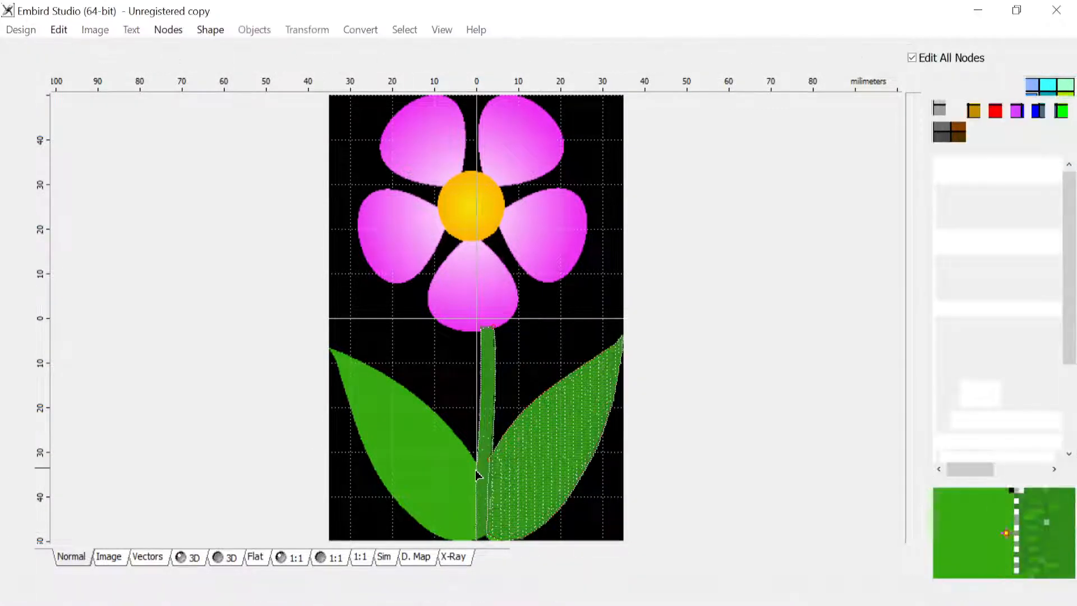
{"action": "scroll", "coordinate": [476, 475], "scroll_direction": "up", "scroll_amount": 3}
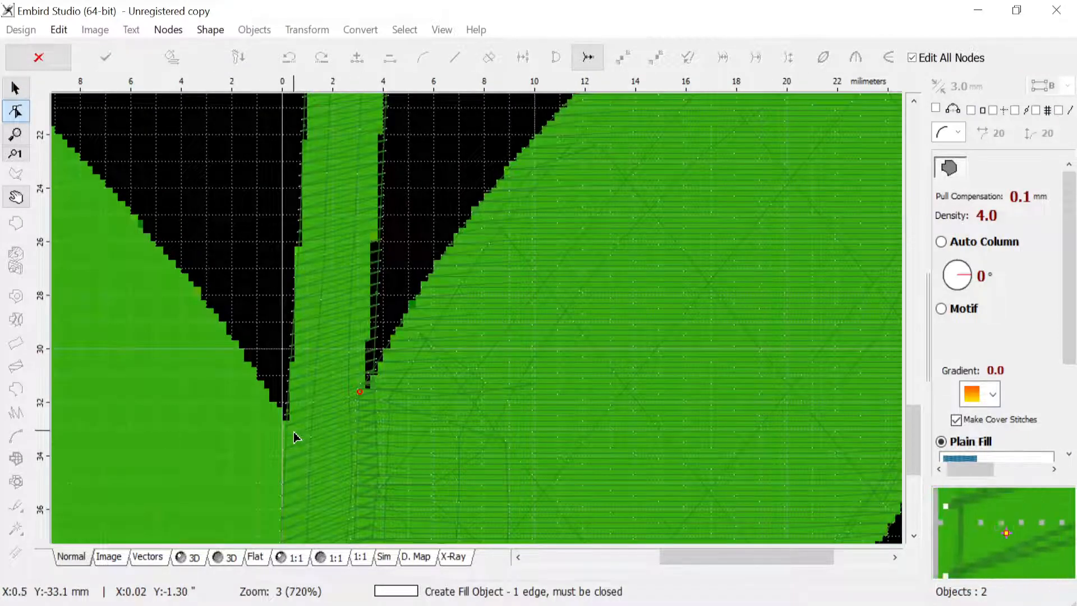
{"action": "left_click", "coordinate": [292, 431]}
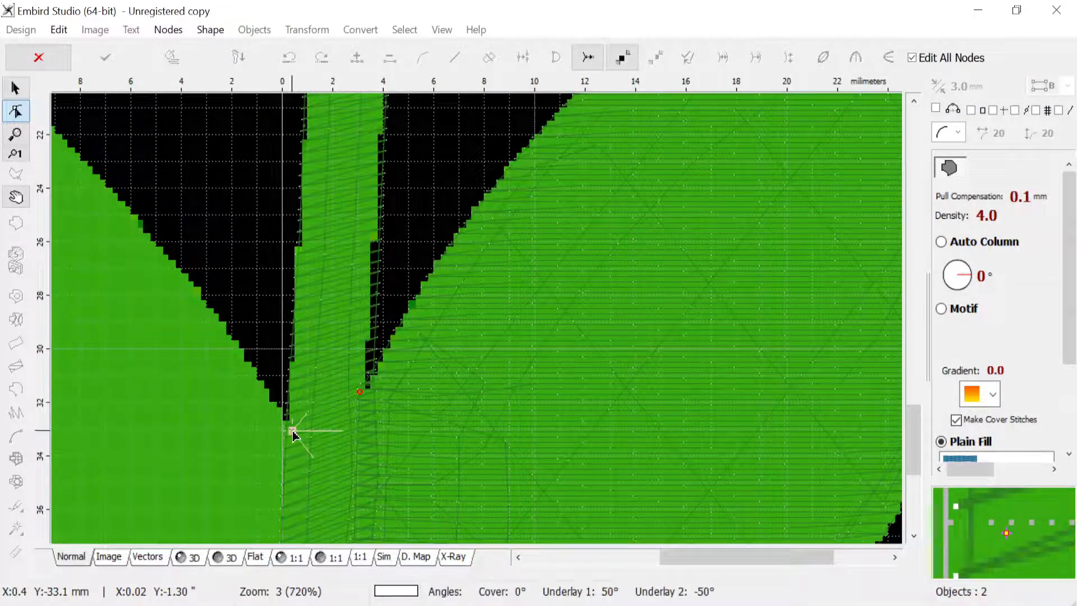
{"action": "left_click", "coordinate": [244, 357]}
{"action": "left_click", "coordinate": [145, 230]}
{"action": "scroll", "coordinate": [157, 229], "scroll_direction": "down", "scroll_amount": 2}
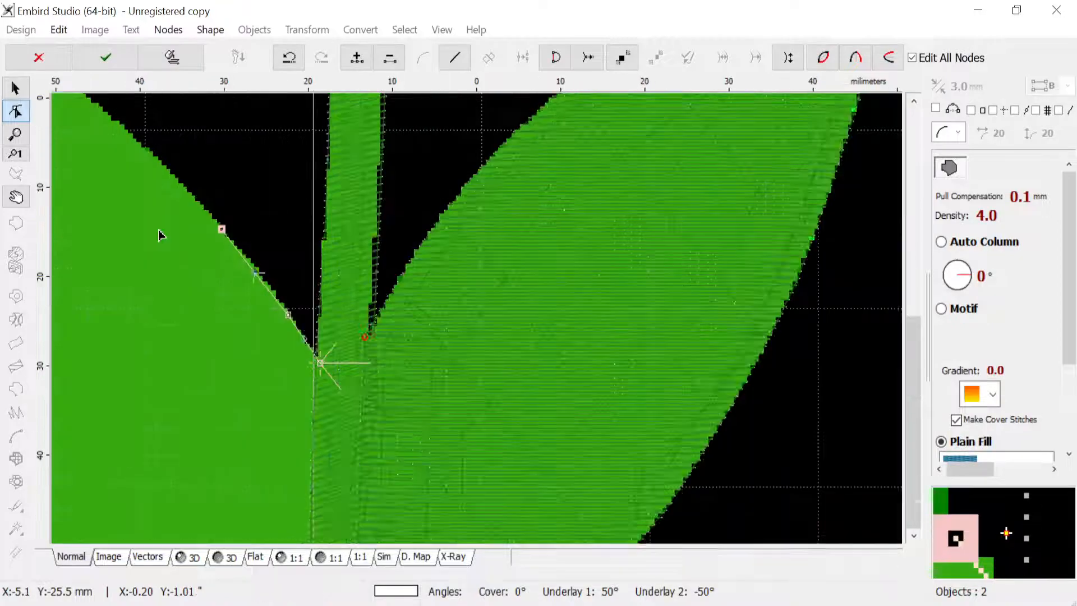
{"action": "left_click", "coordinate": [365, 260]}
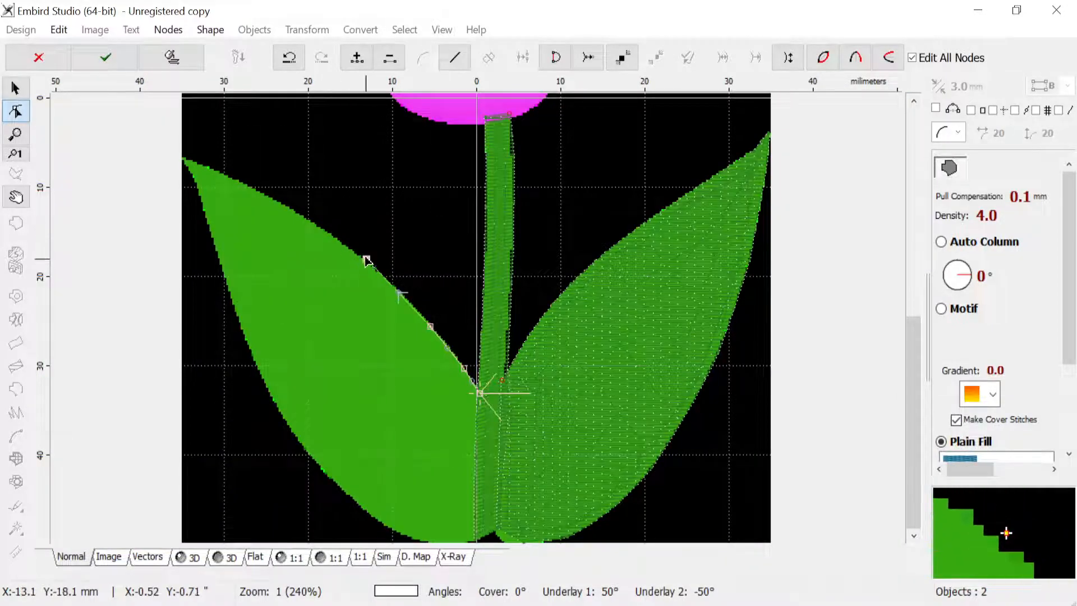
{"action": "left_click", "coordinate": [273, 200]}
{"action": "left_click", "coordinate": [222, 172]}
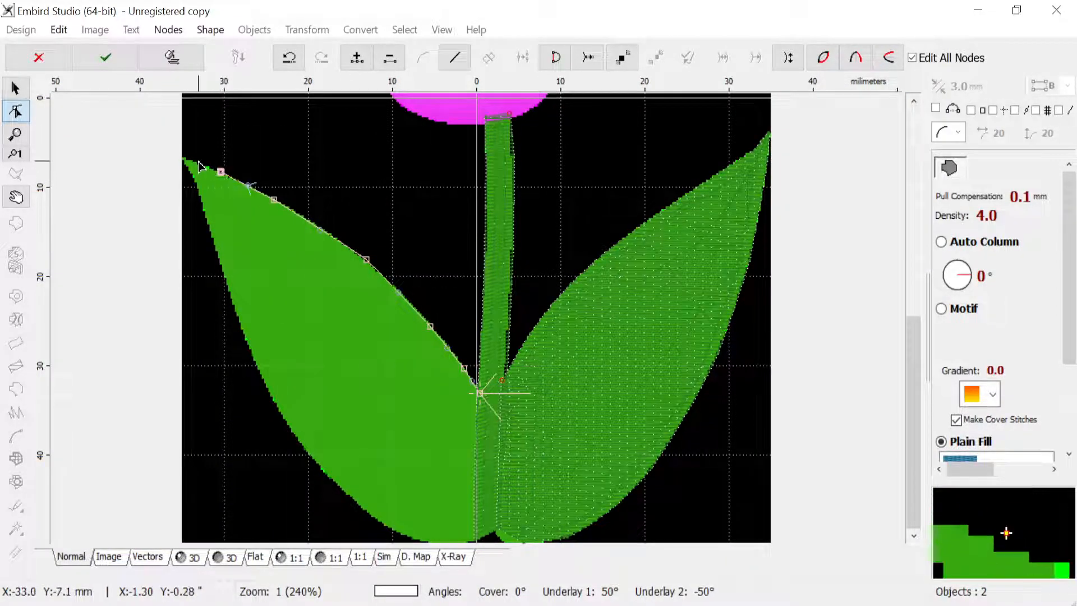
{"action": "left_click", "coordinate": [185, 160]}
Step: Trace the left leaf's outer edge with nodes from the tip around the base to just inside the stem, and finish the fill object
{"action": "left_click", "coordinate": [190, 174]}
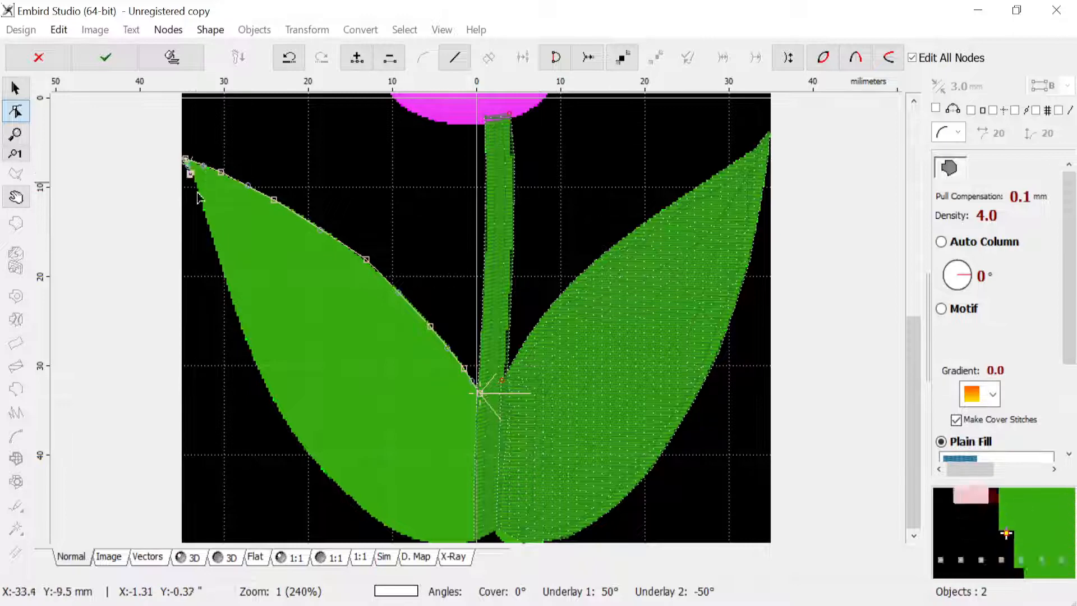
{"action": "left_click", "coordinate": [206, 224]}
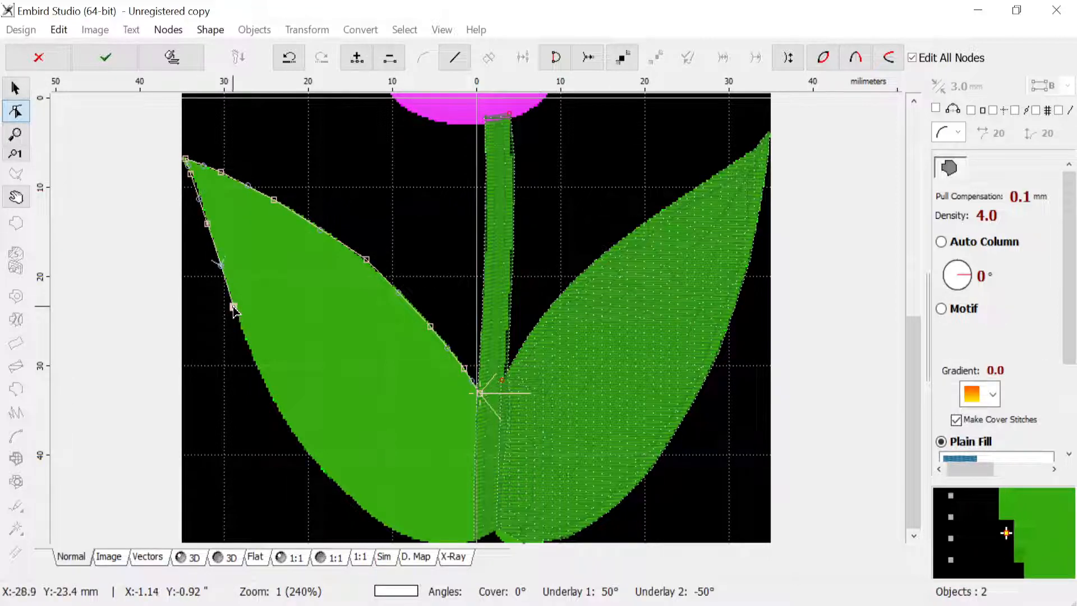
{"action": "left_click", "coordinate": [272, 397]}
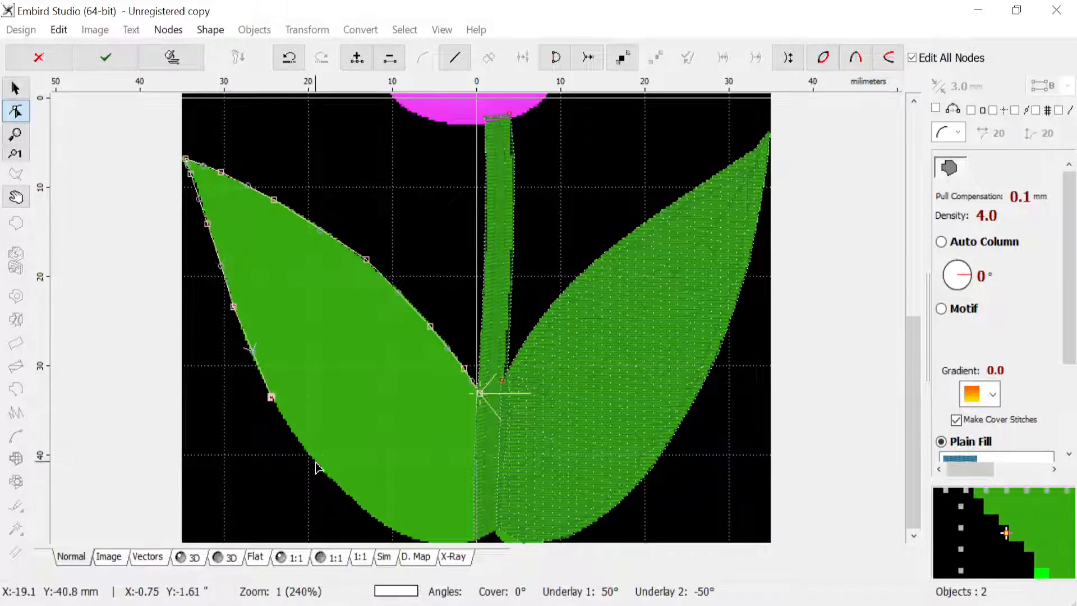
{"action": "left_click", "coordinate": [316, 462]}
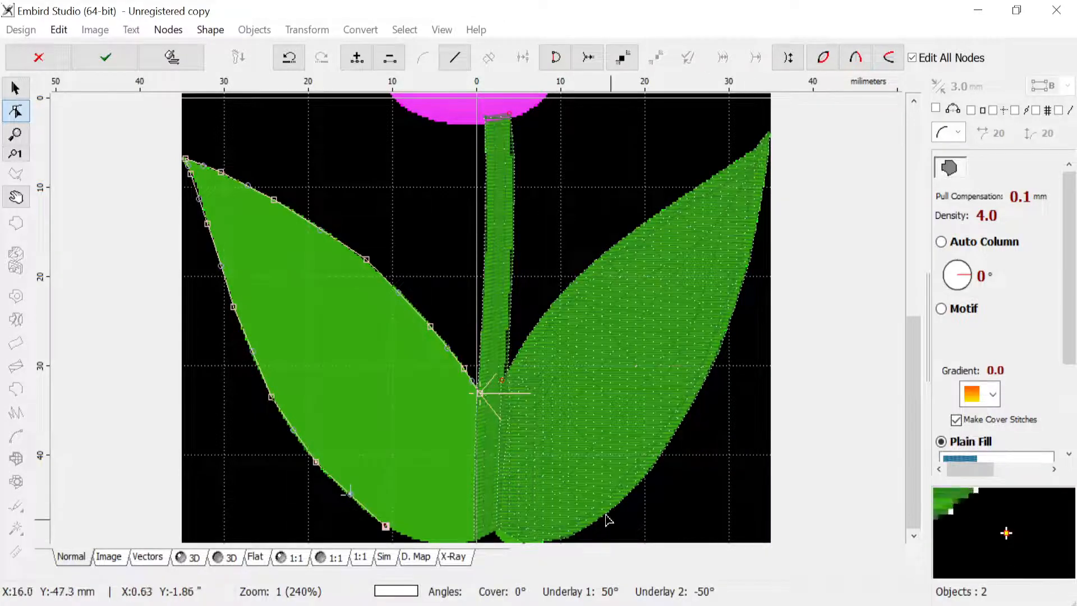
{"action": "scroll", "coordinate": [617, 510], "scroll_direction": "up", "scroll_amount": 2}
{"action": "left_click_drag", "start_coordinate": [920, 496], "coordinate": [920, 508]}
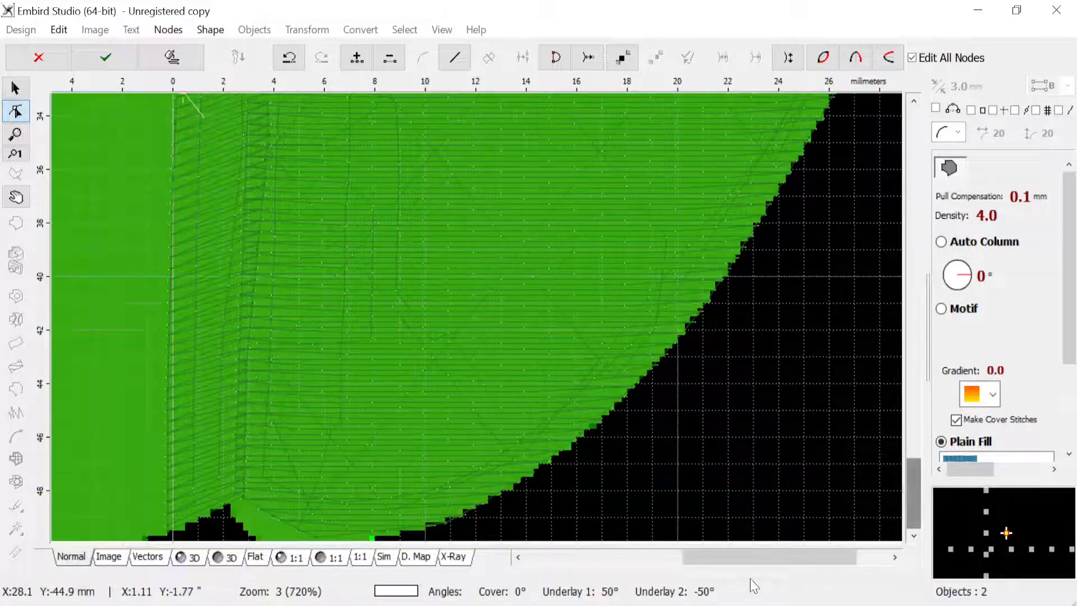
{"action": "left_click_drag", "start_coordinate": [752, 567], "coordinate": [678, 562]}
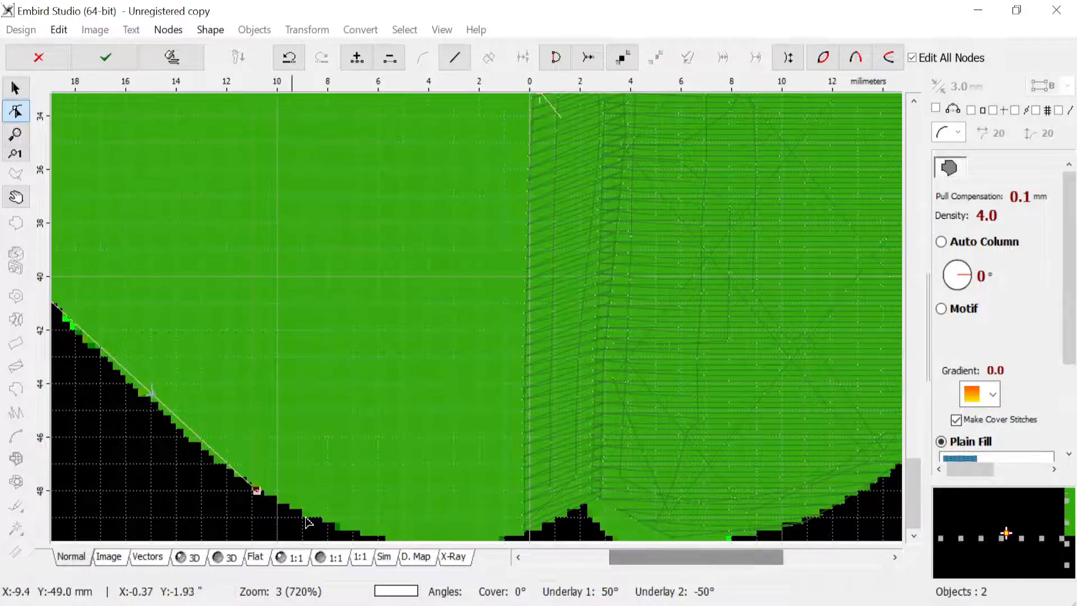
{"action": "left_click", "coordinate": [537, 523]}
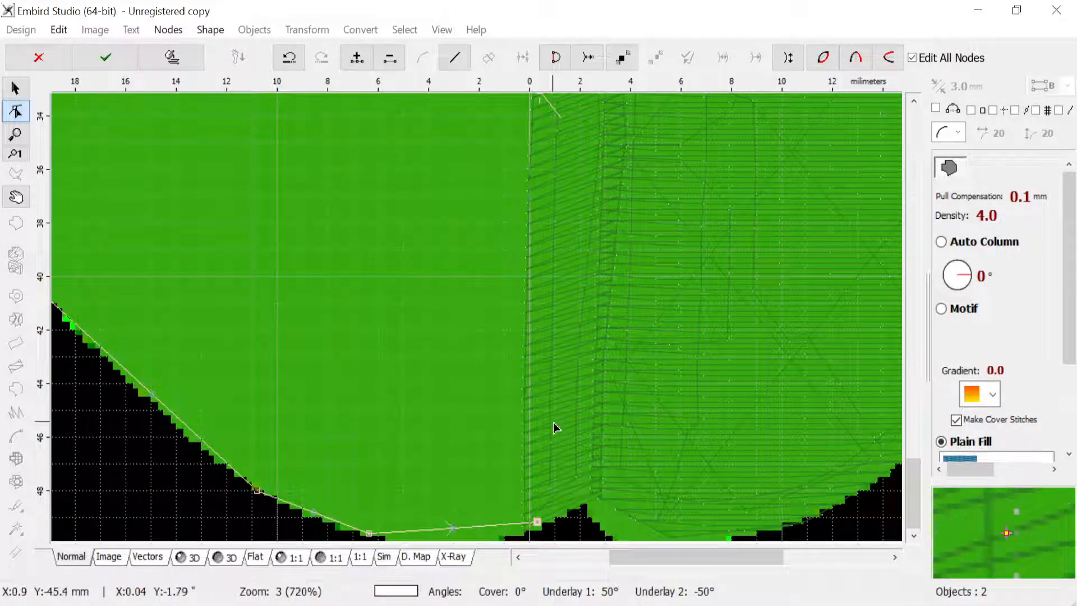
{"action": "key", "text": "Return"}
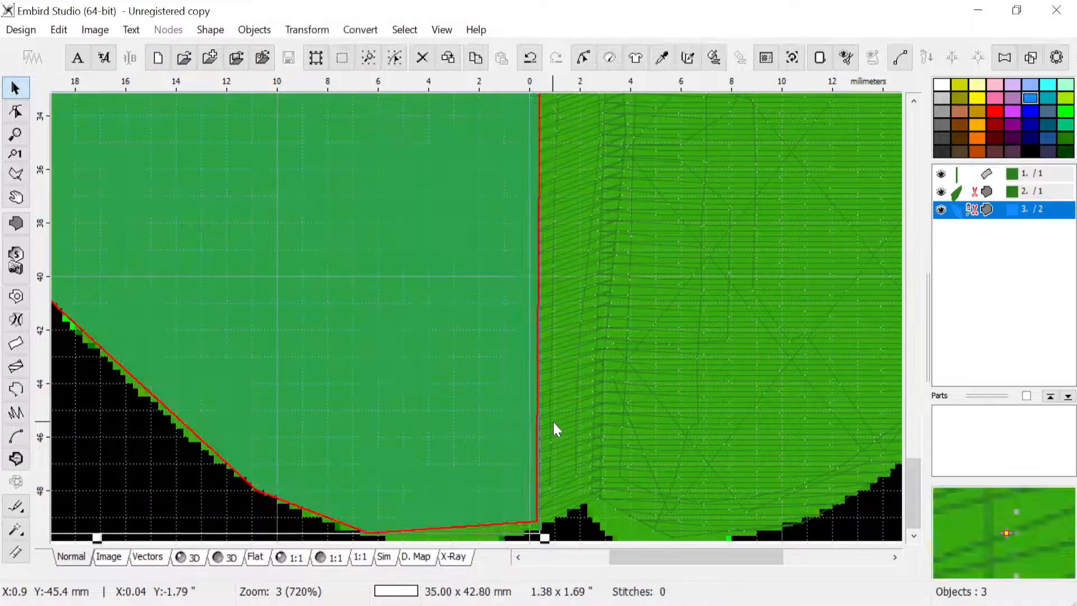
Step: Bend the straight outline segments on the left leaf's upper edge to follow the image's curve, and accept the edit
{"action": "scroll", "coordinate": [420, 305], "scroll_direction": "down", "scroll_amount": 3}
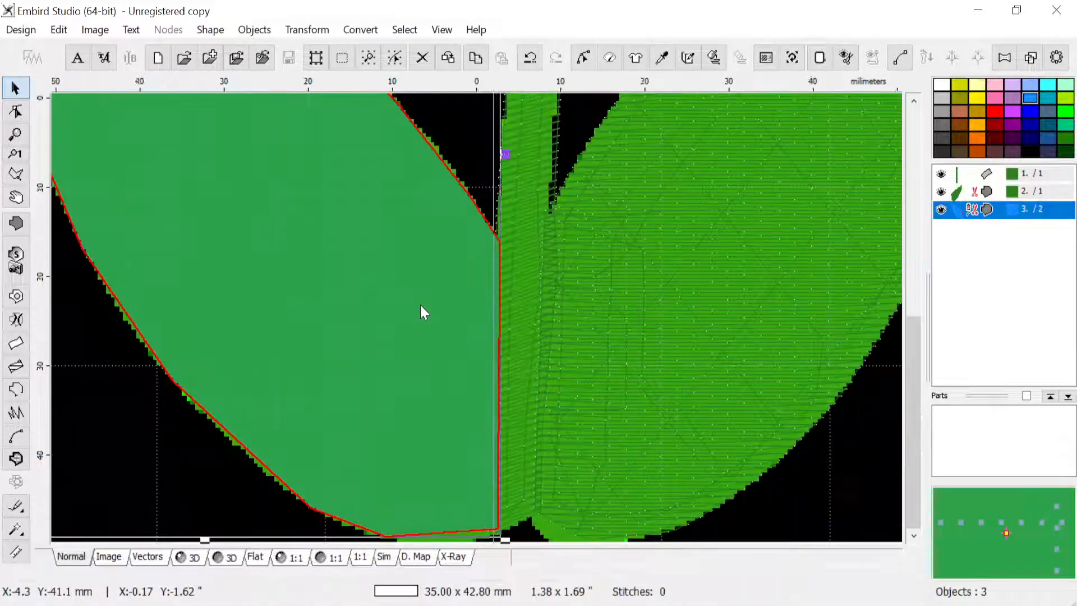
{"action": "scroll", "coordinate": [379, 440], "scroll_direction": "up", "scroll_amount": 1}
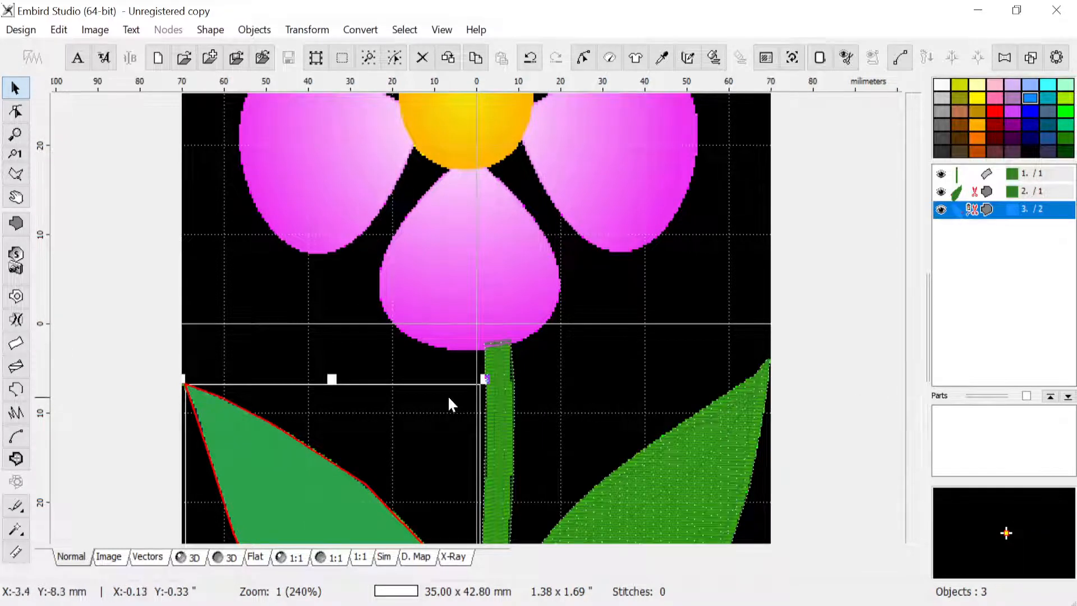
{"action": "scroll", "coordinate": [448, 403], "scroll_direction": "down", "scroll_amount": 1}
{"action": "scroll", "coordinate": [415, 462], "scroll_direction": "up", "scroll_amount": 1}
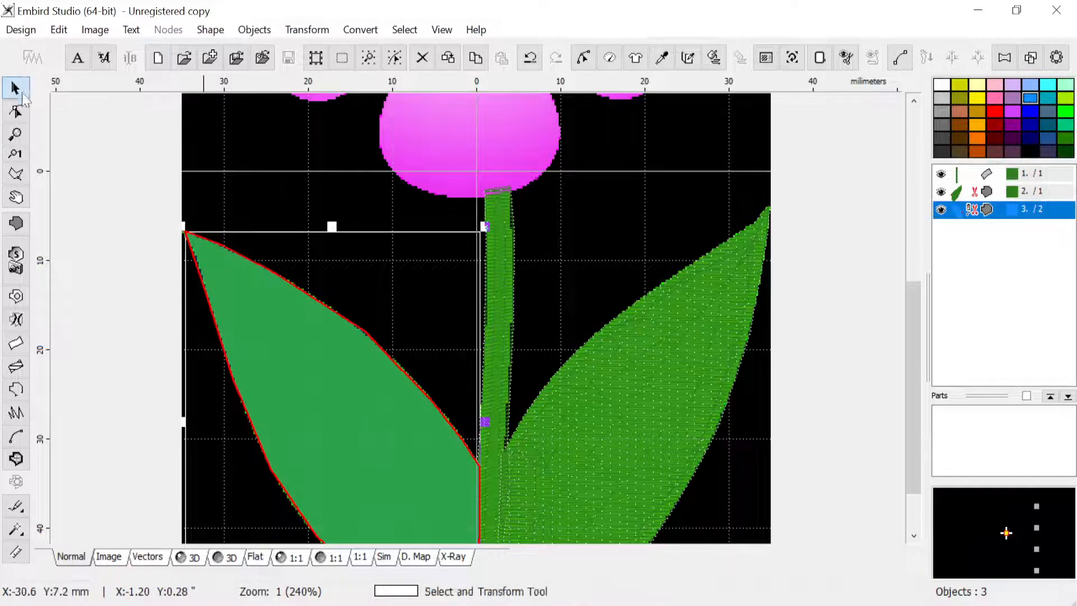
{"action": "left_click", "coordinate": [16, 115]}
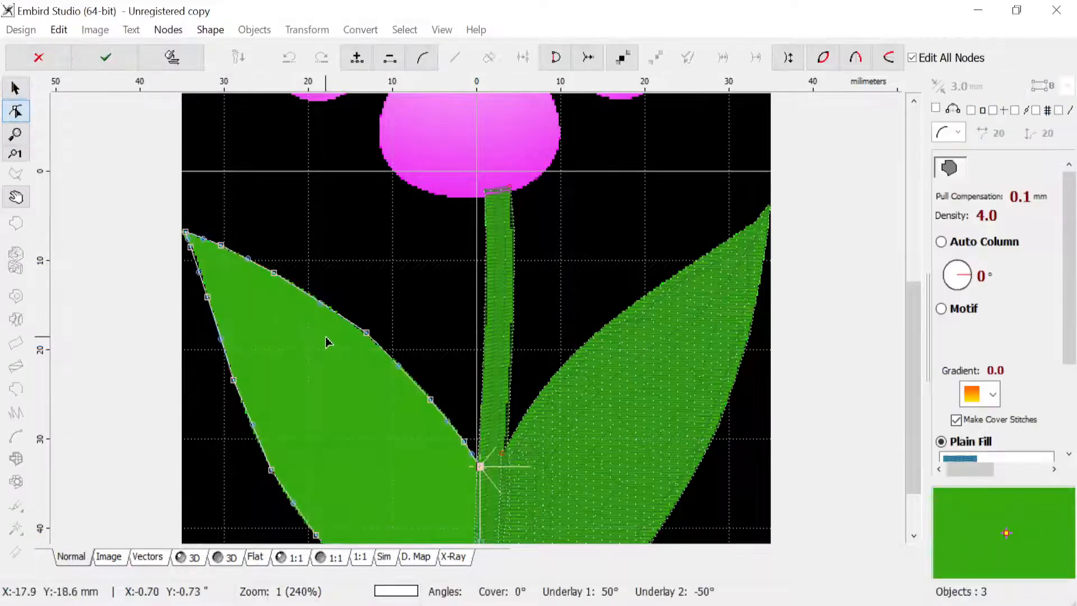
{"action": "scroll", "coordinate": [334, 345], "scroll_direction": "up", "scroll_amount": 1}
{"action": "left_click", "coordinate": [268, 323]}
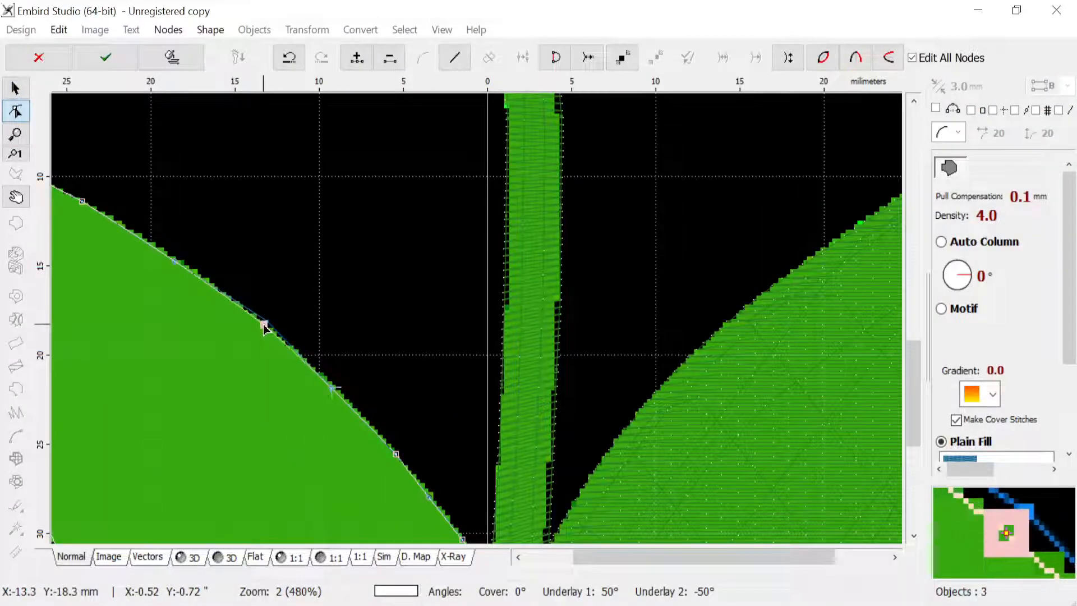
{"action": "left_click_drag", "start_coordinate": [334, 389], "coordinate": [337, 389]}
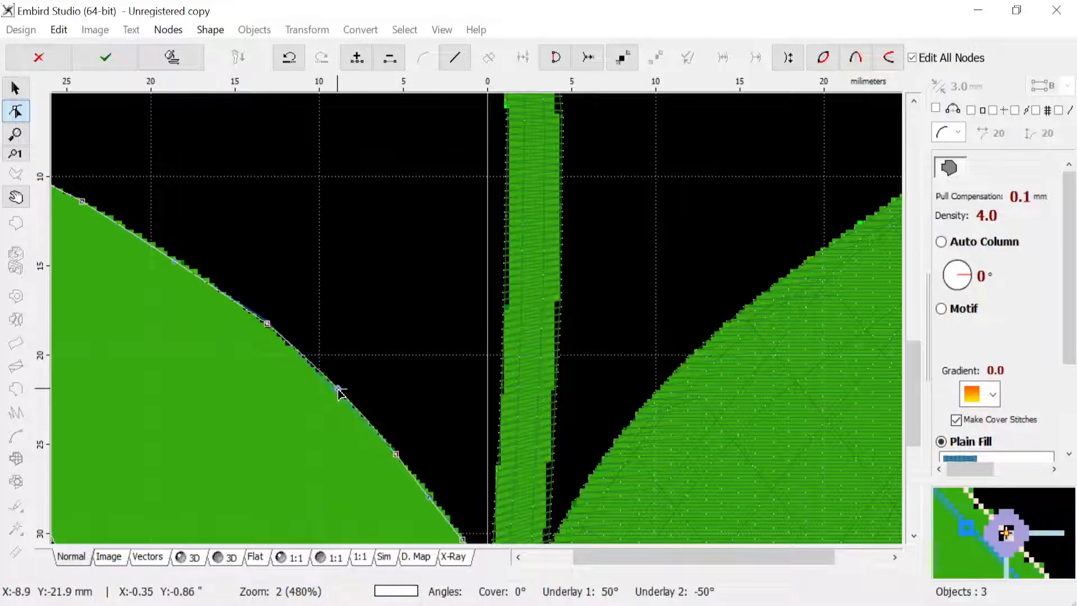
{"action": "left_click", "coordinate": [176, 257]}
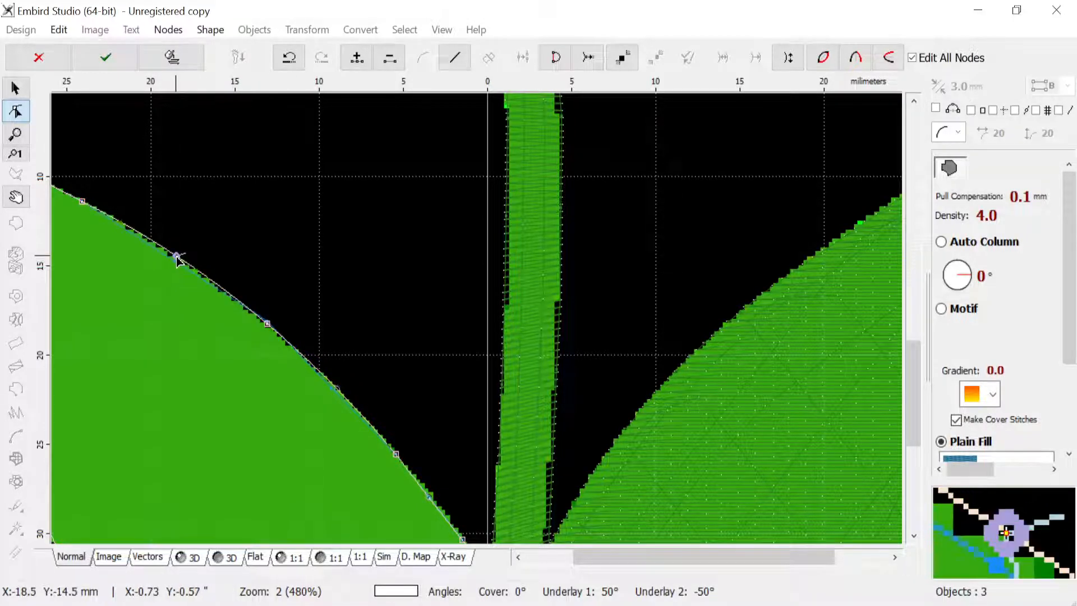
{"action": "scroll", "coordinate": [238, 274], "scroll_direction": "down", "scroll_amount": 2}
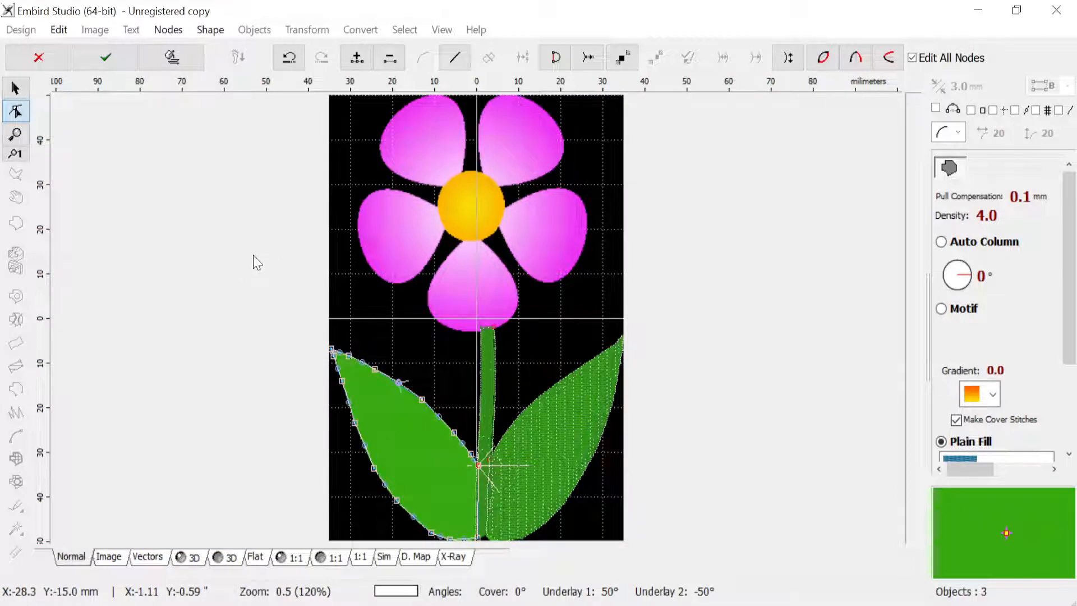
{"action": "left_click", "coordinate": [90, 60]}
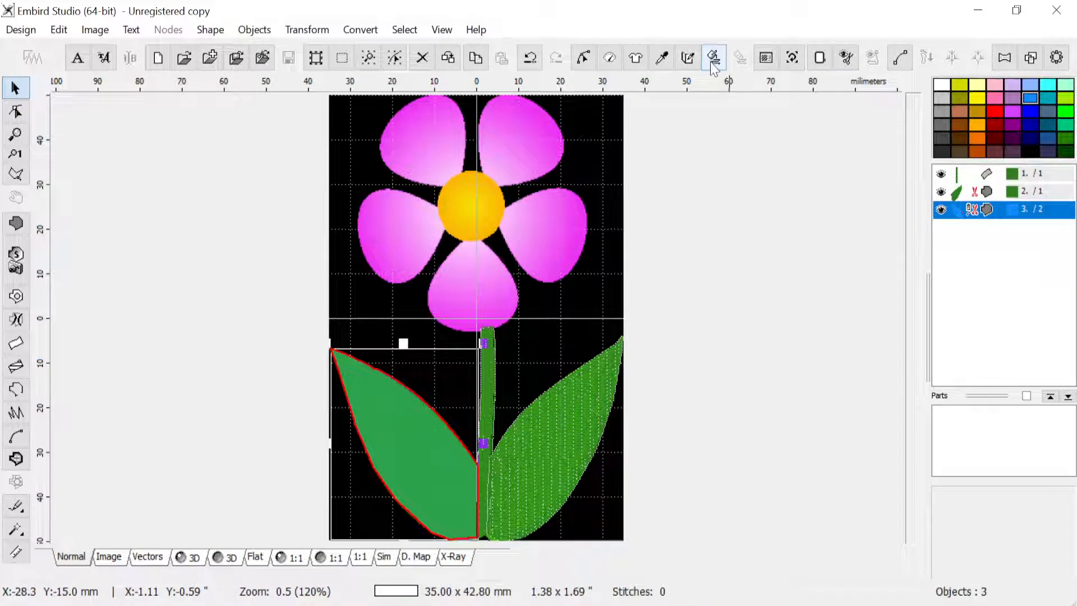
Step: Generate the left leaf's Plain Fill stitches with the Fill 1 pattern, and recolor it with 515 Moss Green from the Brother Embroidery catalog
{"action": "left_click", "coordinate": [610, 58]}
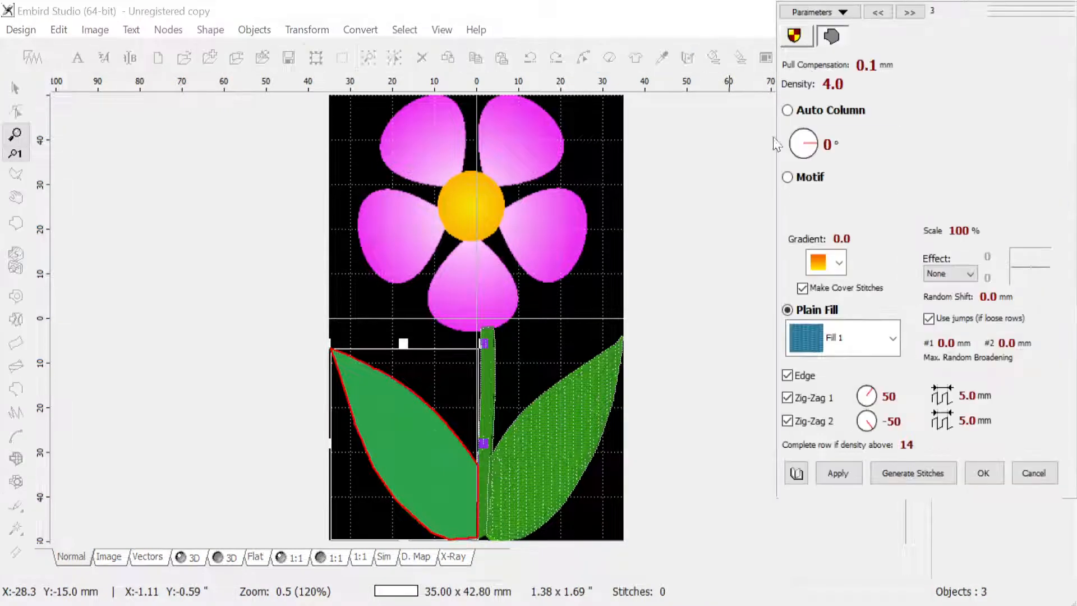
{"action": "left_click", "coordinate": [922, 481]}
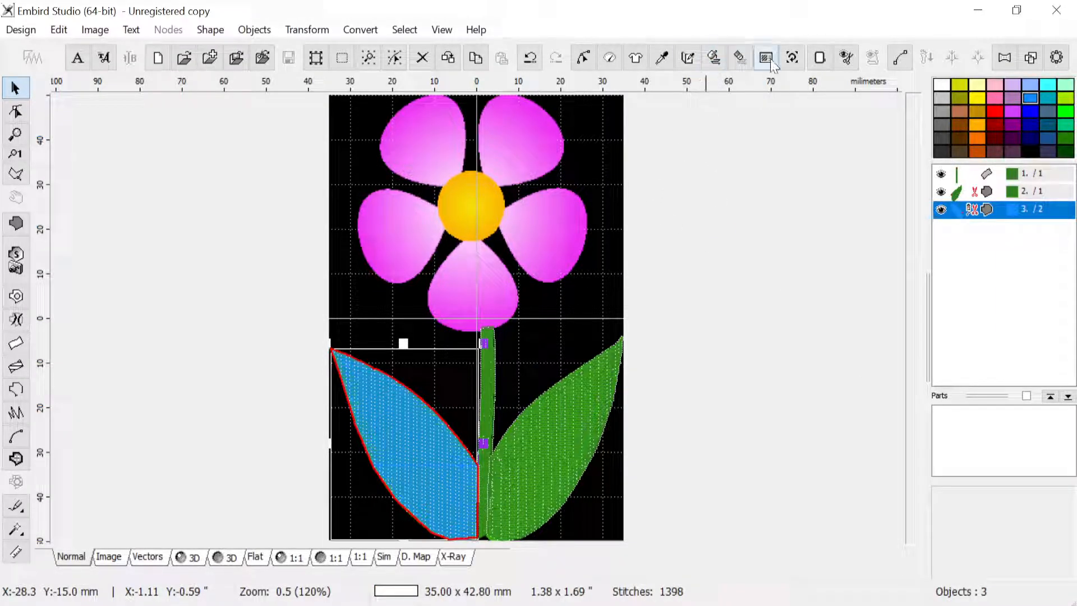
{"action": "left_click", "coordinate": [689, 57]}
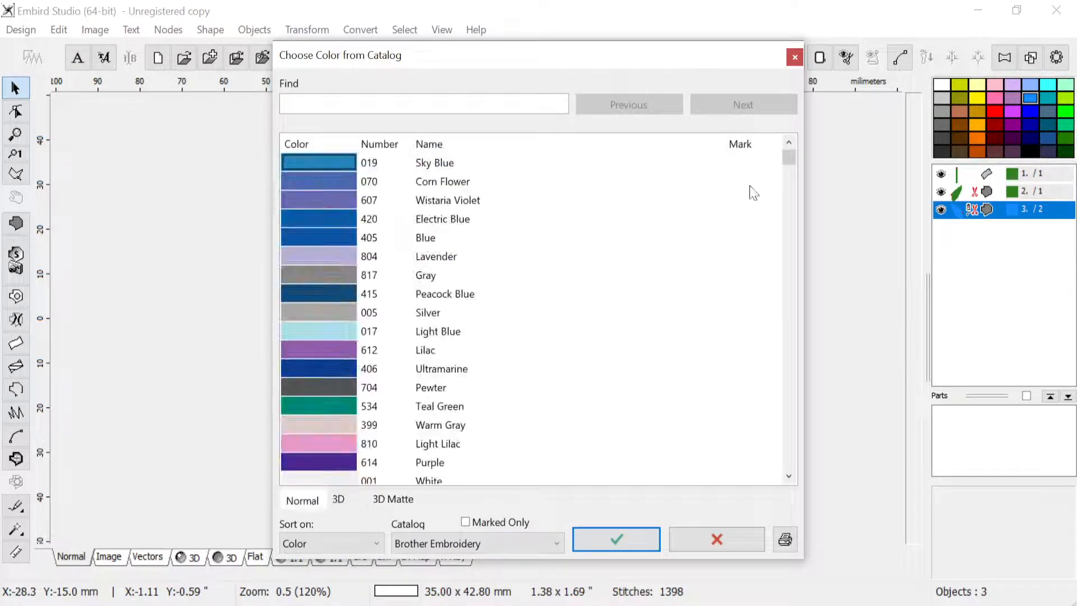
{"action": "left_click_drag", "start_coordinate": [791, 158], "coordinate": [784, 396]}
{"action": "left_click", "coordinate": [451, 370]}
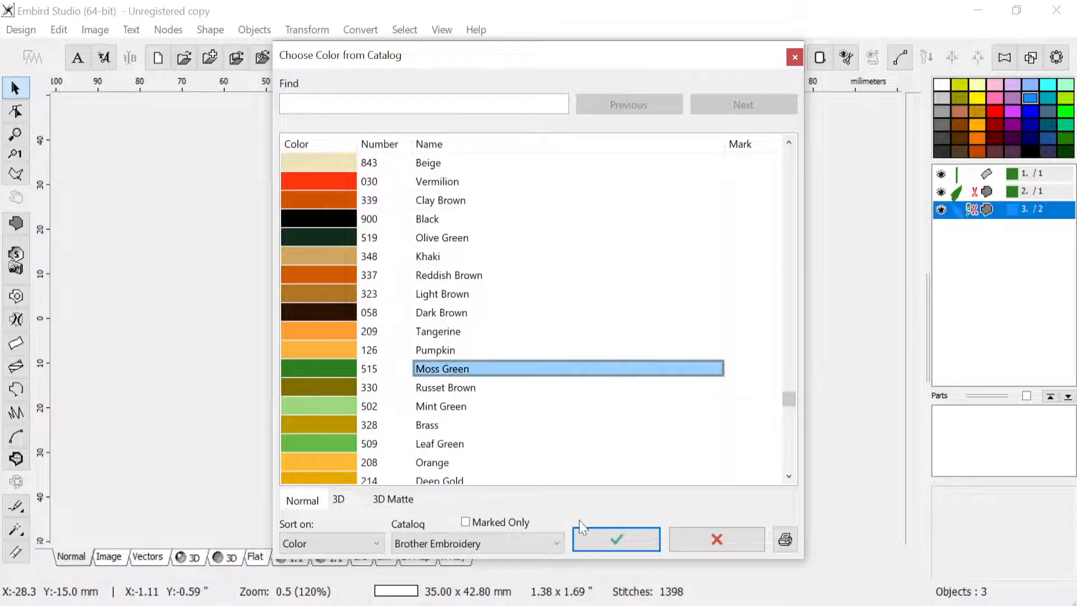
{"action": "left_click", "coordinate": [605, 540]}
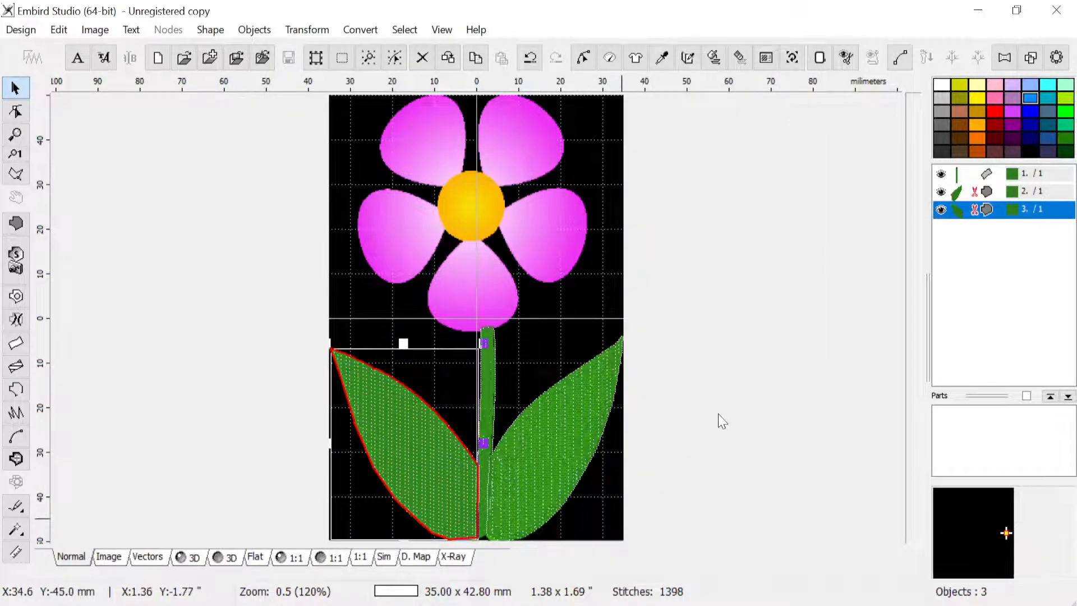
{"action": "left_click", "coordinate": [570, 285]}
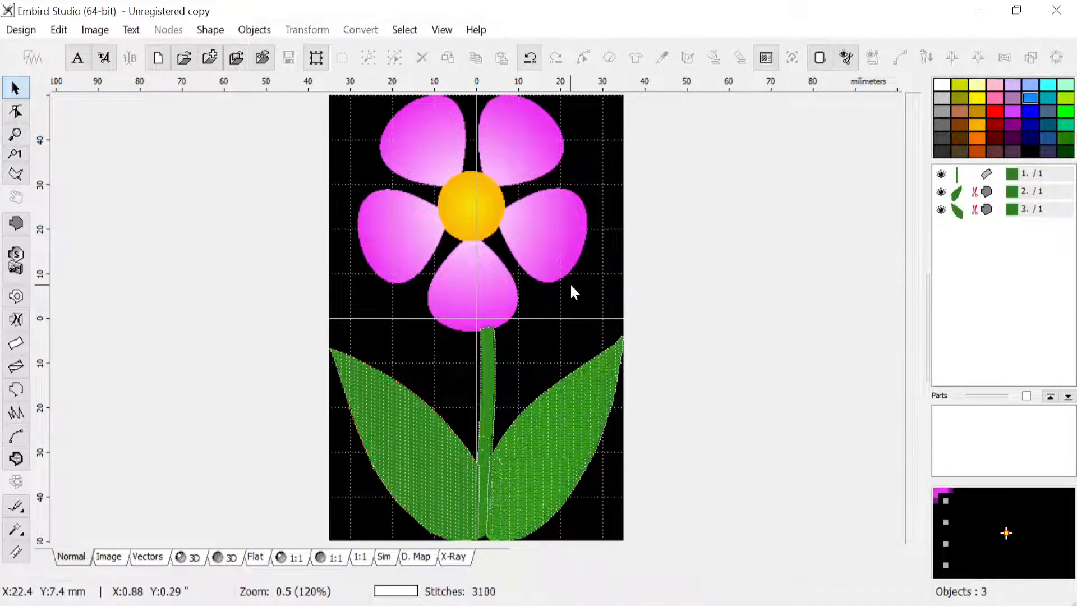
Step: Open the right leaf for node editing, accept its shape, and regenerate its stitches with the existing parameters
{"action": "left_click", "coordinate": [576, 437]}
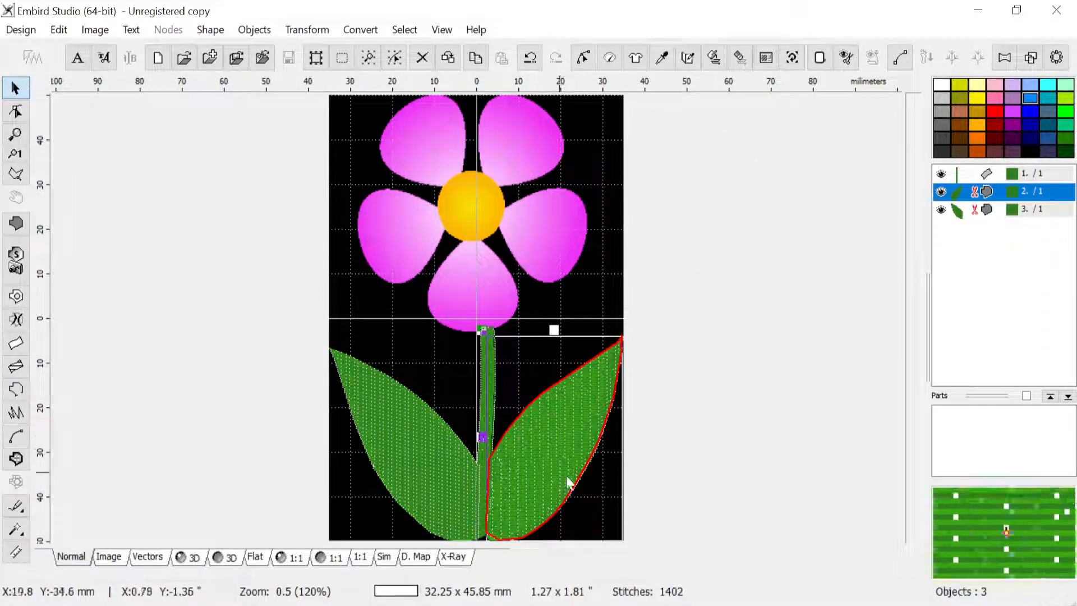
{"action": "left_click", "coordinate": [15, 112]}
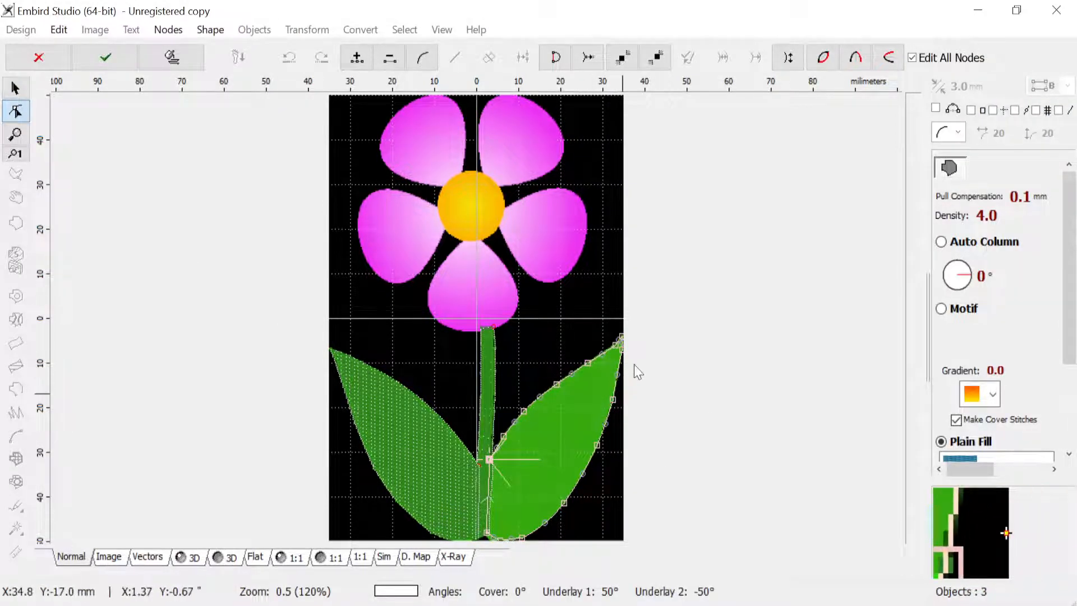
{"action": "left_click", "coordinate": [106, 57]}
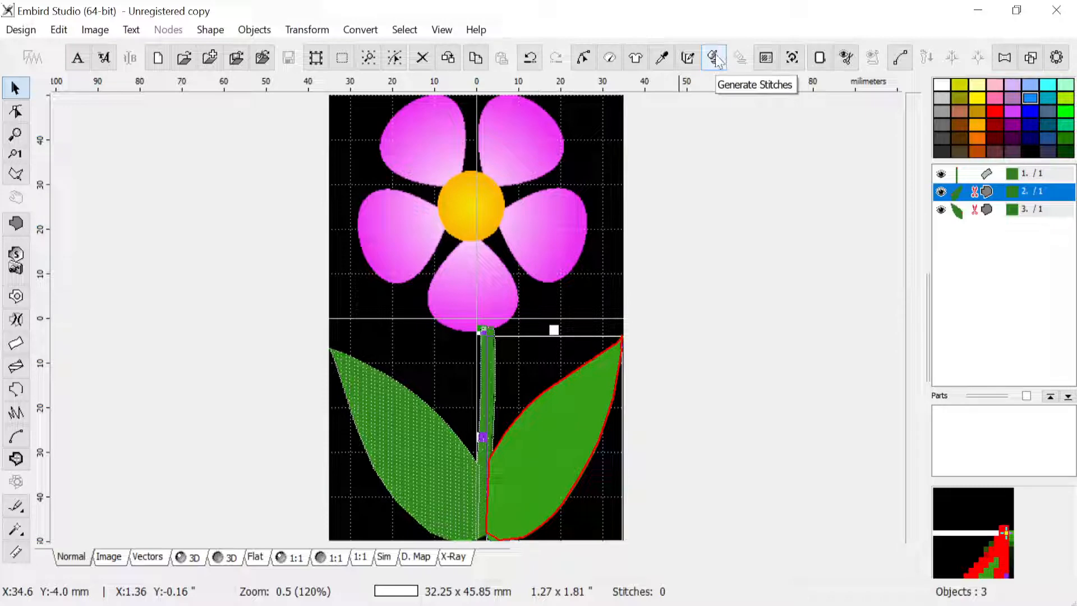
{"action": "left_click", "coordinate": [609, 59]}
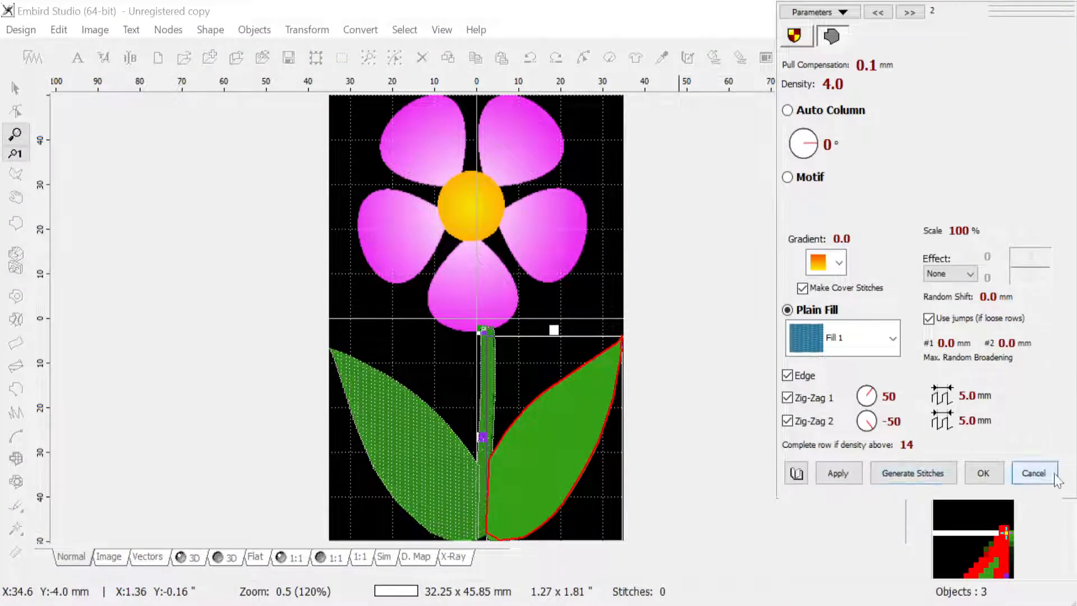
{"action": "left_click", "coordinate": [1054, 476]}
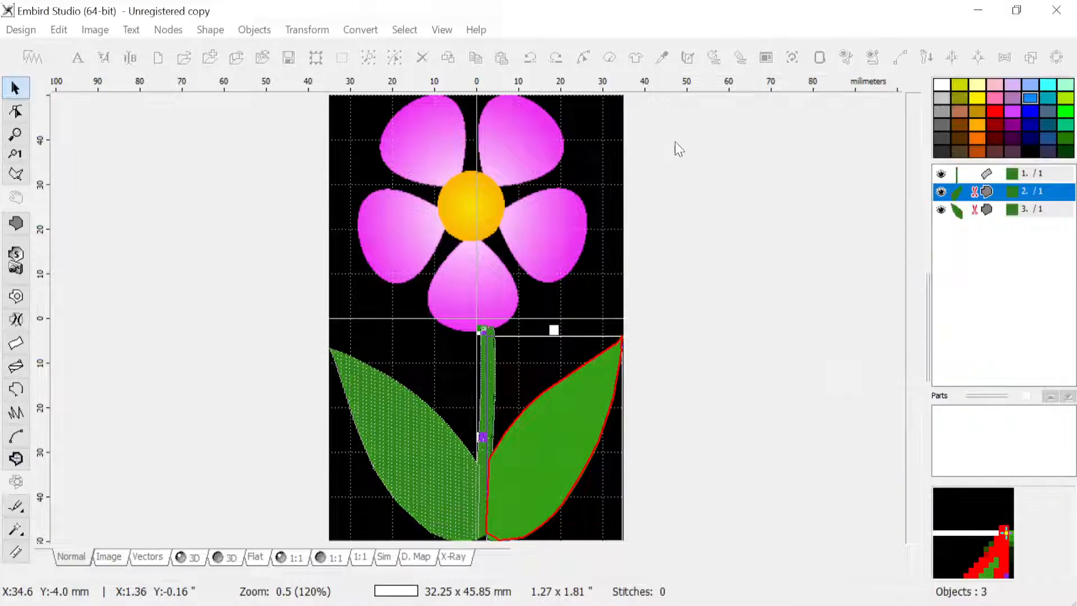
{"action": "left_click", "coordinate": [712, 59]}
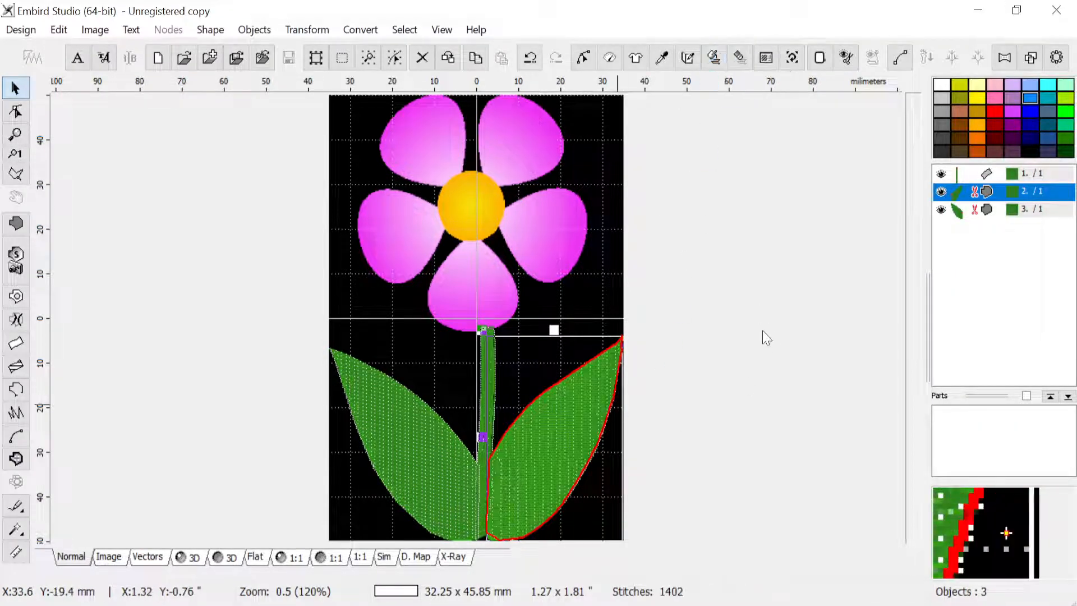
Step: Examine the stem and both leaves in the 3D stitch preview, and return to the normal view with the image
{"action": "left_click", "coordinate": [191, 558]}
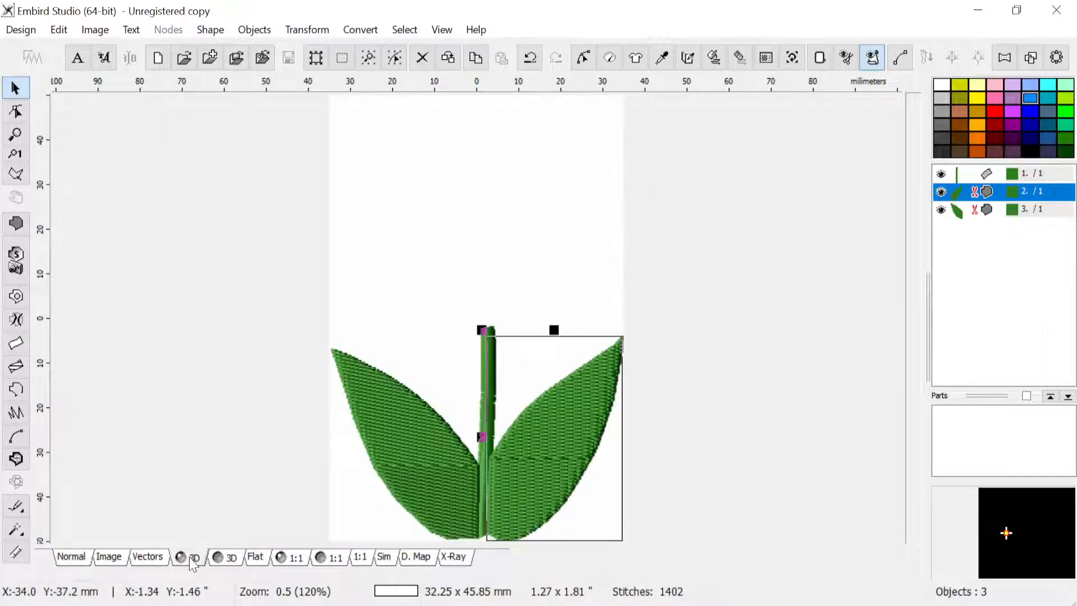
{"action": "left_click", "coordinate": [607, 236]}
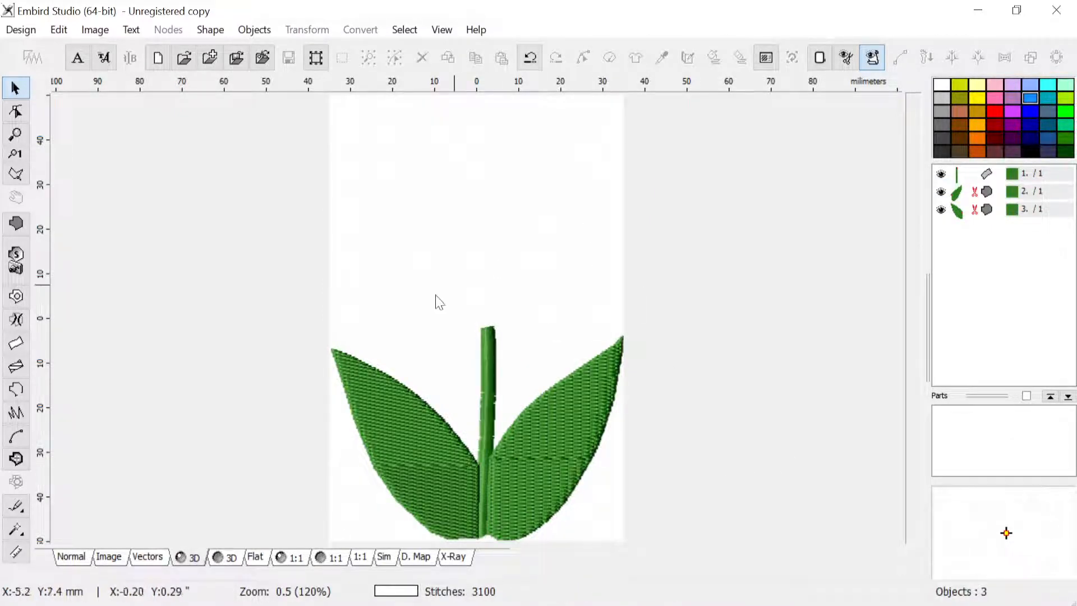
{"action": "left_click", "coordinate": [78, 563]}
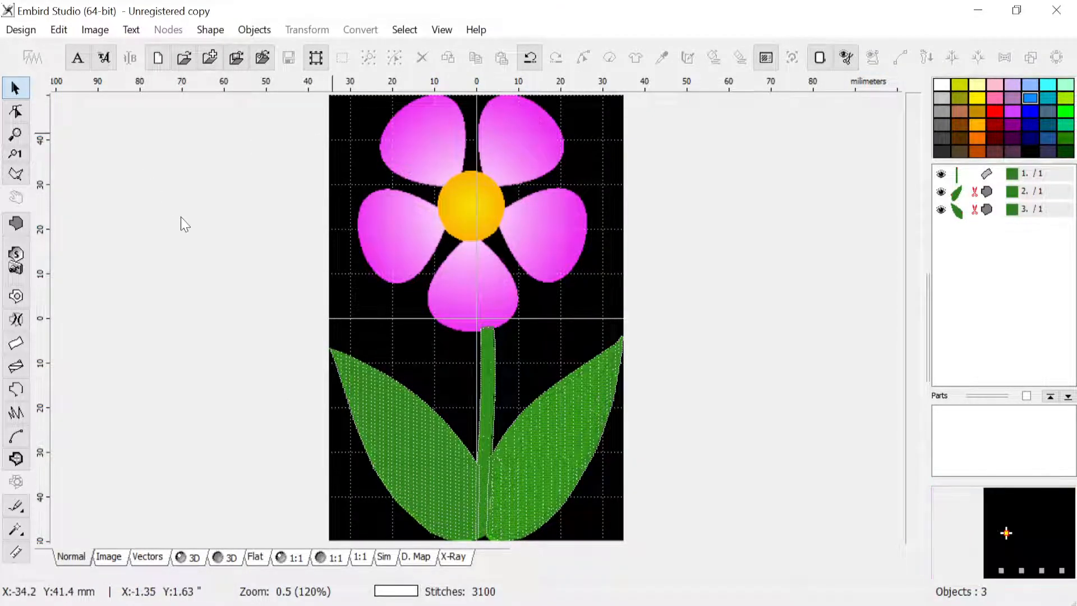
Step: Start a fill object for the bottom petal and place outline nodes down its right edge from the yellow centre
{"action": "left_click", "coordinate": [19, 226]}
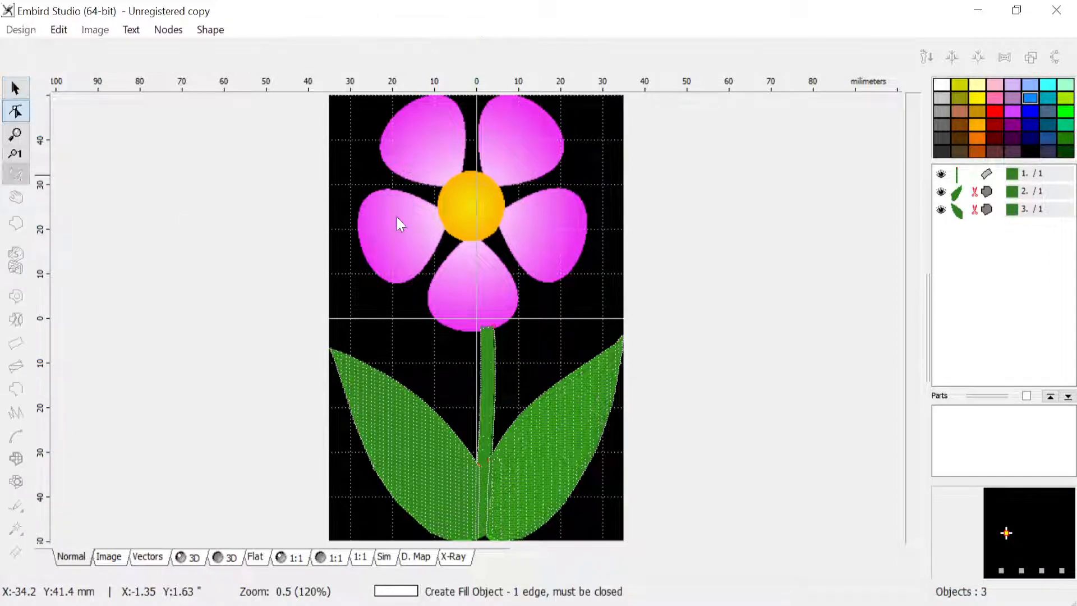
{"action": "scroll", "coordinate": [485, 259], "scroll_direction": "up", "scroll_amount": 1}
{"action": "scroll", "coordinate": [469, 238], "scroll_direction": "up", "scroll_amount": 1}
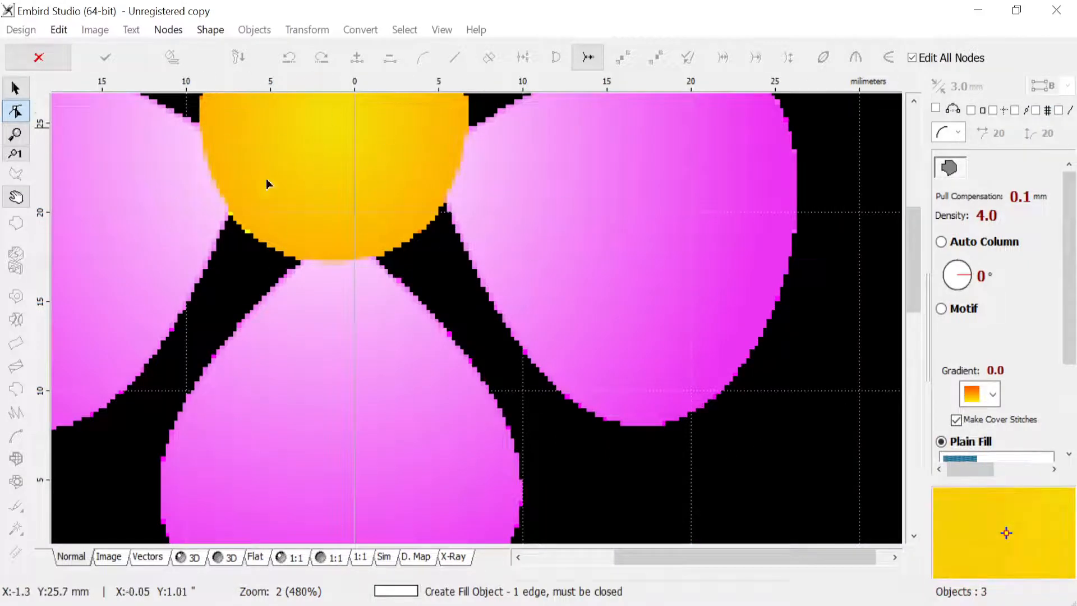
{"action": "left_click", "coordinate": [367, 250]}
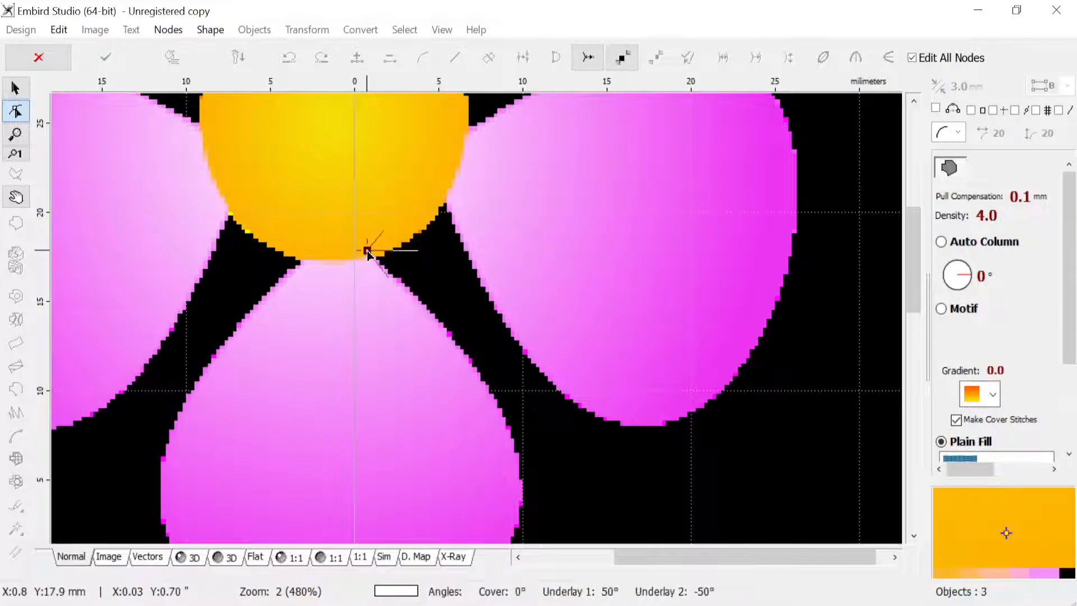
{"action": "left_click", "coordinate": [416, 294]}
{"action": "left_click", "coordinate": [491, 386]}
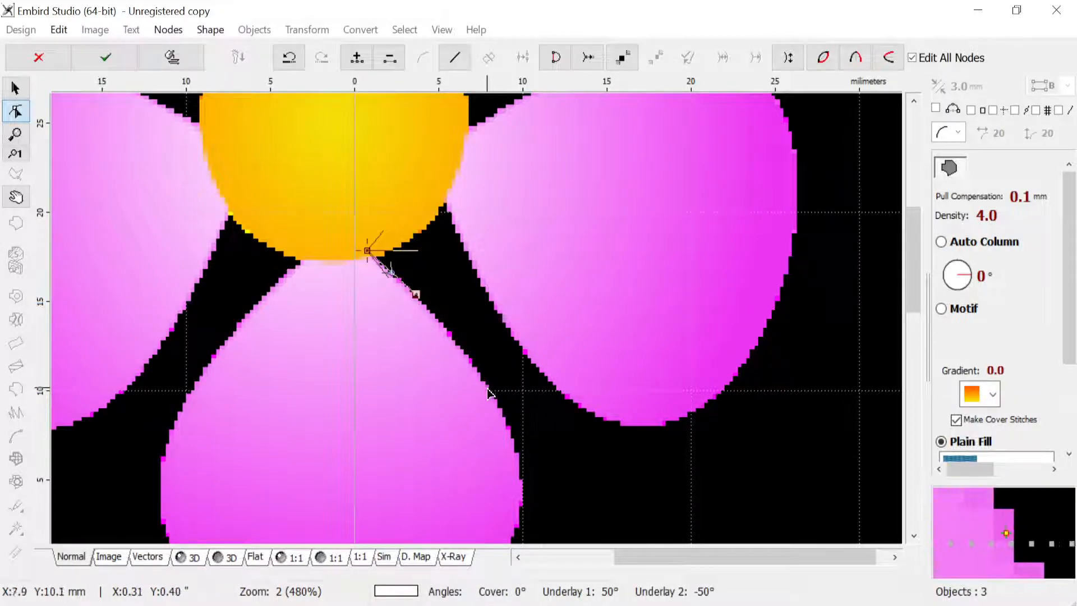
{"action": "left_click", "coordinate": [521, 482]}
{"action": "scroll", "coordinate": [525, 483], "scroll_direction": "down", "scroll_amount": 1}
{"action": "scroll", "coordinate": [527, 484], "scroll_direction": "down", "scroll_amount": 1}
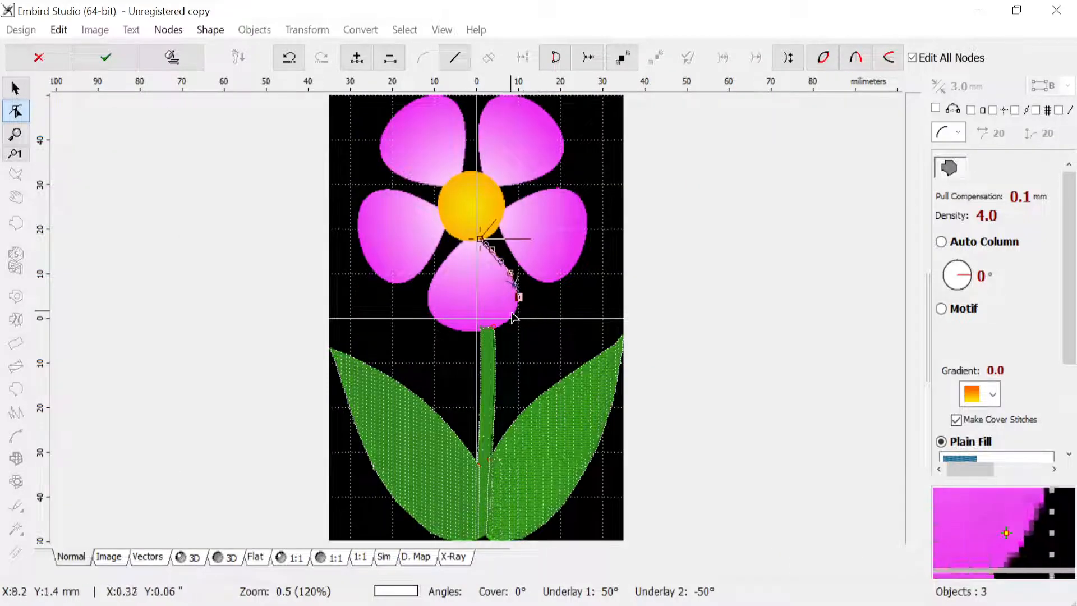
{"action": "scroll", "coordinate": [512, 306], "scroll_direction": "up", "scroll_amount": 1}
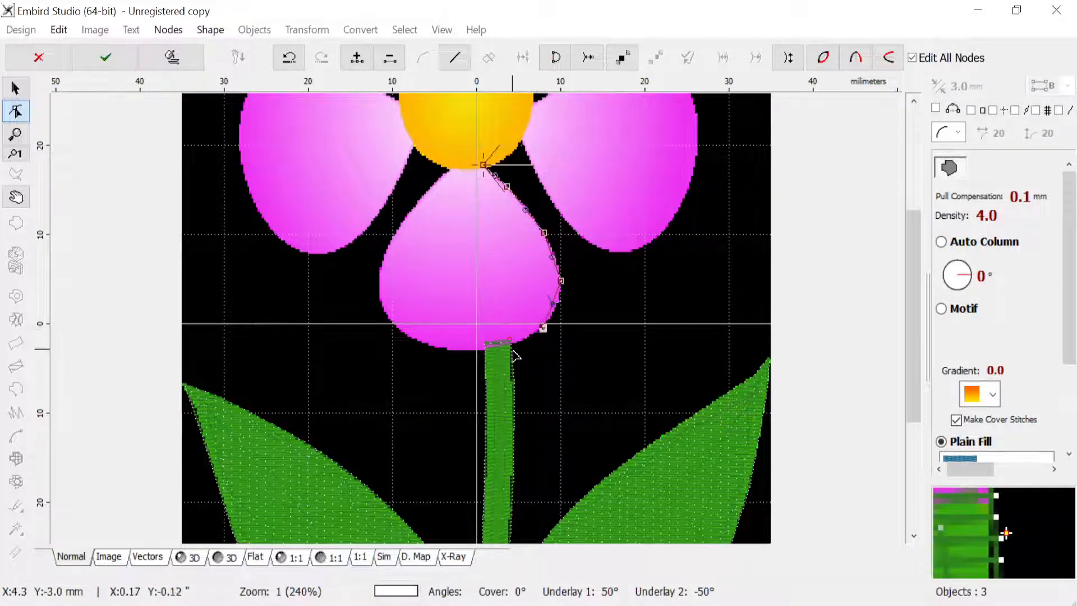
{"action": "scroll", "coordinate": [512, 354], "scroll_direction": "up", "scroll_amount": 1}
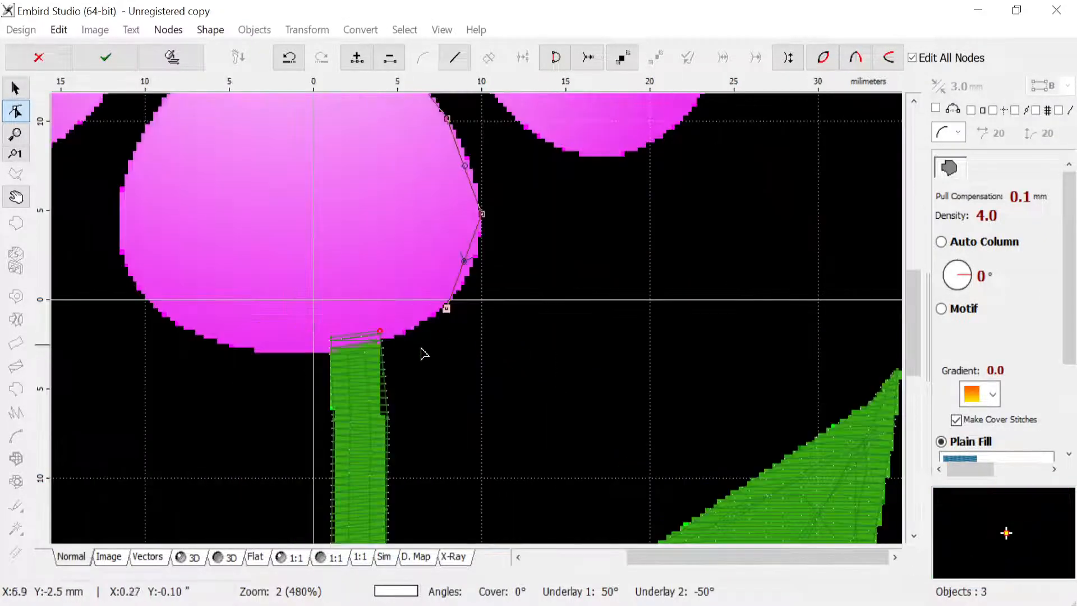
Step: Continue the petal's outline nodes across the top of the stem, along the lower edge and up the left side
{"action": "left_click", "coordinate": [384, 340]}
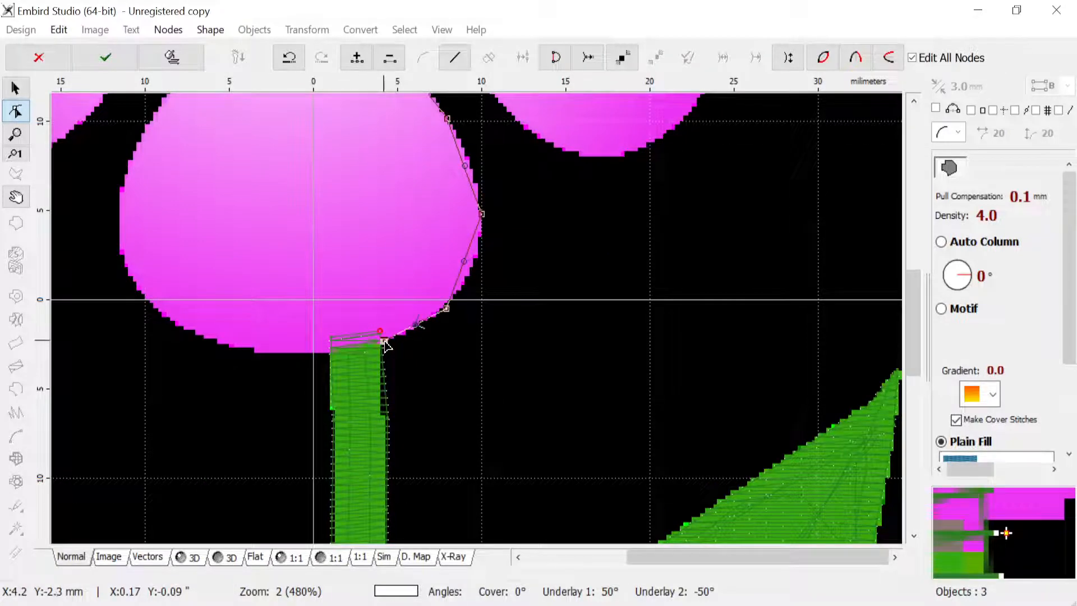
{"action": "left_click", "coordinate": [323, 354]}
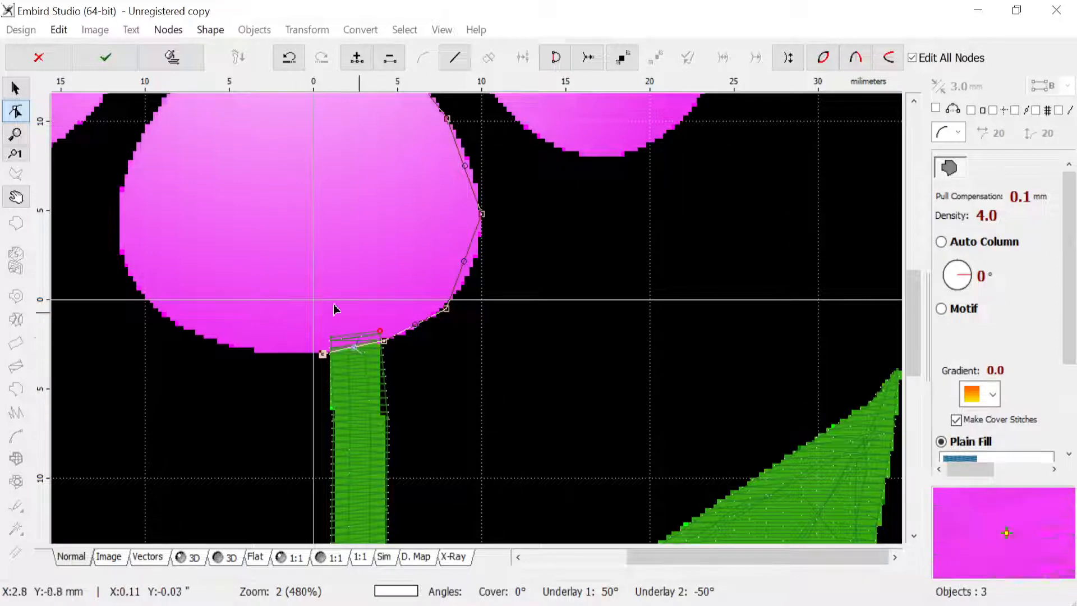
{"action": "left_click", "coordinate": [233, 347]}
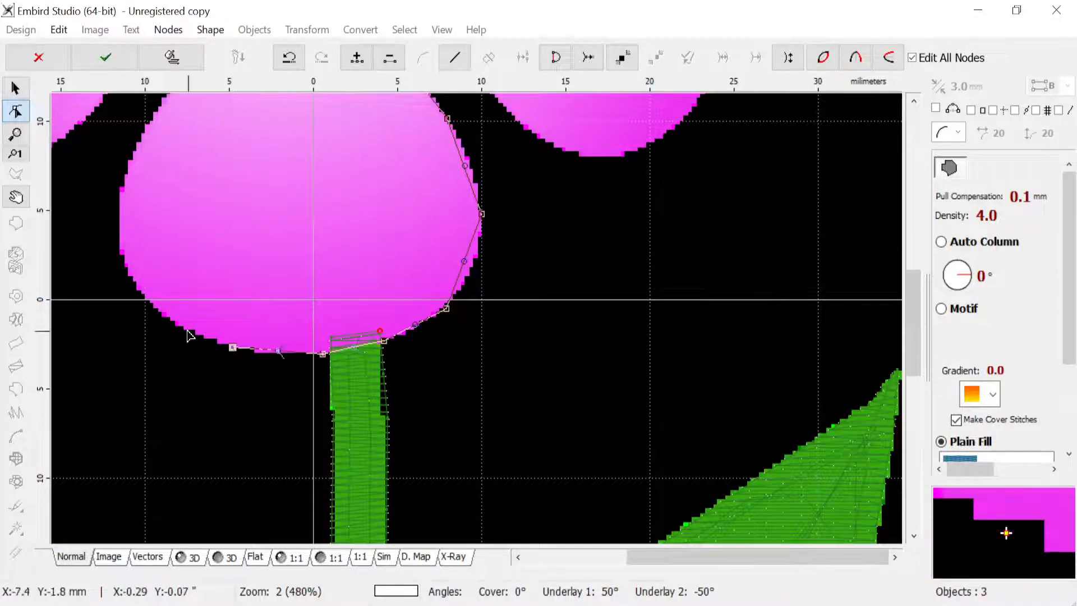
{"action": "left_click", "coordinate": [148, 304]}
{"action": "left_click", "coordinate": [121, 224]}
{"action": "left_click", "coordinate": [149, 130]}
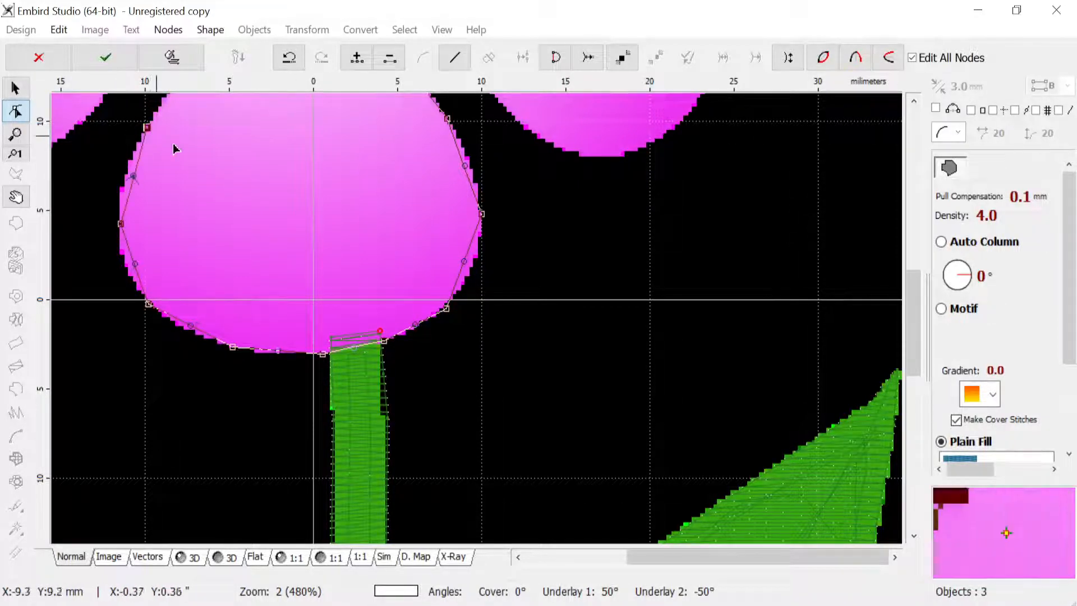
Step: Place the last outline nodes along the petal's upper-left edge into the yellow centre, and finish the fill object
{"action": "scroll", "coordinate": [180, 146], "scroll_direction": "down", "scroll_amount": 1}
{"action": "scroll", "coordinate": [376, 144], "scroll_direction": "down", "scroll_amount": 1}
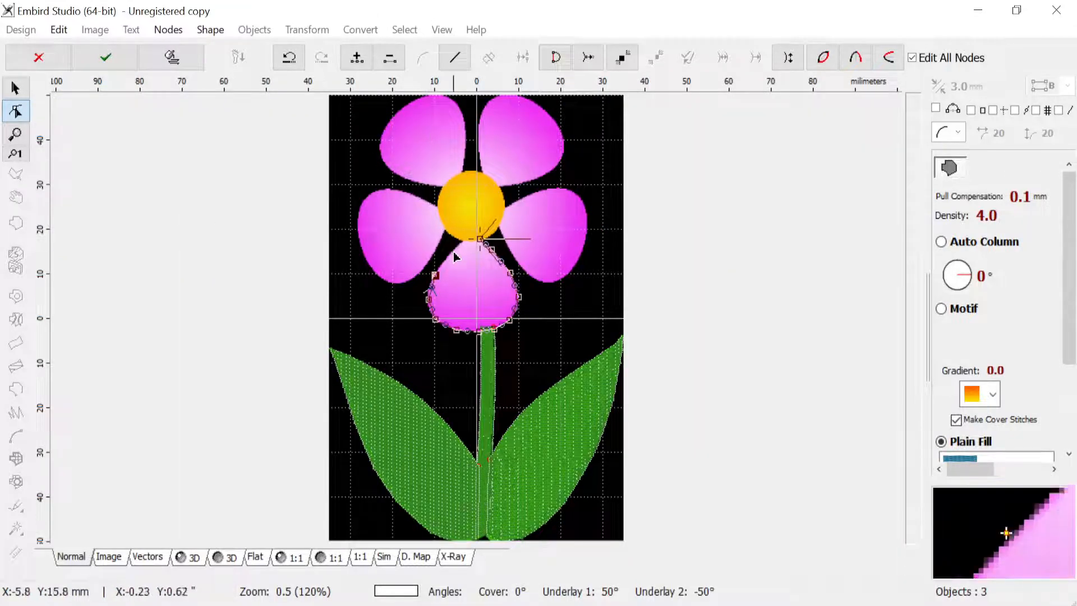
{"action": "scroll", "coordinate": [454, 246], "scroll_direction": "up", "scroll_amount": 1}
{"action": "left_click", "coordinate": [429, 254]}
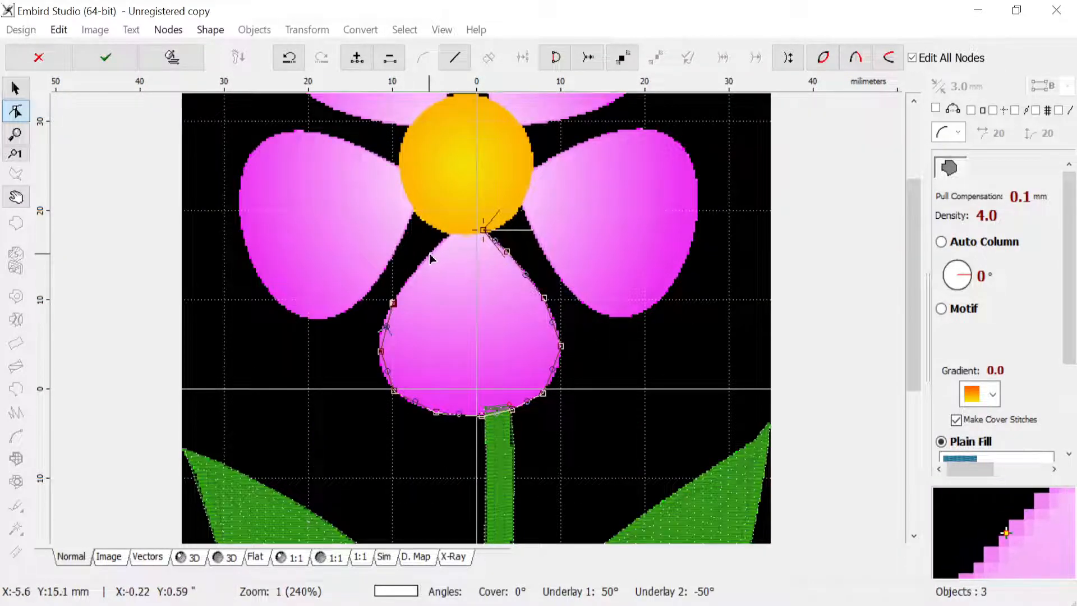
{"action": "left_click", "coordinate": [453, 227]}
{"action": "key", "text": "Return"}
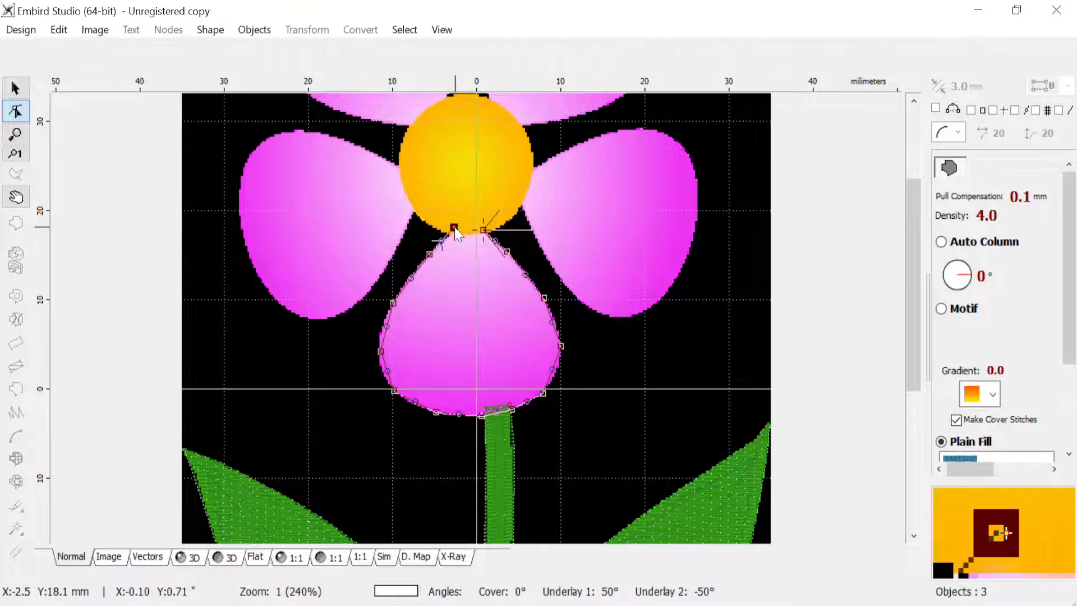
Step: Open the bottom petal for node editing and bend its right-hand outline segments to follow the image's curve
{"action": "left_click", "coordinate": [15, 115]}
{"action": "scroll", "coordinate": [482, 296], "scroll_direction": "up", "scroll_amount": 1}
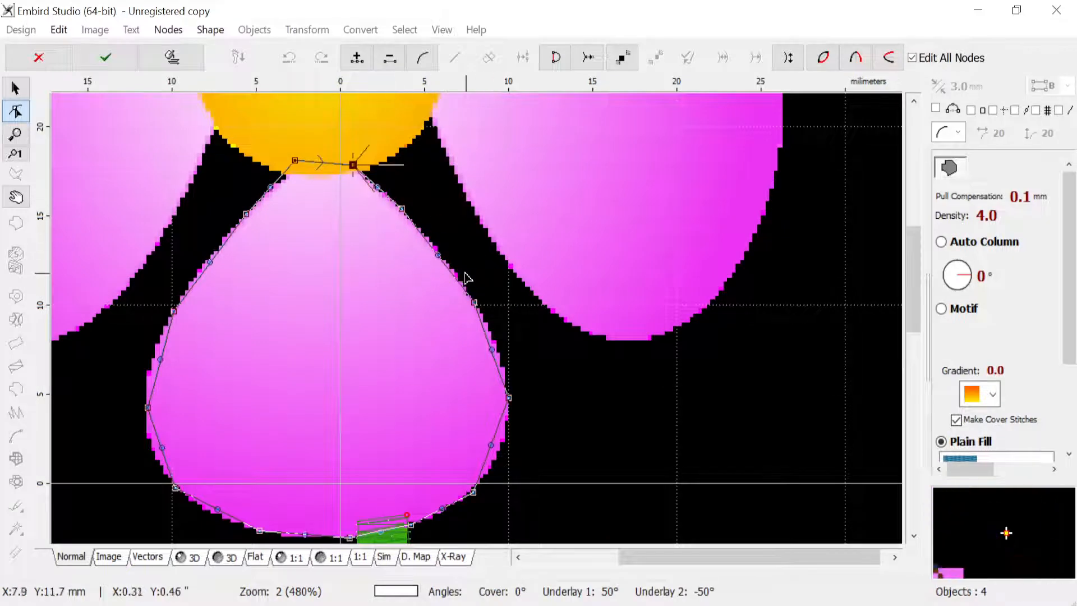
{"action": "left_click_drag", "start_coordinate": [439, 259], "coordinate": [443, 255]}
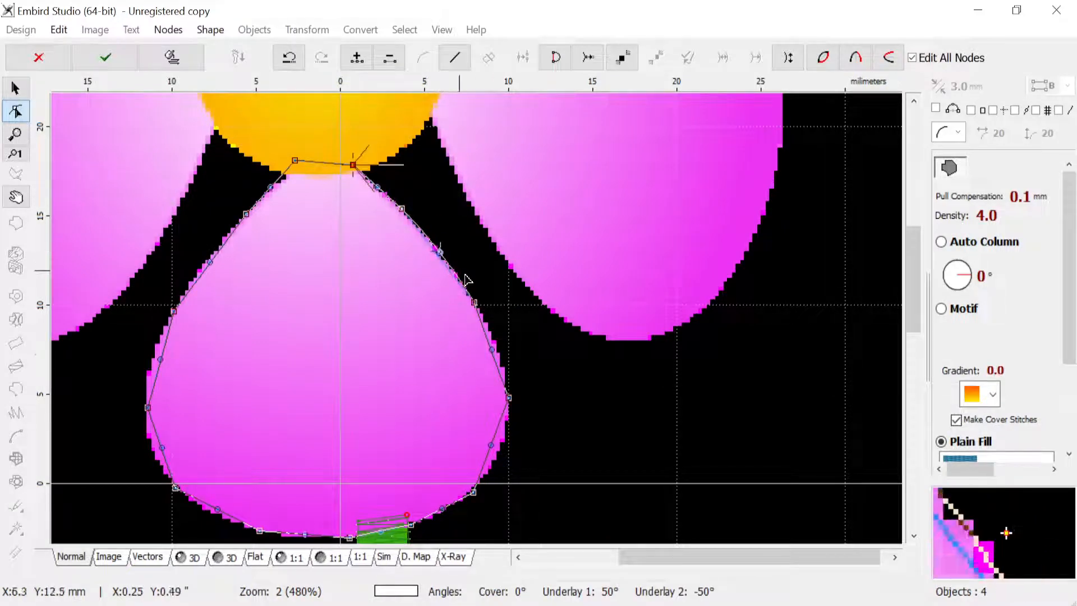
{"action": "left_click_drag", "start_coordinate": [494, 355], "coordinate": [499, 349]}
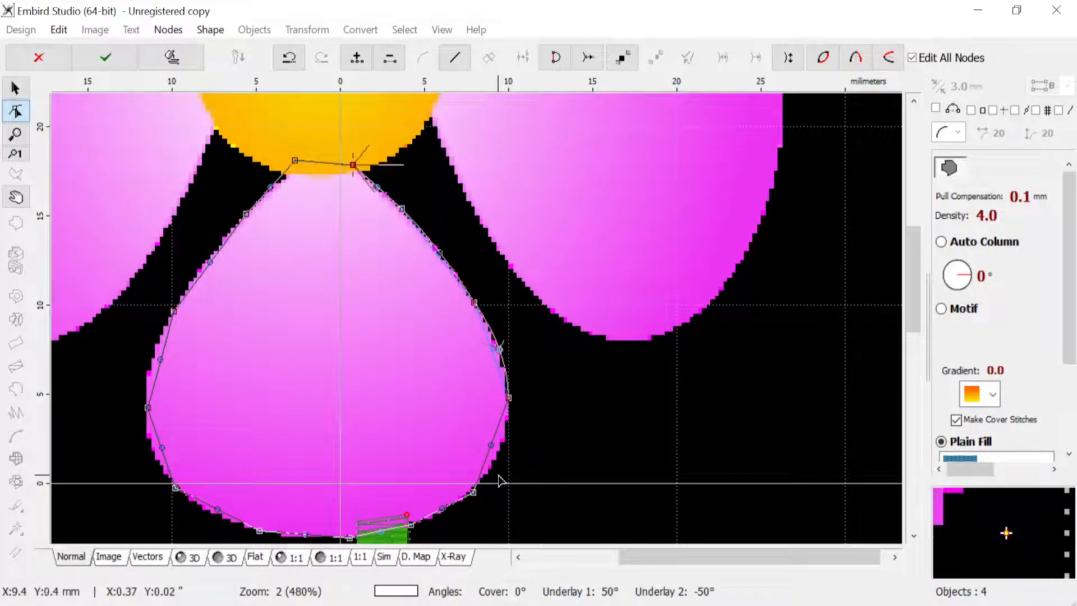
{"action": "left_click_drag", "start_coordinate": [492, 447], "coordinate": [501, 456]}
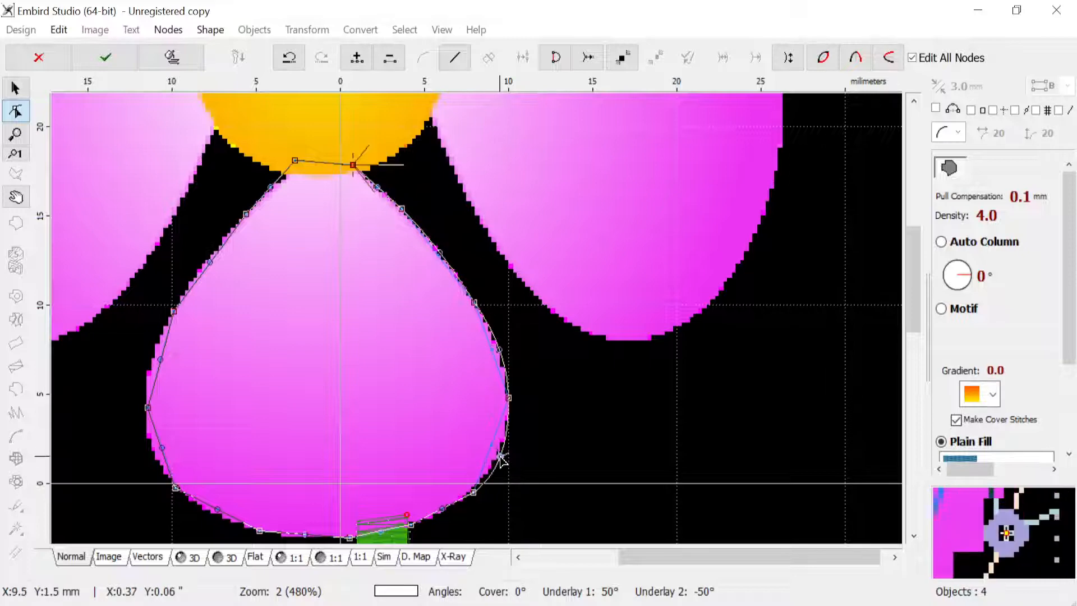
{"action": "left_click", "coordinate": [445, 510]}
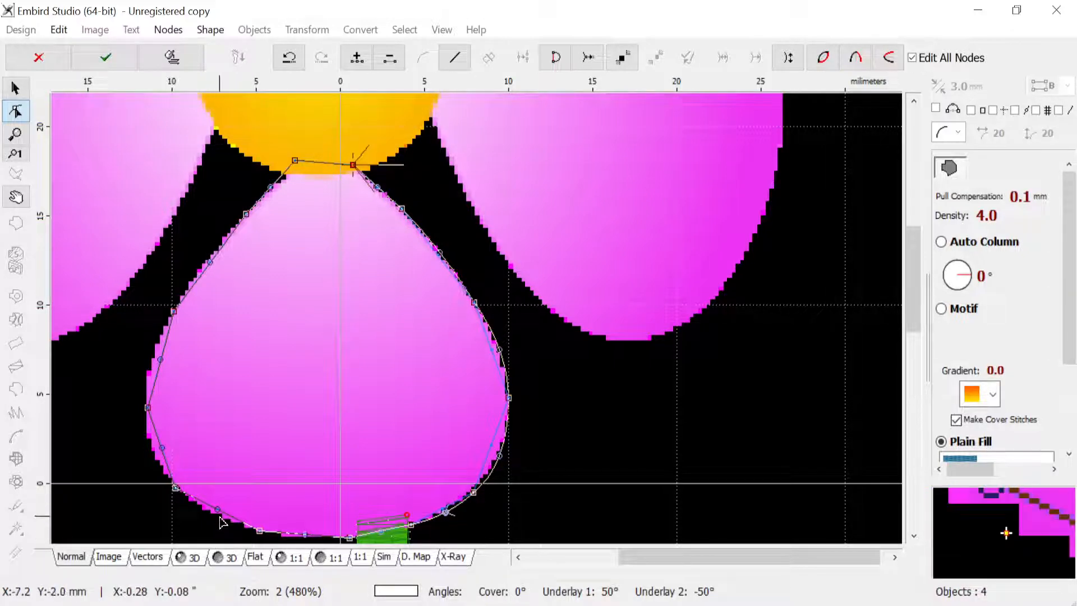
Step: Bend the bottom petal's left-hand segments to the image, lower its upper-left corner node slightly, and accept the edit
{"action": "left_click_drag", "start_coordinate": [218, 510], "coordinate": [214, 517]}
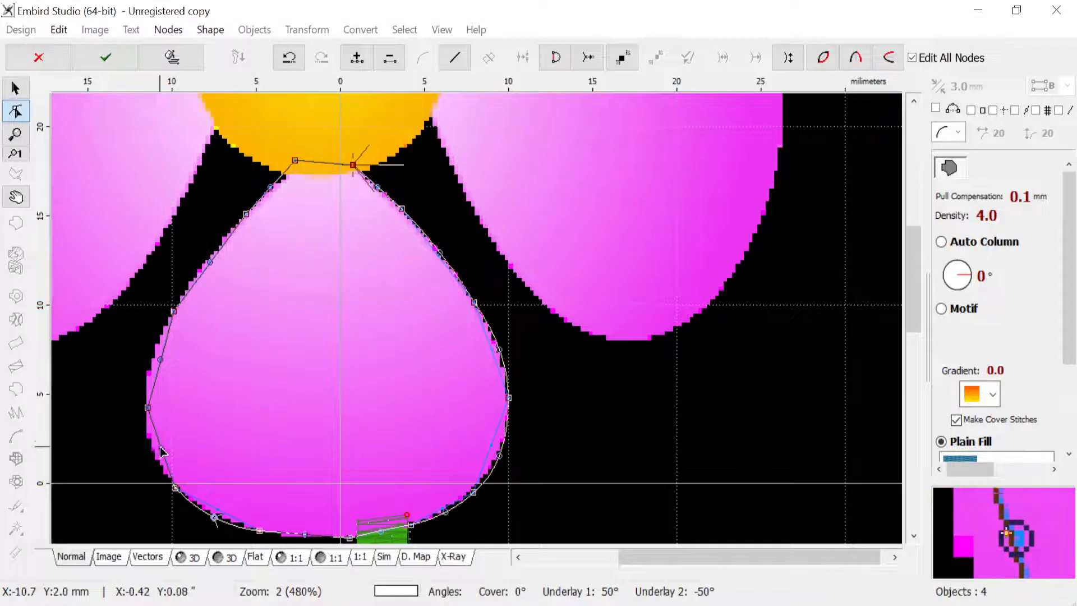
{"action": "left_click_drag", "start_coordinate": [162, 447], "coordinate": [151, 451]}
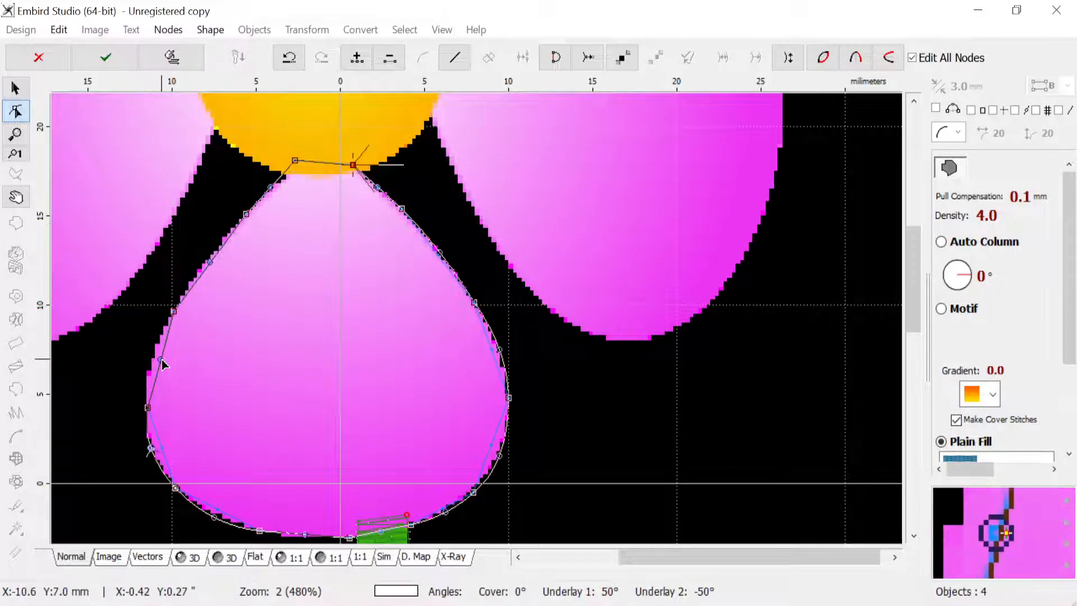
{"action": "mouse_move", "coordinate": [161, 361]}
{"action": "left_mouse_down"}
{"action": "mouse_move", "coordinate": [149, 344]}
{"action": "mouse_move", "coordinate": [152, 354]}
{"action": "left_mouse_up"}
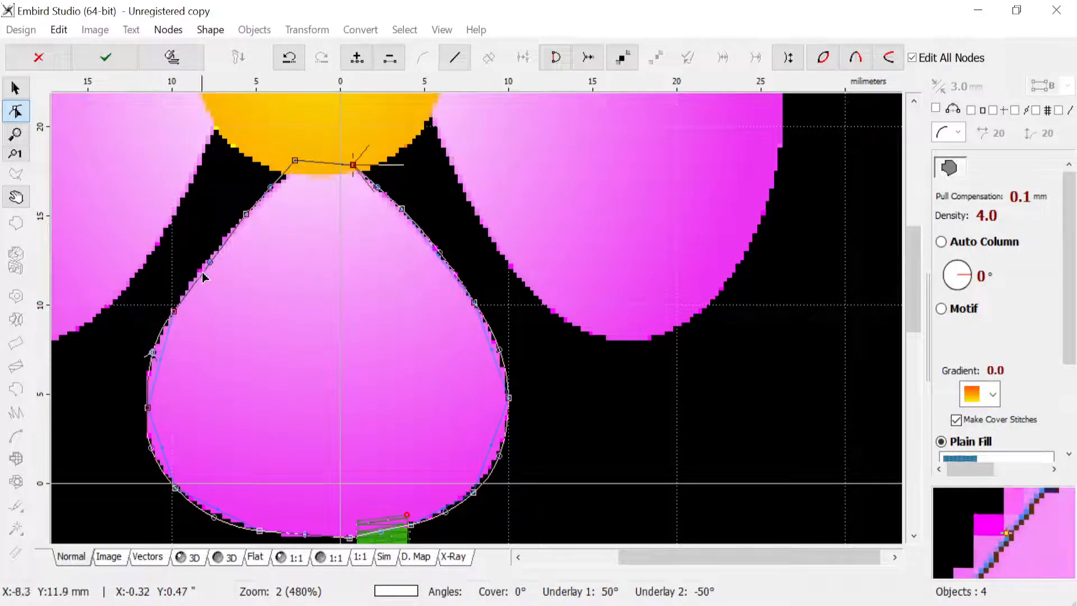
{"action": "left_click_drag", "start_coordinate": [210, 261], "coordinate": [207, 259]}
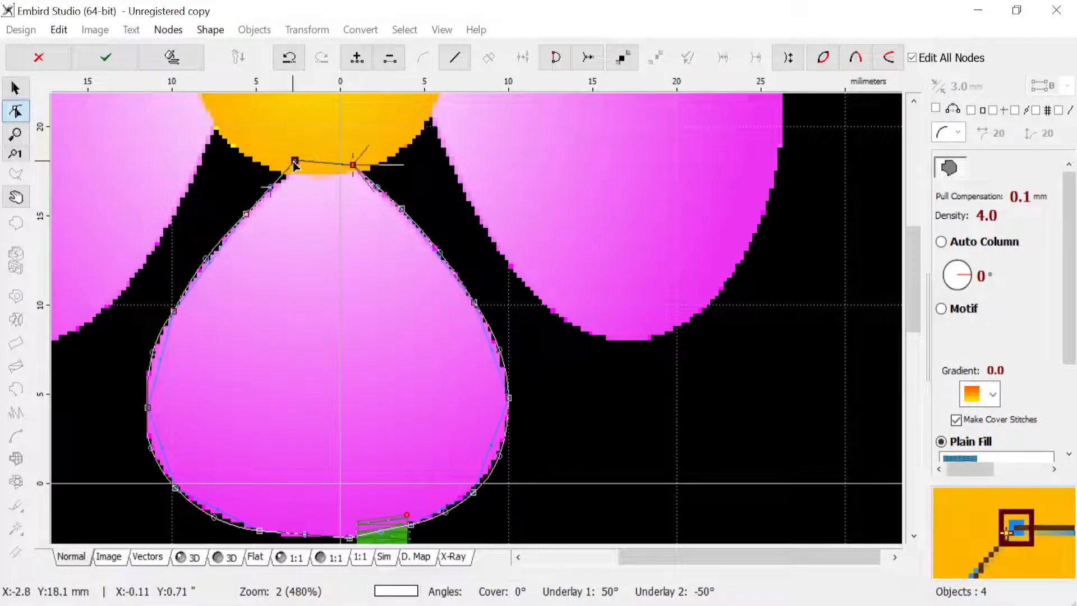
{"action": "left_click_drag", "start_coordinate": [294, 162], "coordinate": [294, 164]}
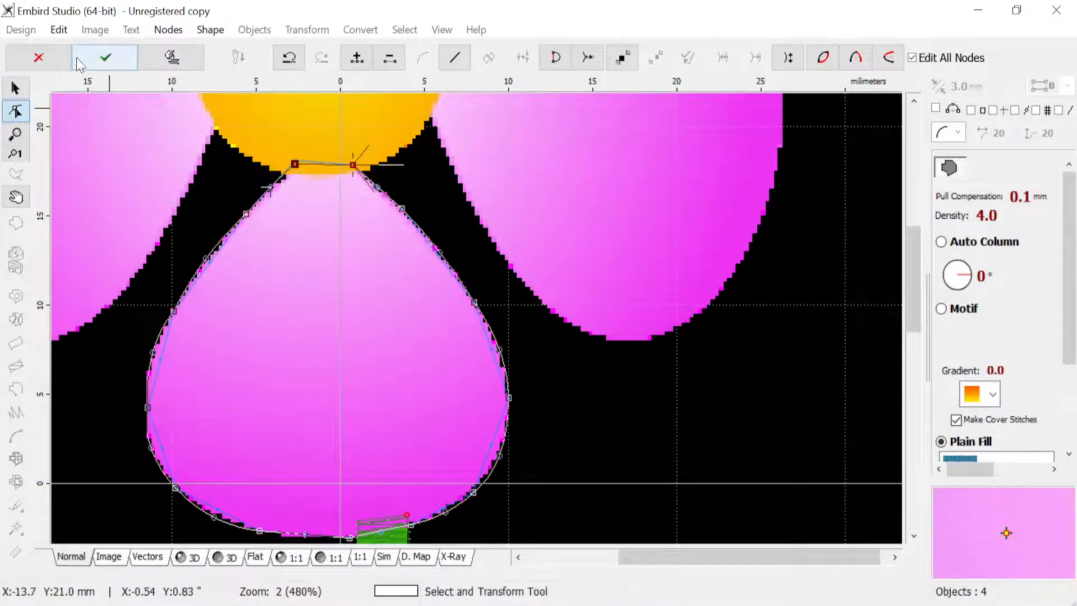
{"action": "left_click", "coordinate": [106, 58]}
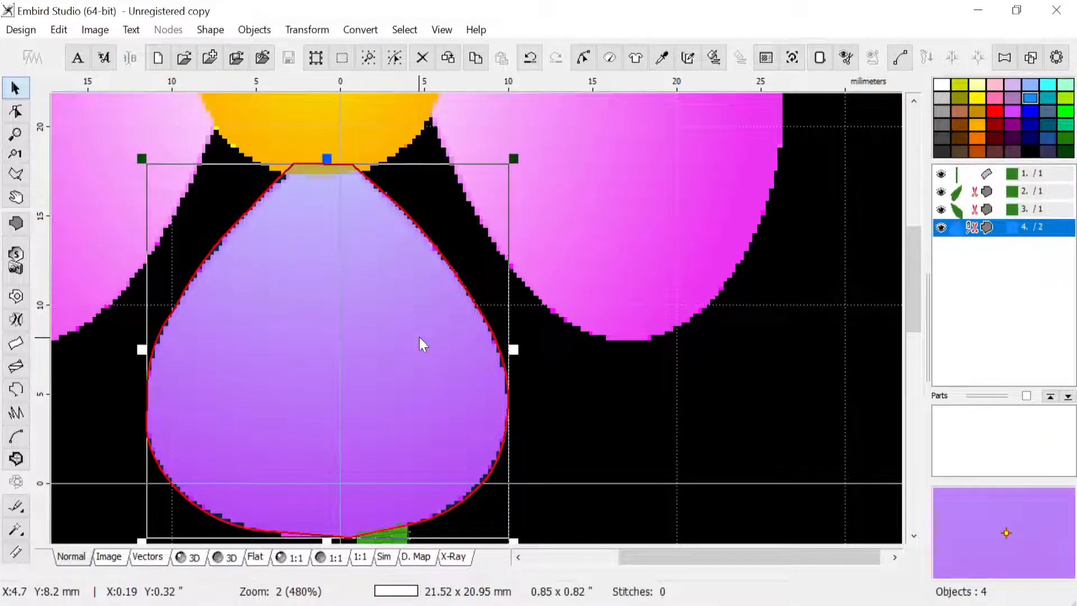
Step: Generate the bottom petal's Plain Fill stitches with the Fill 1 pattern, and recolor it with 810 Light Lilac from the Brother Embroidery catalog
{"action": "left_click", "coordinate": [610, 58]}
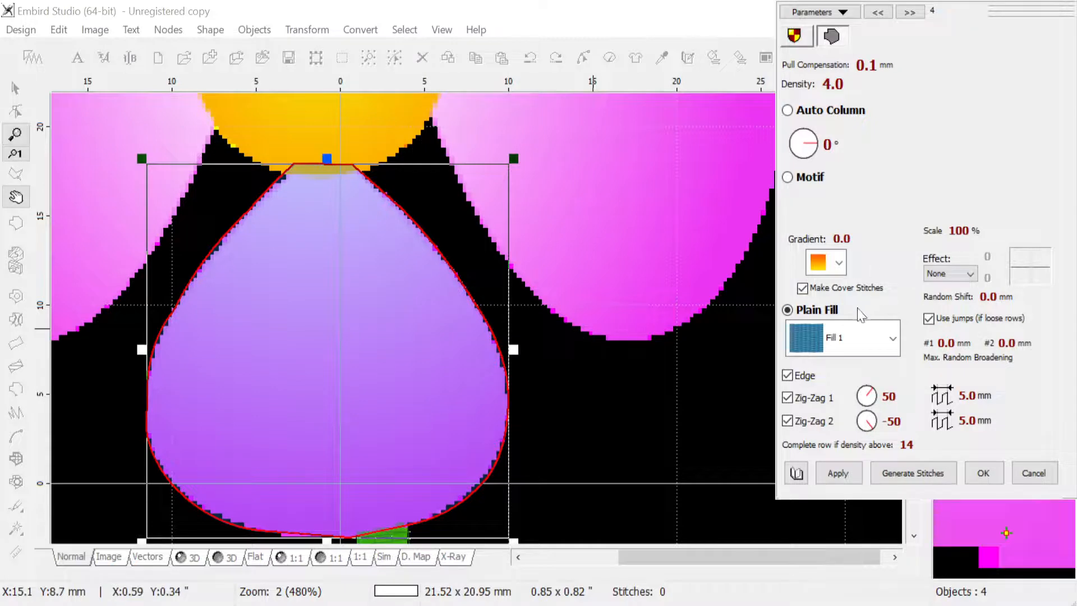
{"action": "left_click", "coordinate": [923, 477]}
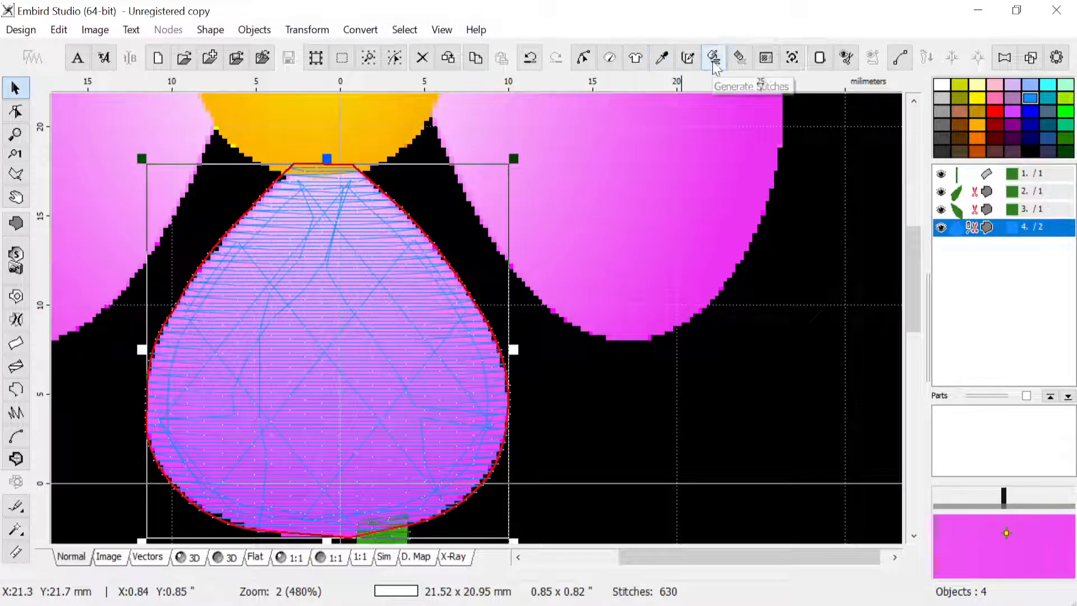
{"action": "left_click", "coordinate": [687, 58]}
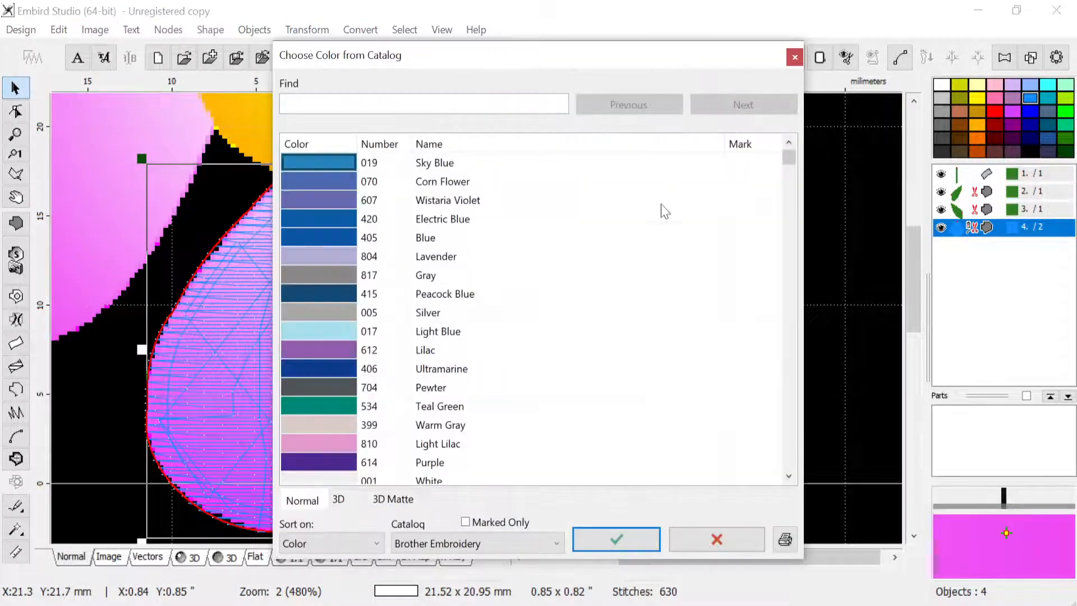
{"action": "left_click", "coordinate": [453, 449]}
{"action": "left_click", "coordinate": [583, 530]}
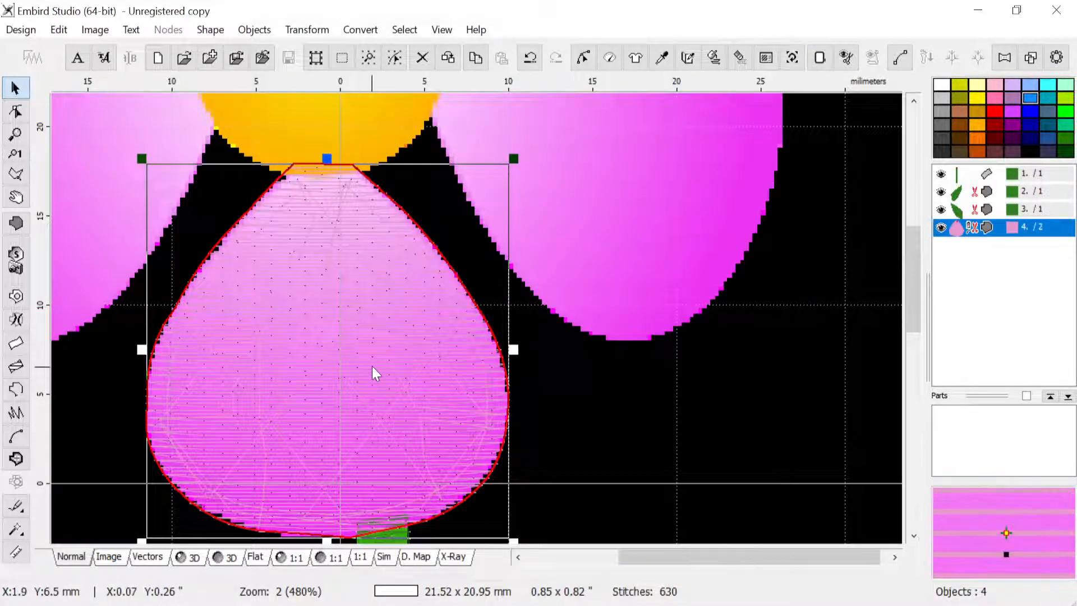
Step: Examine the stitched bottom petal in the 3D preview, and return to the normal view of the whole flower
{"action": "scroll", "coordinate": [372, 366], "scroll_direction": "down", "scroll_amount": 1}
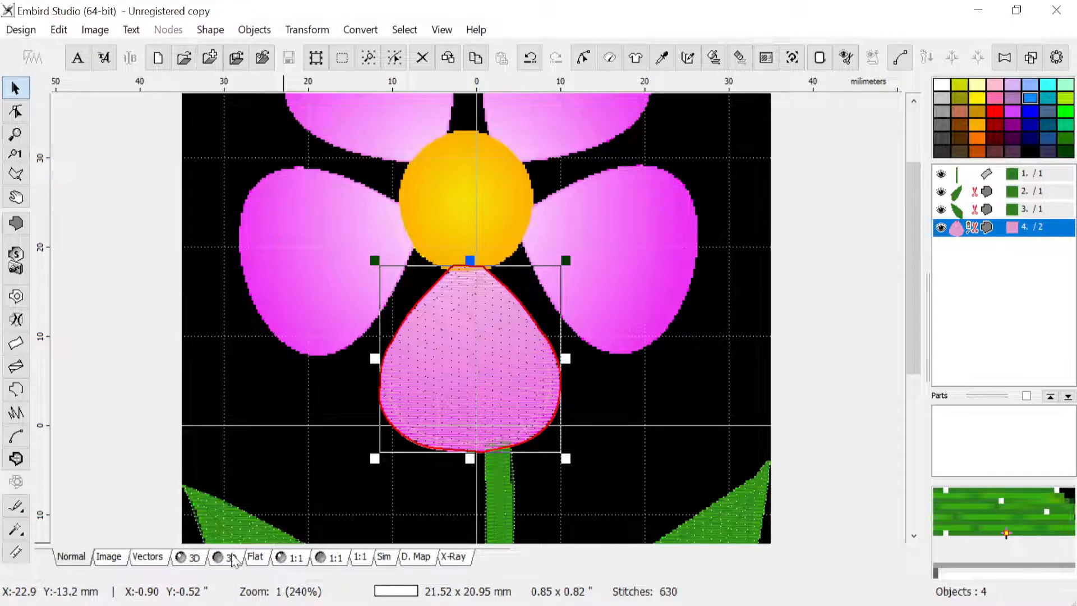
{"action": "left_click", "coordinate": [194, 558]}
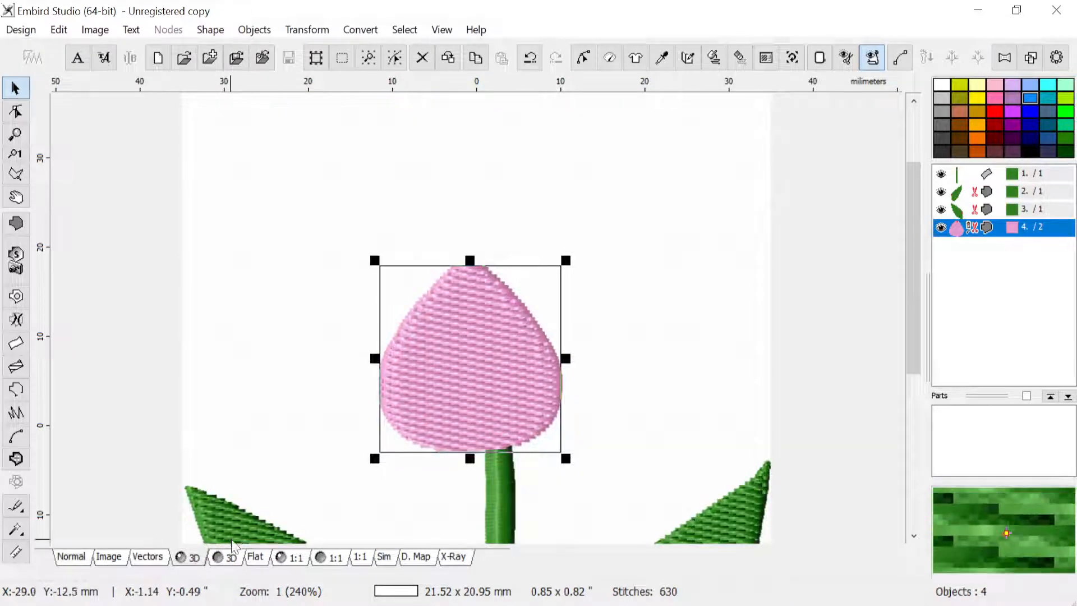
{"action": "left_click", "coordinate": [68, 559]}
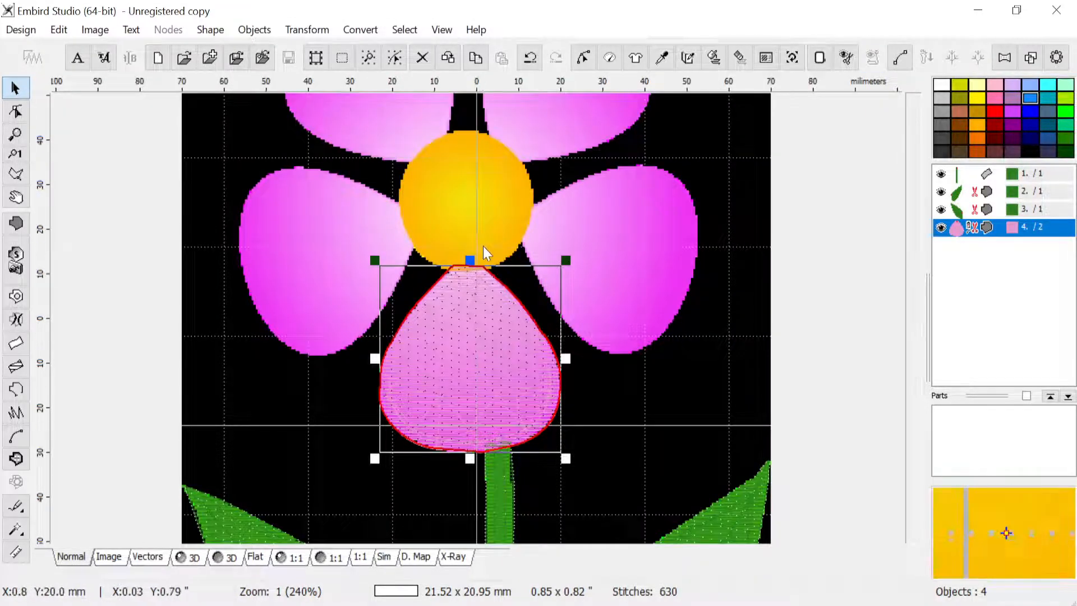
{"action": "scroll", "coordinate": [483, 246], "scroll_direction": "down", "scroll_amount": 1}
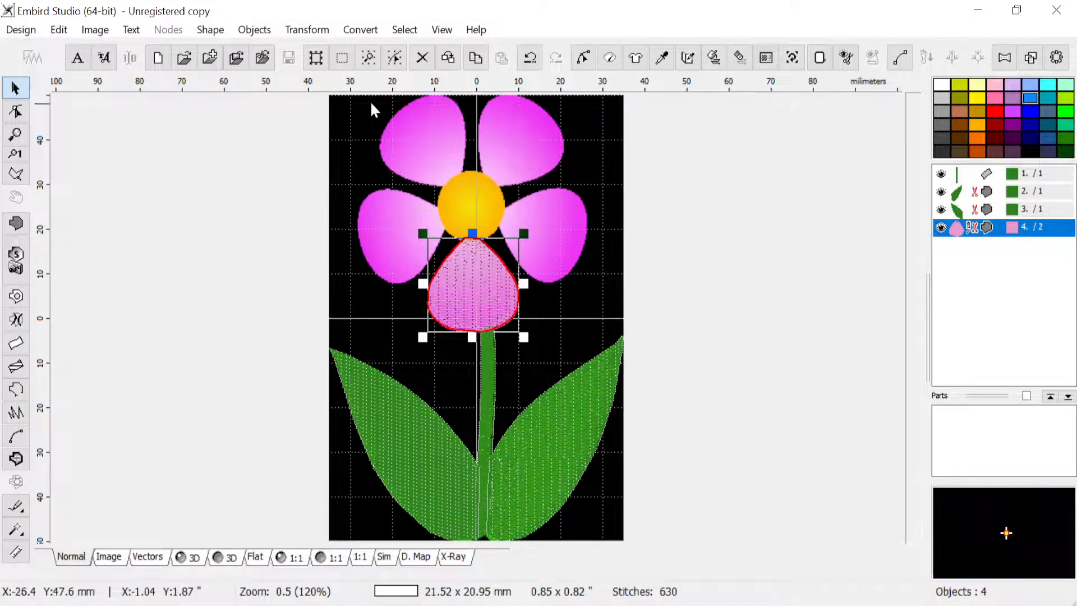
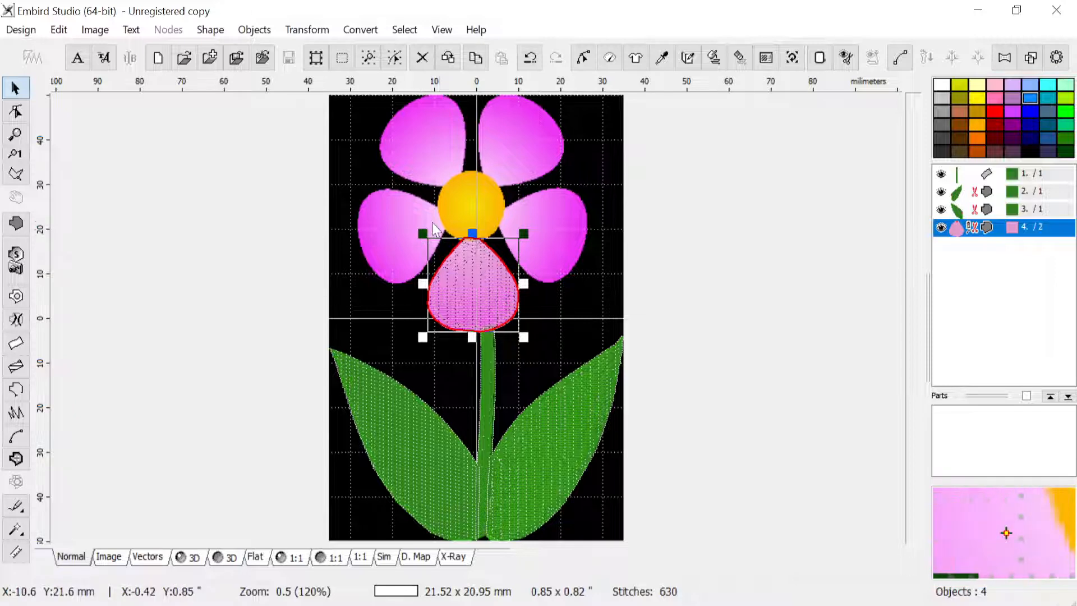
{"action": "scroll", "coordinate": [440, 231], "scroll_direction": "up", "scroll_amount": 1}
{"action": "scroll", "coordinate": [435, 233], "scroll_direction": "down", "scroll_amount": 1}
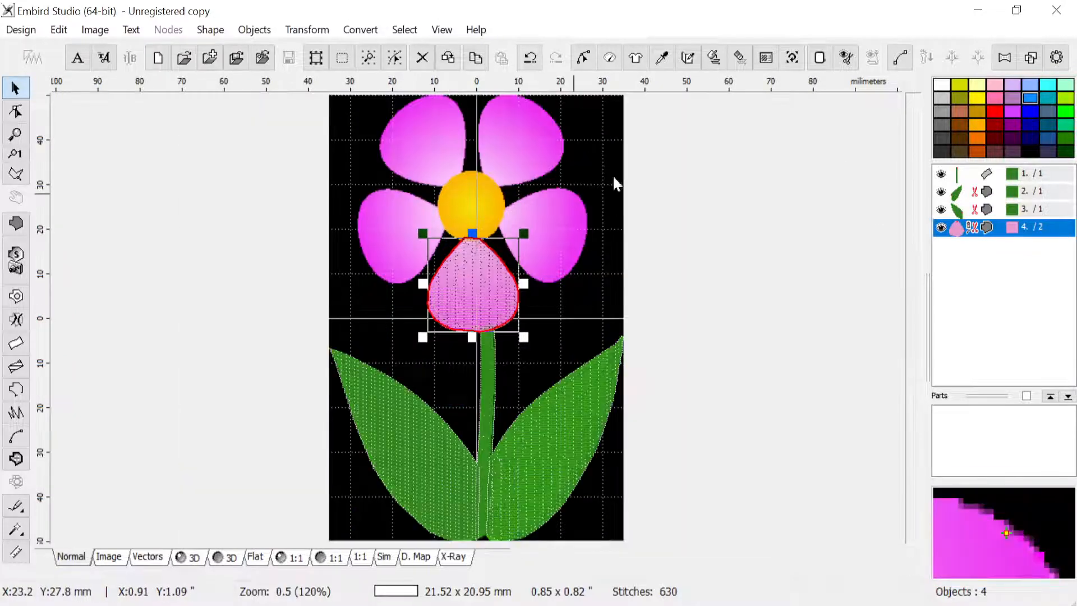
Step: Trace the lower-left petal as a closed fill object about 20.7 × 20.9 mm, placing nodes around its edge, and finish the object
{"action": "scroll", "coordinate": [439, 191], "scroll_direction": "up", "scroll_amount": 1}
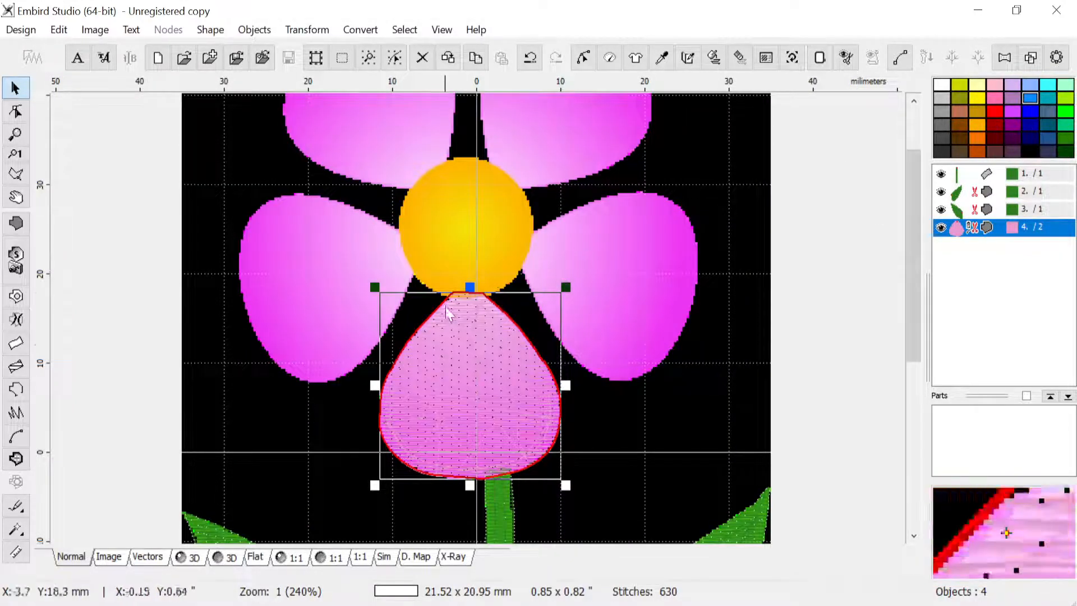
{"action": "left_click", "coordinate": [17, 224]}
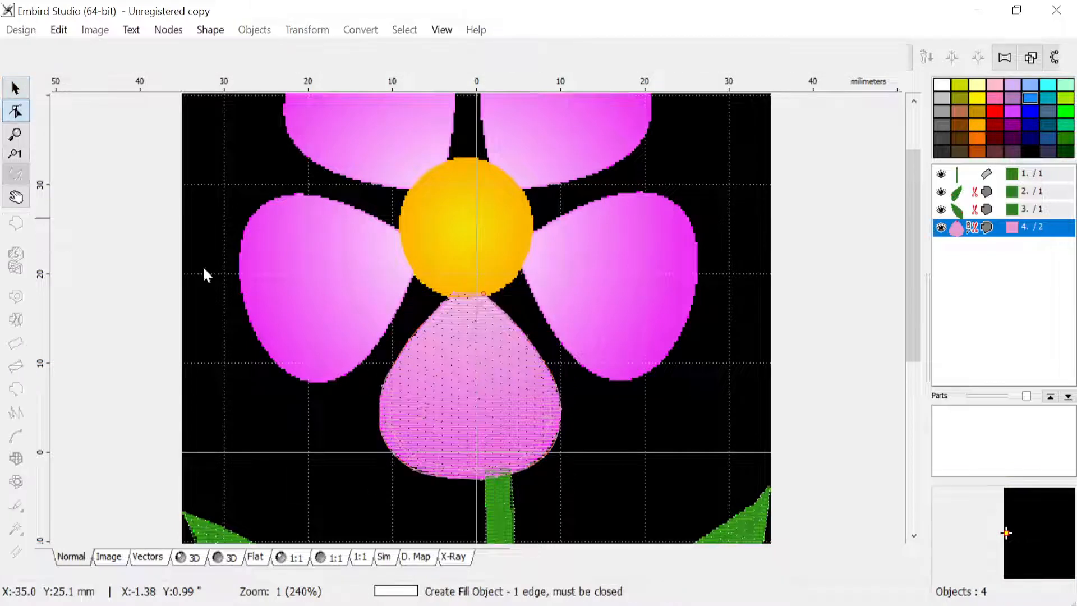
{"action": "left_click", "coordinate": [413, 266]}
{"action": "left_click", "coordinate": [399, 302]}
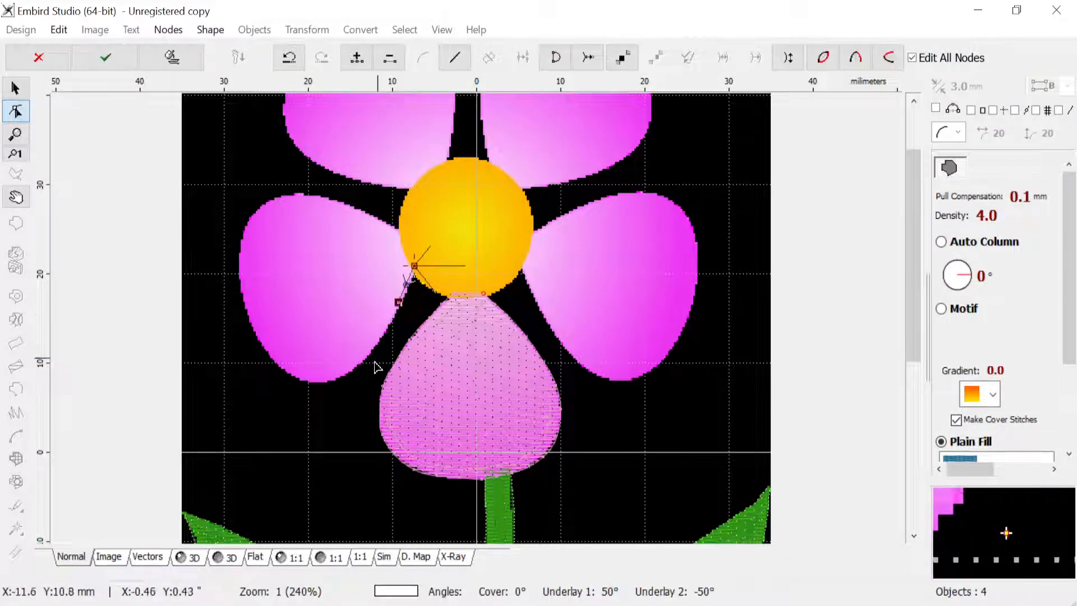
{"action": "left_click", "coordinate": [324, 383]}
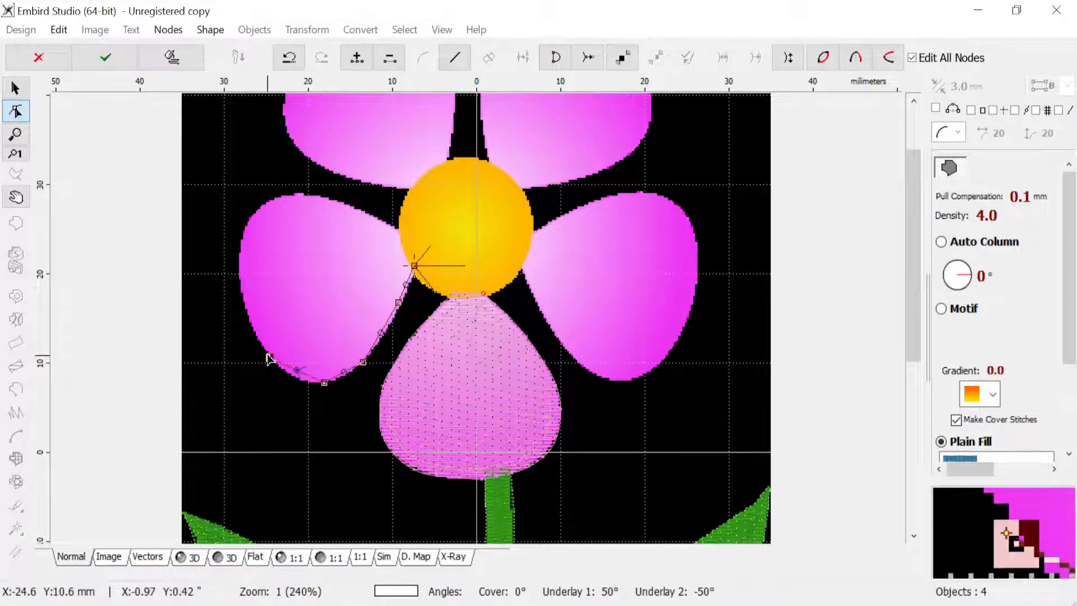
{"action": "left_click", "coordinate": [269, 358]}
{"action": "left_click", "coordinate": [250, 217]}
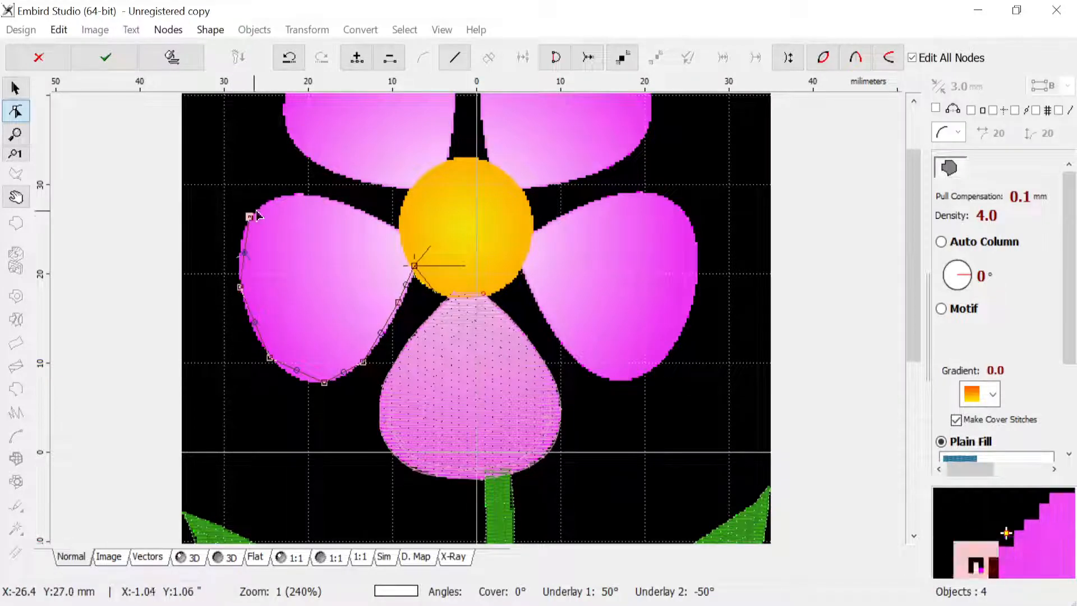
{"action": "left_click", "coordinate": [299, 196]}
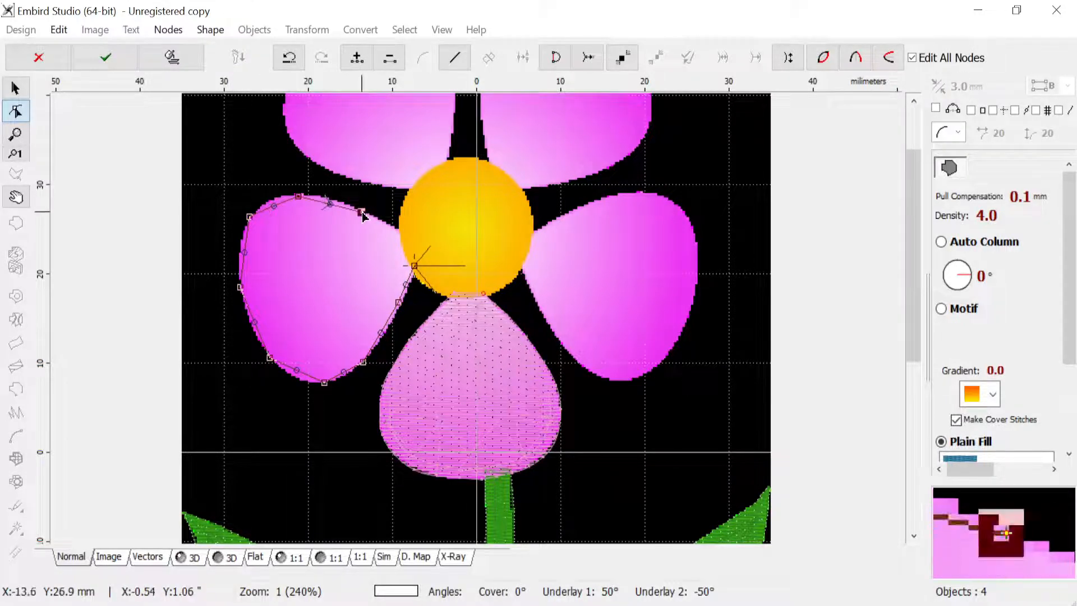
{"action": "key", "text": "Return"}
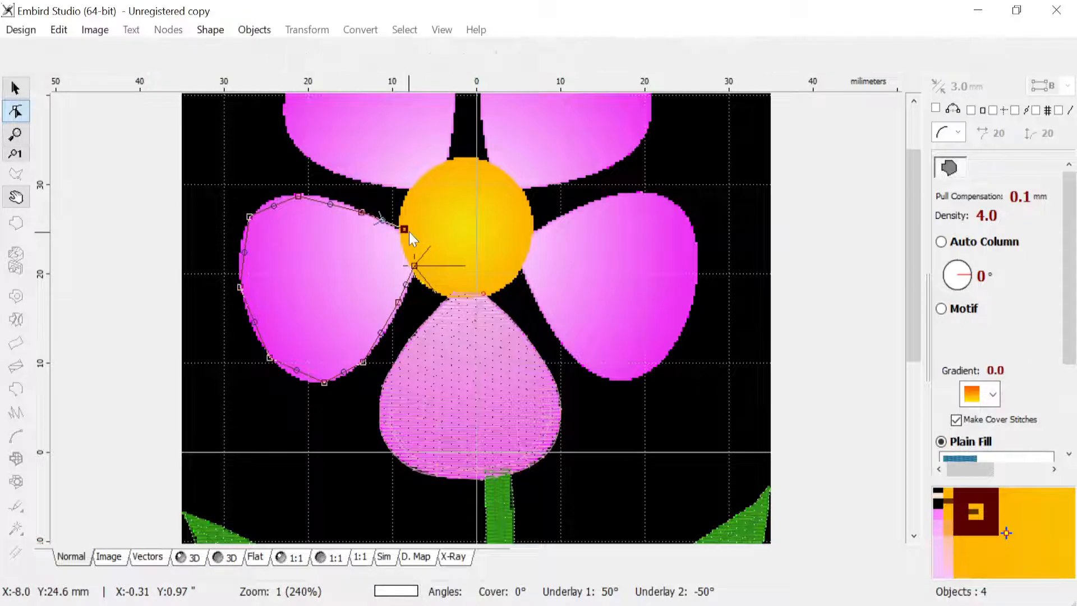
Step: Trace the upper-left petal as a closed fill object about 20.3 × 20.1 mm, starting where it meets the yellow center, and finish the object
{"action": "scroll", "coordinate": [402, 232], "scroll_direction": "down", "scroll_amount": 2}
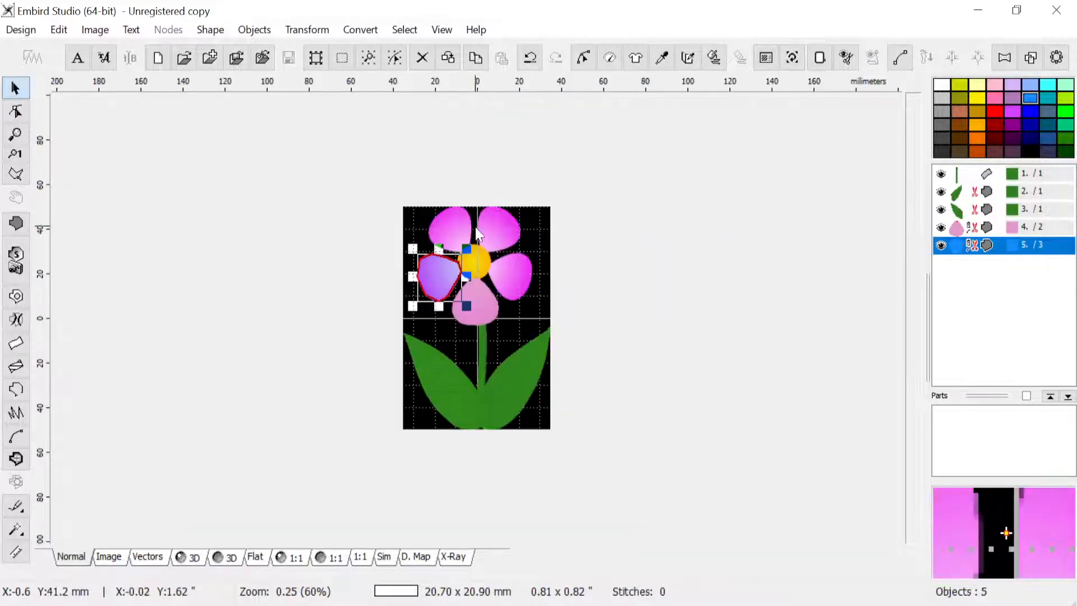
{"action": "scroll", "coordinate": [477, 233], "scroll_direction": "up", "scroll_amount": 2}
{"action": "scroll", "coordinate": [447, 221], "scroll_direction": "down", "scroll_amount": 1}
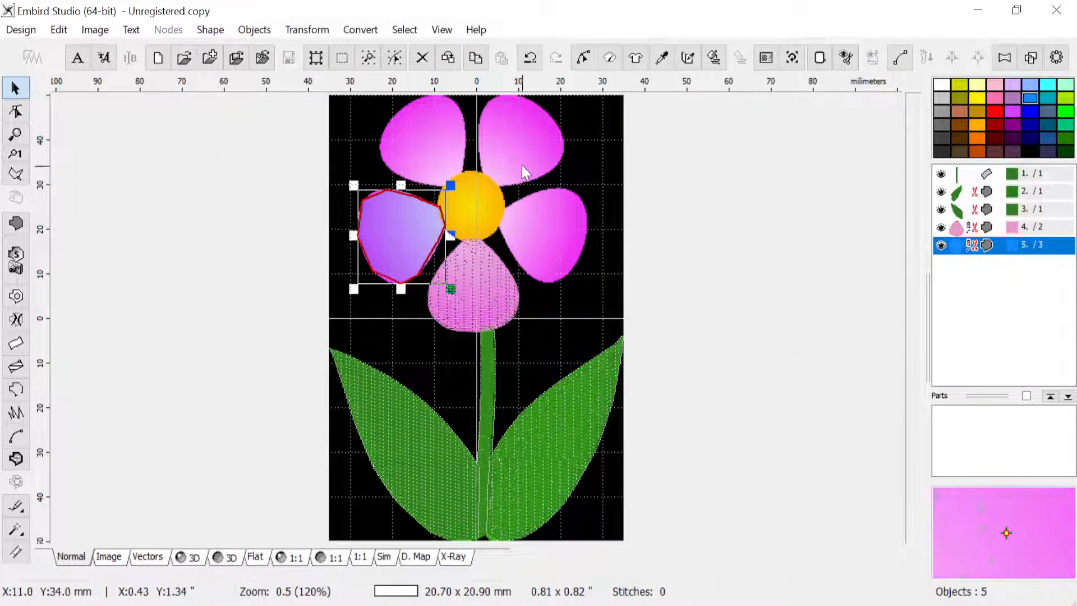
{"action": "scroll", "coordinate": [521, 165], "scroll_direction": "up", "scroll_amount": 1}
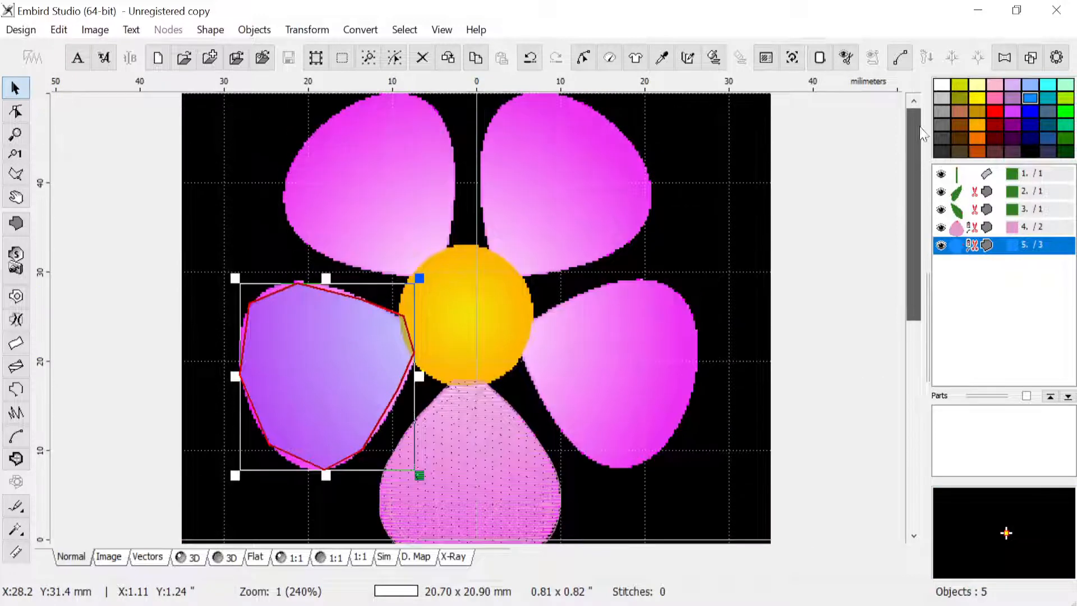
{"action": "left_click", "coordinate": [16, 223]}
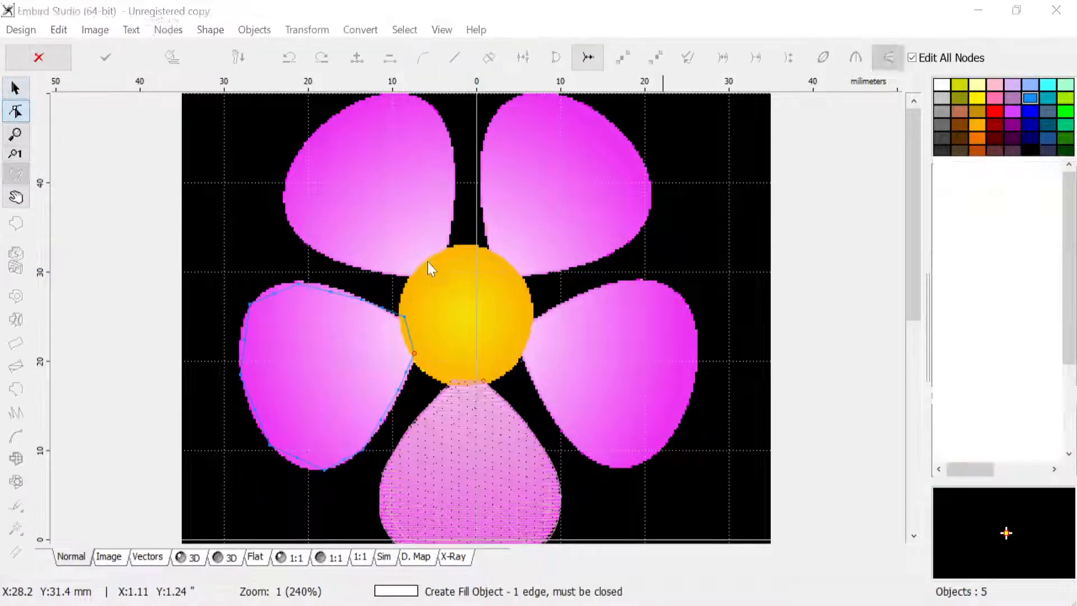
{"action": "left_click", "coordinate": [416, 274]}
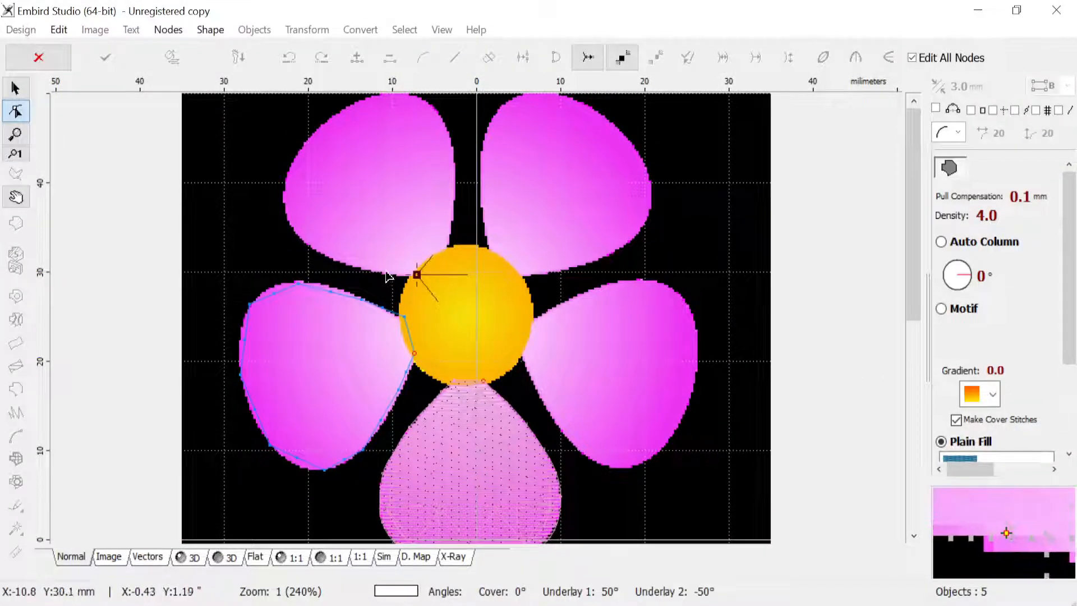
{"action": "left_click", "coordinate": [322, 250]}
{"action": "left_click", "coordinate": [284, 216]}
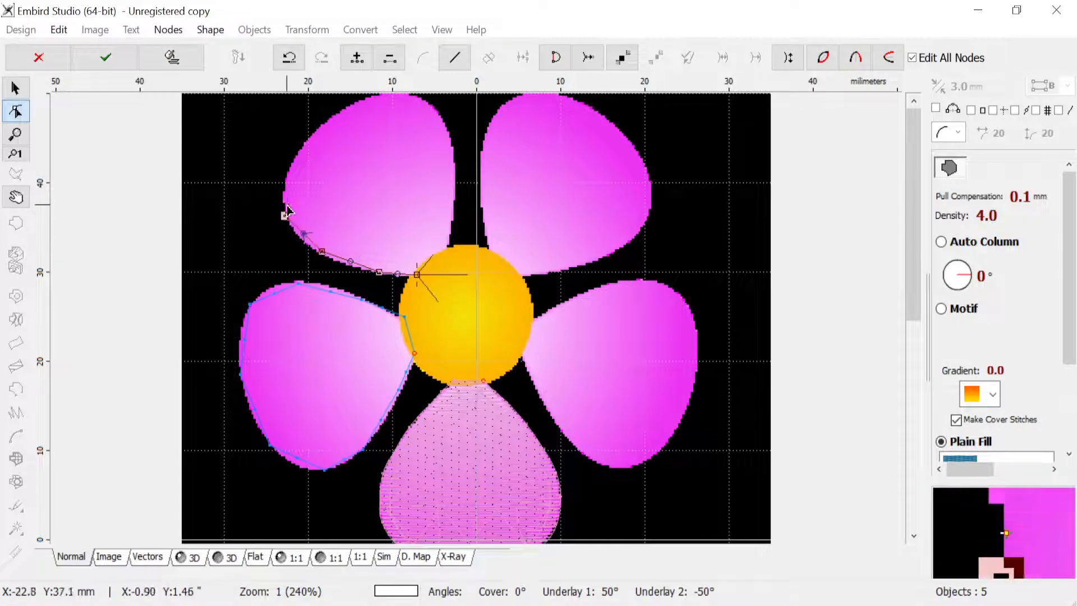
{"action": "left_click", "coordinate": [324, 123]}
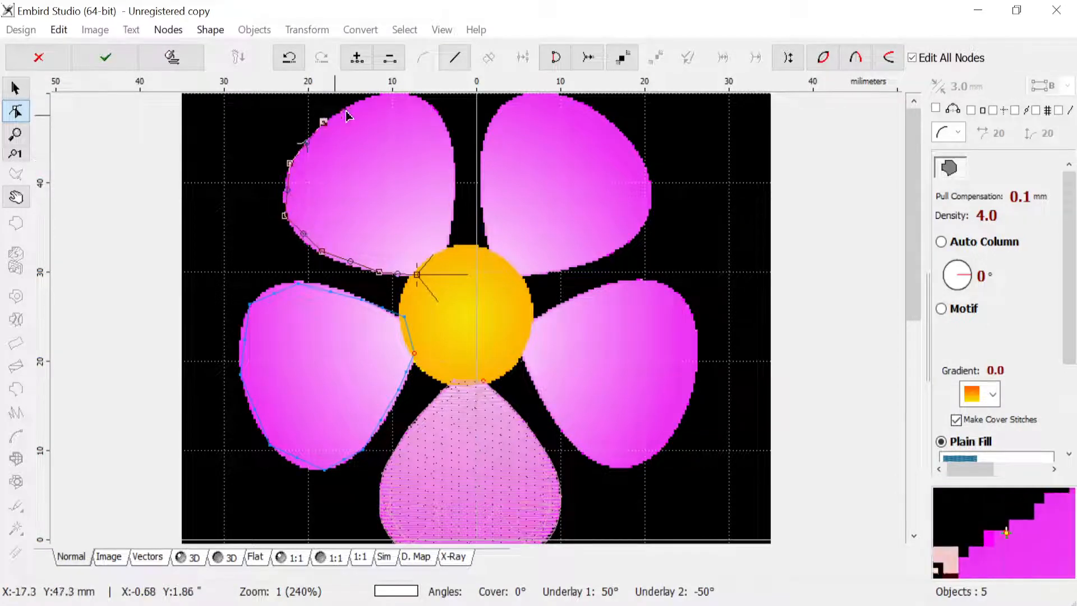
{"action": "left_click", "coordinate": [416, 96]}
{"action": "left_click", "coordinate": [456, 191]}
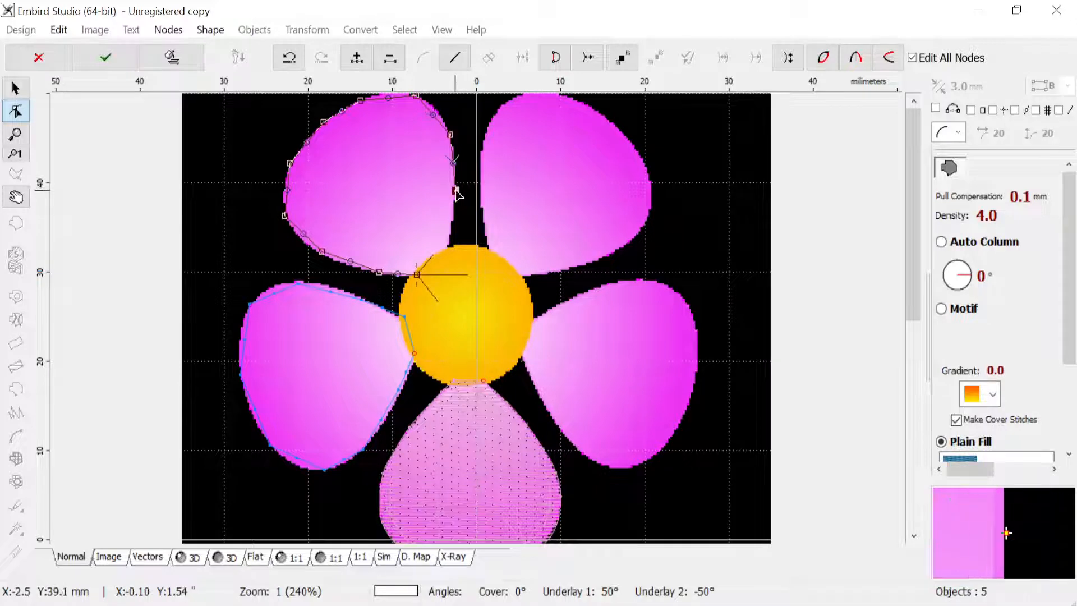
{"action": "left_click", "coordinate": [454, 223]}
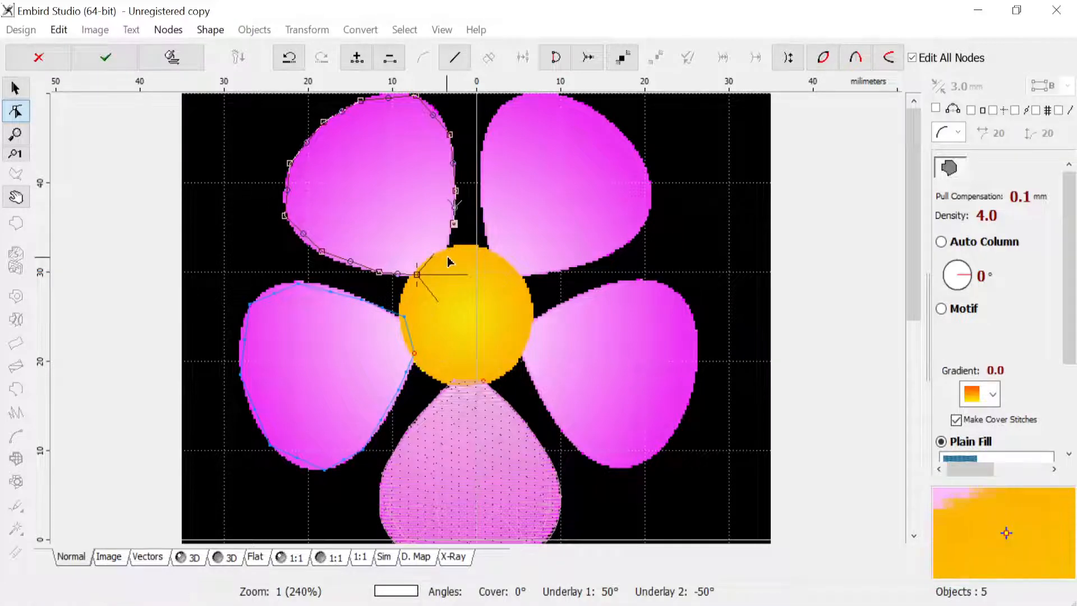
{"action": "key", "text": "Return"}
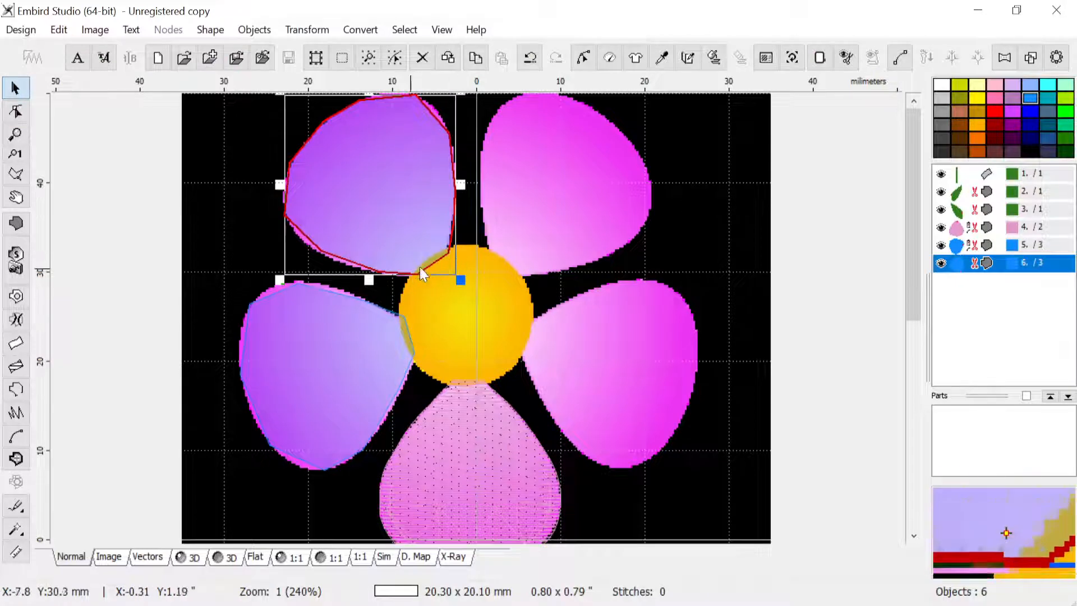
Step: Trace the upper-right petal's outline as a fill object, placing nodes clockwise from the yellow center around to the petal's lower edge
{"action": "left_click", "coordinate": [15, 223]}
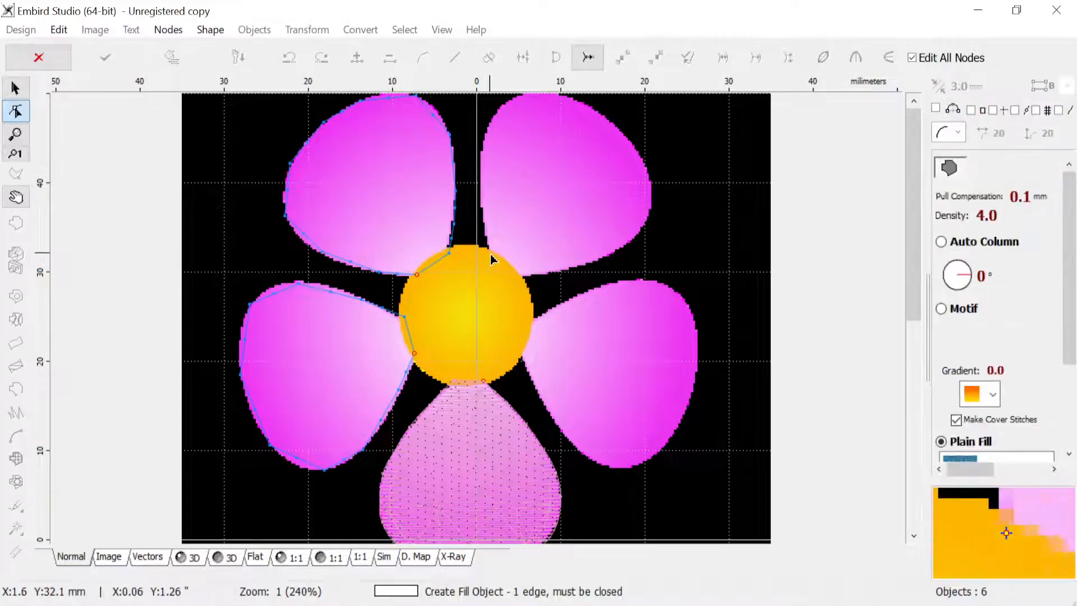
{"action": "left_click", "coordinate": [489, 256]}
{"action": "left_click", "coordinate": [484, 217]}
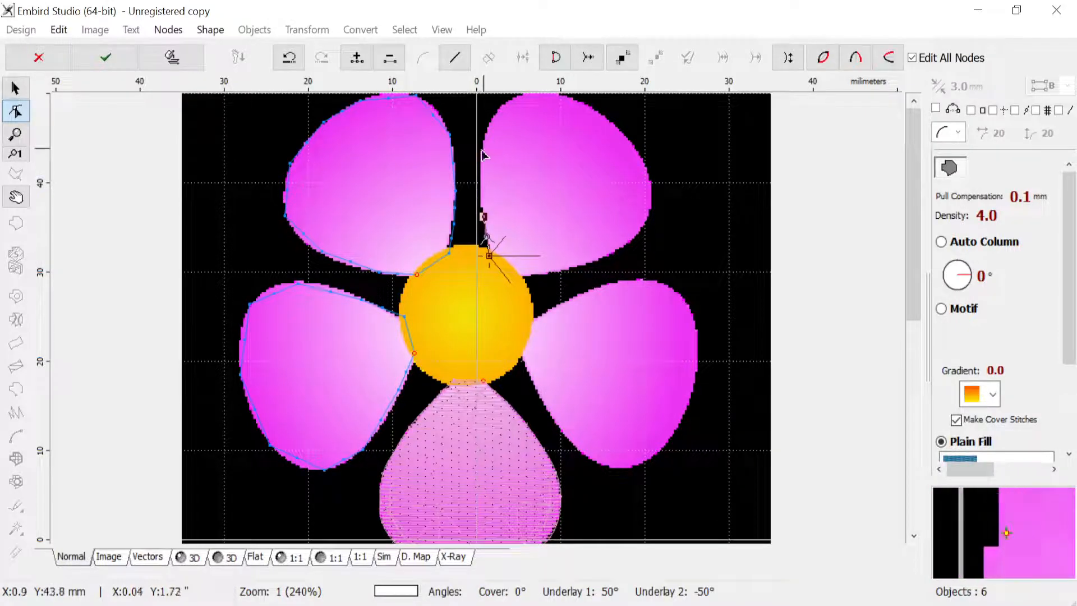
{"action": "left_click", "coordinate": [480, 169]}
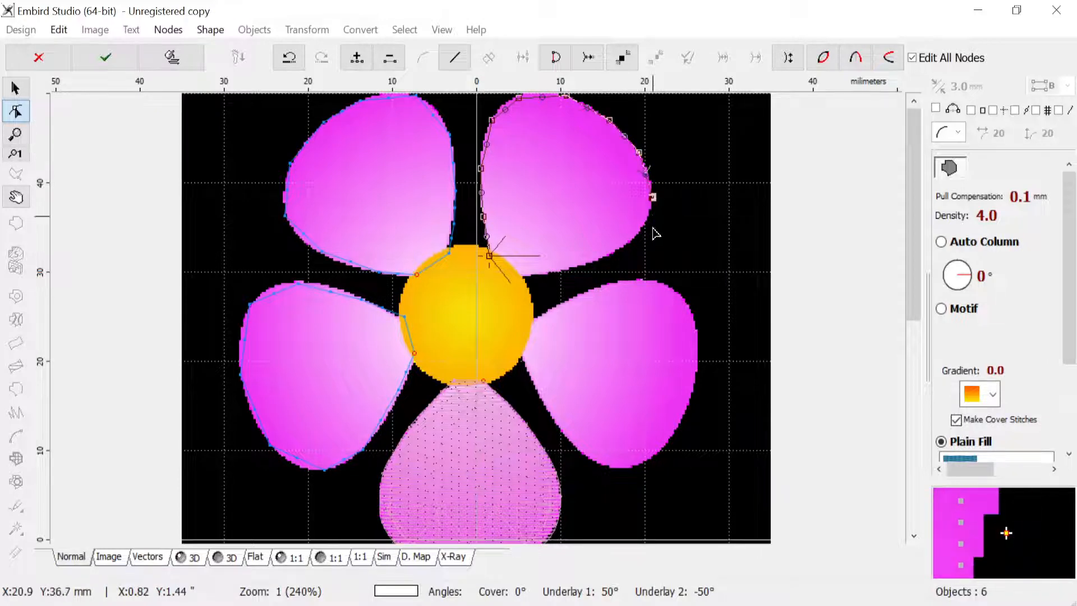
{"action": "left_click", "coordinate": [573, 268]}
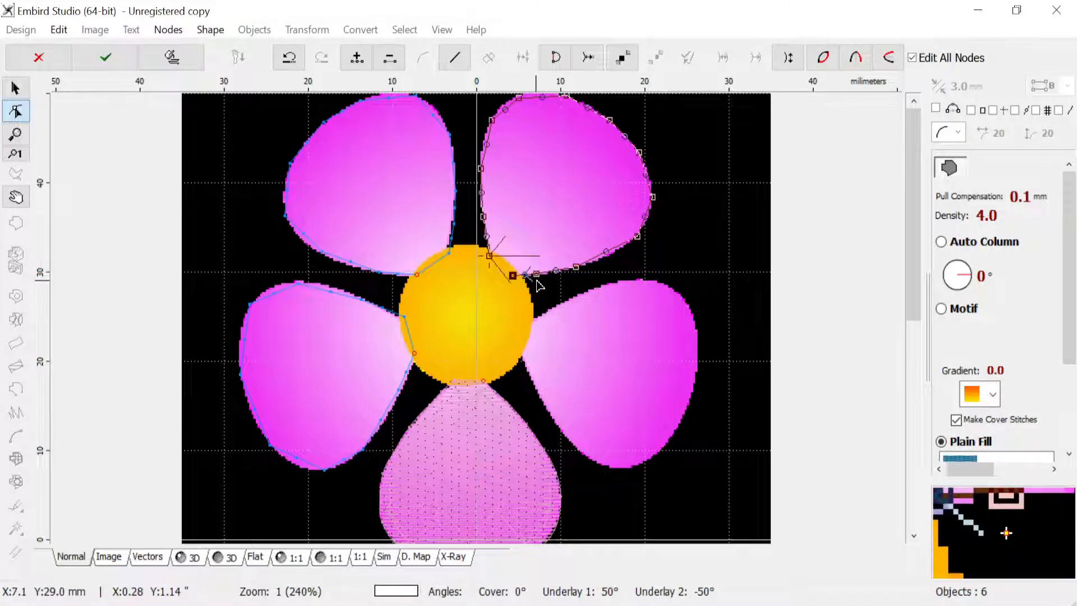
Step: Finish the upper-right petal's fill object and trace the lower-right petal as a closed fill object about 21.6 × 21.3 mm
{"action": "key", "text": "Return"}
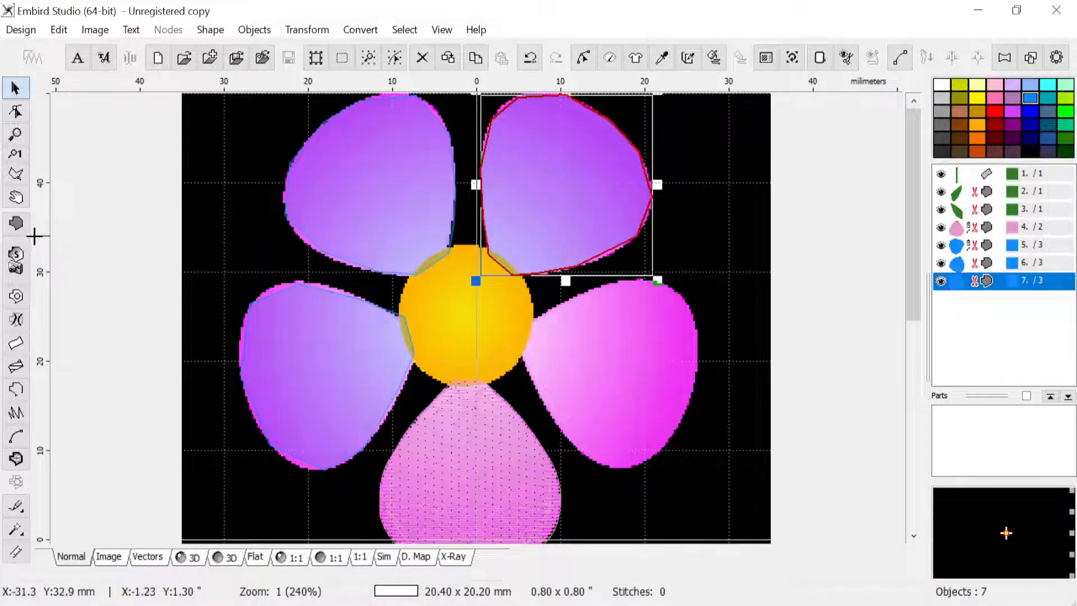
{"action": "left_click", "coordinate": [16, 223]}
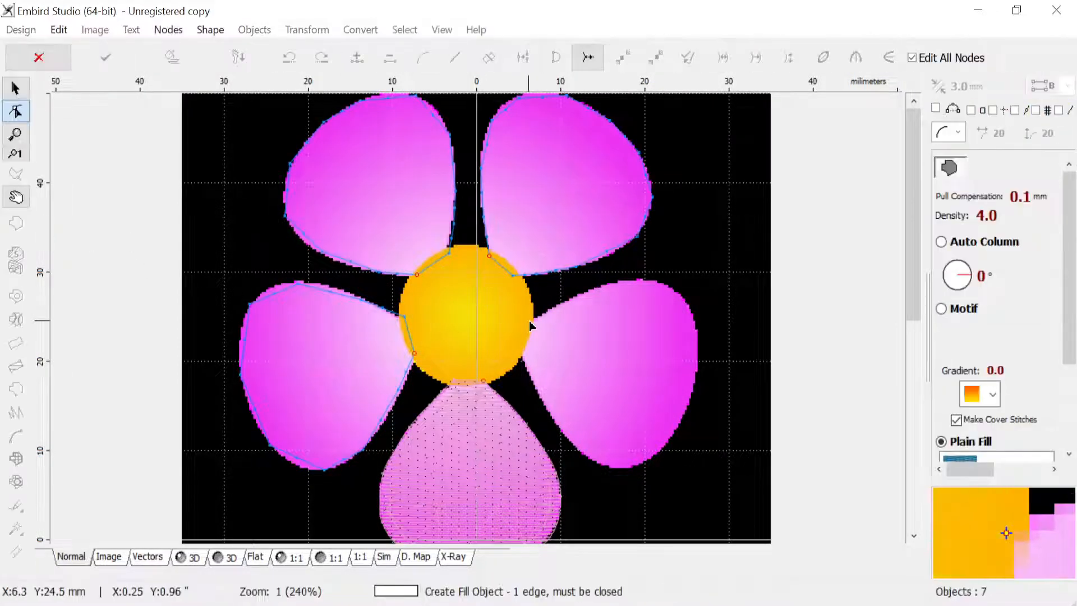
{"action": "left_click", "coordinate": [528, 322]}
{"action": "left_click", "coordinate": [553, 309]}
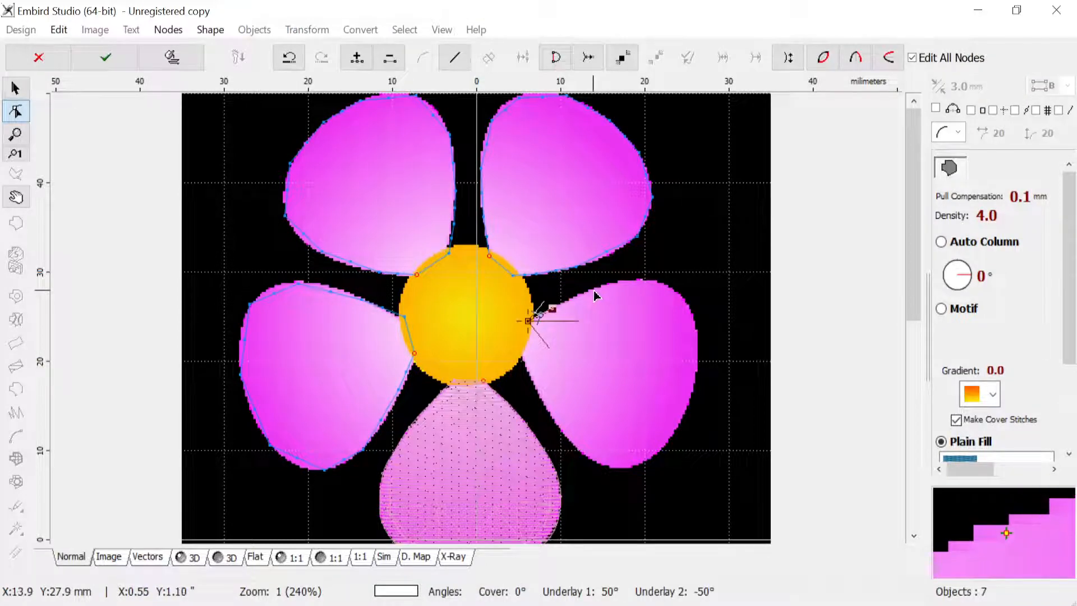
{"action": "left_click", "coordinate": [593, 291]}
{"action": "left_click", "coordinate": [634, 279]}
{"action": "left_click", "coordinate": [675, 290]}
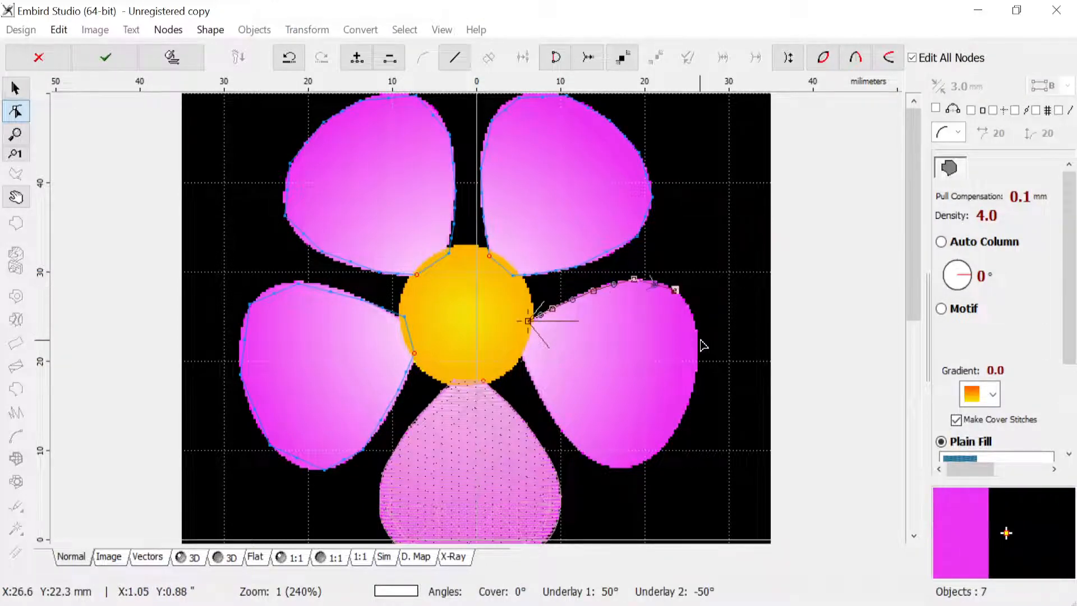
{"action": "left_click", "coordinate": [701, 340]}
{"action": "left_click", "coordinate": [692, 403]}
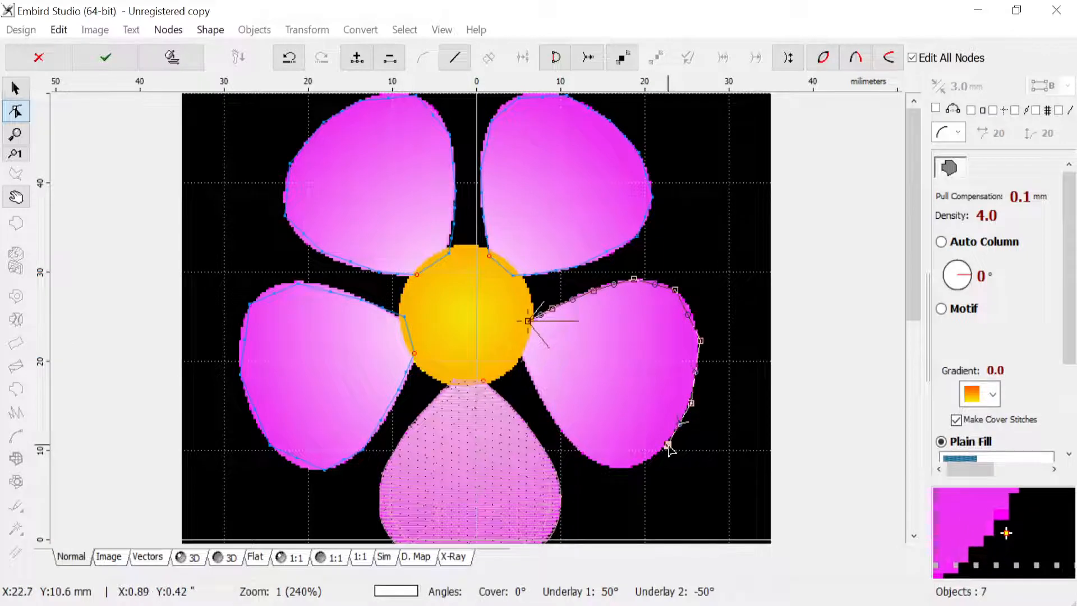
{"action": "left_click", "coordinate": [626, 469]}
{"action": "left_click", "coordinate": [580, 451]}
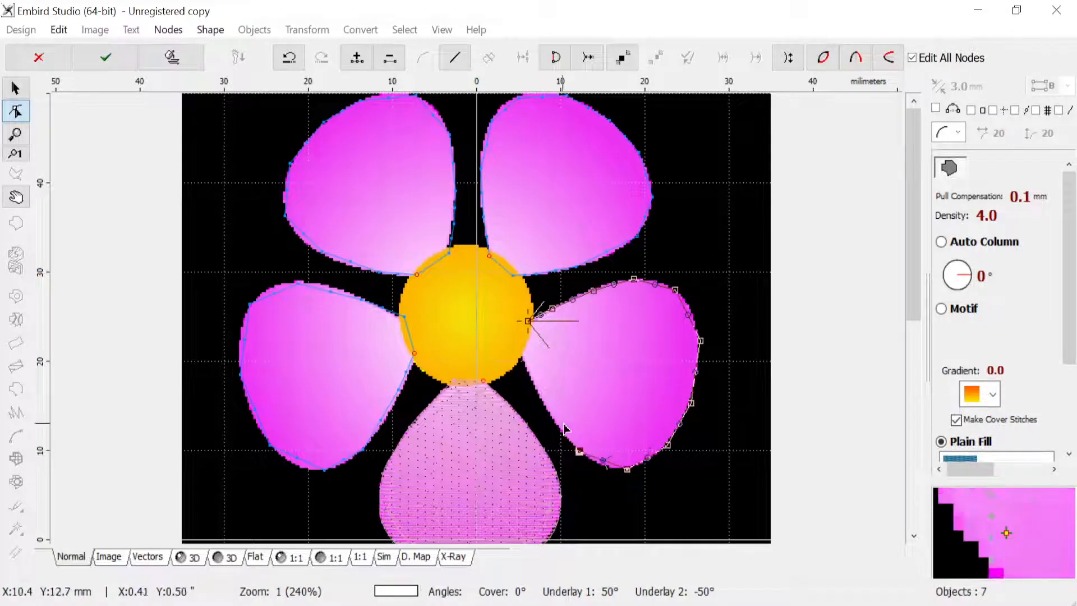
{"action": "left_click", "coordinate": [545, 406]}
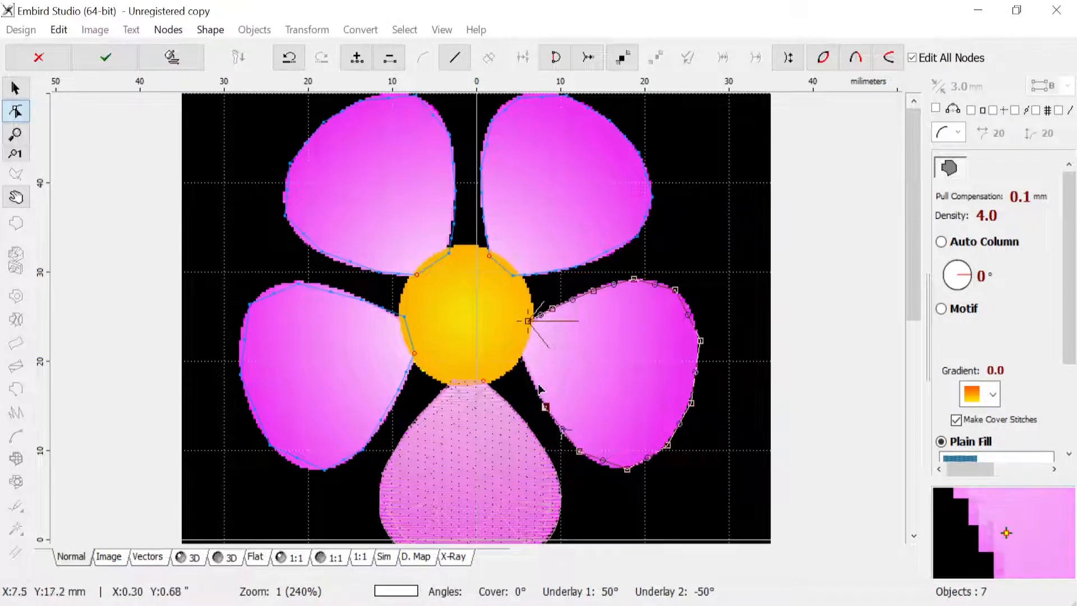
{"action": "left_click", "coordinate": [518, 348]}
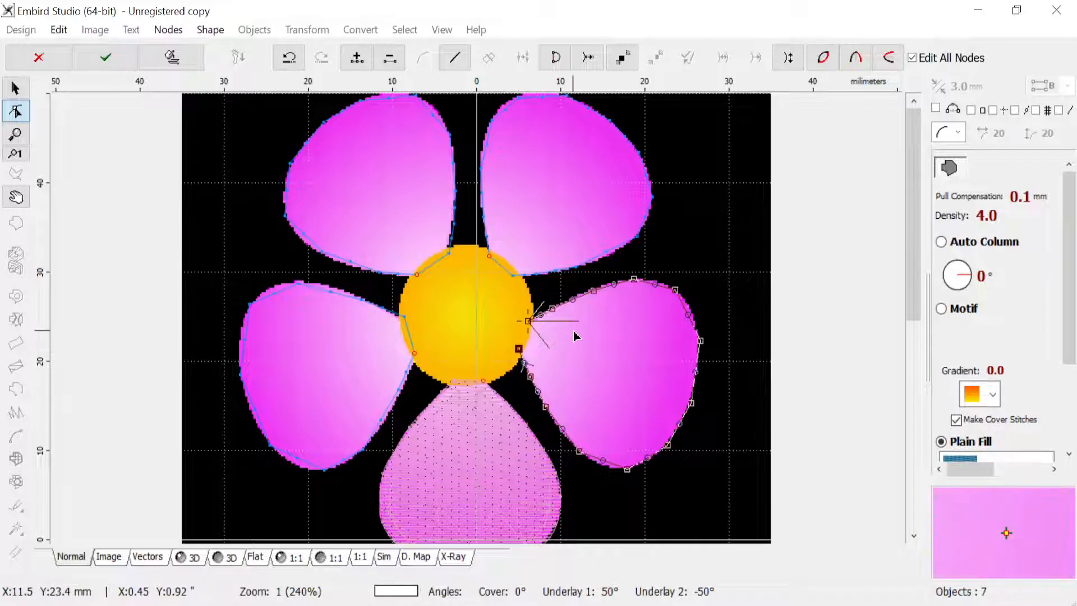
{"action": "key", "text": "Return"}
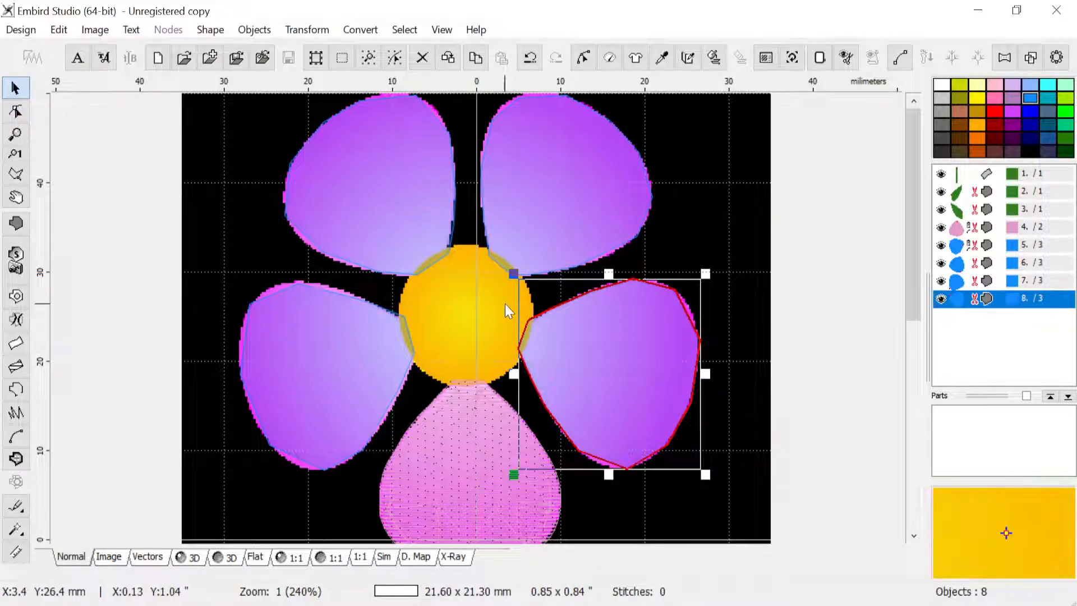
Step: Recolor the four blue petal objects with 810 Light Lilac from the Brother Embroidery catalog
{"action": "left_click", "coordinate": [957, 246]}
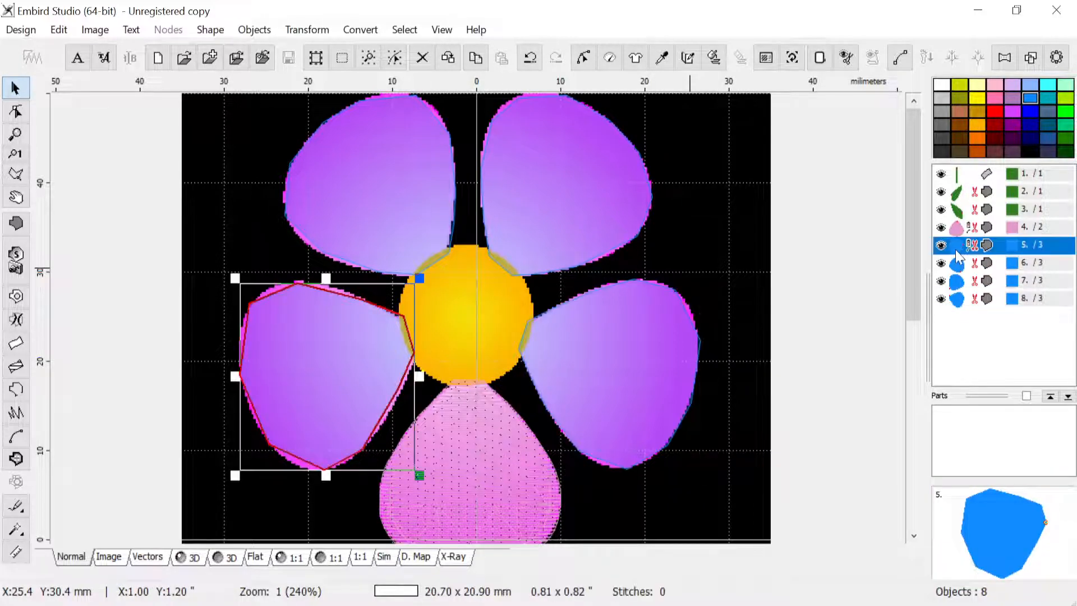
{"action": "left_click", "coordinate": [960, 303], "text": "shift"}
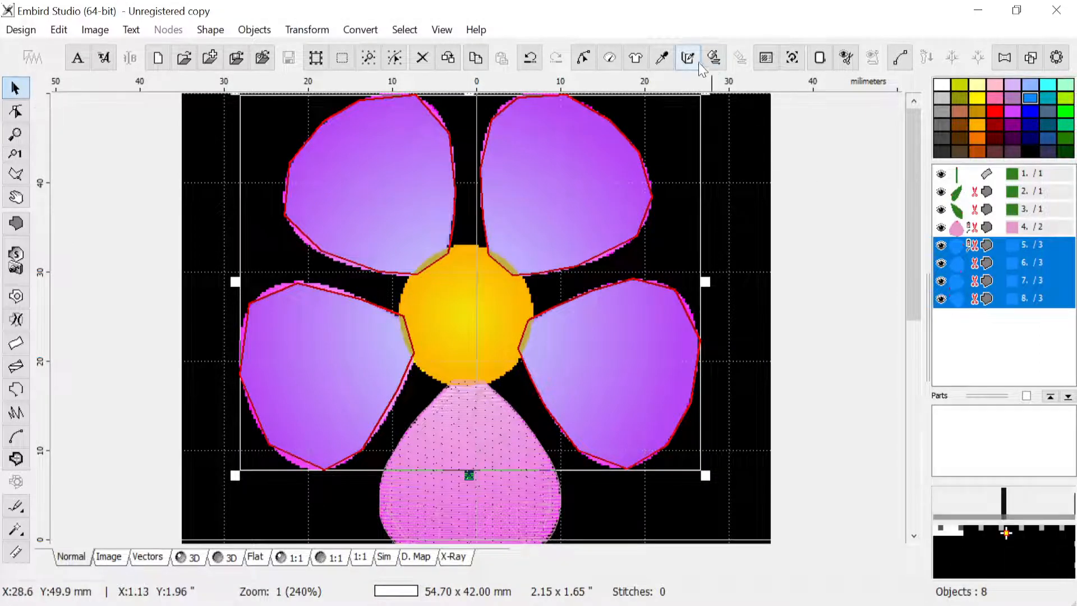
{"action": "left_click", "coordinate": [684, 63]}
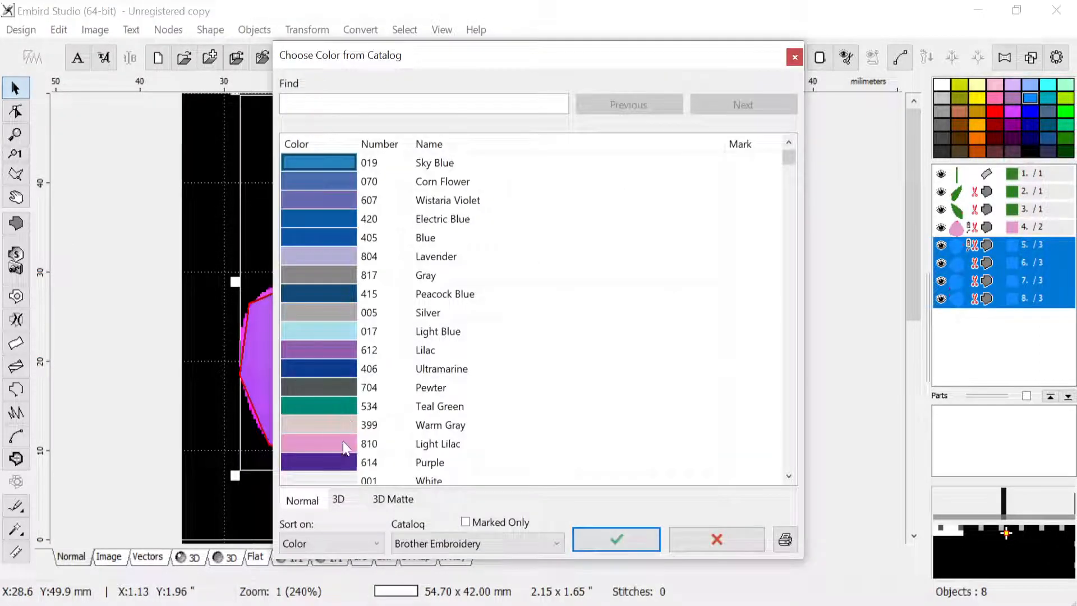
{"action": "left_click", "coordinate": [342, 441]}
{"action": "left_click", "coordinate": [616, 539]}
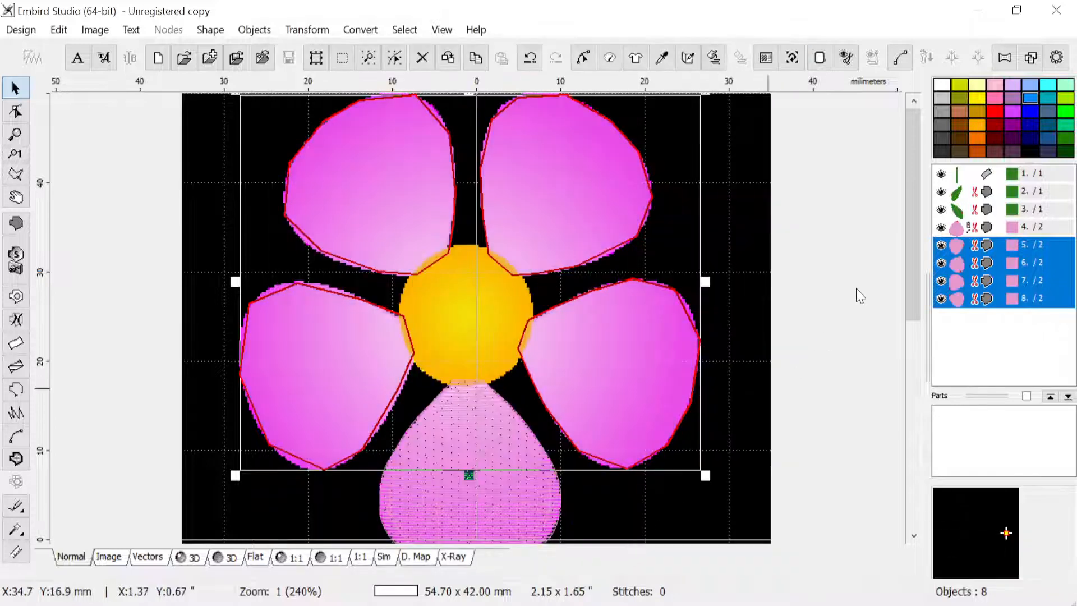
Step: Generate plain fill stitches for the four selected petals and check the whole flower in the 3D preview
{"action": "left_click", "coordinate": [609, 57]}
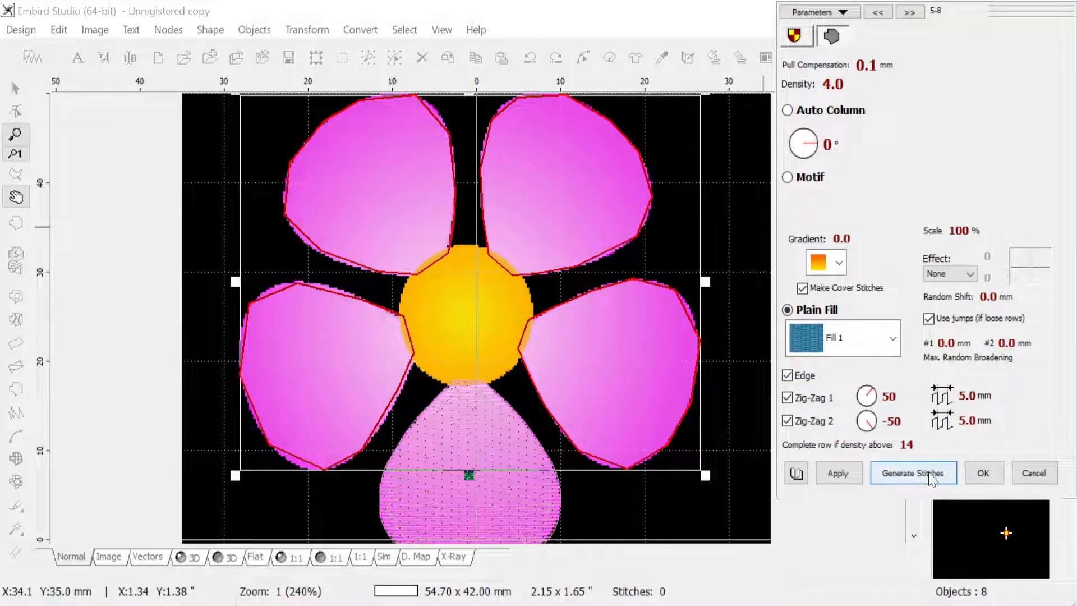
{"action": "left_click", "coordinate": [967, 477]}
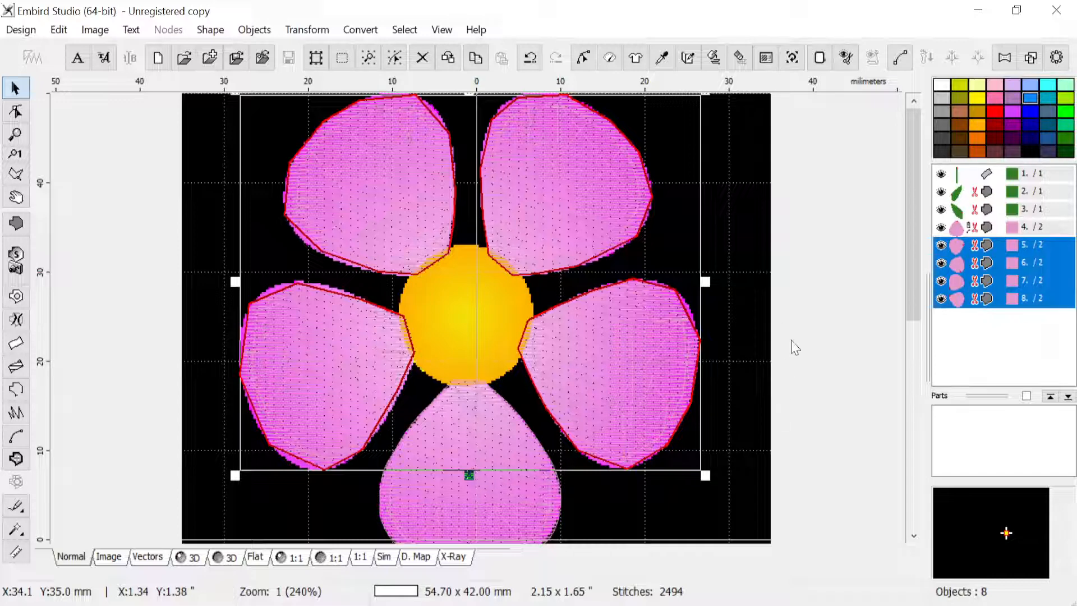
{"action": "scroll", "coordinate": [757, 322], "scroll_direction": "down", "scroll_amount": 1}
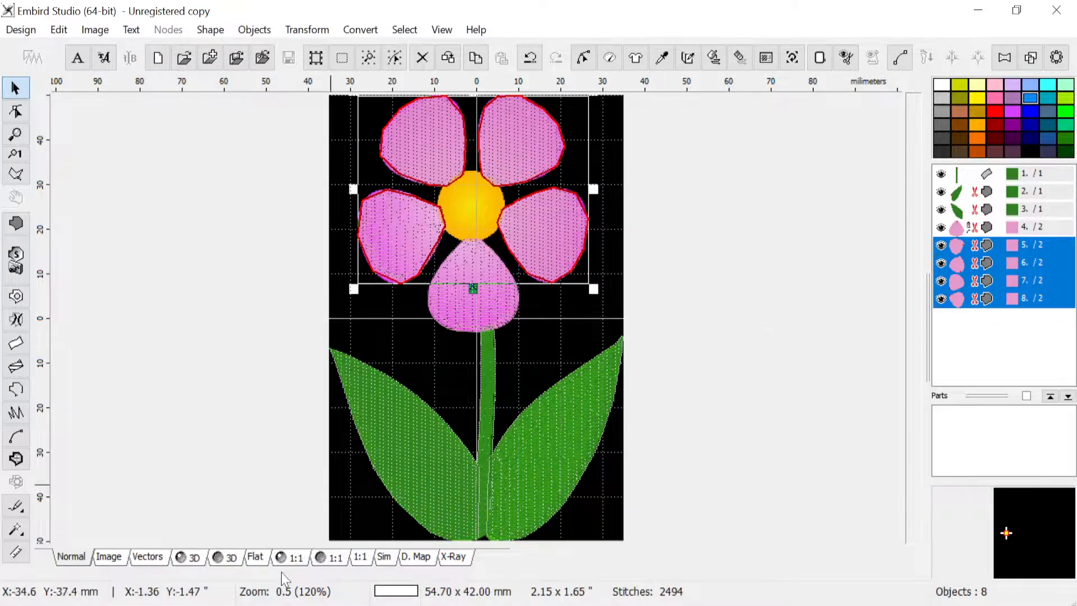
{"action": "left_click", "coordinate": [193, 557]}
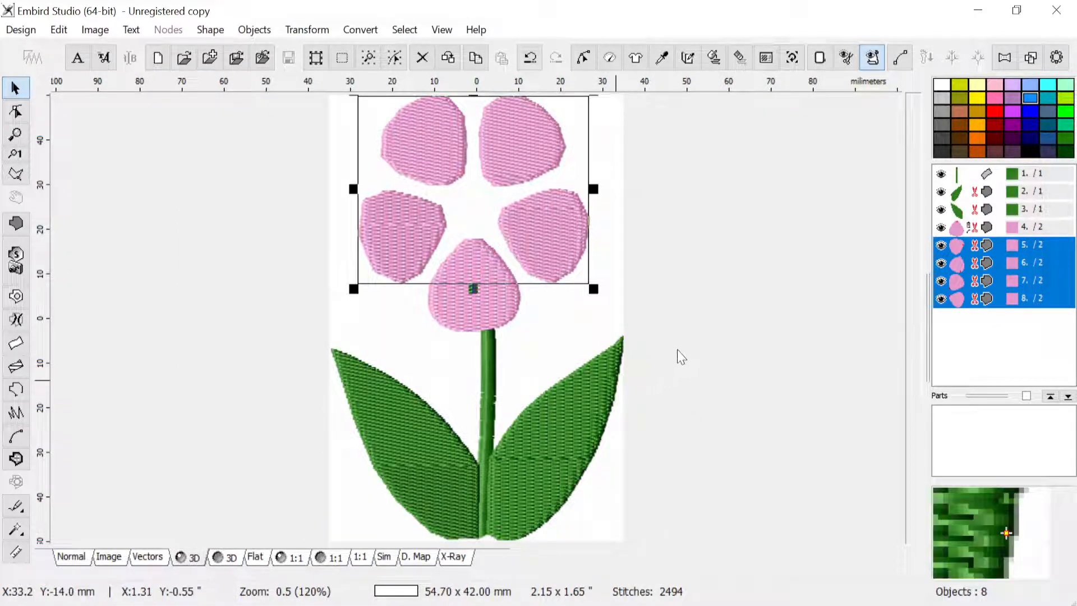
{"action": "left_click", "coordinate": [610, 315]}
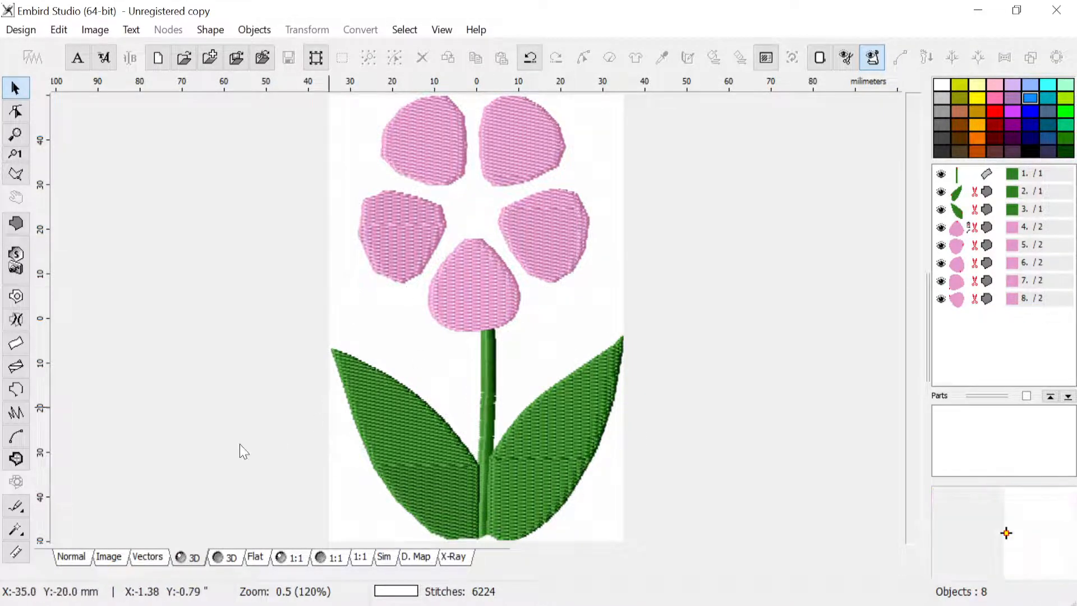
{"action": "left_click", "coordinate": [79, 563]}
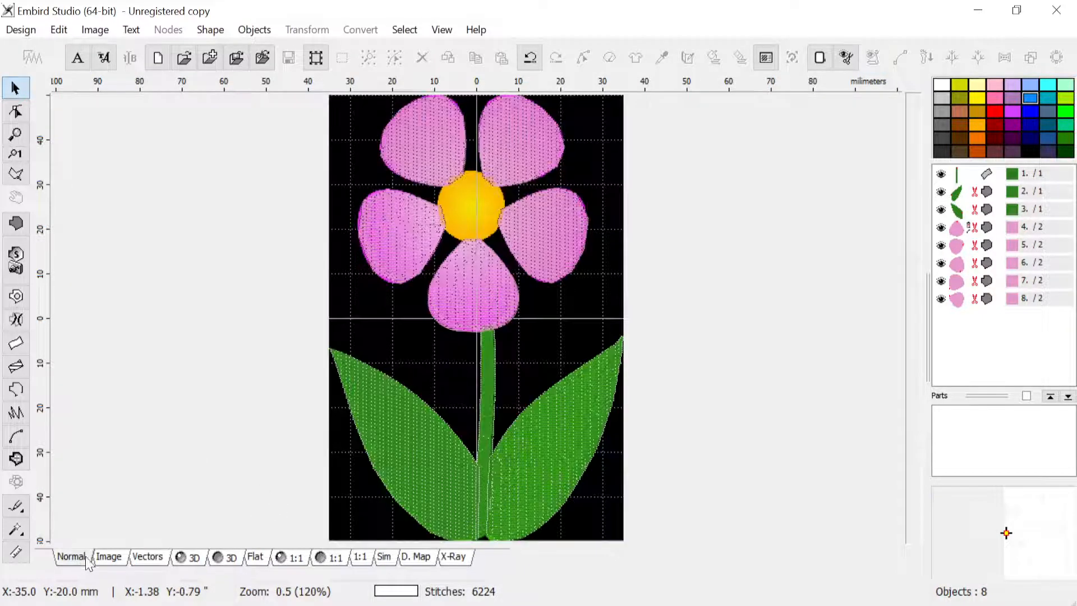
Step: Create a four-node diamond fill object about 16 × 15.85 mm with its corners on the yellow center's edge
{"action": "scroll", "coordinate": [486, 193], "scroll_direction": "up", "scroll_amount": 3}
{"action": "scroll", "coordinate": [486, 193], "scroll_direction": "up", "scroll_amount": 2}
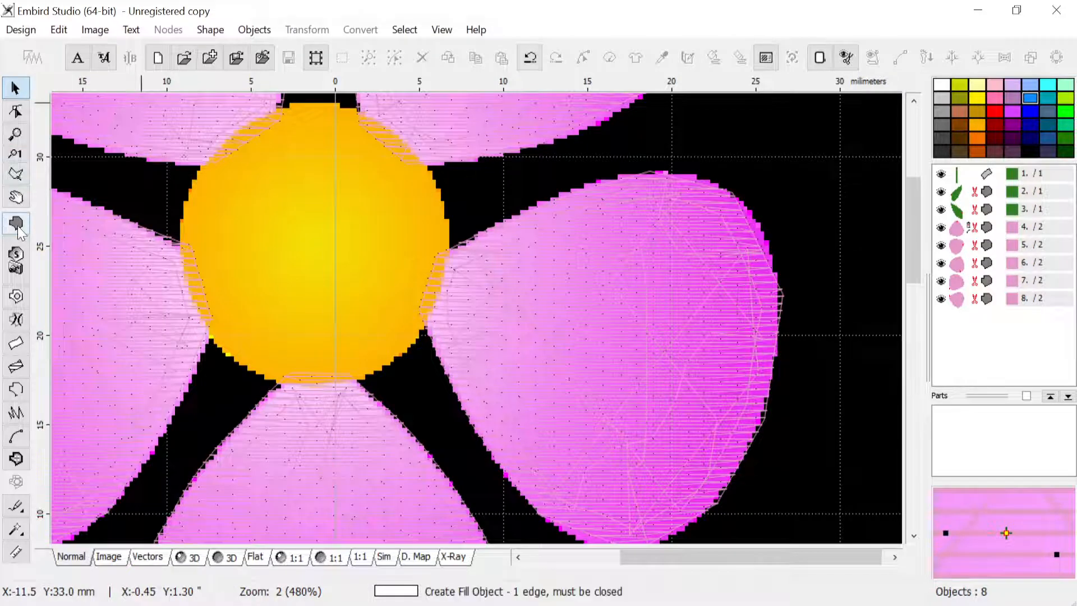
{"action": "double_click", "coordinate": [321, 110]}
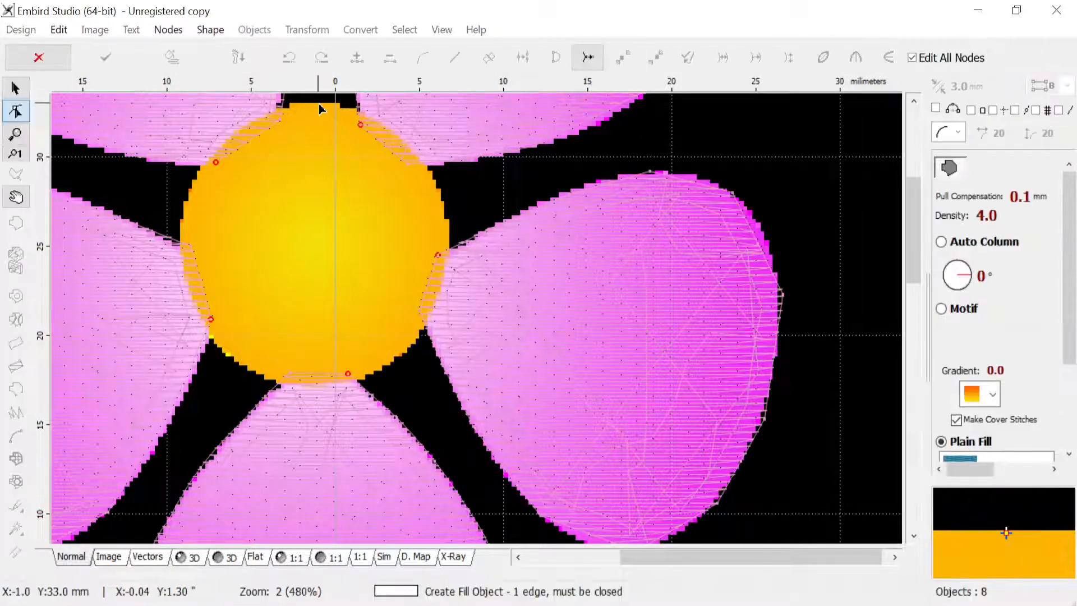
{"action": "left_click", "coordinate": [393, 175]}
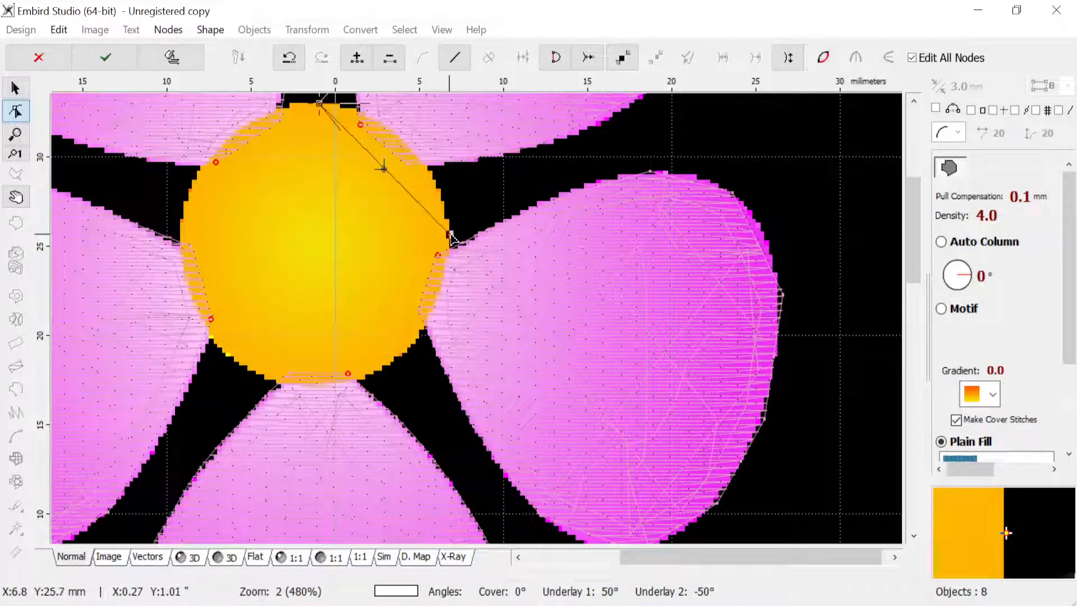
{"action": "left_click", "coordinate": [317, 386], "text": "shift"}
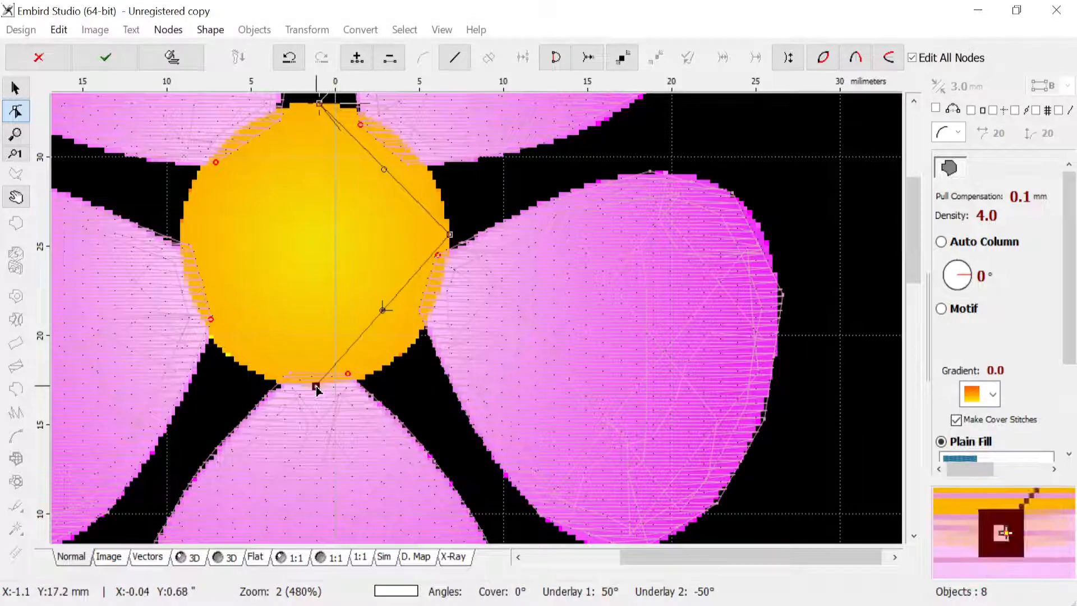
{"action": "left_click", "coordinate": [180, 232], "text": "shift"}
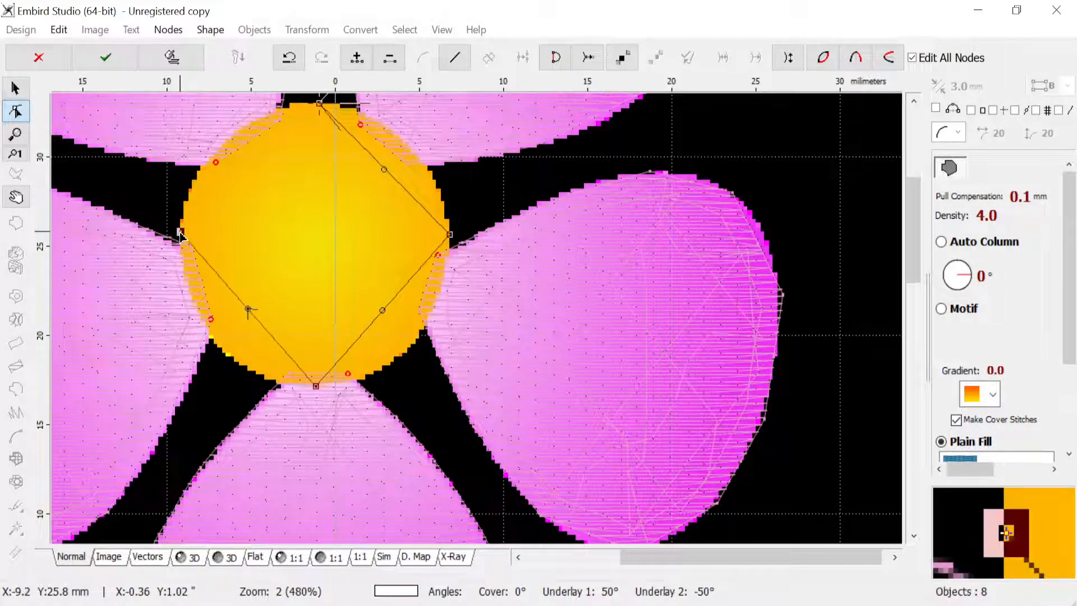
{"action": "key", "text": "Return"}
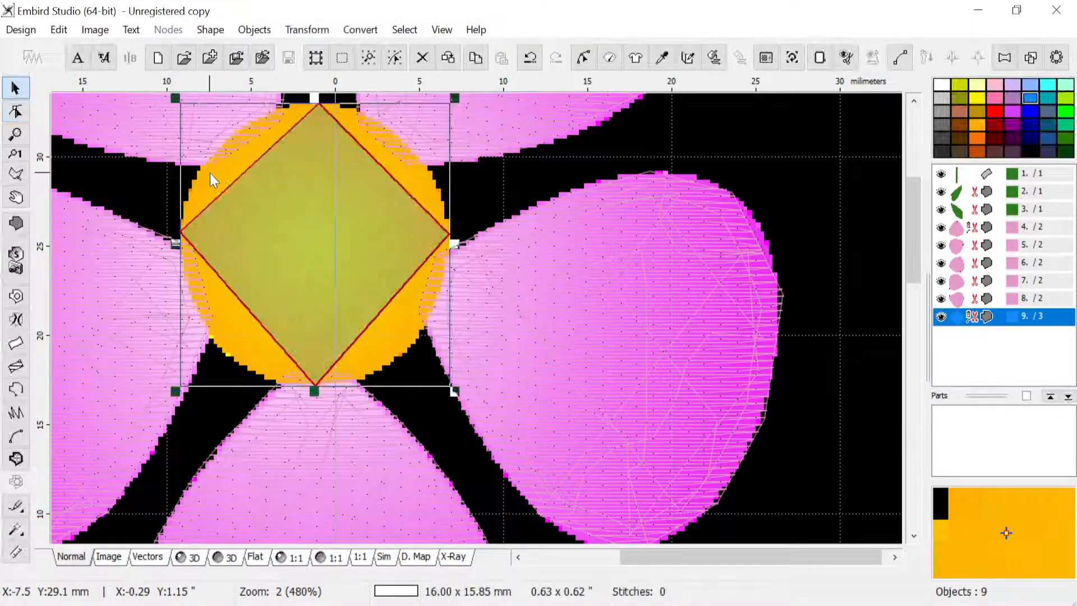
Step: Bend the diamond's upper-right, lower-right and lower-left edges outward into arcs that follow the yellow circle
{"action": "left_click", "coordinate": [16, 111]}
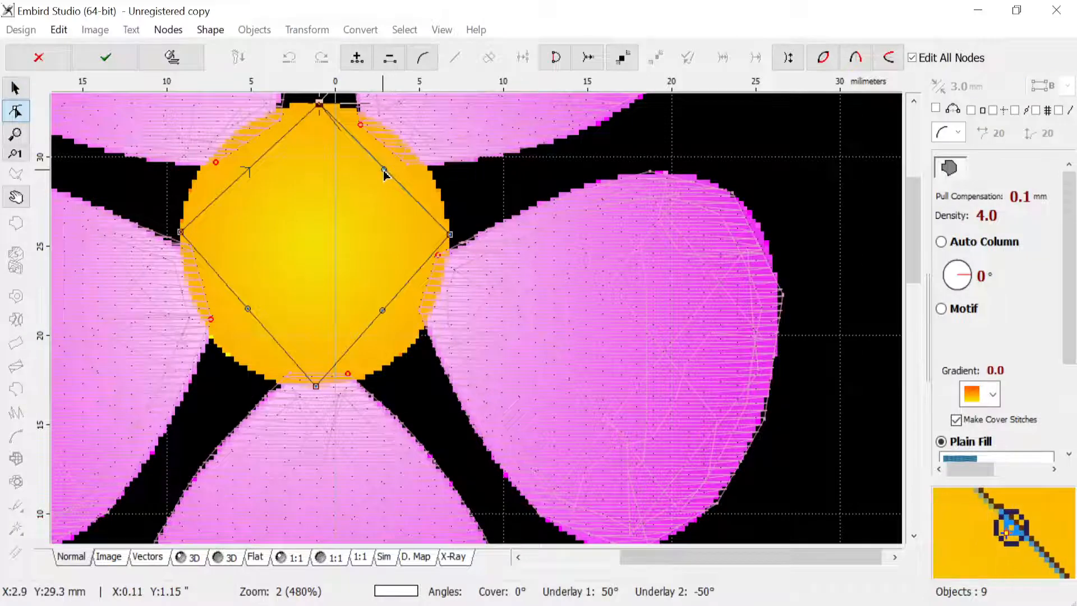
{"action": "left_click_drag", "start_coordinate": [384, 170], "coordinate": [409, 144]}
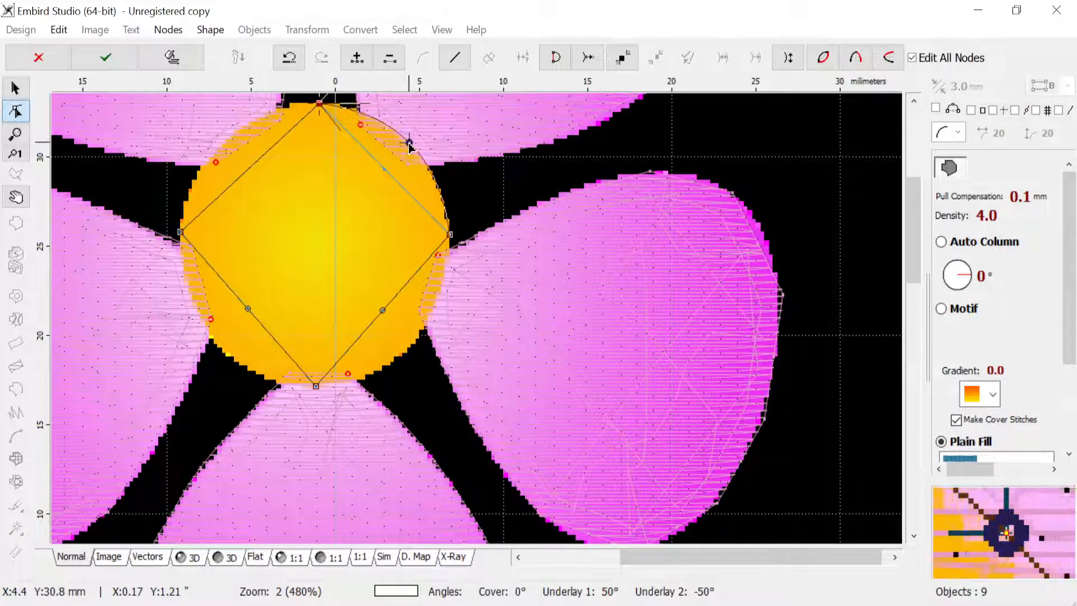
{"action": "left_click_drag", "start_coordinate": [384, 313], "coordinate": [410, 347]}
{"action": "left_click_drag", "start_coordinate": [248, 310], "coordinate": [211, 337]}
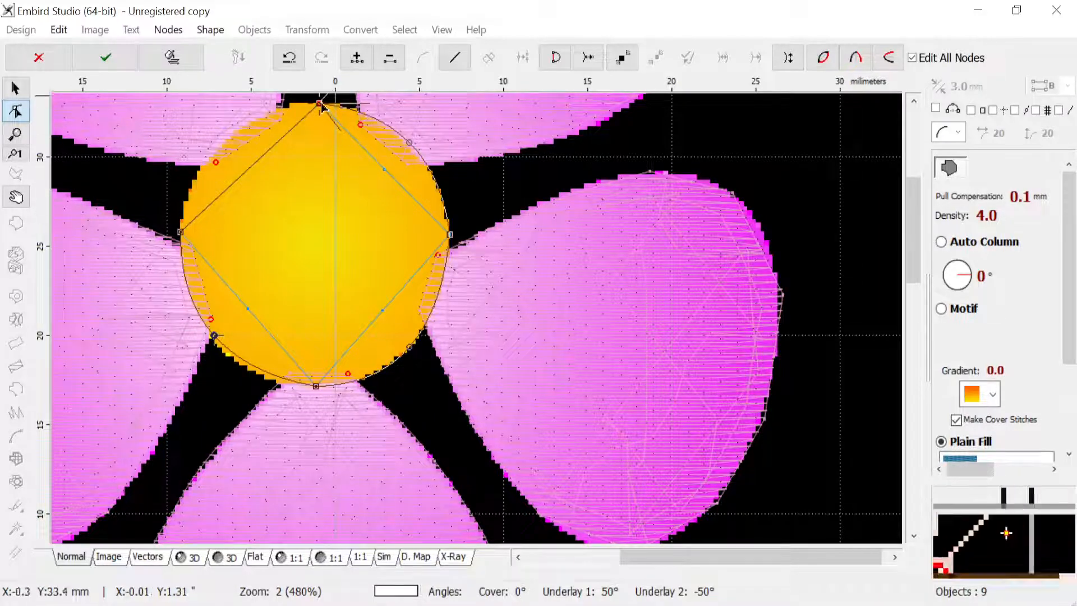
Step: Straighten the center outline's lower-left edge and bend it again to follow the yellow circle more closely
{"action": "left_click", "coordinate": [182, 232]}
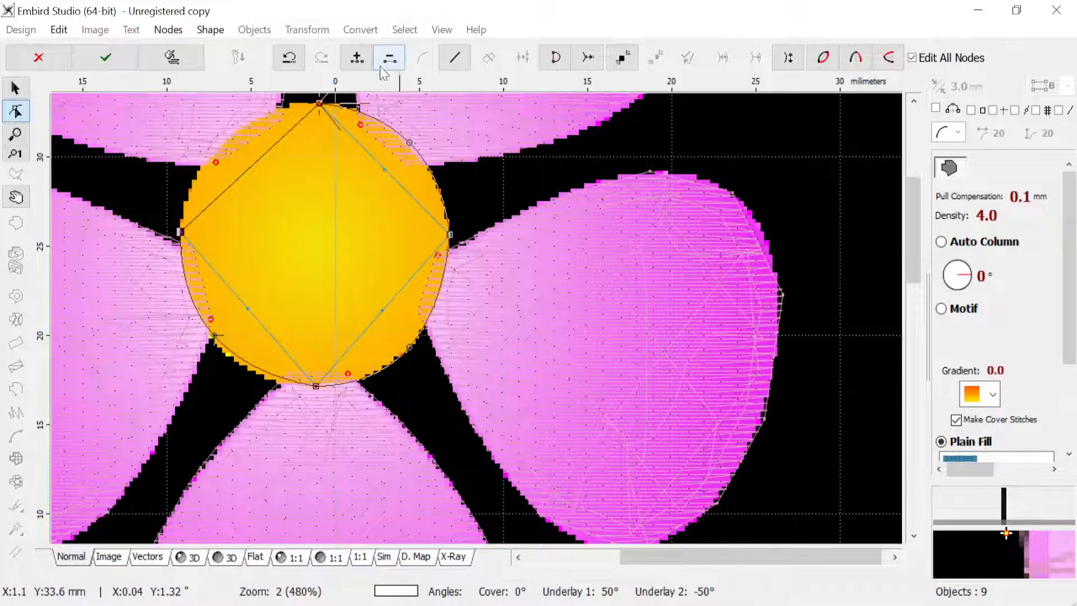
{"action": "left_click", "coordinate": [457, 60]}
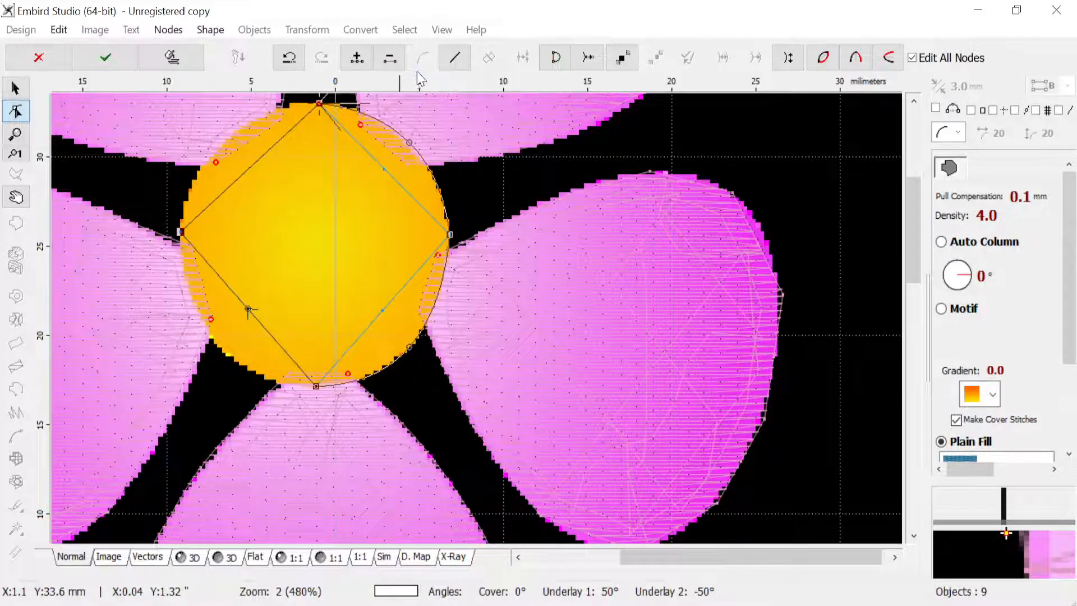
{"action": "left_click", "coordinate": [247, 309]}
{"action": "left_click_drag", "start_coordinate": [248, 309], "coordinate": [215, 341]}
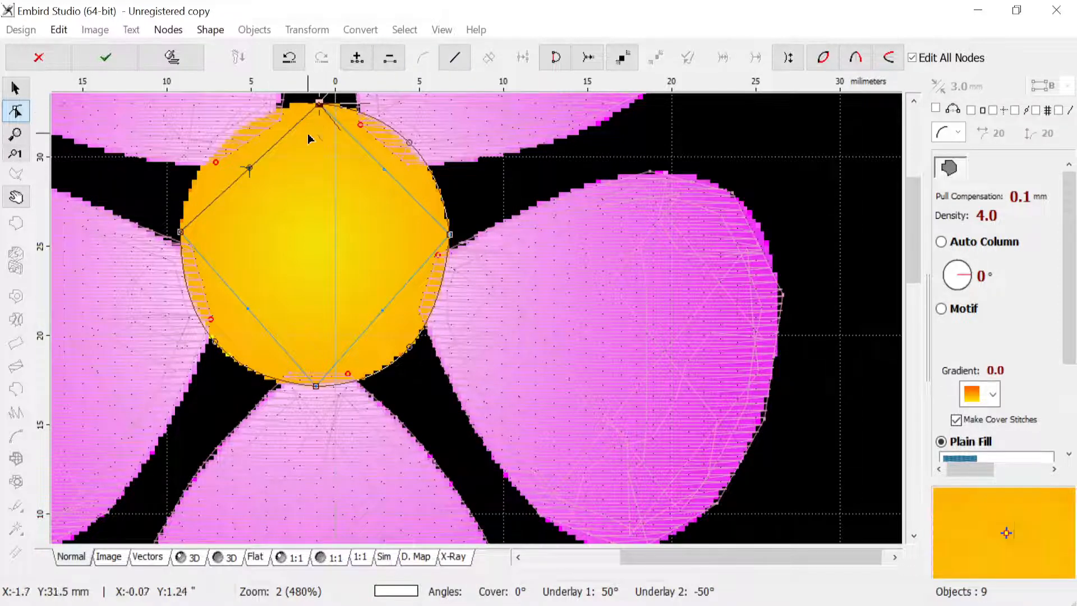
Step: Make the center outline's upper-left edge a curve along the yellow circle and apply the edited shape
{"action": "left_click", "coordinate": [458, 63]}
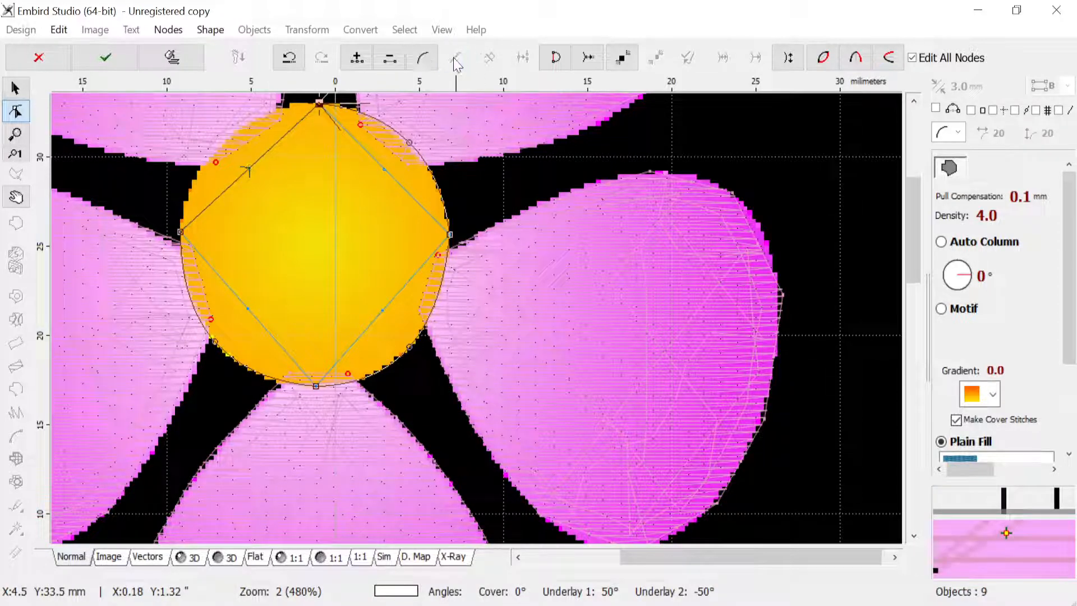
{"action": "left_click", "coordinate": [424, 58]}
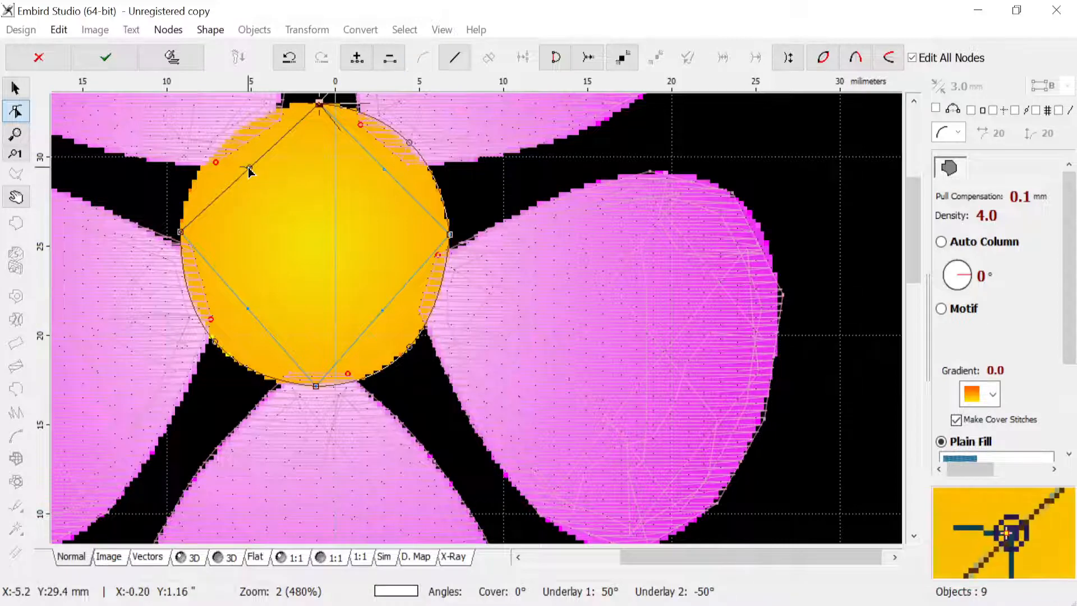
{"action": "left_click_drag", "start_coordinate": [248, 167], "coordinate": [224, 143]}
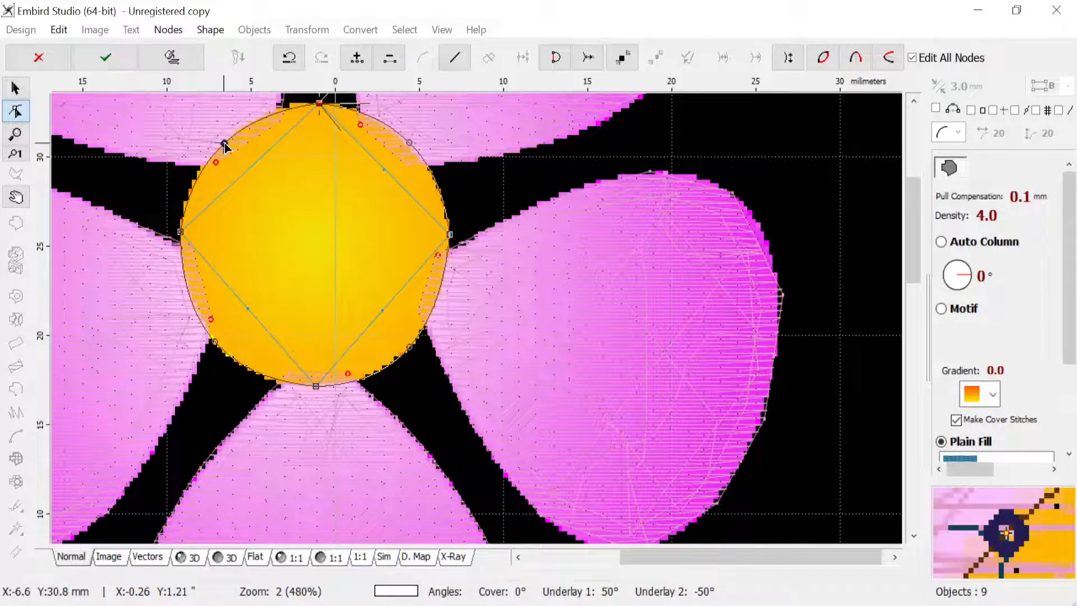
{"action": "left_click", "coordinate": [111, 61]}
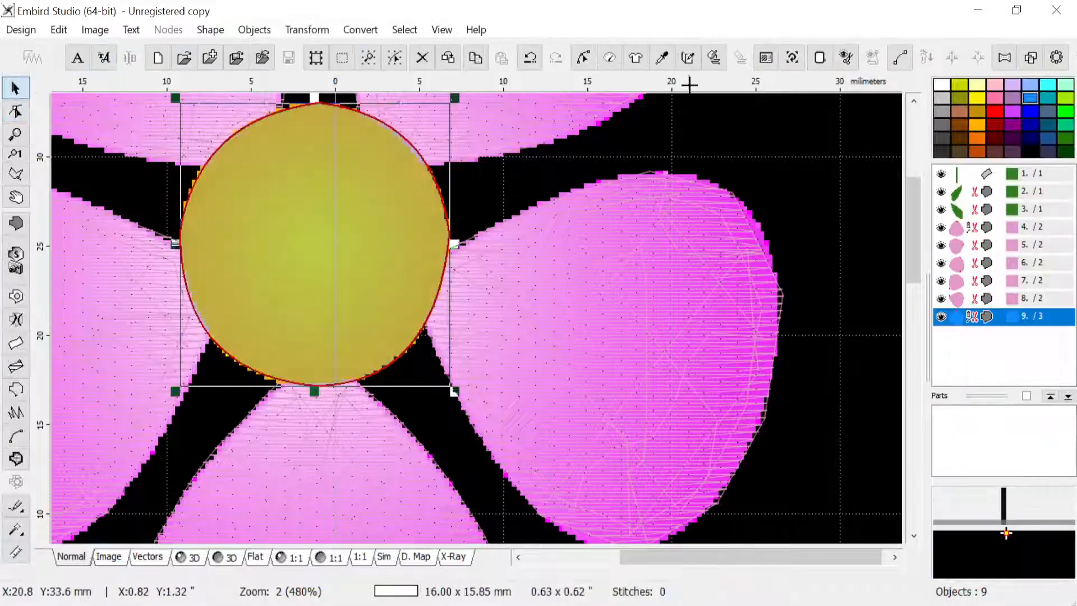
Step: Color the flower center Yellow (205) from the Brother Embroidery catalog and generate its stitches
{"action": "left_click", "coordinate": [688, 61]}
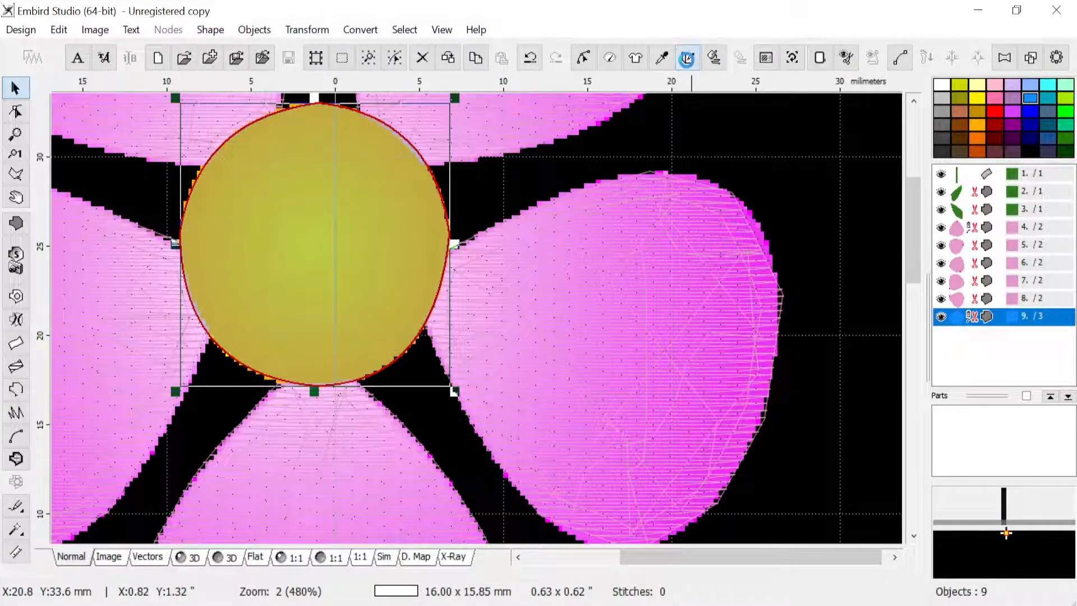
{"action": "left_click_drag", "start_coordinate": [785, 155], "coordinate": [812, 471]}
{"action": "left_click", "coordinate": [440, 463]}
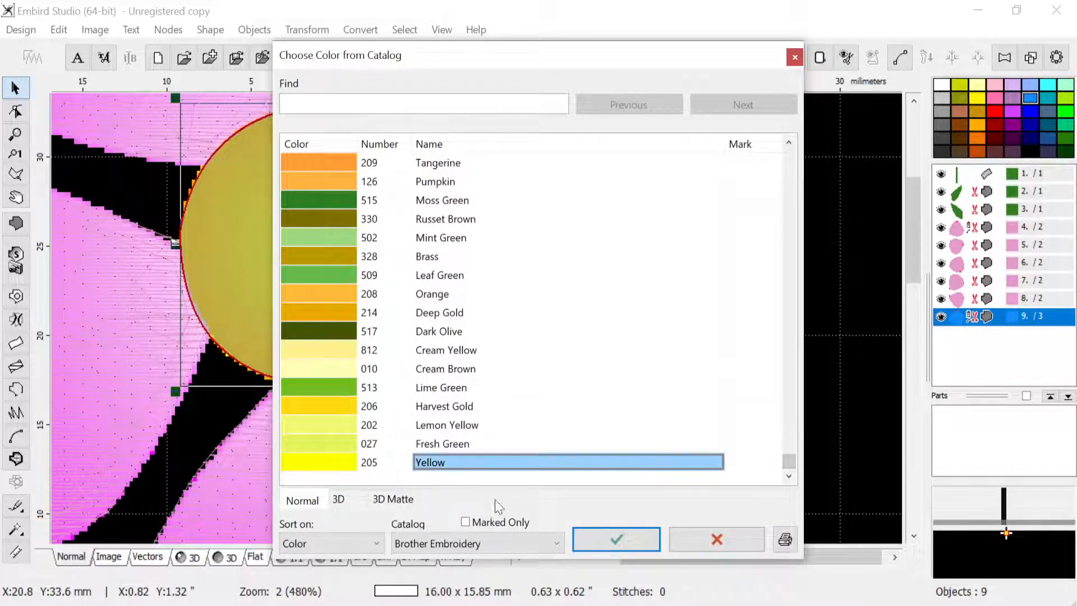
{"action": "left_click", "coordinate": [593, 540]}
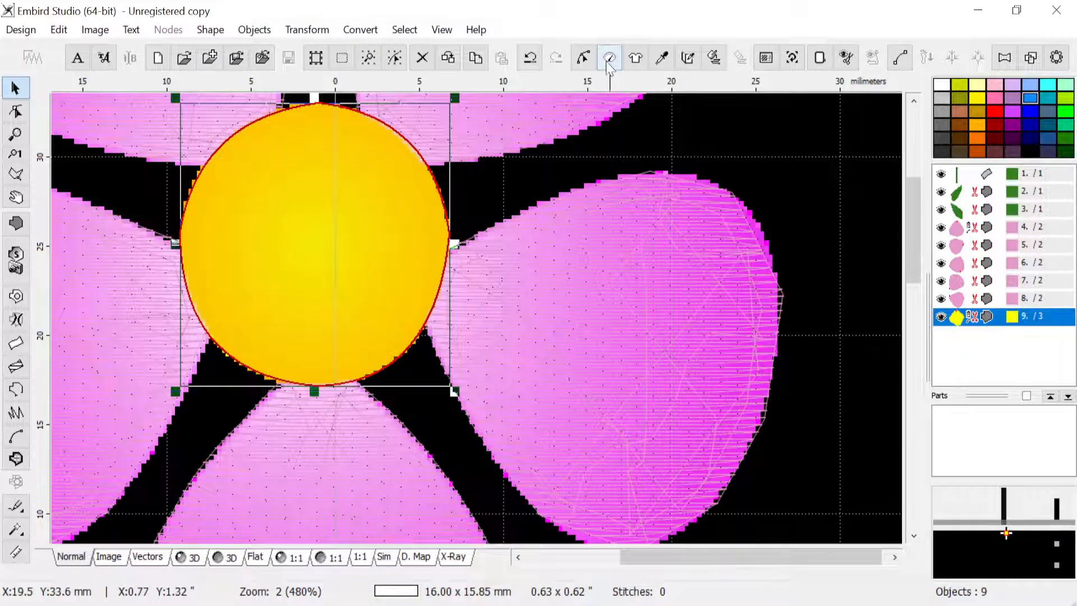
{"action": "left_click", "coordinate": [609, 57]}
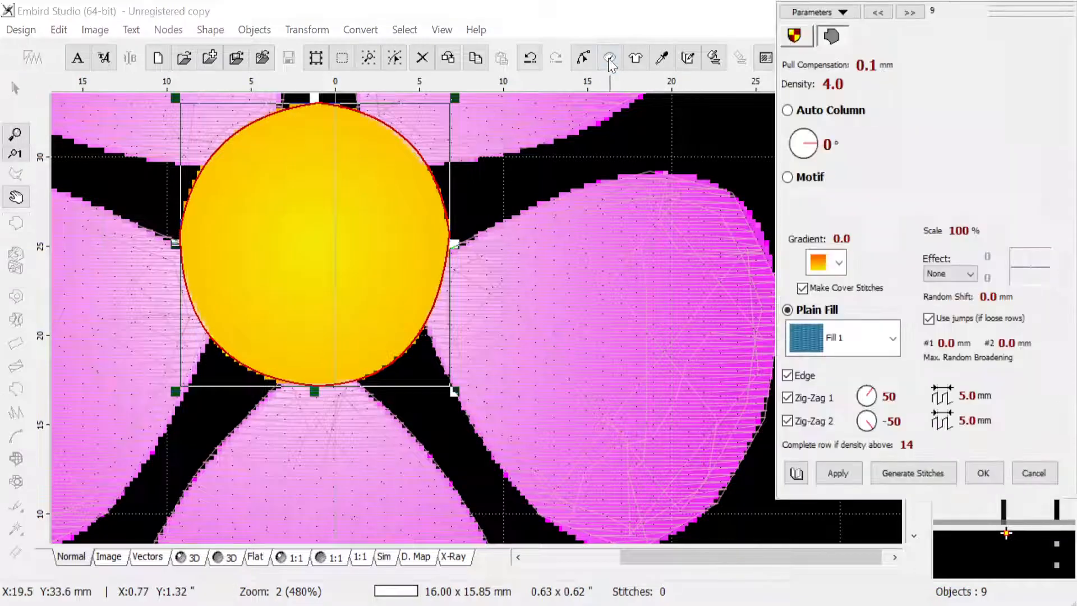
{"action": "left_click", "coordinate": [906, 480]}
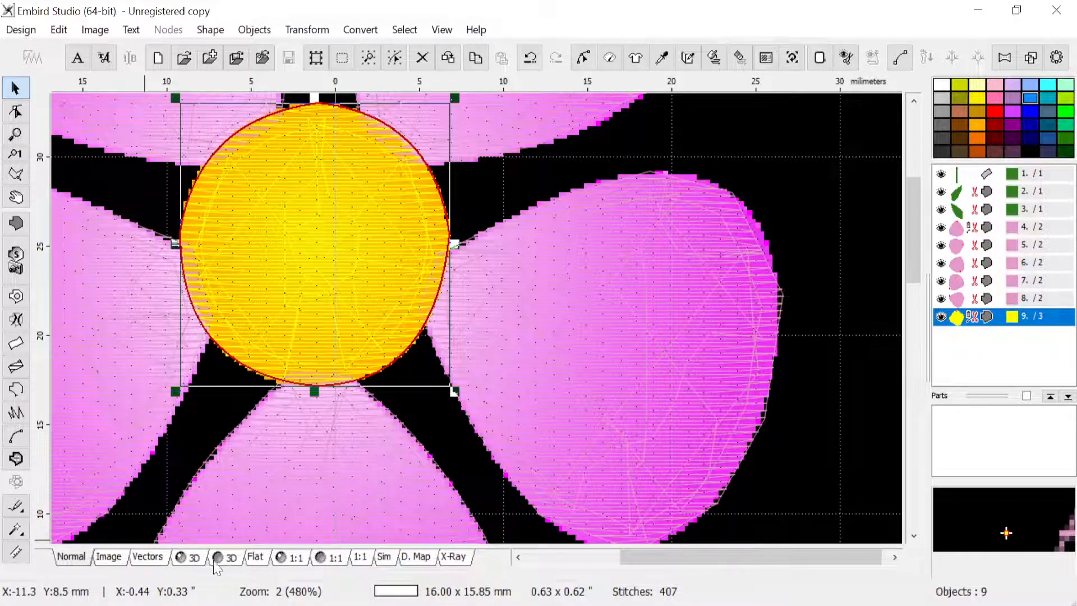
Step: Preview the whole stitched flower in 3D and return to the normal view
{"action": "left_click", "coordinate": [194, 560]}
{"action": "left_click", "coordinate": [805, 361]}
{"action": "scroll", "coordinate": [568, 345], "scroll_direction": "down", "scroll_amount": 3}
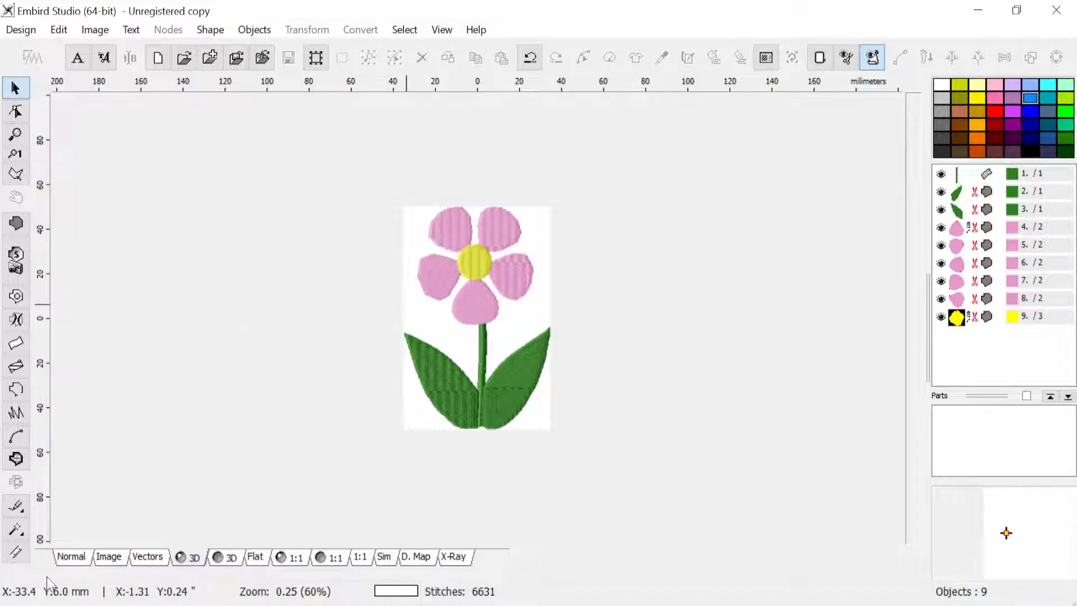
{"action": "left_click", "coordinate": [73, 559]}
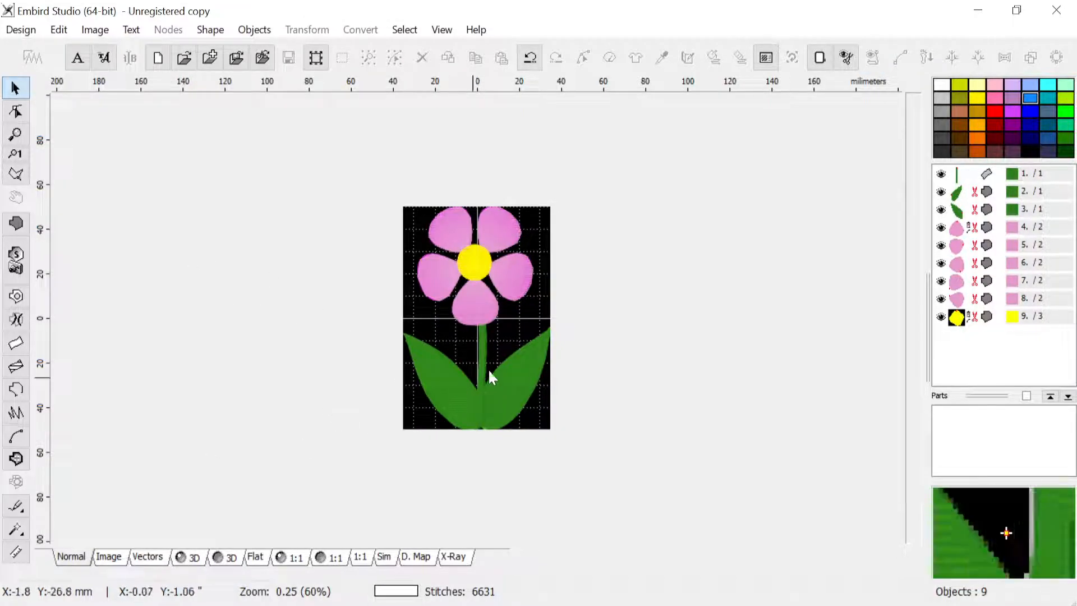
Step: Start an outline object at the bottom petal and trace the stem's left edge down to the left leaf
{"action": "scroll", "coordinate": [488, 362], "scroll_direction": "up", "scroll_amount": 1}
{"action": "scroll", "coordinate": [486, 352], "scroll_direction": "up", "scroll_amount": 2}
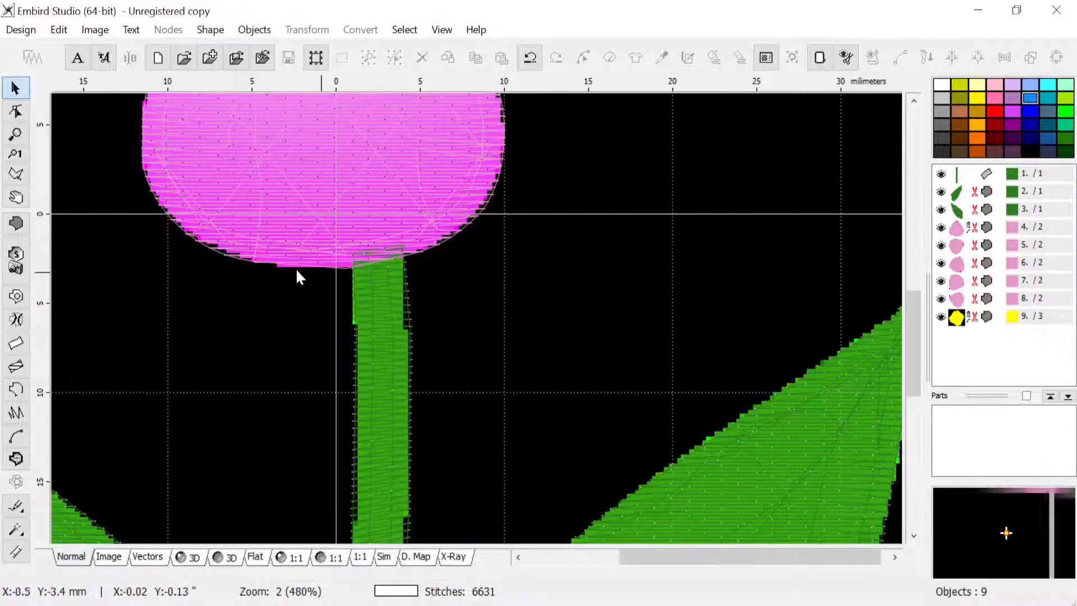
{"action": "left_click", "coordinate": [16, 389]}
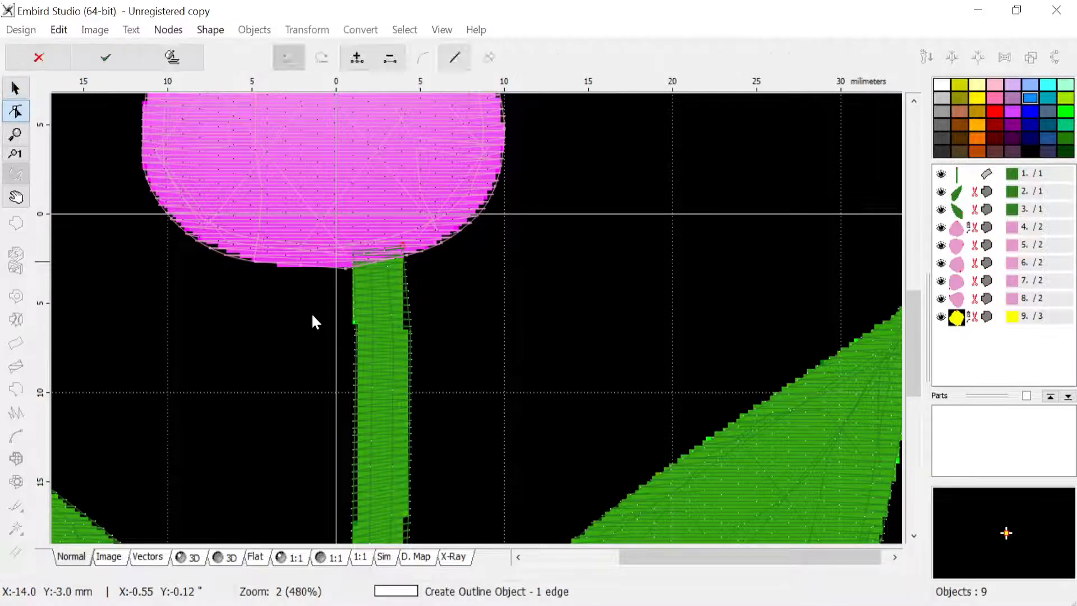
{"action": "left_click", "coordinate": [354, 268]}
{"action": "left_click", "coordinate": [355, 348]}
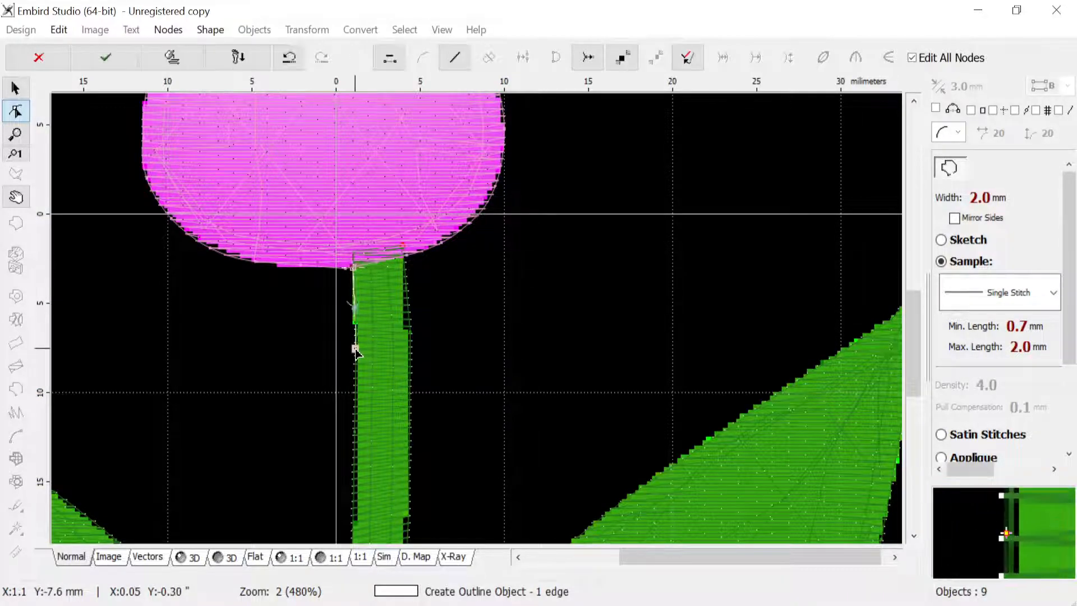
{"action": "left_click", "coordinate": [356, 438]}
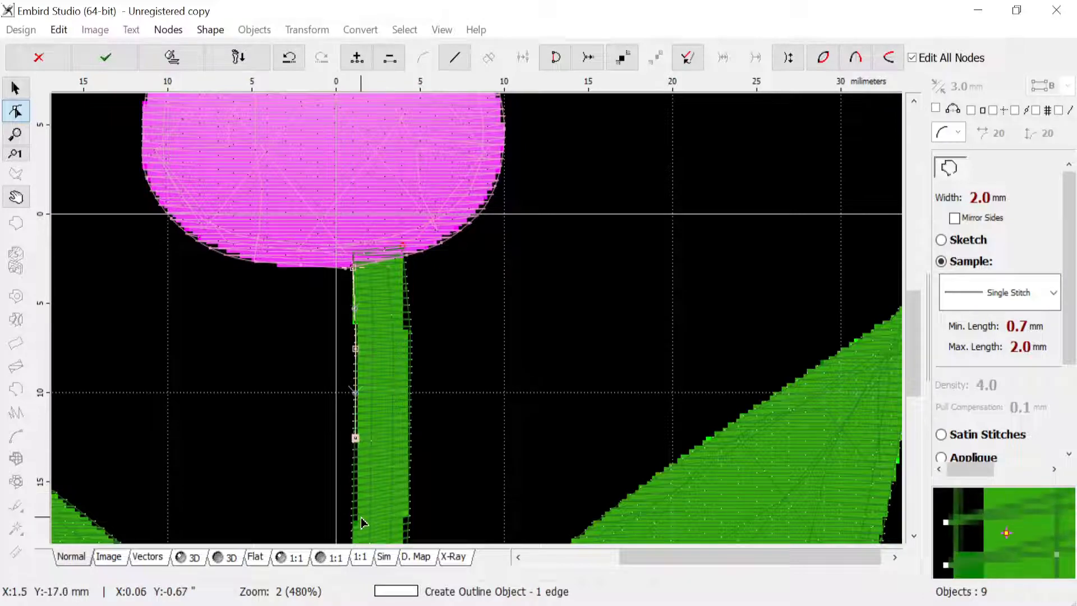
{"action": "scroll", "coordinate": [361, 500], "scroll_direction": "down", "scroll_amount": 2}
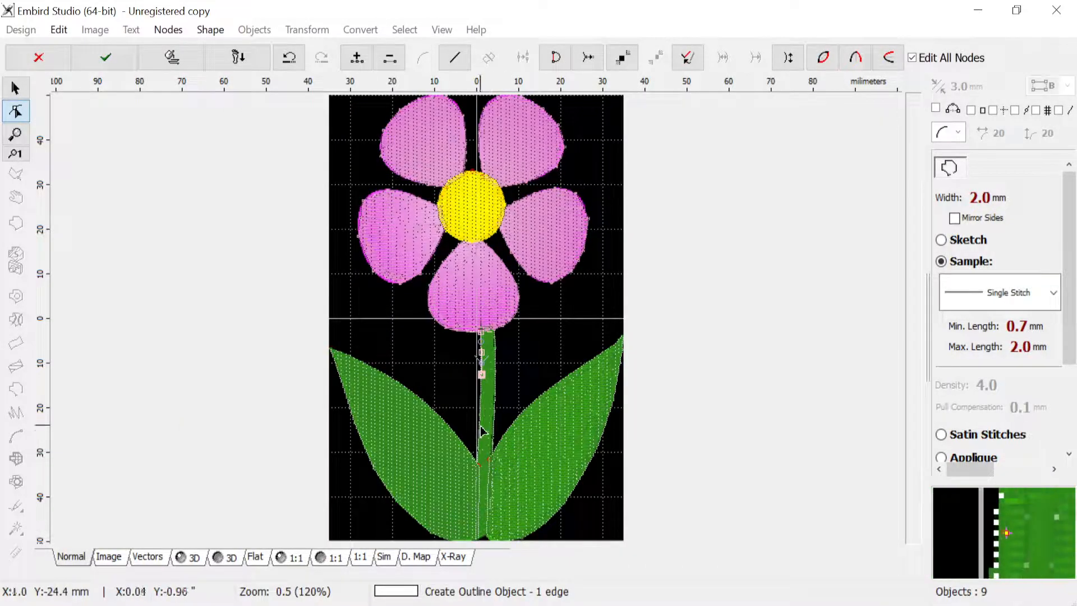
{"action": "scroll", "coordinate": [481, 431], "scroll_direction": "up", "scroll_amount": 1}
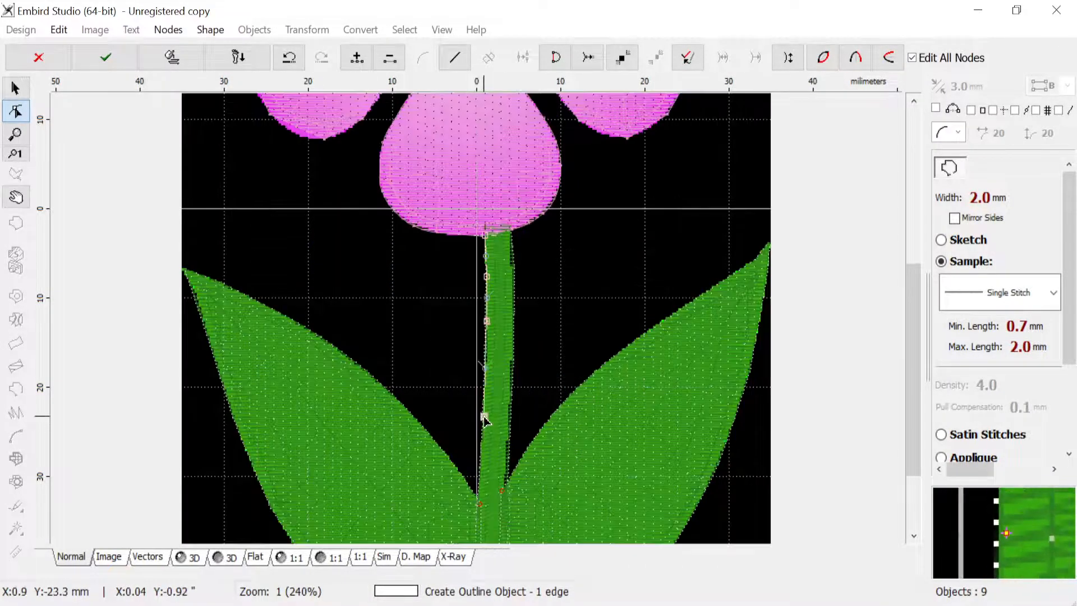
{"action": "left_click", "coordinate": [481, 465]}
{"action": "left_click", "coordinate": [477, 497]}
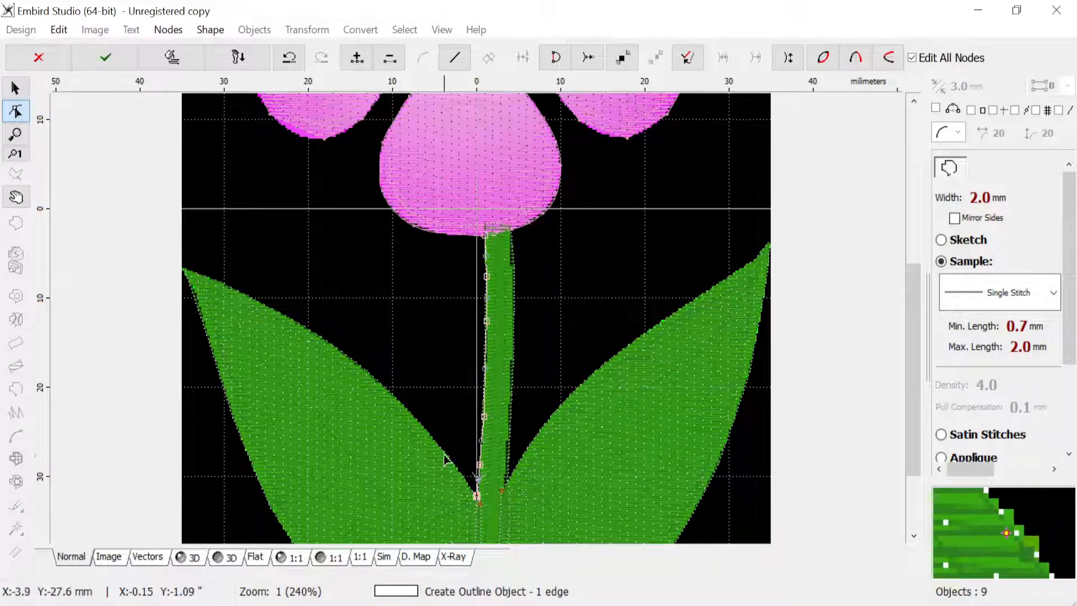
Step: Continue the outline along the left leaf's upper edge to its tip
{"action": "left_click", "coordinate": [399, 404]}
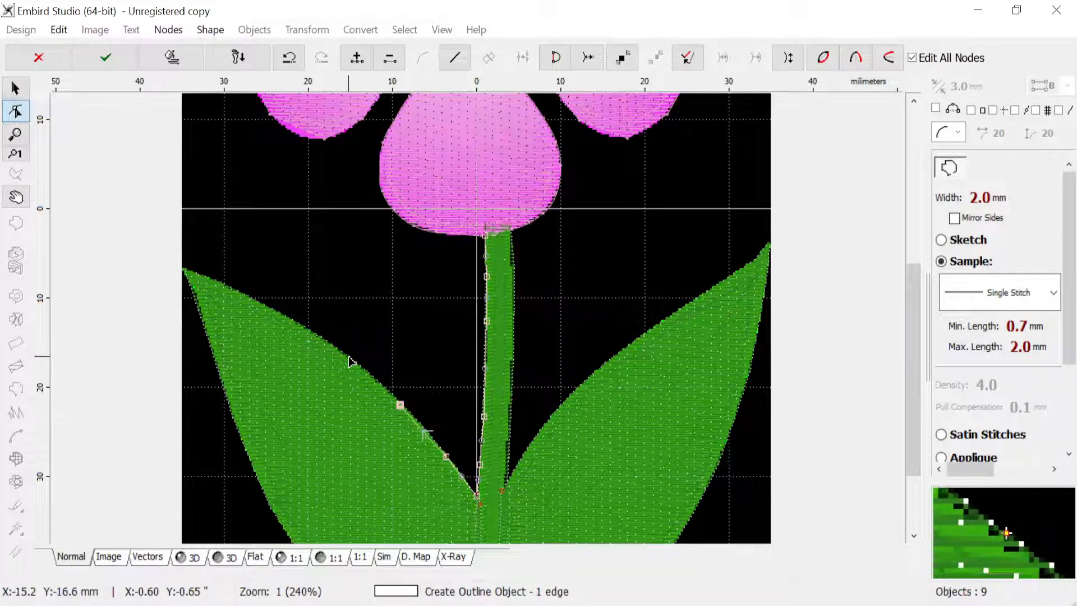
{"action": "left_click", "coordinate": [292, 322]}
{"action": "left_click", "coordinate": [234, 286]}
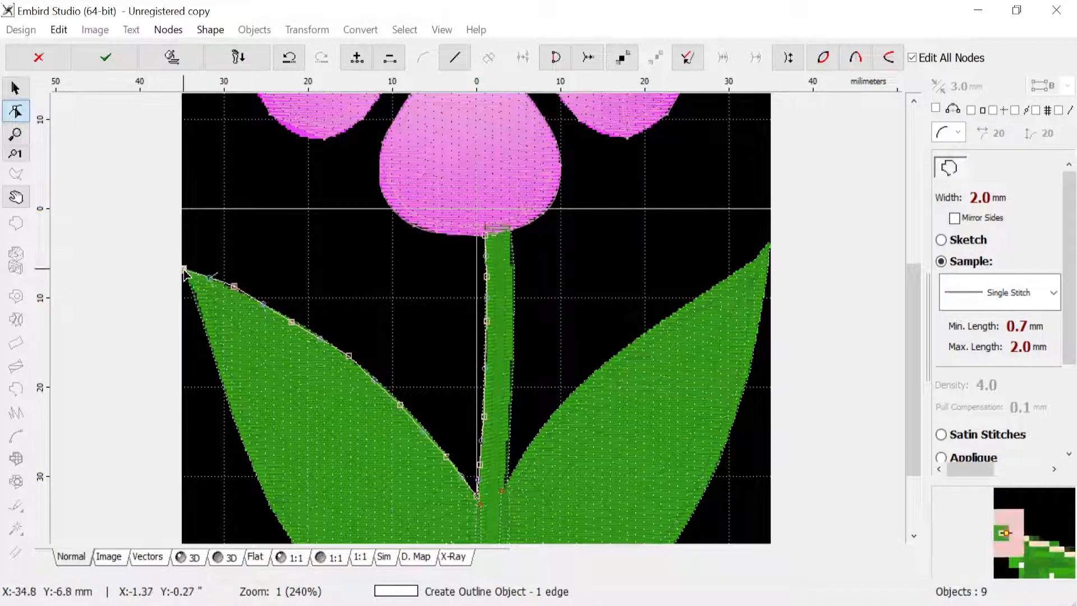
Step: Trace the outline from the left leaf's tip down its outer edge to the leaf's base
{"action": "left_click", "coordinate": [193, 287]}
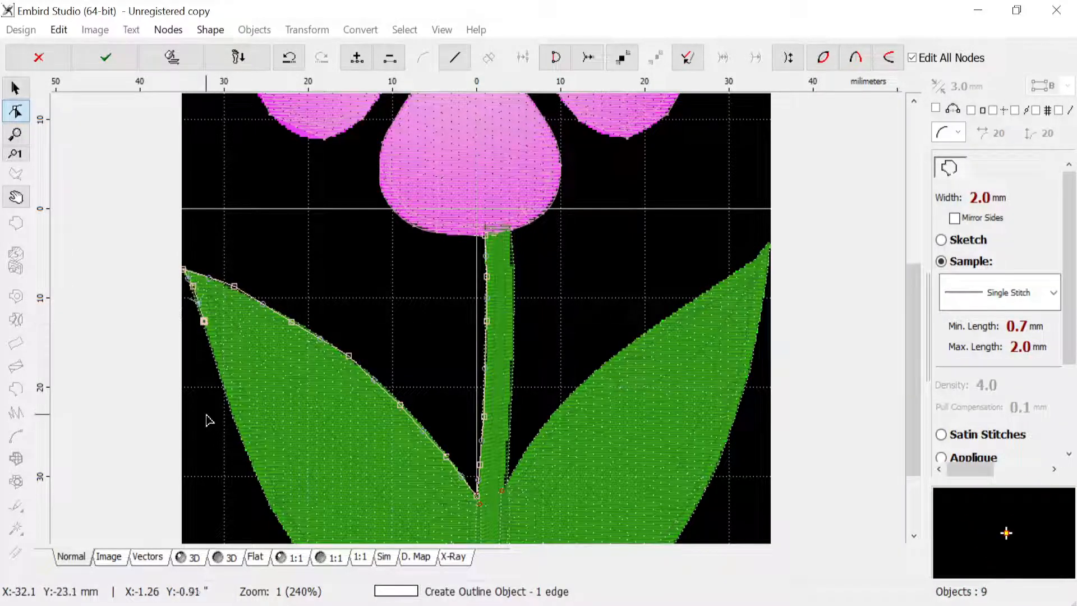
{"action": "left_click", "coordinate": [227, 393]}
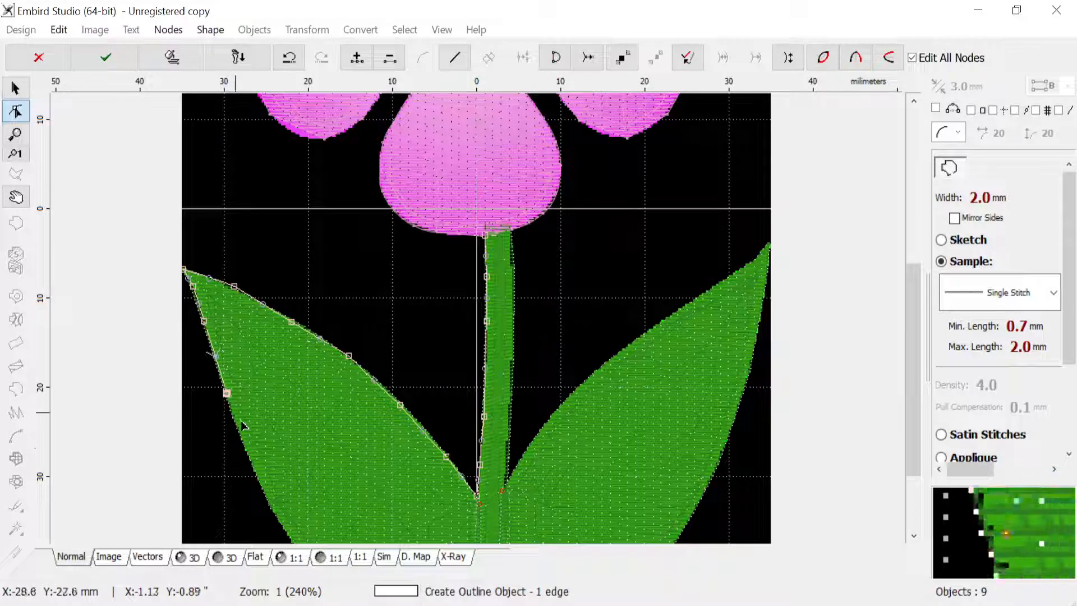
{"action": "left_click", "coordinate": [267, 506]}
{"action": "scroll", "coordinate": [368, 476], "scroll_direction": "down", "scroll_amount": 2}
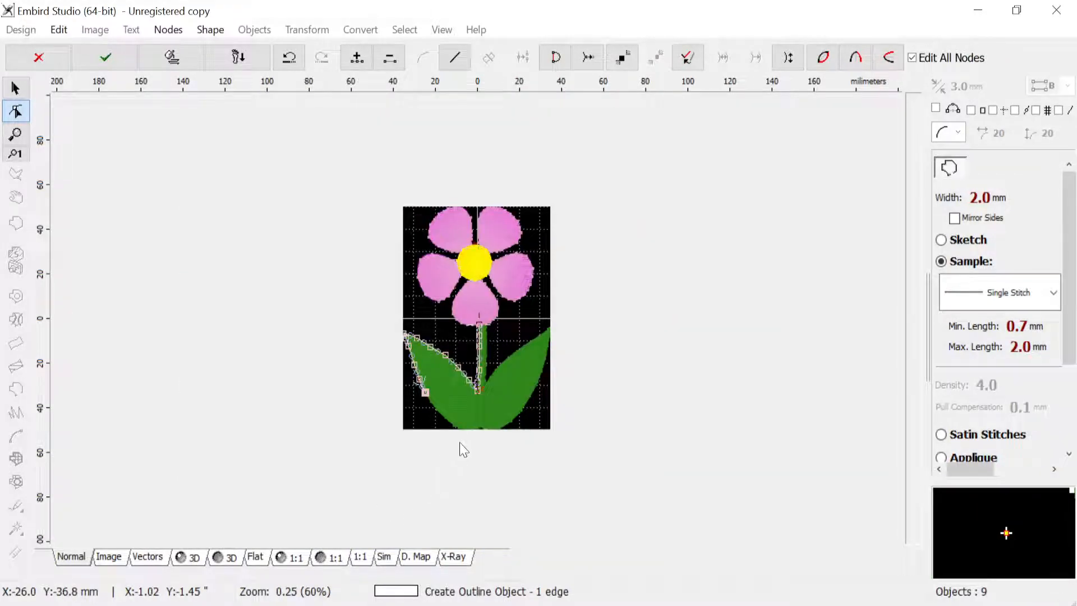
{"action": "scroll", "coordinate": [454, 407], "scroll_direction": "up", "scroll_amount": 1}
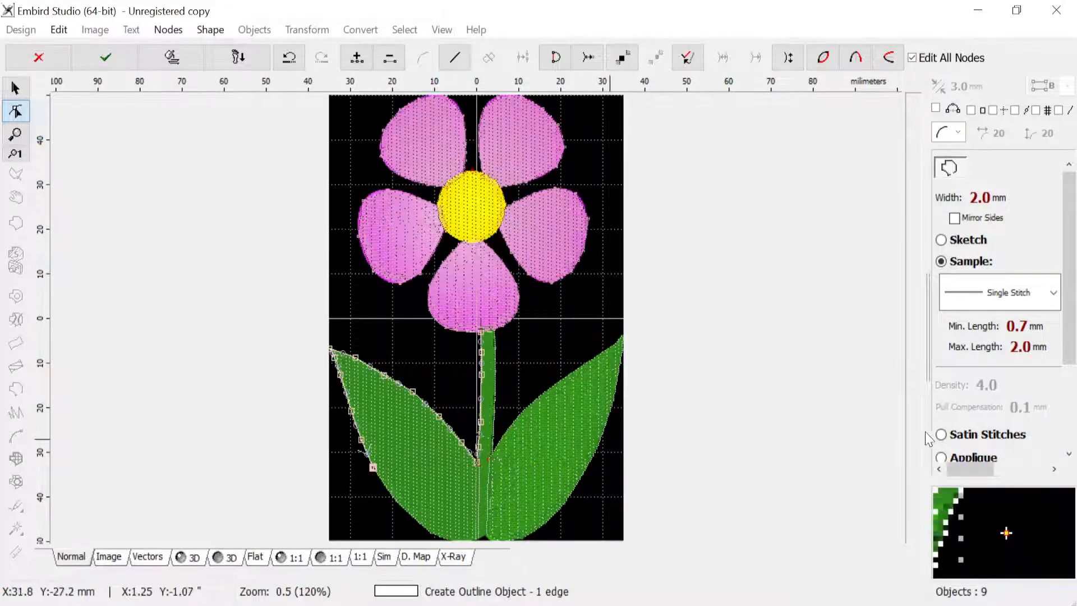
{"action": "scroll", "coordinate": [853, 452], "scroll_direction": "up", "scroll_amount": 1}
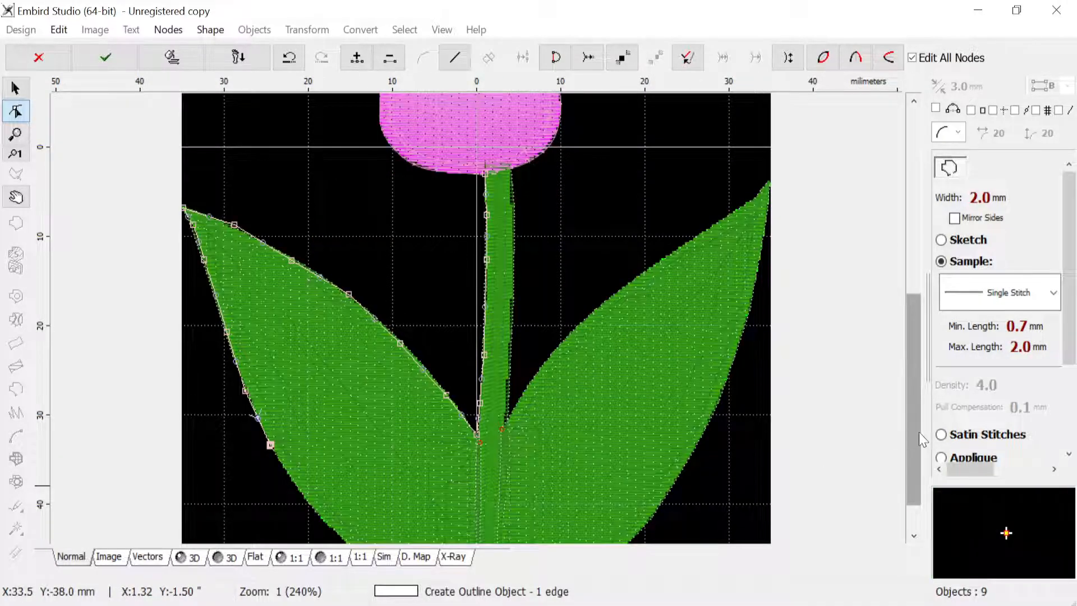
{"action": "left_click", "coordinate": [914, 537]}
{"action": "left_click", "coordinate": [297, 434]}
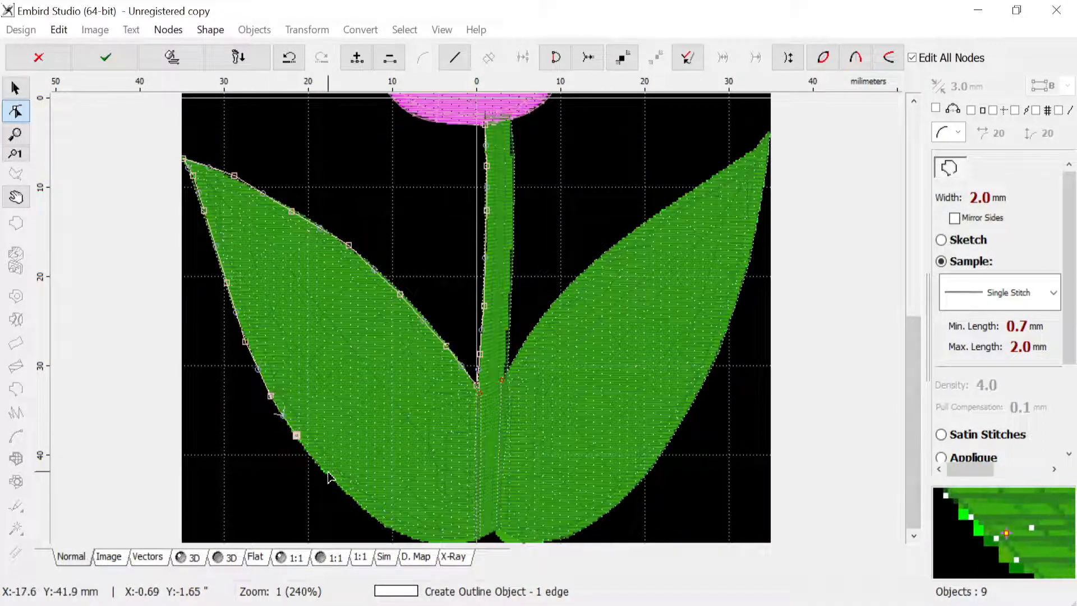
{"action": "left_click", "coordinate": [329, 477]}
{"action": "left_click", "coordinate": [357, 502]}
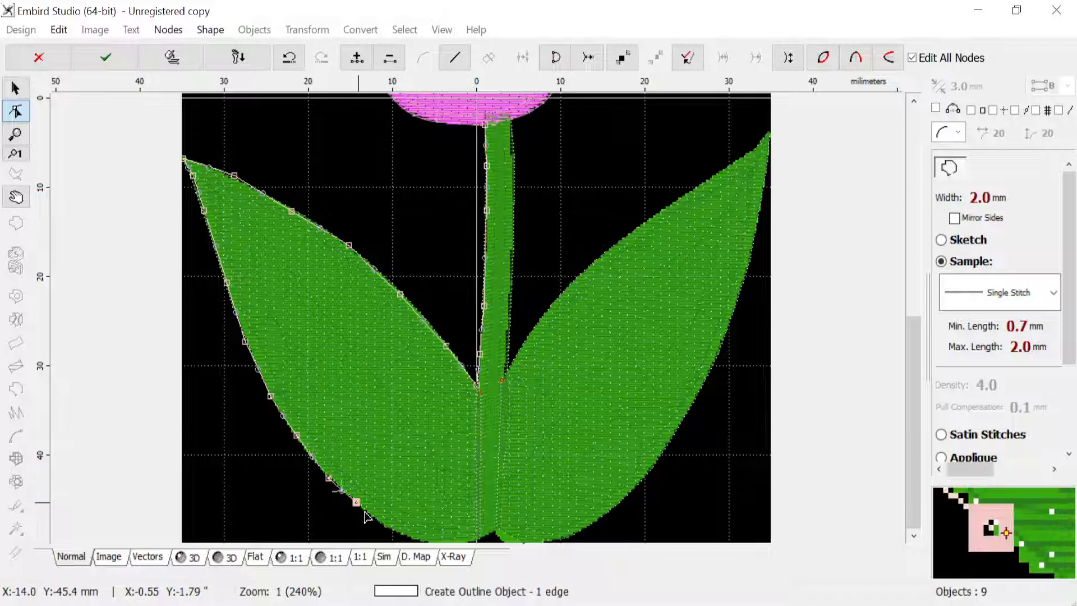
{"action": "left_click", "coordinate": [394, 531]}
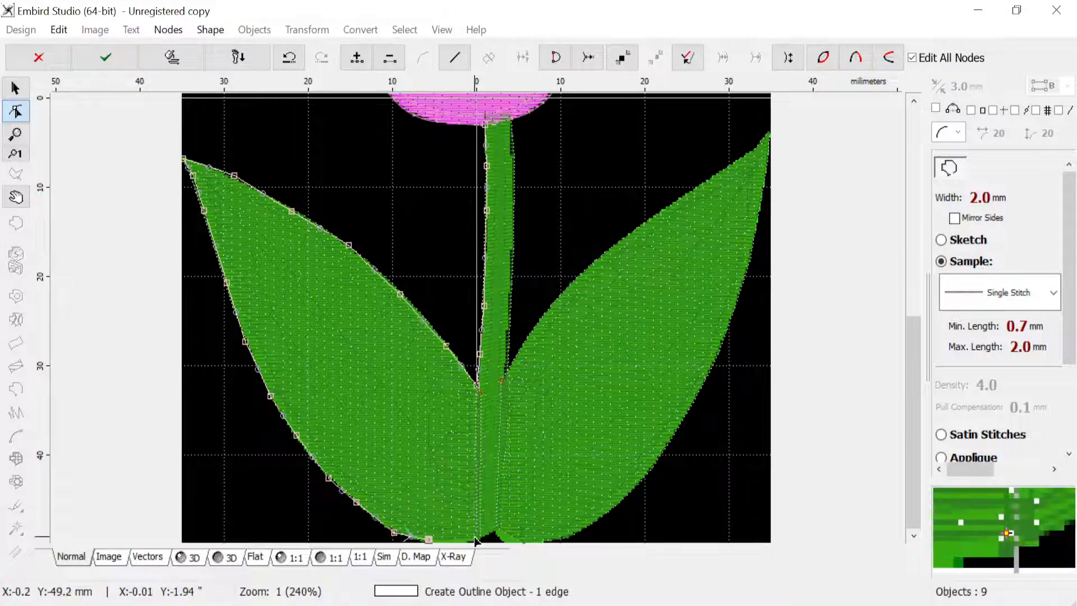
Step: Carry the outline across the stem's bottom and up the right leaf's outer edge to its tip
{"action": "left_click", "coordinate": [497, 531]}
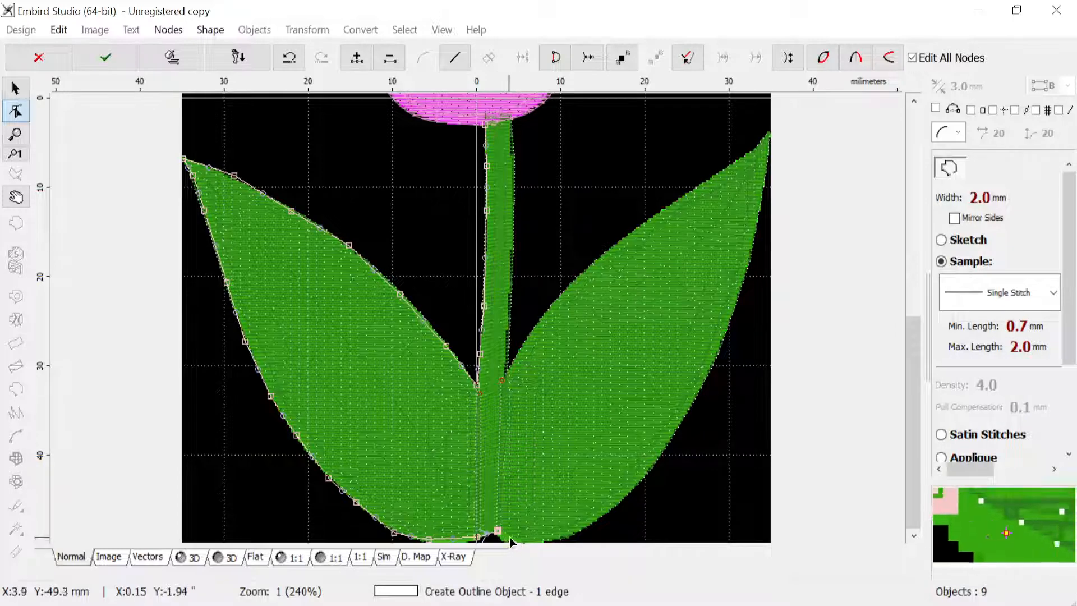
{"action": "left_click", "coordinate": [543, 540]}
{"action": "left_click", "coordinate": [571, 533]}
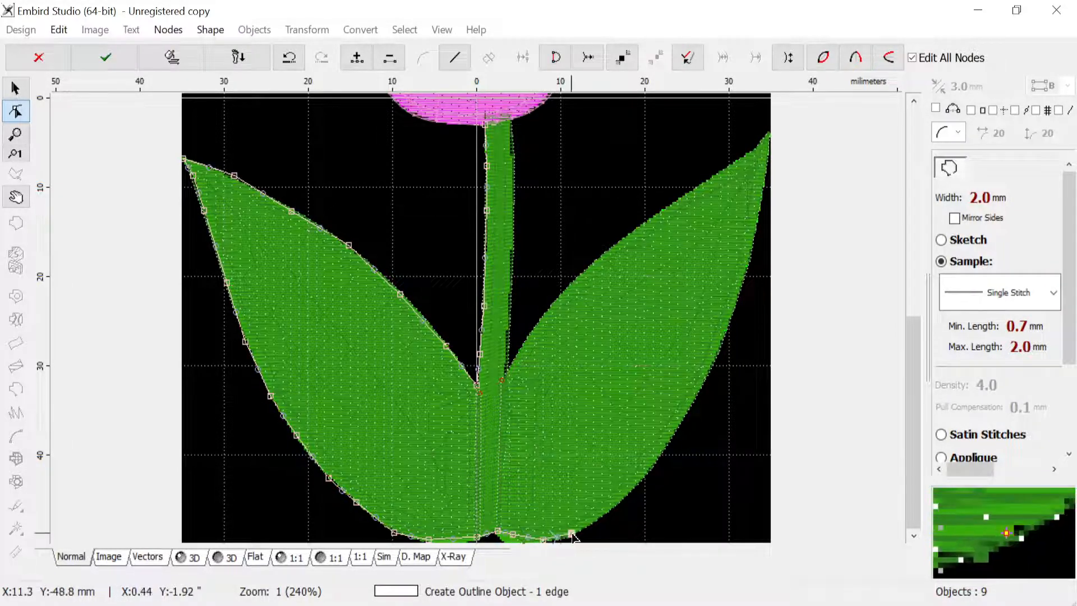
{"action": "left_click", "coordinate": [608, 512]}
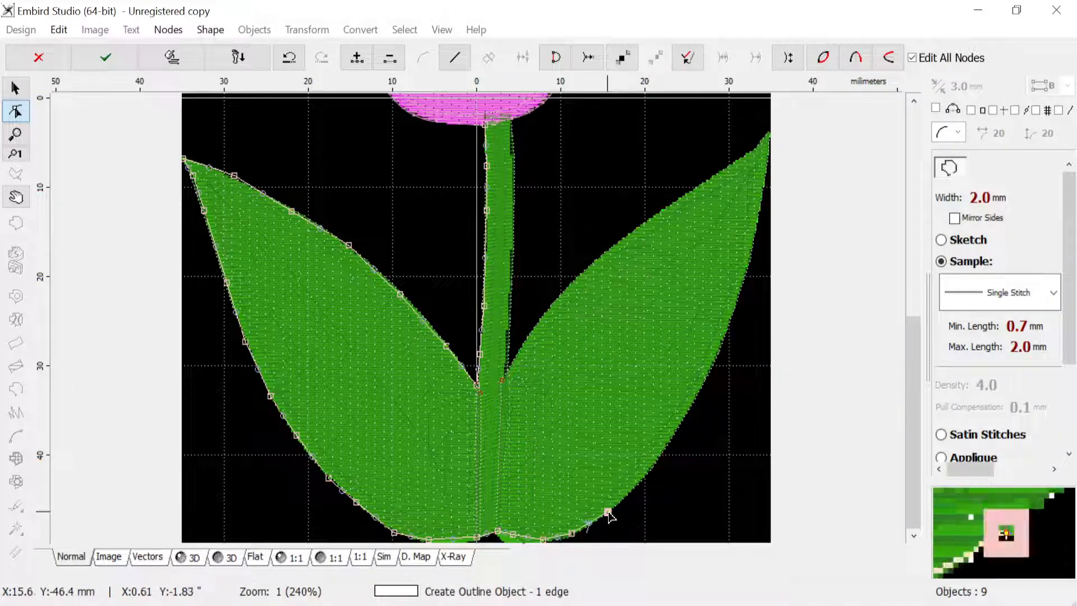
{"action": "left_click", "coordinate": [645, 473]}
{"action": "left_click", "coordinate": [694, 398]}
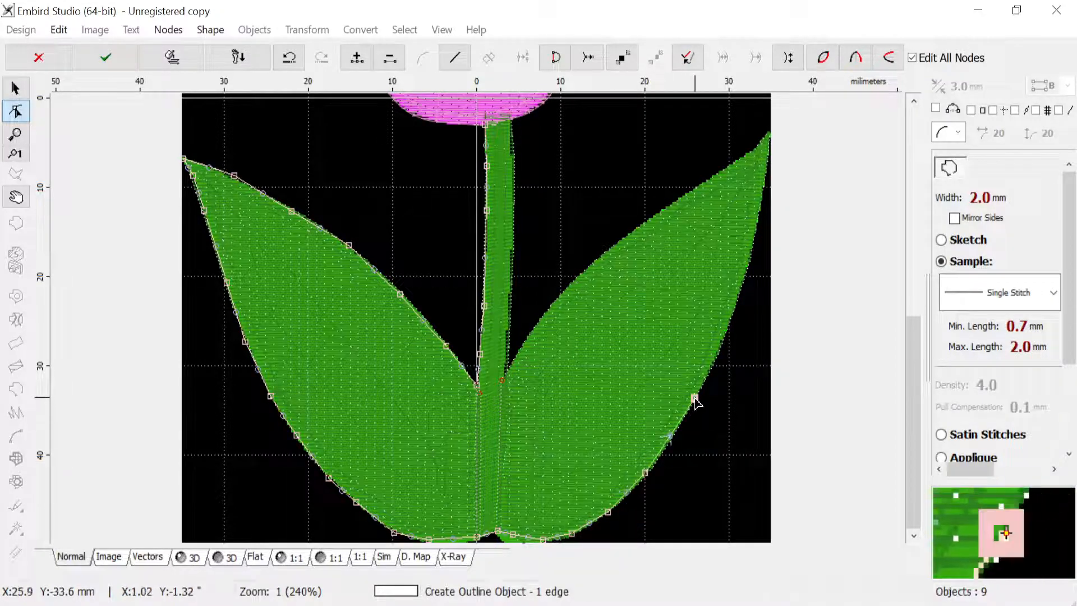
{"action": "left_click", "coordinate": [723, 347]}
{"action": "left_click", "coordinate": [750, 256]}
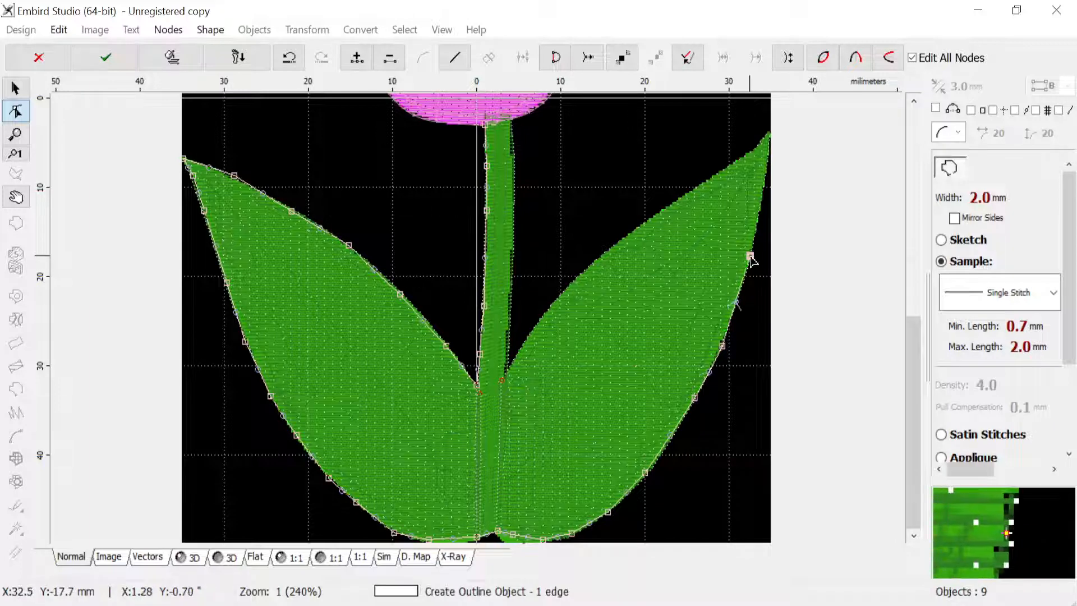
{"action": "left_click", "coordinate": [766, 174]}
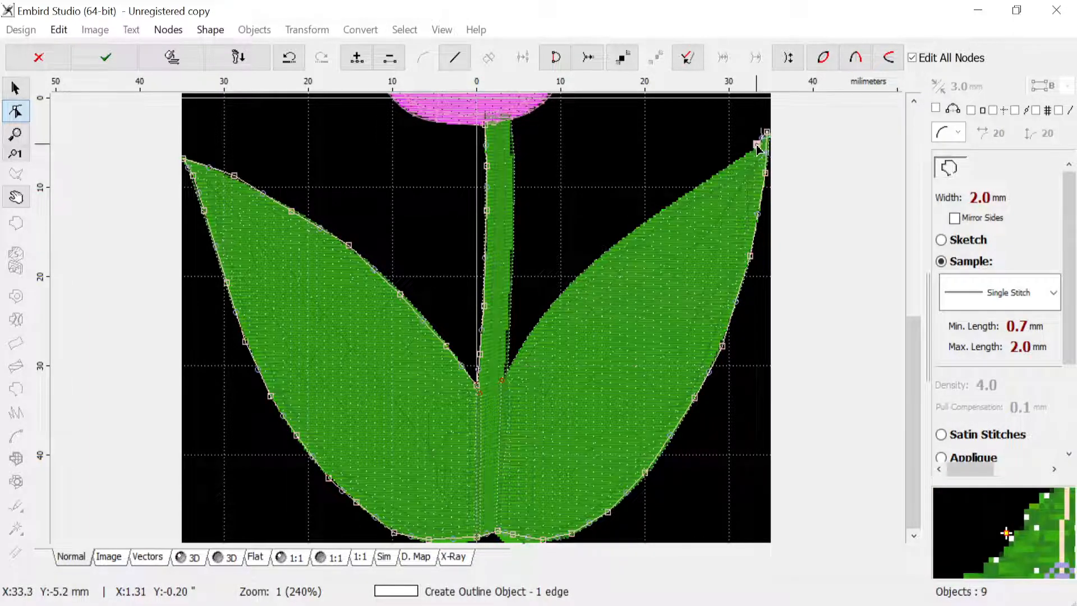
Step: Trace the outline along the right leaf's upper edge from its tip down to the stem
{"action": "left_click", "coordinate": [731, 165]}
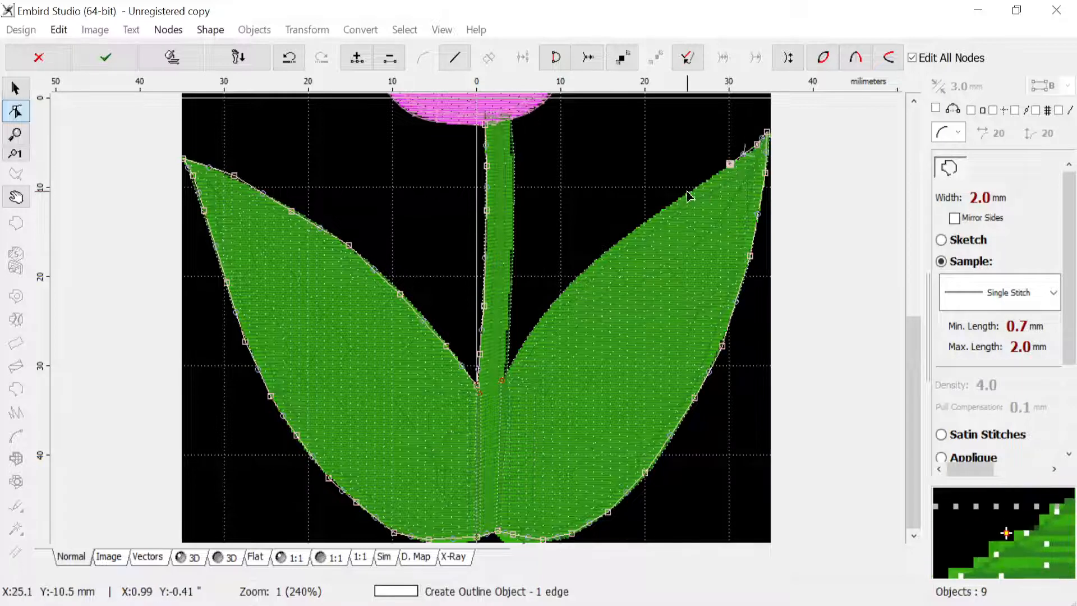
{"action": "left_click", "coordinate": [687, 191]}
{"action": "left_click", "coordinate": [652, 217]}
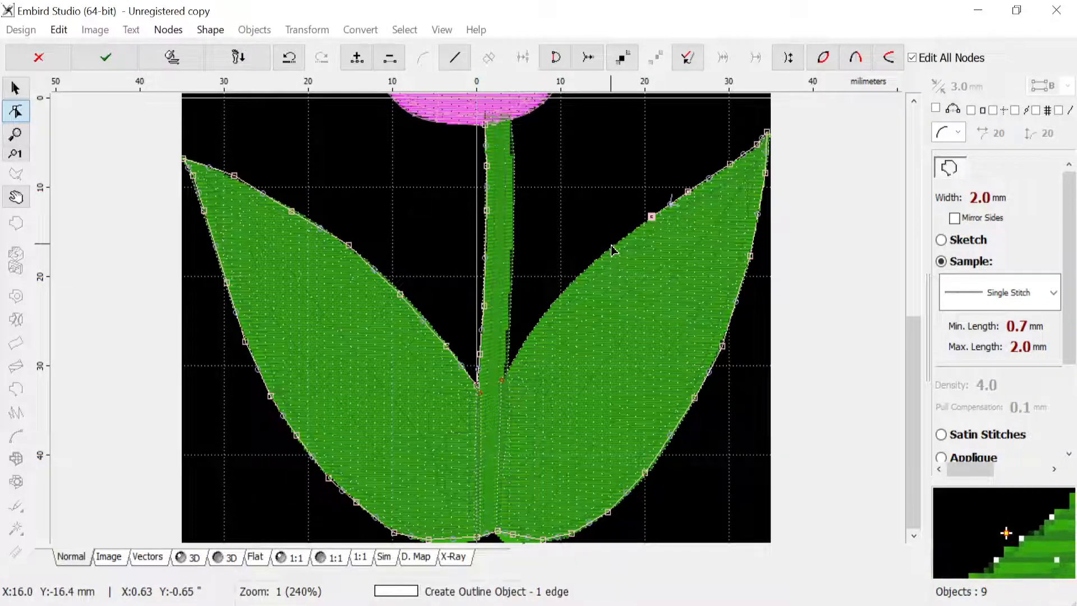
{"action": "left_click", "coordinate": [610, 244]}
{"action": "left_click", "coordinate": [582, 274]}
{"action": "left_click", "coordinate": [550, 306]}
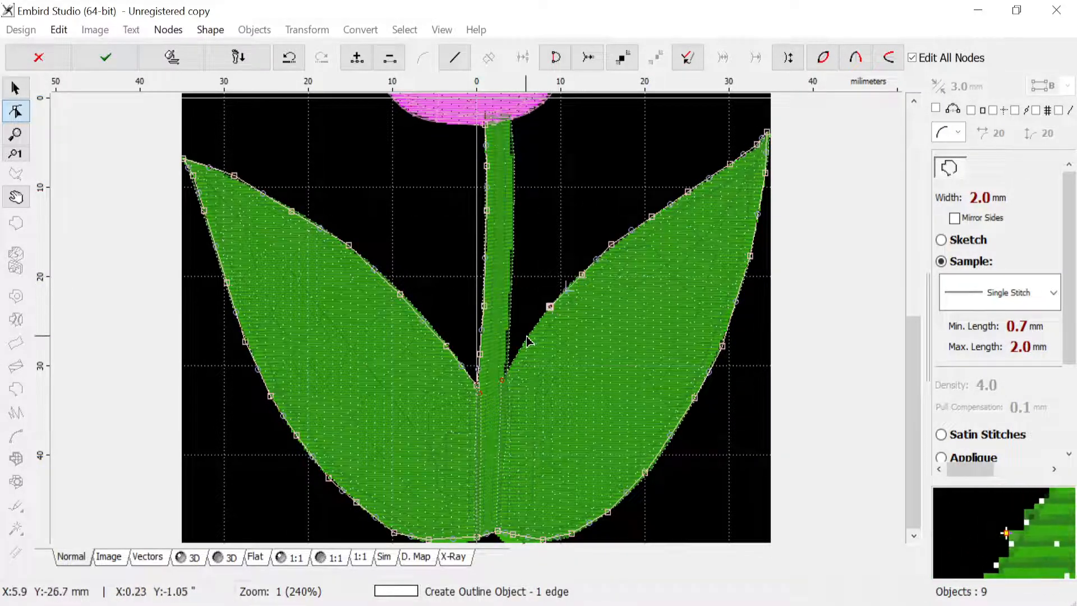
{"action": "left_click", "coordinate": [526, 336]}
{"action": "left_click", "coordinate": [505, 374]}
Step: Trace the outline up the stem's right edge to the bottom petal and finish the outline object
{"action": "left_click", "coordinate": [508, 341]}
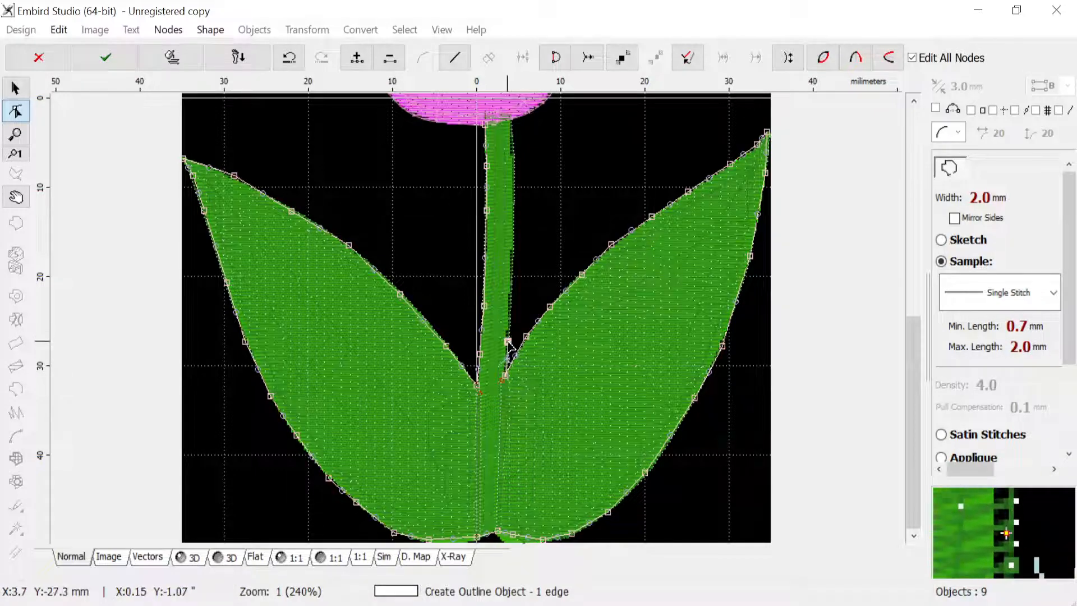
{"action": "left_click", "coordinate": [512, 281]}
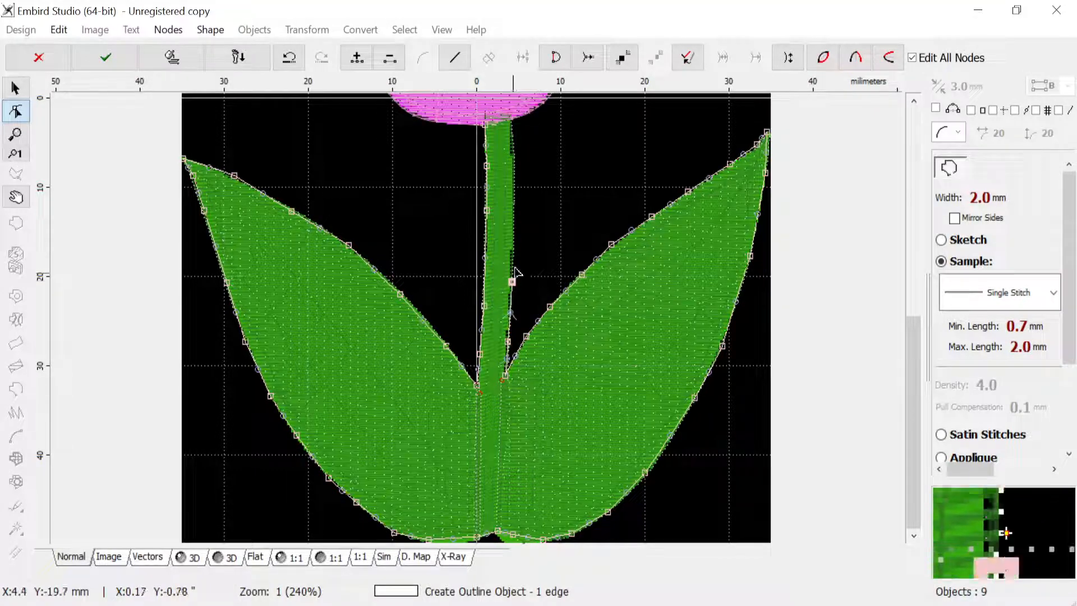
{"action": "left_click", "coordinate": [513, 227]}
{"action": "left_click", "coordinate": [514, 171]}
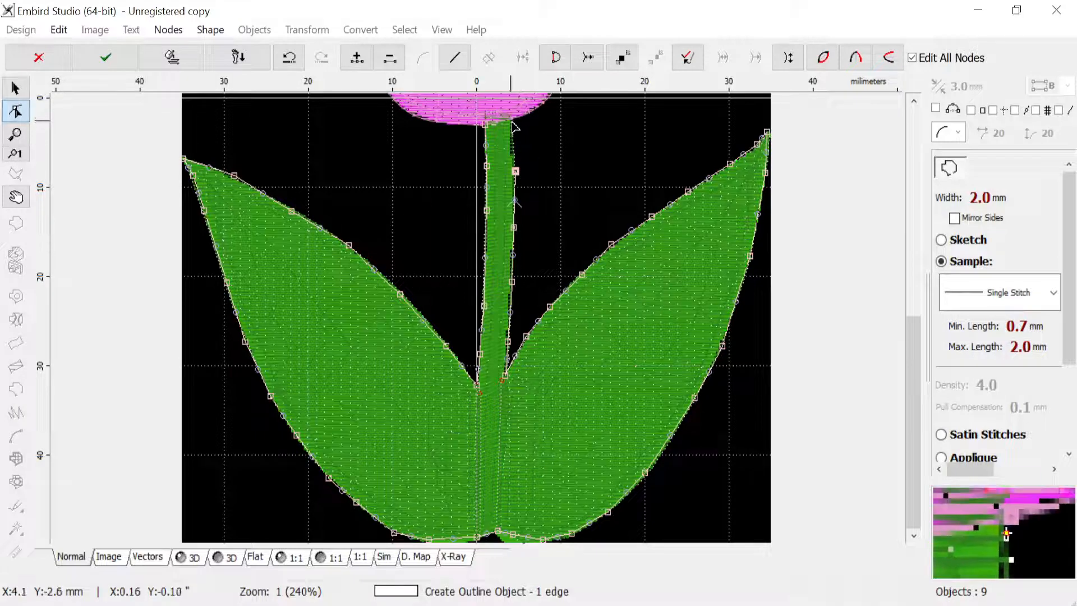
{"action": "left_click", "coordinate": [510, 119]}
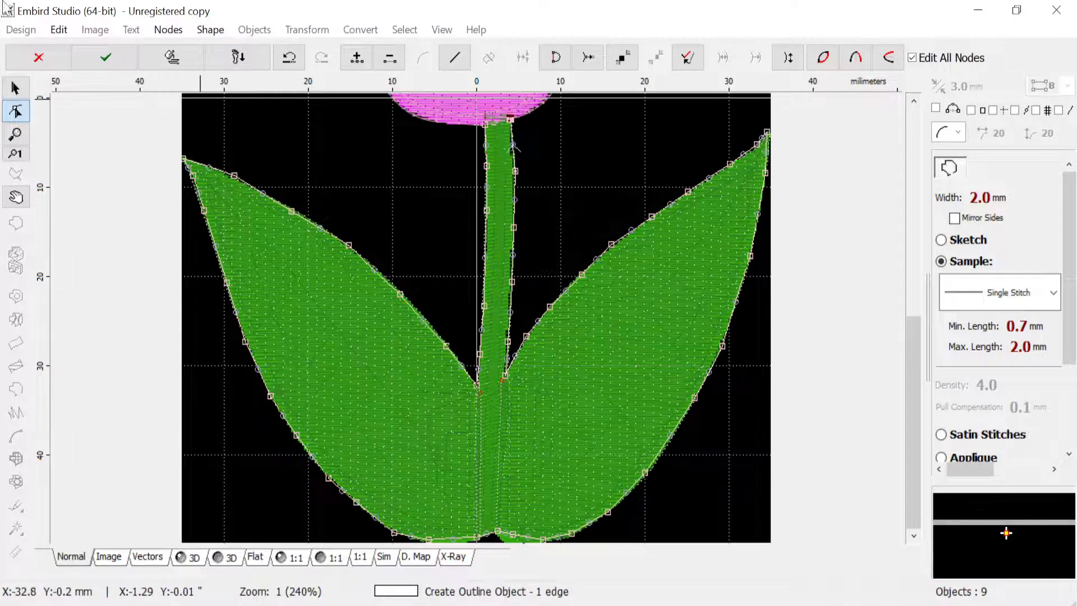
{"action": "left_click", "coordinate": [105, 58]}
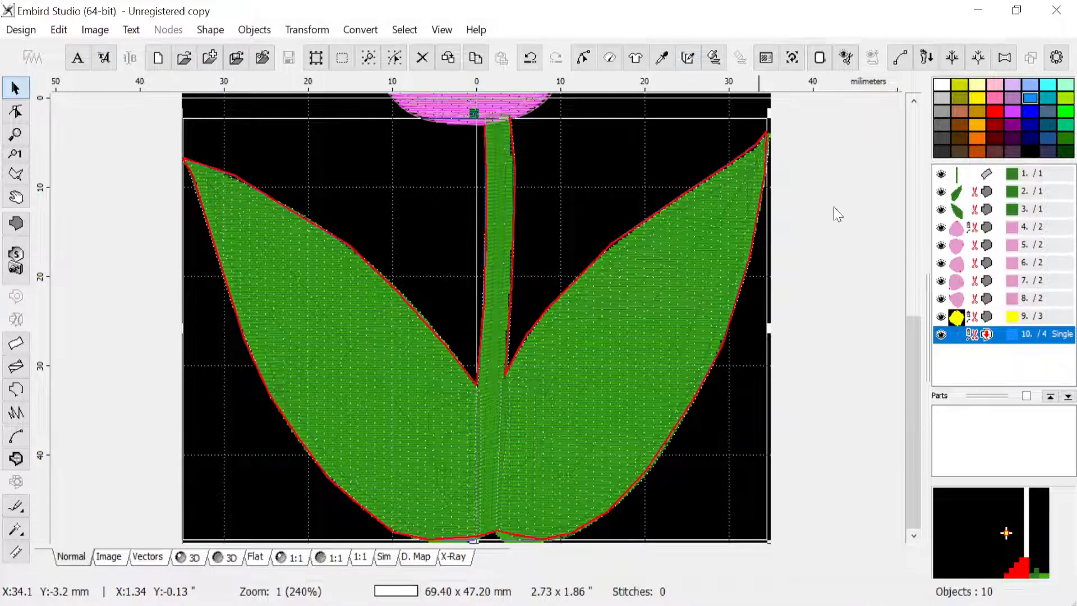
Step: Set the stem-and-leaf outline's thread color to Black 900 from the Brother Embroidery catalog
{"action": "left_click", "coordinate": [688, 59]}
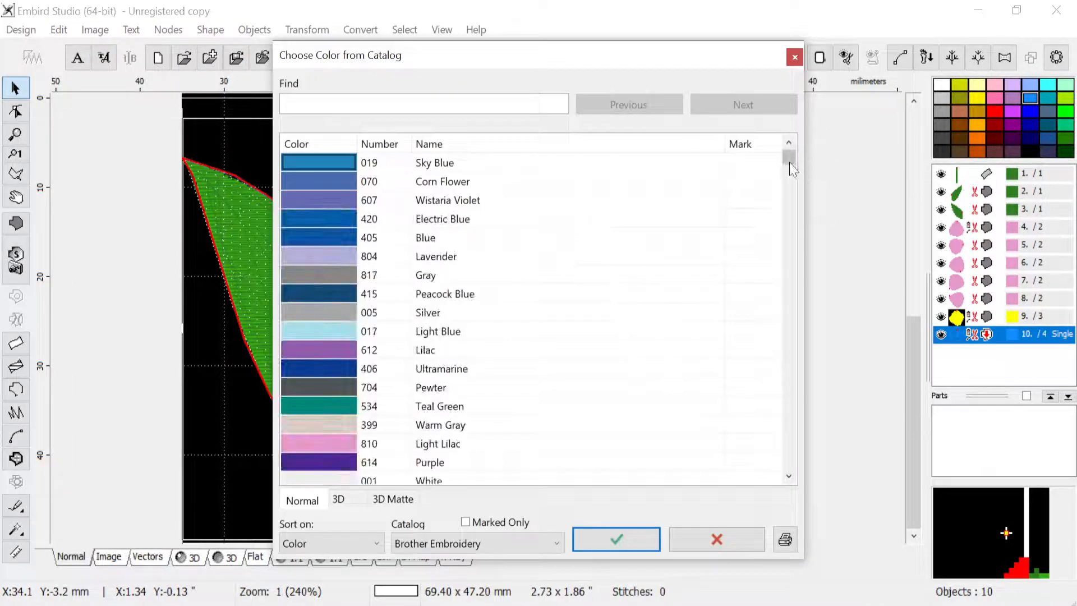
{"action": "left_click_drag", "start_coordinate": [790, 164], "coordinate": [785, 344]}
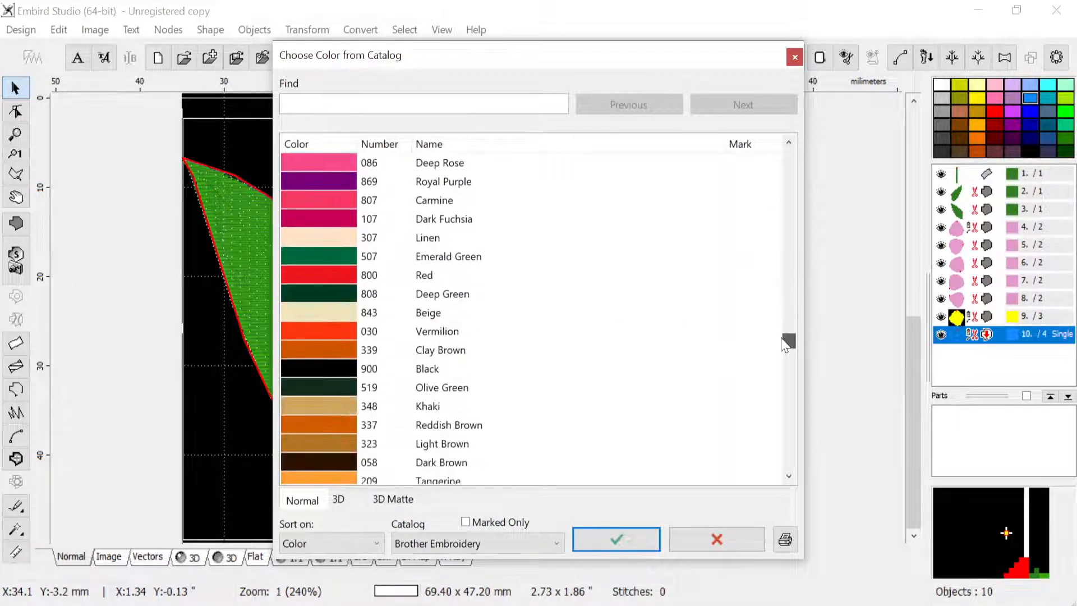
{"action": "left_click", "coordinate": [459, 369]}
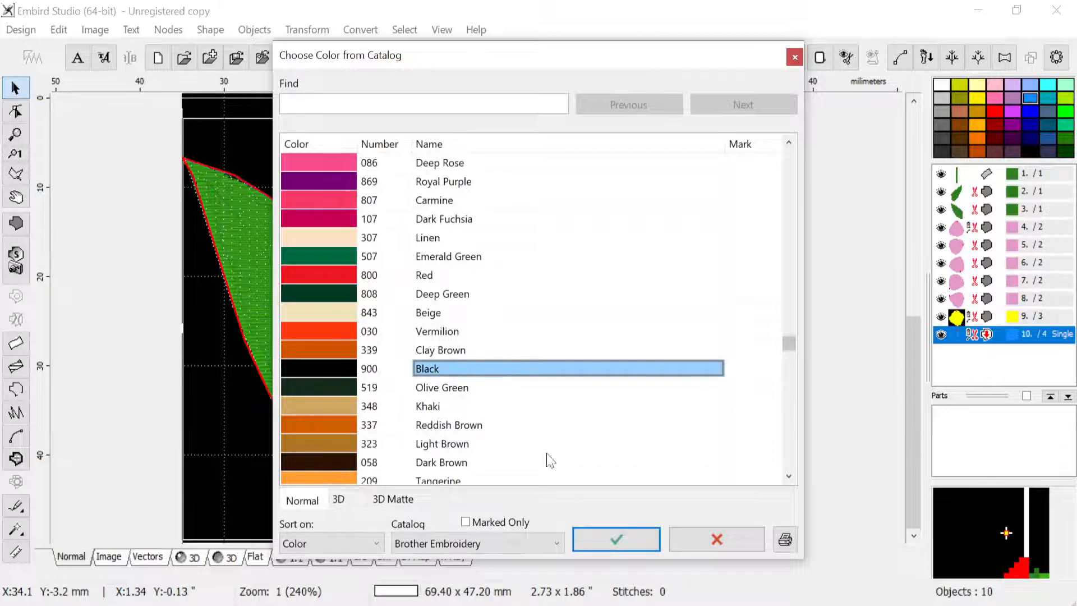
{"action": "left_click", "coordinate": [606, 542]}
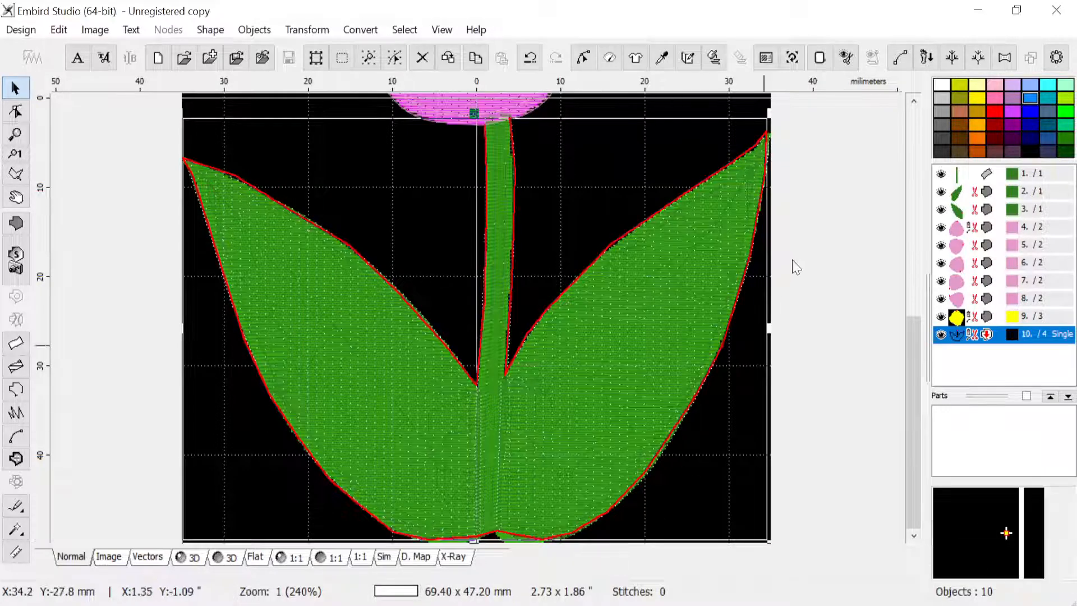
Step: Change the outline to the Sketch type with 0.4 mm width and 1.4 to 3.0 mm stitch lengths, and generate its stitches
{"action": "left_click", "coordinate": [610, 55]}
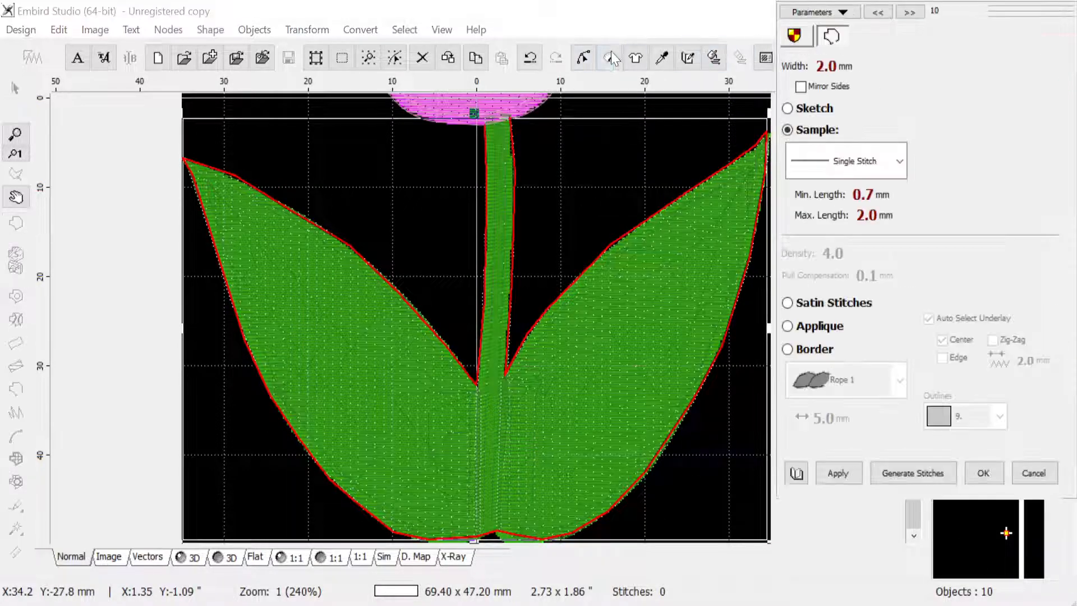
{"action": "left_click", "coordinate": [788, 108]}
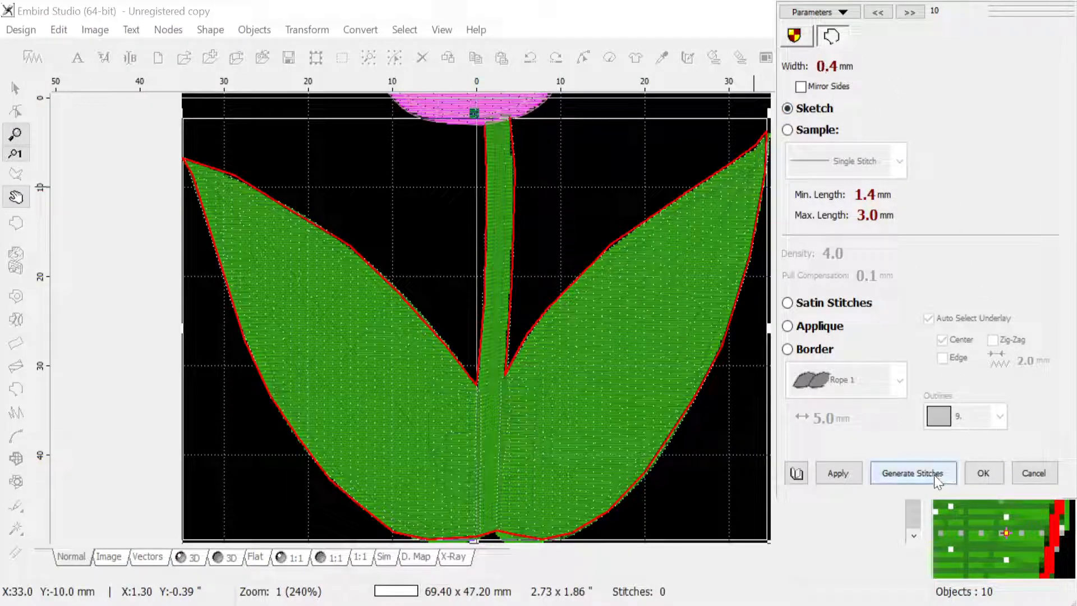
{"action": "left_click", "coordinate": [981, 472]}
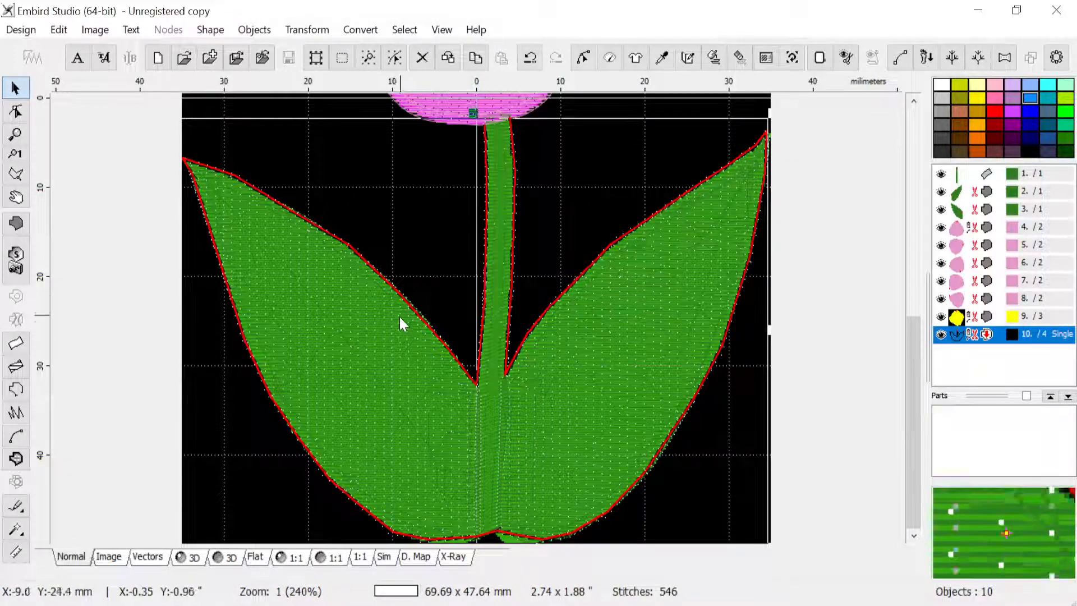
Step: Deselect the outline and examine its stitching along the leaf bases in the 3D preview
{"action": "scroll", "coordinate": [595, 261], "scroll_direction": "down", "scroll_amount": 1}
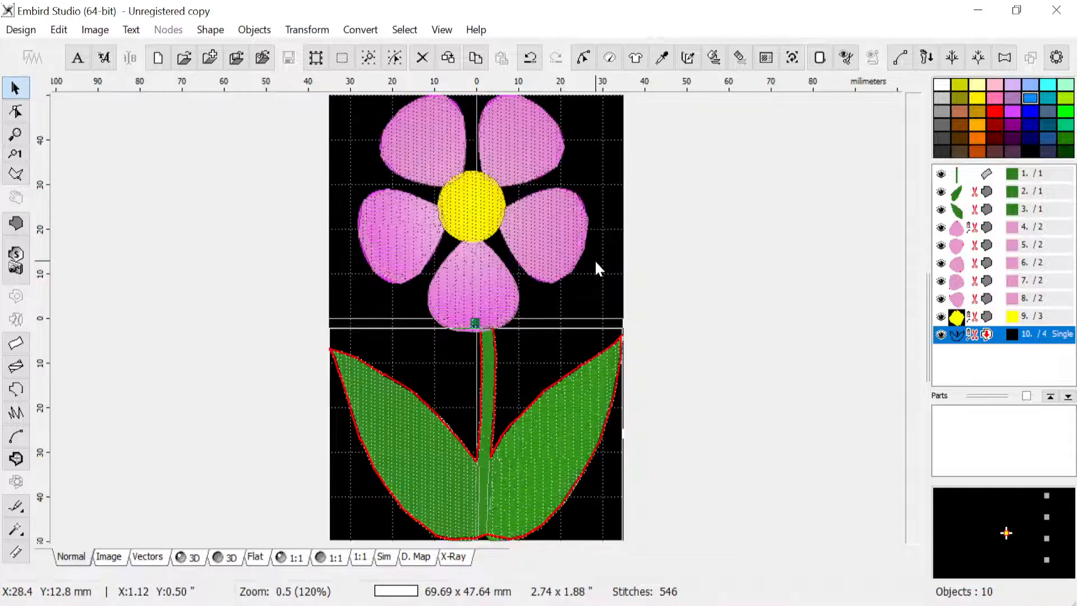
{"action": "left_click", "coordinate": [603, 230]}
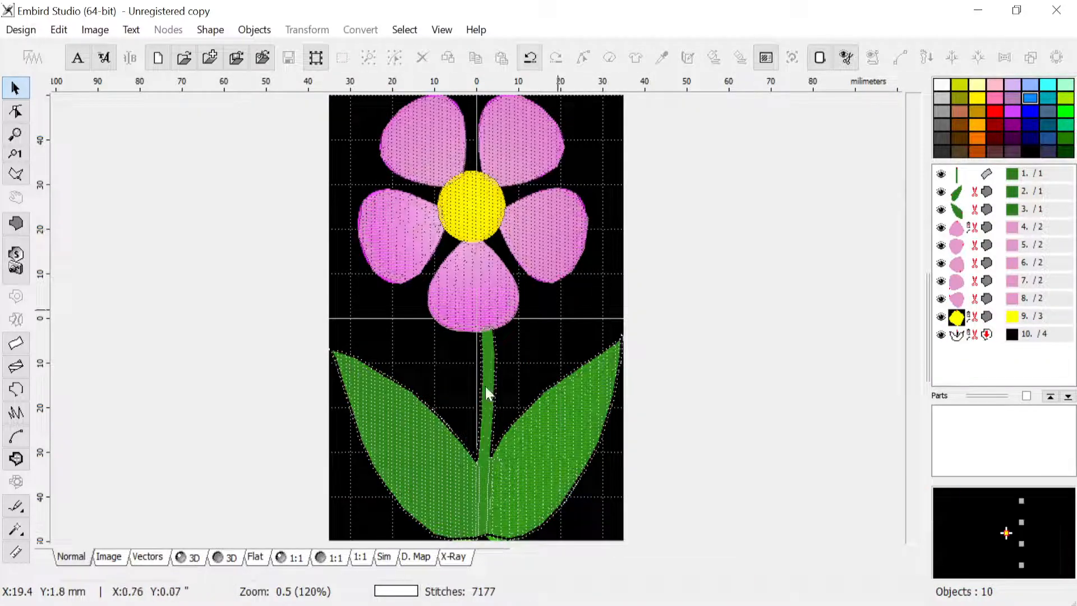
{"action": "left_click", "coordinate": [191, 557]}
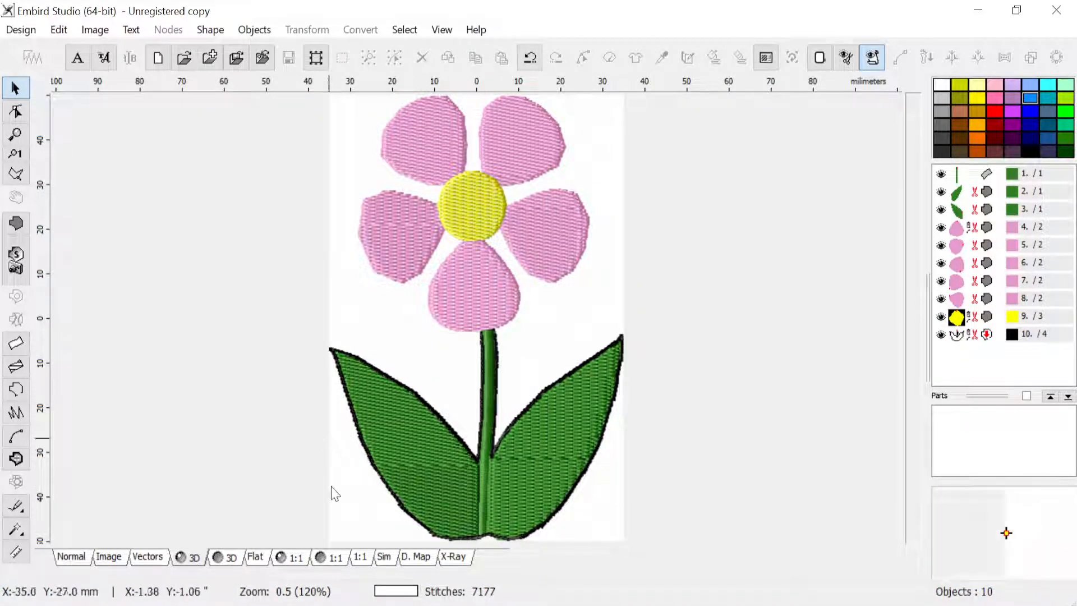
{"action": "scroll", "coordinate": [498, 538], "scroll_direction": "up", "scroll_amount": 2}
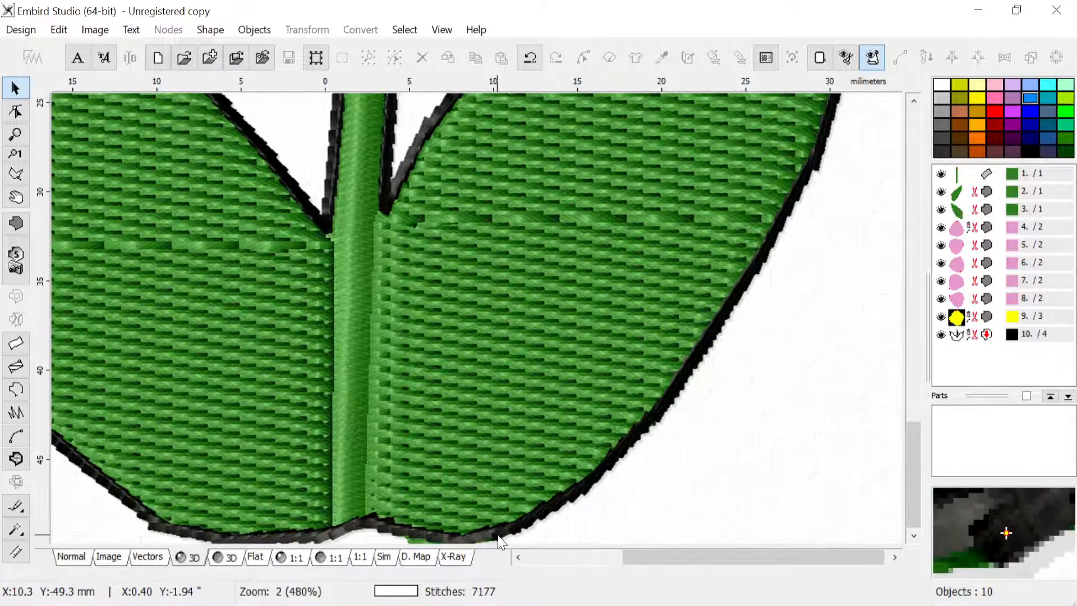
Step: Show the design as vectors and open the black stem-and-leaf outline for node editing
{"action": "left_click", "coordinate": [16, 111]}
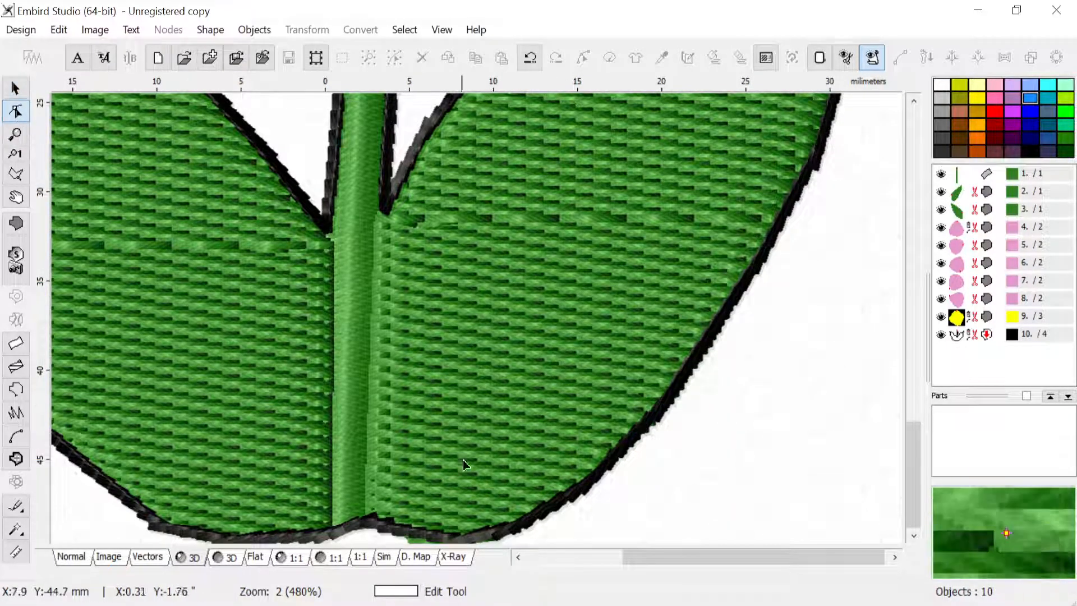
{"action": "left_click", "coordinate": [957, 336]}
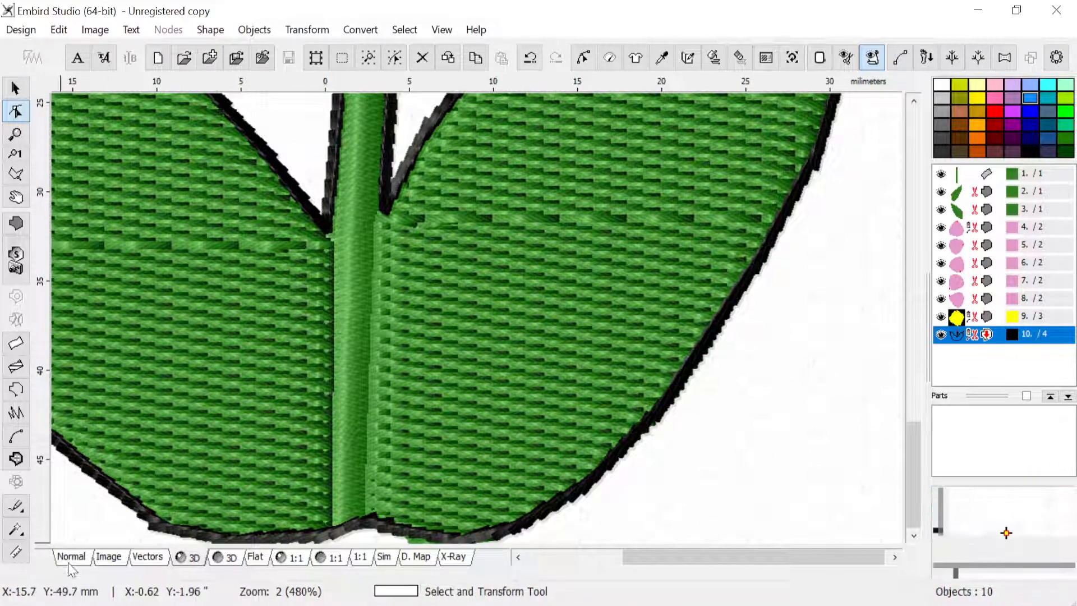
{"action": "left_click", "coordinate": [159, 560]}
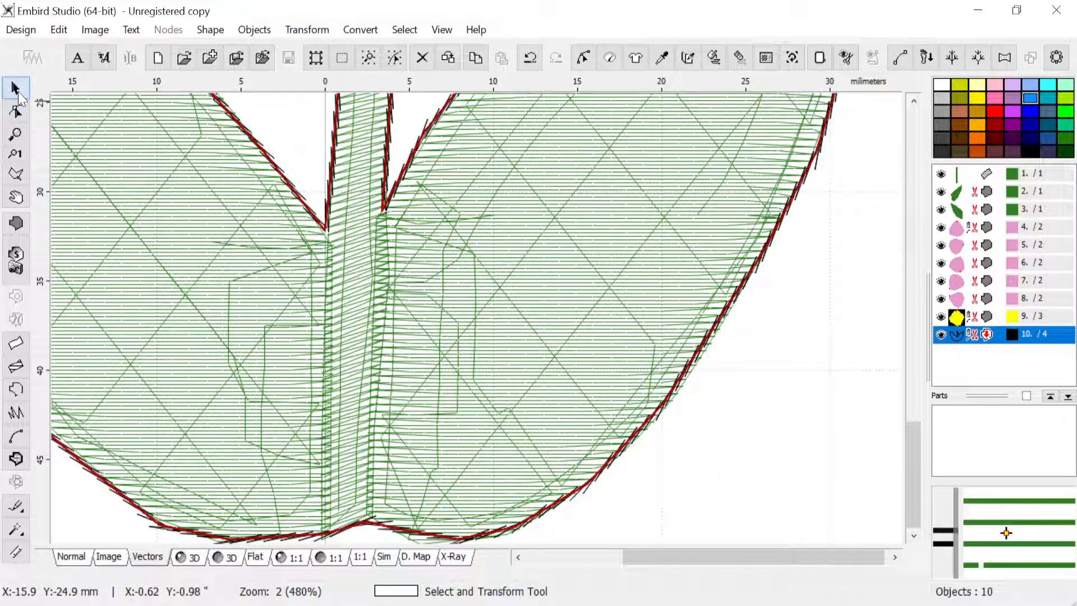
{"action": "left_click", "coordinate": [964, 316]}
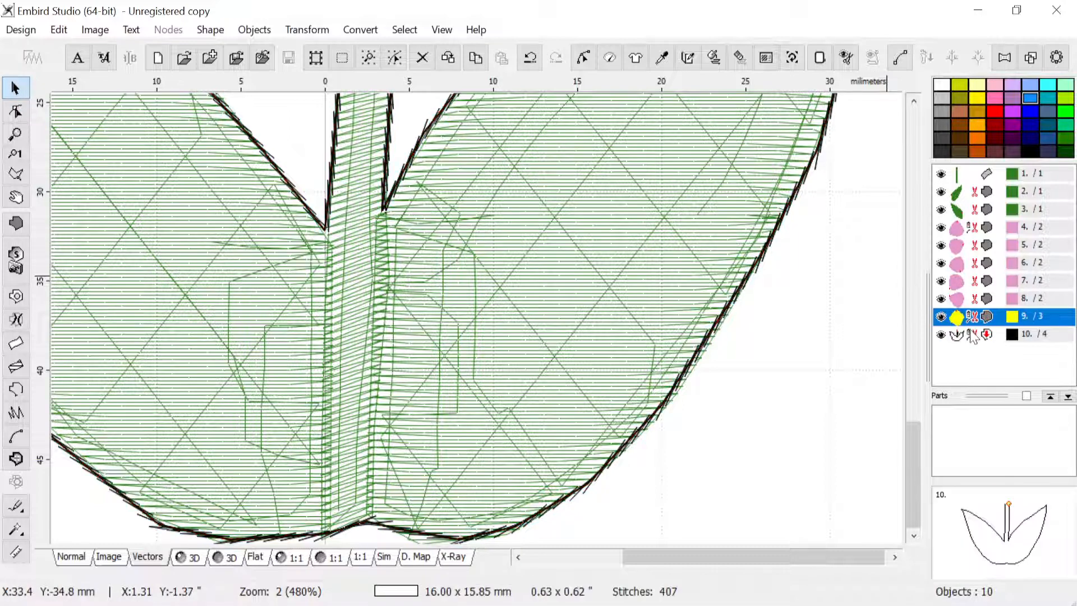
{"action": "left_click", "coordinate": [973, 334]}
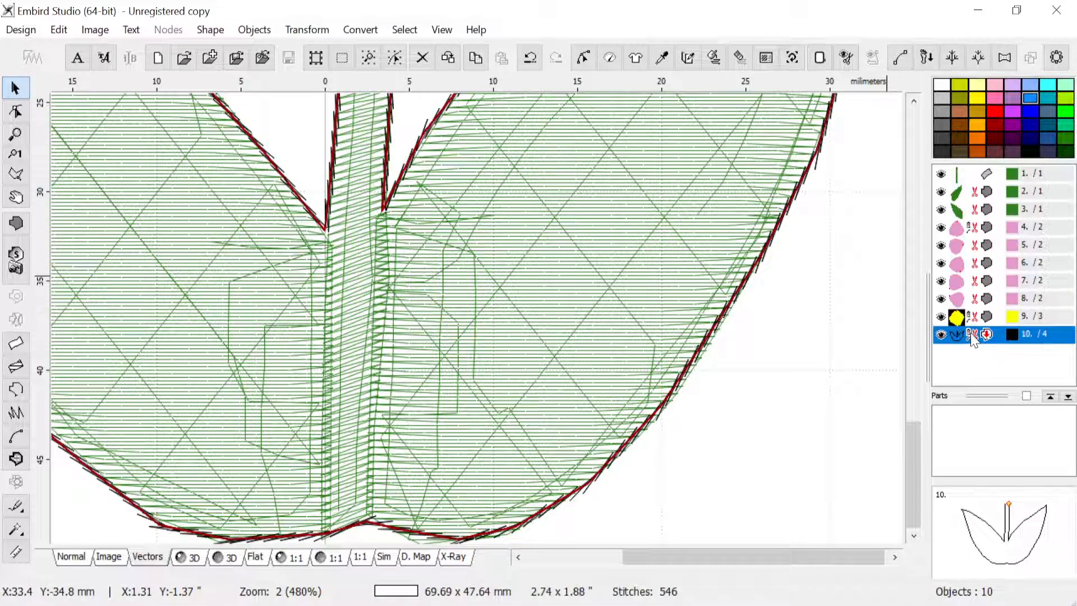
{"action": "left_click", "coordinate": [15, 112]}
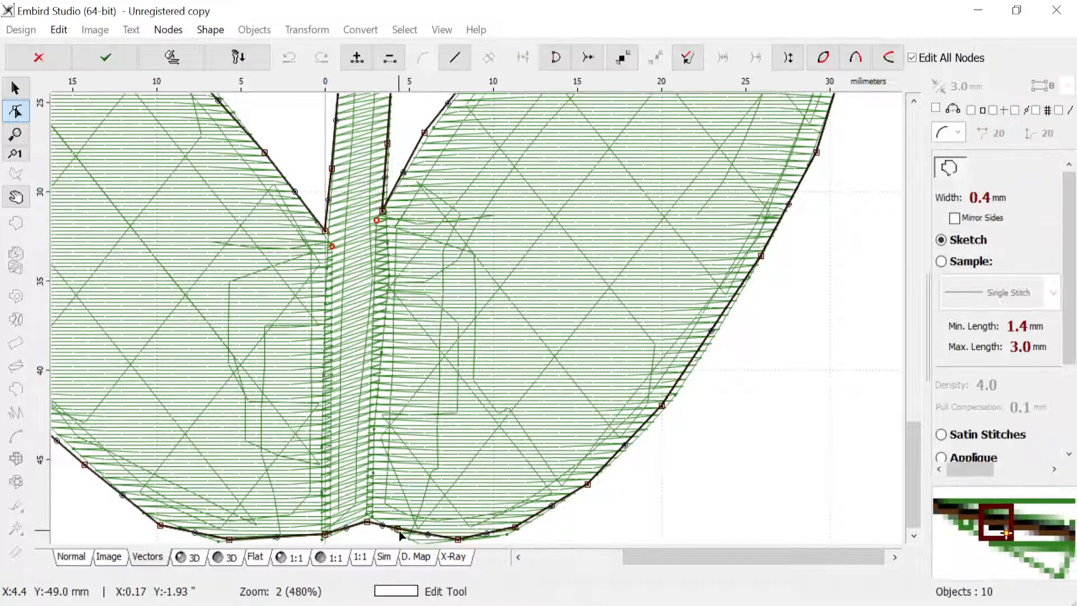
Step: Adjust the outline's nodes at the right leaf's base to follow the fill edge, and regenerate the outline's stitches
{"action": "left_click_drag", "start_coordinate": [399, 529], "coordinate": [398, 529]}
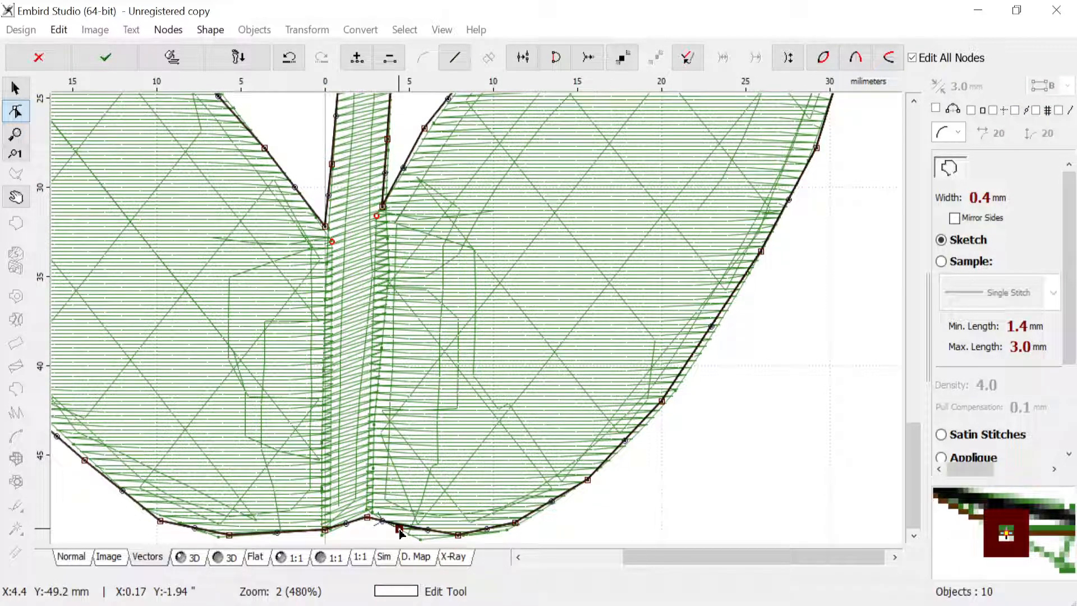
{"action": "left_click", "coordinate": [428, 532]}
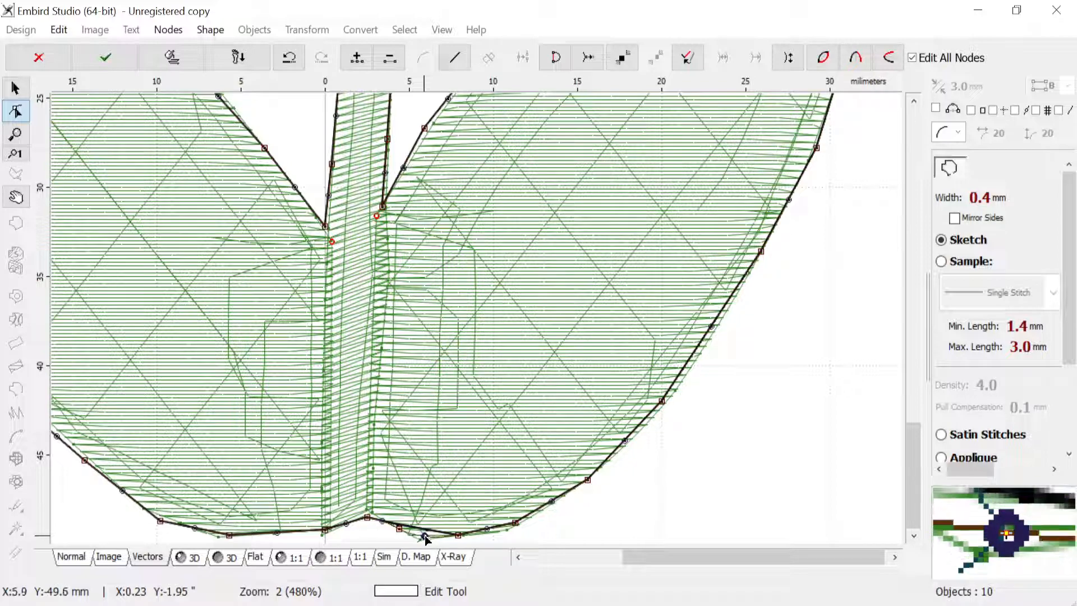
{"action": "left_click_drag", "start_coordinate": [424, 538], "coordinate": [428, 542]}
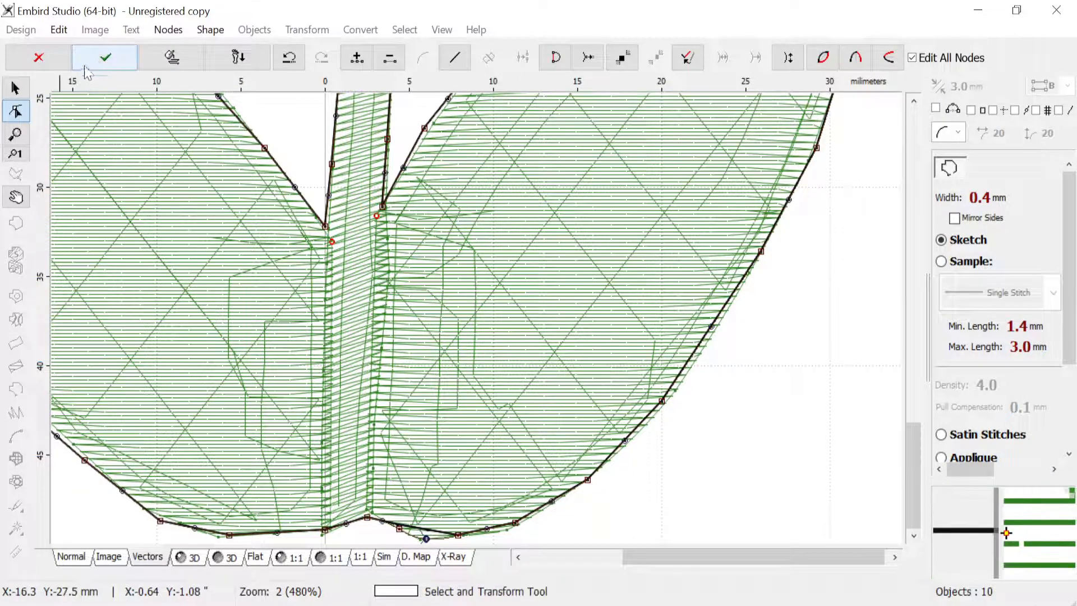
{"action": "left_click", "coordinate": [105, 56]}
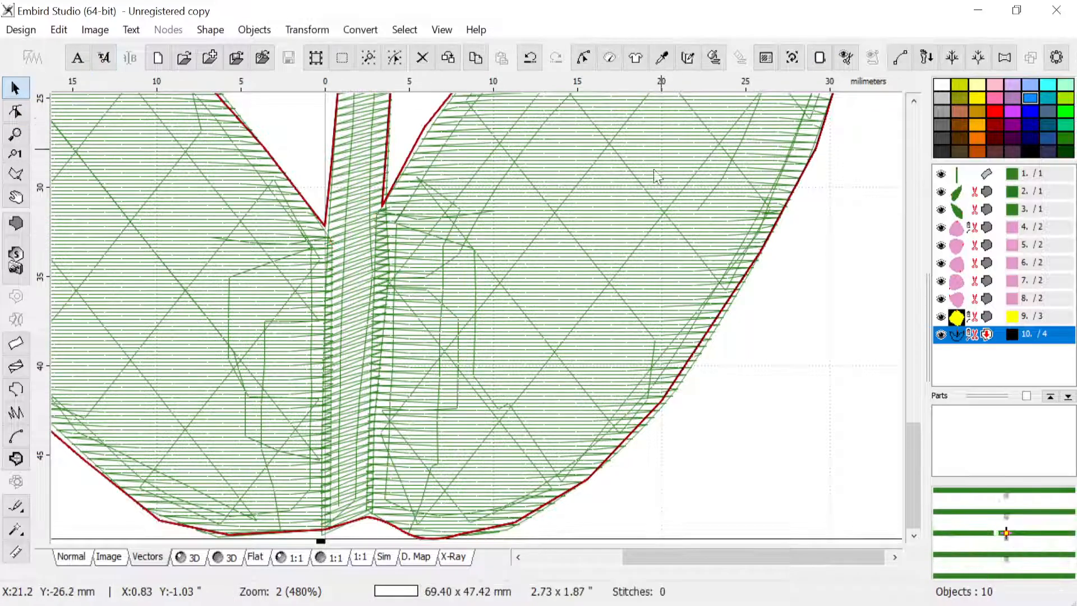
{"action": "left_click", "coordinate": [714, 57]}
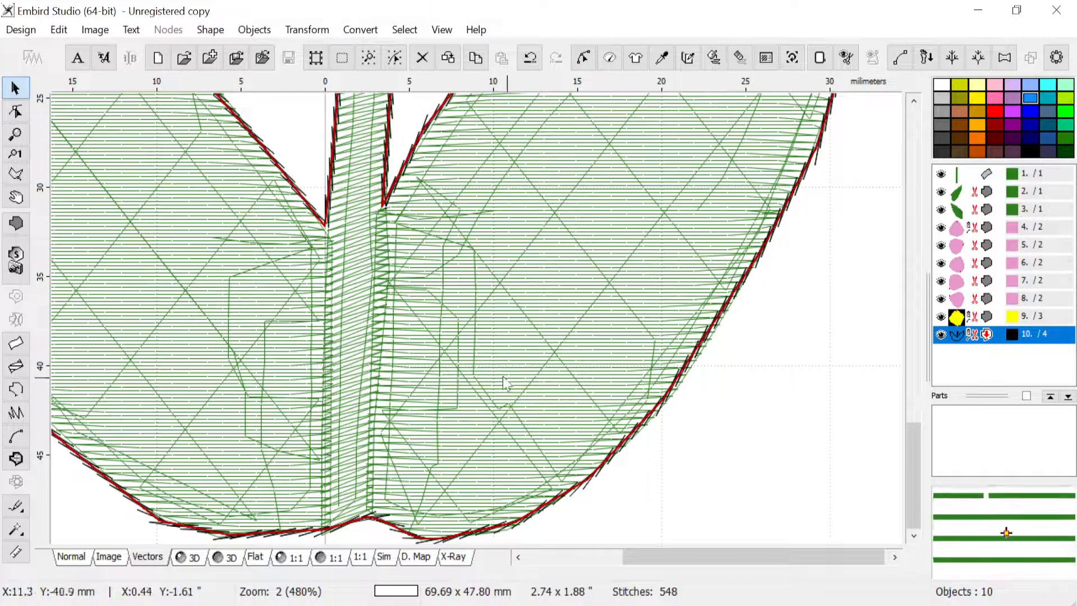
Step: Try duplicating the flower's yellow center, and delete the copy
{"action": "left_click", "coordinate": [15, 154]}
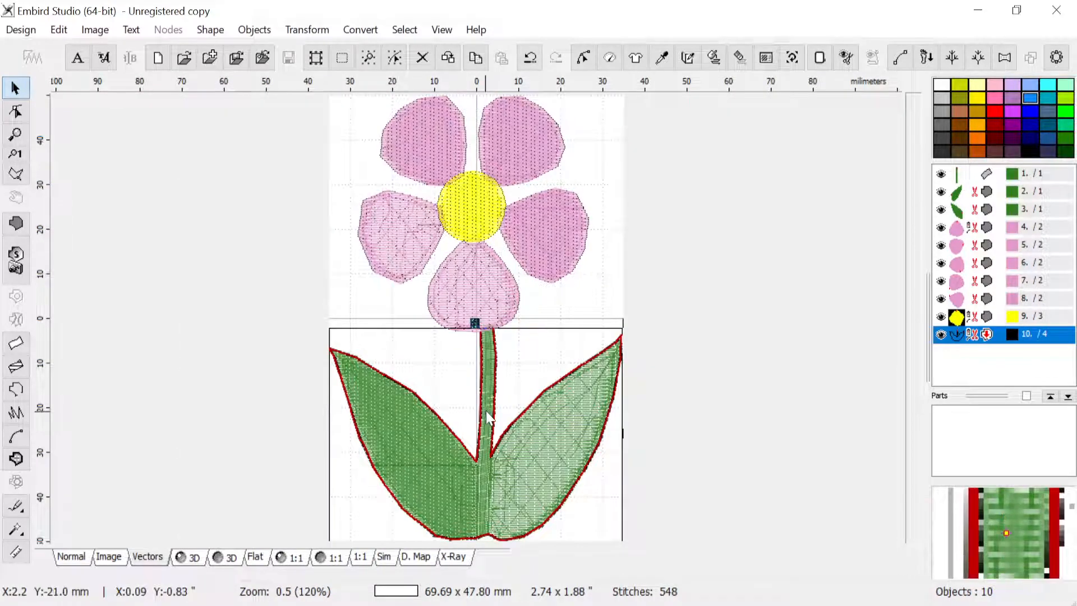
{"action": "scroll", "coordinate": [468, 205], "scroll_direction": "up", "scroll_amount": 1}
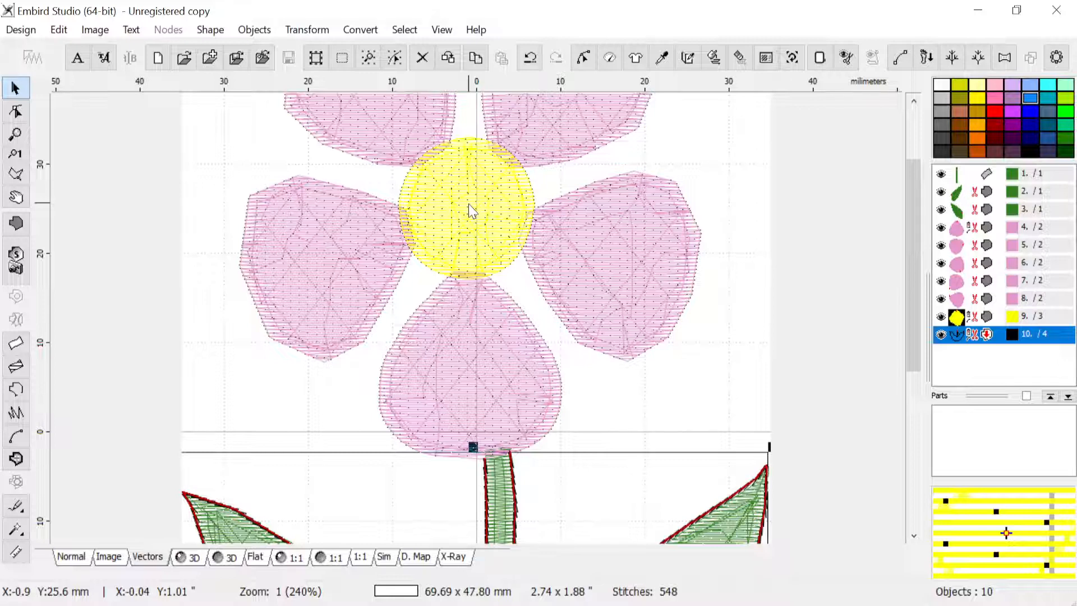
{"action": "left_click", "coordinate": [956, 318]}
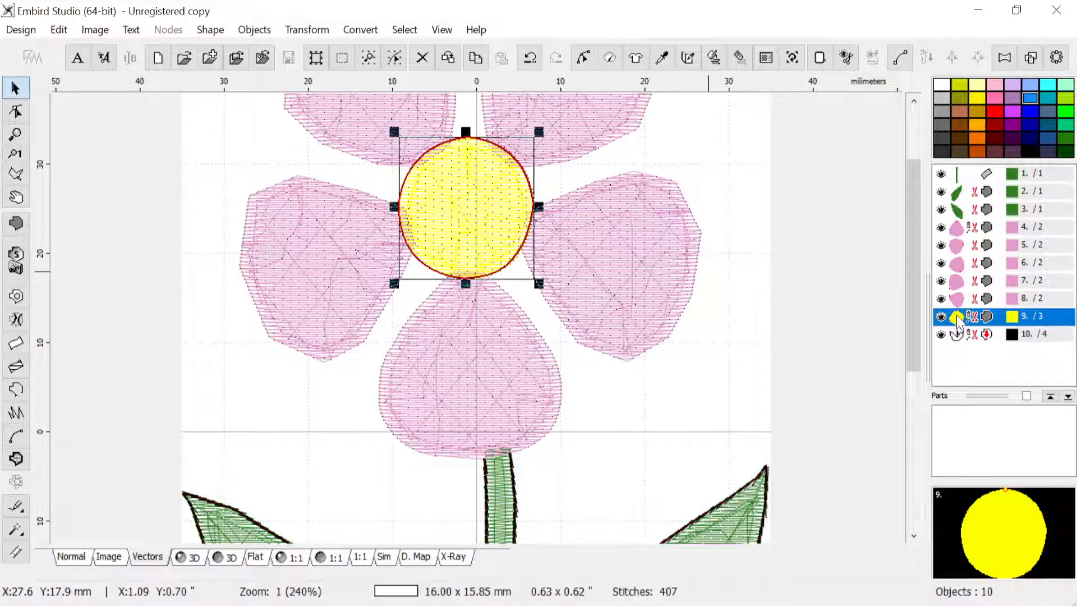
{"action": "right_click", "coordinate": [481, 196]}
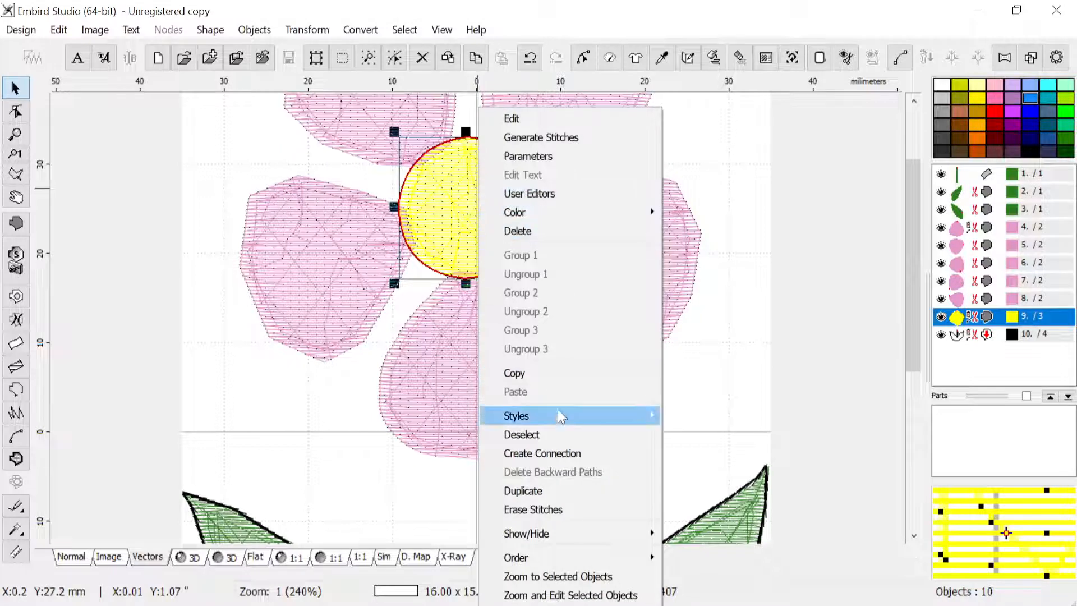
{"action": "mouse_move", "coordinate": [560, 425]}
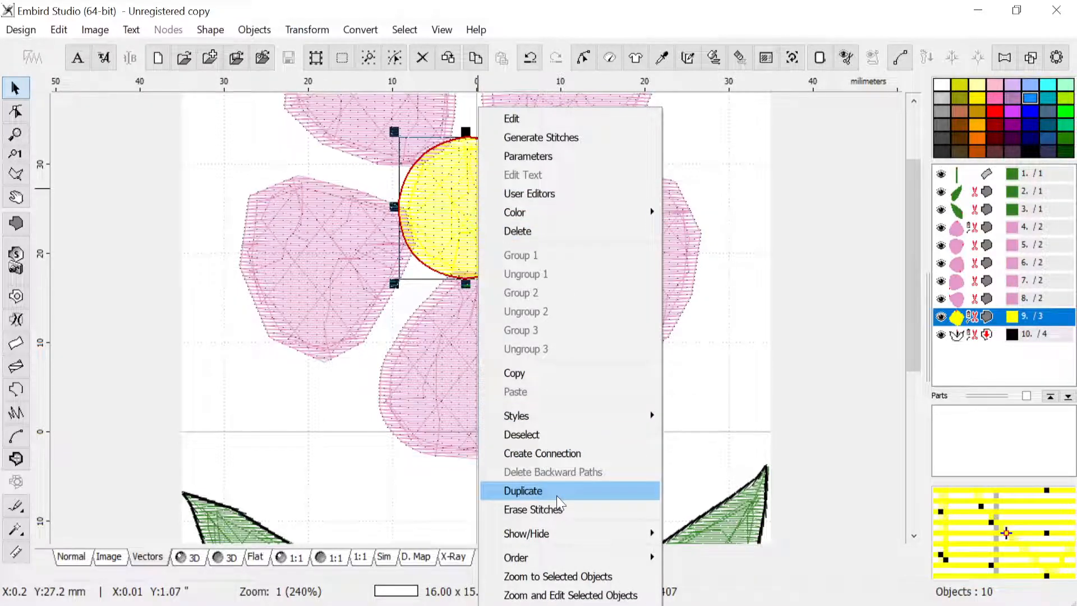
{"action": "left_click", "coordinate": [558, 491]}
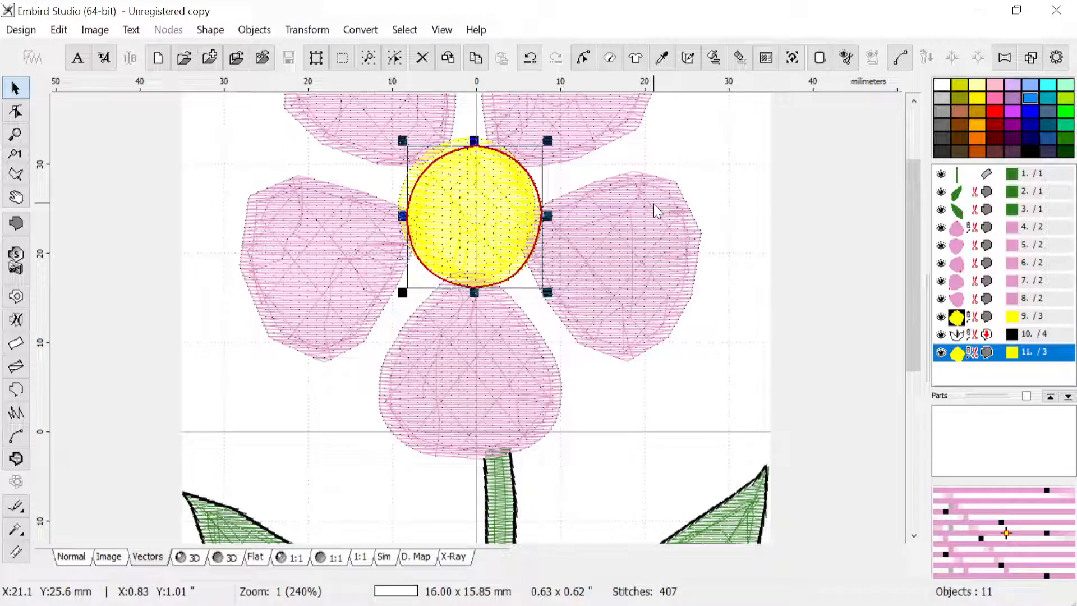
{"action": "key", "text": "Delete"}
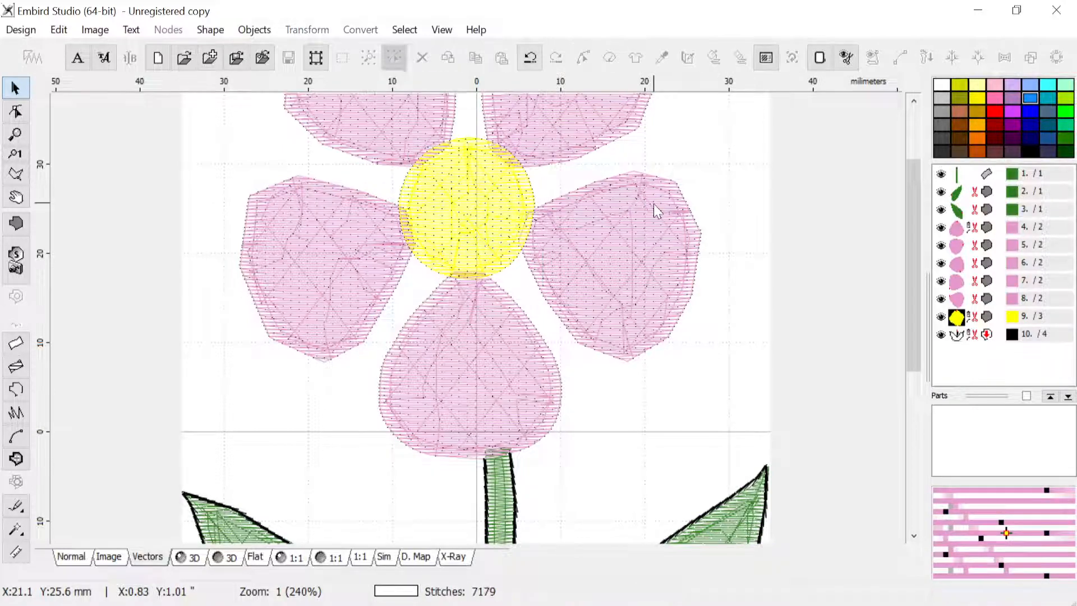
Step: Create an outline from the yellow center fill and color it Black 900 from the Brother Embroidery catalog
{"action": "left_click", "coordinate": [957, 318]}
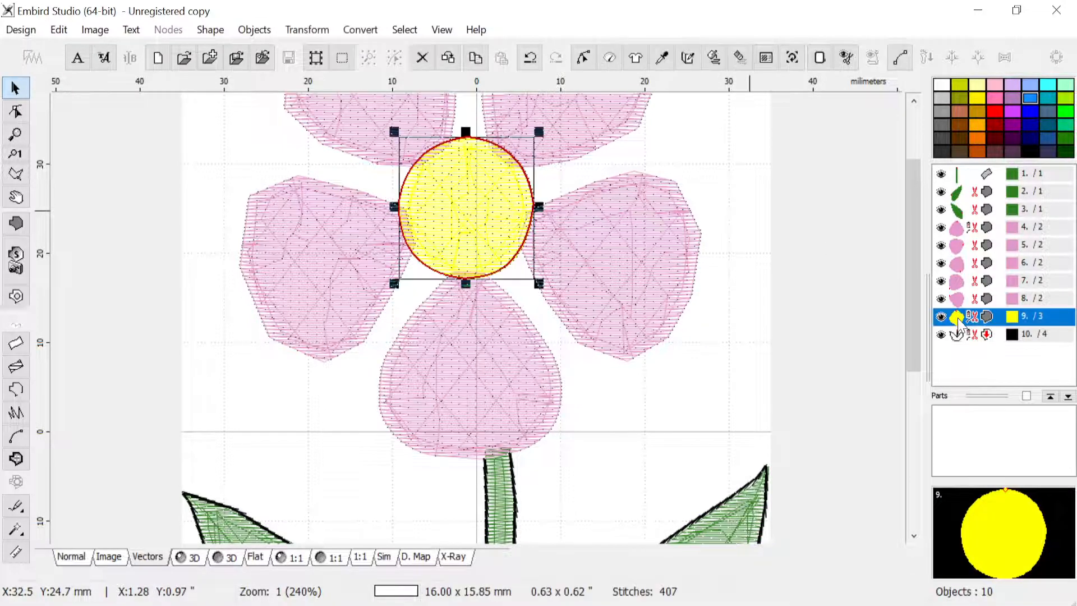
{"action": "left_click", "coordinate": [362, 30]}
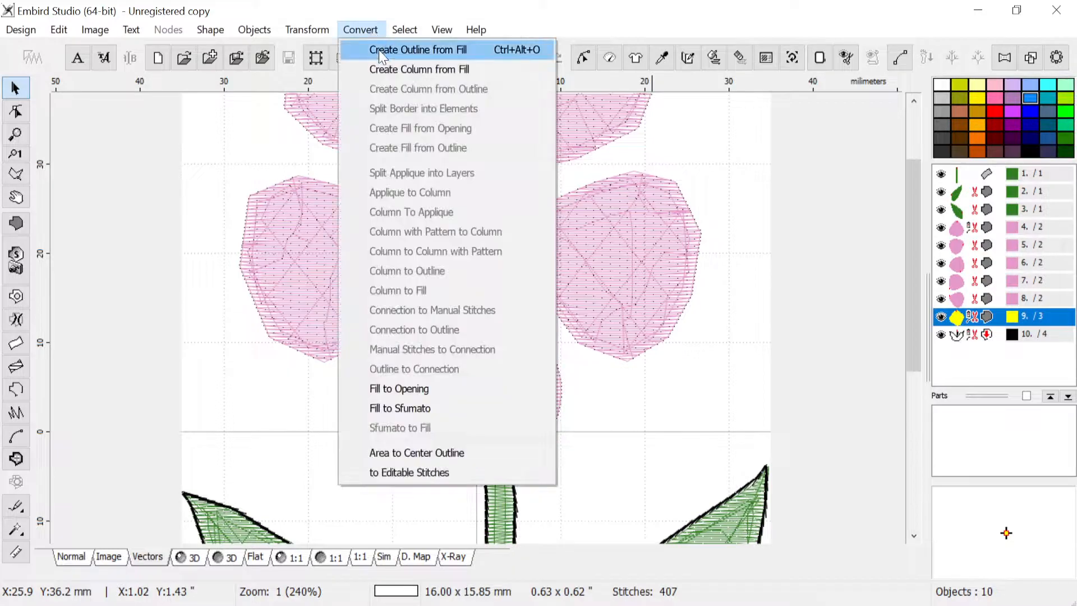
{"action": "left_click", "coordinate": [380, 52]}
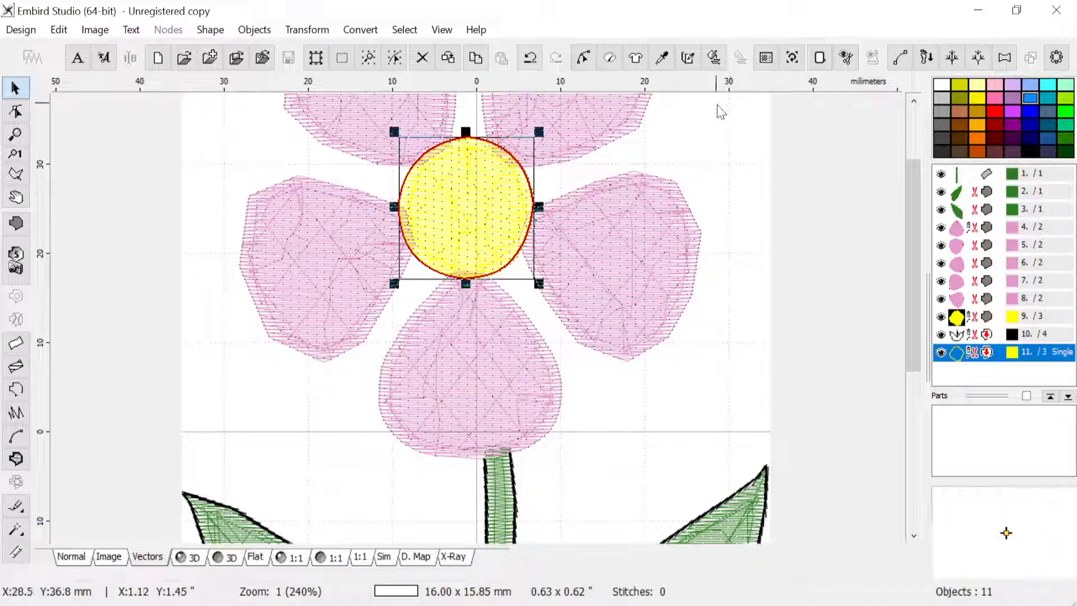
{"action": "left_click", "coordinate": [689, 59]}
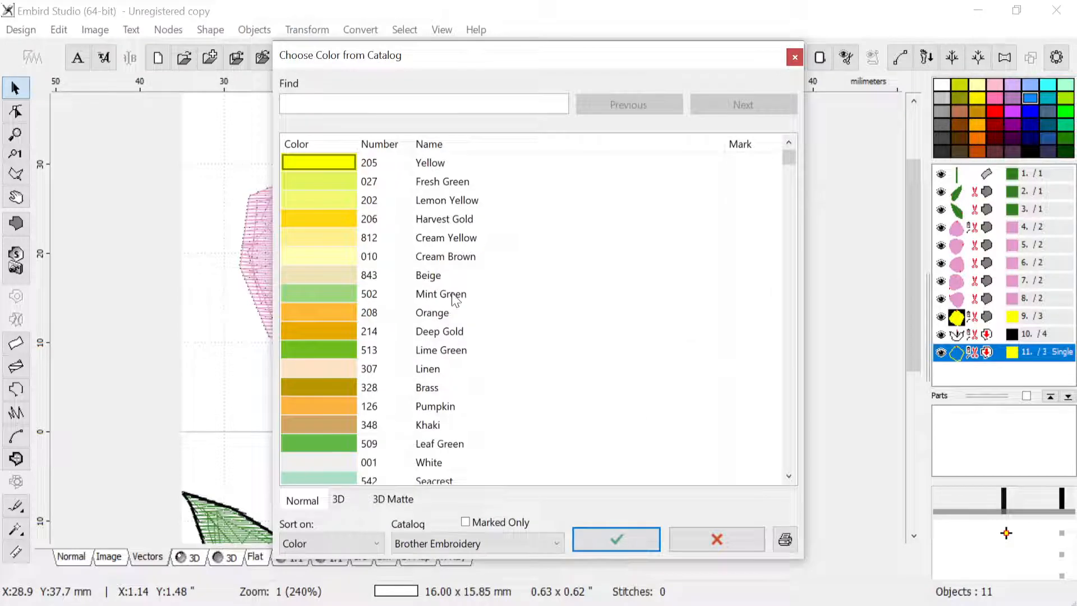
{"action": "left_click_drag", "start_coordinate": [792, 164], "coordinate": [826, 458]}
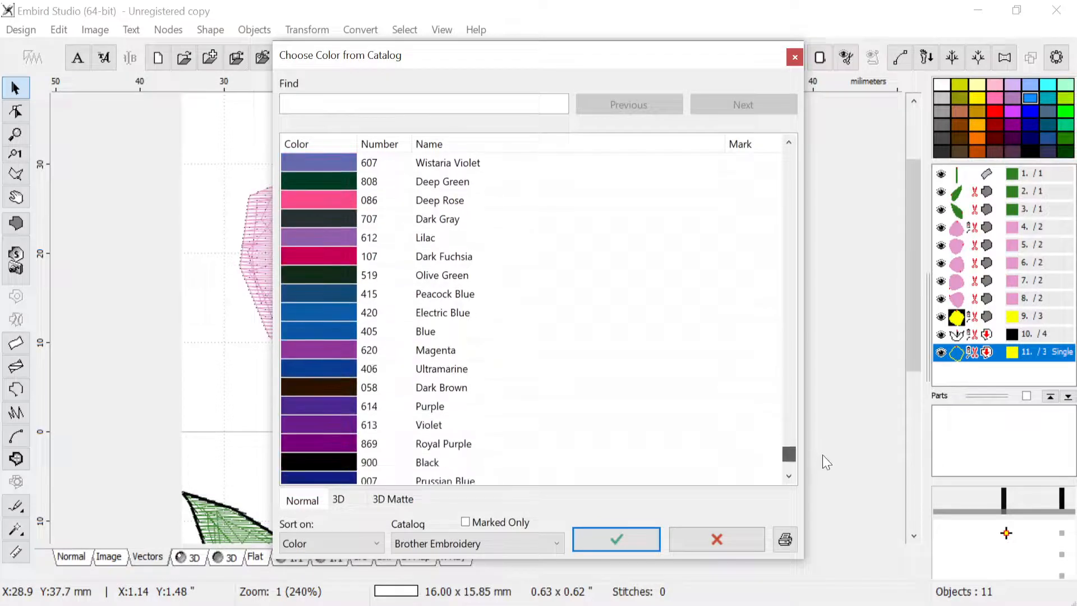
{"action": "left_click", "coordinate": [613, 462]}
{"action": "left_click", "coordinate": [616, 539]}
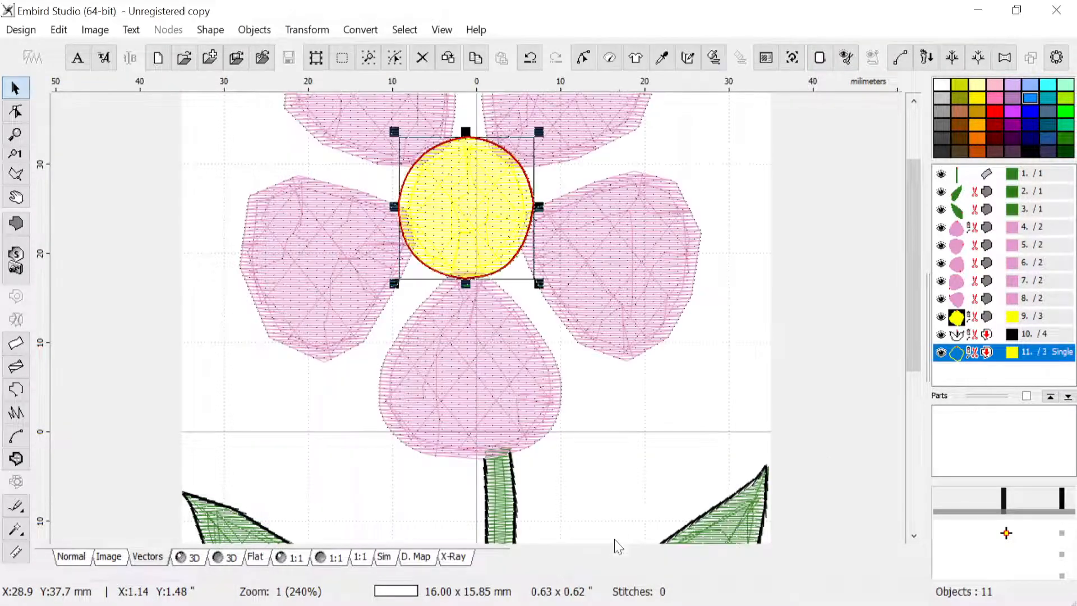
Step: Set the center outline to satin stitches with a width of 2.0 mm, and generate its stitches
{"action": "left_click", "coordinate": [609, 57]}
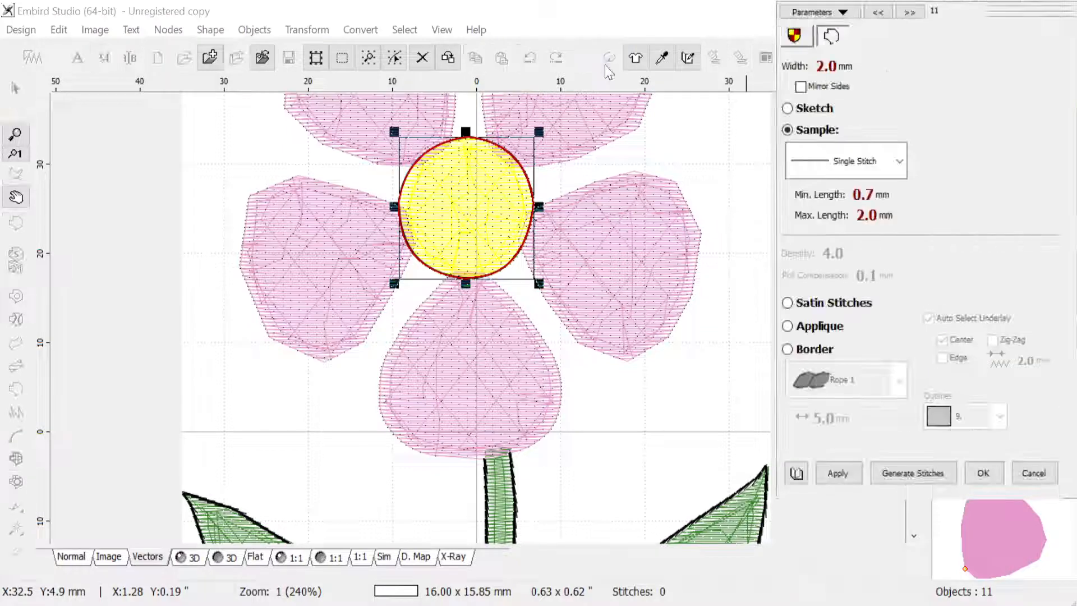
{"action": "left_click", "coordinate": [788, 303]}
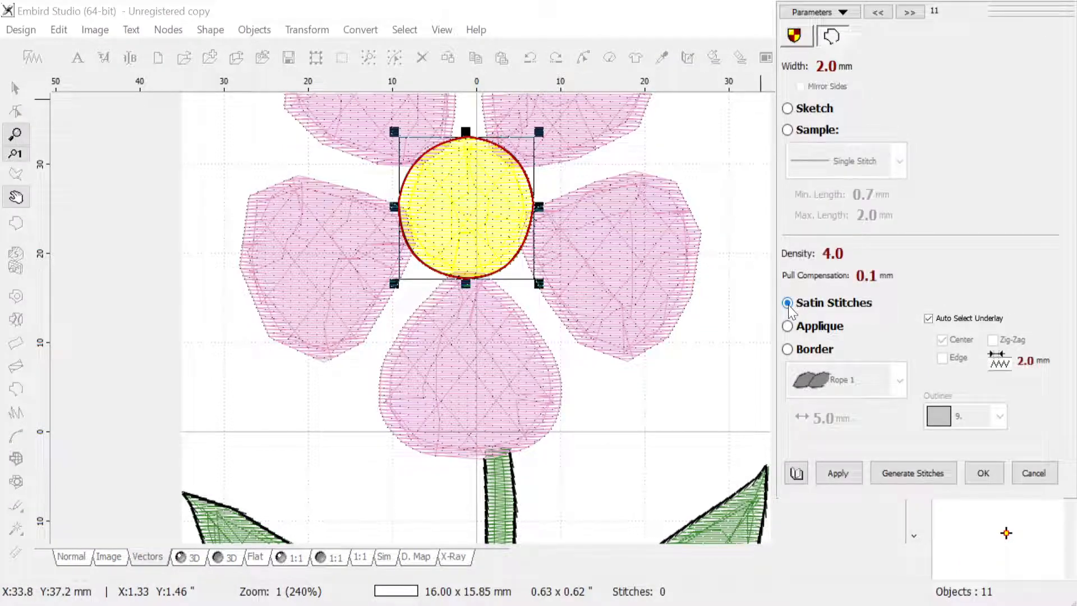
{"action": "left_click", "coordinate": [794, 71]}
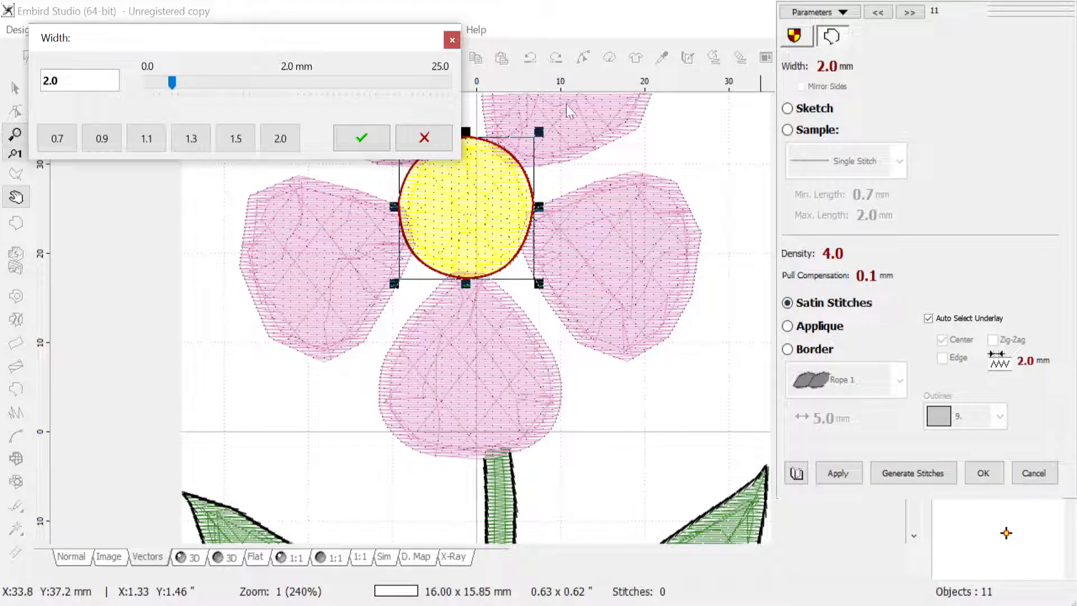
{"action": "left_click", "coordinate": [427, 139]}
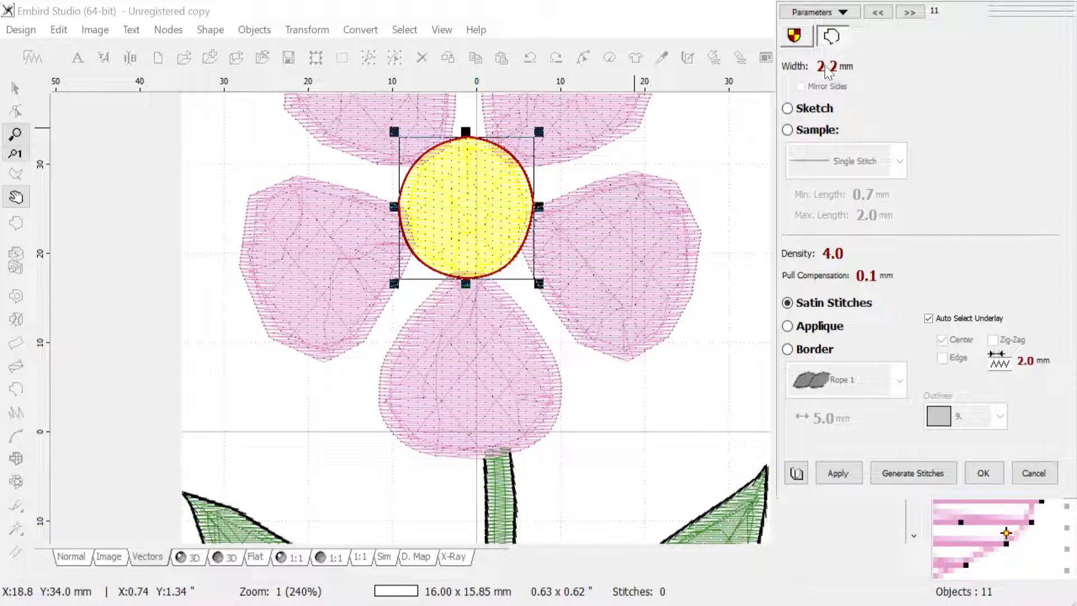
{"action": "left_click", "coordinate": [797, 70]}
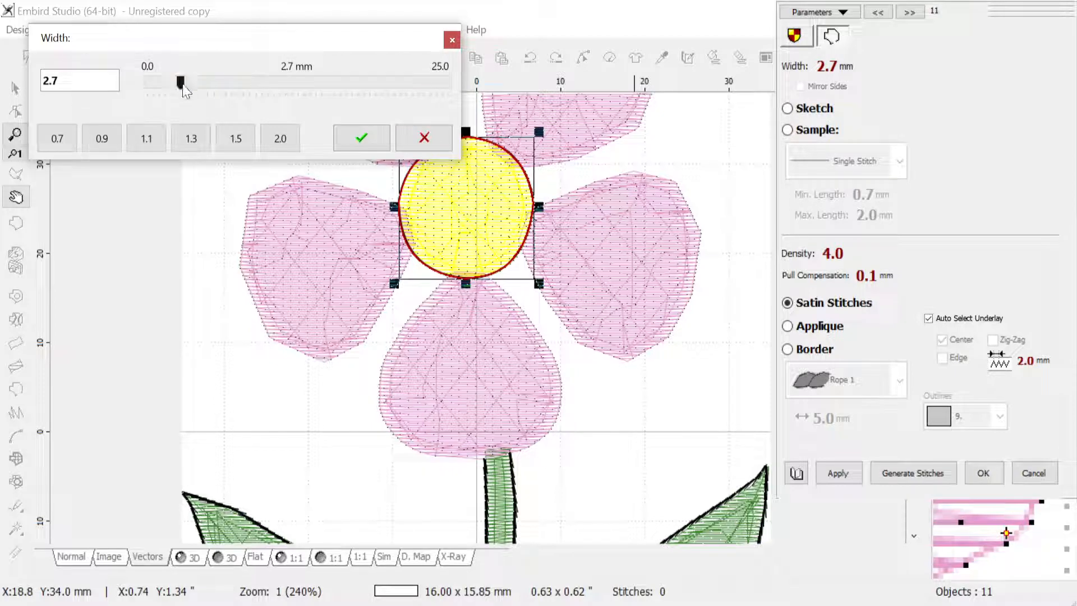
{"action": "left_click_drag", "start_coordinate": [183, 86], "coordinate": [175, 89]}
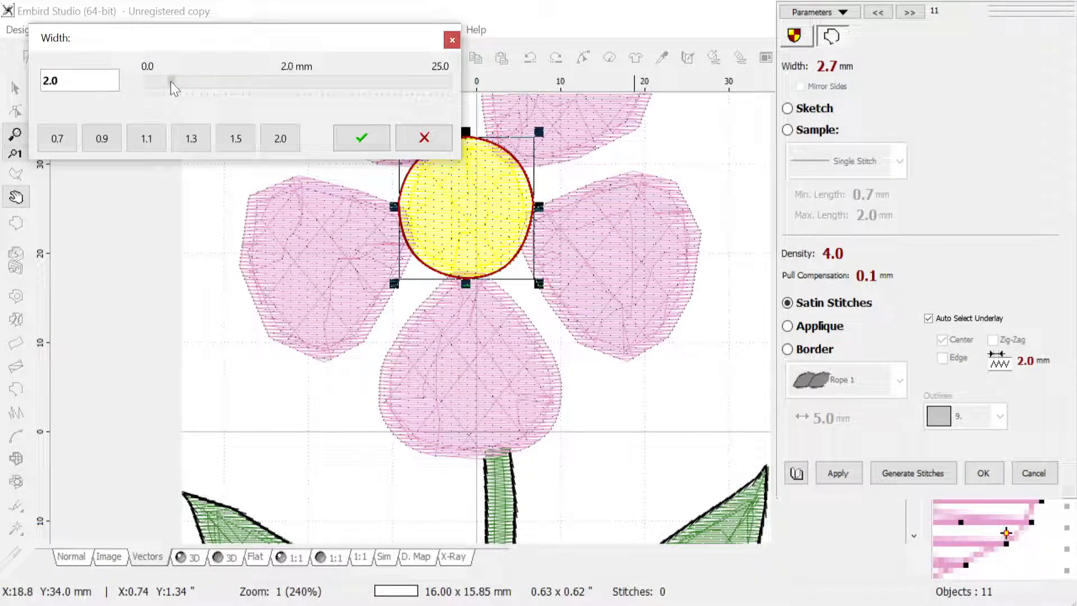
{"action": "left_click", "coordinate": [361, 137]}
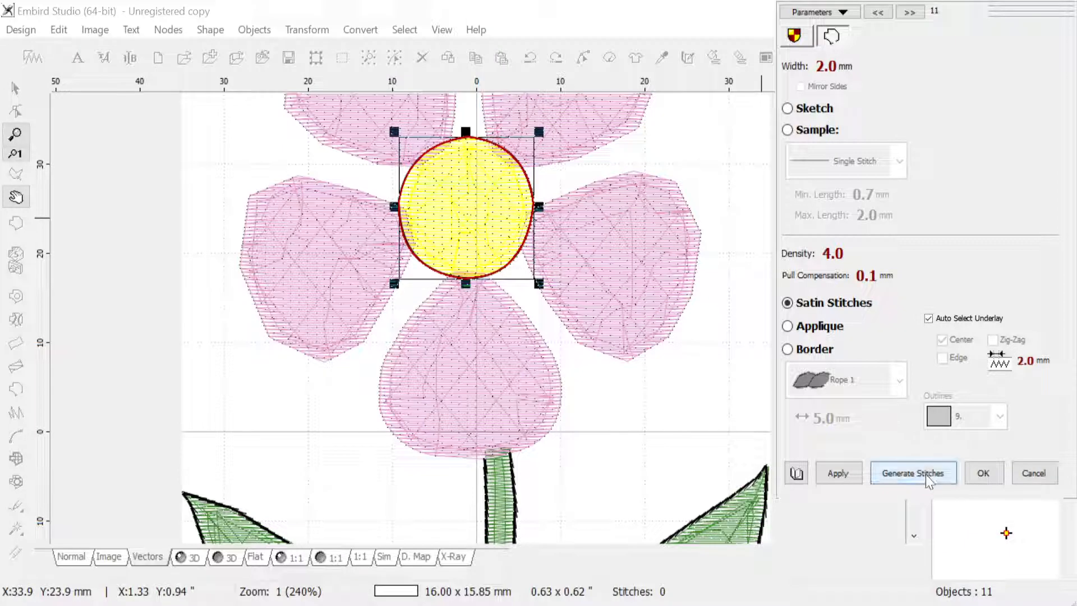
{"action": "left_click", "coordinate": [928, 474]}
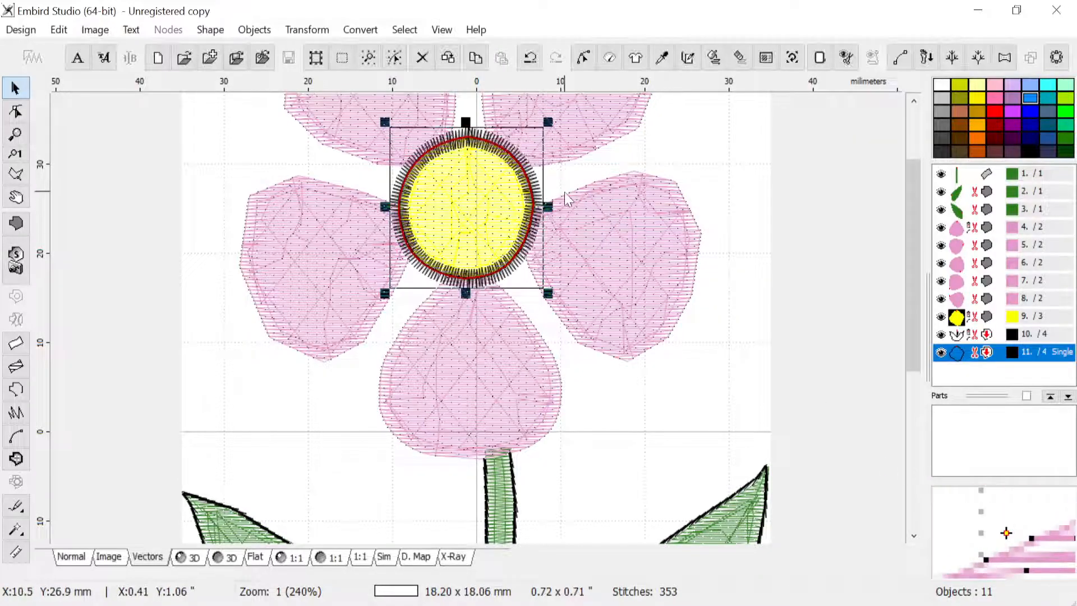
Step: Preview the whole flower in 3D with the center outline deselected
{"action": "left_click", "coordinate": [192, 557]}
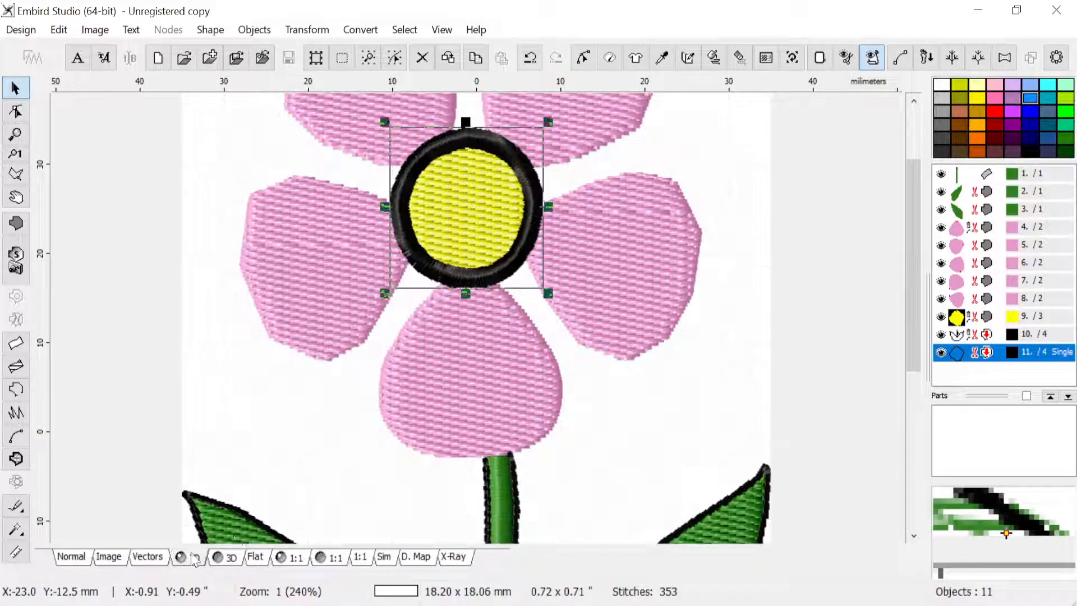
{"action": "scroll", "coordinate": [399, 392], "scroll_direction": "down", "scroll_amount": 2}
{"action": "scroll", "coordinate": [438, 374], "scroll_direction": "up", "scroll_amount": 1}
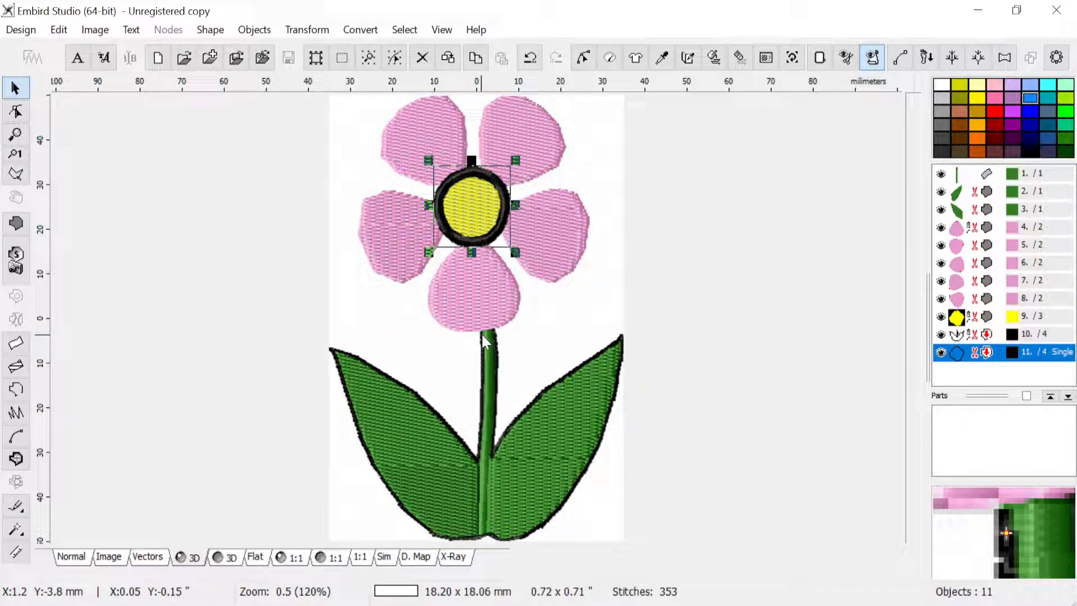
{"action": "left_click", "coordinate": [536, 348]}
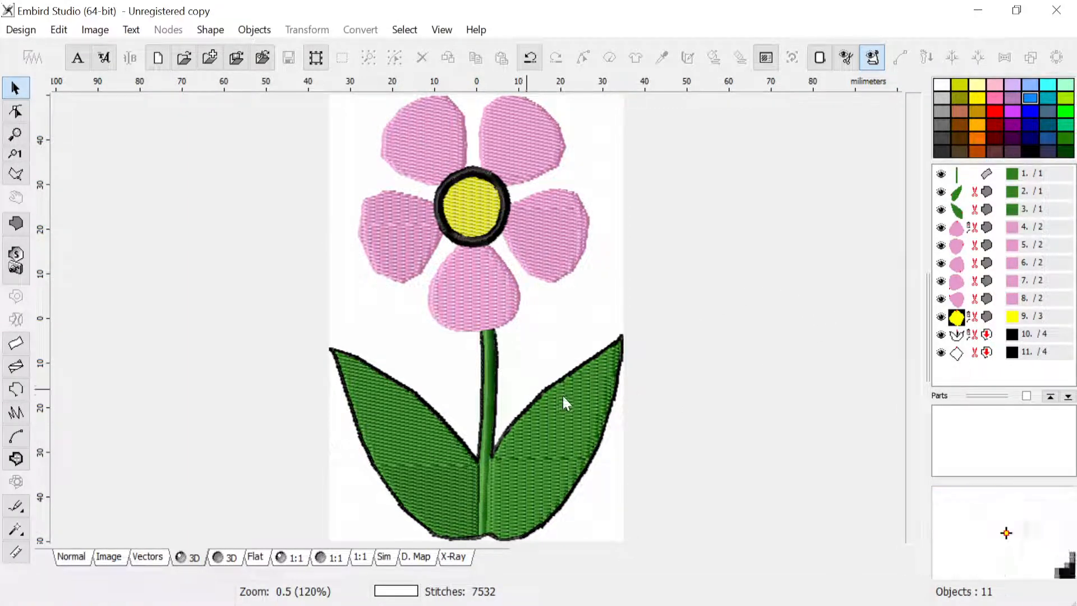
Step: Set the left leaf's fill angle to 125° and regenerate its stitches
{"action": "left_click", "coordinate": [961, 194]}
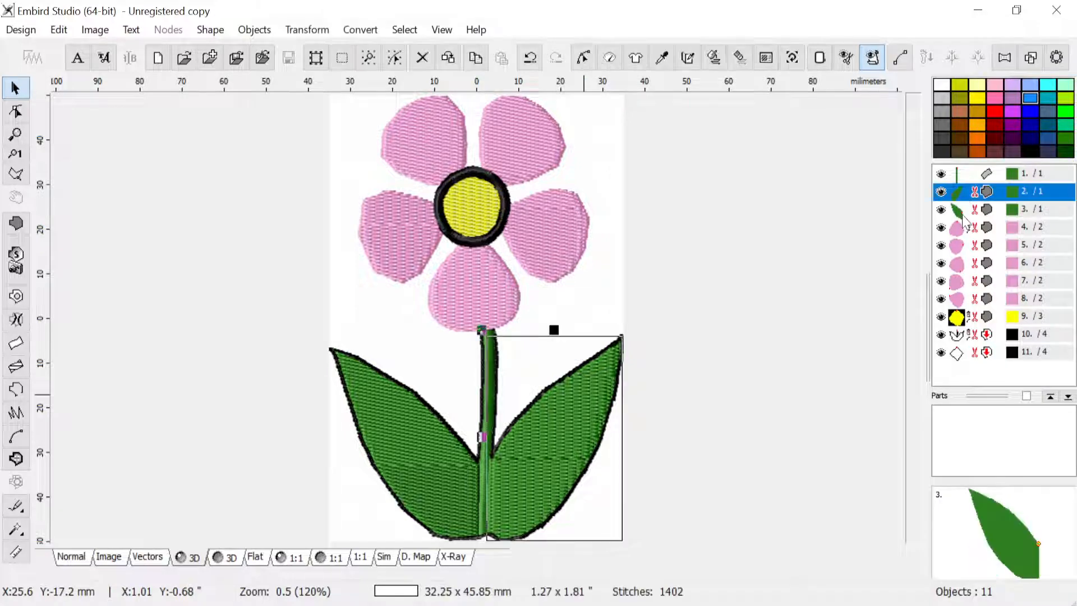
{"action": "left_click", "coordinate": [960, 211]}
{"action": "left_click", "coordinate": [961, 194]}
{"action": "left_click", "coordinate": [959, 210]}
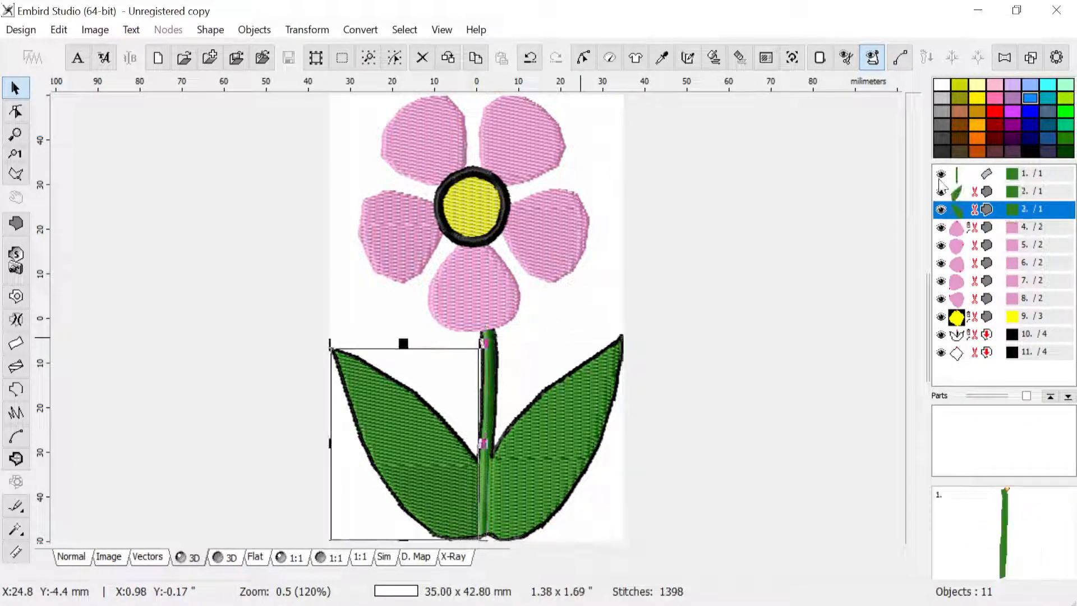
{"action": "left_click", "coordinate": [610, 56]}
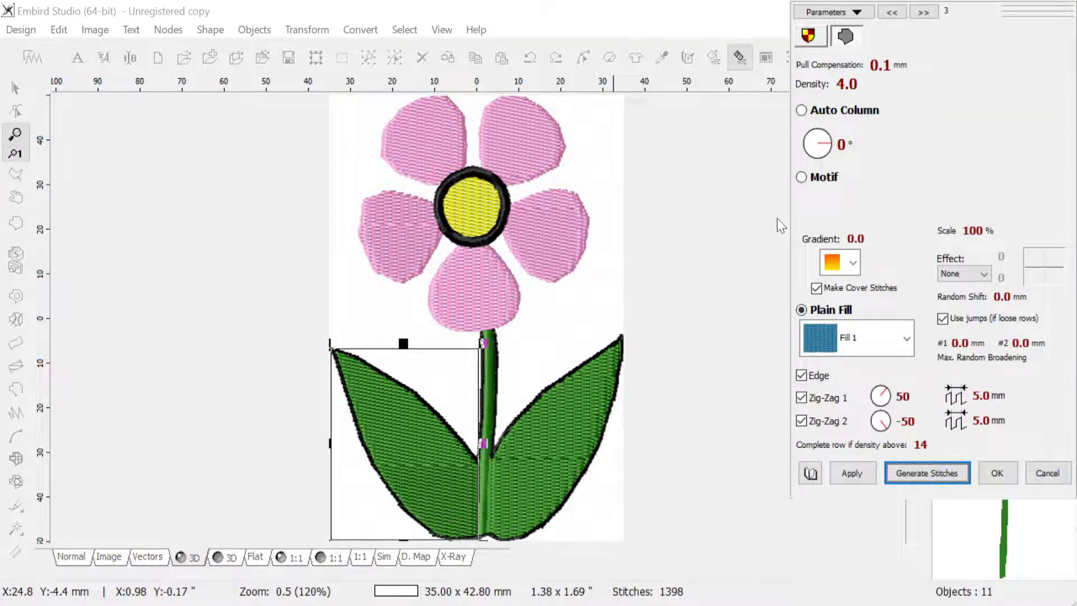
{"action": "left_click_drag", "start_coordinate": [832, 147], "coordinate": [813, 137]}
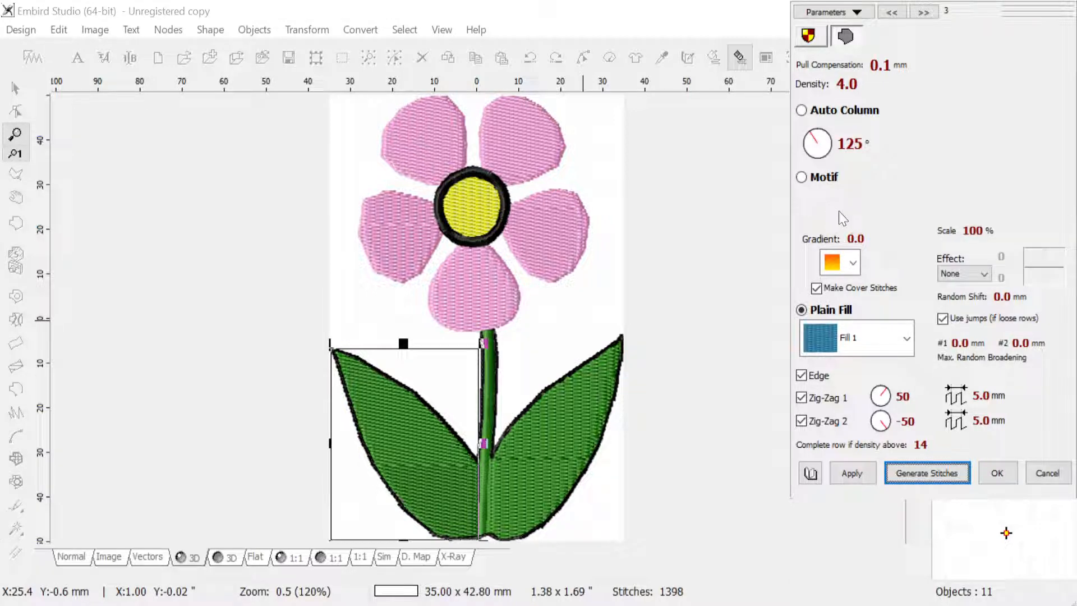
{"action": "left_click", "coordinate": [922, 473]}
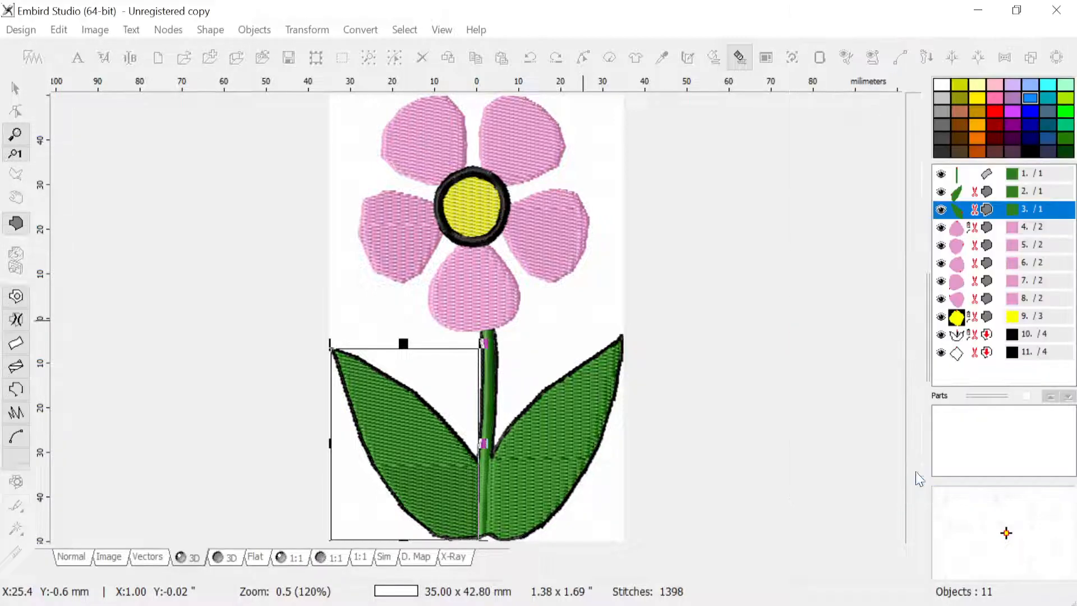
Step: Set the right leaf's fill angle to 45°, regenerate its stitches, and deselect the leaf
{"action": "left_click", "coordinate": [565, 429]}
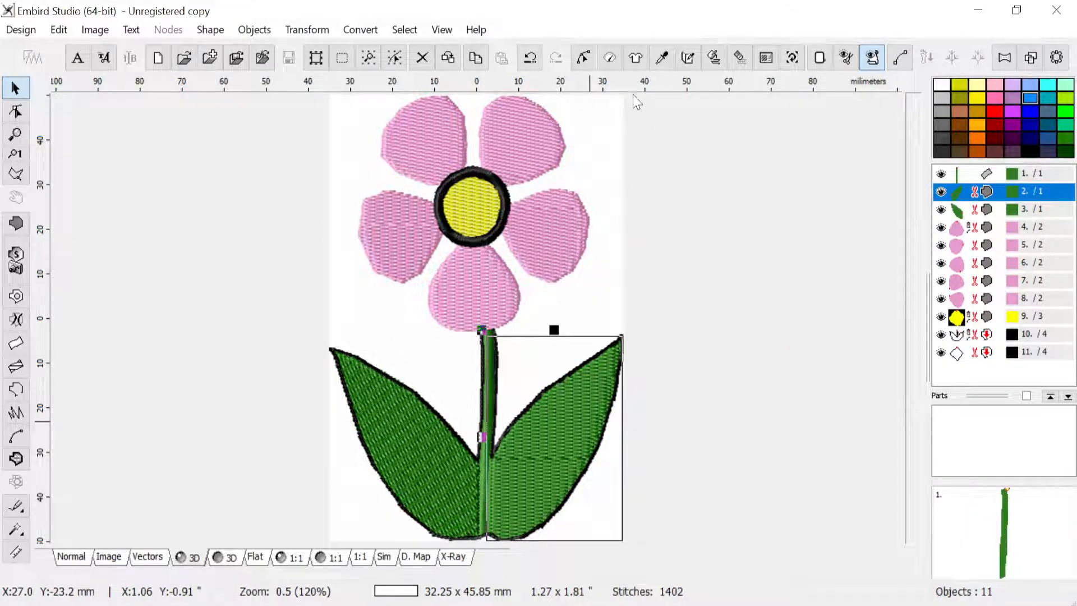
{"action": "left_click", "coordinate": [610, 57]}
{"action": "left_click_drag", "start_coordinate": [825, 147], "coordinate": [823, 143]}
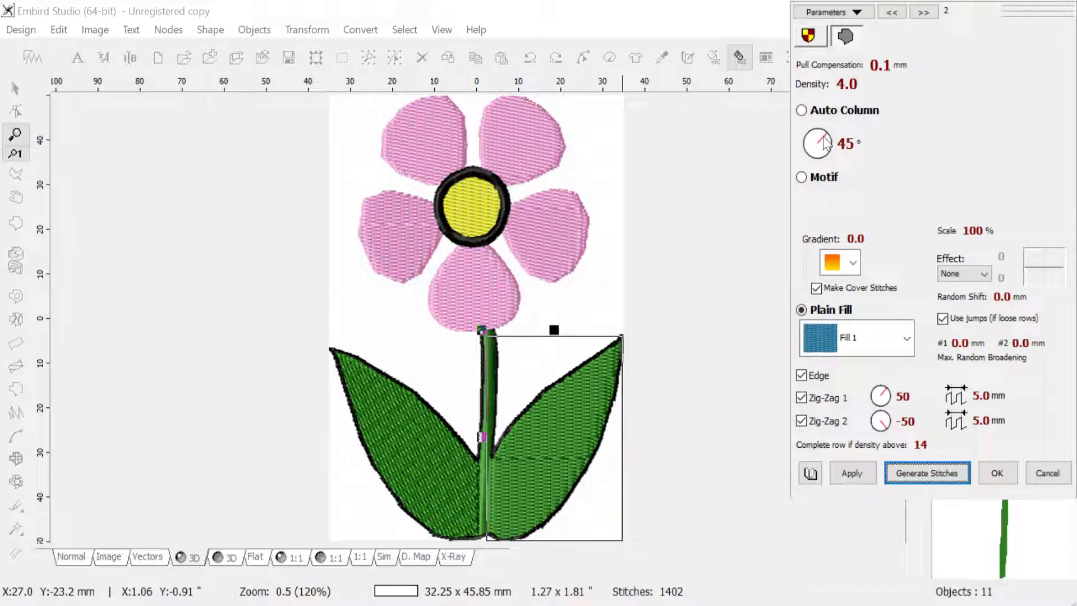
{"action": "left_click", "coordinate": [927, 473]}
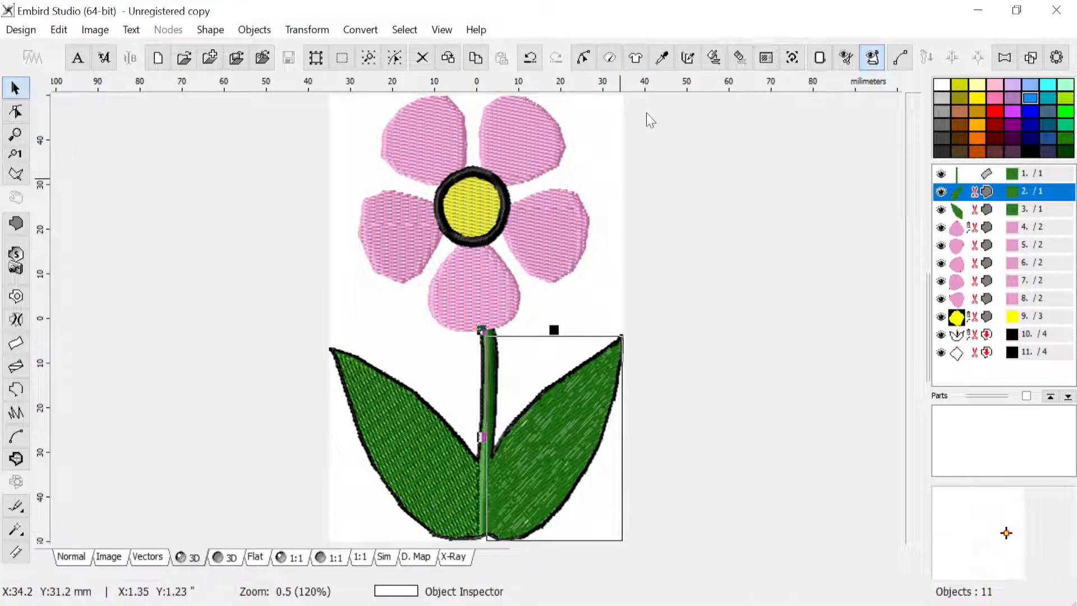
{"action": "left_click", "coordinate": [617, 55]}
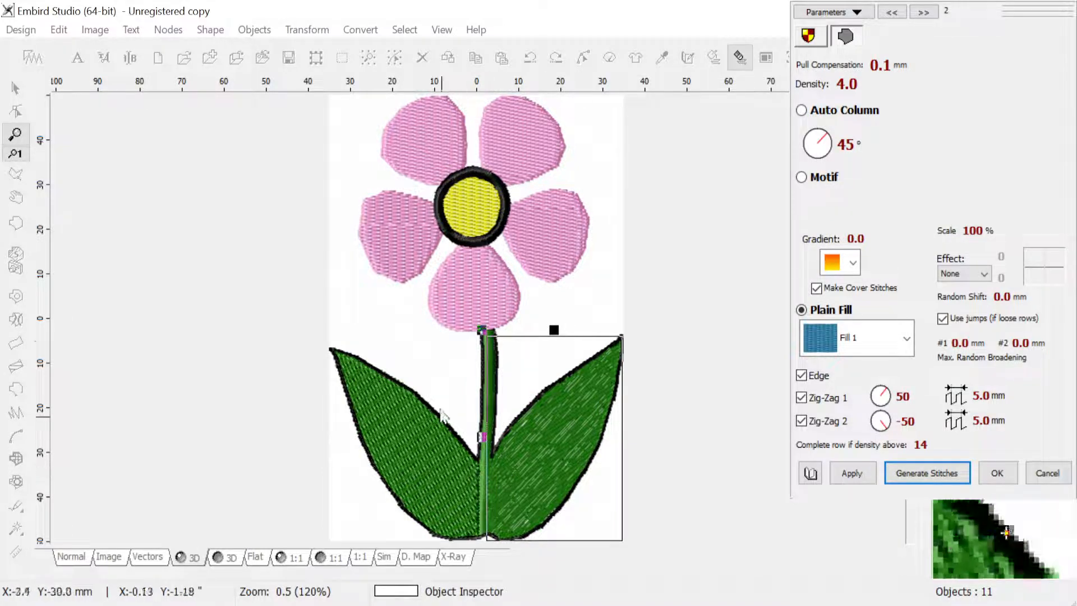
{"action": "left_click", "coordinate": [1047, 473]}
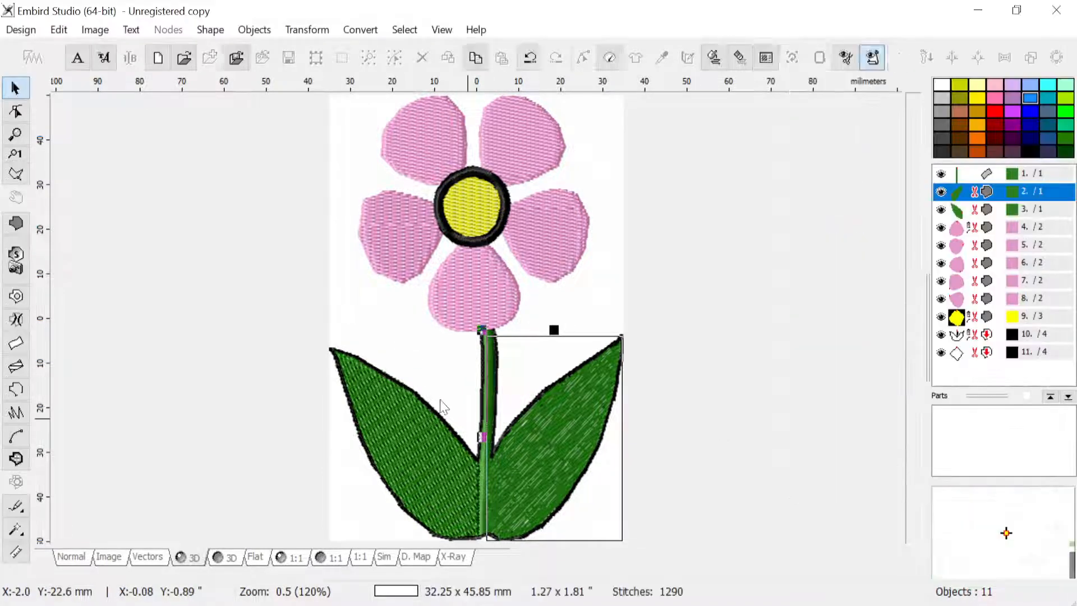
{"action": "left_click", "coordinate": [441, 402]}
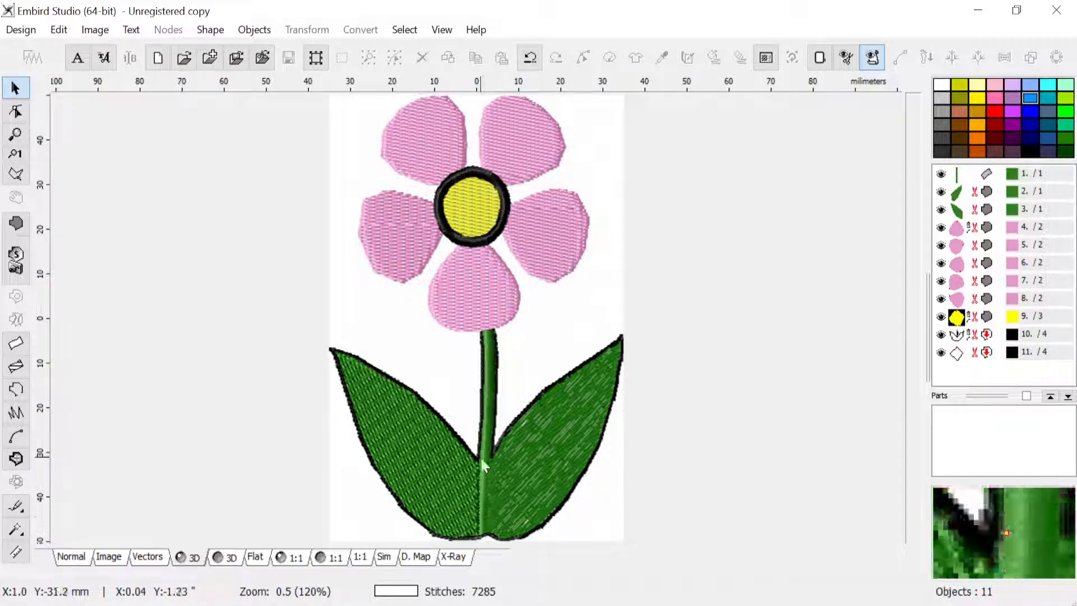
Step: Show the design as vectors and hide the stem and left leaf to examine the right leaf's stitches at its base
{"action": "left_click", "coordinate": [142, 558]}
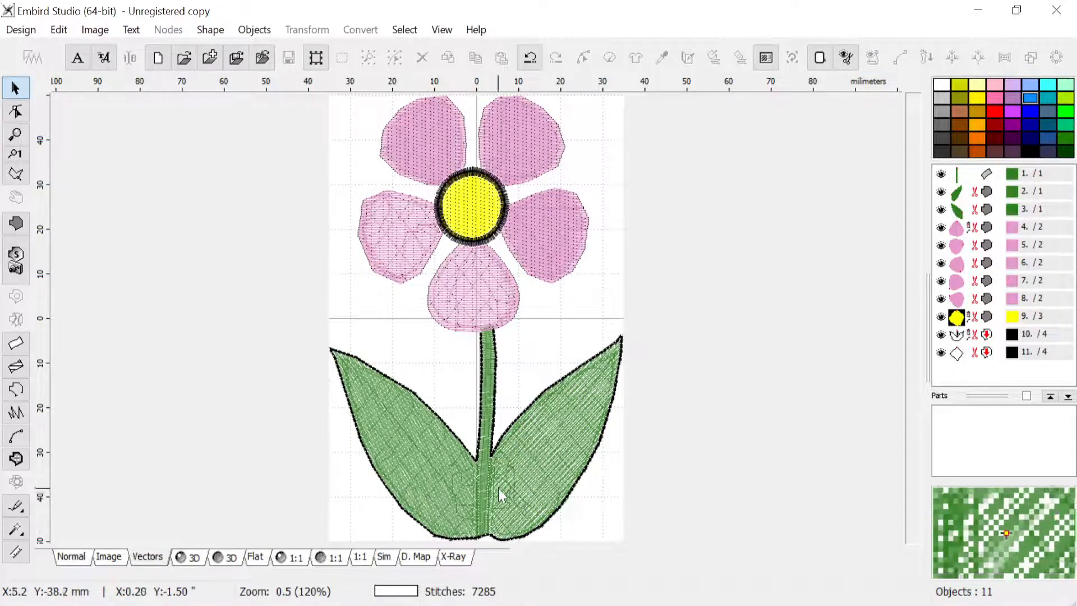
{"action": "scroll", "coordinate": [485, 486], "scroll_direction": "up", "scroll_amount": 3}
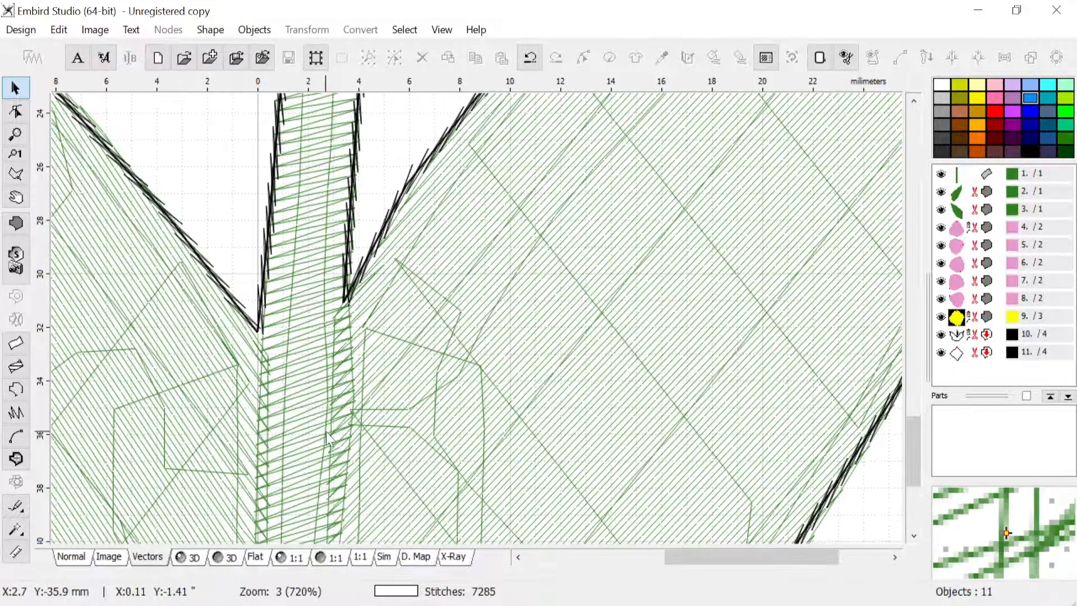
{"action": "scroll", "coordinate": [326, 431], "scroll_direction": "up", "scroll_amount": 1}
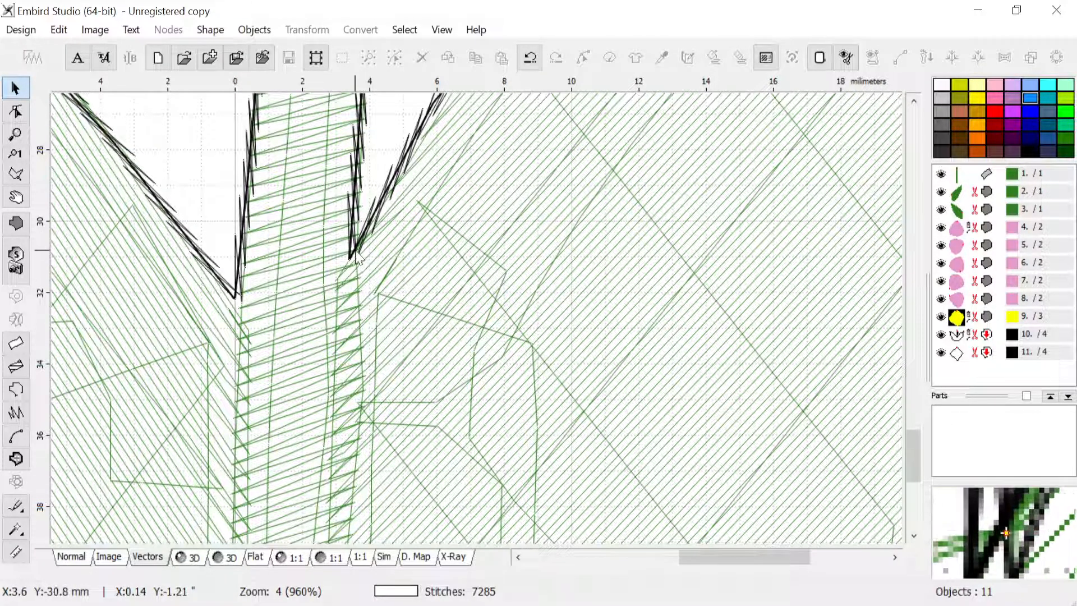
{"action": "left_click", "coordinate": [941, 175]}
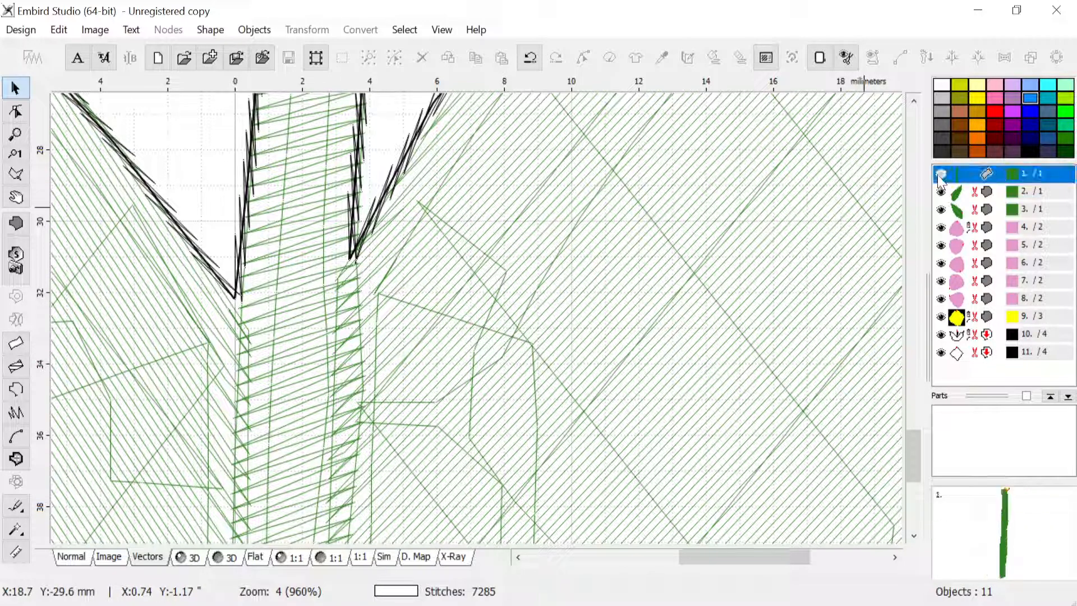
{"action": "left_click", "coordinate": [941, 210]}
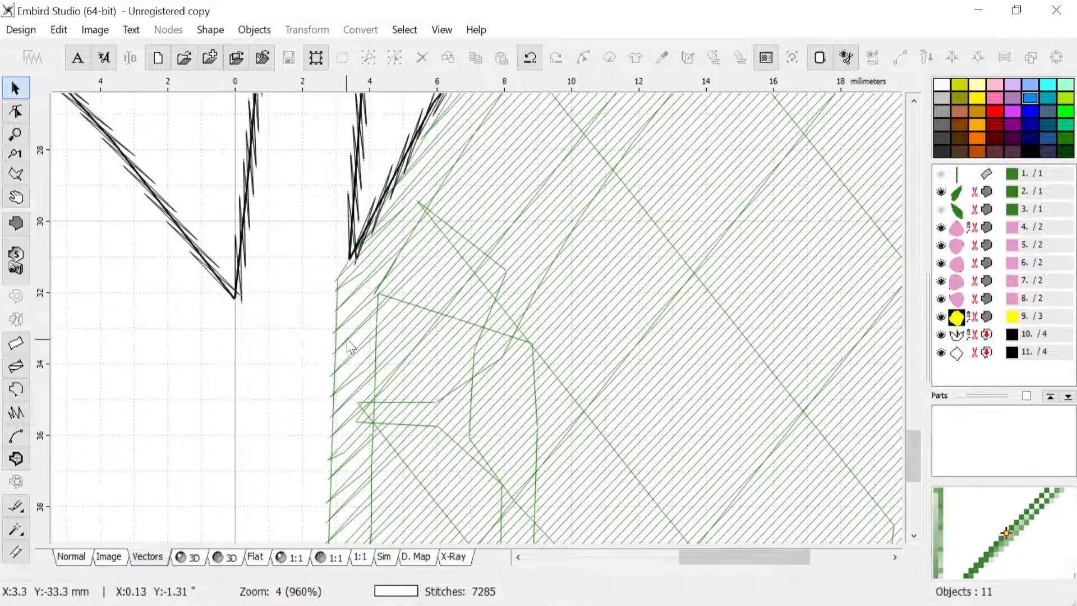
{"action": "scroll", "coordinate": [348, 344], "scroll_direction": "up", "scroll_amount": 2}
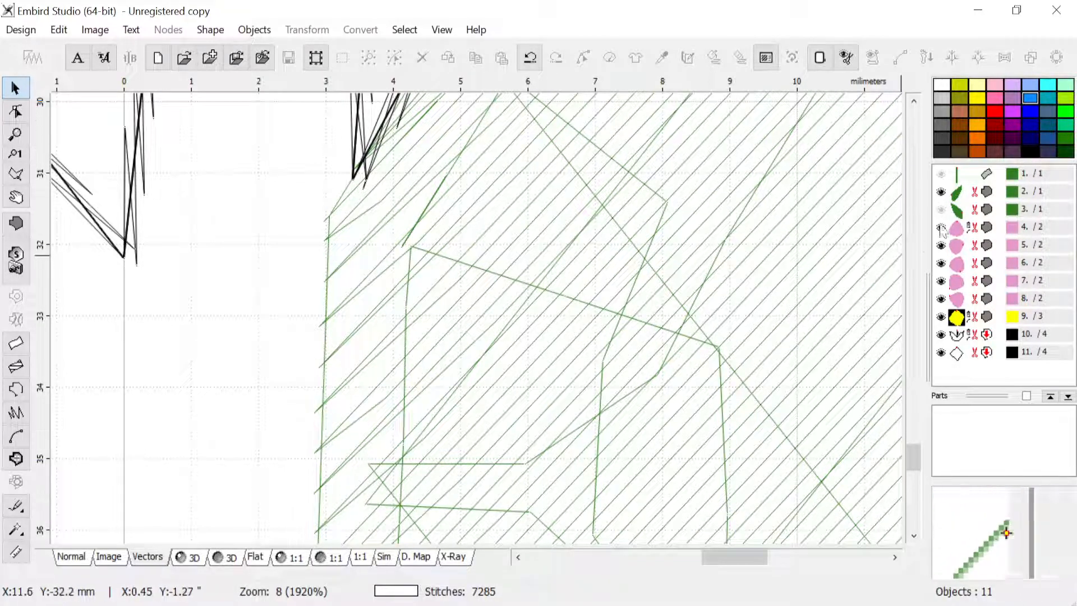
{"action": "left_click", "coordinate": [961, 212]}
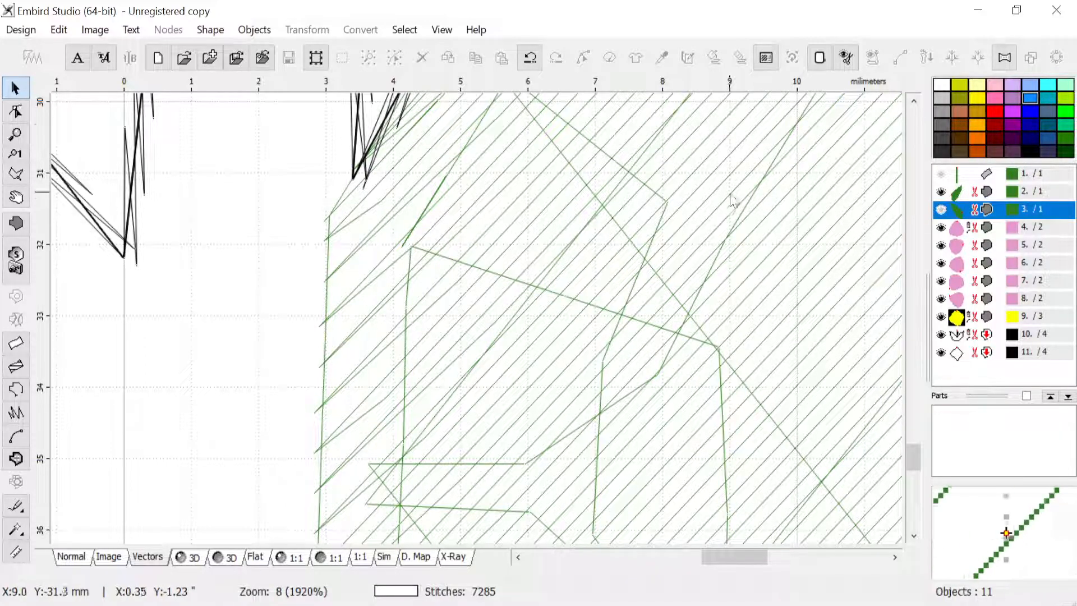
Step: Set the right leaf's pull compensation to 0.0 mm and regenerate its stitches
{"action": "left_click", "coordinate": [956, 192]}
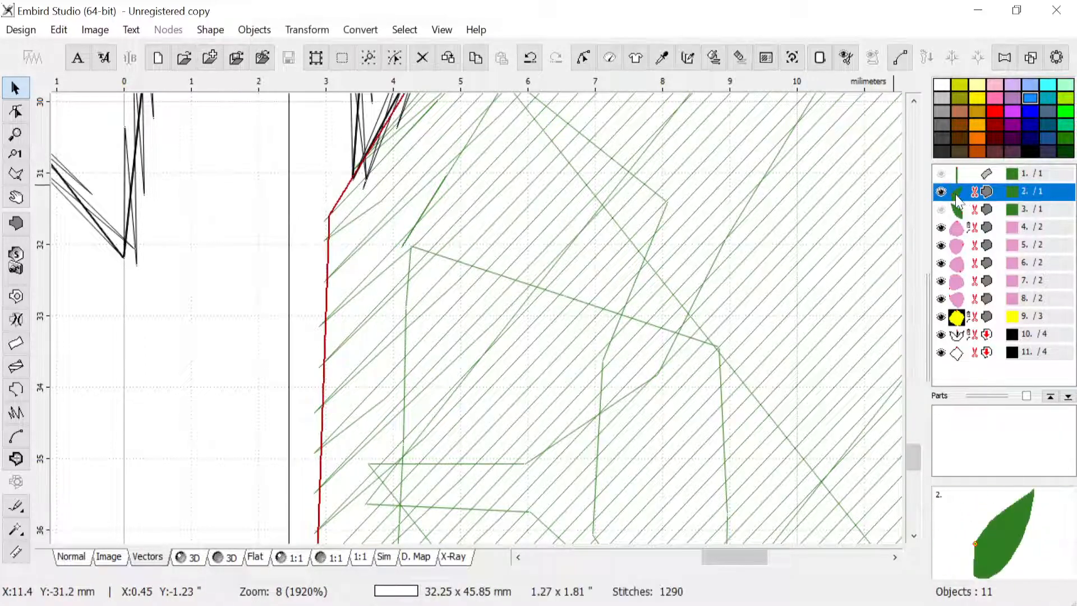
{"action": "left_click", "coordinate": [609, 58]}
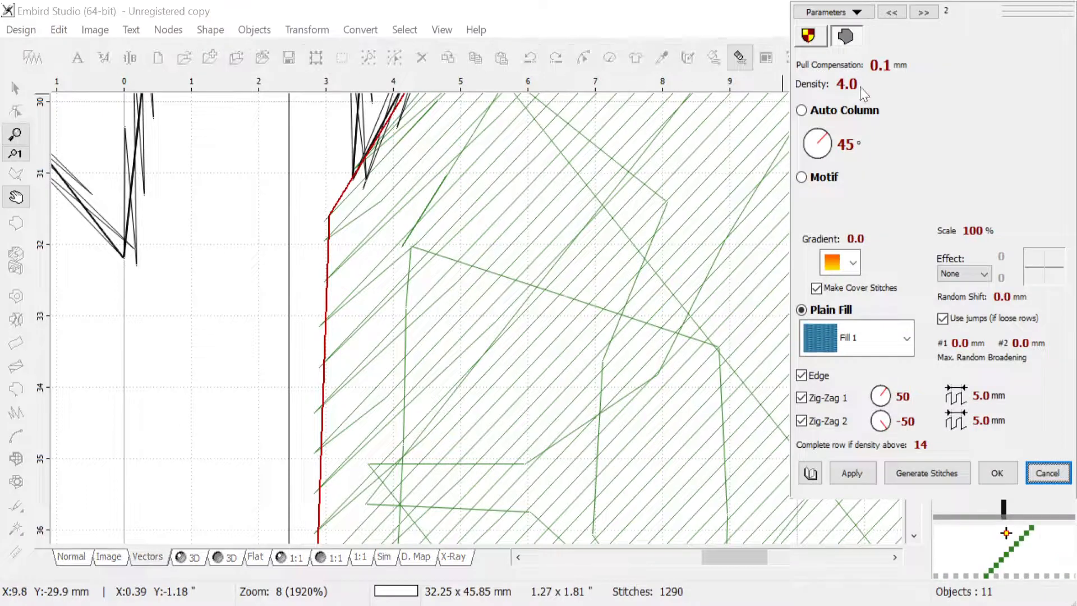
{"action": "left_click", "coordinate": [824, 68]}
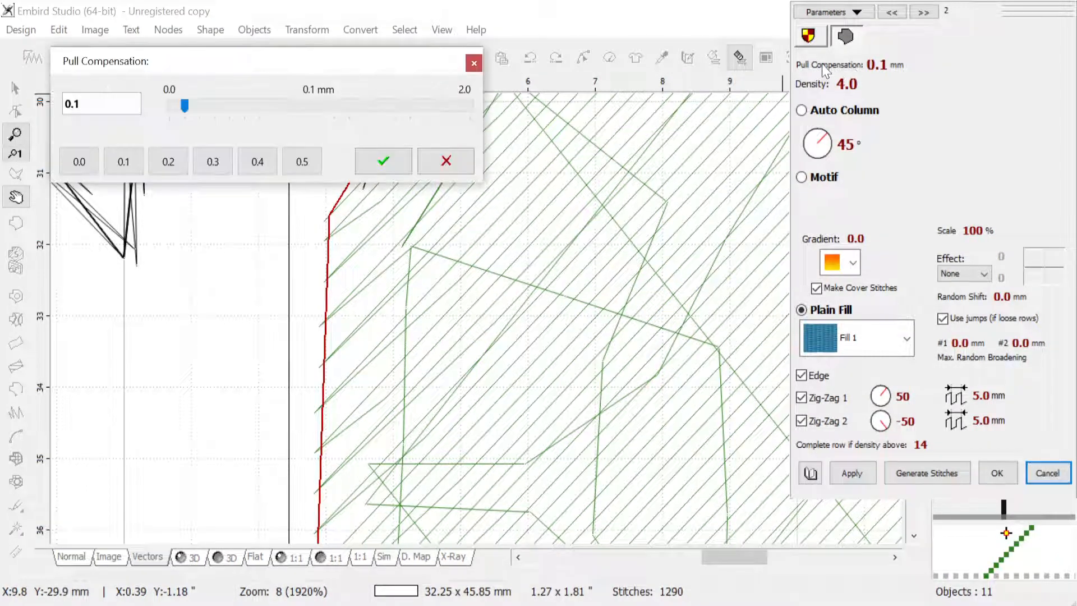
{"action": "left_click", "coordinate": [83, 162]}
{"action": "left_click", "coordinate": [384, 162]}
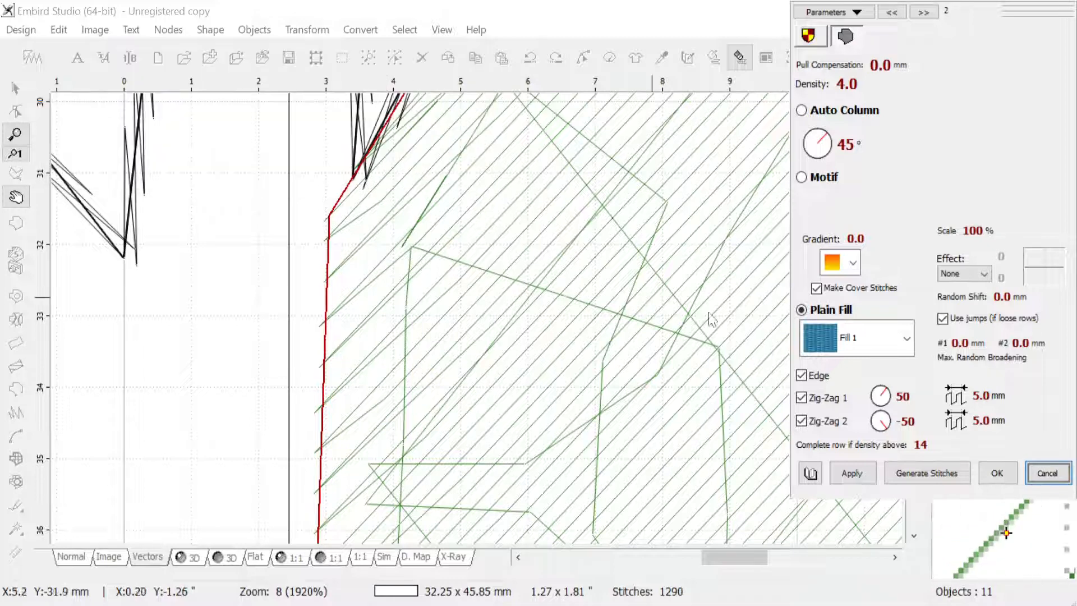
{"action": "left_click", "coordinate": [938, 474]}
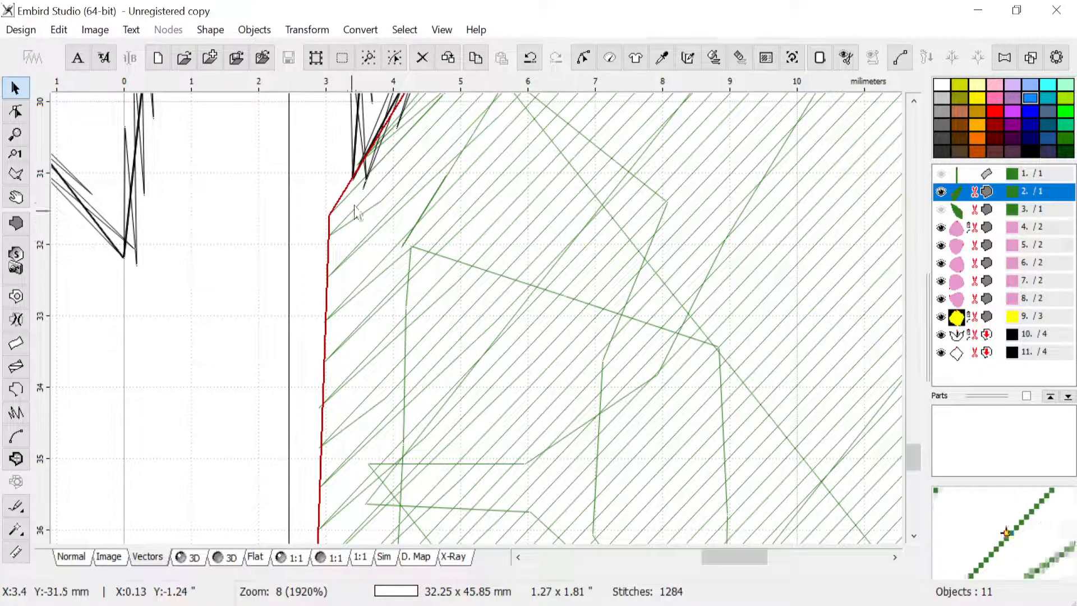
Step: Show the stem to compare its overlap with the right leaf's inner edge, and hide it again
{"action": "left_click", "coordinate": [942, 174]}
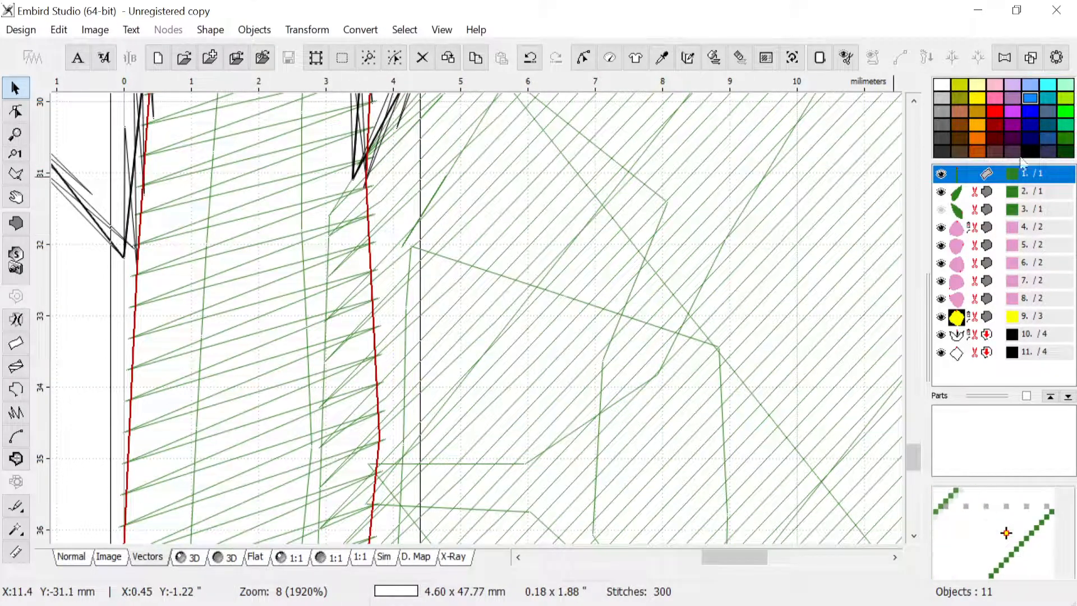
{"action": "left_click", "coordinate": [941, 173]}
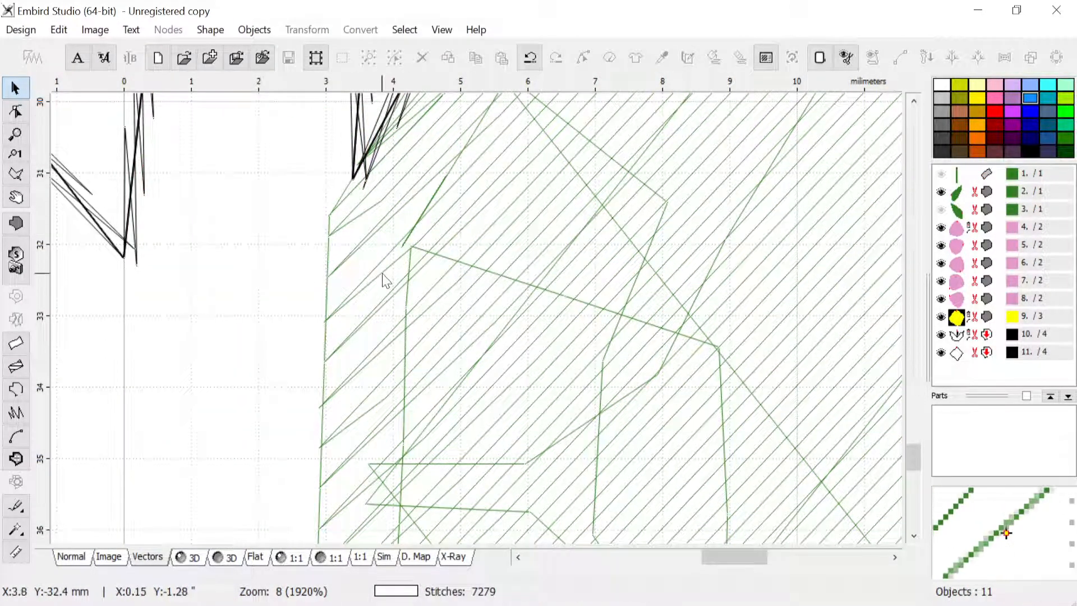
{"action": "left_click", "coordinate": [957, 210]}
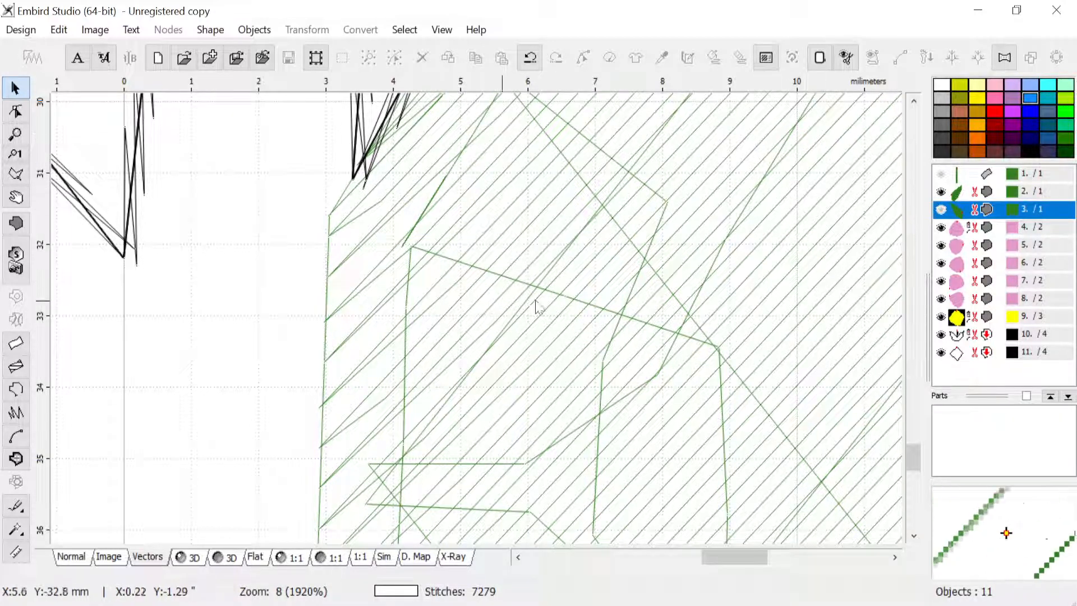
Step: Set the right leaf's pull compensation to 0.4 mm and regenerate its stitches
{"action": "left_click", "coordinate": [951, 193]}
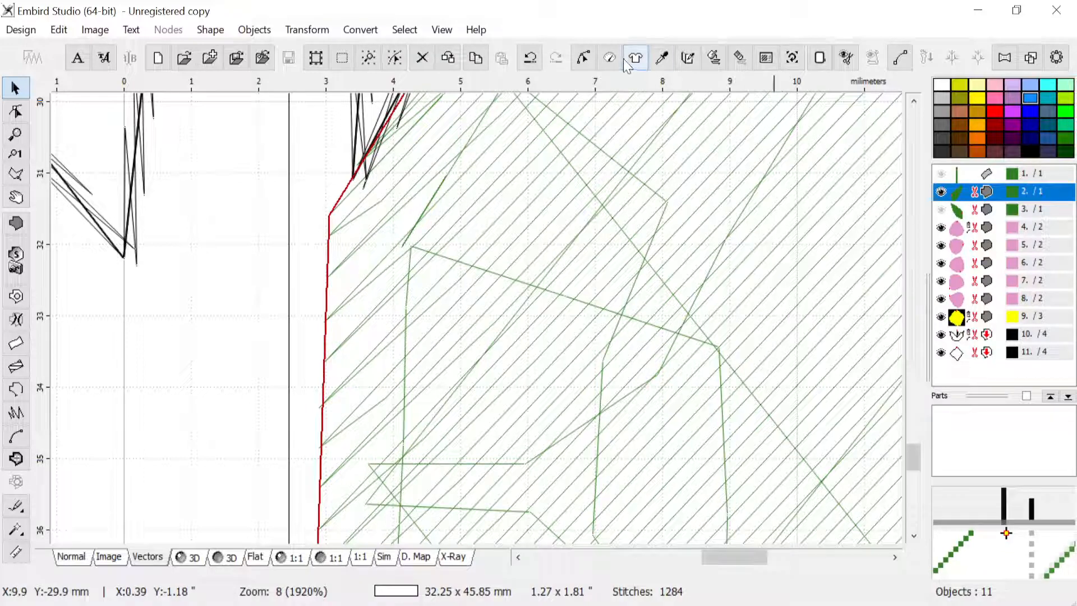
{"action": "left_click", "coordinate": [611, 58]}
{"action": "left_click", "coordinate": [835, 67]}
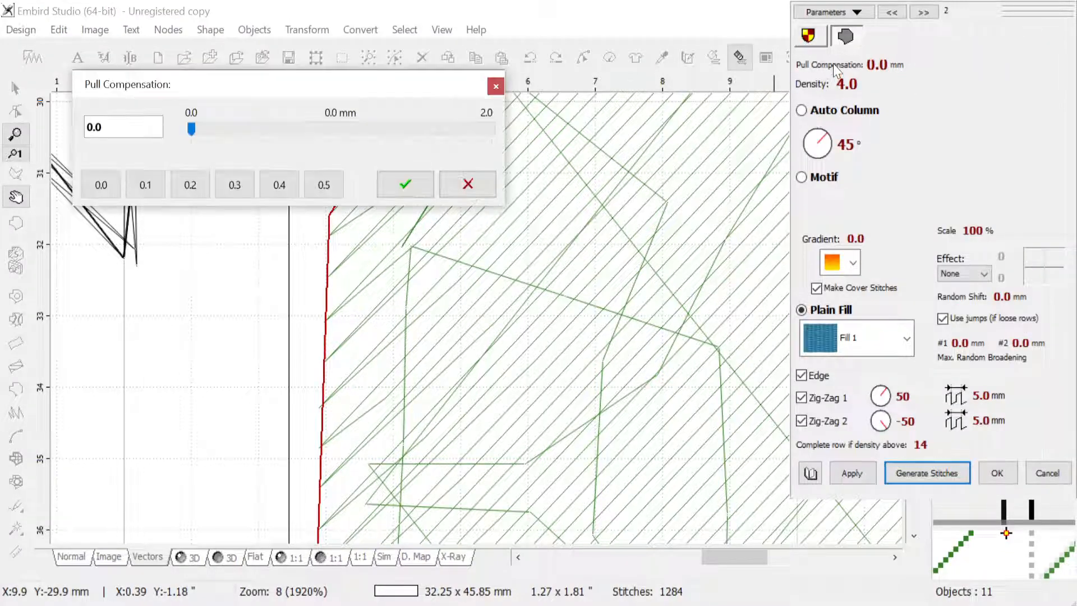
{"action": "left_click", "coordinate": [275, 186]}
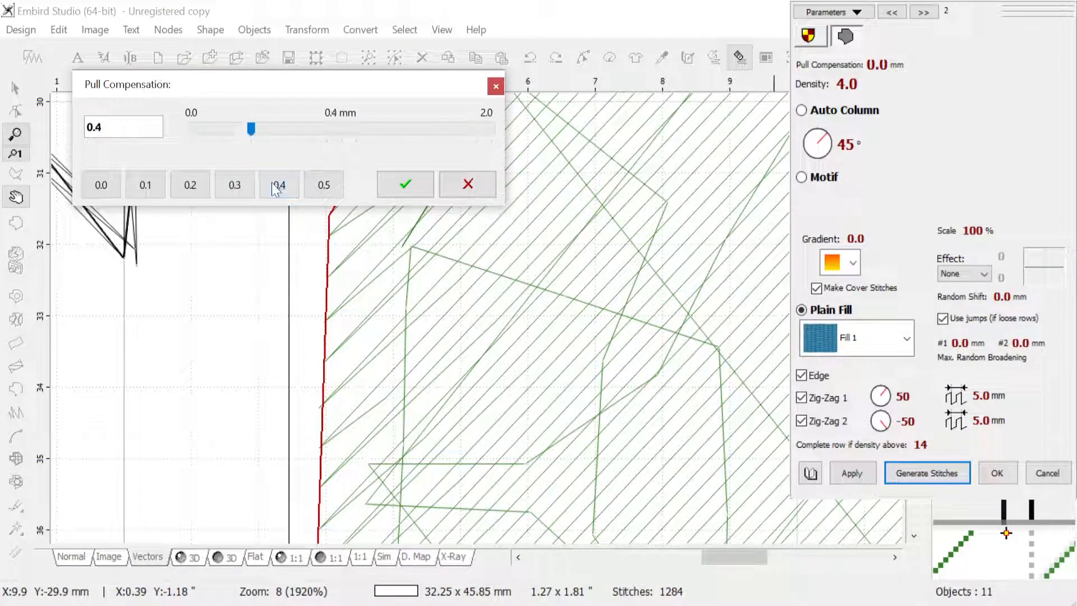
{"action": "left_click", "coordinate": [397, 185]}
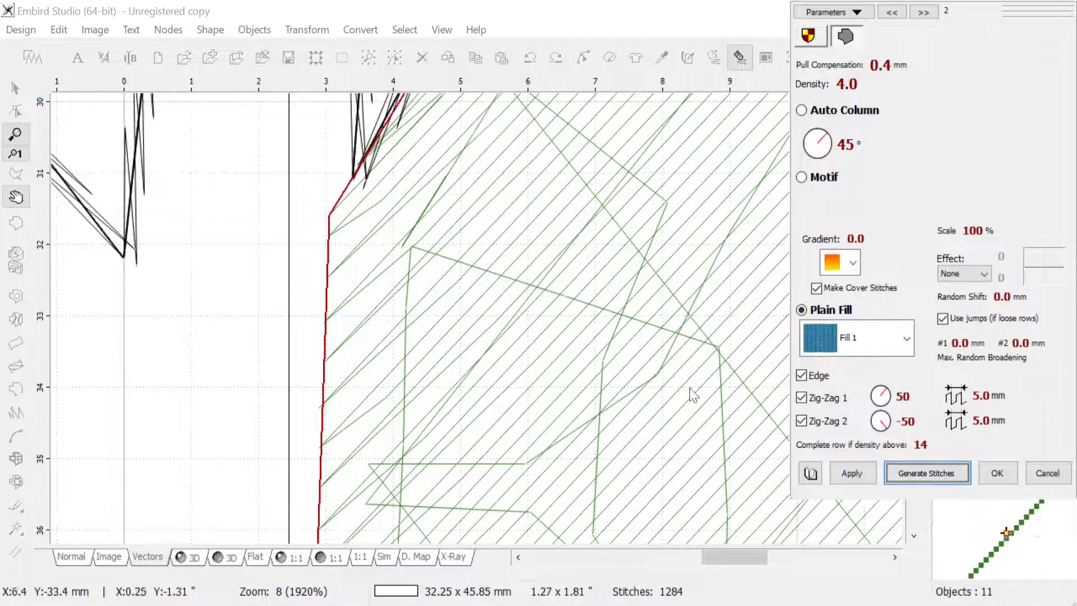
{"action": "left_click", "coordinate": [968, 479]}
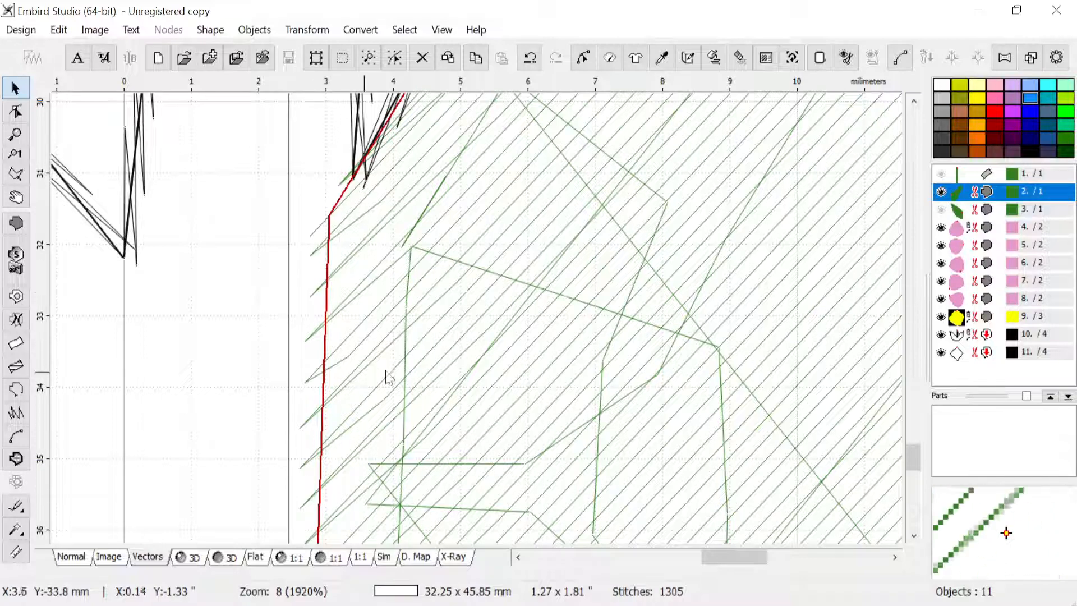
Step: Make the stem and left leaf visible again and bring the whole flower into view
{"action": "mouse_move", "coordinate": [968, 226]}
{"action": "left_click", "coordinate": [941, 173]}
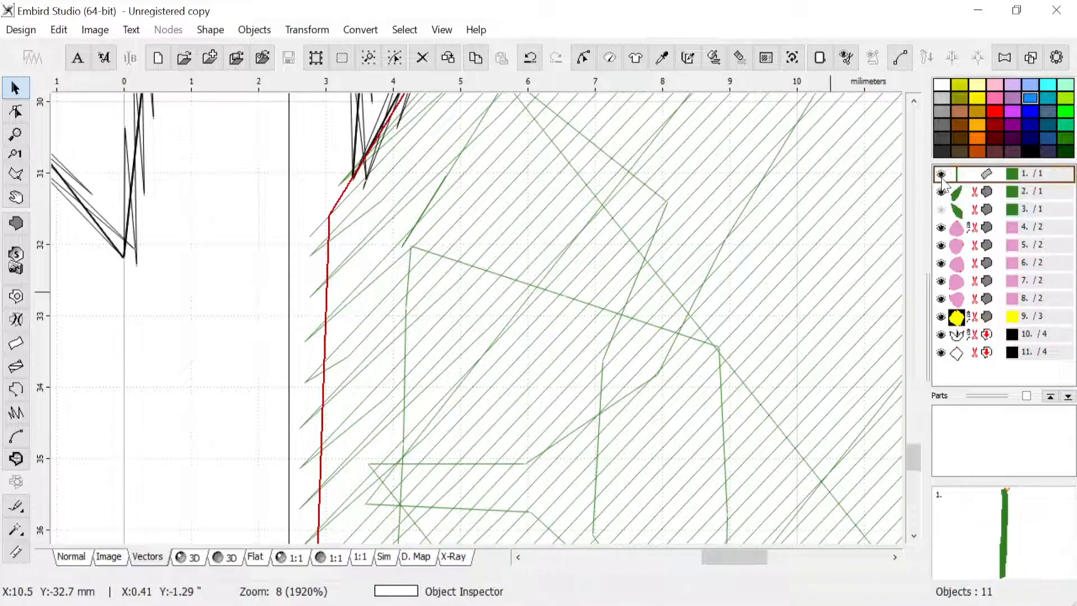
{"action": "left_click", "coordinate": [941, 210]}
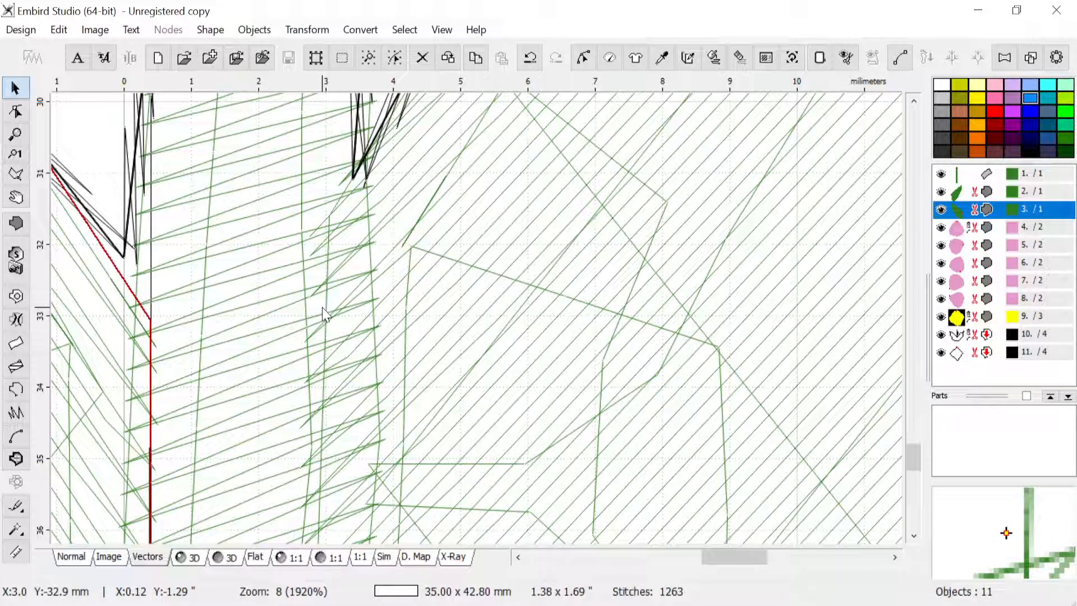
{"action": "scroll", "coordinate": [274, 366], "scroll_direction": "down", "scroll_amount": 3}
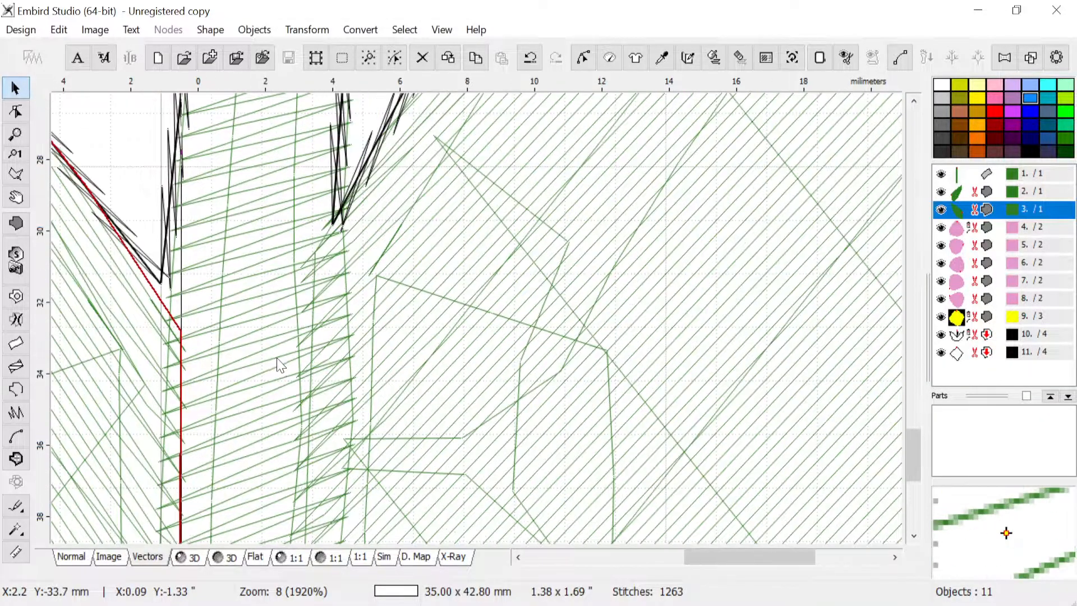
{"action": "scroll", "coordinate": [286, 361], "scroll_direction": "down", "scroll_amount": 4}
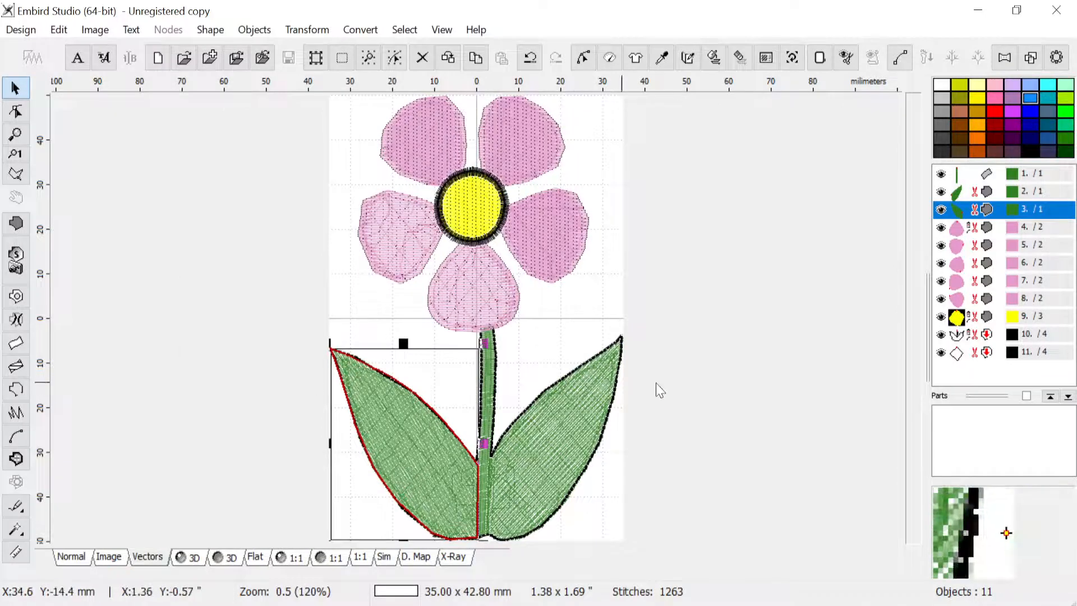
Step: Deselect the left leaf and turn on the display of jumps in the design
{"action": "left_click", "coordinate": [608, 525]}
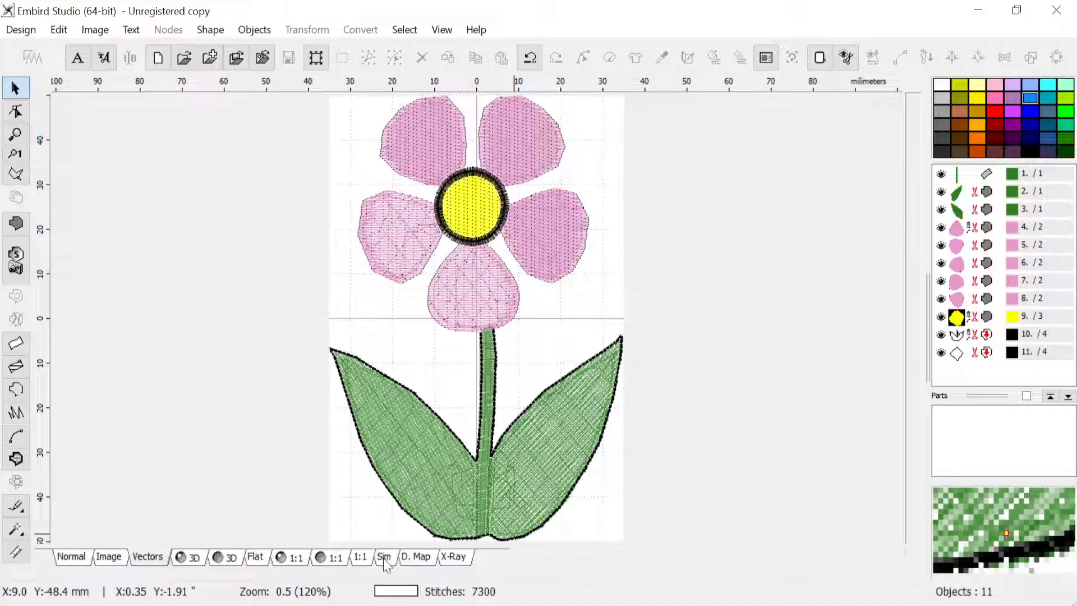
{"action": "left_click", "coordinate": [444, 32]}
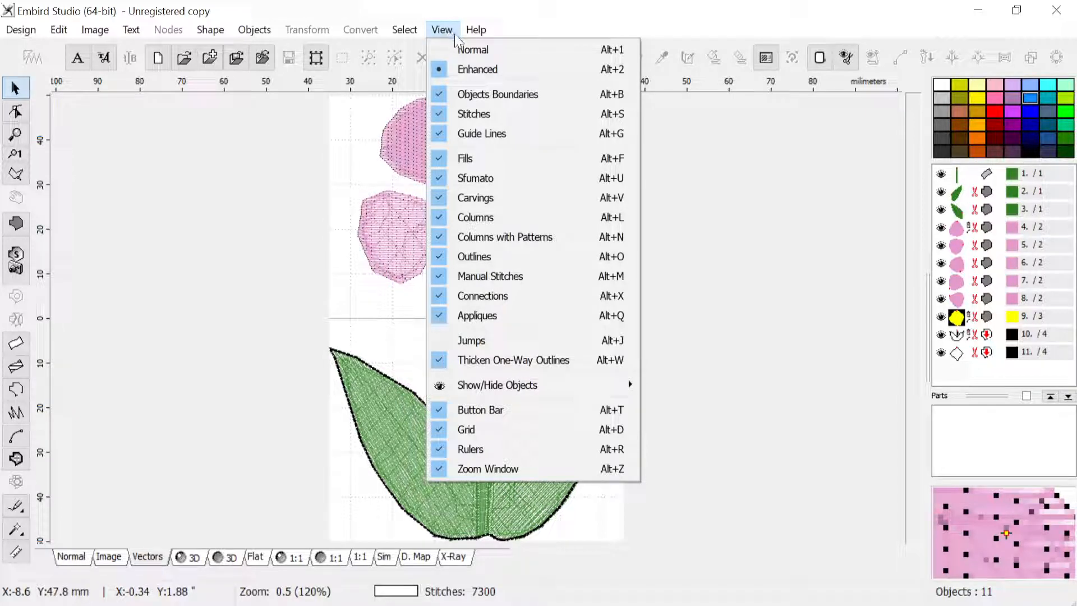
{"action": "left_click", "coordinate": [476, 341]}
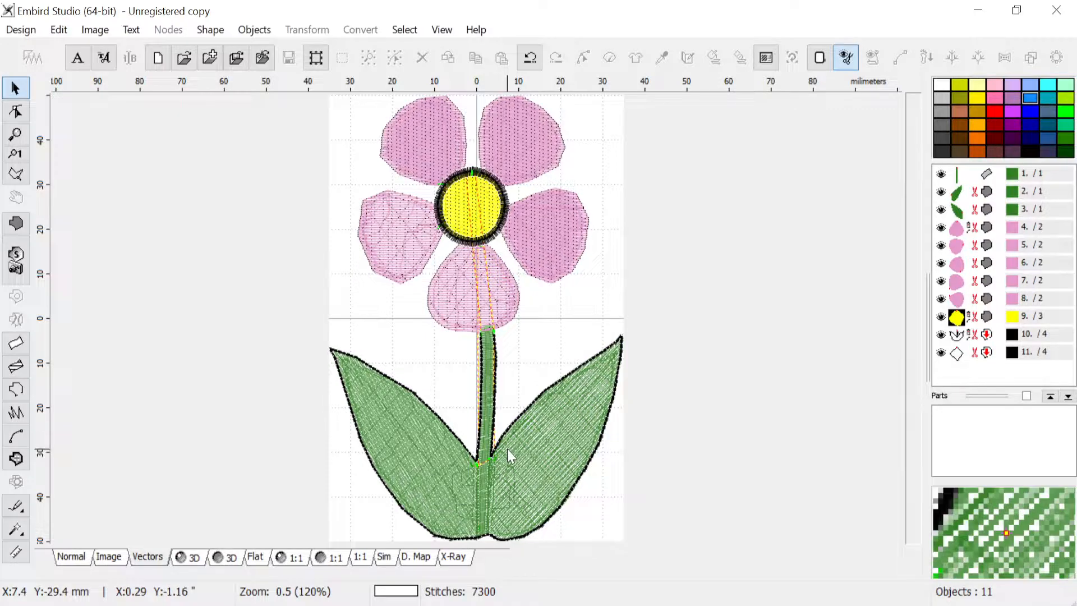
Step: Simulate the stitch-out from the stem through the right leaf into the left leaf, and return to the vector display
{"action": "left_click", "coordinate": [384, 557]}
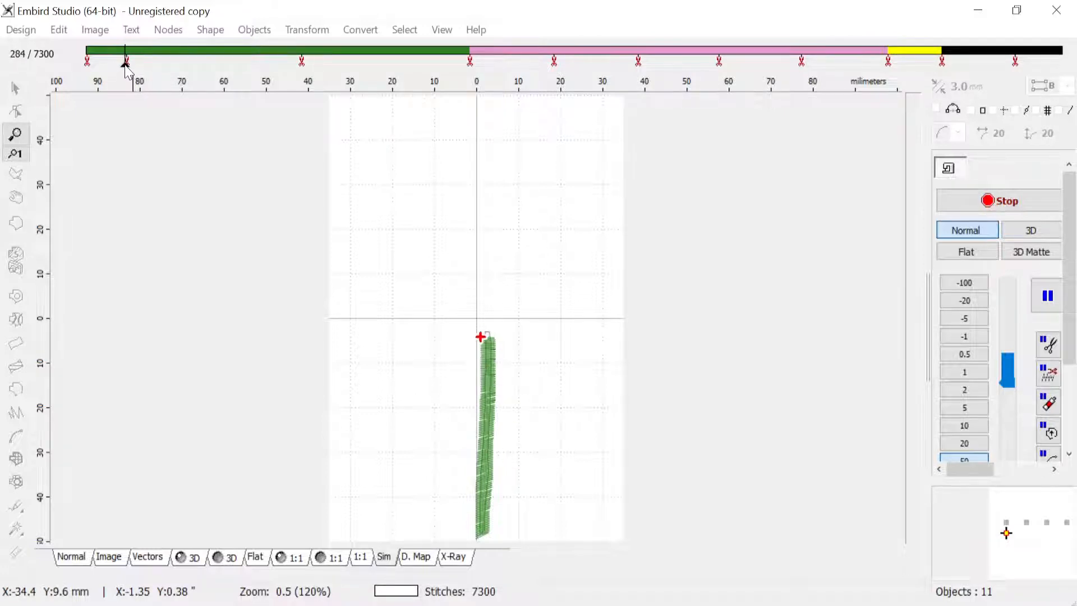
{"action": "left_click_drag", "start_coordinate": [128, 66], "coordinate": [132, 66]}
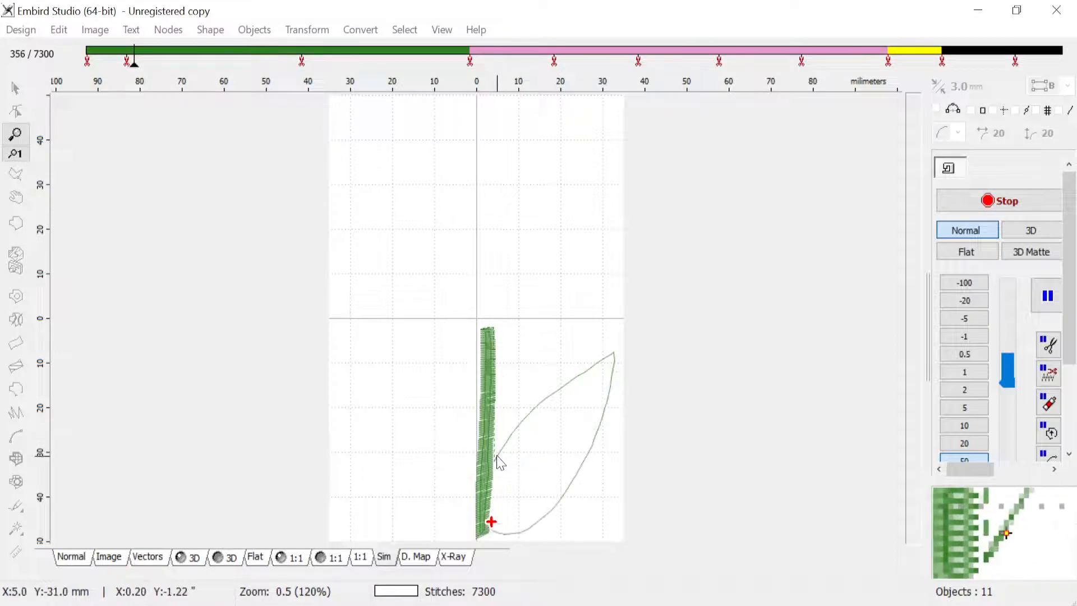
{"action": "left_click_drag", "start_coordinate": [137, 65], "coordinate": [298, 56]}
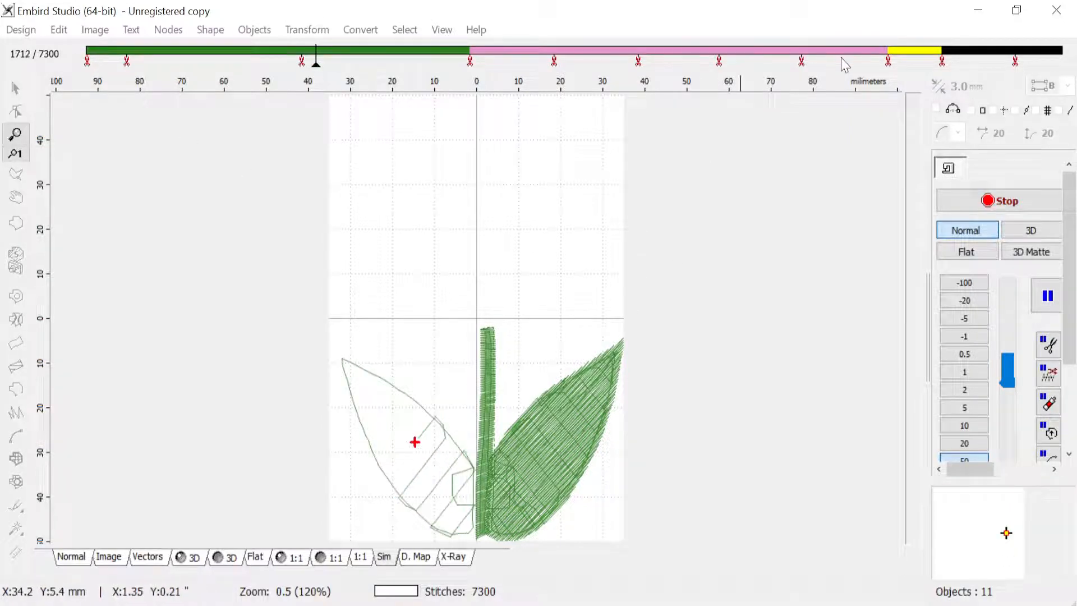
{"action": "left_click", "coordinate": [142, 557]}
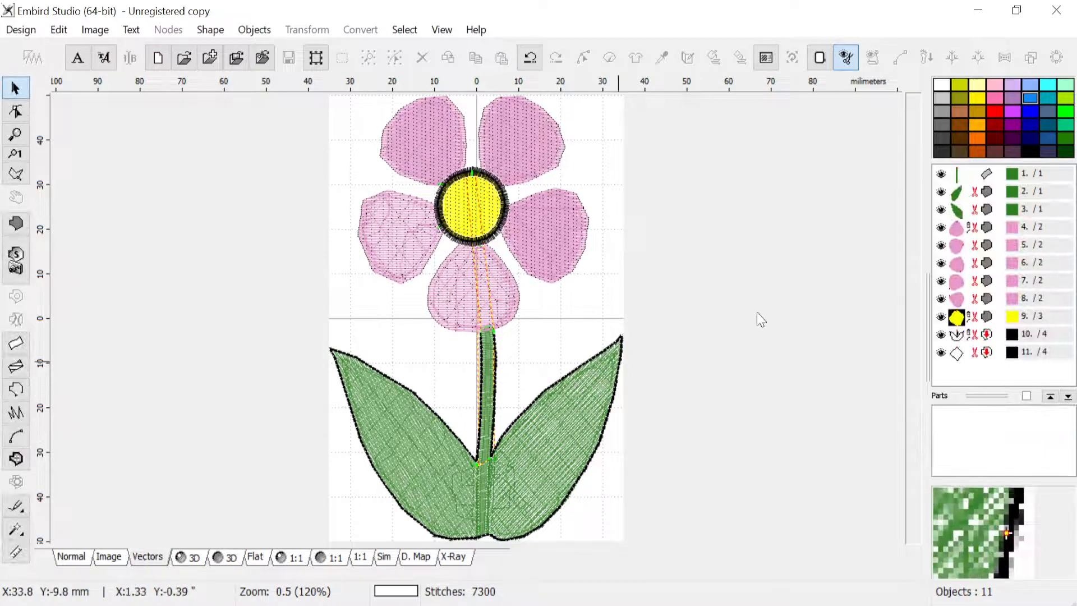
Step: Select the stem and the right leaf in turn to examine the jump between them, and clear the selection
{"action": "left_click", "coordinate": [960, 177]}
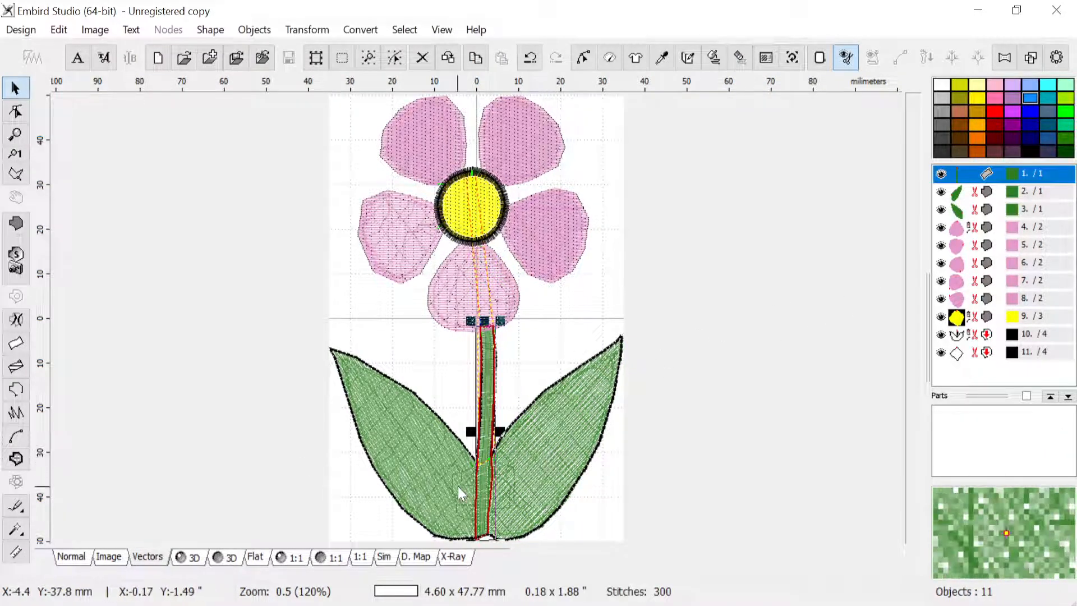
{"action": "left_click", "coordinate": [529, 482]}
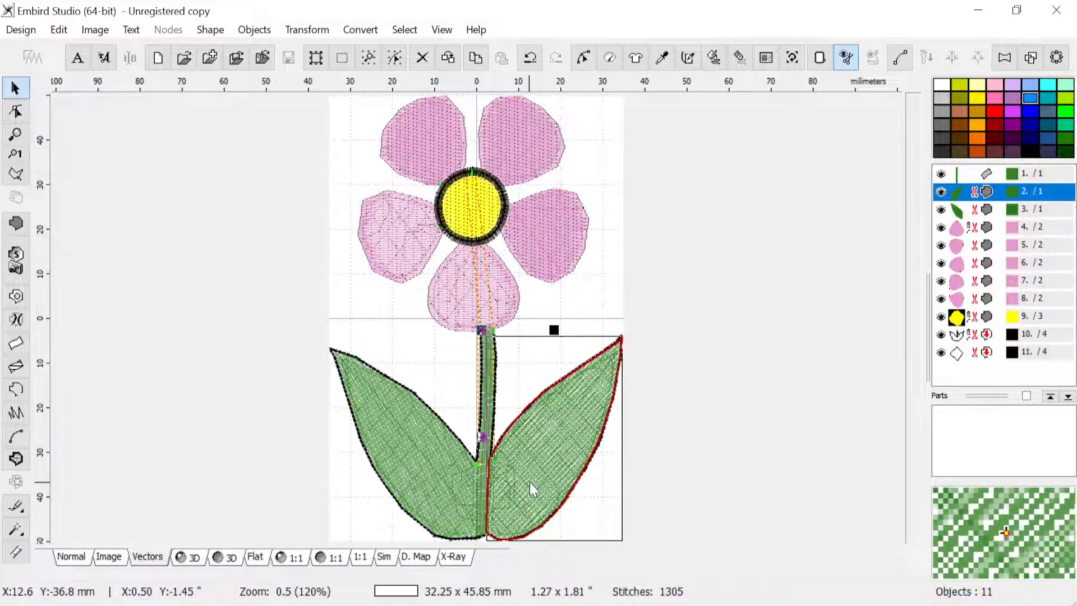
{"action": "left_click", "coordinate": [962, 179]}
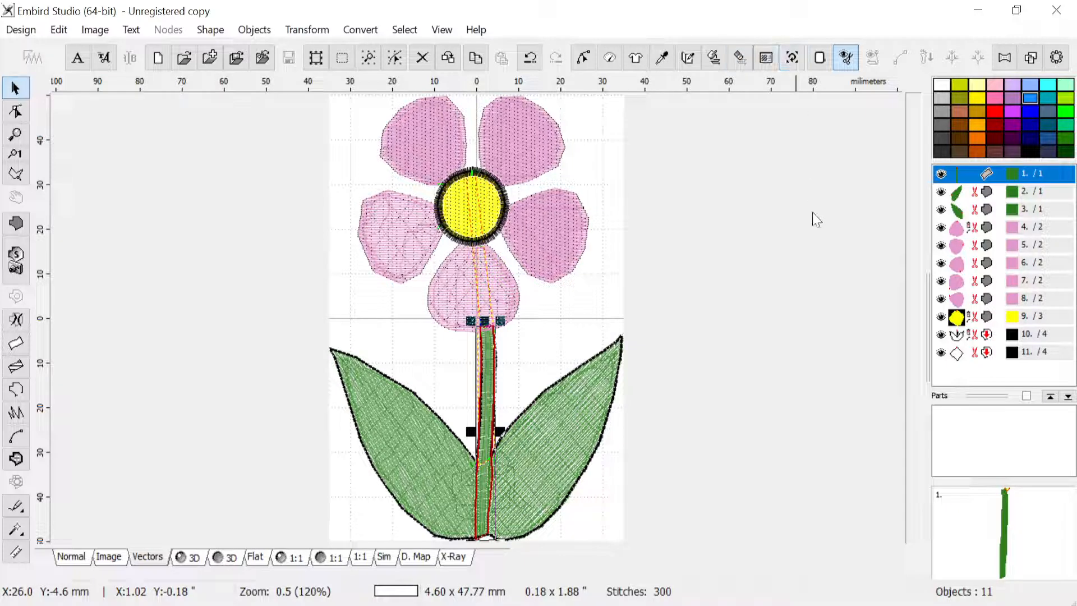
{"action": "left_click", "coordinate": [576, 416]}
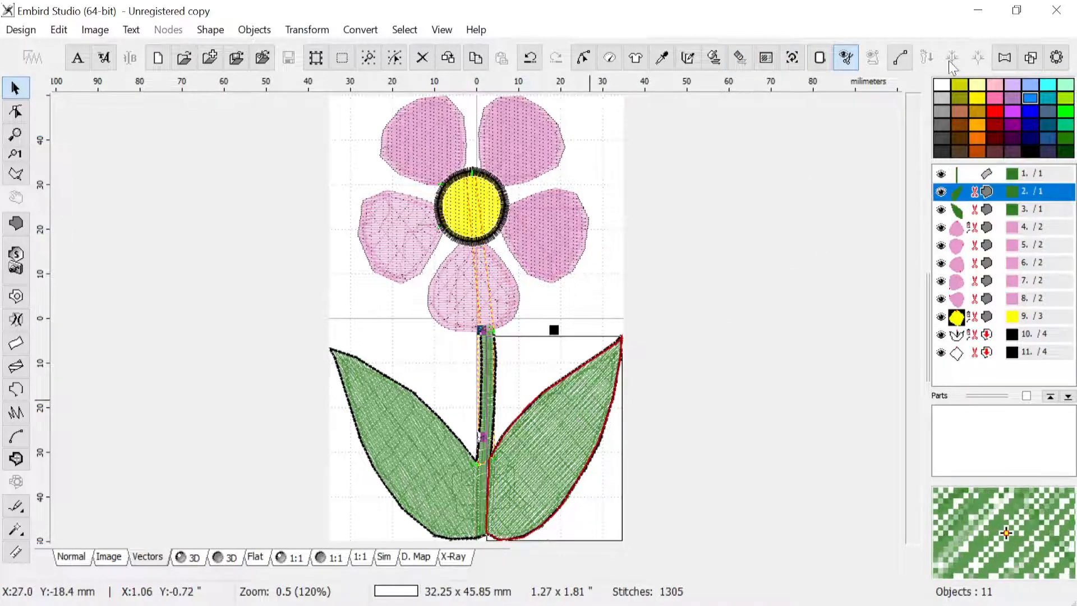
{"action": "left_click", "coordinate": [901, 58]}
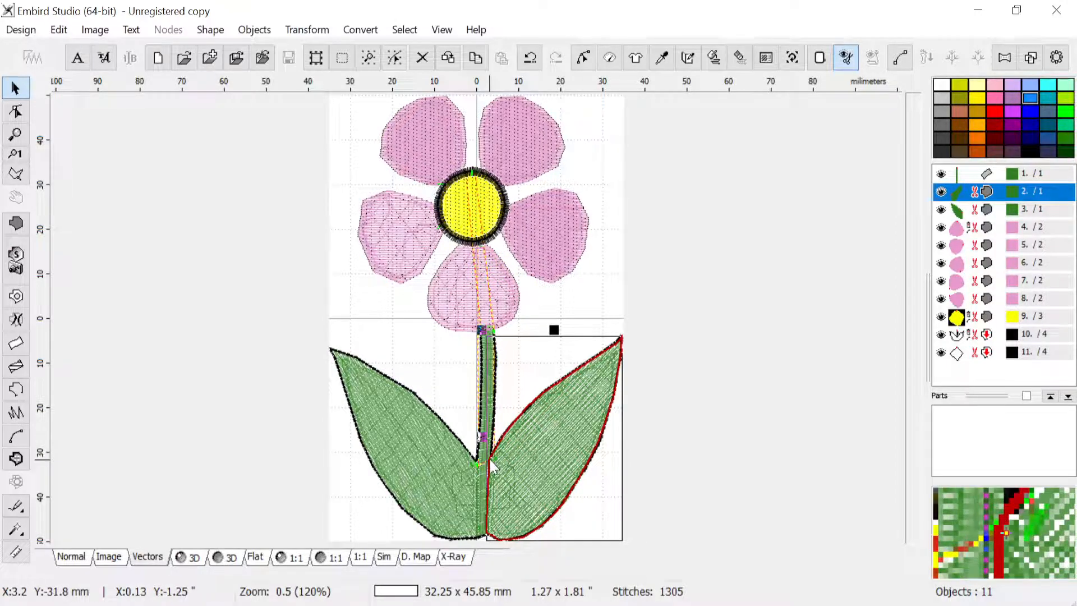
{"action": "left_click", "coordinate": [560, 311]}
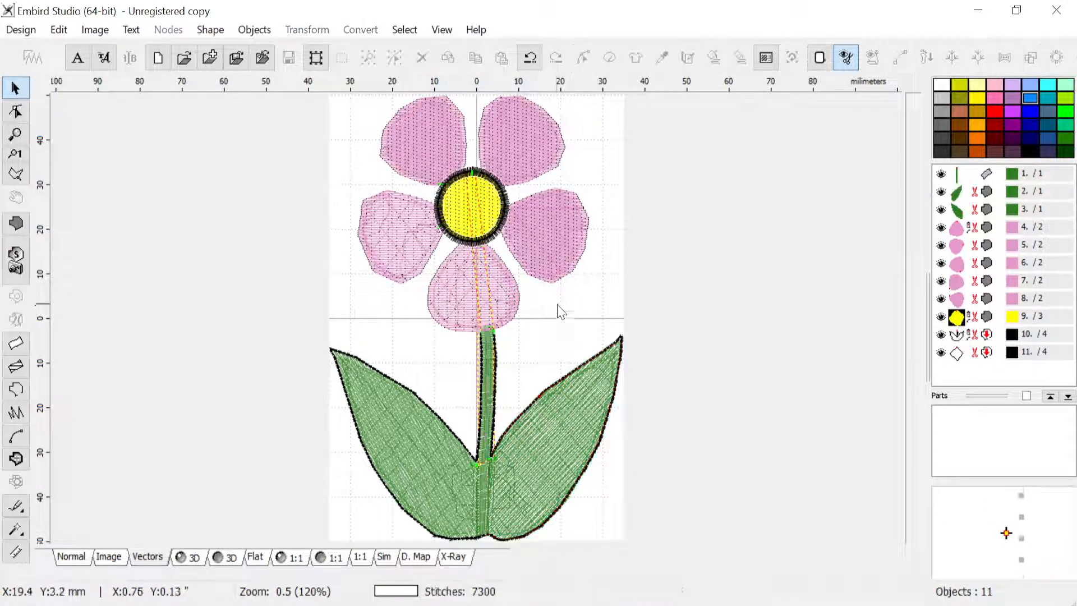
Step: Hide the black outline of the stem and leaves to expose the jumps between the stem and right leaf
{"action": "left_click", "coordinate": [960, 180]}
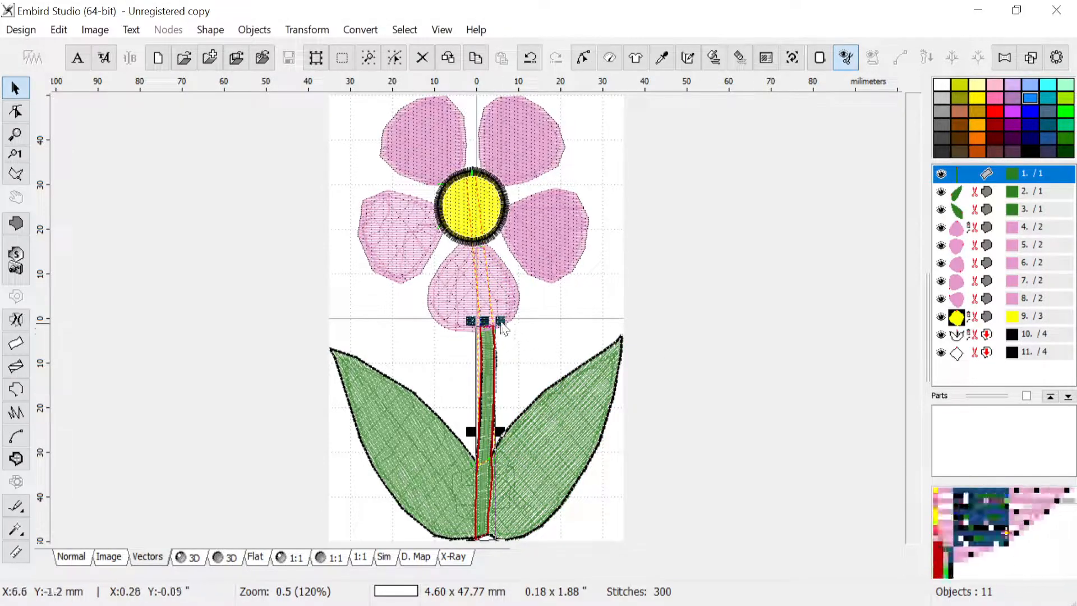
{"action": "left_click", "coordinate": [958, 198]}
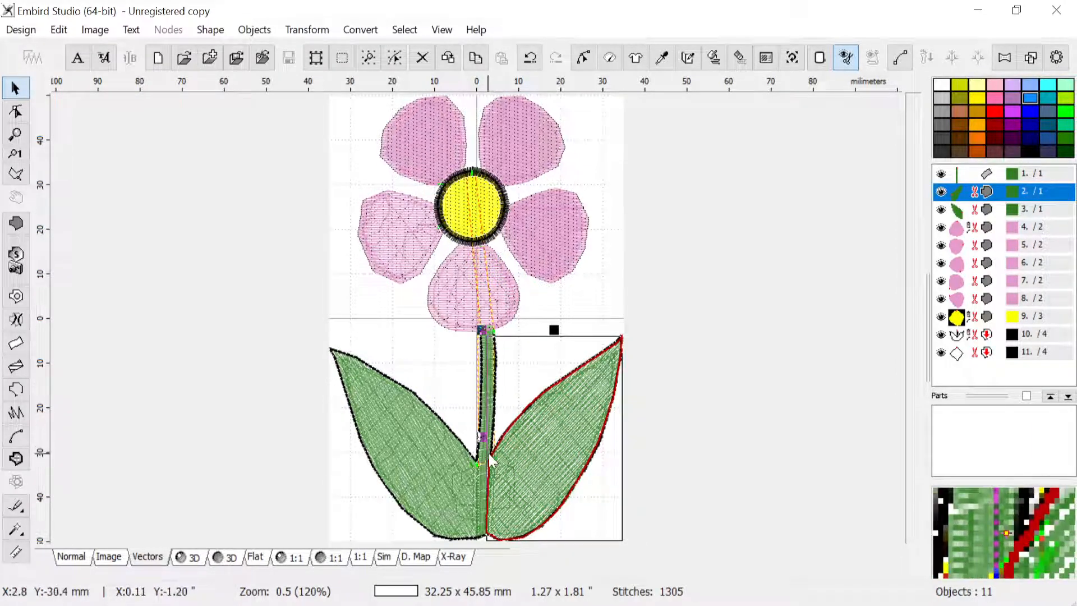
{"action": "scroll", "coordinate": [502, 433], "scroll_direction": "up", "scroll_amount": 2}
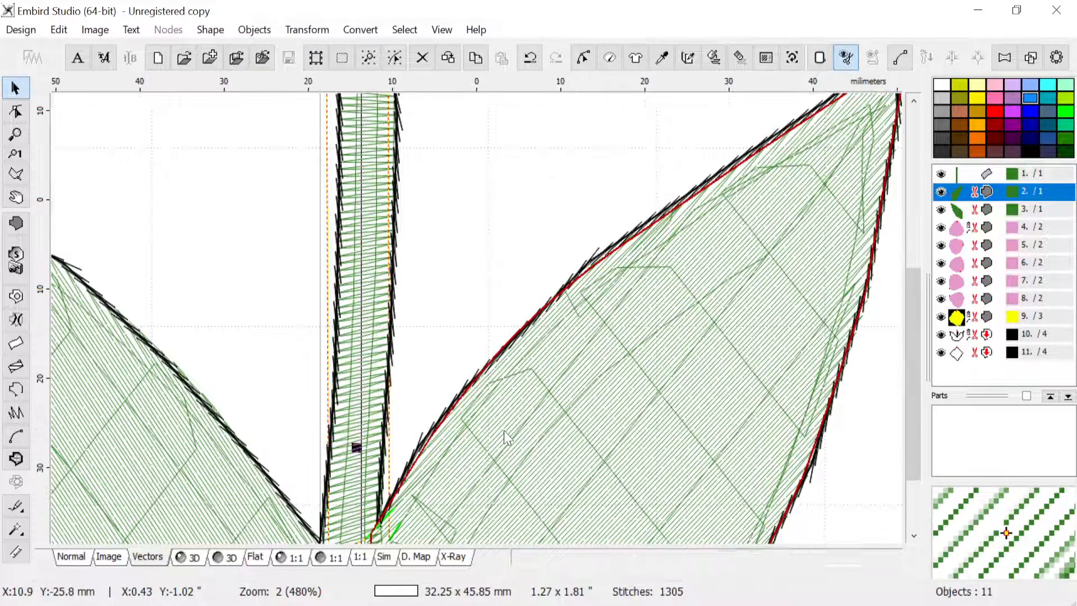
{"action": "scroll", "coordinate": [504, 432], "scroll_direction": "down", "scroll_amount": 1}
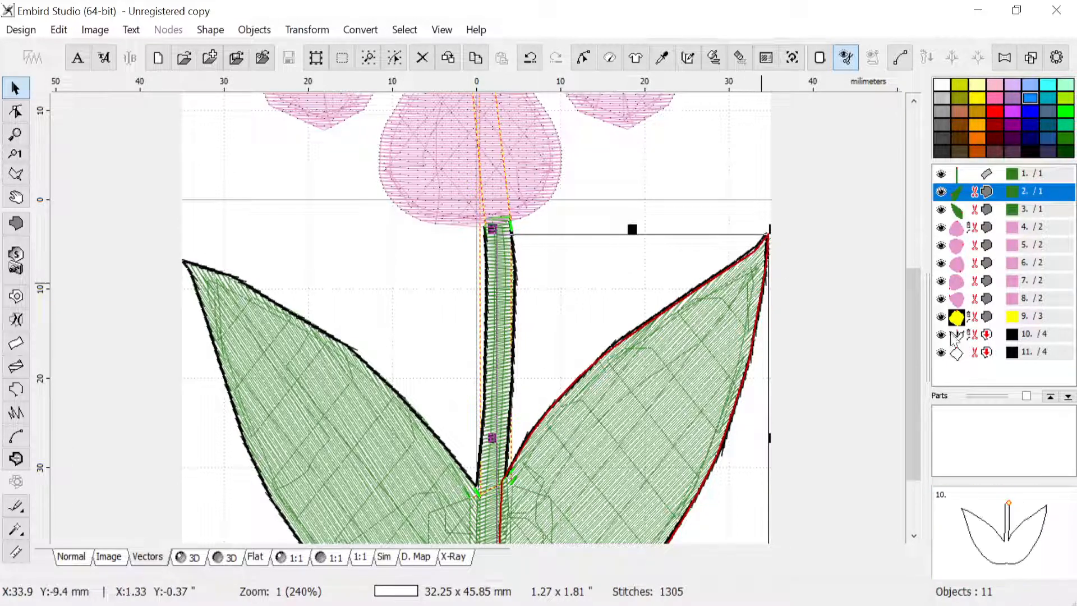
{"action": "left_click", "coordinate": [953, 336]}
{"action": "left_click", "coordinate": [941, 336]}
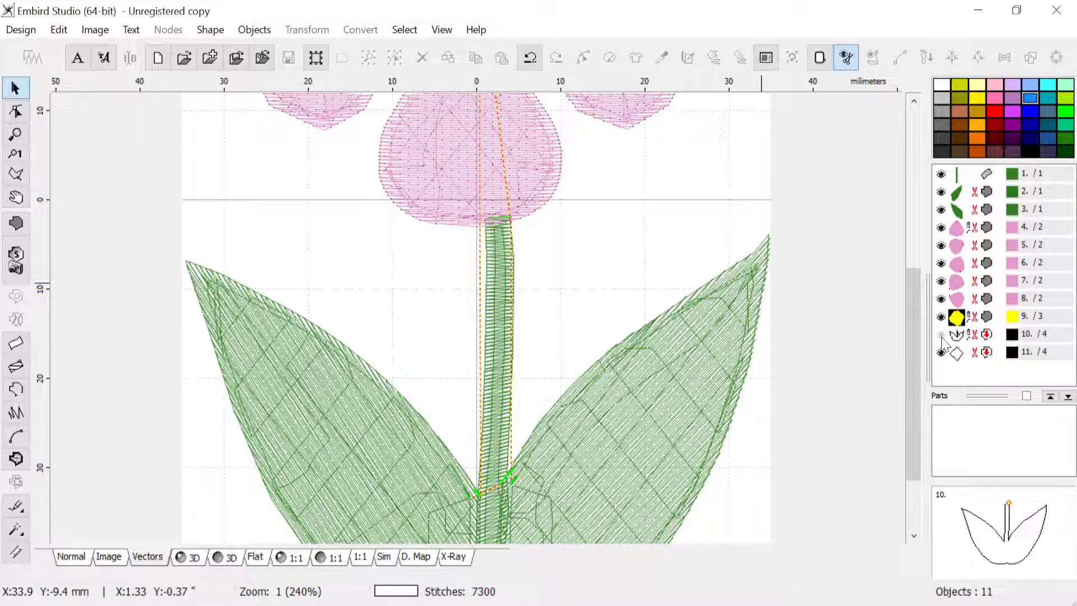
Step: Insert a connection line between the stem and the right leaf, and hide the stem fill to expose it
{"action": "left_click", "coordinate": [962, 197]}
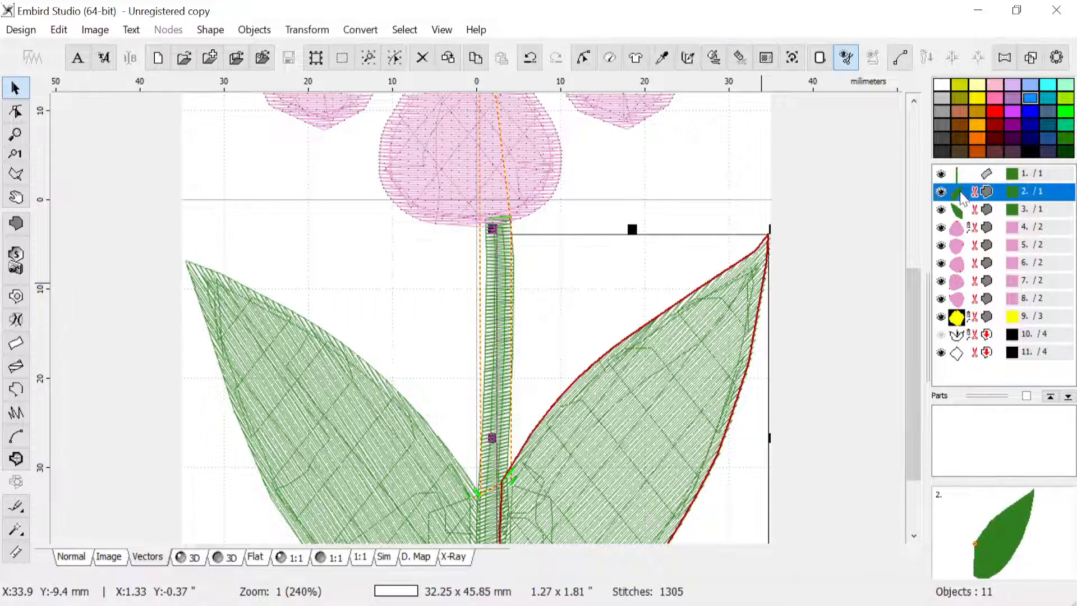
{"action": "left_click", "coordinate": [908, 59]}
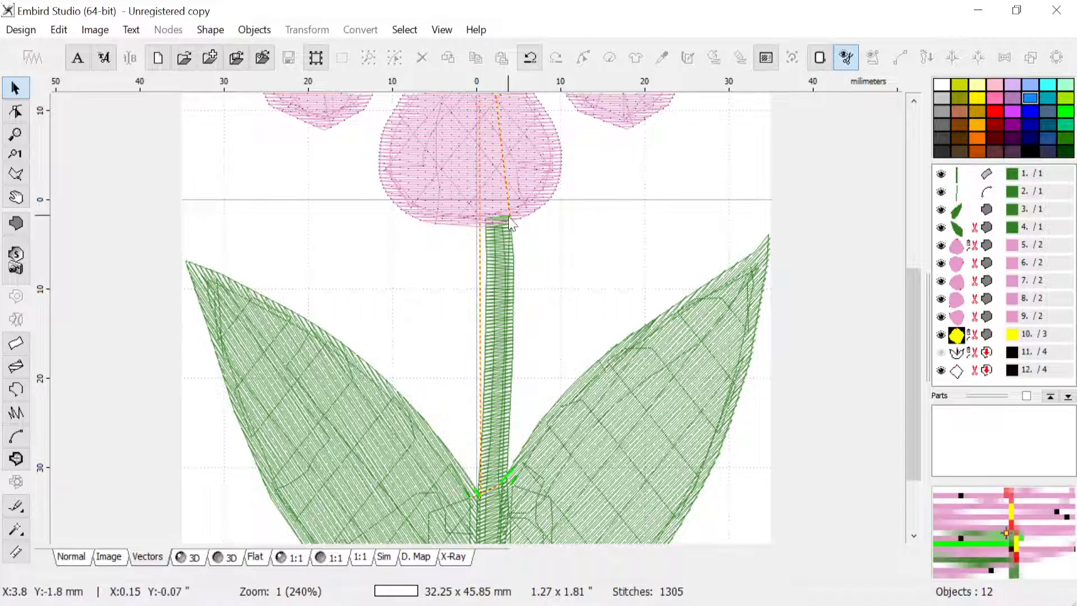
{"action": "left_click", "coordinate": [942, 174]}
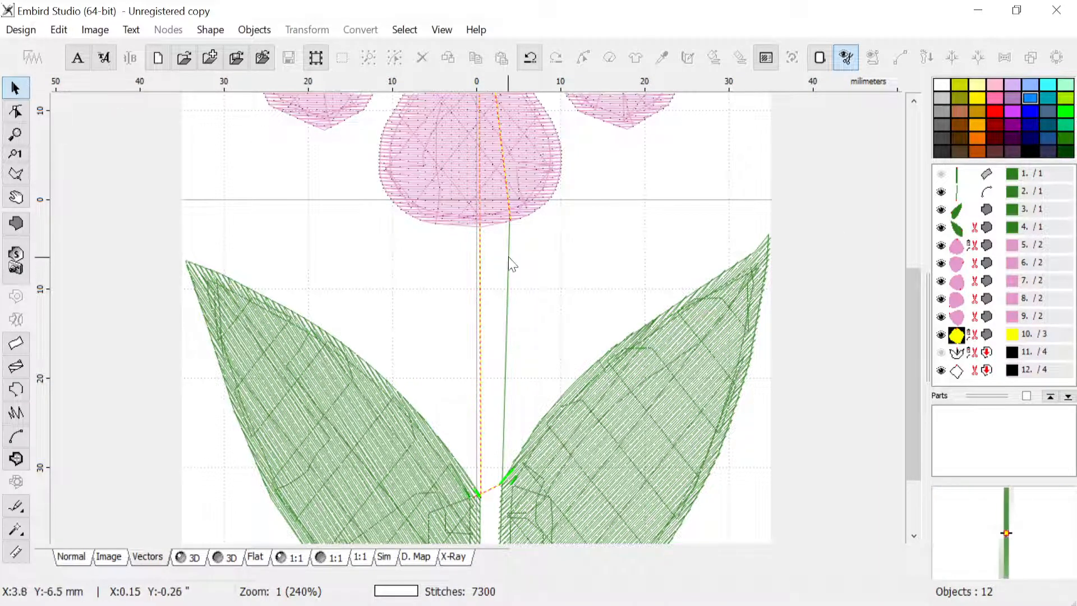
Step: Show the black outline, bend the connection line to follow the stem's right outline, and make the stem fill visible again
{"action": "left_click", "coordinate": [941, 354]}
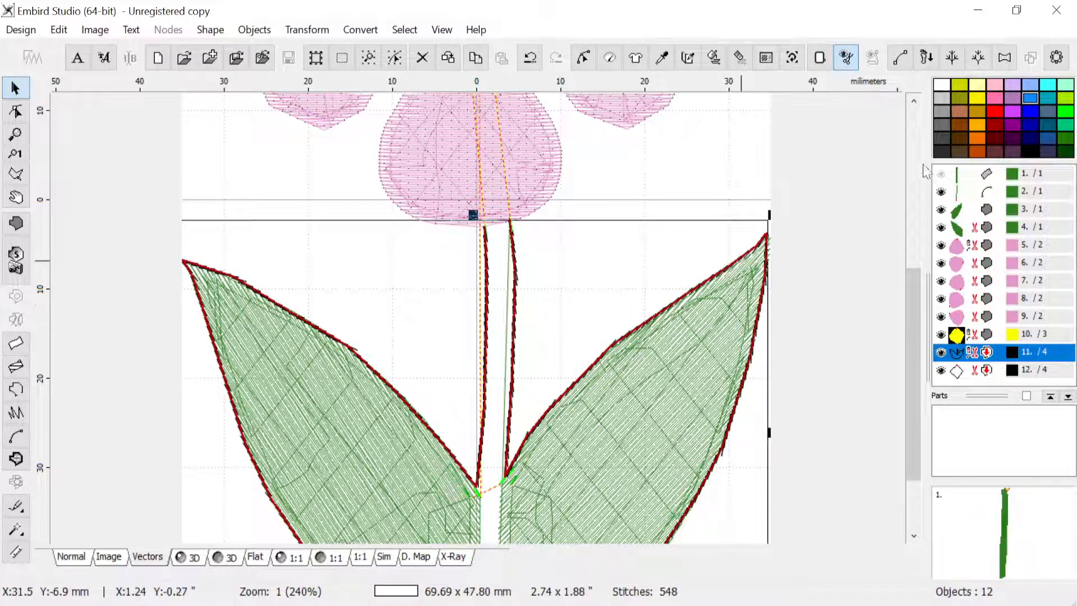
{"action": "left_click", "coordinate": [955, 193]}
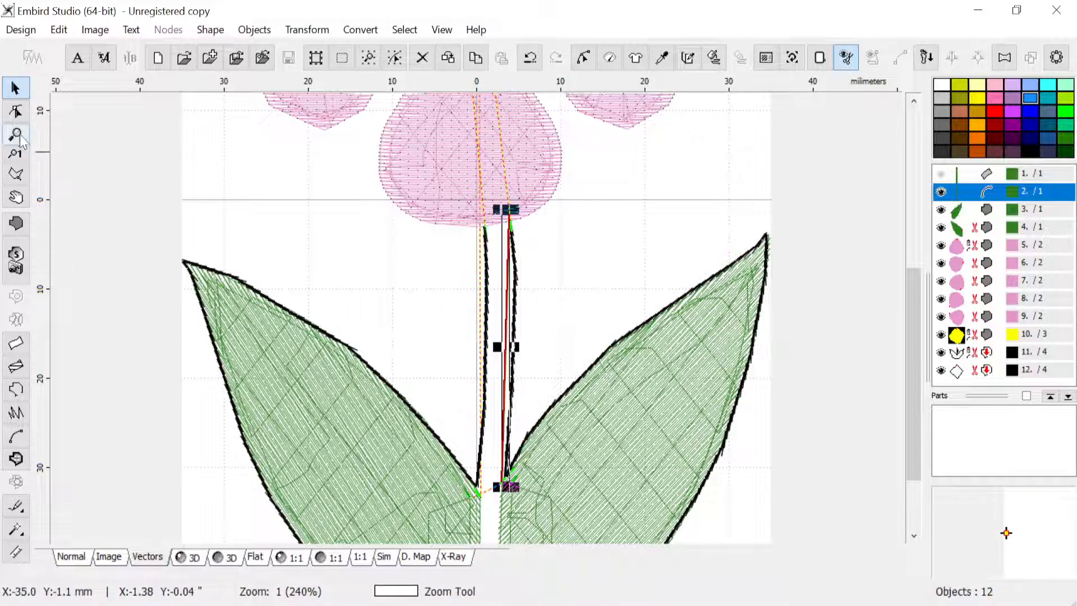
{"action": "left_click", "coordinate": [20, 116]}
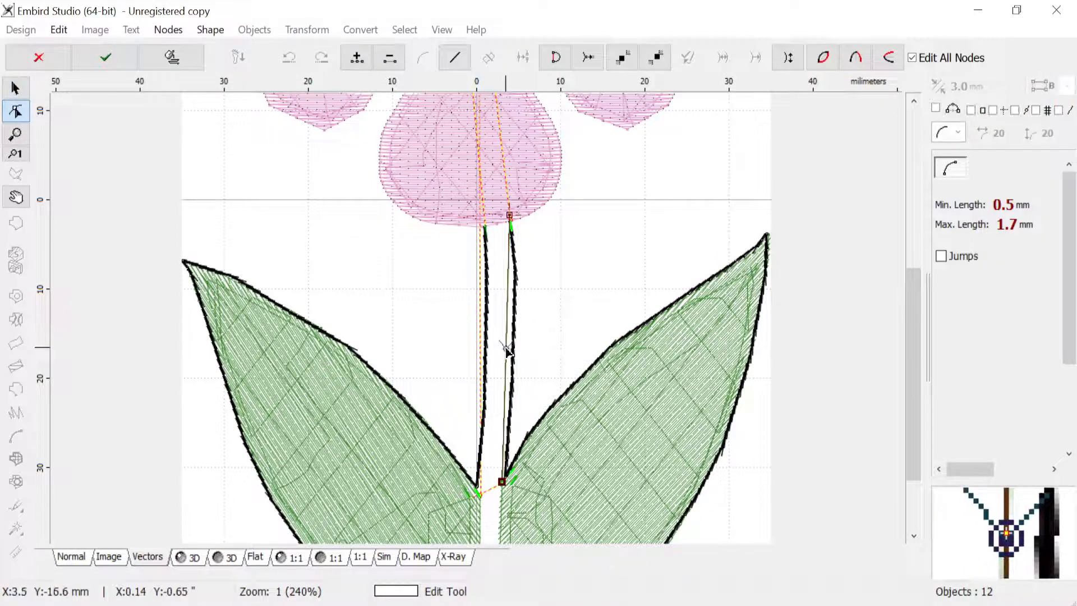
{"action": "left_click_drag", "start_coordinate": [507, 348], "coordinate": [512, 351]}
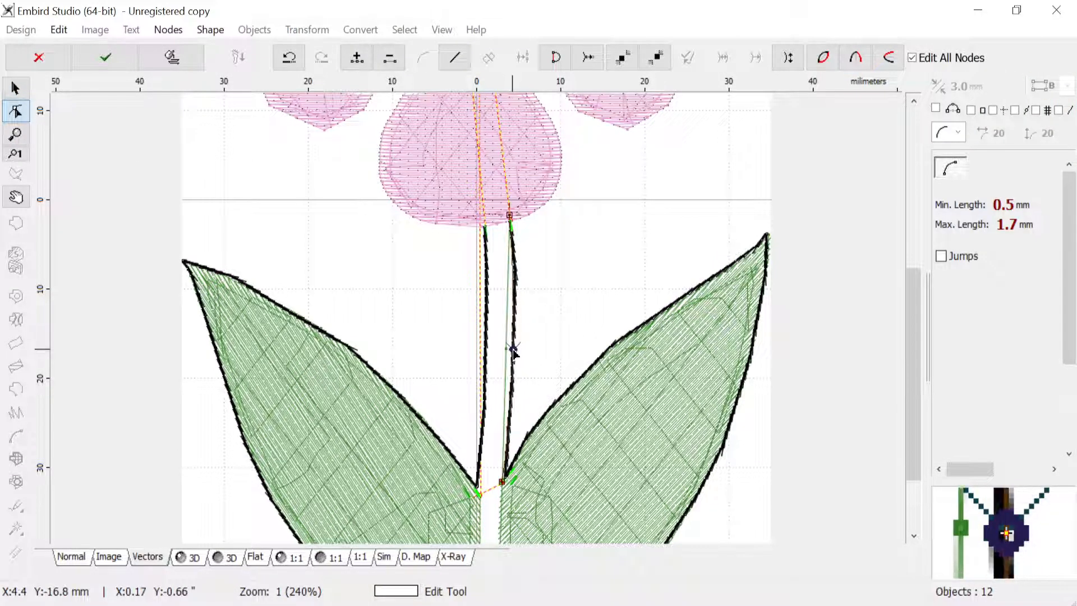
{"action": "left_click_drag", "start_coordinate": [514, 352], "coordinate": [515, 353]}
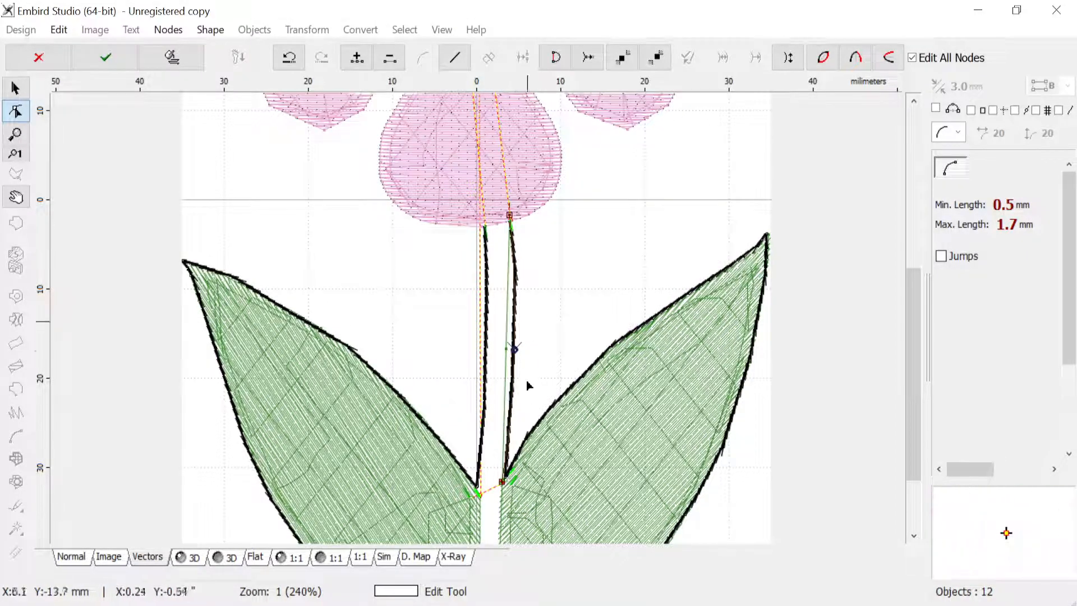
{"action": "left_click", "coordinate": [107, 60]}
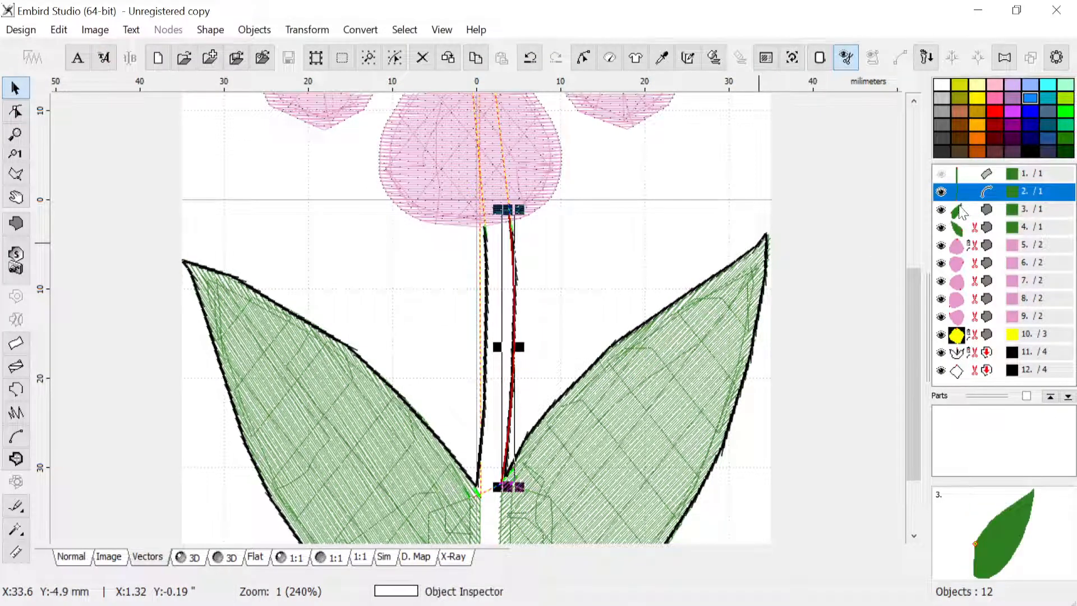
{"action": "left_click", "coordinate": [942, 175]}
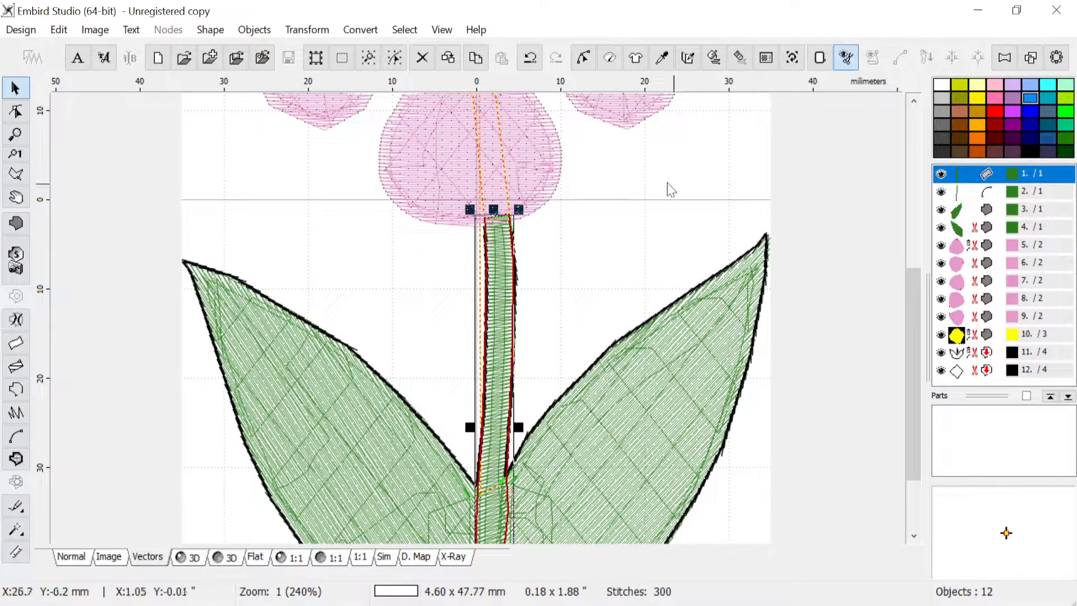
{"action": "left_click", "coordinate": [674, 216]}
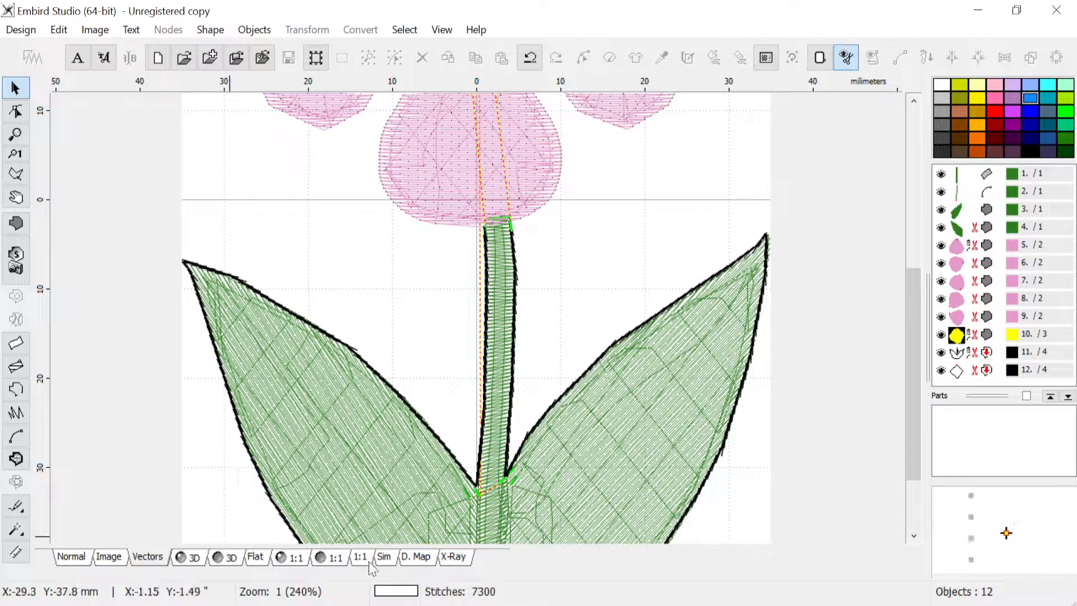
Step: Simulate the stitch-out from the stem along the connection into both leaves, and return to the vector display
{"action": "left_click", "coordinate": [384, 557]}
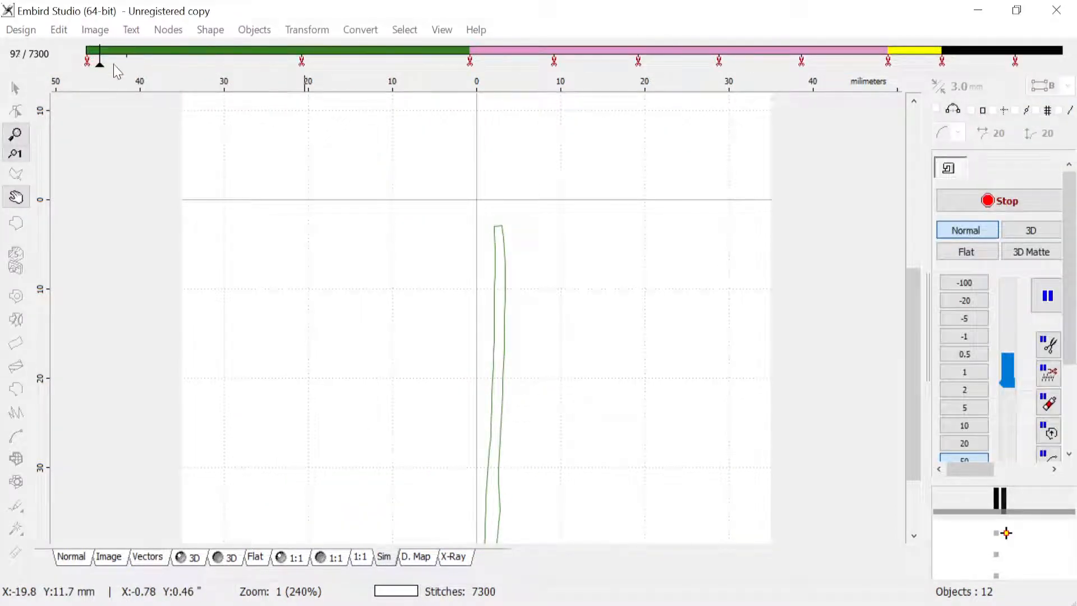
{"action": "left_click_drag", "start_coordinate": [103, 69], "coordinate": [126, 70]}
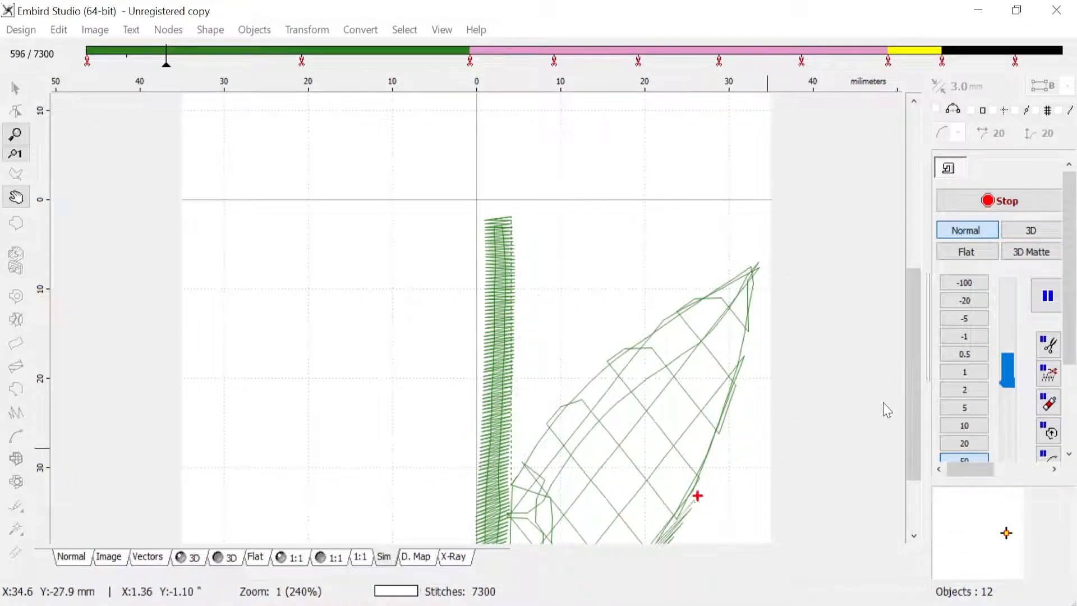
{"action": "left_click_drag", "start_coordinate": [911, 401], "coordinate": [910, 449]}
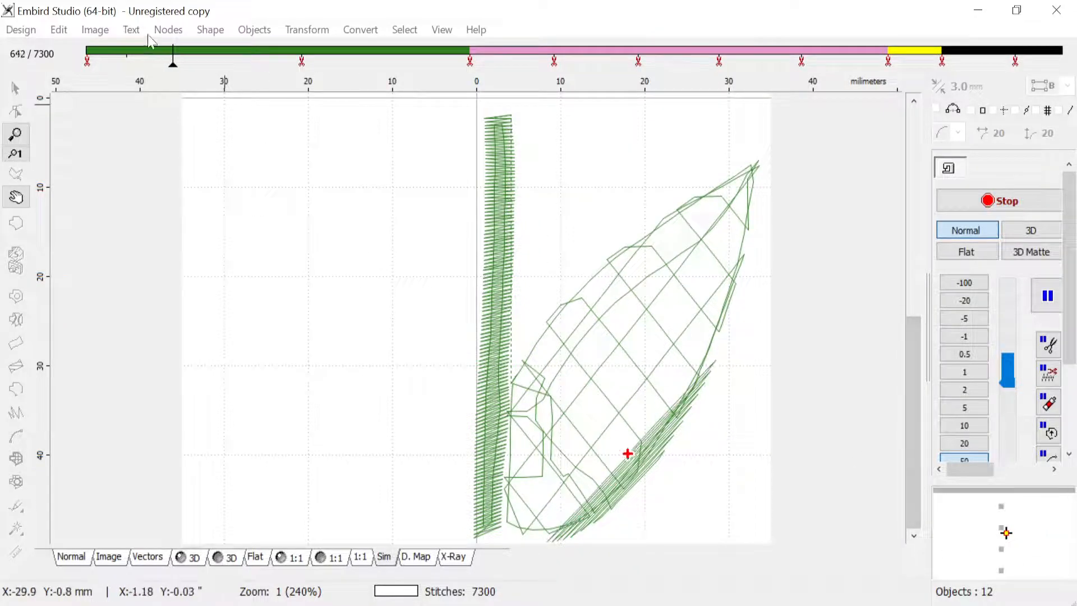
{"action": "left_click_drag", "start_coordinate": [174, 73], "coordinate": [303, 71]}
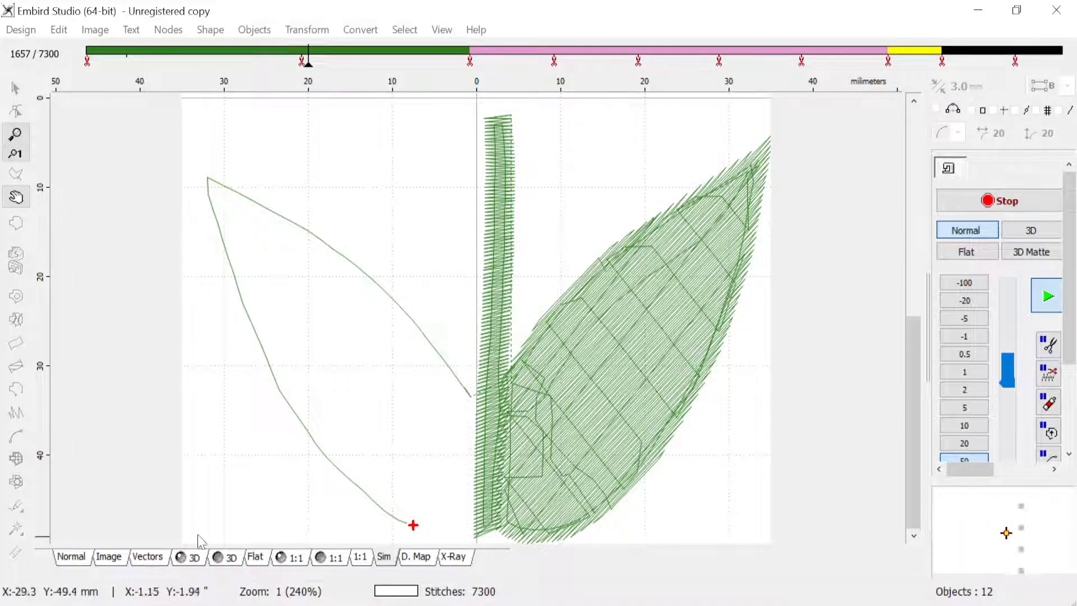
{"action": "left_click", "coordinate": [146, 560]}
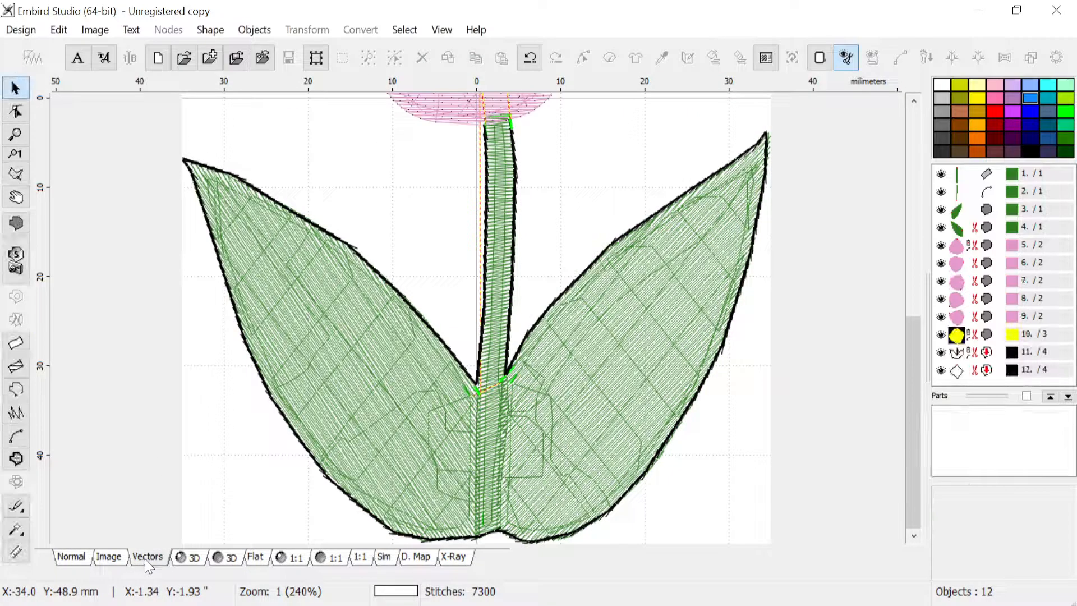
Step: Hide the black outline of the stem and leaves, and place the right leaf's fill end point at its bottom node beside the stem
{"action": "left_click", "coordinate": [941, 352]}
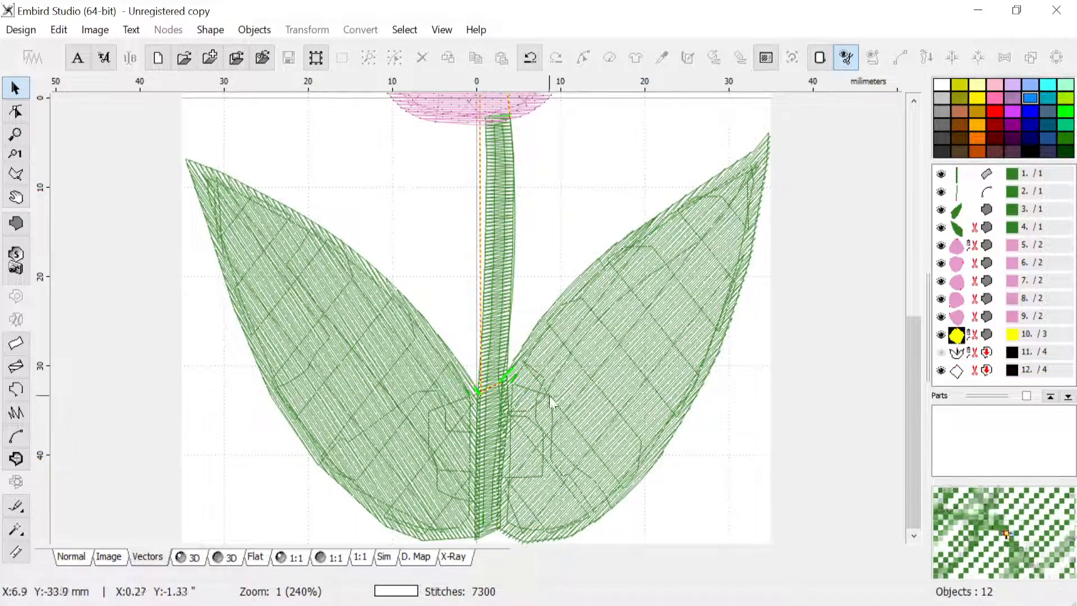
{"action": "left_click", "coordinate": [958, 213]}
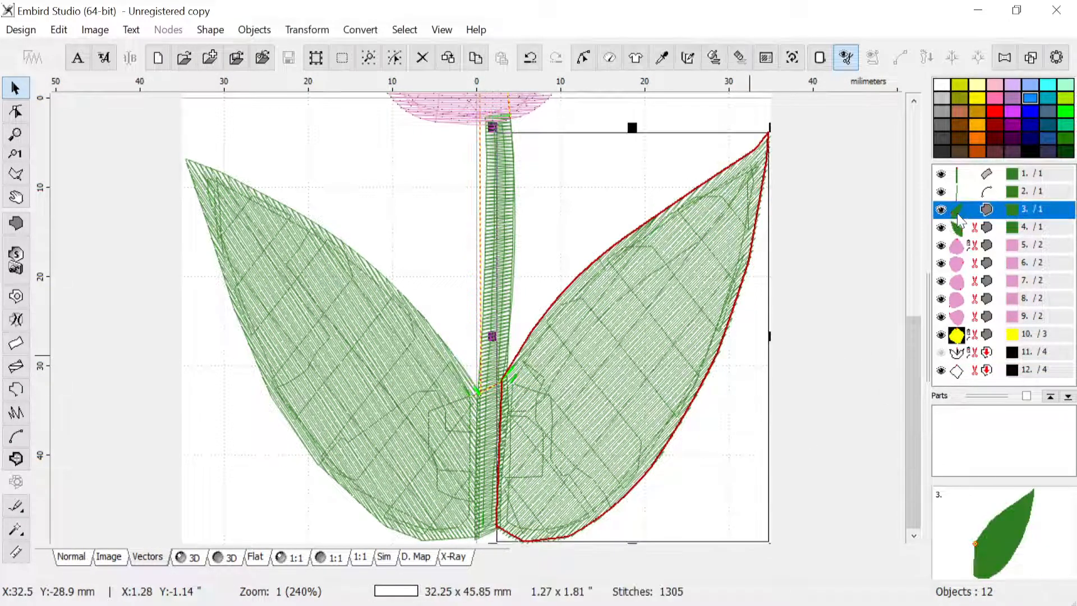
{"action": "left_click", "coordinate": [16, 112]}
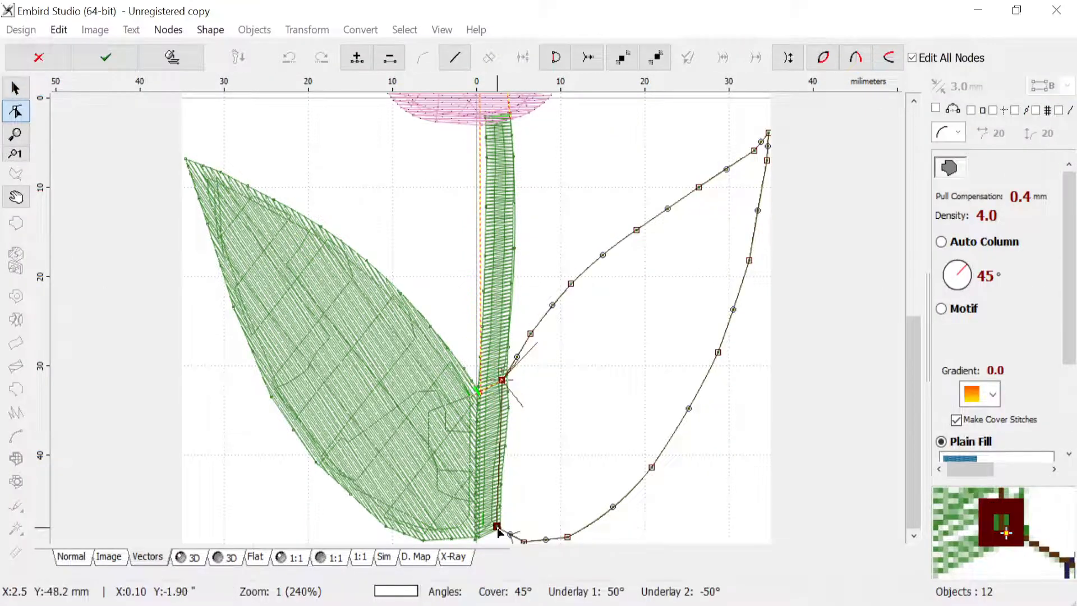
{"action": "right_click", "coordinate": [497, 531]}
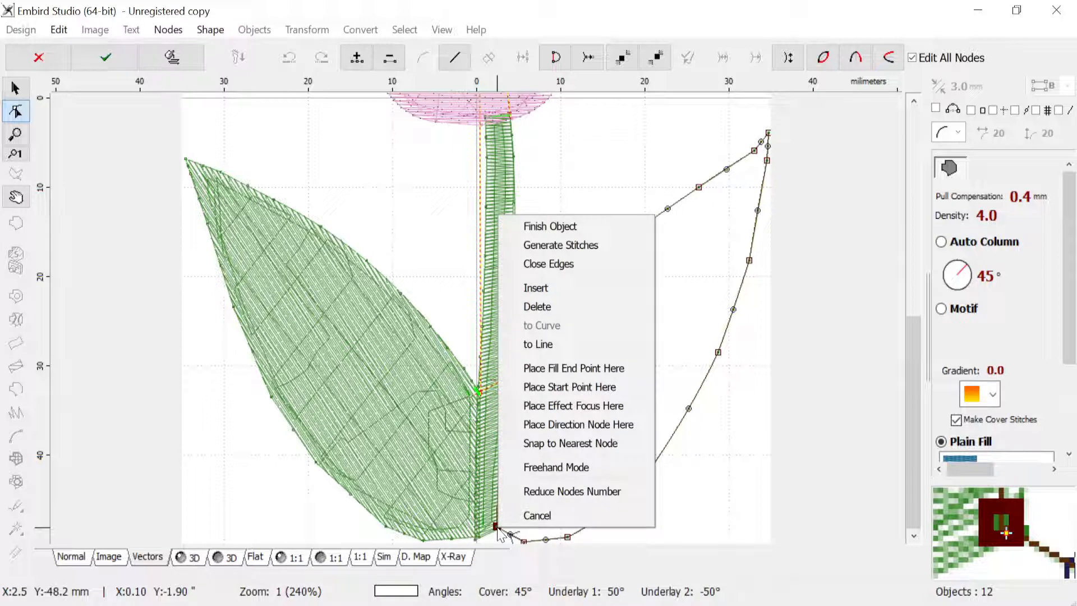
{"action": "left_click", "coordinate": [583, 370]}
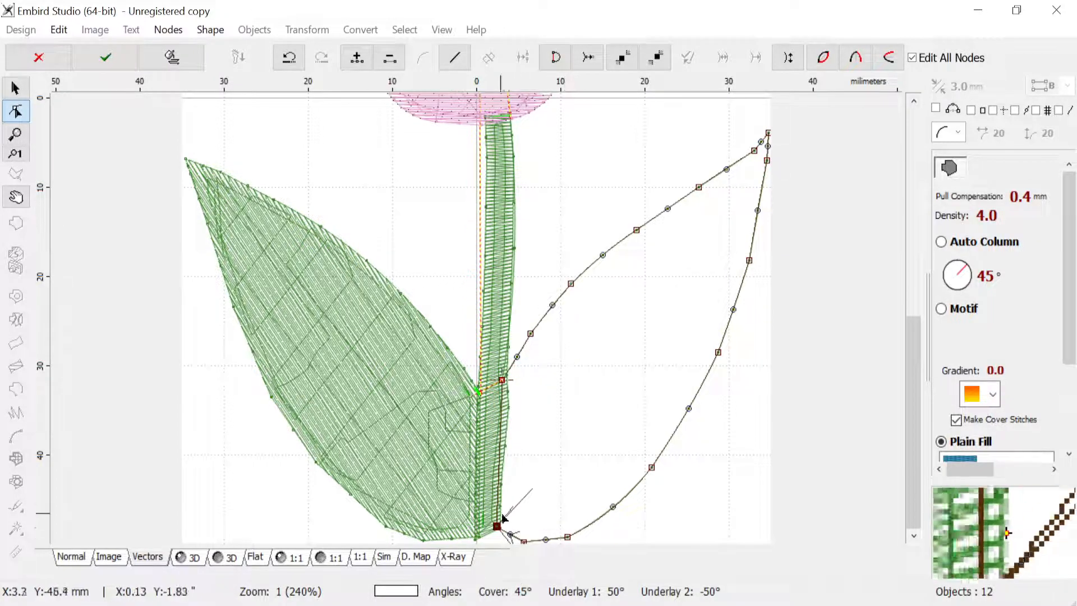
{"action": "left_click", "coordinate": [115, 56]}
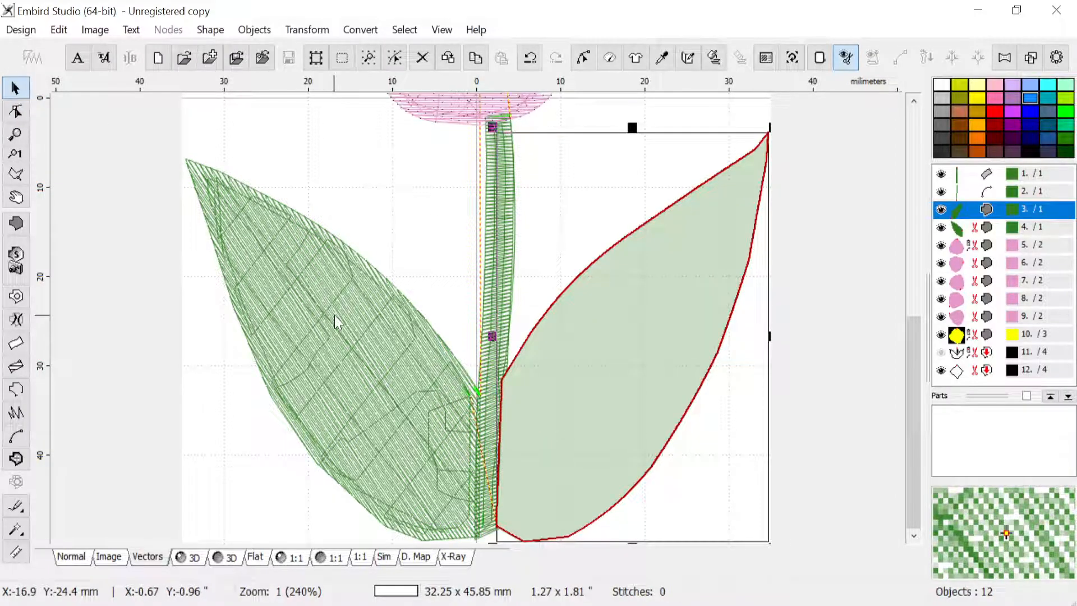
Step: Place the left leaf's start point at its bottom node beside the stem and finish the edit
{"action": "left_click", "coordinate": [334, 315]}
{"action": "left_click", "coordinate": [13, 112]}
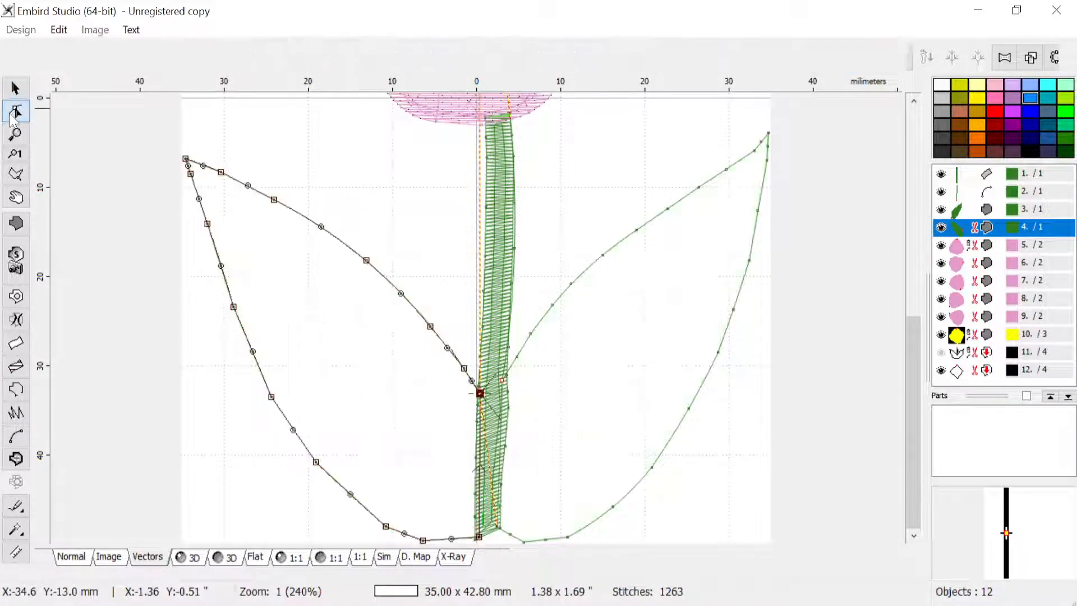
{"action": "left_click", "coordinate": [480, 538]}
{"action": "right_click", "coordinate": [479, 538]}
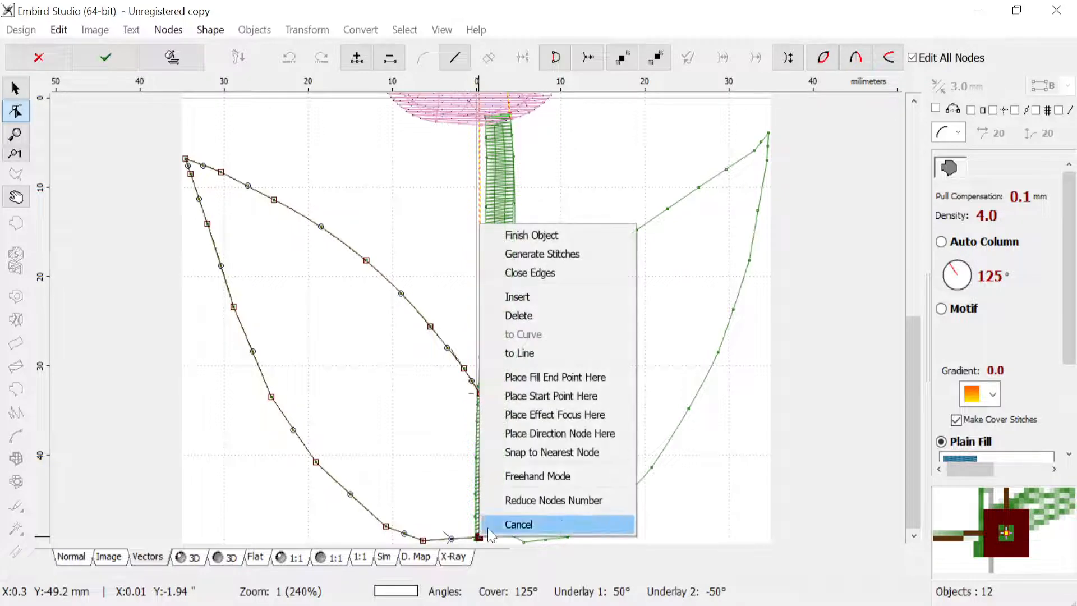
{"action": "left_click", "coordinate": [551, 396]}
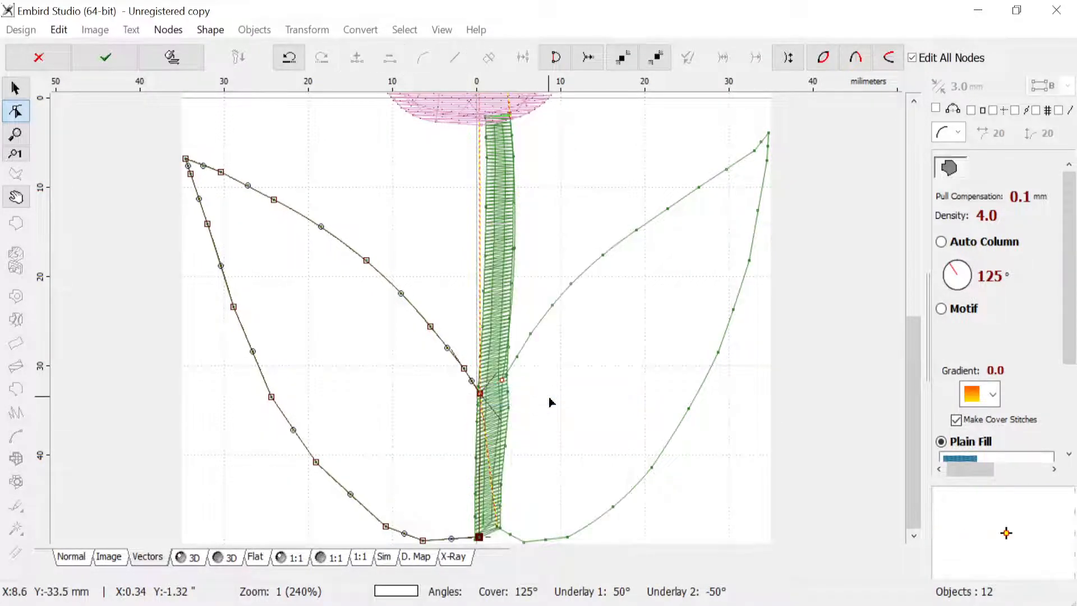
{"action": "left_click", "coordinate": [105, 57]}
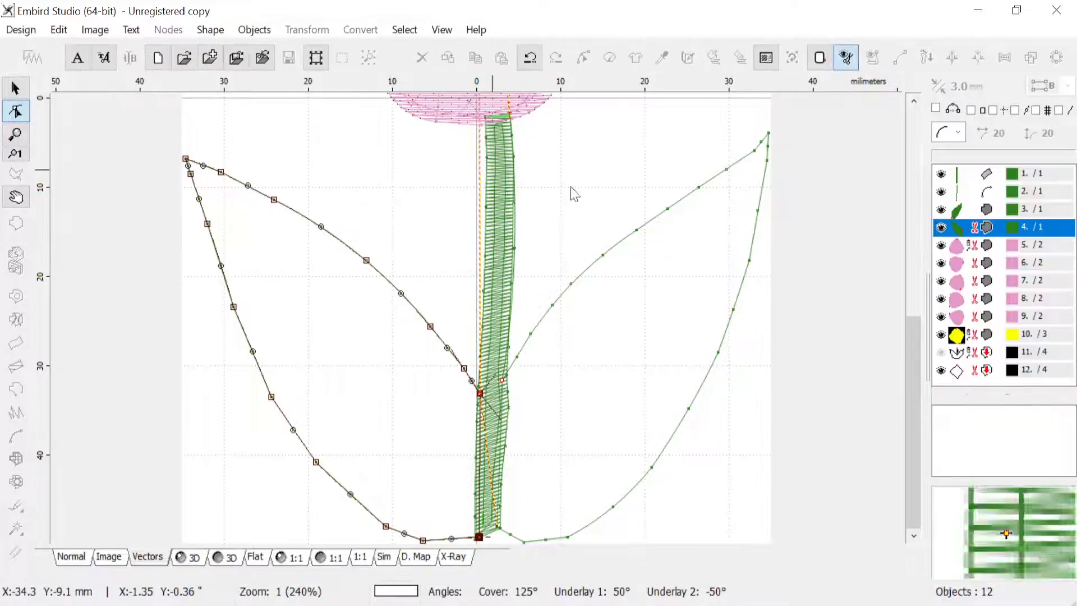
Step: Select both leaves together, regenerate their stitches, and clear the selection
{"action": "left_click", "coordinate": [606, 117]}
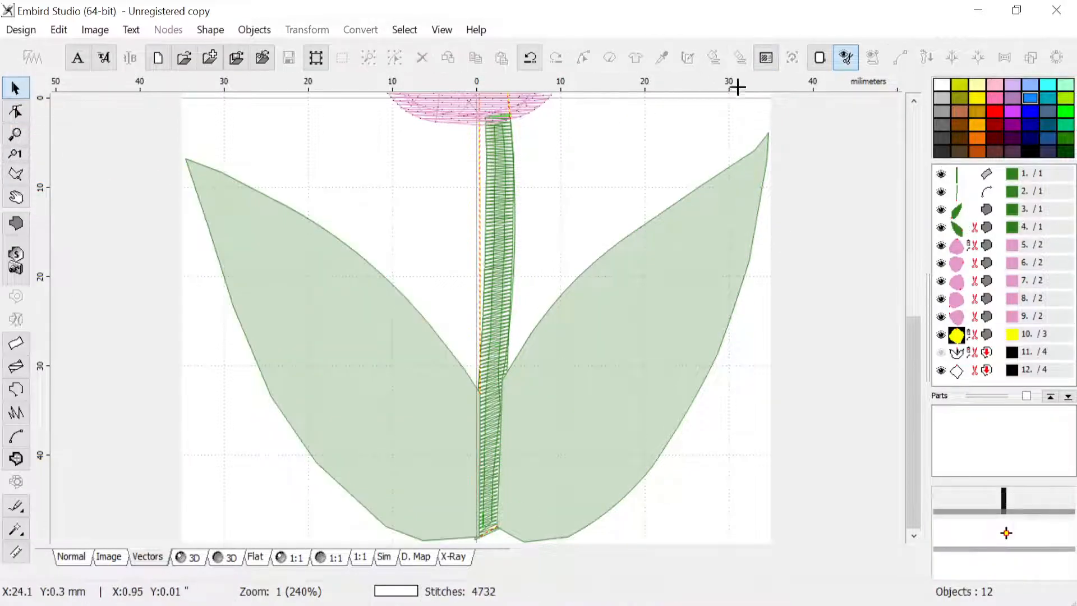
{"action": "left_click", "coordinate": [597, 329]}
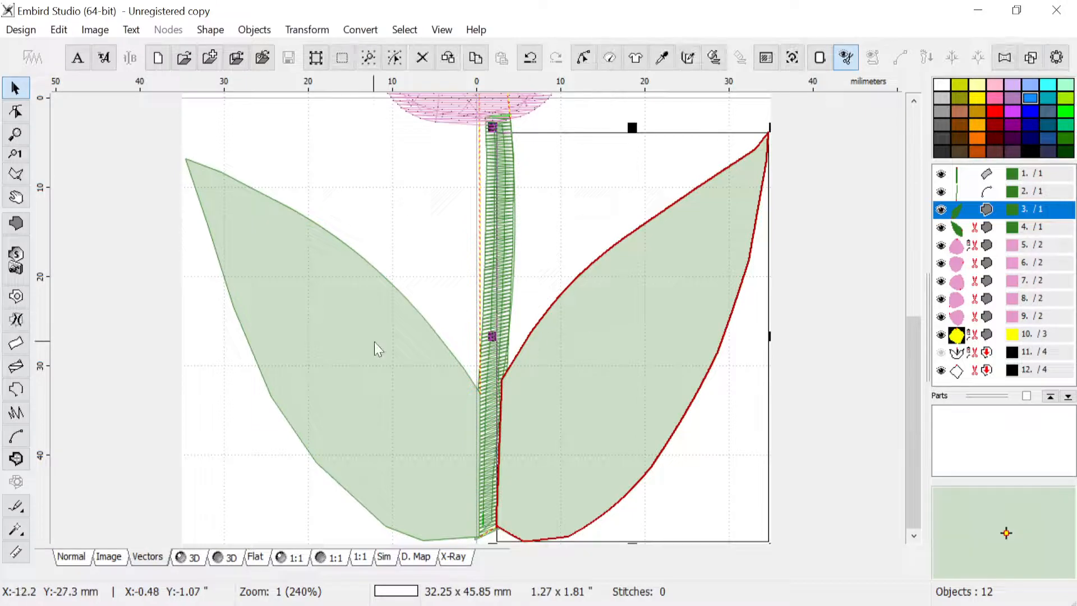
{"action": "left_click", "coordinate": [374, 342]}
{"action": "left_click", "coordinate": [587, 355], "text": "shift"}
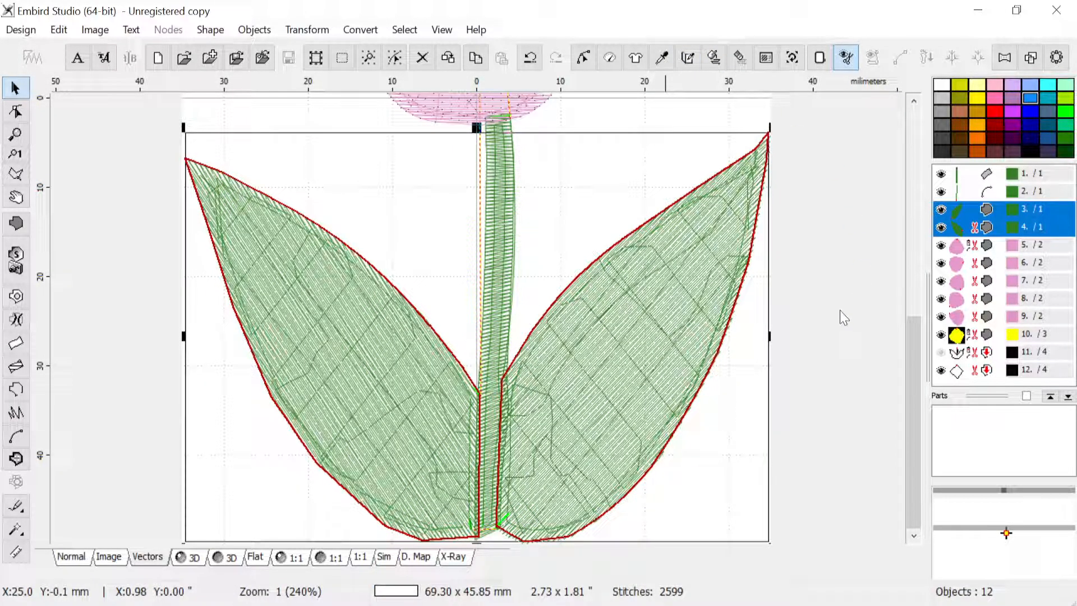
{"action": "left_click", "coordinate": [659, 123]}
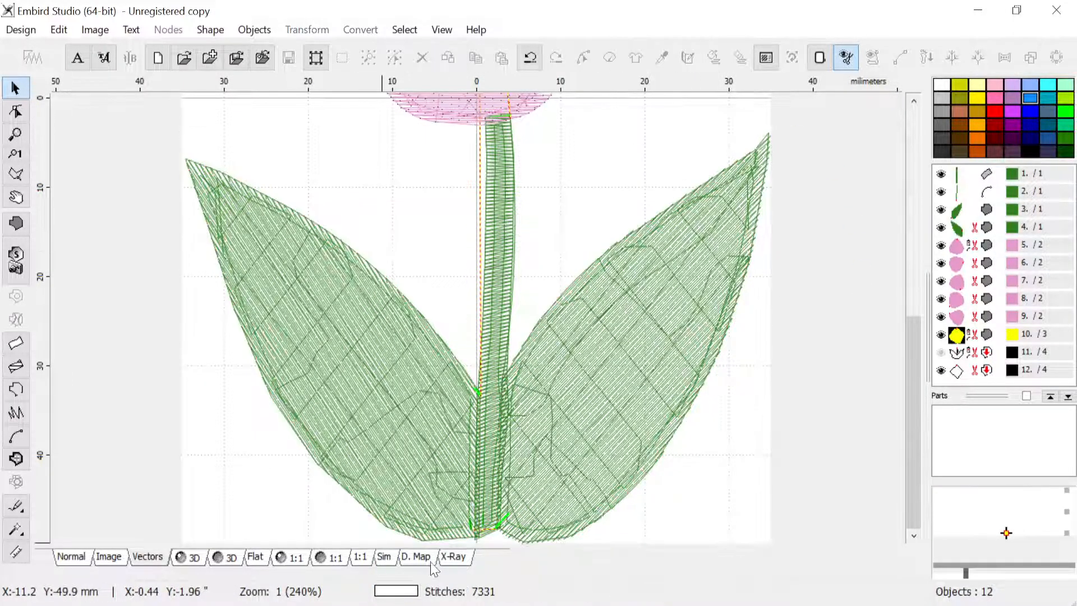
Step: Examine the leaves in the density map, X-ray and stitch simulation views, and return to the vector display
{"action": "left_click", "coordinate": [385, 557]}
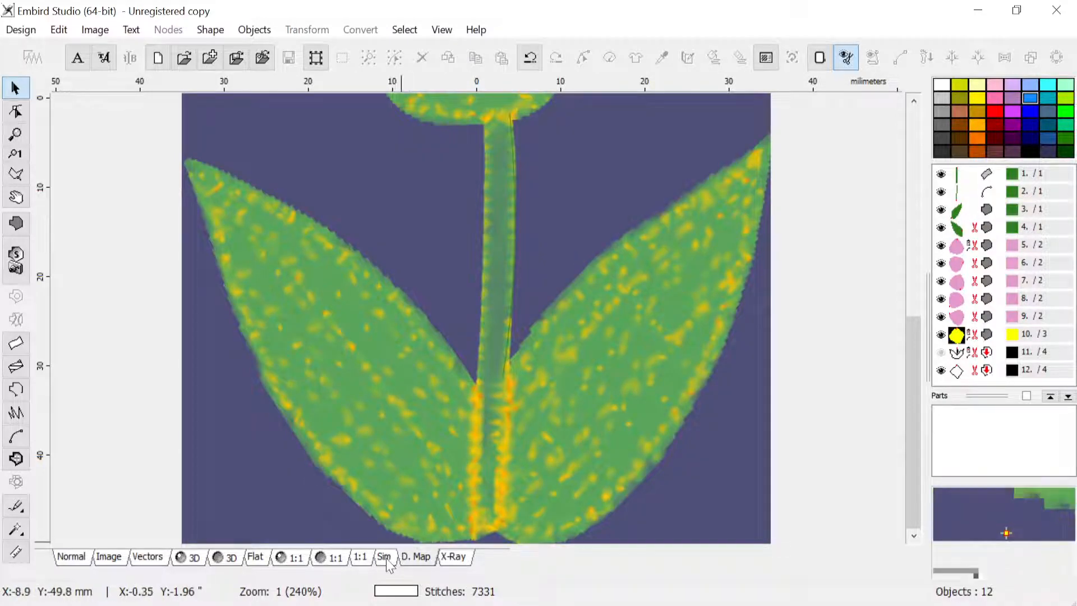
{"action": "left_click", "coordinate": [453, 557]}
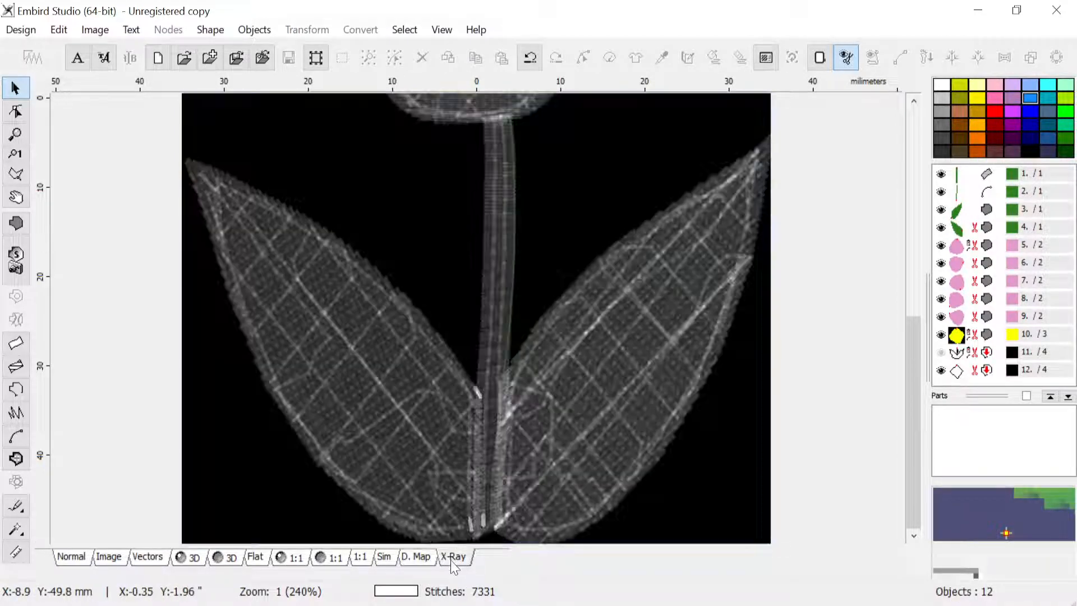
{"action": "left_click", "coordinate": [387, 557]}
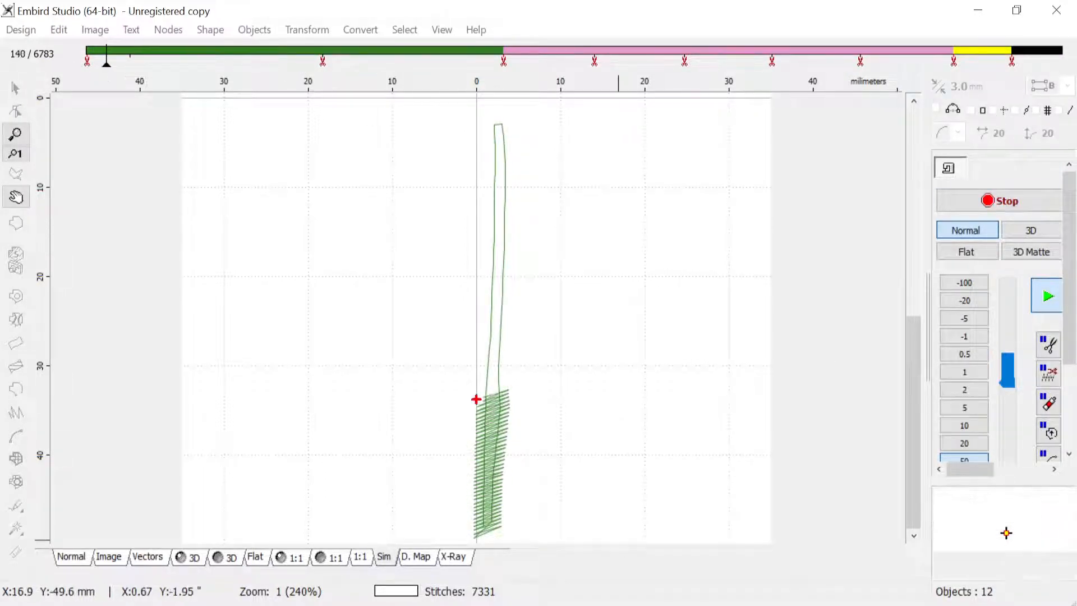
{"action": "left_click", "coordinate": [139, 557]}
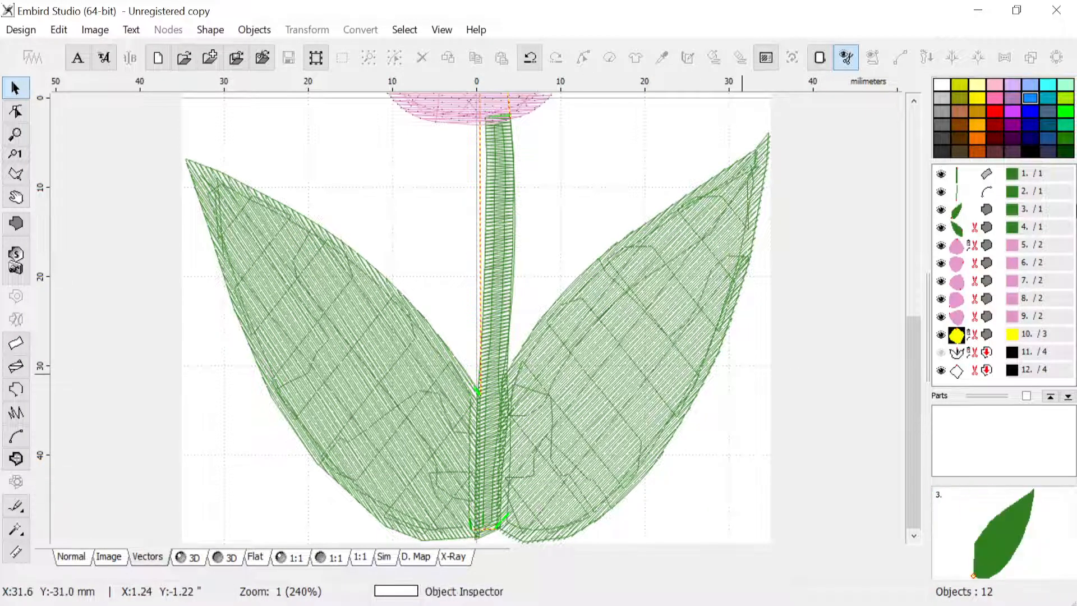
Step: Add a connection line from the right leaf to the left leaf at their bases, and hide the stem fill
{"action": "left_click", "coordinate": [1018, 231]}
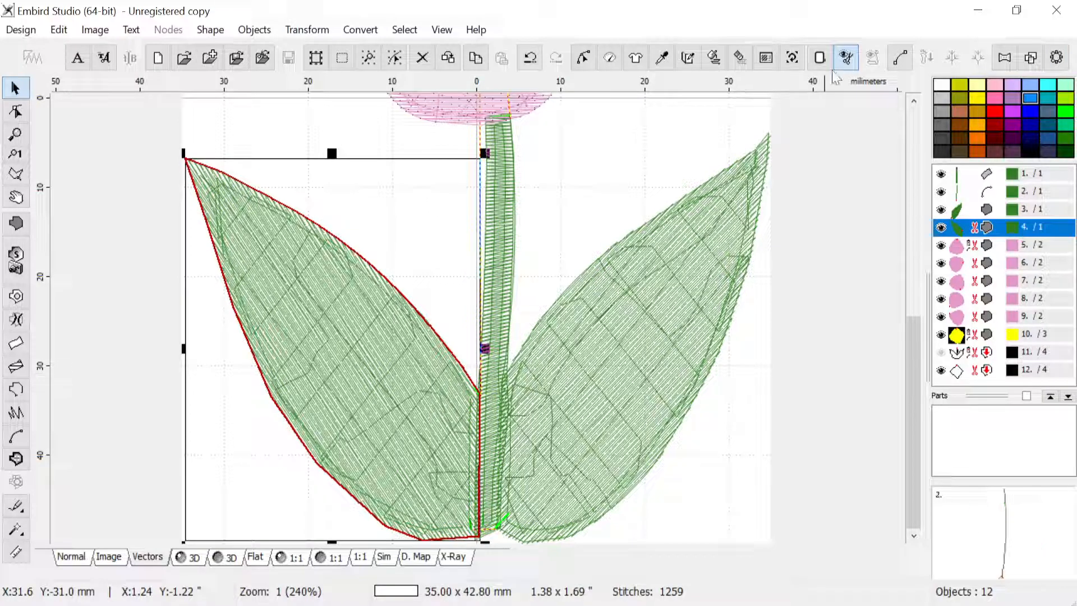
{"action": "left_click", "coordinate": [899, 57]}
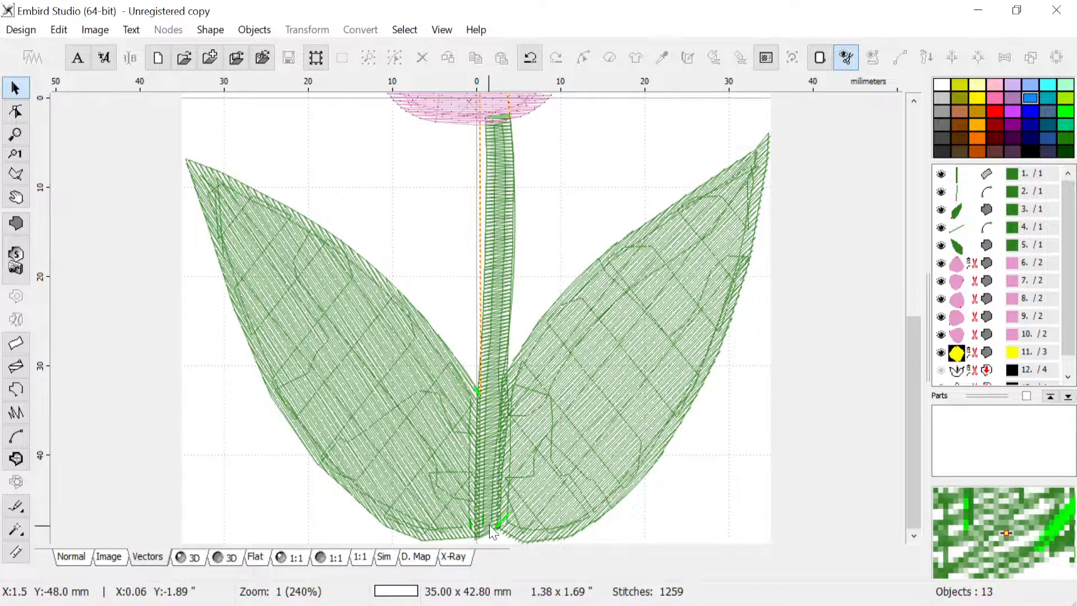
{"action": "scroll", "coordinate": [494, 525], "scroll_direction": "up", "scroll_amount": 2}
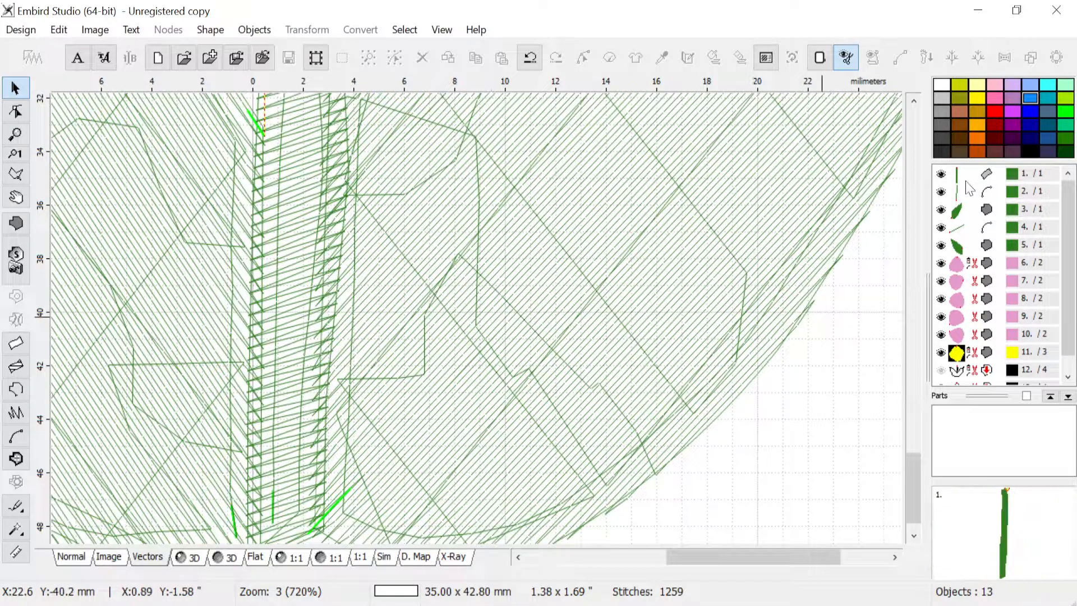
{"action": "left_click", "coordinate": [942, 175]}
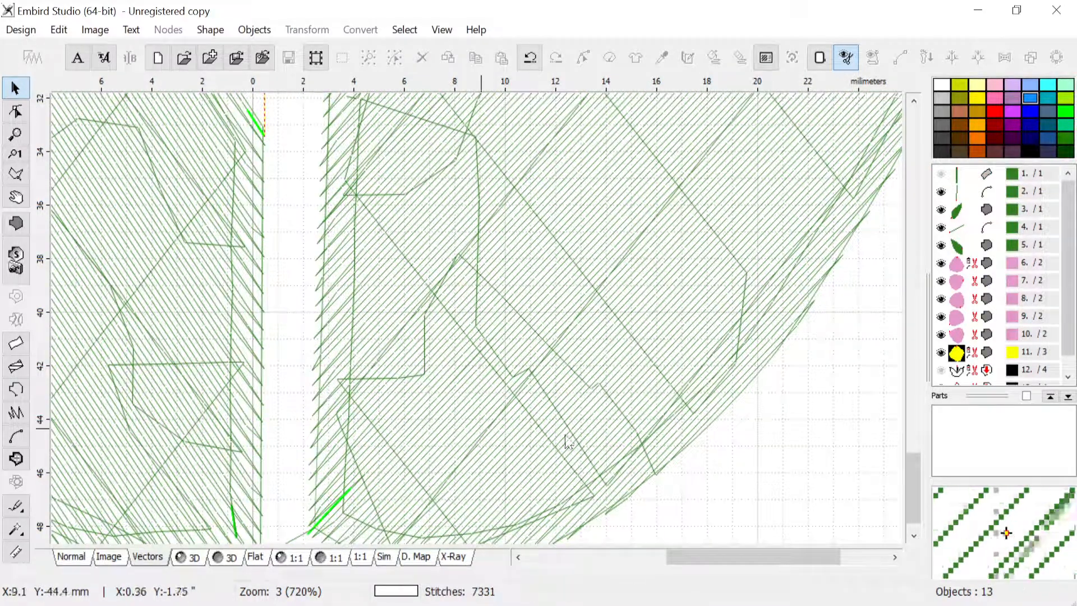
{"action": "left_click", "coordinate": [913, 535]}
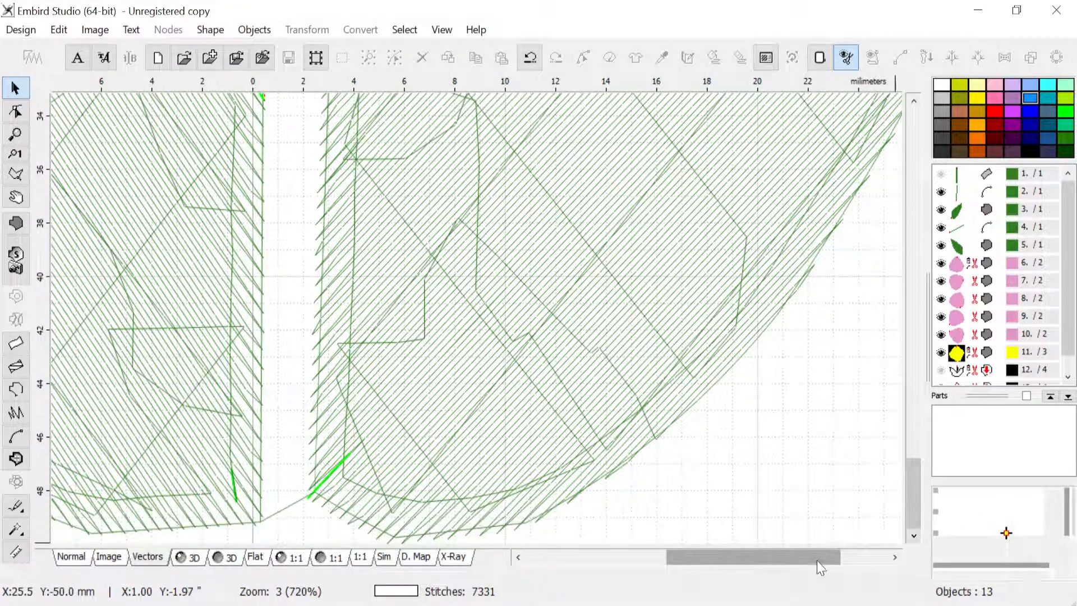
{"action": "left_click_drag", "start_coordinate": [817, 560], "coordinate": [739, 570]}
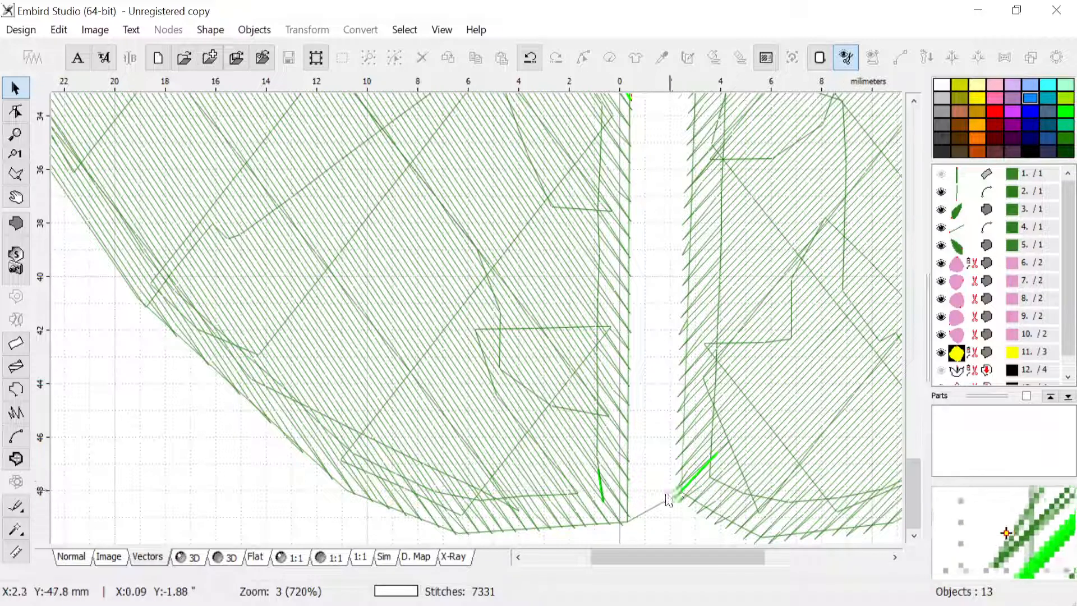
Step: Generate the stitches of the short connection line between the two leaves and clear the selection
{"action": "left_click", "coordinate": [964, 230]}
{"action": "left_click", "coordinate": [611, 57]}
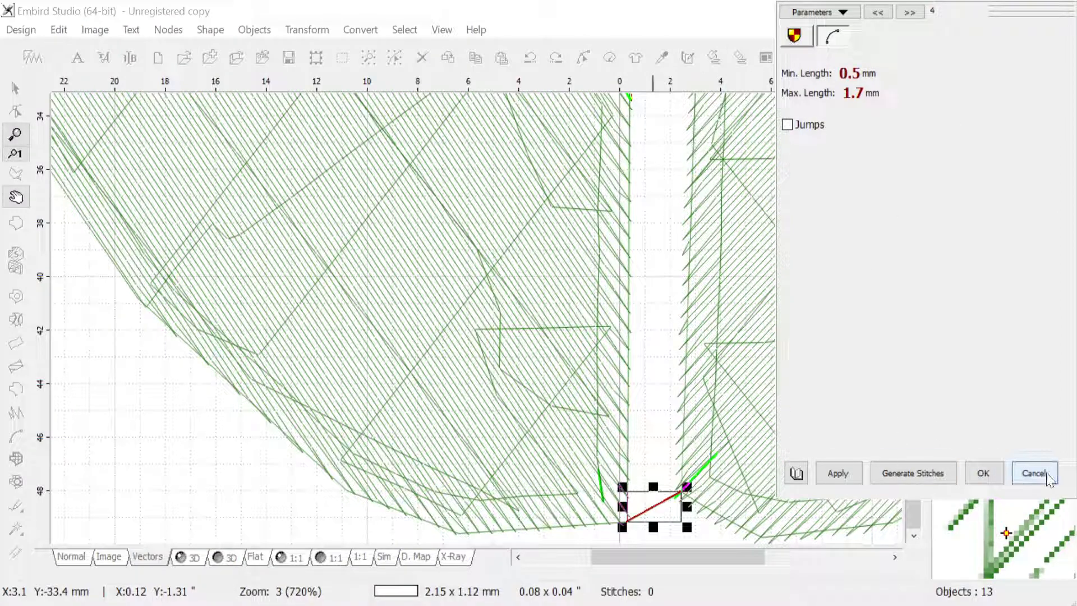
{"action": "left_click", "coordinate": [913, 473]}
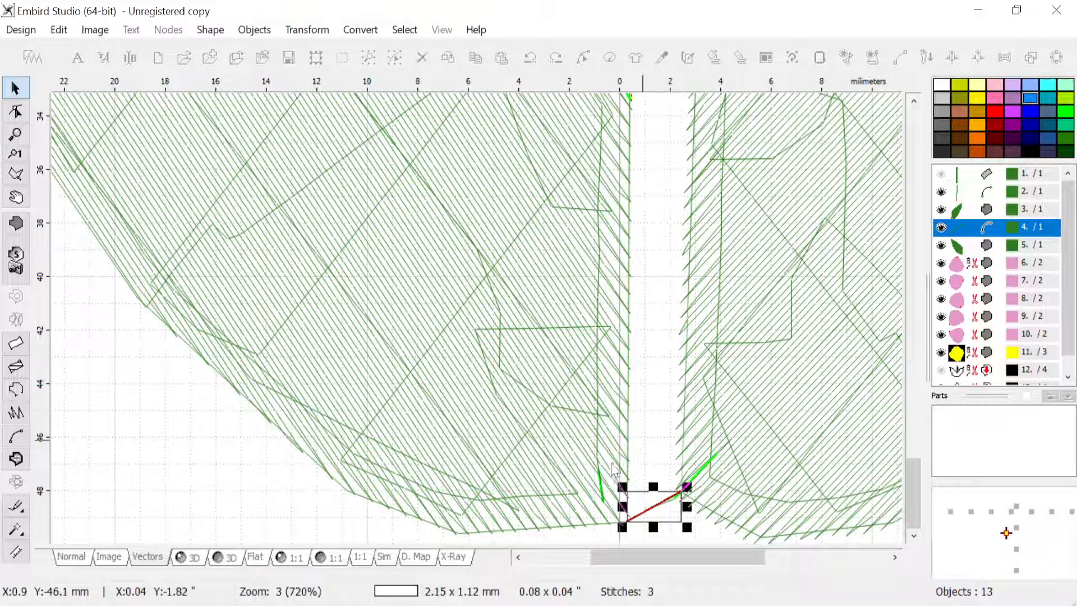
{"action": "left_click", "coordinate": [263, 497]}
Step: Watch the stitch simulation of the leaves and return to the vector display
{"action": "left_click", "coordinate": [384, 555]}
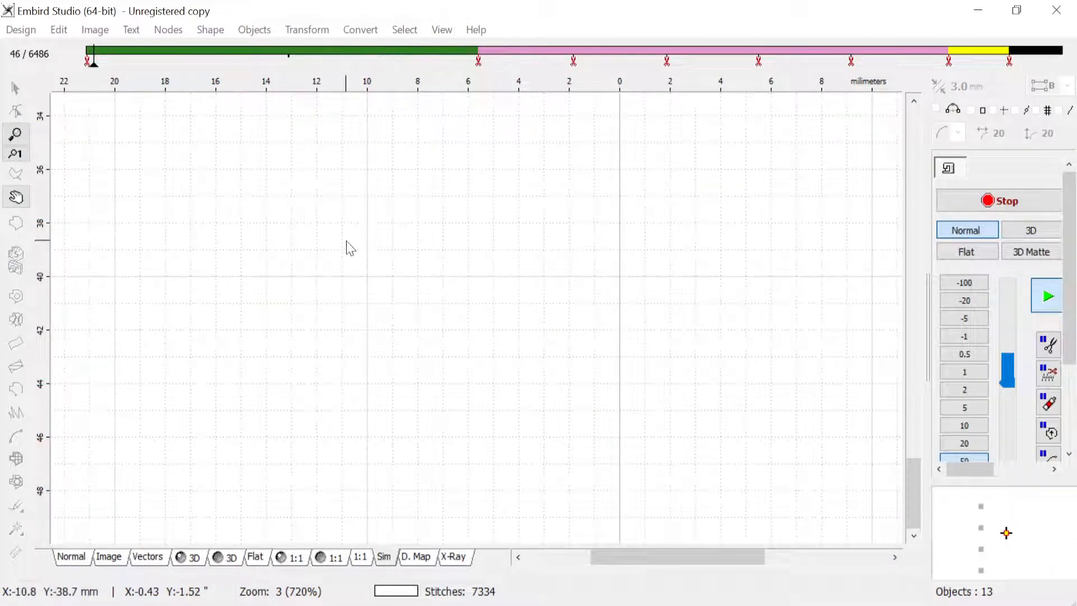
{"action": "scroll", "coordinate": [587, 292], "scroll_direction": "down", "scroll_amount": 4}
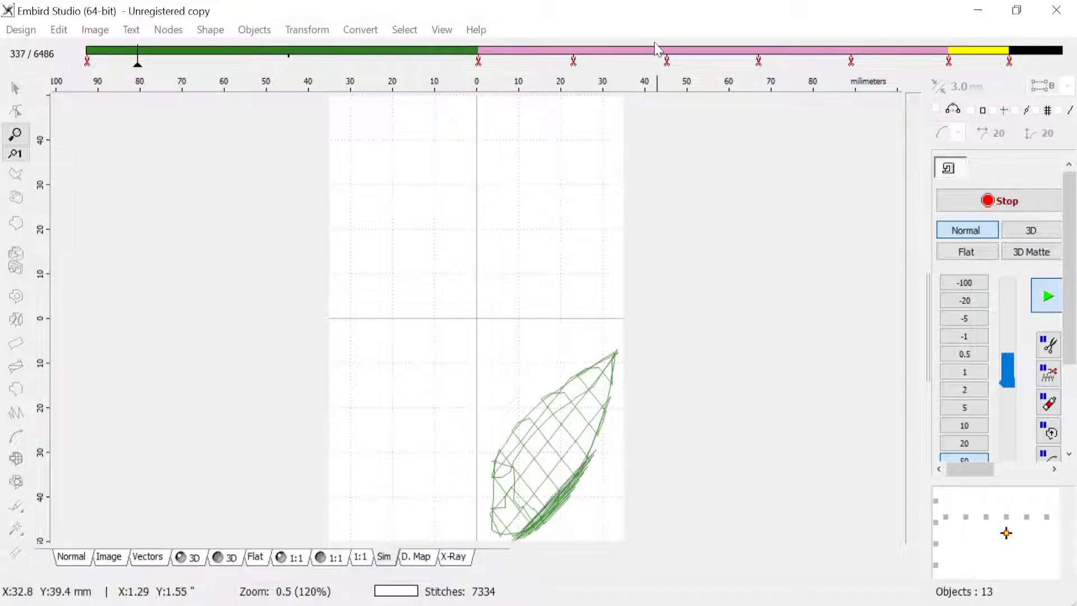
{"action": "left_click", "coordinate": [139, 551]}
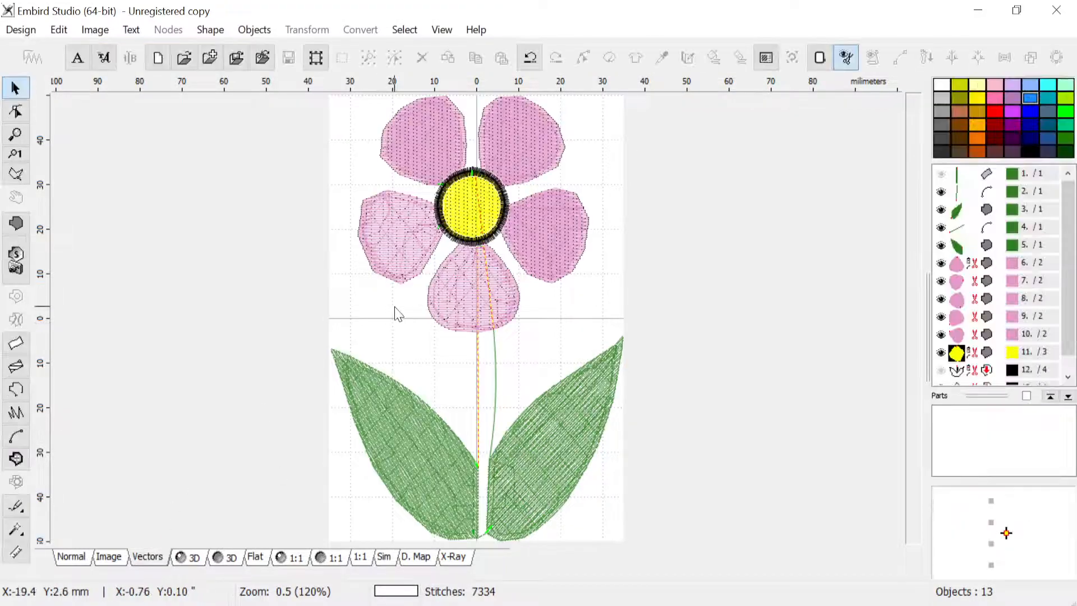
Step: Hide the yellow flower centre and its black outline to expose the jumps between the petals
{"action": "scroll", "coordinate": [446, 243], "scroll_direction": "up", "scroll_amount": 2}
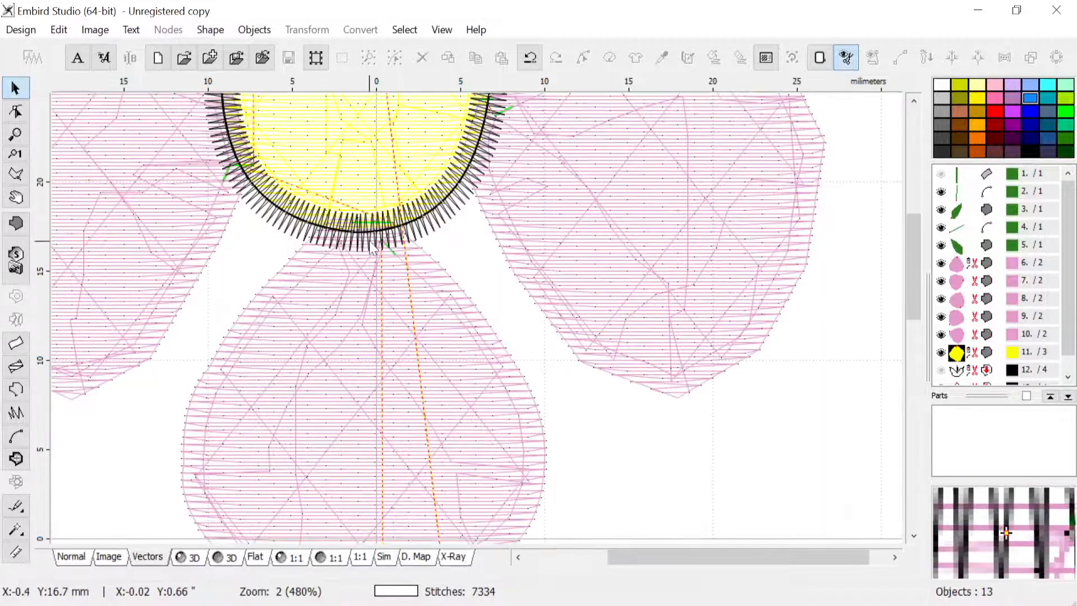
{"action": "scroll", "coordinate": [387, 245], "scroll_direction": "down", "scroll_amount": 2}
{"action": "scroll", "coordinate": [440, 150], "scroll_direction": "up", "scroll_amount": 2}
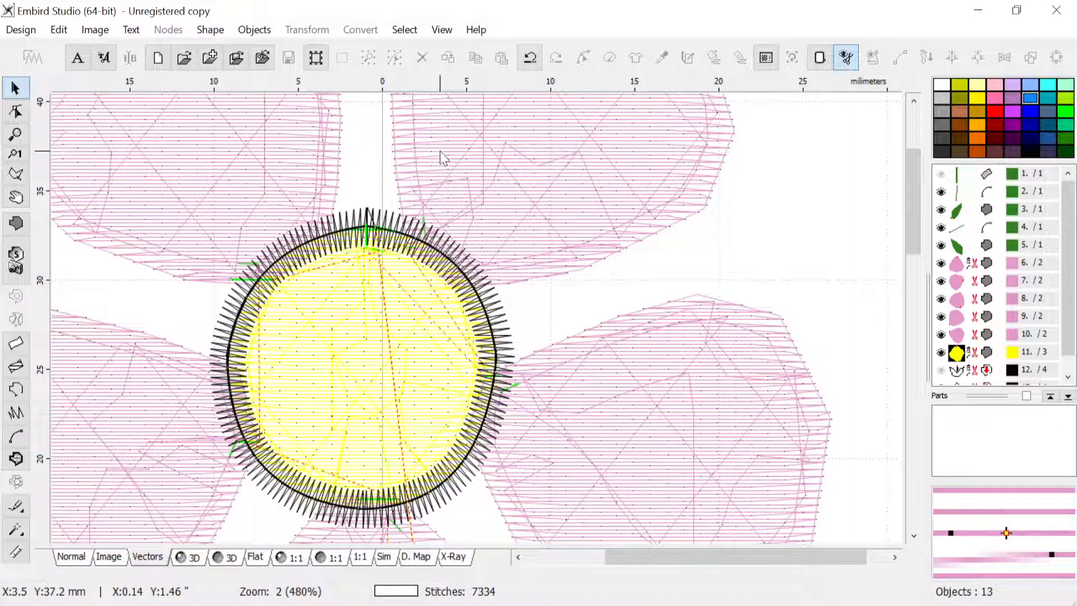
{"action": "scroll", "coordinate": [441, 151], "scroll_direction": "down", "scroll_amount": 1}
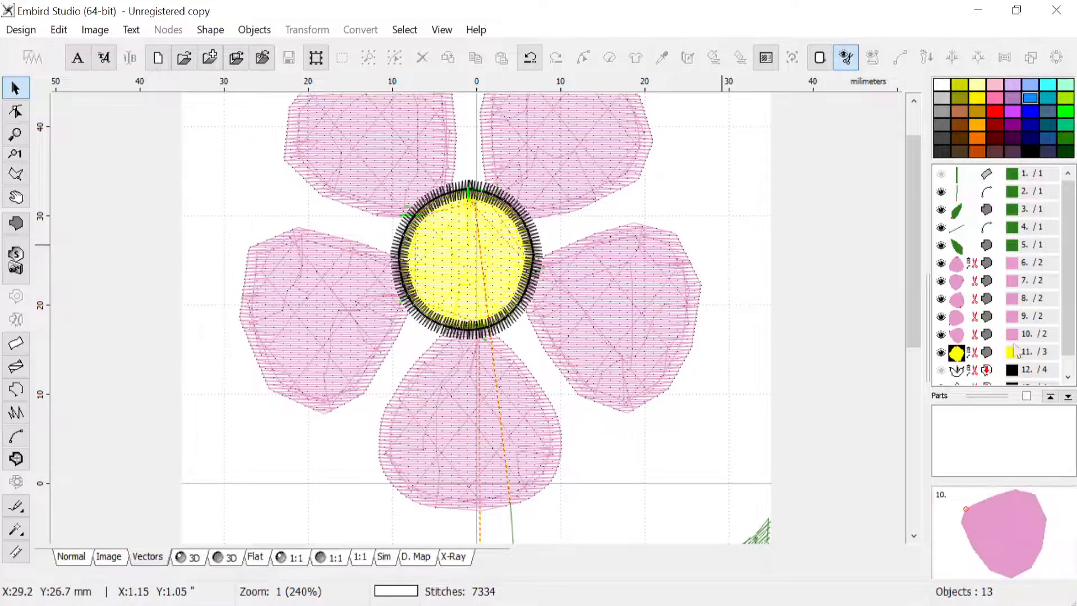
{"action": "left_click", "coordinate": [941, 352]}
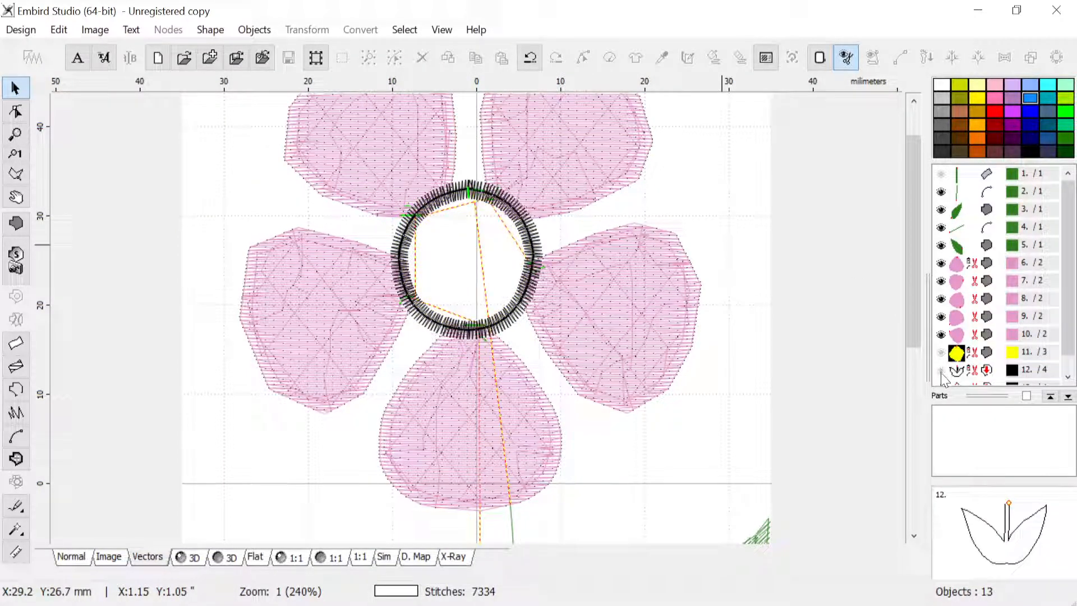
{"action": "scroll", "coordinate": [943, 376], "scroll_direction": "down", "scroll_amount": 1}
{"action": "left_click", "coordinate": [941, 371]}
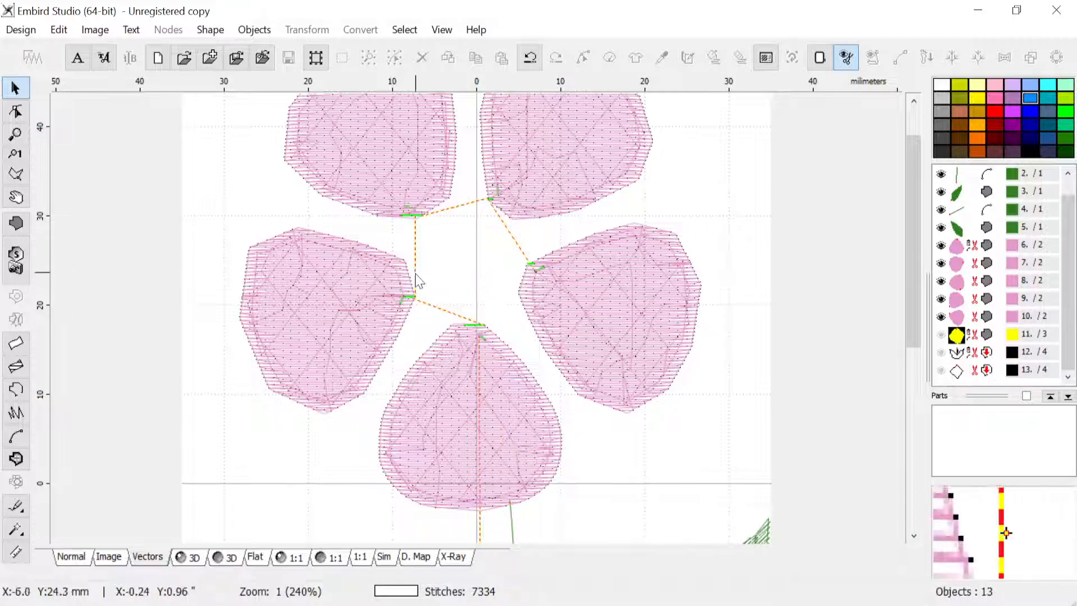
Step: Place the bottom petal's fill end point at its upper-left corner node, facing the left petal, and finish the edit
{"action": "scroll", "coordinate": [415, 305], "scroll_direction": "up", "scroll_amount": 1}
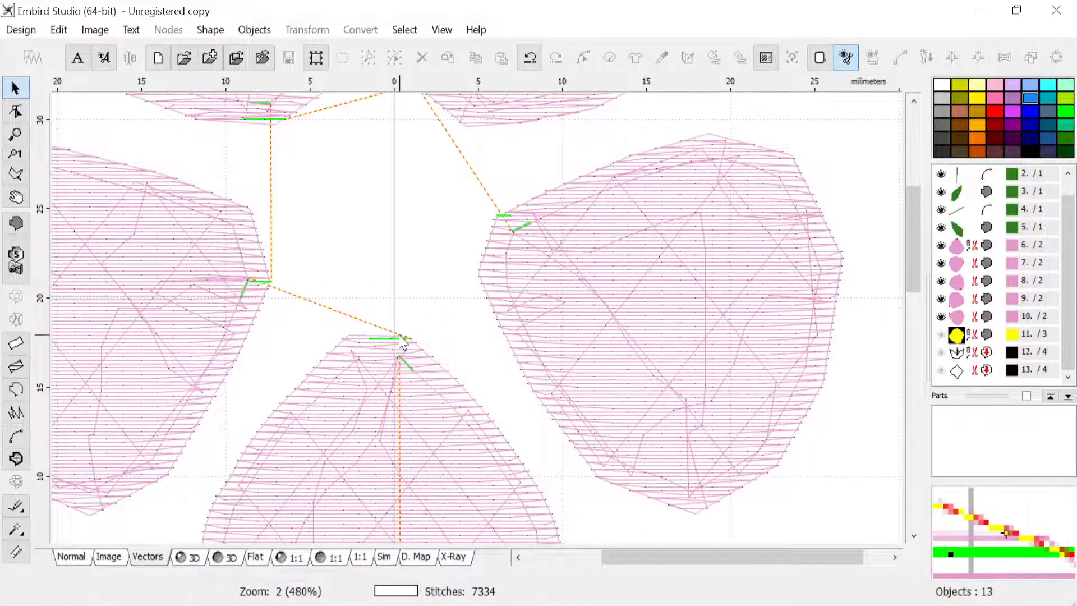
{"action": "scroll", "coordinate": [483, 225], "scroll_direction": "down", "scroll_amount": 1}
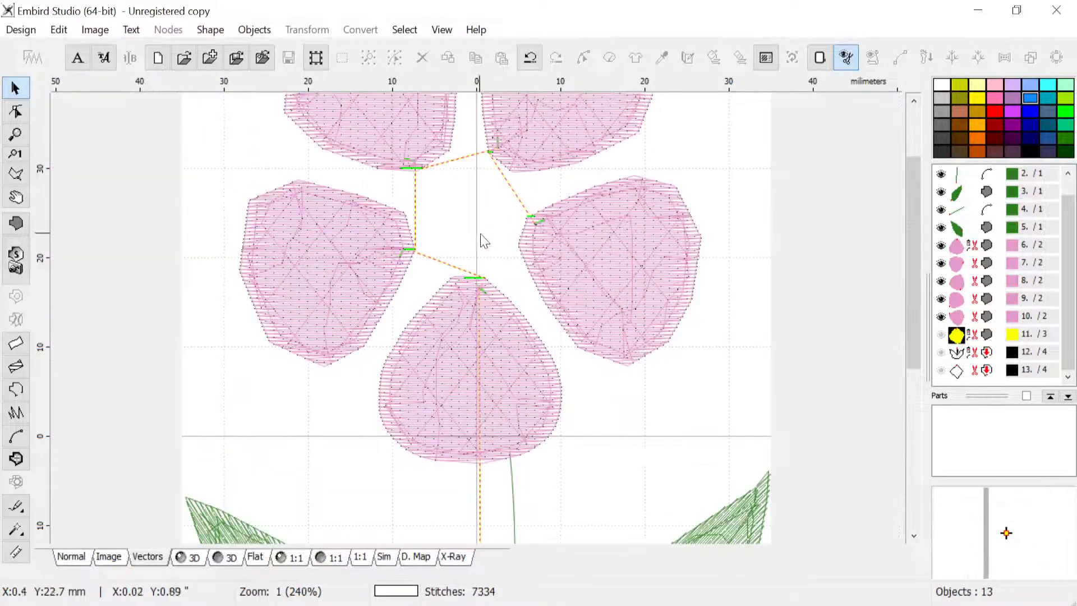
{"action": "scroll", "coordinate": [486, 299], "scroll_direction": "up", "scroll_amount": 1}
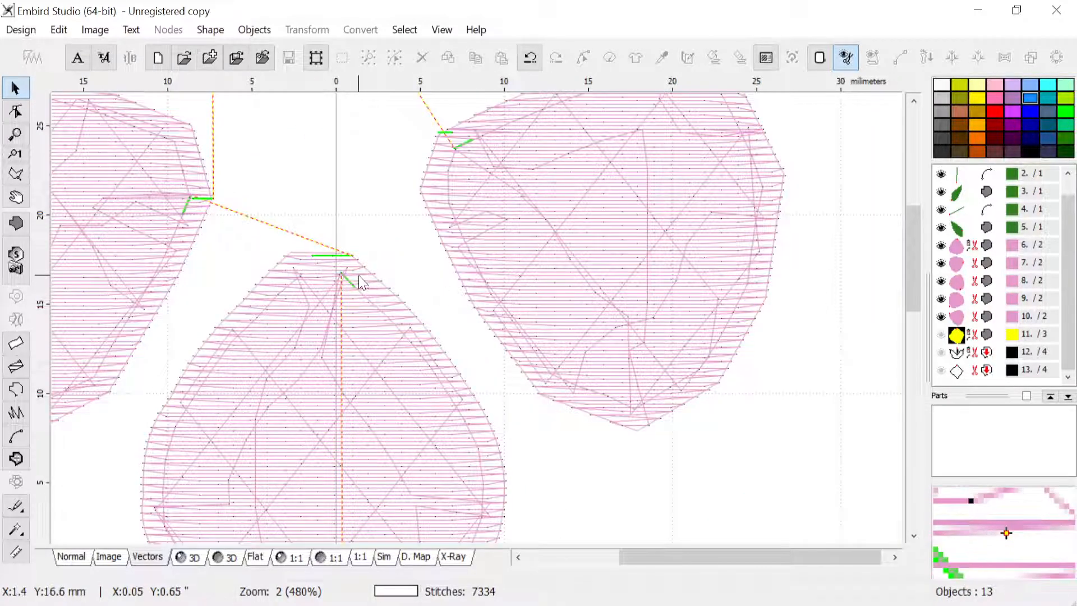
{"action": "left_click", "coordinate": [294, 327]}
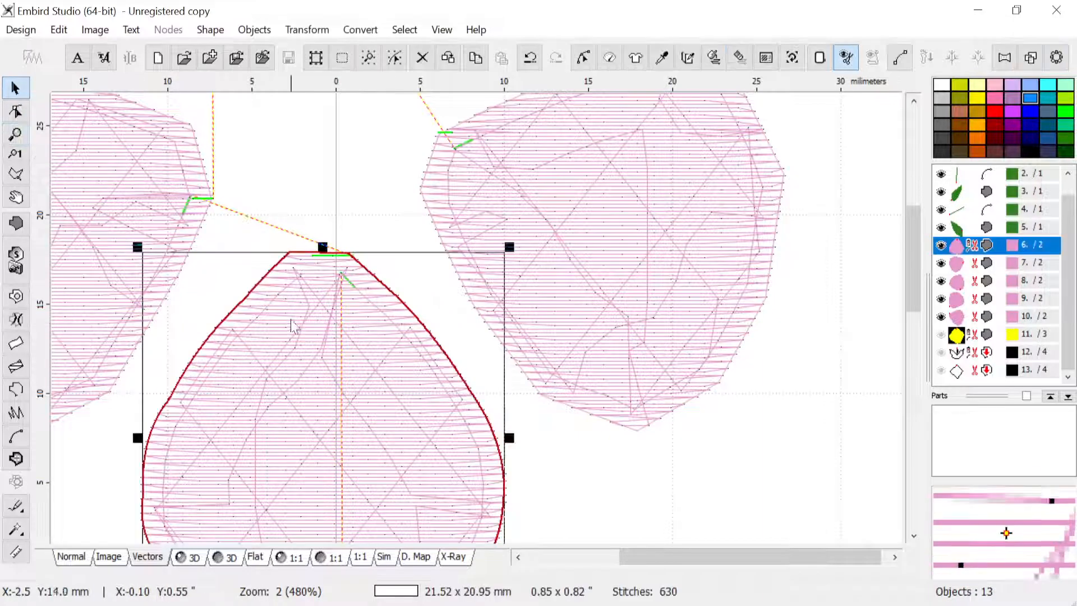
{"action": "left_click", "coordinate": [7, 115]}
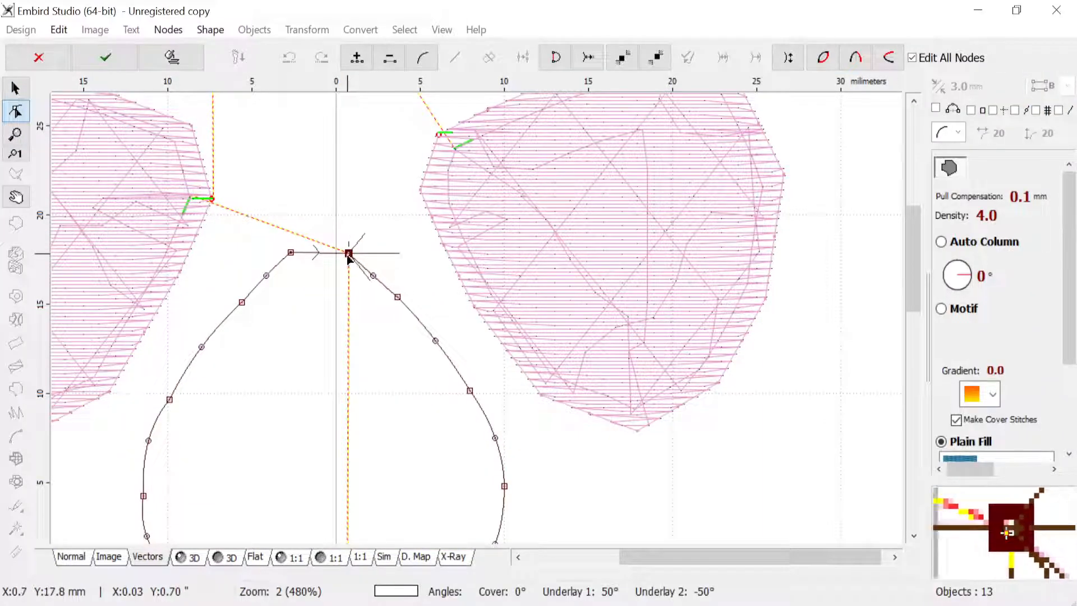
{"action": "left_click", "coordinate": [291, 254]}
{"action": "right_click", "coordinate": [291, 254]}
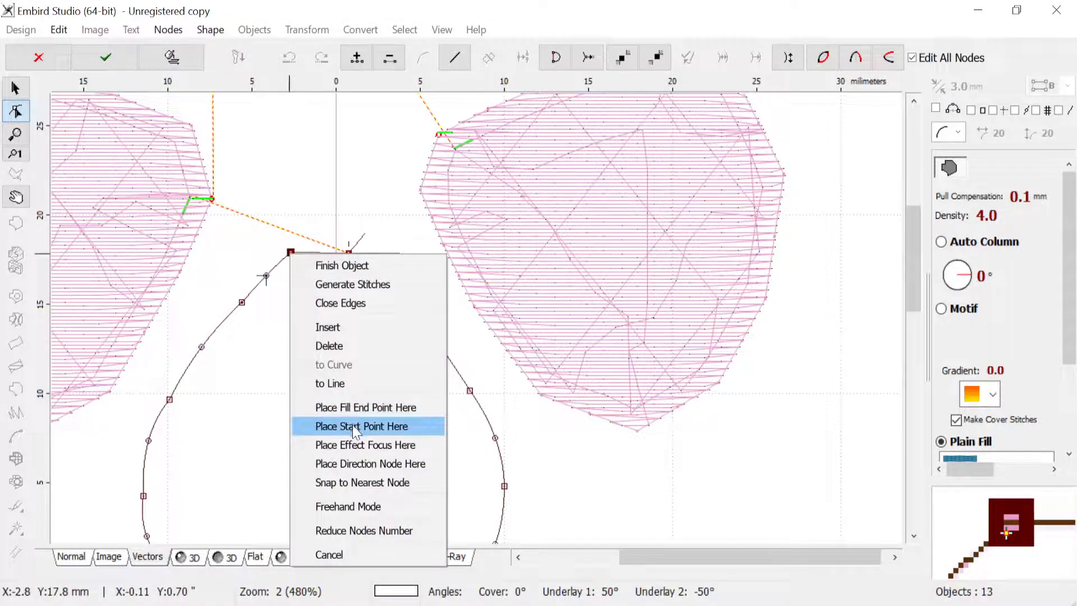
{"action": "left_click", "coordinate": [357, 408]}
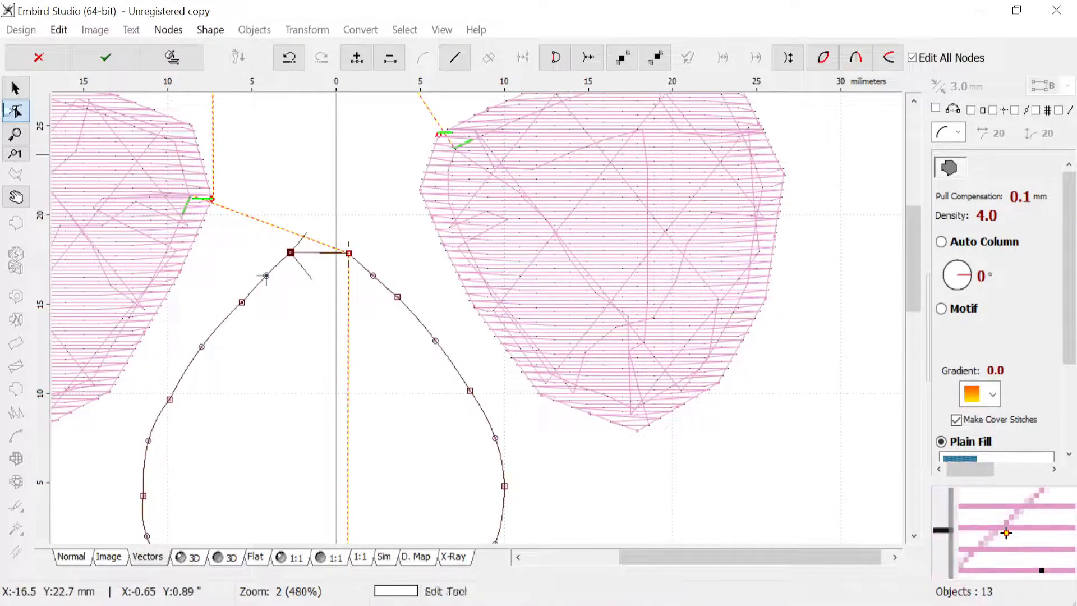
{"action": "left_click", "coordinate": [101, 63]}
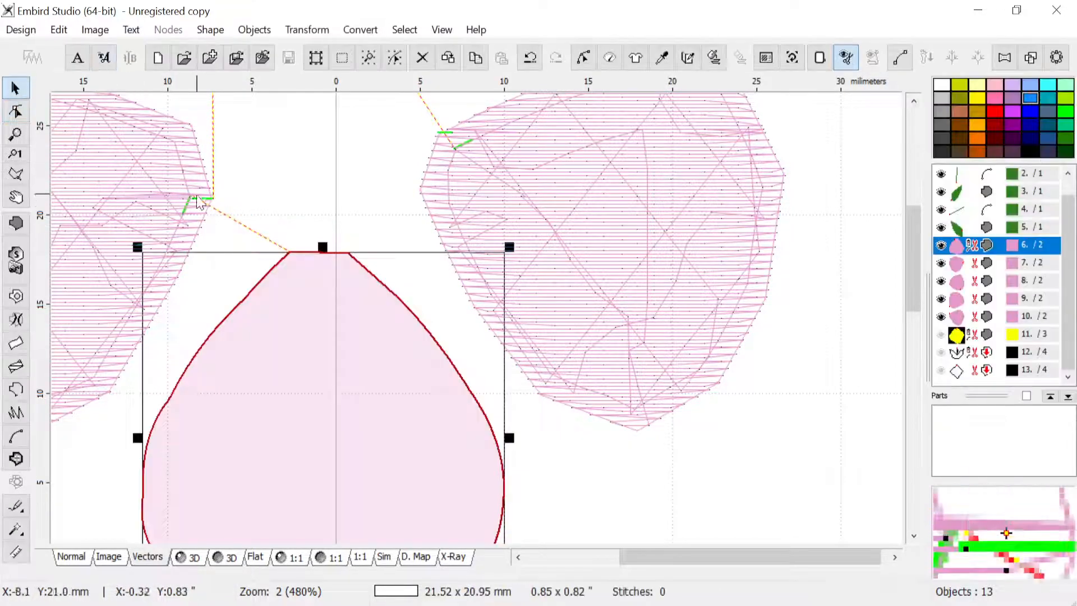
Step: Place the left petal's fill end point at its inner upper node, facing the upper-left petal, and finish the edit
{"action": "left_click", "coordinate": [107, 150]}
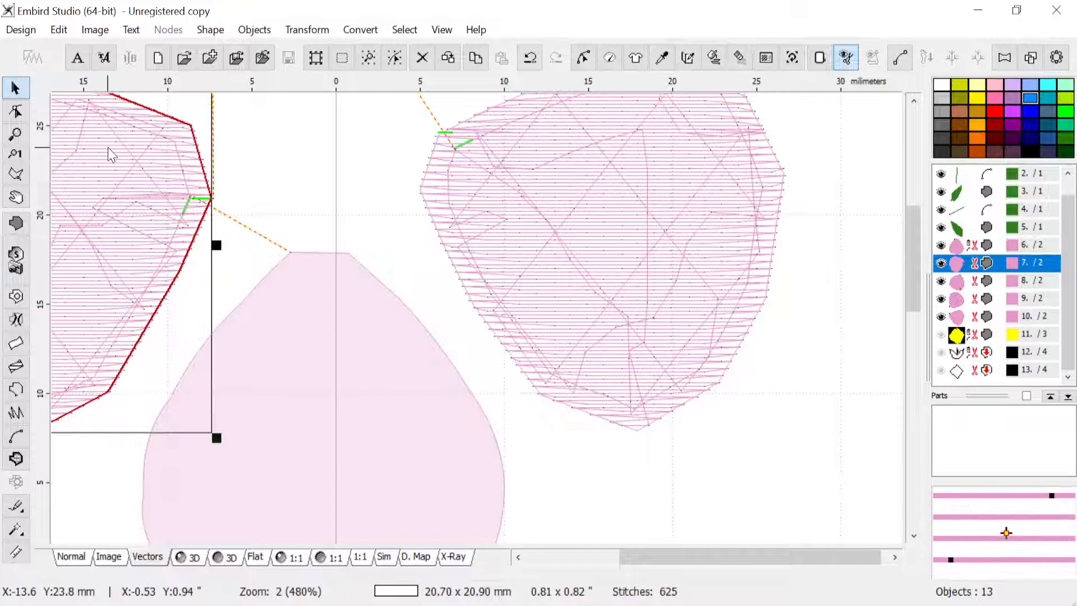
{"action": "left_click", "coordinate": [16, 111]}
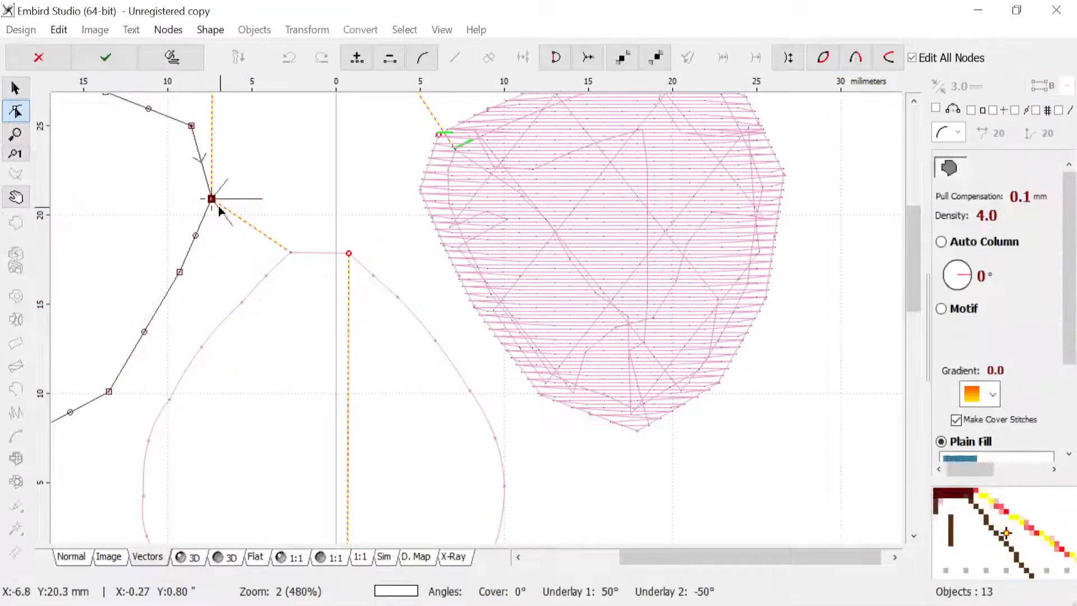
{"action": "right_click", "coordinate": [192, 126]}
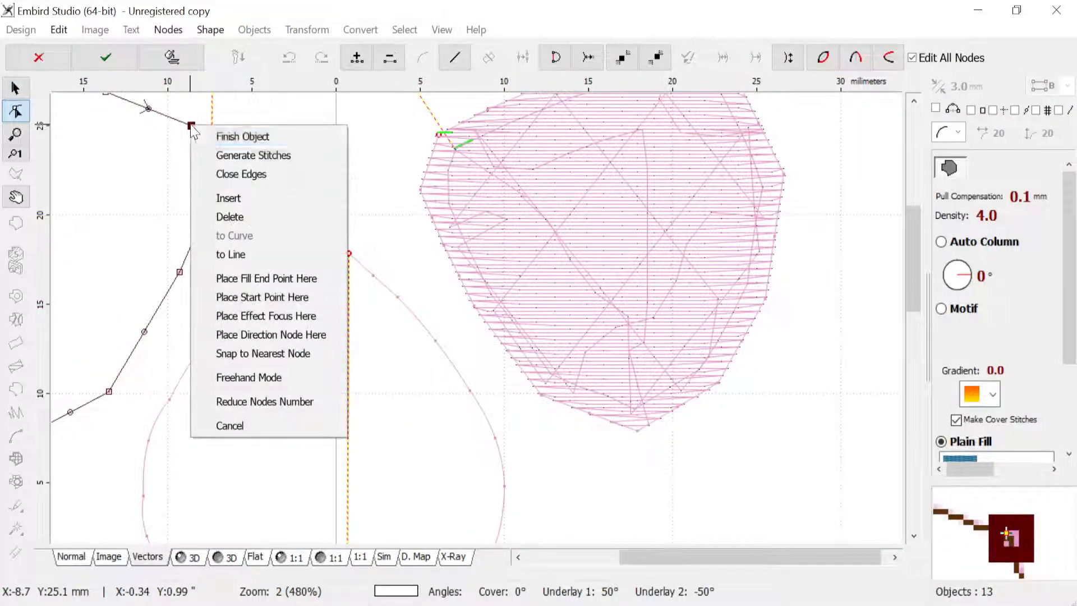
{"action": "left_click", "coordinate": [248, 279]}
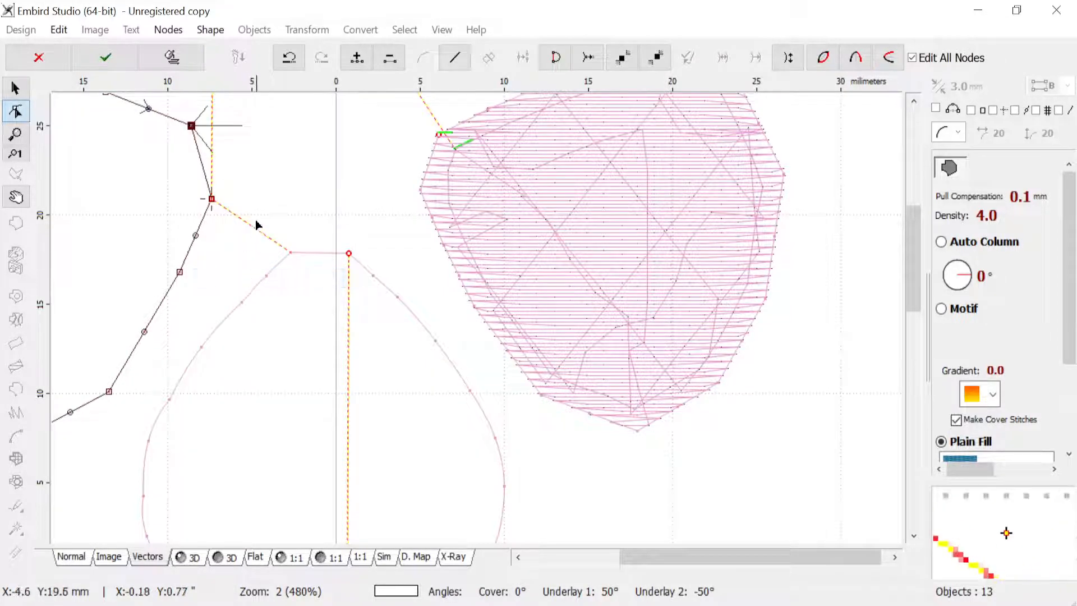
{"action": "left_click", "coordinate": [106, 56]}
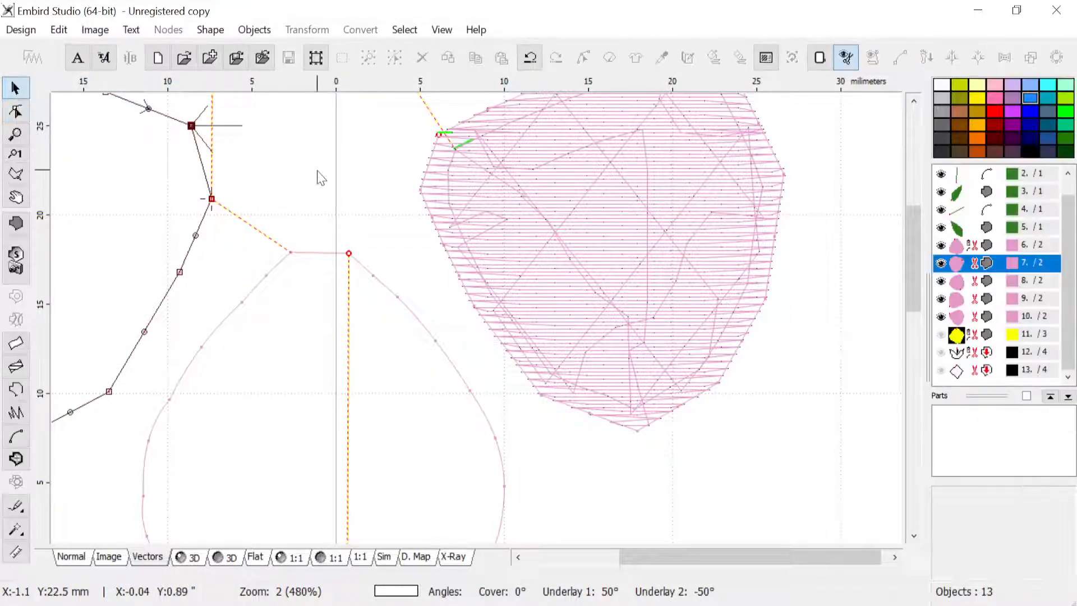
Step: Place the upper-left petal's fill end point at its lower-right node, facing the upper-right petal, and finish the edit
{"action": "scroll", "coordinate": [312, 175], "scroll_direction": "down", "scroll_amount": 2}
{"action": "scroll", "coordinate": [395, 162], "scroll_direction": "up", "scroll_amount": 2}
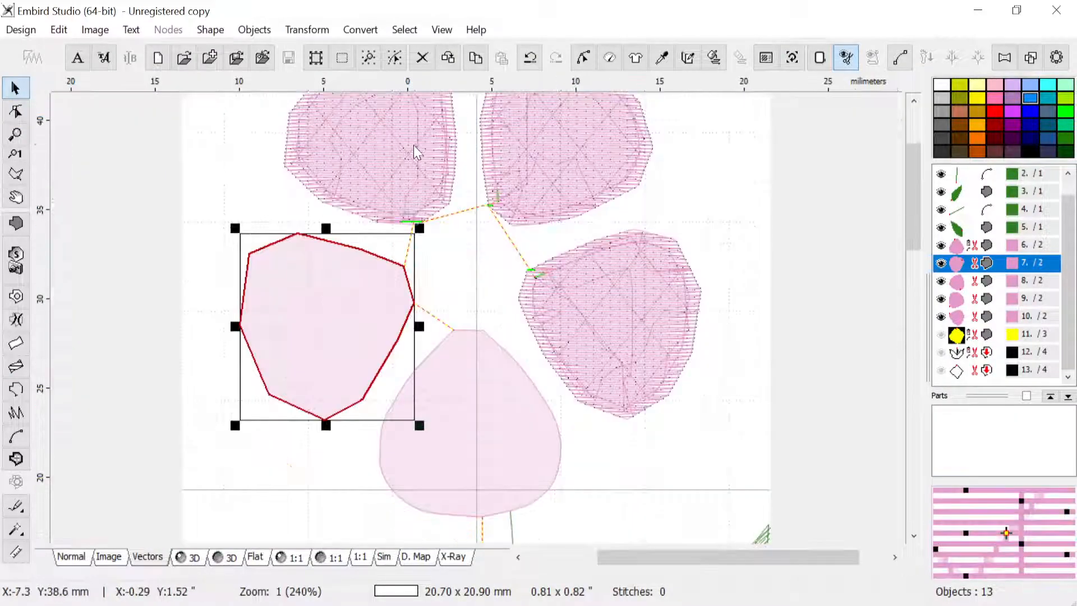
{"action": "left_click", "coordinate": [311, 195]}
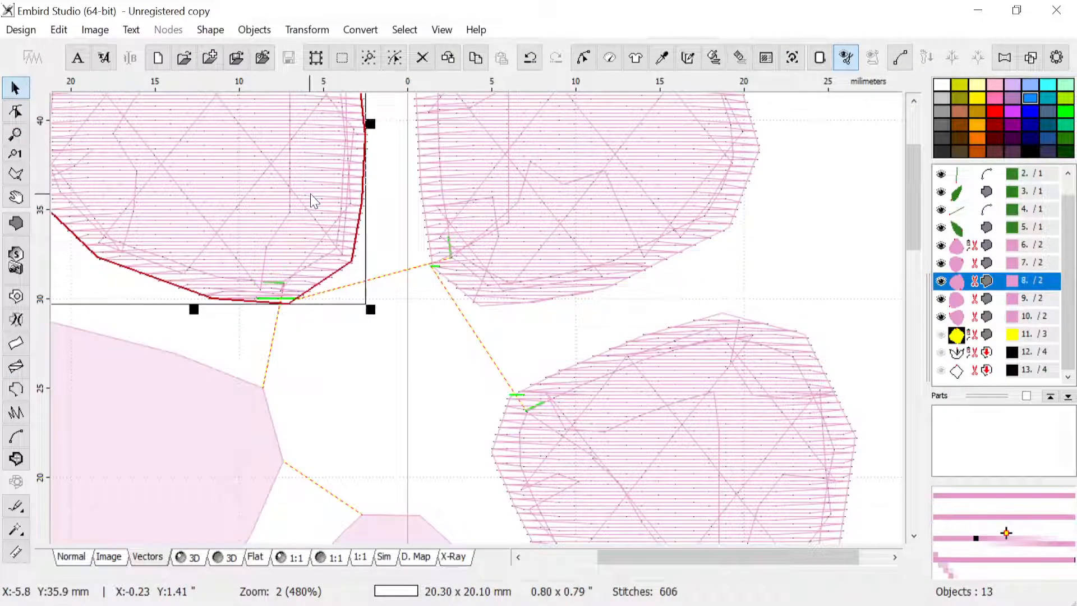
{"action": "left_click", "coordinate": [16, 112]}
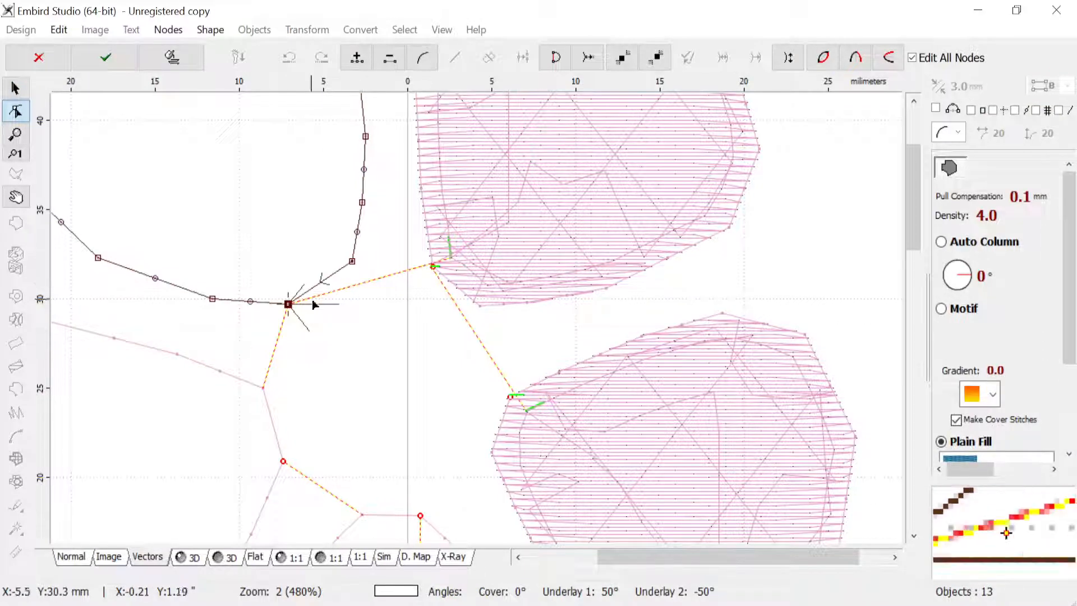
{"action": "left_click", "coordinate": [352, 262]}
{"action": "right_click", "coordinate": [351, 262]}
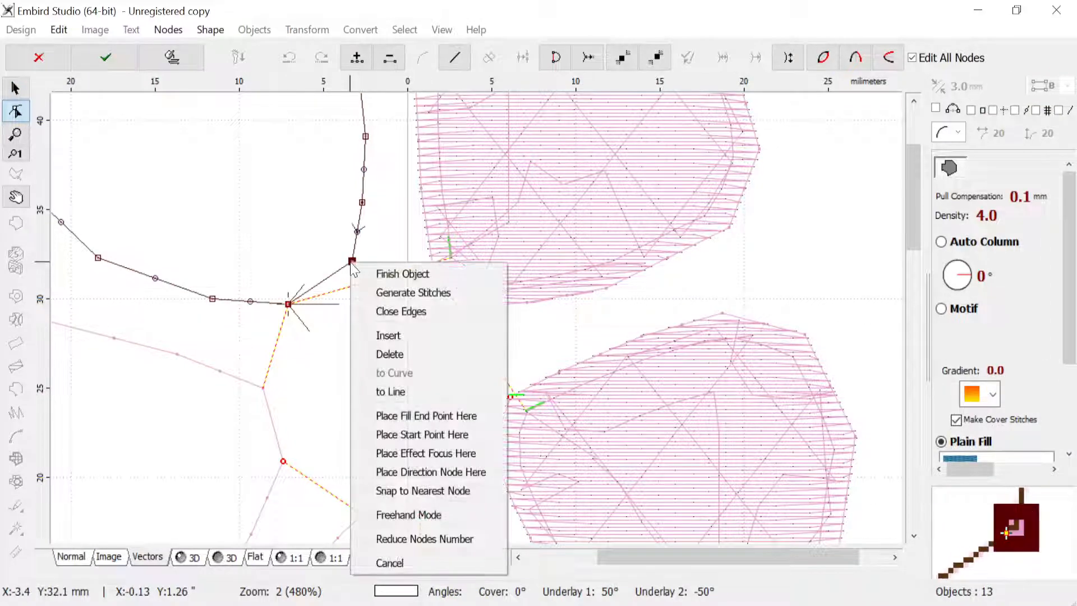
{"action": "left_click", "coordinate": [414, 421]}
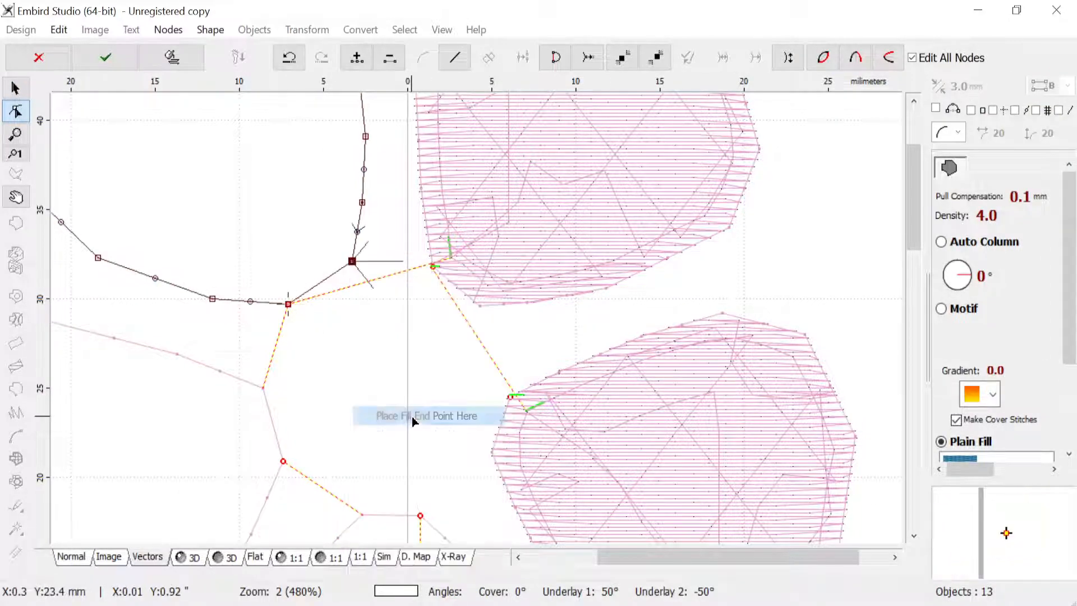
{"action": "left_click", "coordinate": [113, 56]}
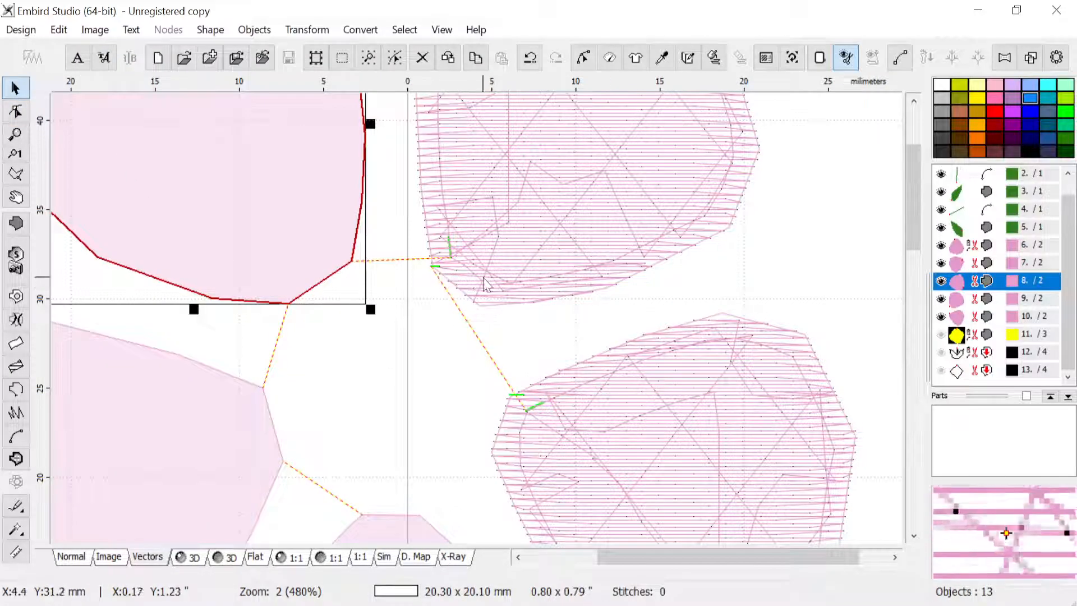
Step: Place the upper-right petal's fill end point at its lowest corner node, facing the right petal, and finish the edit
{"action": "left_click", "coordinate": [498, 187]}
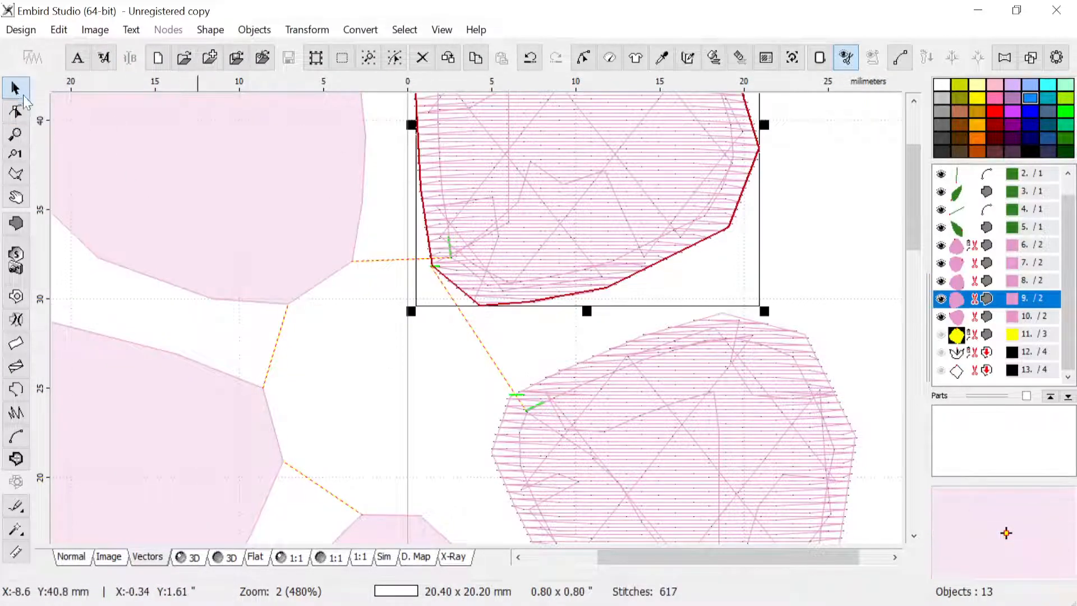
{"action": "left_click", "coordinate": [16, 111]}
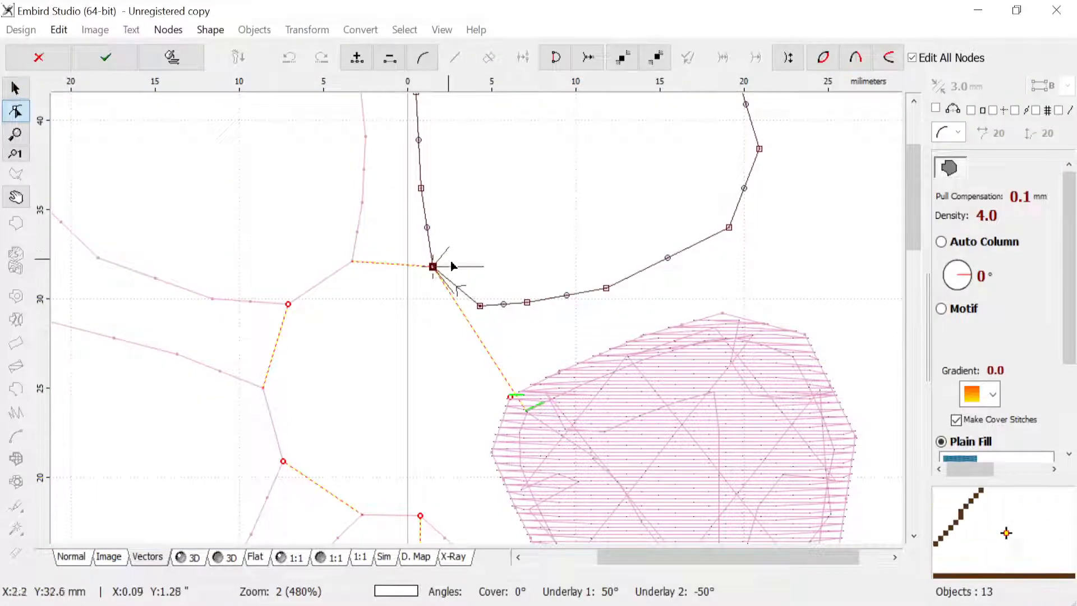
{"action": "left_click", "coordinate": [480, 306]}
{"action": "right_click", "coordinate": [480, 308]}
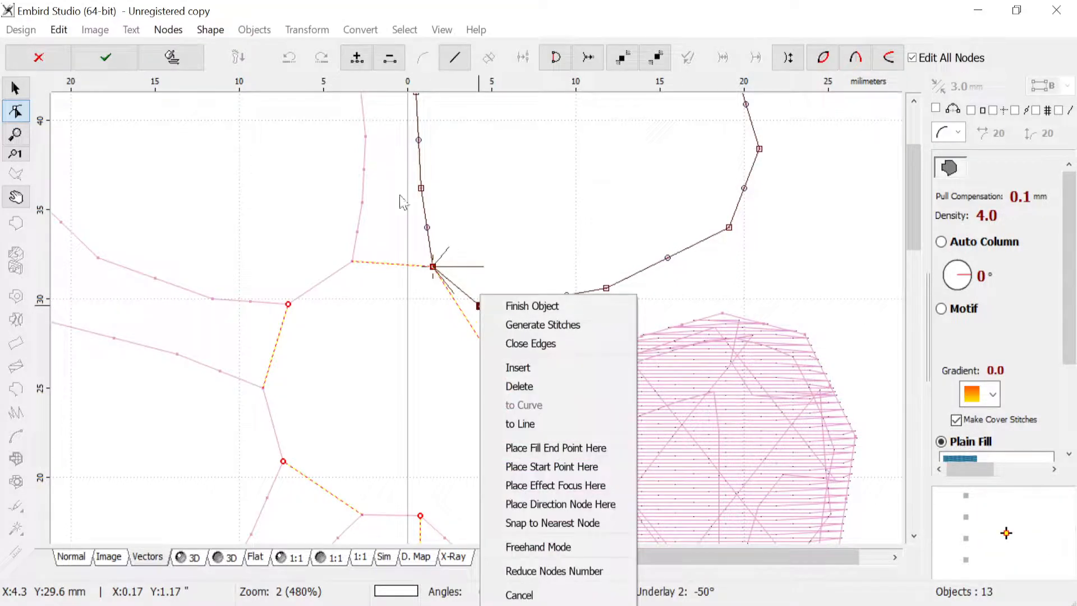
{"action": "left_click", "coordinate": [555, 448]}
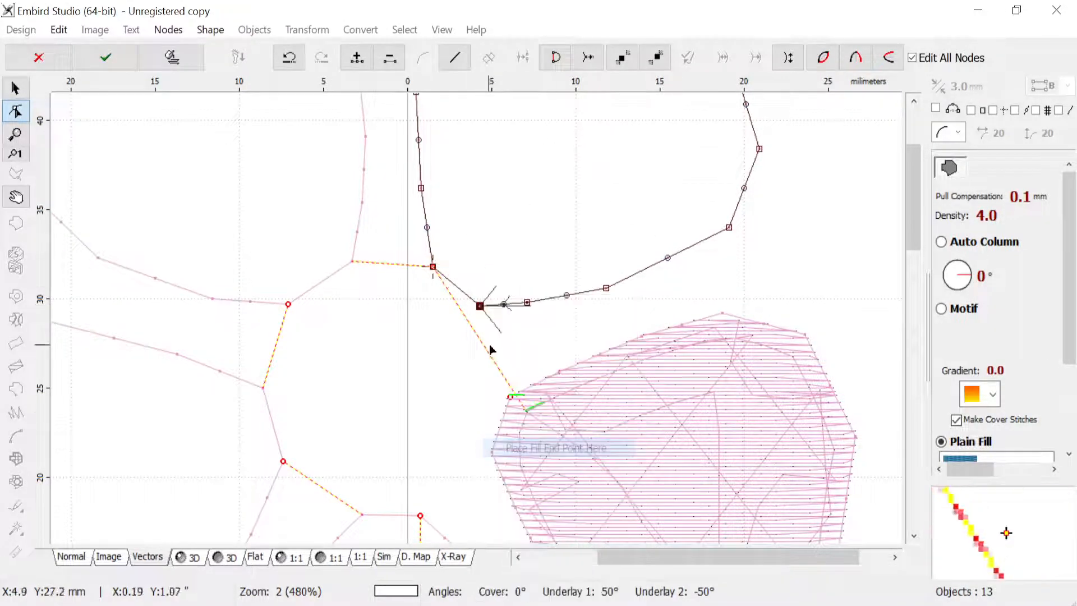
{"action": "left_click", "coordinate": [104, 59]}
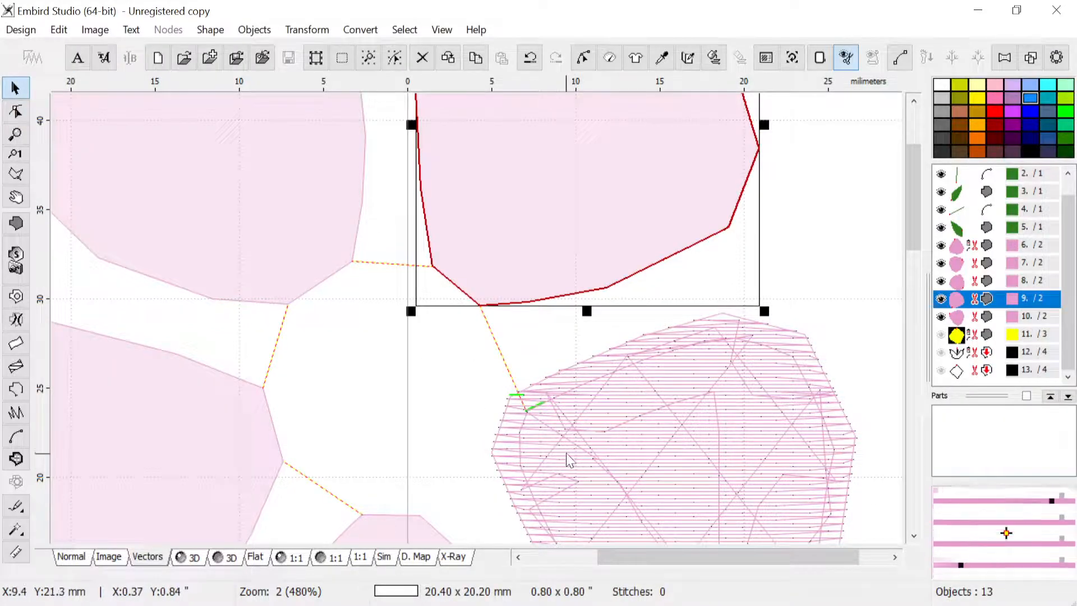
Step: Inspect the right petal's start point in node editing and check whether the yellow centre covers the jumps between the petals
{"action": "left_click", "coordinate": [567, 453]}
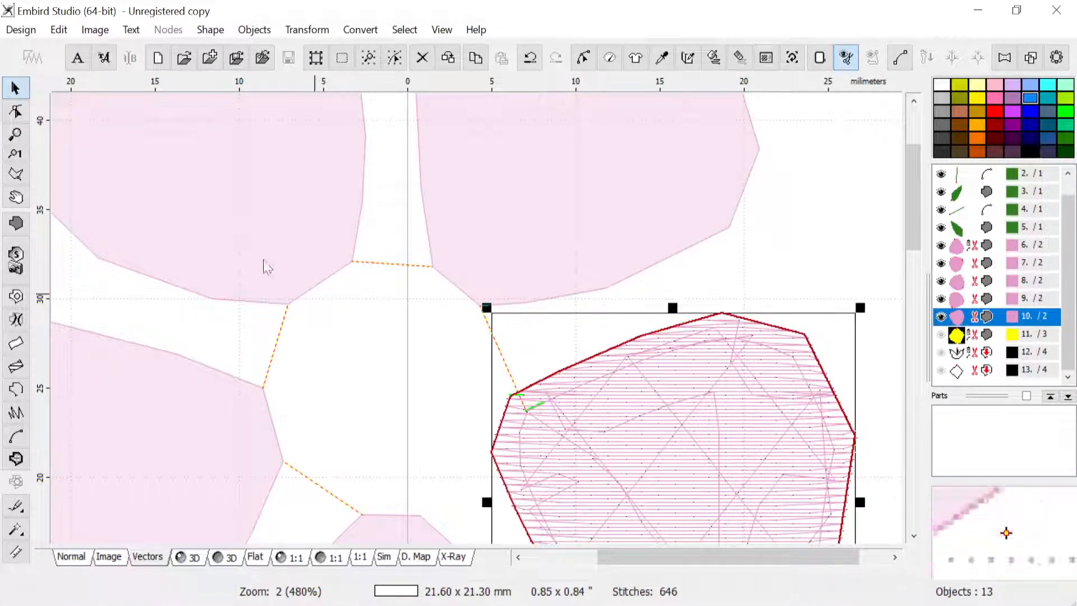
{"action": "left_click", "coordinate": [17, 111]}
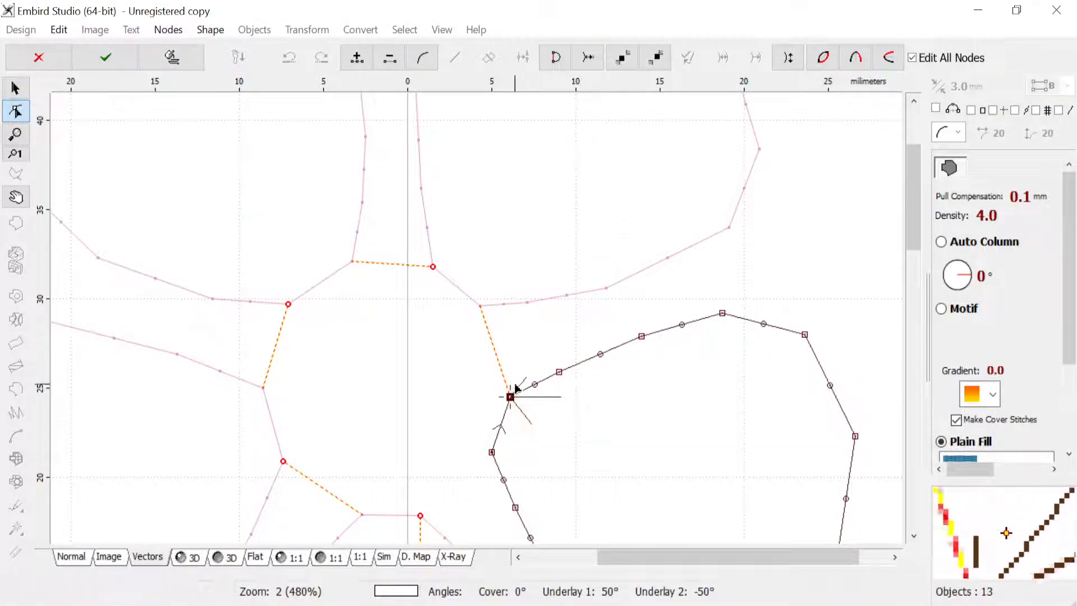
{"action": "left_click", "coordinate": [137, 53]}
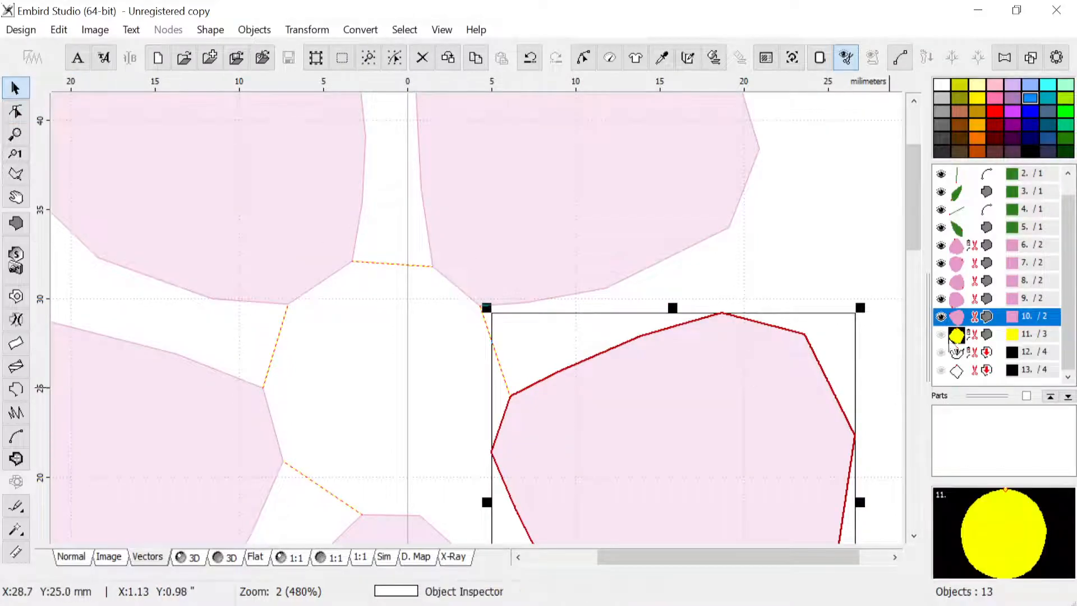
{"action": "left_click", "coordinate": [942, 339]}
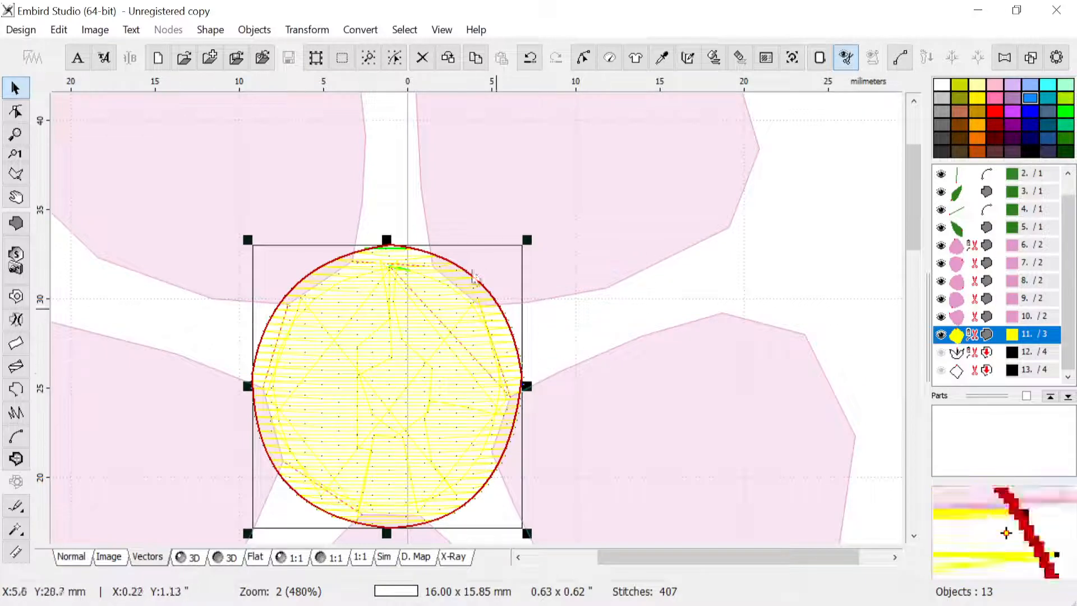
{"action": "left_click", "coordinate": [941, 336]}
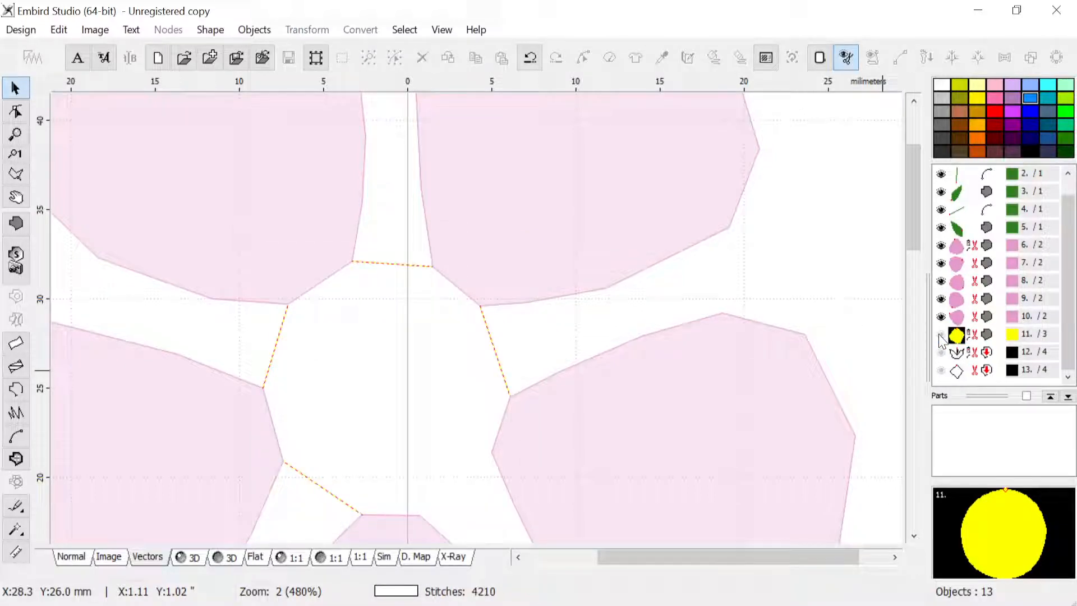
Step: Replace the four jumps between the petals with connections, going from the left petal around to the right petal
{"action": "left_click", "coordinate": [226, 457]}
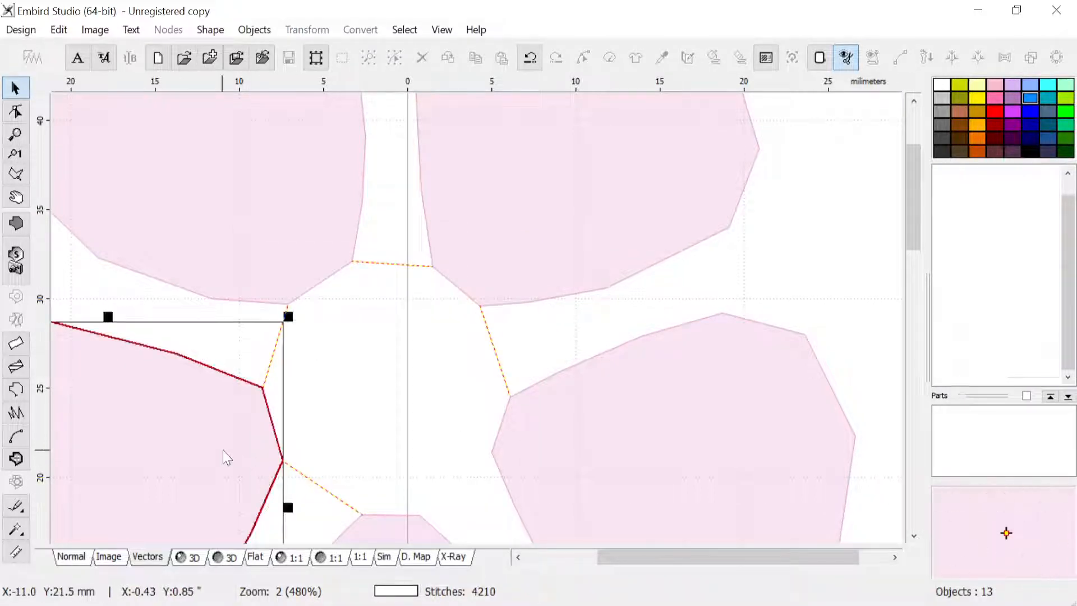
{"action": "left_click", "coordinate": [901, 59]}
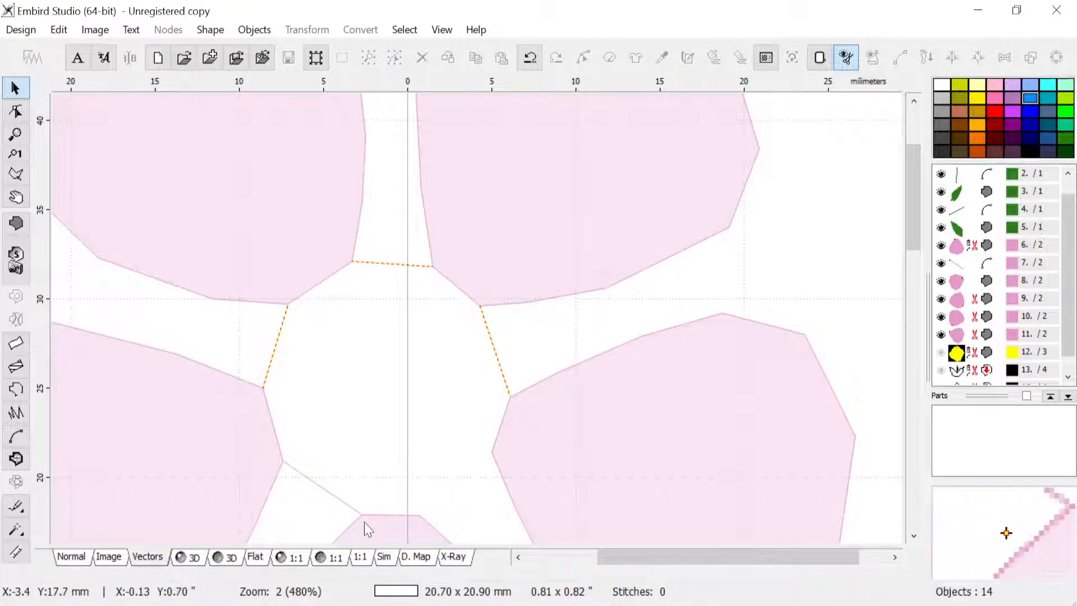
{"action": "left_click", "coordinate": [295, 276]}
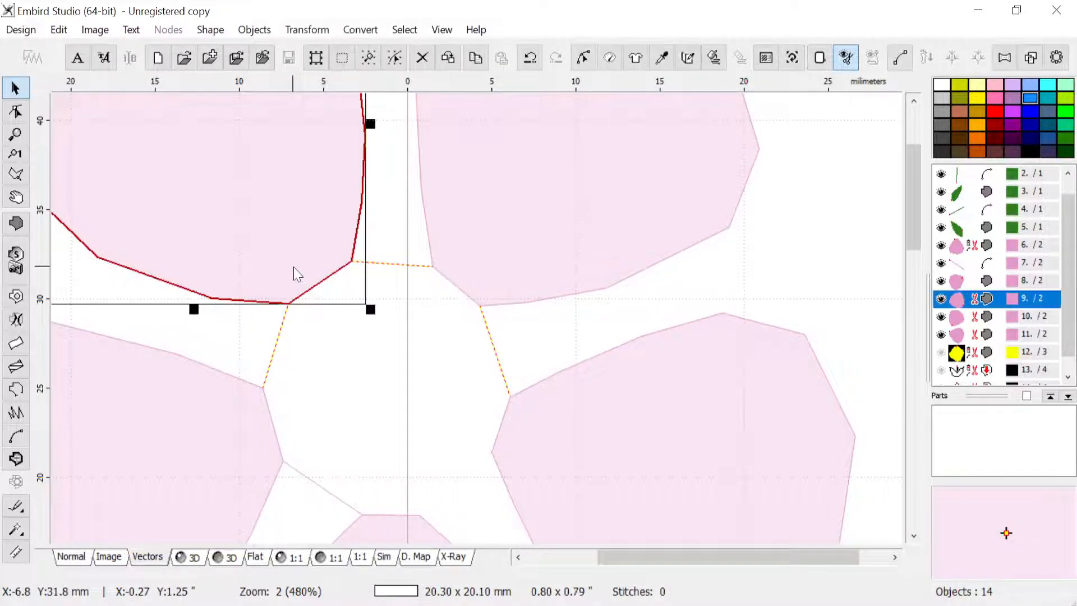
{"action": "left_click", "coordinate": [900, 58]}
{"action": "left_click", "coordinate": [559, 196]}
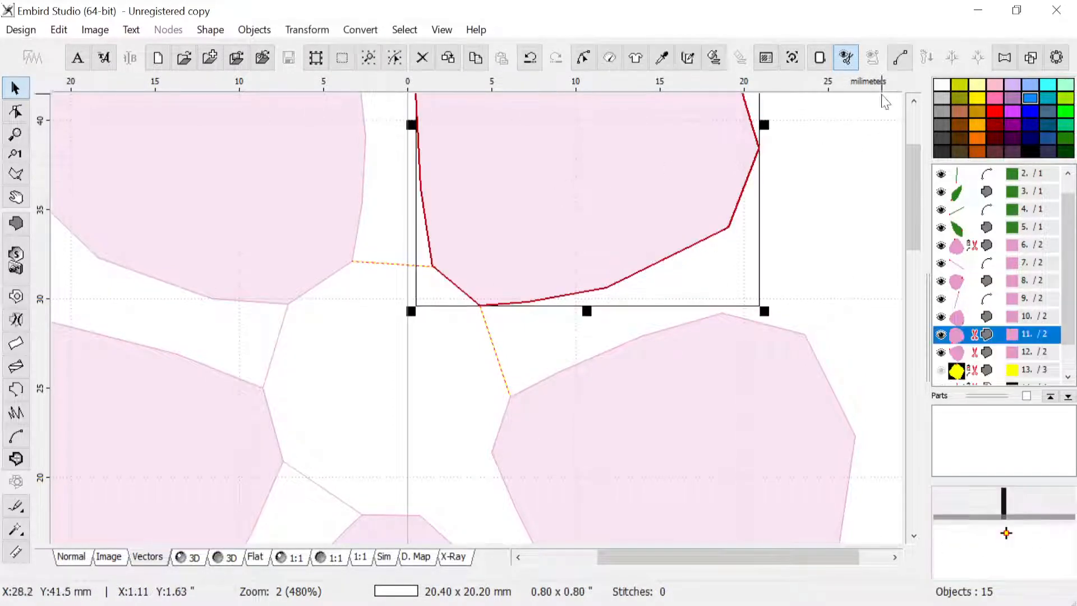
{"action": "left_click", "coordinate": [900, 58]}
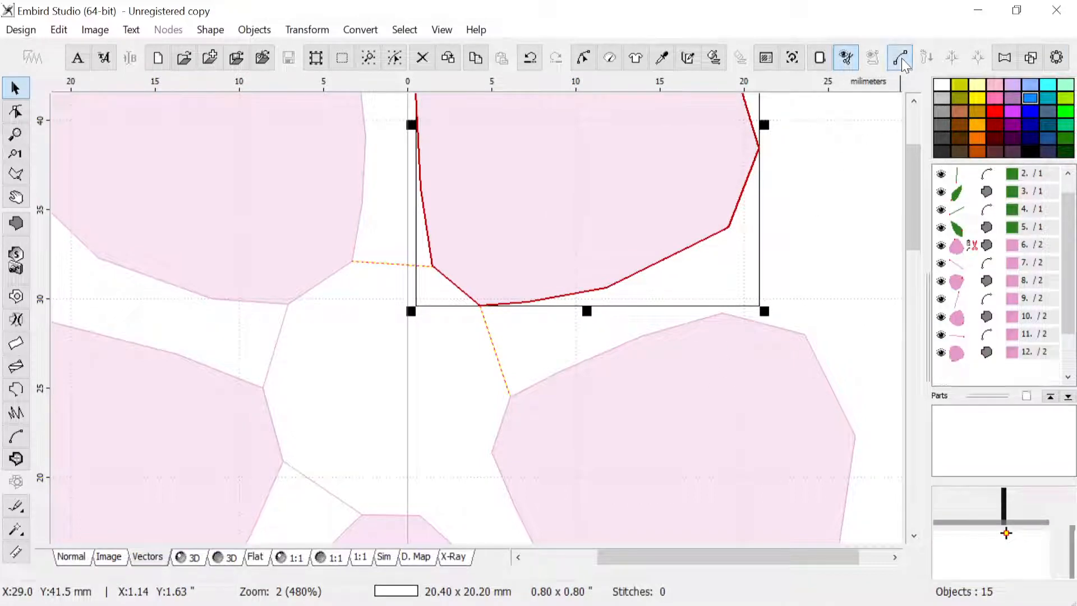
{"action": "left_click", "coordinate": [753, 389]}
{"action": "left_click", "coordinate": [901, 57]}
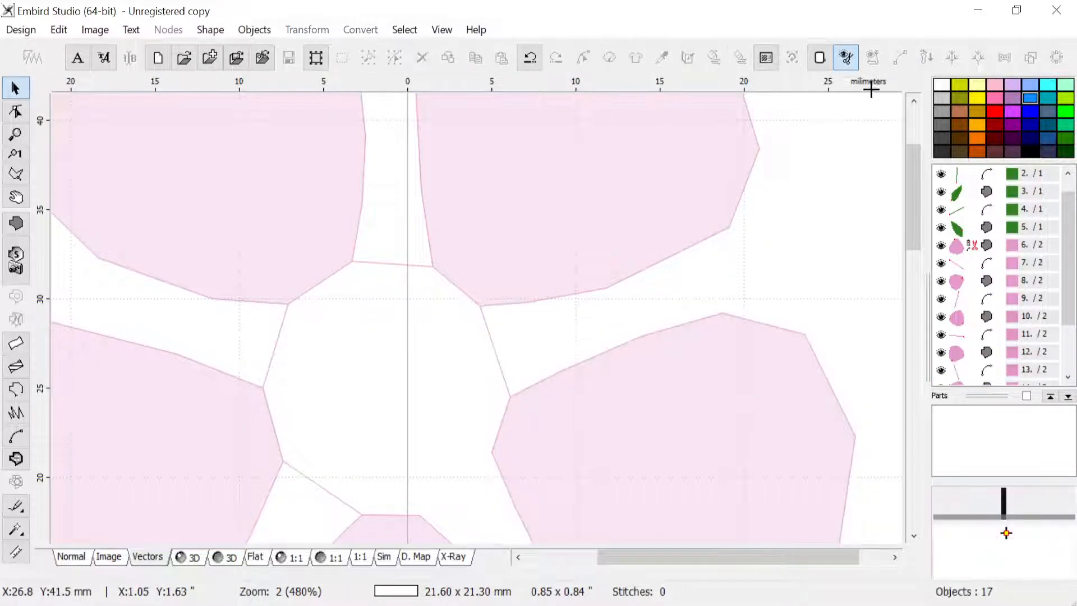
Step: Unhide the yellow flower centre, the black leaf and stem outline and the black centre outline, and clear the selection
{"action": "scroll", "coordinate": [378, 470], "scroll_direction": "down", "scroll_amount": 1}
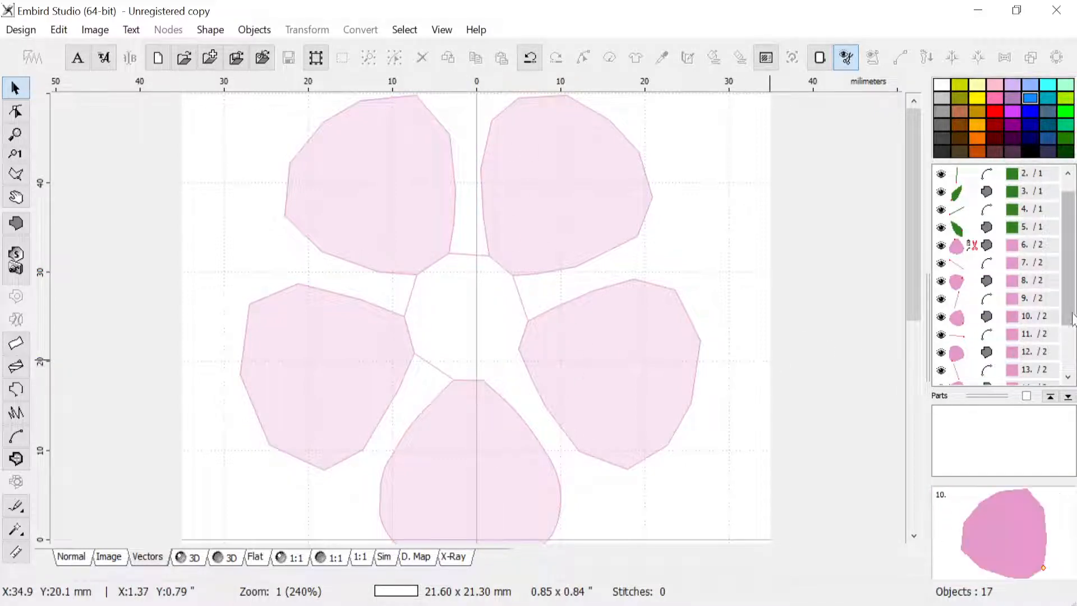
{"action": "scroll", "coordinate": [1073, 318], "scroll_direction": "down", "scroll_amount": 2}
{"action": "left_click", "coordinate": [953, 335]}
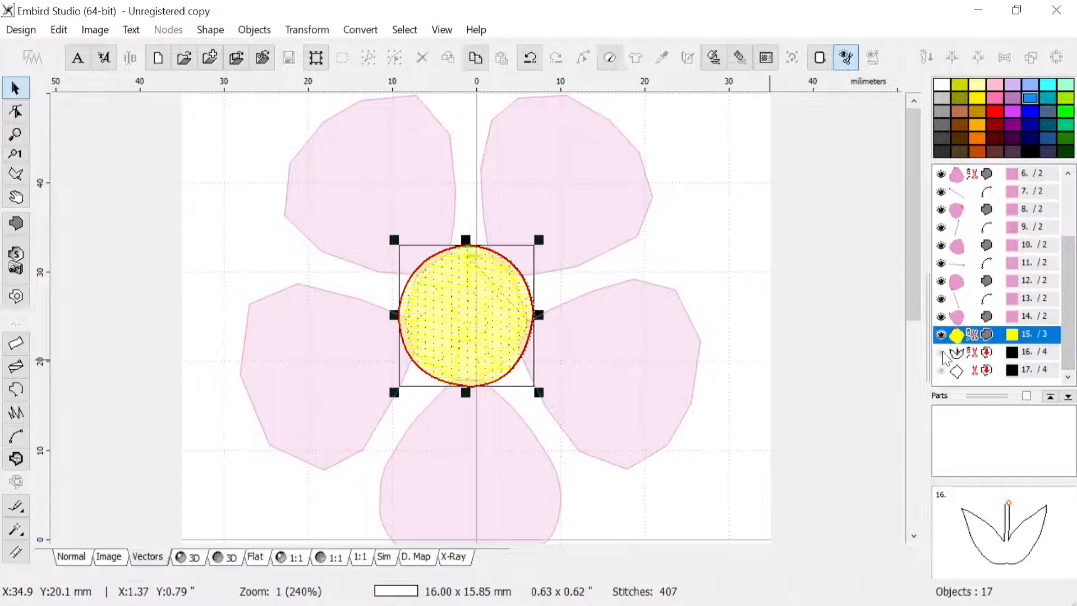
{"action": "left_click", "coordinate": [942, 352]}
{"action": "left_click", "coordinate": [941, 370]}
{"action": "scroll", "coordinate": [744, 373], "scroll_direction": "down", "scroll_amount": 1}
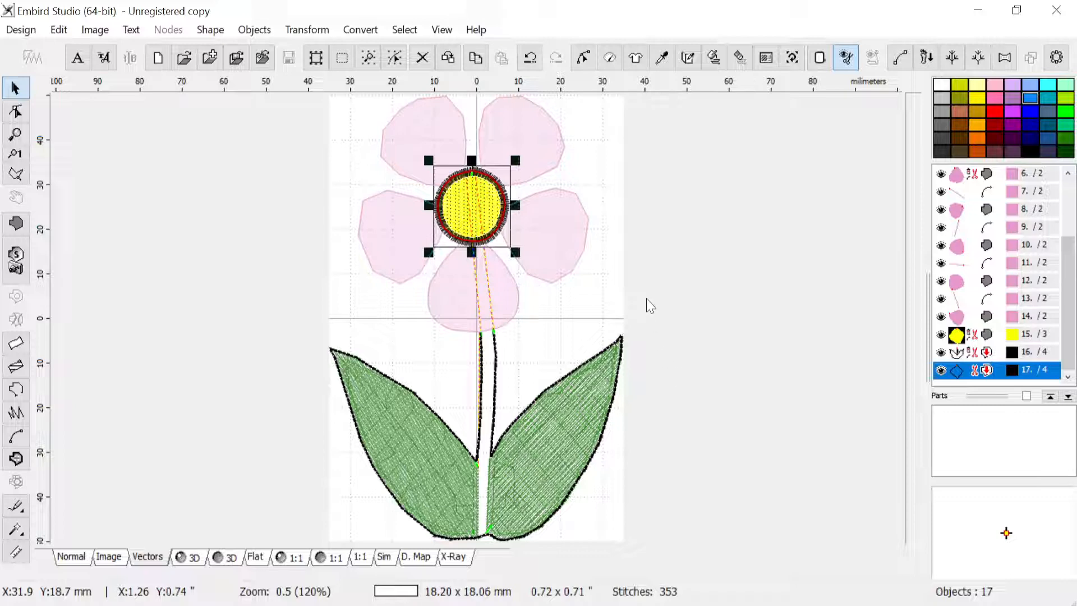
{"action": "left_click", "coordinate": [615, 279]}
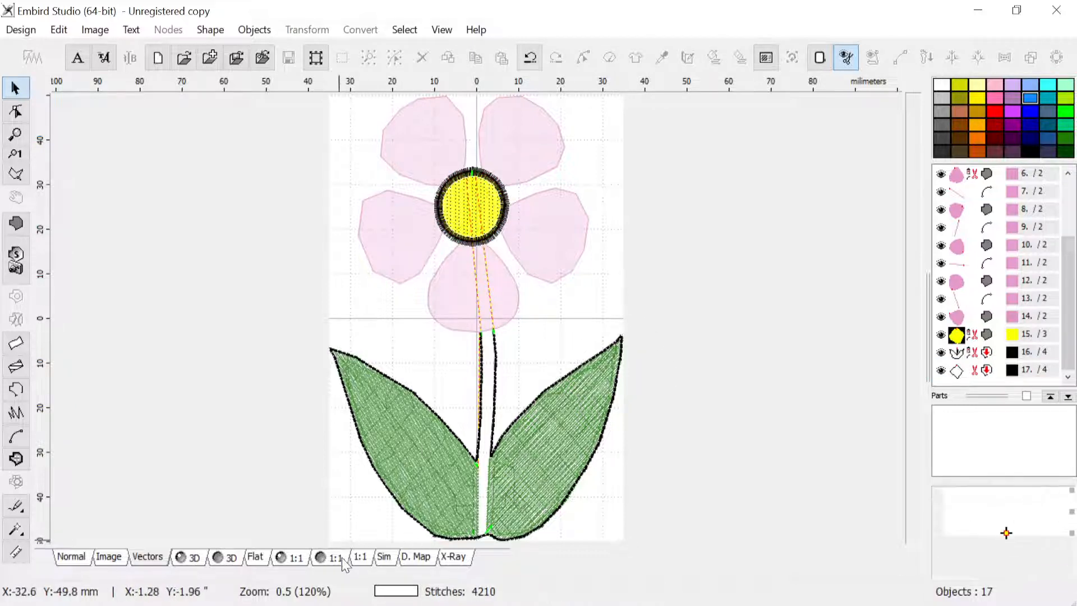
Step: Try a brief stitch simulation, return to the vector view and generate stitches for all objects in the design
{"action": "left_click", "coordinate": [383, 558]}
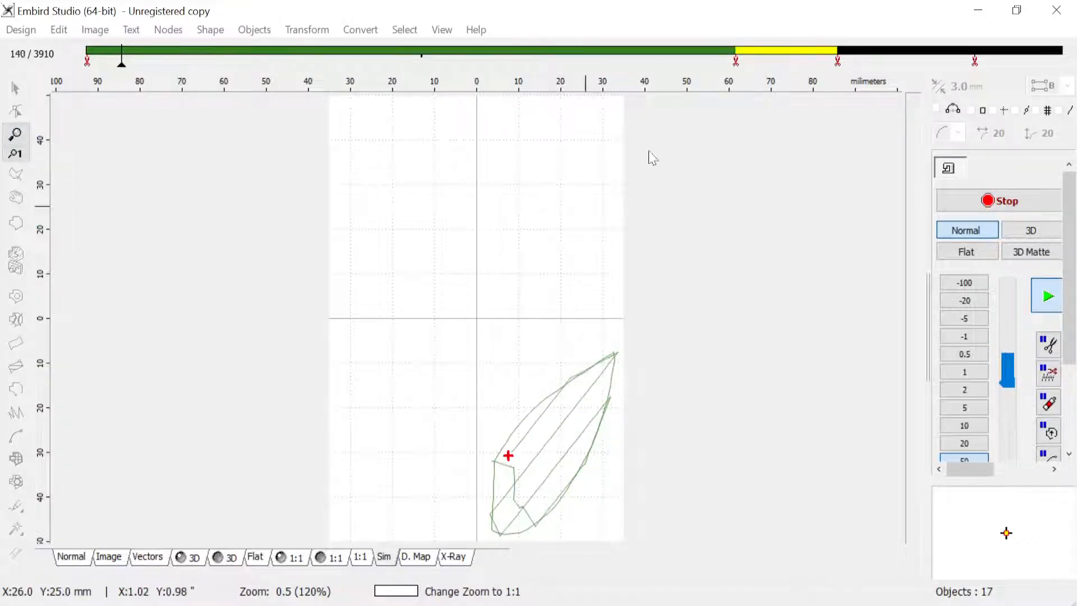
{"action": "left_click", "coordinate": [142, 557]}
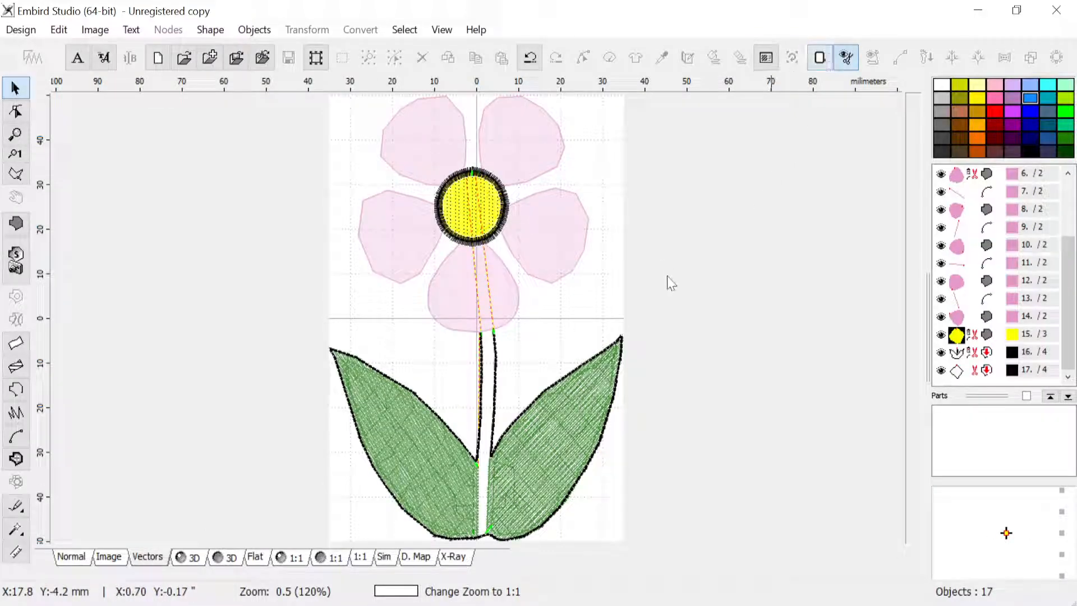
{"action": "key", "text": "ctrl+a"}
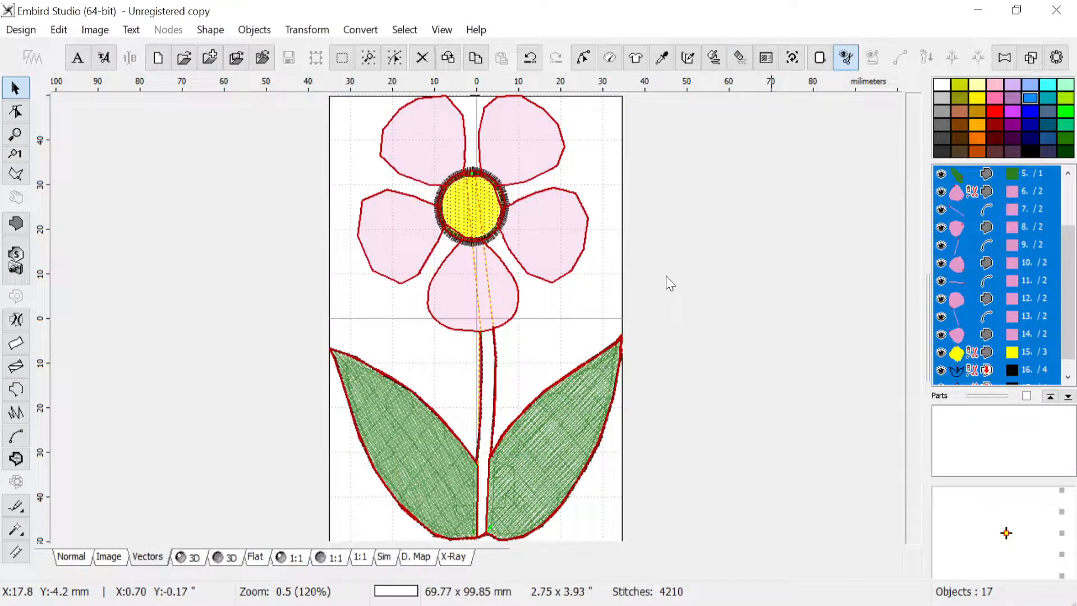
{"action": "left_click", "coordinate": [714, 58]}
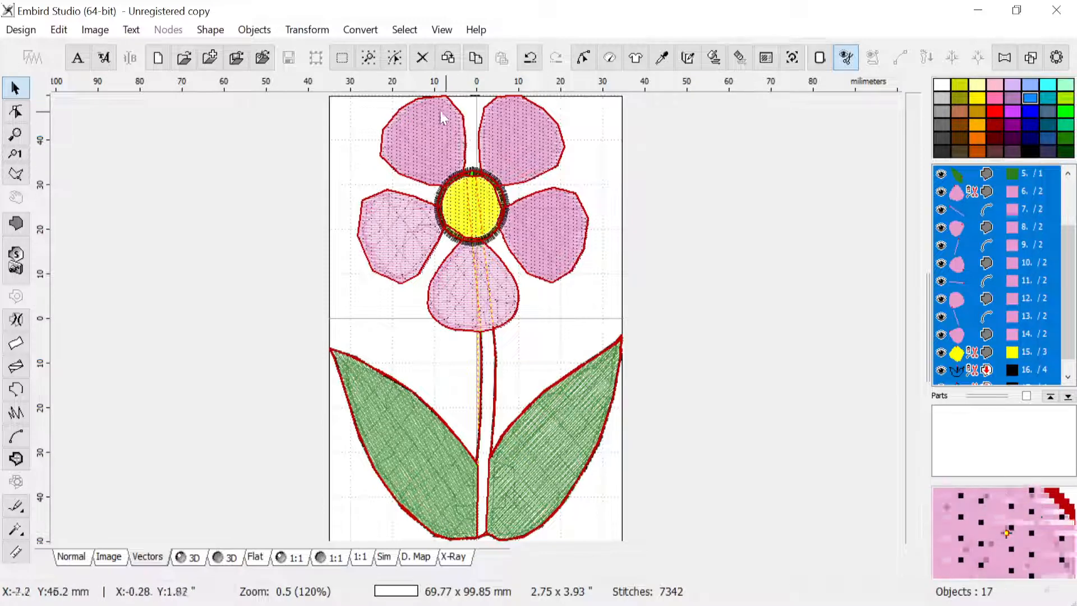
Step: Clear the selection, simulate the sewing sequence of the whole design and return to the vector view
{"action": "left_click", "coordinate": [368, 57]}
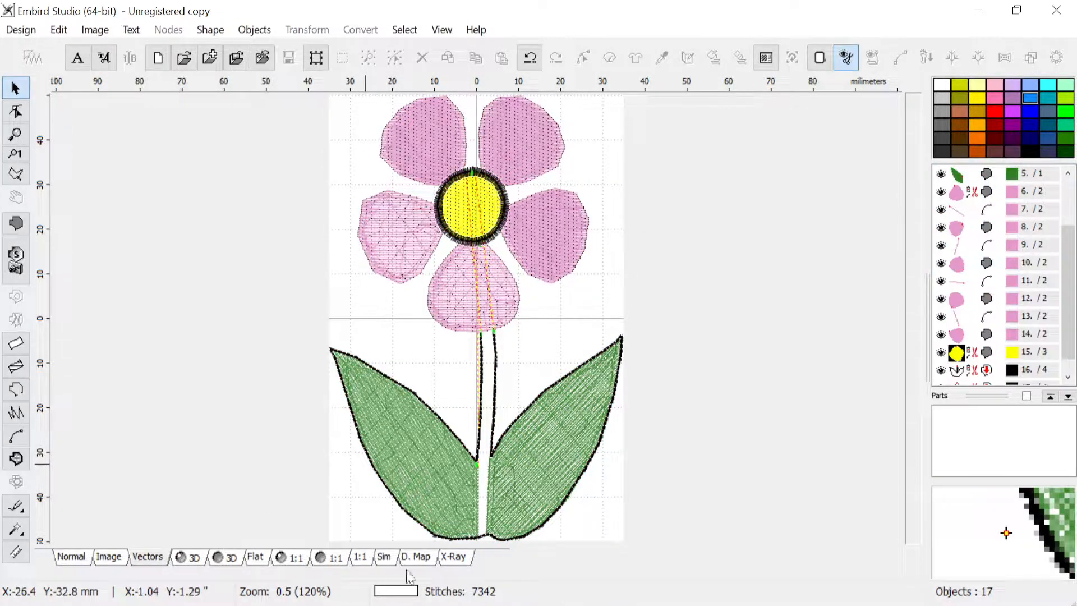
{"action": "left_click", "coordinate": [387, 560]}
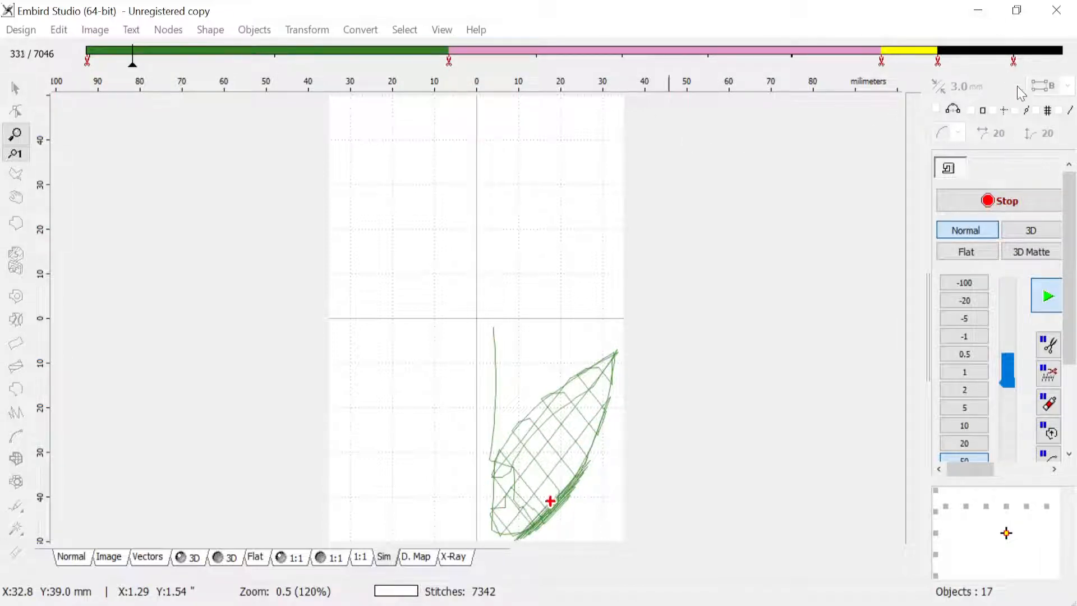
{"action": "left_click", "coordinate": [136, 556]}
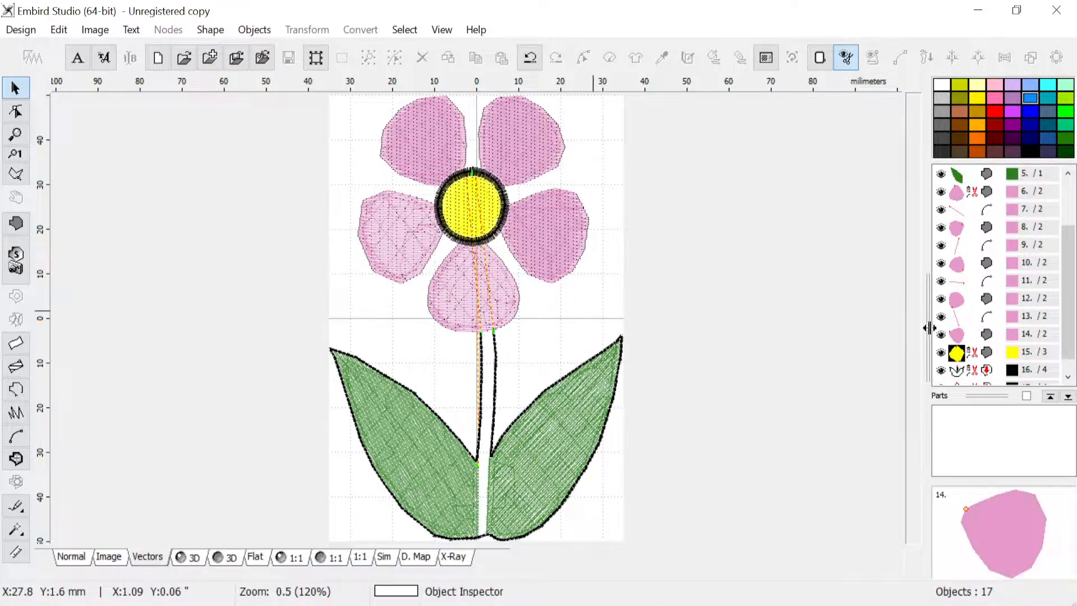
Step: Unhide the green stem, display the design in the 3D view and clear the selection
{"action": "scroll", "coordinate": [1071, 261], "scroll_direction": "up", "scroll_amount": 2}
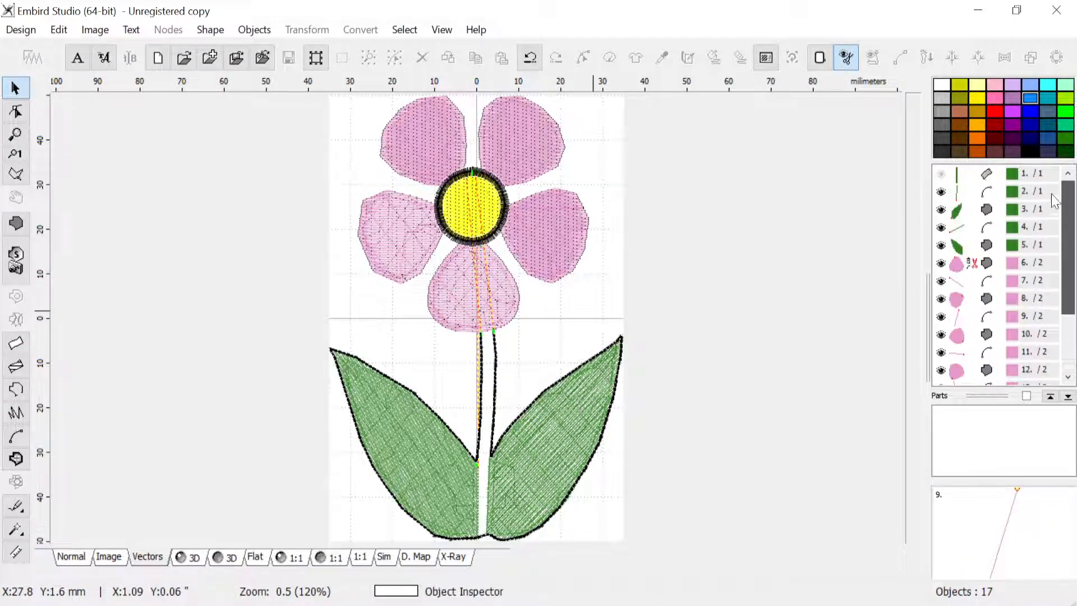
{"action": "left_click", "coordinate": [939, 175]}
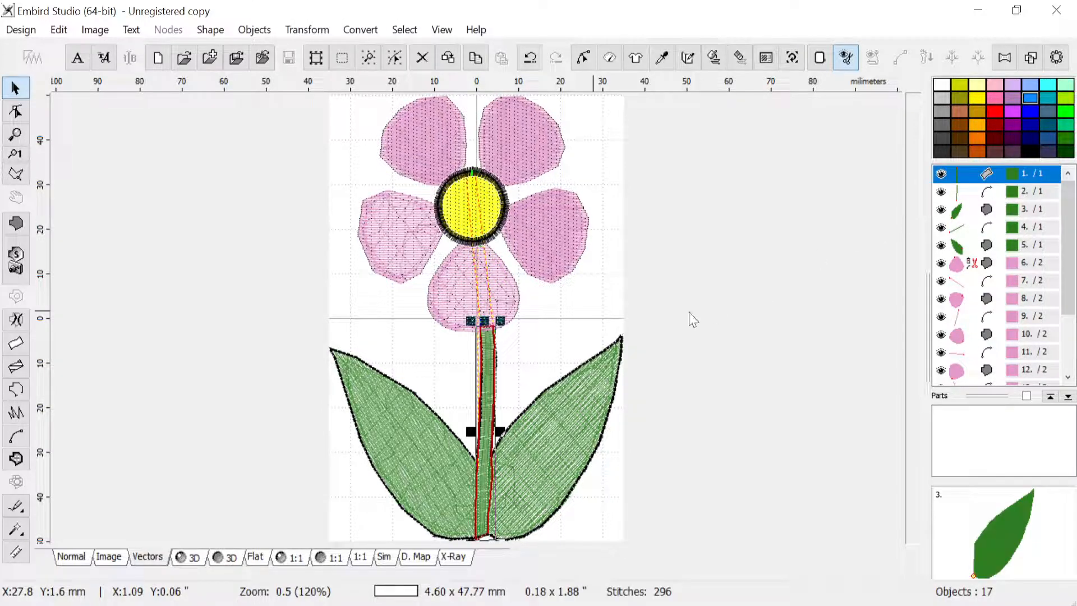
{"action": "left_click", "coordinate": [188, 558]}
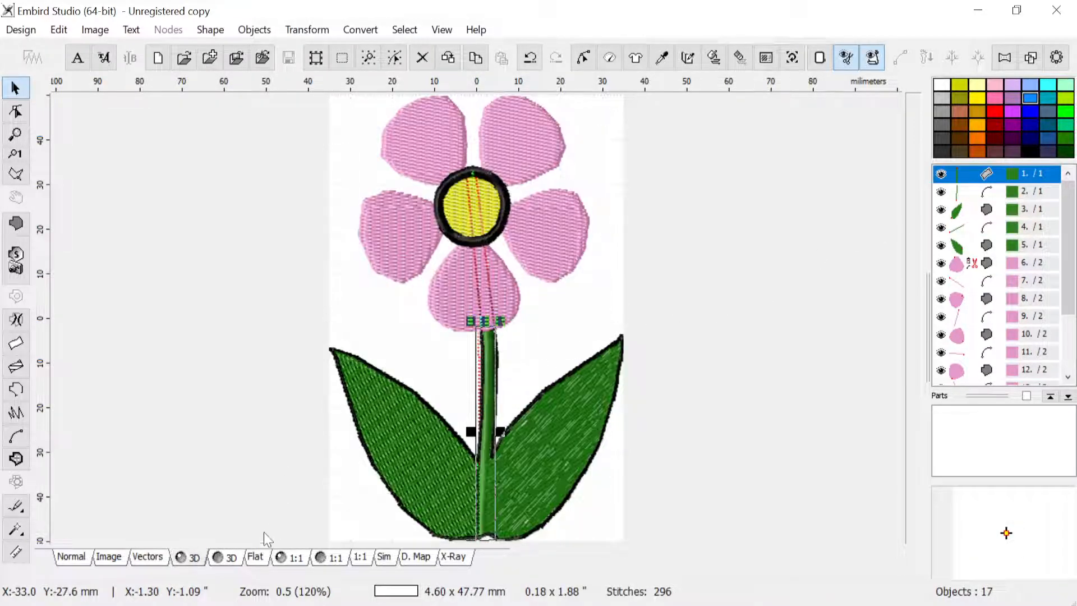
{"action": "left_click", "coordinate": [610, 302]}
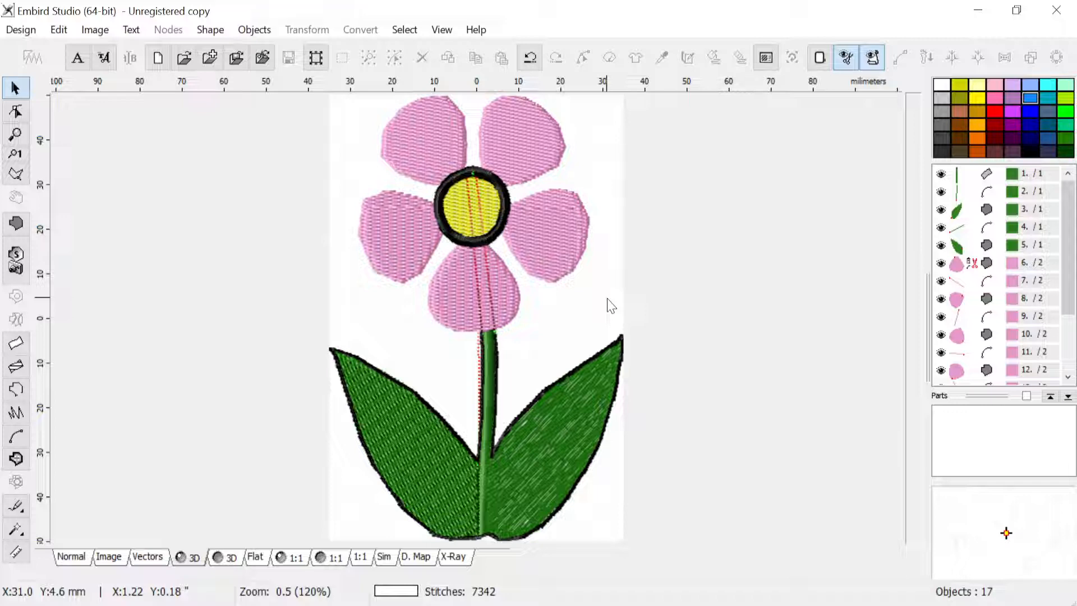
{"action": "left_click", "coordinate": [20, 29]}
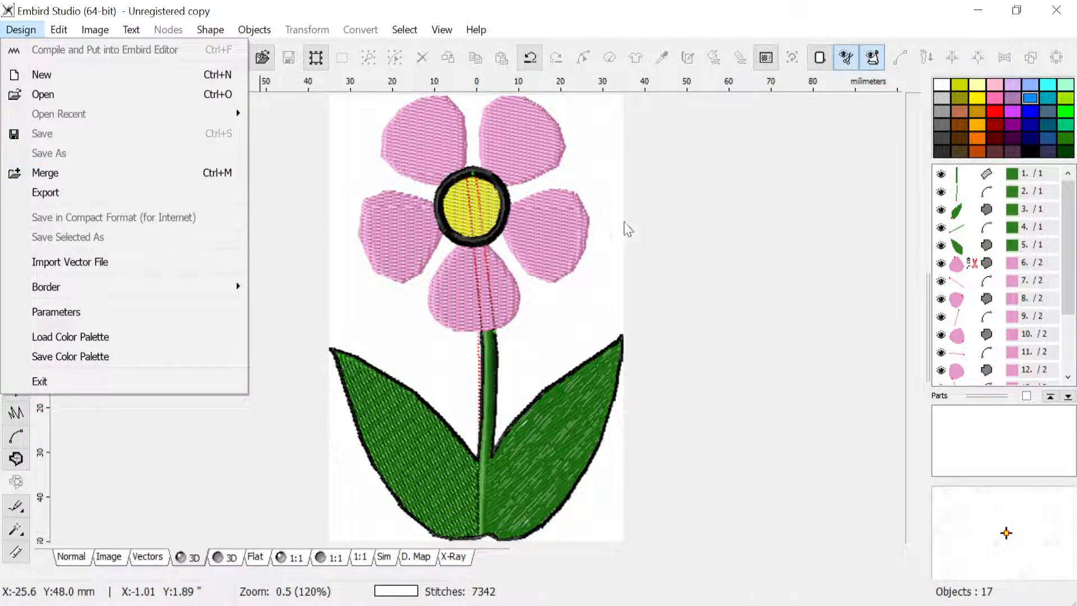
{"action": "left_click", "coordinate": [662, 218]}
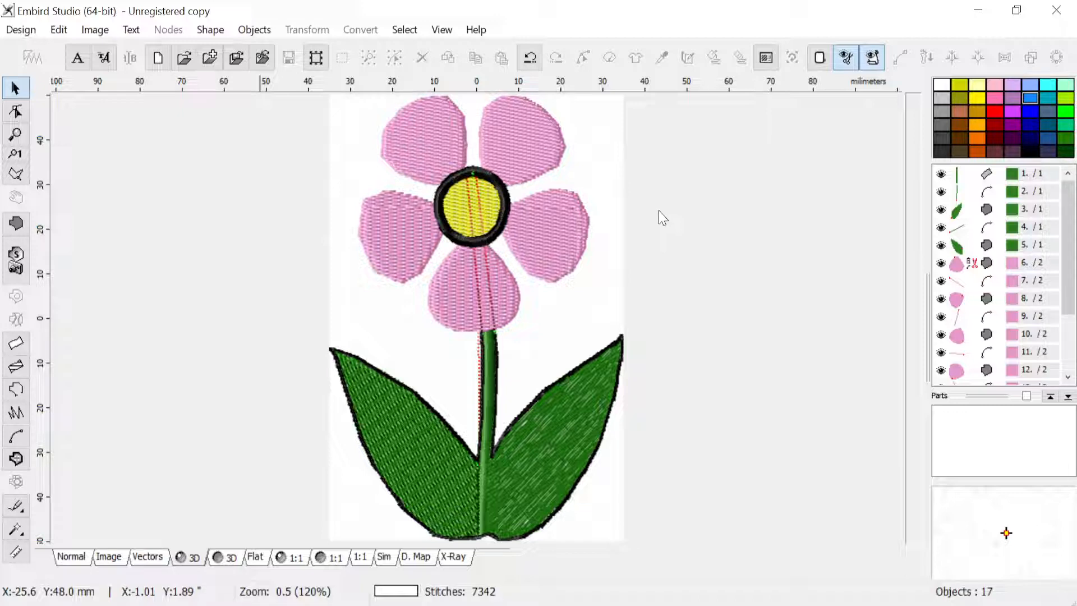
Step: Select all objects in the design, look through the list of fabric styles and close it without applying one
{"action": "left_click", "coordinate": [566, 224]}
{"action": "left_click", "coordinate": [472, 283]}
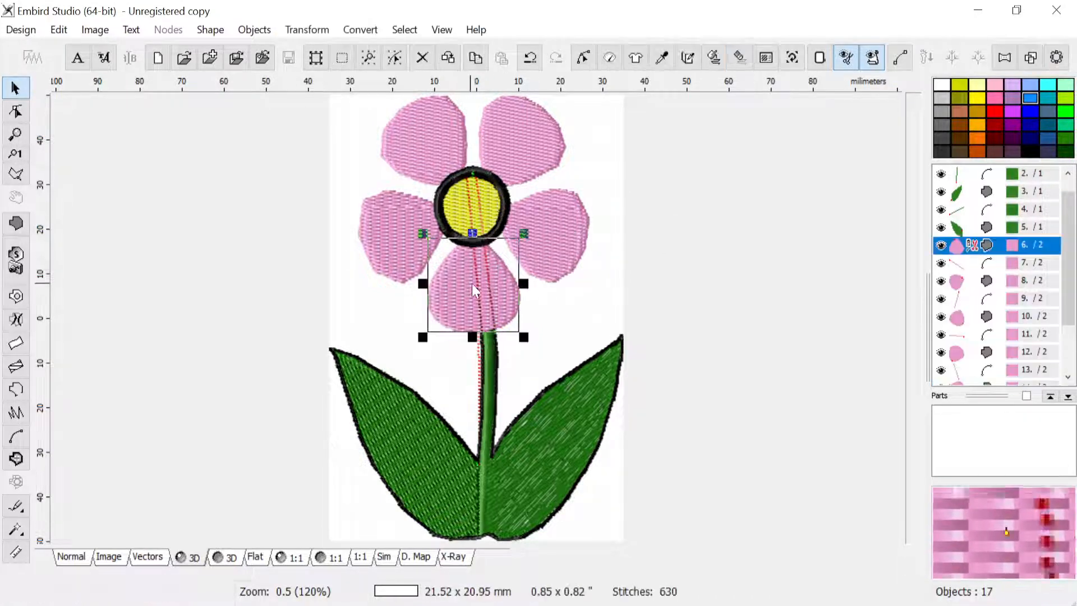
{"action": "key", "text": "ctrl+a"}
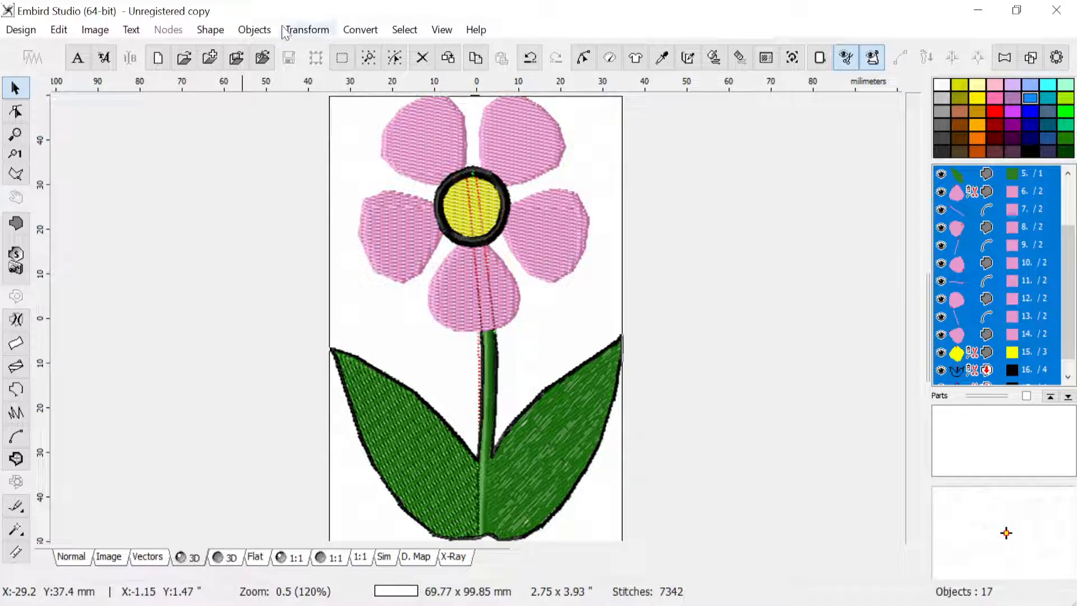
{"action": "left_click", "coordinate": [254, 30]}
{"action": "mouse_move", "coordinate": [288, 127]}
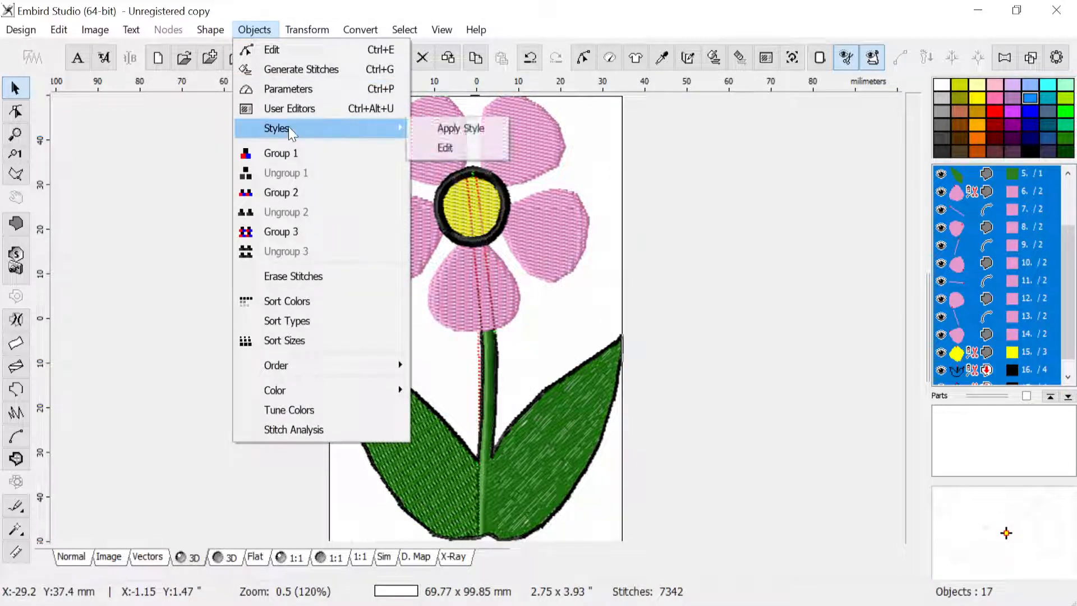
{"action": "left_click", "coordinate": [443, 129]}
{"action": "left_click", "coordinate": [350, 164]}
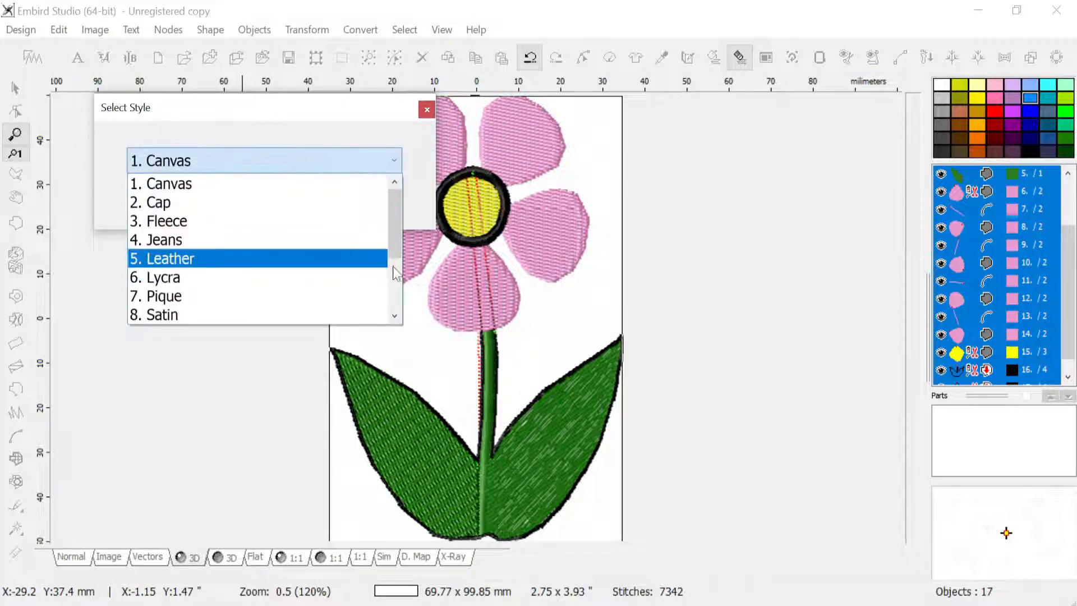
{"action": "left_click", "coordinate": [408, 225]}
{"action": "left_click", "coordinate": [377, 161]}
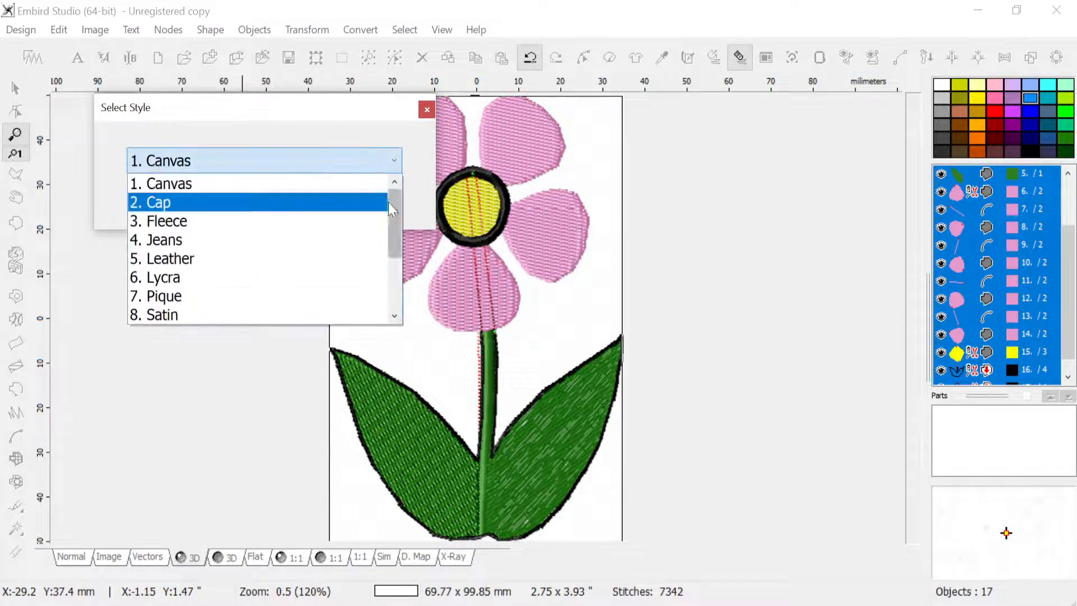
{"action": "left_click_drag", "start_coordinate": [388, 202], "coordinate": [386, 176]}
{"action": "left_click", "coordinate": [365, 134]}
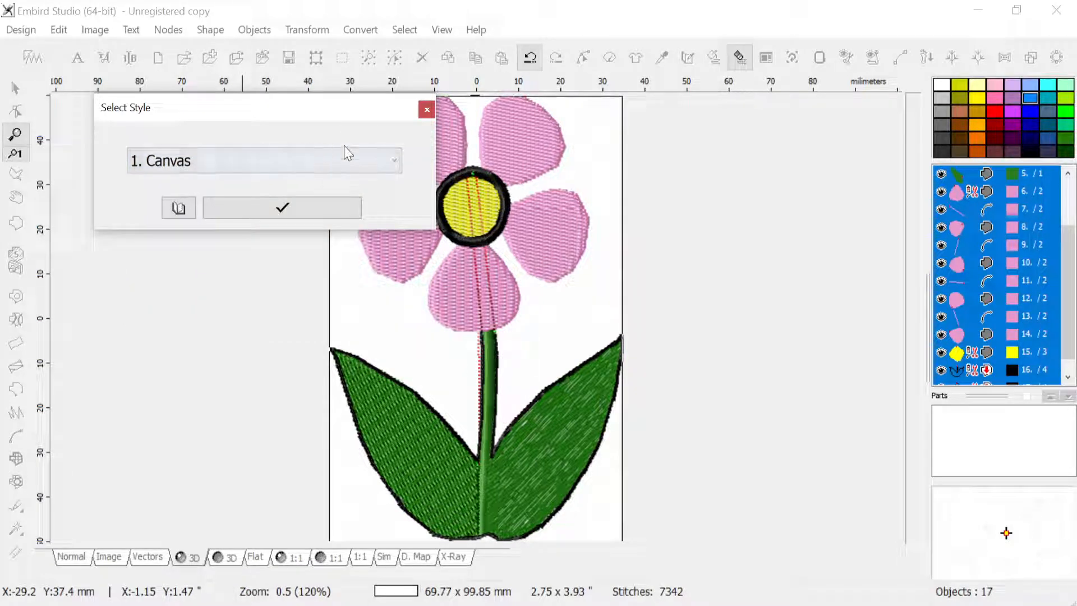
{"action": "left_click", "coordinate": [427, 108]}
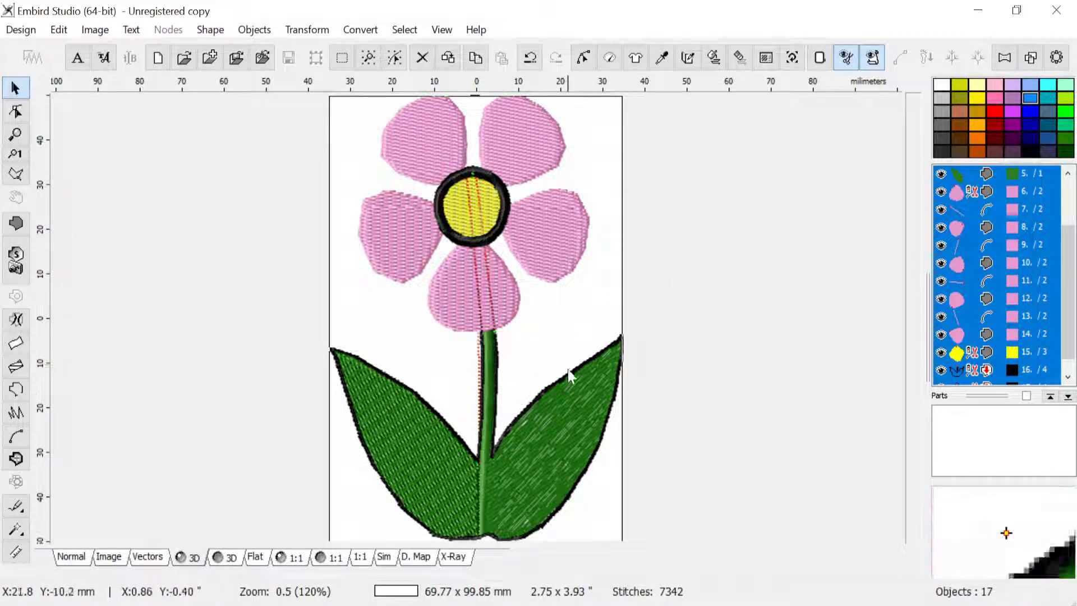
Step: Examine the fill parameters of the upper-right pink petal, close them without changes and clear the selection
{"action": "left_click", "coordinate": [957, 300]}
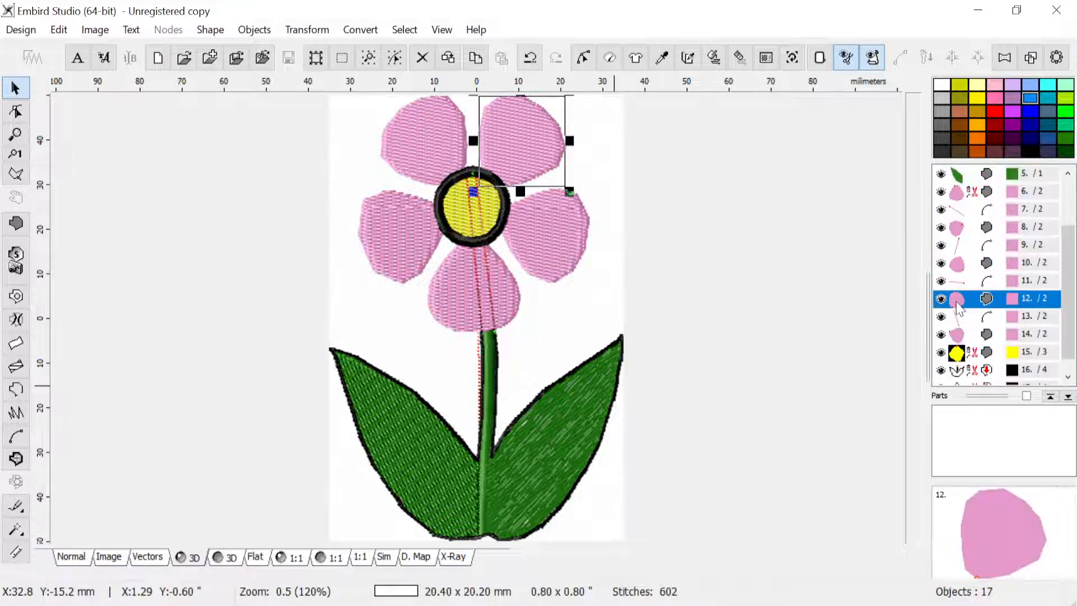
{"action": "left_click", "coordinate": [611, 57]}
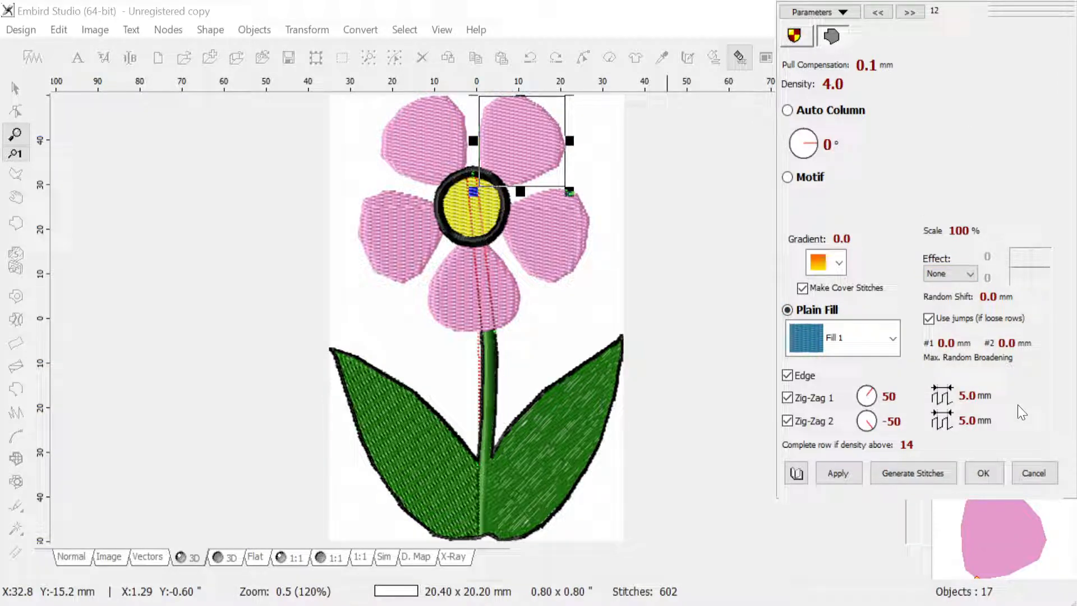
{"action": "left_click", "coordinate": [1033, 473]}
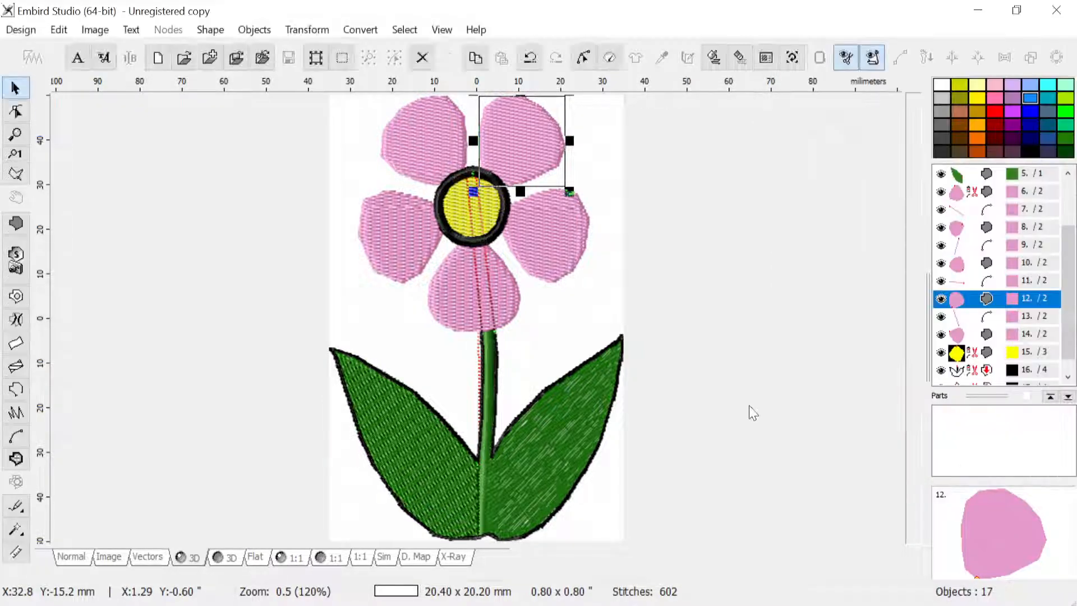
{"action": "left_click", "coordinate": [612, 471]}
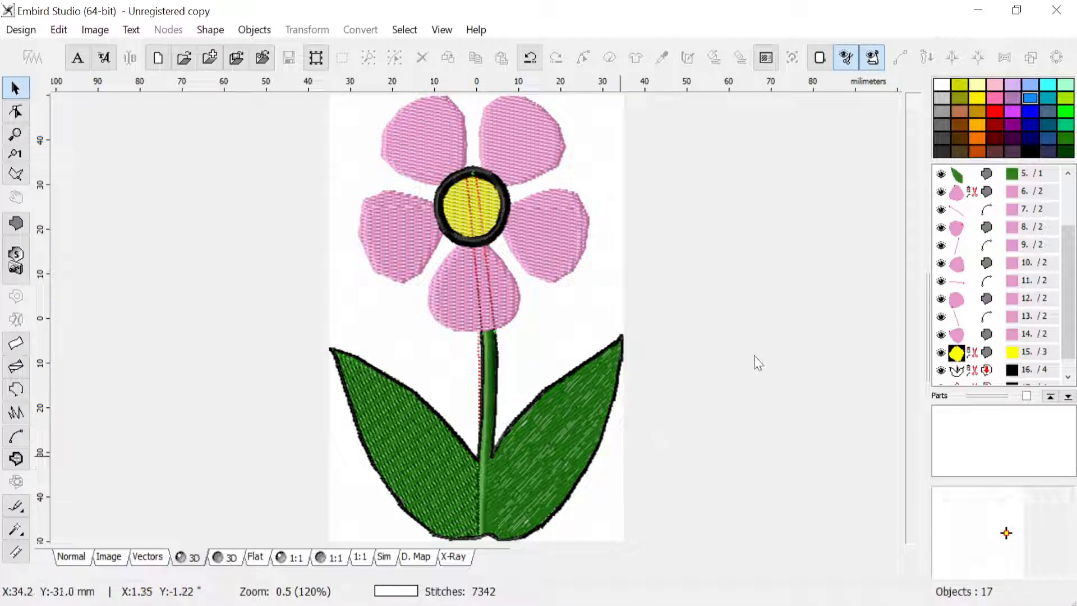